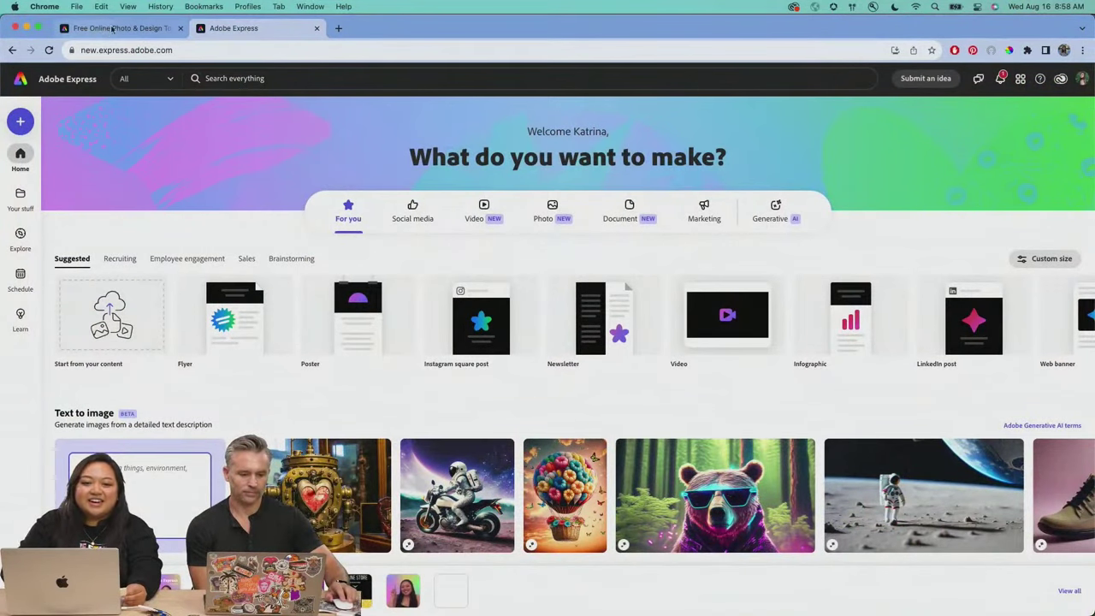
Look over the Adobe Express home page and the public Adobe Express landing page
{"action": "scroll", "coordinate": [249, 236], "scroll_direction": "down", "scroll_amount": 10}
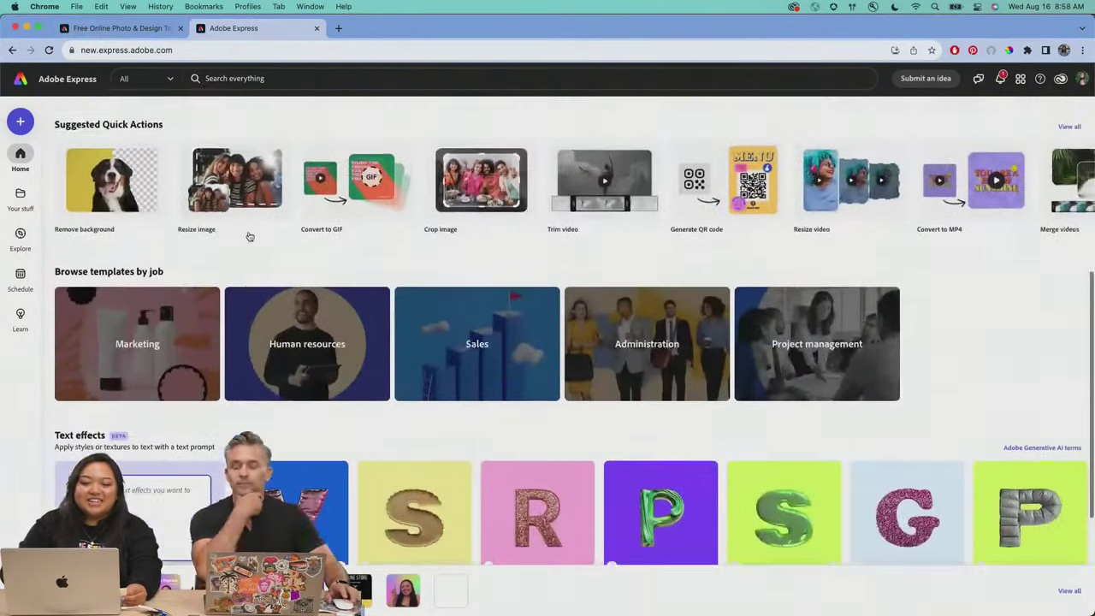
{"action": "scroll", "coordinate": [249, 237], "scroll_direction": "up", "scroll_amount": 10}
{"action": "left_click", "coordinate": [134, 28]}
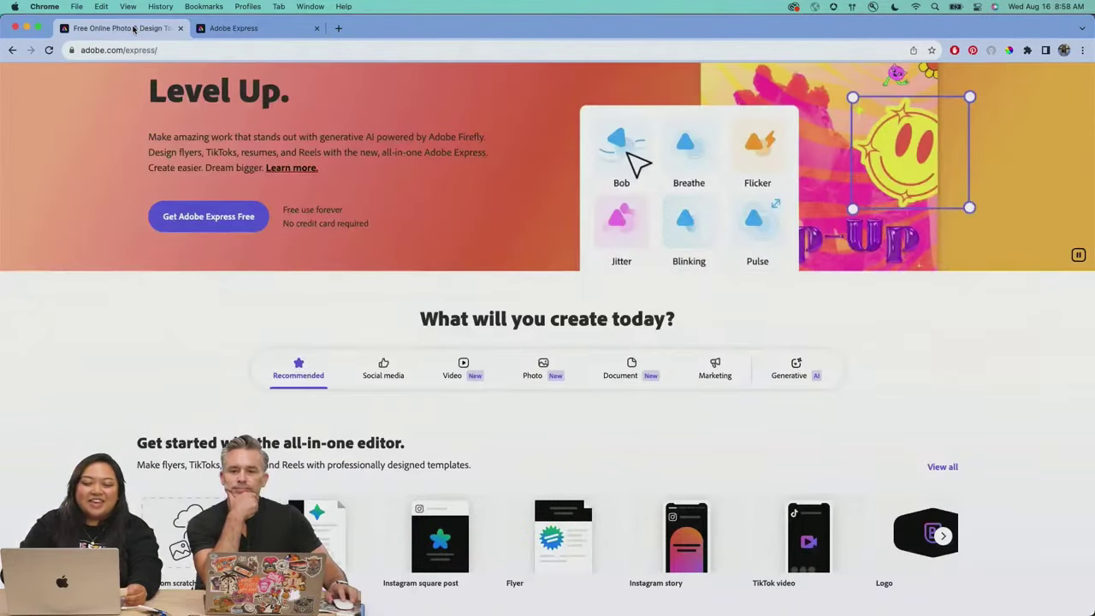
{"action": "scroll", "coordinate": [205, 97], "scroll_direction": "up", "scroll_amount": 2}
{"action": "scroll", "coordinate": [184, 244], "scroll_direction": "down", "scroll_amount": 2}
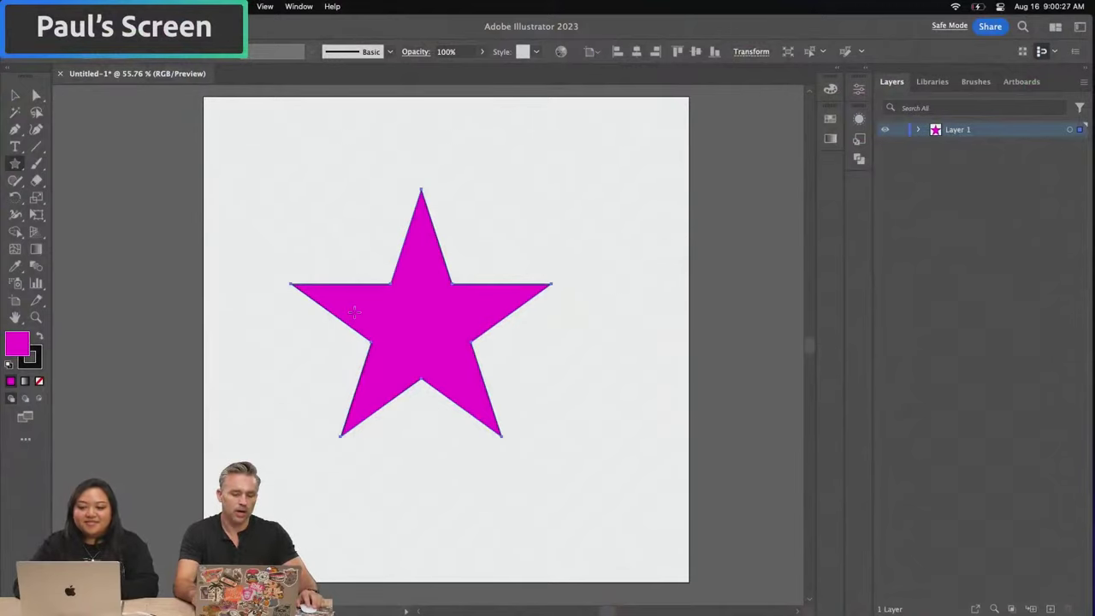
Delete the magenta five-pointed star from the artboard
{"action": "key", "text": "Delete"}
Try drawing a large magenta starburst with many long, thin points, and delete it from the artboard
{"action": "left_click_drag", "start_coordinate": [464, 347], "coordinate": [529, 485]}
{"action": "key", "text": "Up"}
{"action": "key", "text": "Up"}
{"action": "key", "text": "Up"}
{"action": "key", "text": "Up"}
{"action": "key", "text": "Up"}
{"action": "key", "text": "Up"}
{"action": "key", "text": "Up"}
{"action": "key", "text": "Up"}
{"action": "key", "text": "Up"}
{"action": "key", "text": "Up"}
{"action": "key", "text": "Up"}
{"action": "key", "text": "Up"}
{"action": "key", "text": "Up"}
{"action": "key", "text": "Up"}
{"action": "key", "text": "Up"}
{"action": "key", "text": "Up"}
{"action": "key", "text": "Up"}
{"action": "key", "text": "Up"}
{"action": "key", "text": "Up"}
{"action": "key", "text": "Up"}
{"action": "key", "text": "Up"}
{"action": "key", "text": "Up"}
{"action": "key", "text": "Up"}
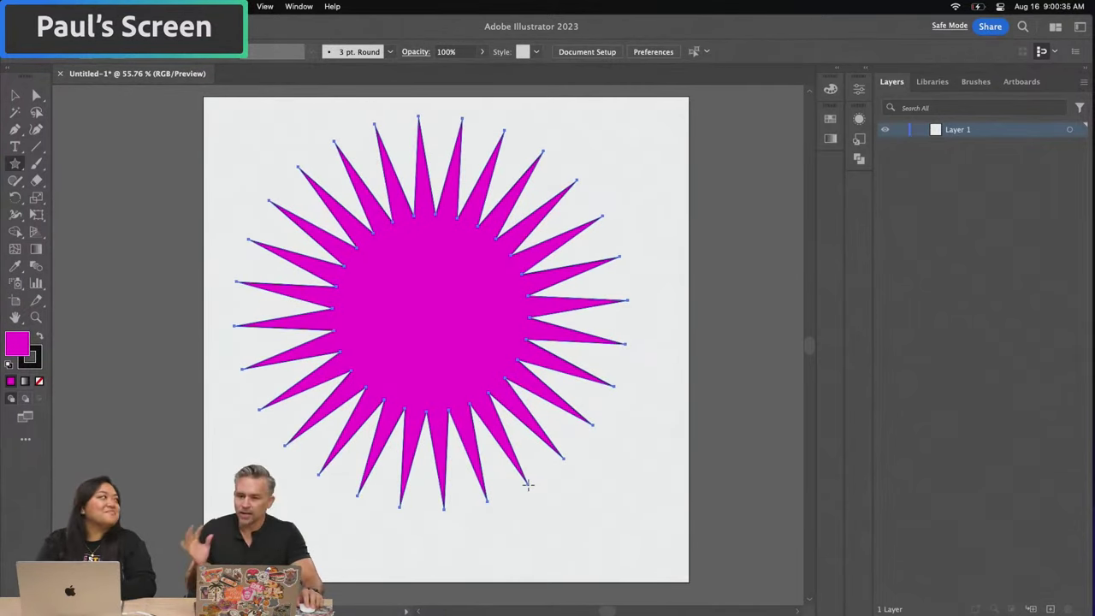
{"action": "left_click_drag", "start_coordinate": [528, 486], "coordinate": [534, 498]}
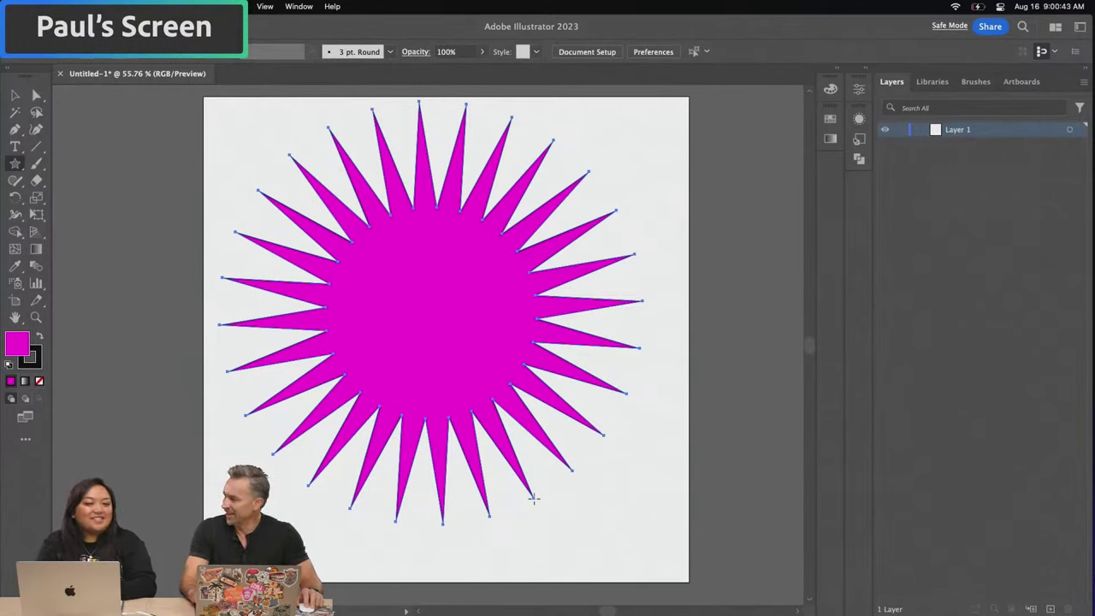
{"action": "left_click_drag", "start_coordinate": [533, 498], "coordinate": [534, 498]}
{"action": "key", "text": "Delete"}
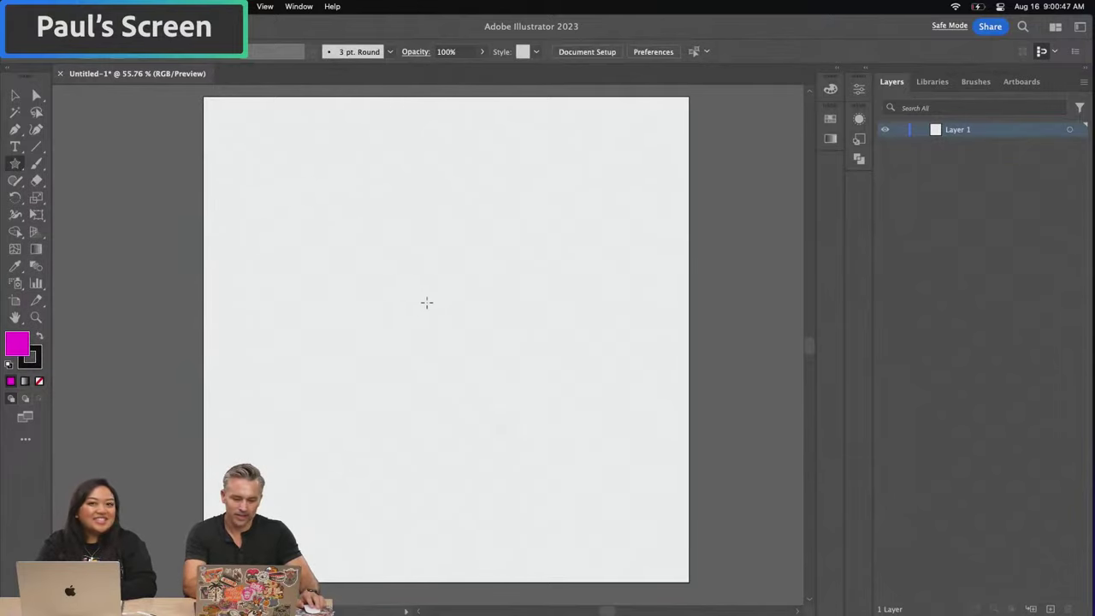
Draw a magenta starburst with about 28 short, shallow points near the middle of the artboard
{"action": "left_click_drag", "start_coordinate": [438, 305], "coordinate": [501, 431]}
{"action": "key", "text": "Up"}
{"action": "key", "text": "Up"}
{"action": "key", "text": "Up"}
{"action": "key", "text": "Up"}
{"action": "key", "text": "Up"}
{"action": "key", "text": "Up"}
{"action": "key", "text": "Up"}
{"action": "key", "text": "Up"}
{"action": "key", "text": "Up"}
{"action": "key", "text": "Up"}
{"action": "key", "text": "Up"}
{"action": "key", "text": "Up"}
{"action": "key", "text": "Up"}
{"action": "key", "text": "Up"}
{"action": "key", "text": "Up"}
{"action": "key", "text": "Up"}
{"action": "key", "text": "Up"}
{"action": "key", "text": "Up"}
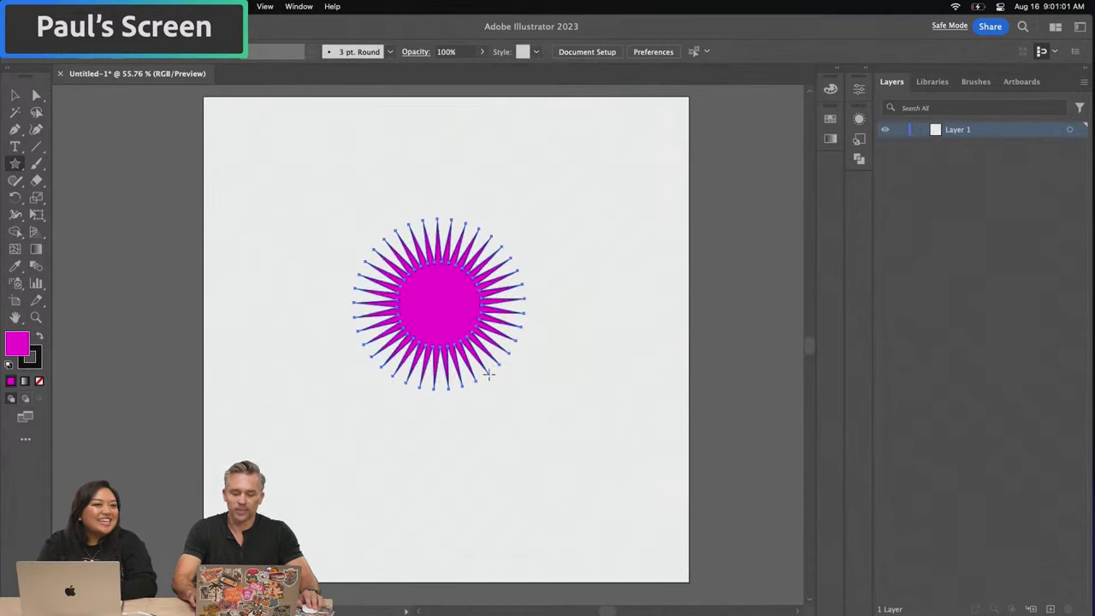
{"action": "left_click_drag", "start_coordinate": [488, 374], "coordinate": [482, 363]}
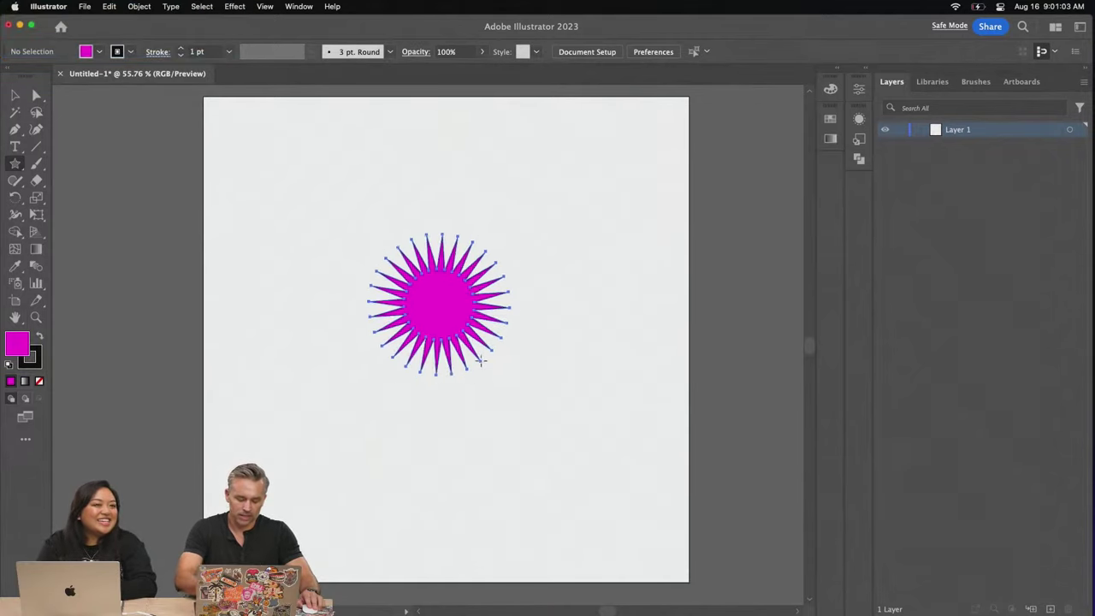
{"action": "left_click_drag", "start_coordinate": [503, 428], "coordinate": [467, 416]}
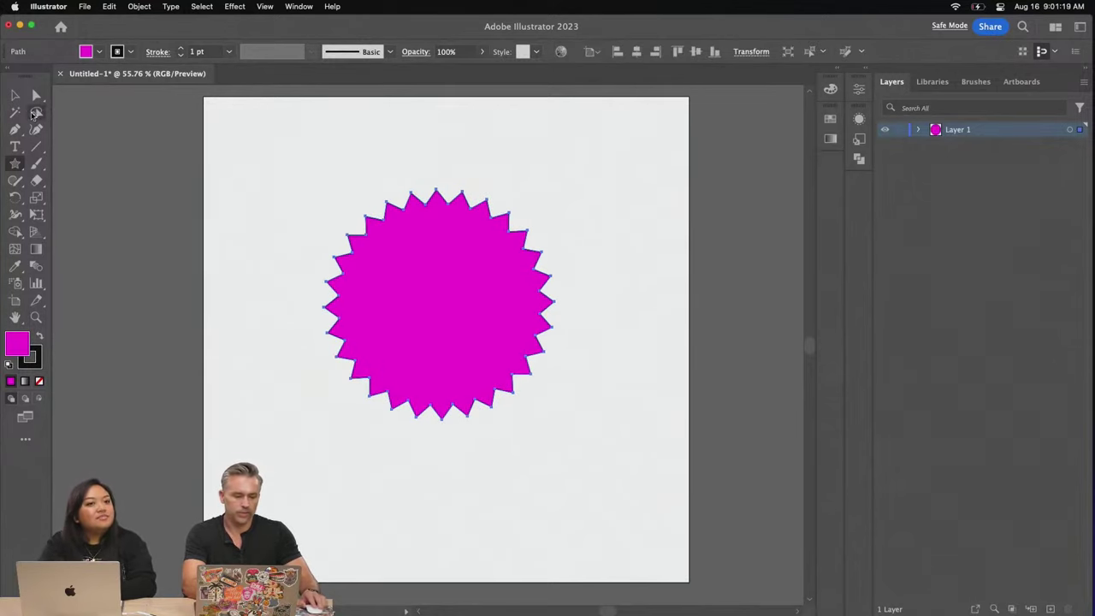
Move the starburst slightly down on the artboard and remove its stroke
{"action": "left_click", "coordinate": [14, 97]}
{"action": "left_click_drag", "start_coordinate": [378, 251], "coordinate": [385, 275]}
{"action": "left_click", "coordinate": [31, 365]}
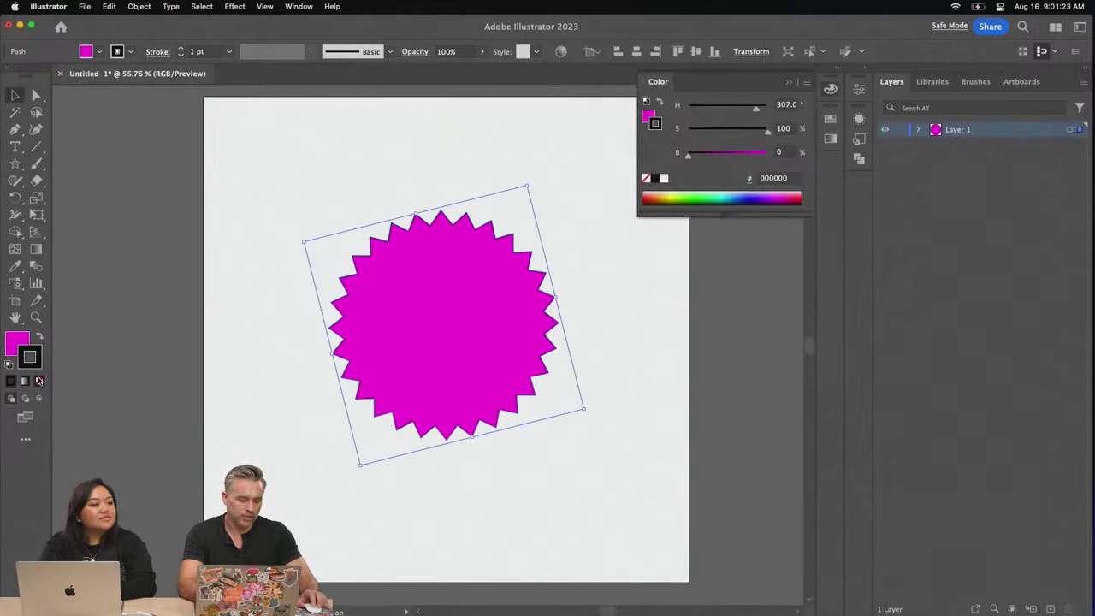
{"action": "left_click", "coordinate": [39, 382]}
{"action": "key", "text": "x"}
{"action": "left_click", "coordinate": [229, 318]}
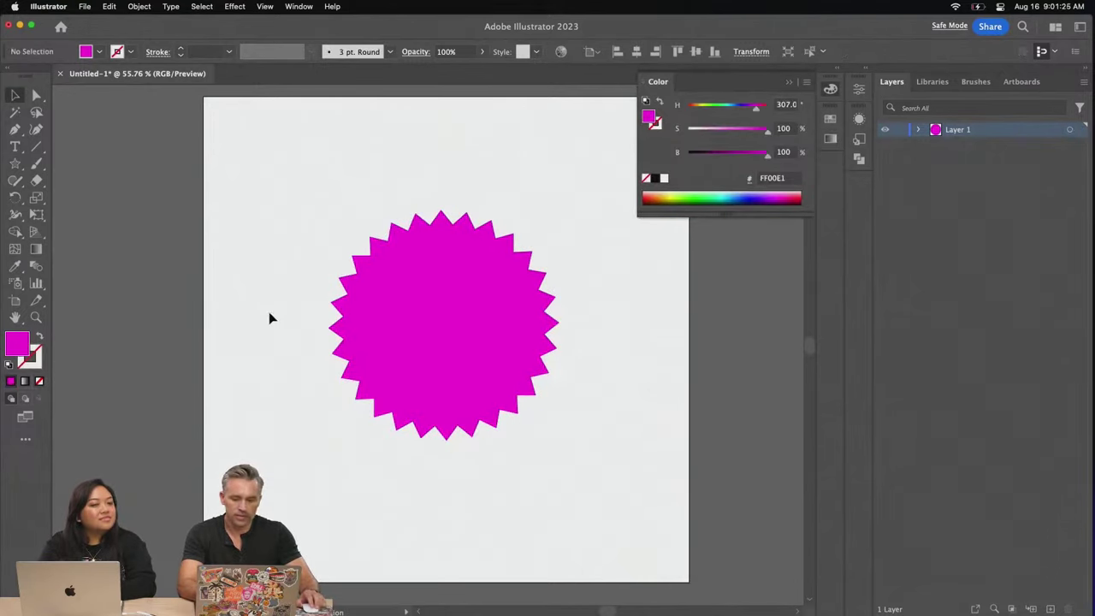
{"action": "left_click", "coordinate": [791, 83]}
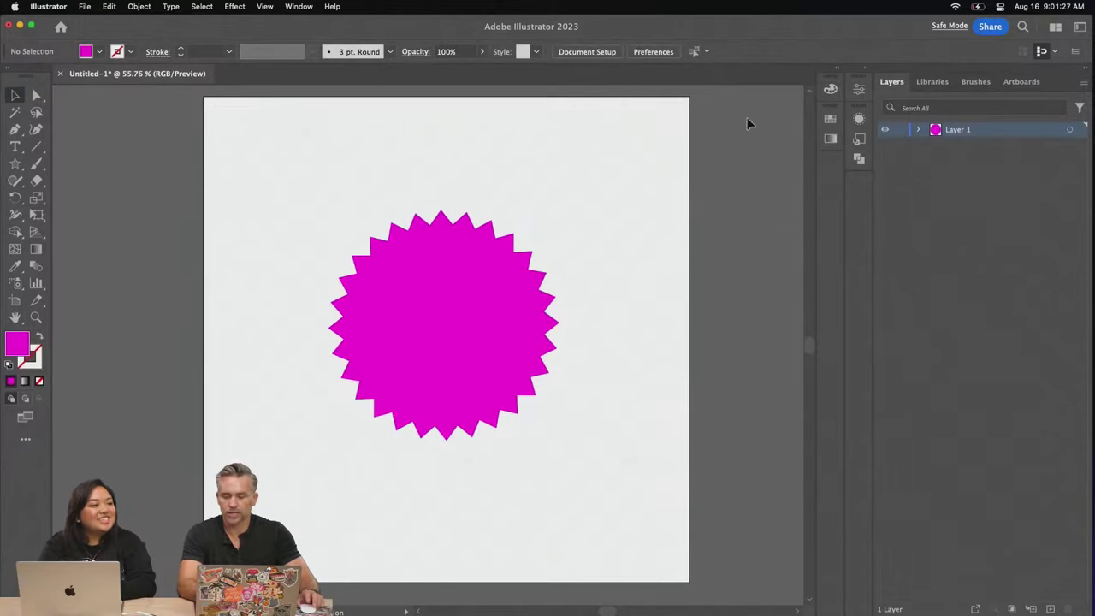
Add the text "Classic Novels" and scale it up to about 146 pt across the middle of the starburst
{"action": "left_click", "coordinate": [285, 213]}
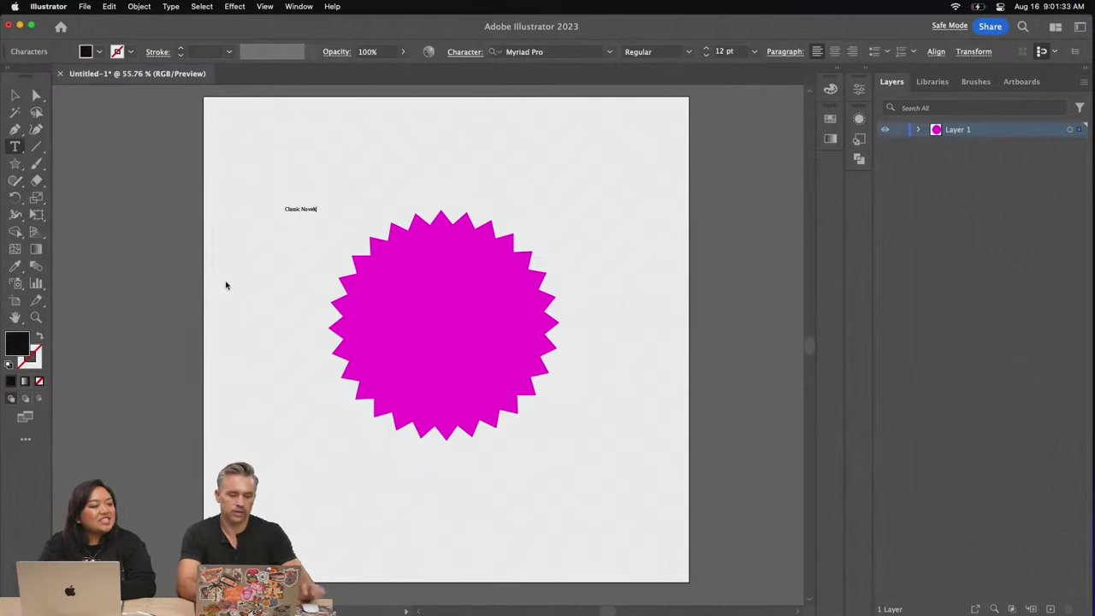
{"action": "left_click", "coordinate": [17, 97]}
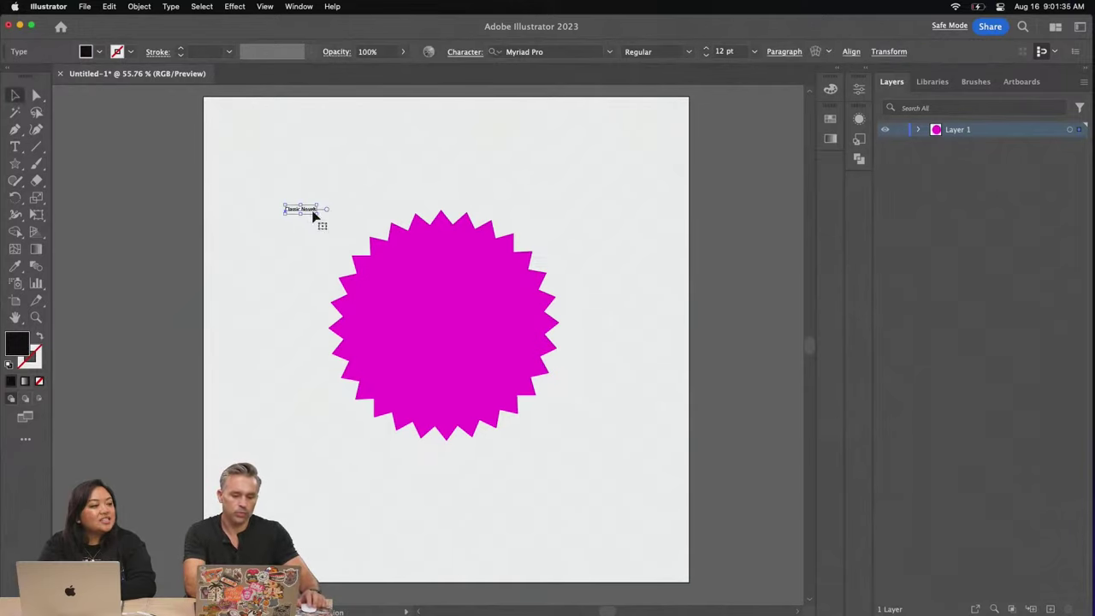
{"action": "left_click_drag", "start_coordinate": [319, 214], "coordinate": [666, 435]}
{"action": "left_click_drag", "start_coordinate": [508, 248], "coordinate": [489, 326]}
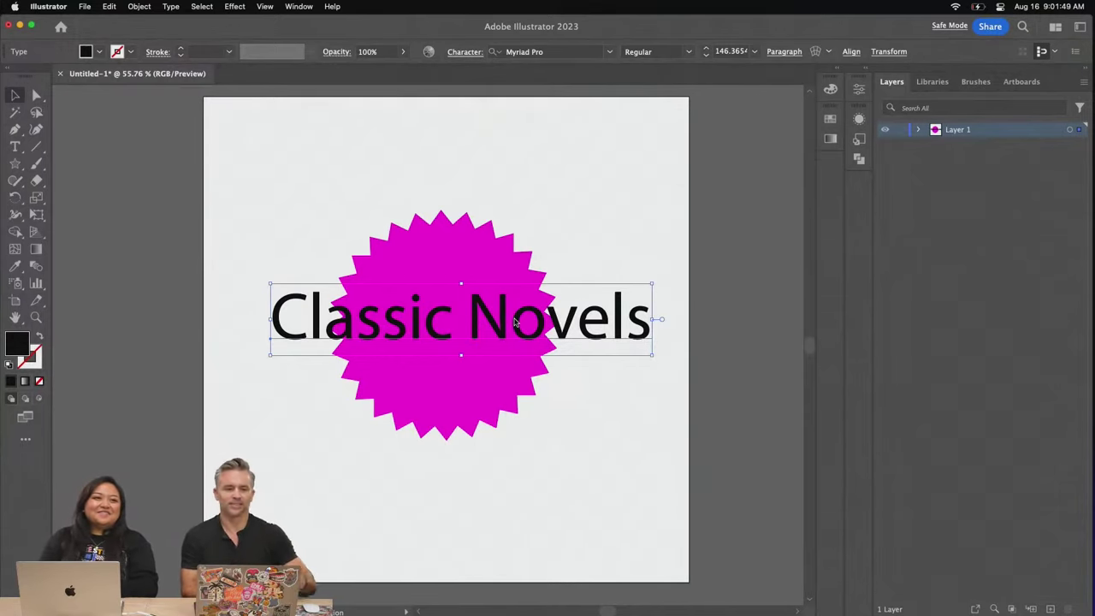
Center-align the "Classic Novels" paragraph and move the text back over the starburst
{"action": "left_click", "coordinate": [857, 88]}
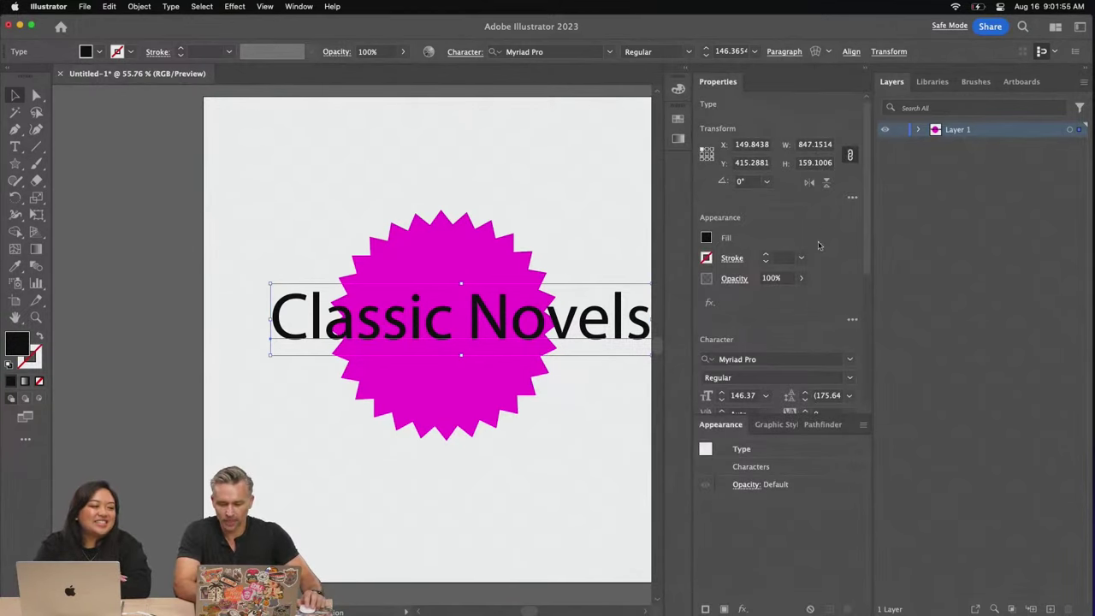
{"action": "scroll", "coordinate": [859, 131], "scroll_direction": "down", "scroll_amount": 10}
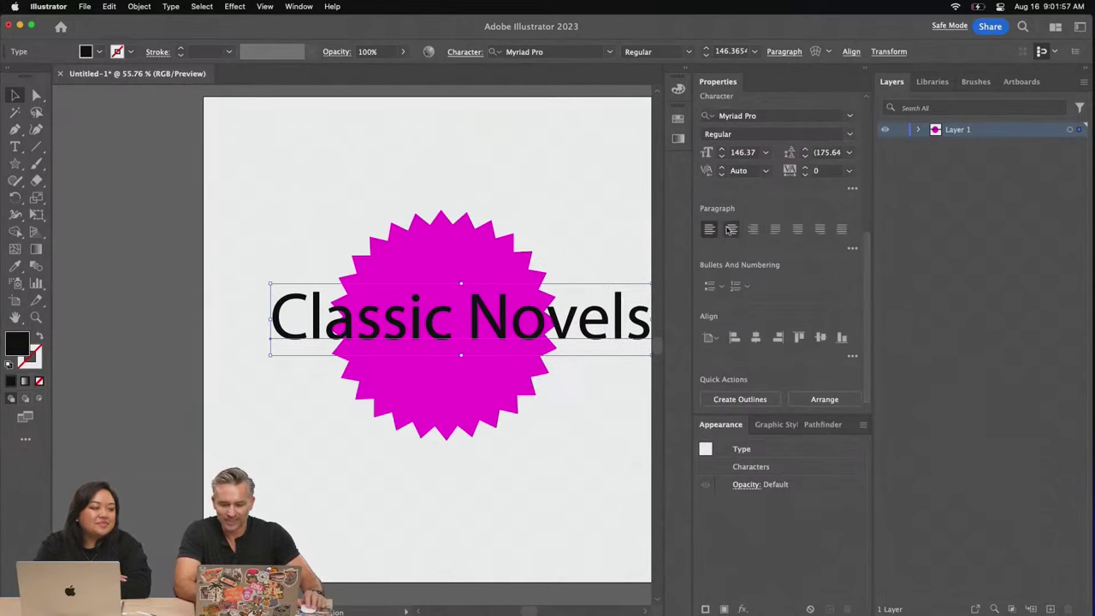
{"action": "left_click", "coordinate": [731, 230]}
{"action": "left_click_drag", "start_coordinate": [141, 326], "coordinate": [310, 327]}
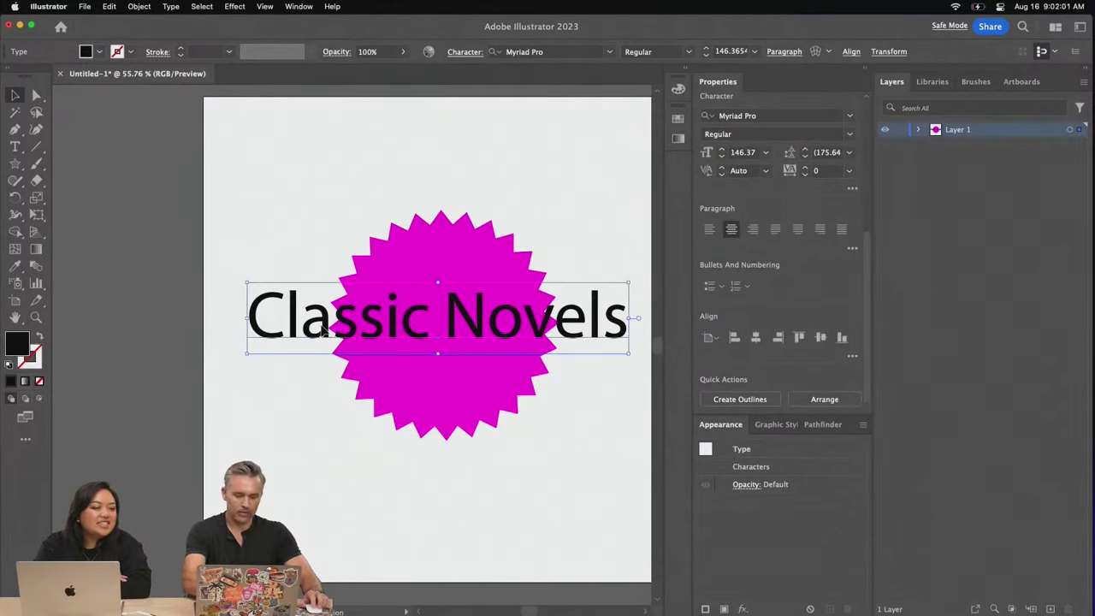
Duplicate the "Classic Novels" text above the original and shorten the lower copy to "Novels"
{"action": "key", "text": "super+c"}
{"action": "key", "text": "super+v"}
{"action": "double_click", "coordinate": [335, 341]}
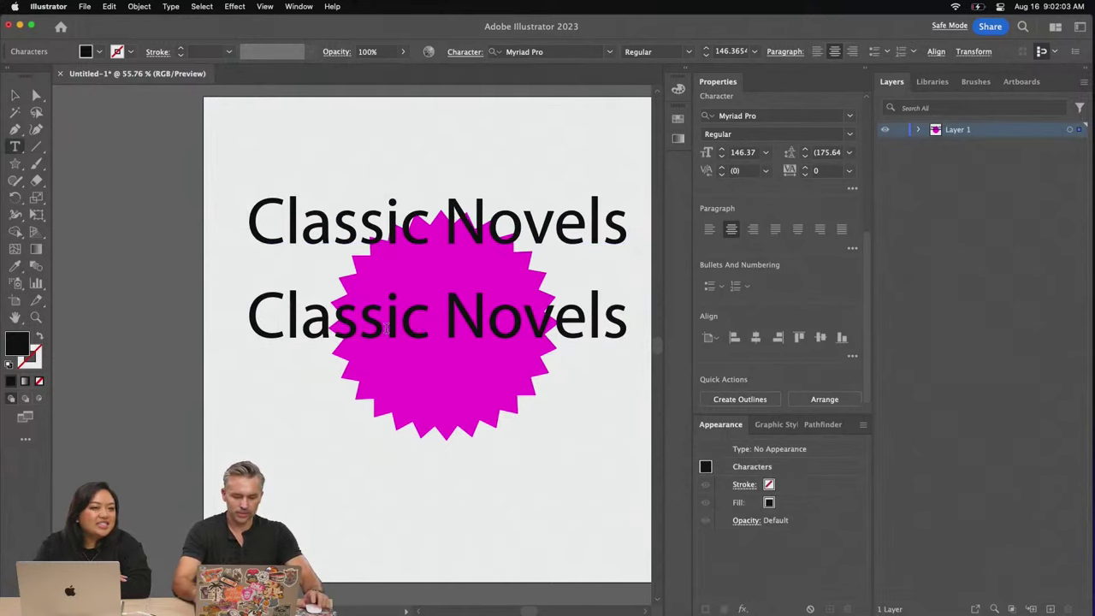
{"action": "left_click", "coordinate": [451, 318]}
{"action": "key", "text": "BackSpace"}
{"action": "key", "text": "BackSpace"}
{"action": "key", "text": "BackSpace"}
{"action": "key", "text": "BackSpace"}
{"action": "key", "text": "BackSpace"}
{"action": "key", "text": "BackSpace"}
{"action": "key", "text": "BackSpace"}
{"action": "key", "text": "BackSpace"}
{"action": "scroll", "coordinate": [451, 319], "scroll_direction": "left", "scroll_amount": 2}
{"action": "key", "text": "Escape"}
Shorten the upper "Classic Novels" text to "Classic" so each word is a separate text object
{"action": "left_click", "coordinate": [301, 221]}
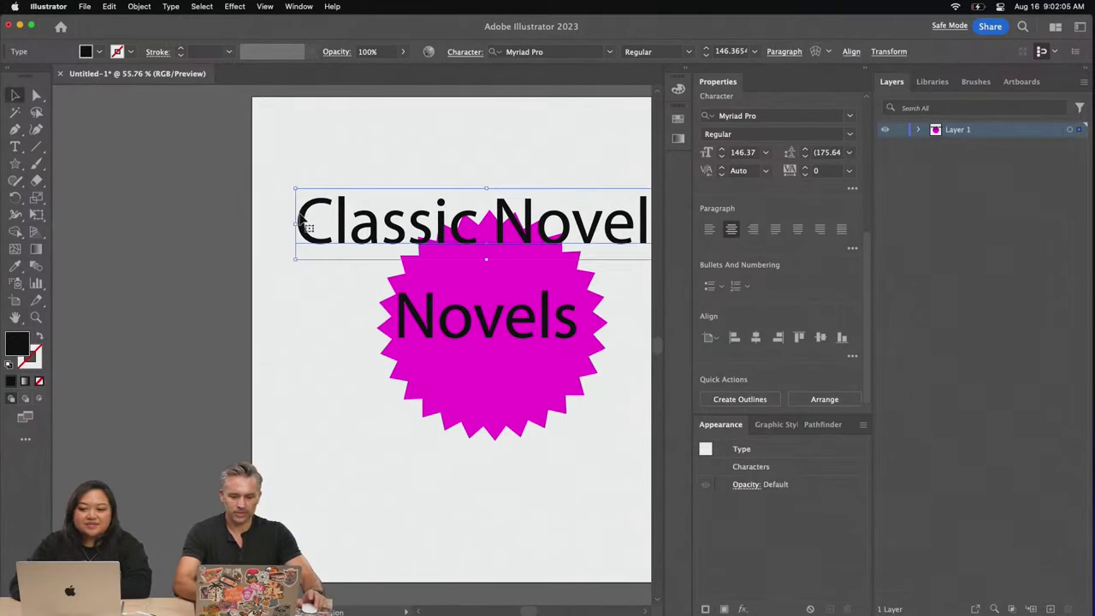
{"action": "scroll", "coordinate": [301, 221], "scroll_direction": "right", "scroll_amount": 3}
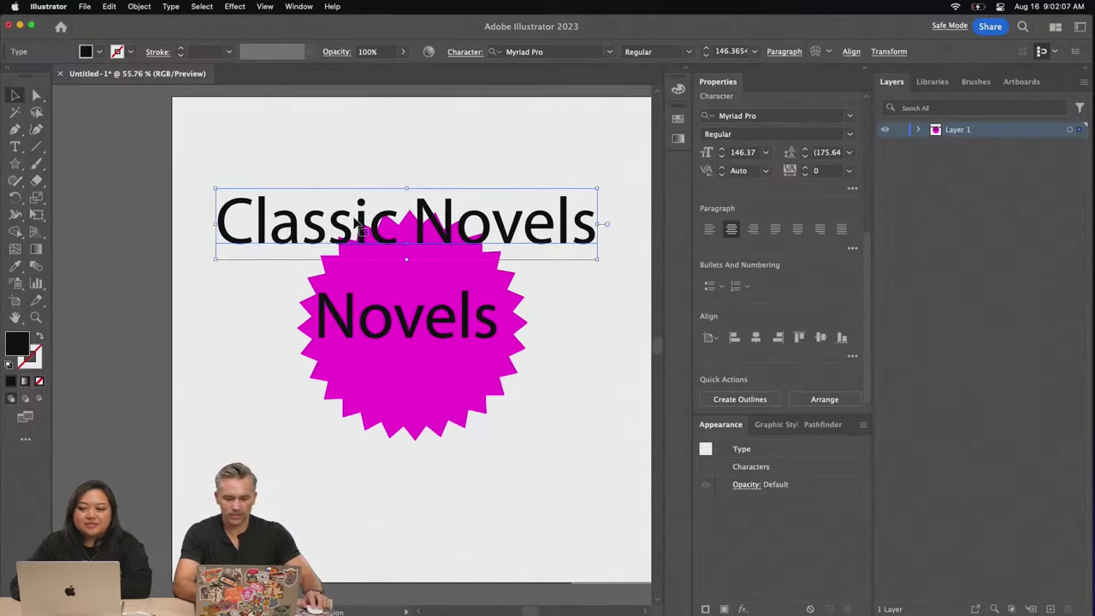
{"action": "double_click", "coordinate": [359, 224]}
{"action": "left_click_drag", "start_coordinate": [394, 216], "coordinate": [650, 224]}
{"action": "key", "text": "BackSpace"}
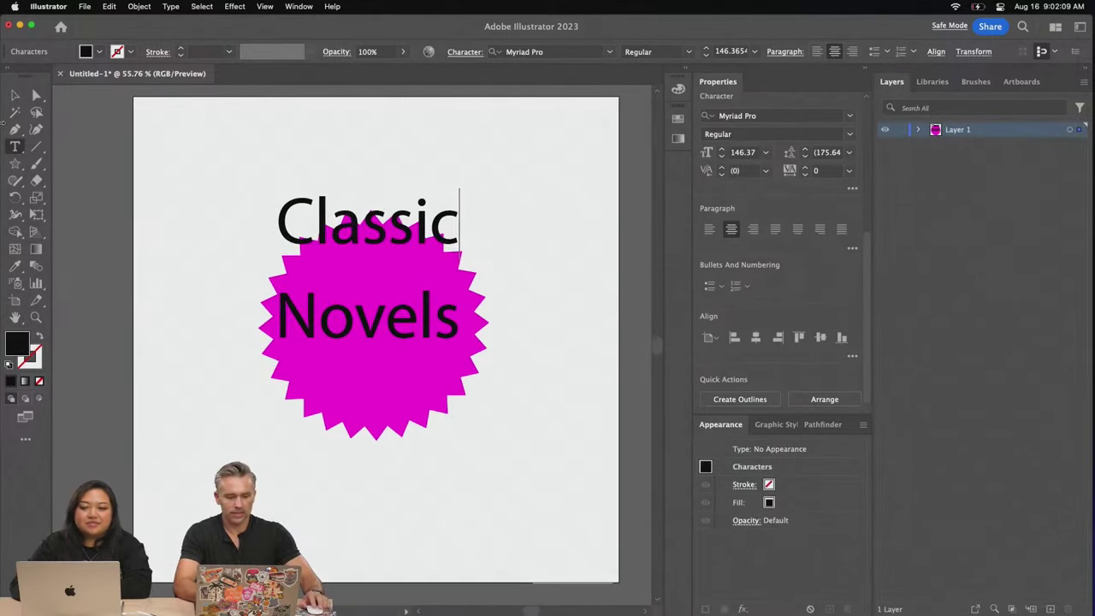
{"action": "left_click", "coordinate": [13, 96]}
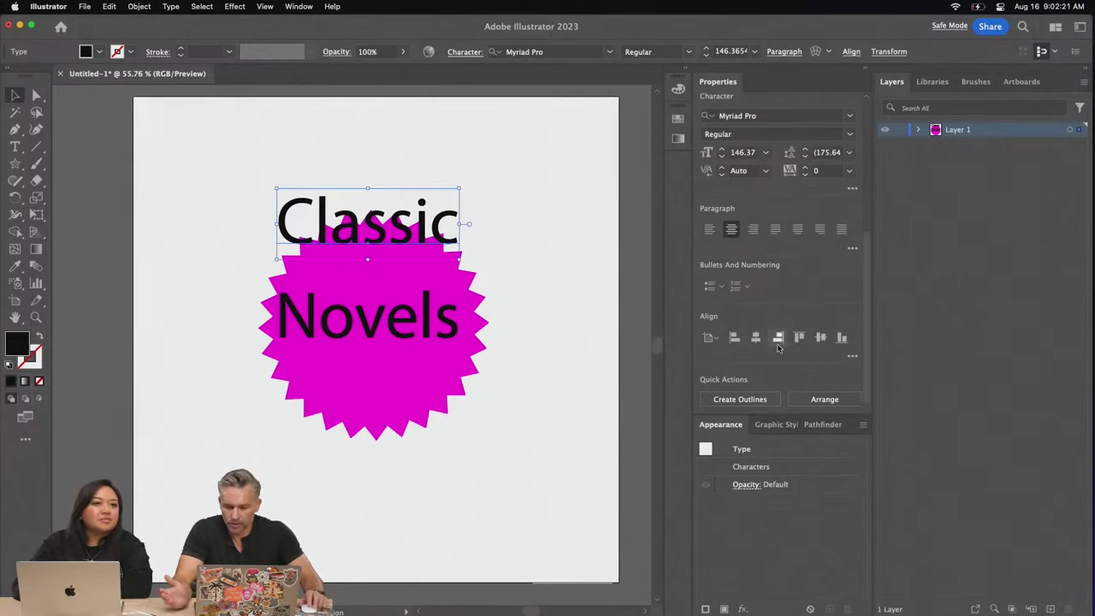
Set the word "Classic" in the Bombarda font
{"action": "scroll", "coordinate": [852, 427], "scroll_direction": "up", "scroll_amount": 3}
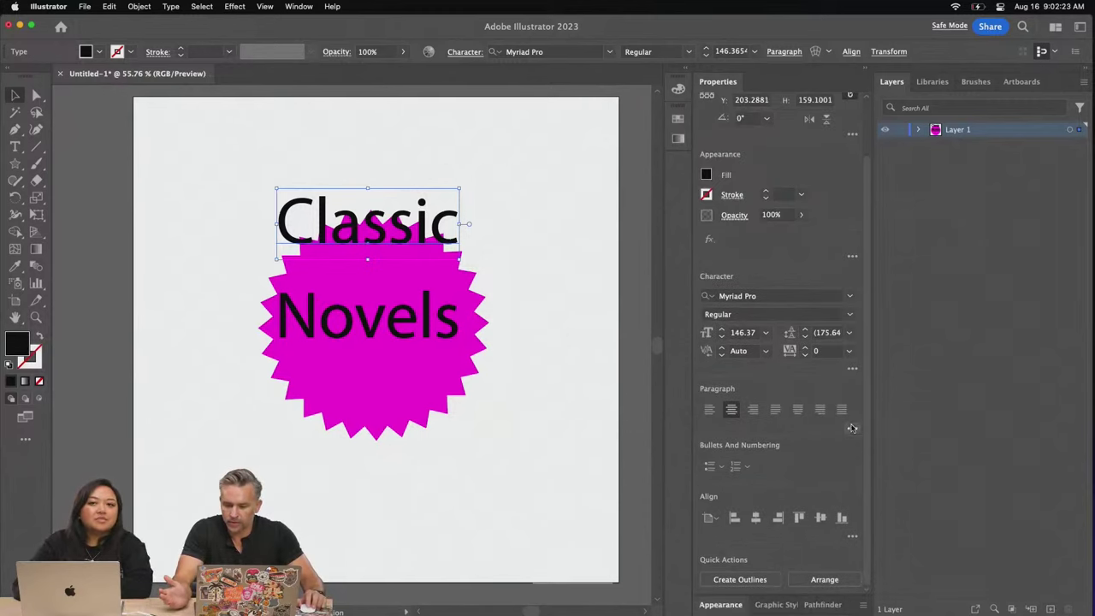
{"action": "left_click", "coordinate": [850, 297]}
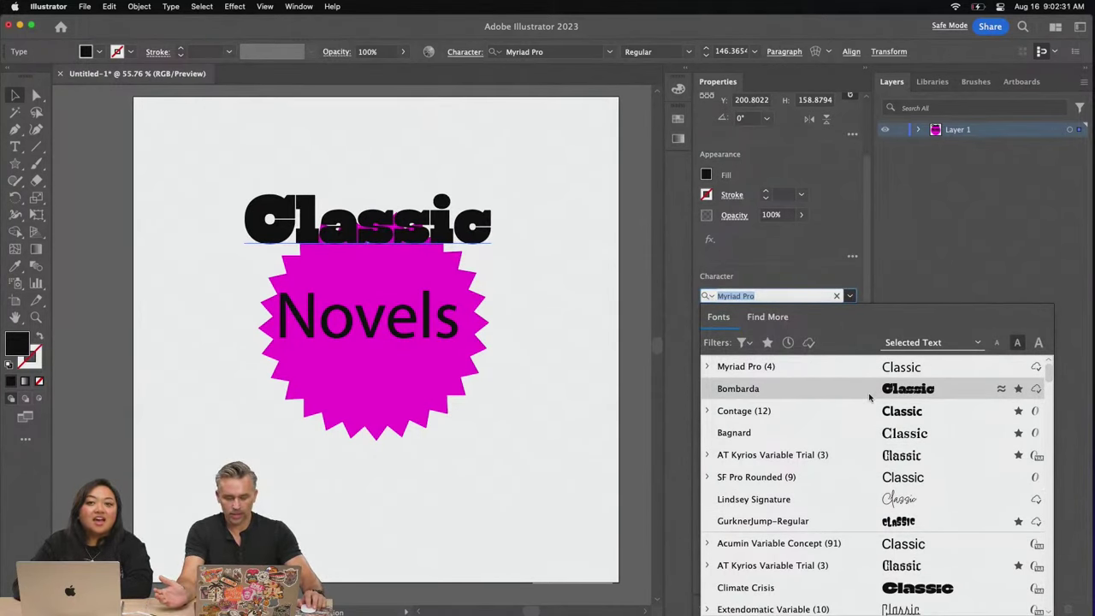
{"action": "left_click", "coordinate": [869, 392]}
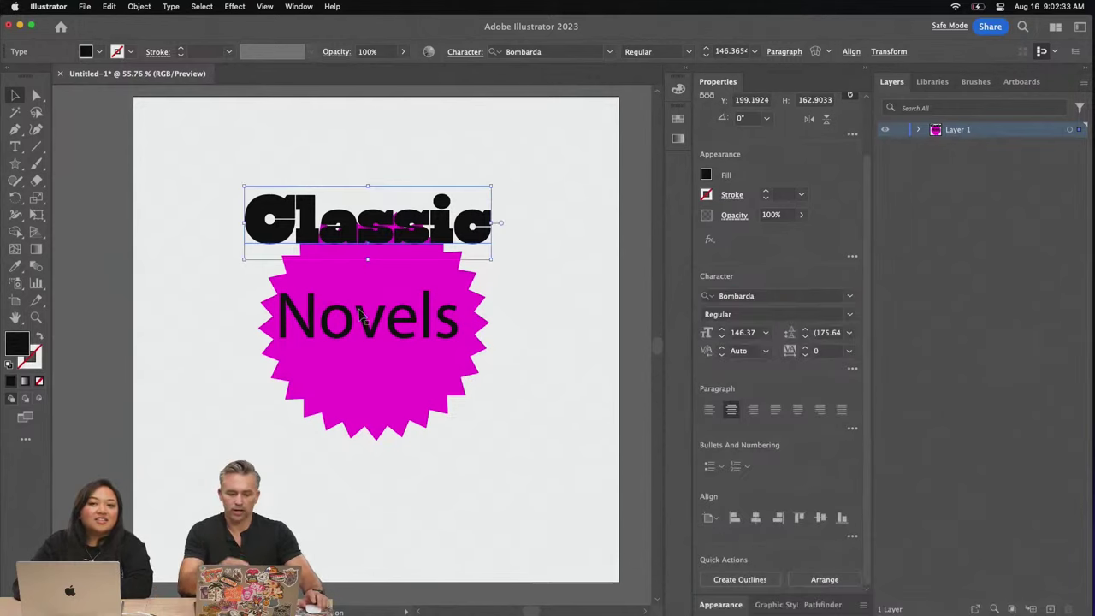
Move "Classic" and "Novels" down so the two words are stacked closely over the starburst
{"action": "left_click_drag", "start_coordinate": [287, 231], "coordinate": [285, 267]}
{"action": "left_click", "coordinate": [312, 323]}
{"action": "left_click_drag", "start_coordinate": [314, 332], "coordinate": [337, 372]}
{"action": "left_click_drag", "start_coordinate": [336, 257], "coordinate": [337, 287]}
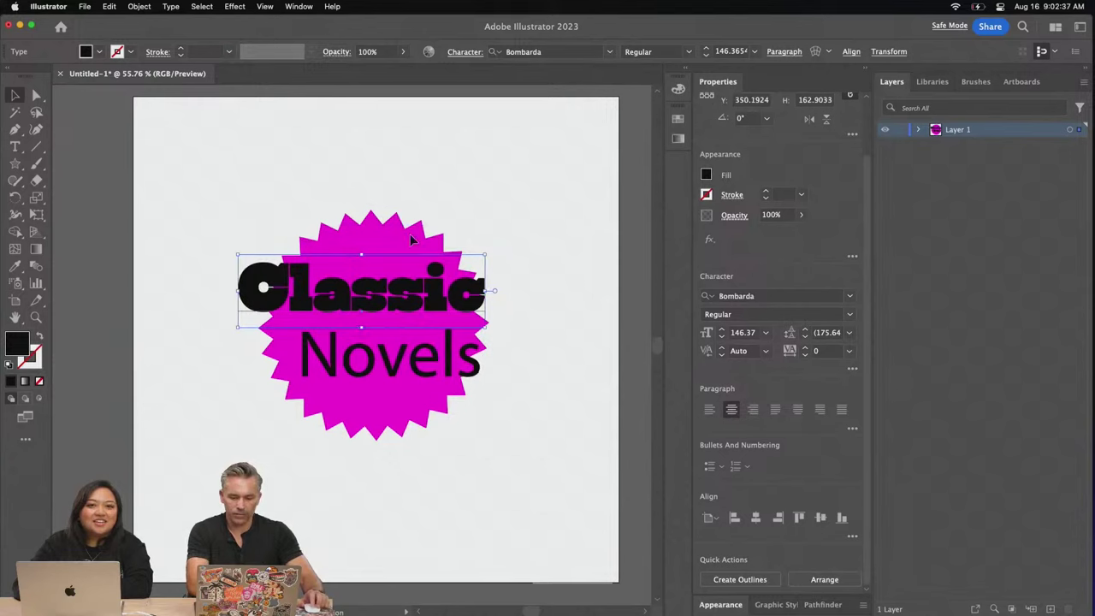
Filter the fonts to Script, set "Classic" in Adorn Coronet and enlarge it to about 298 pt
{"action": "left_click", "coordinate": [850, 296]}
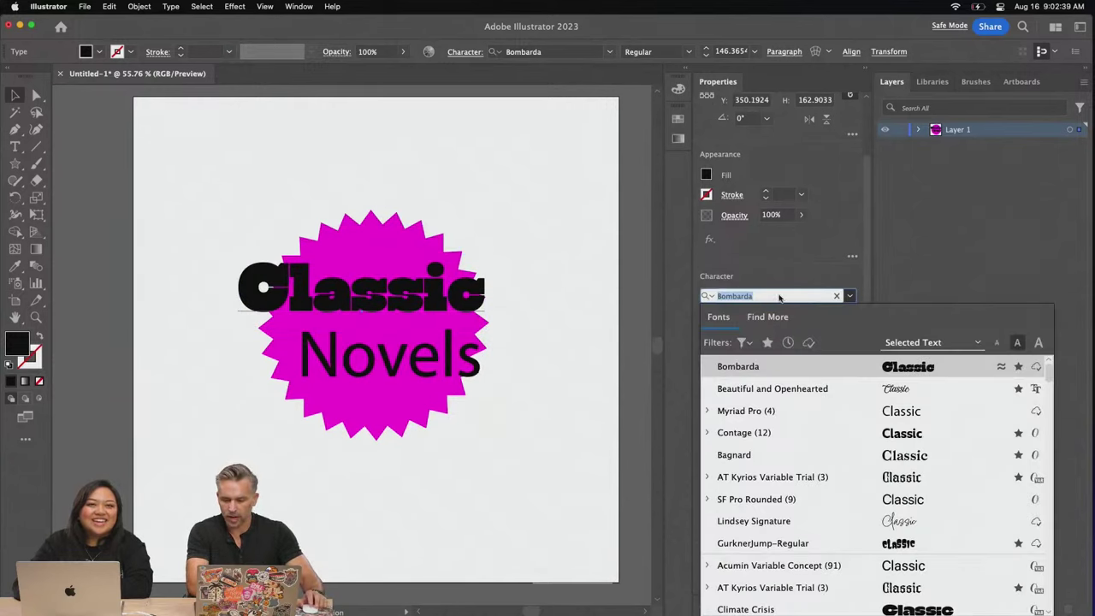
{"action": "left_click", "coordinate": [744, 343]}
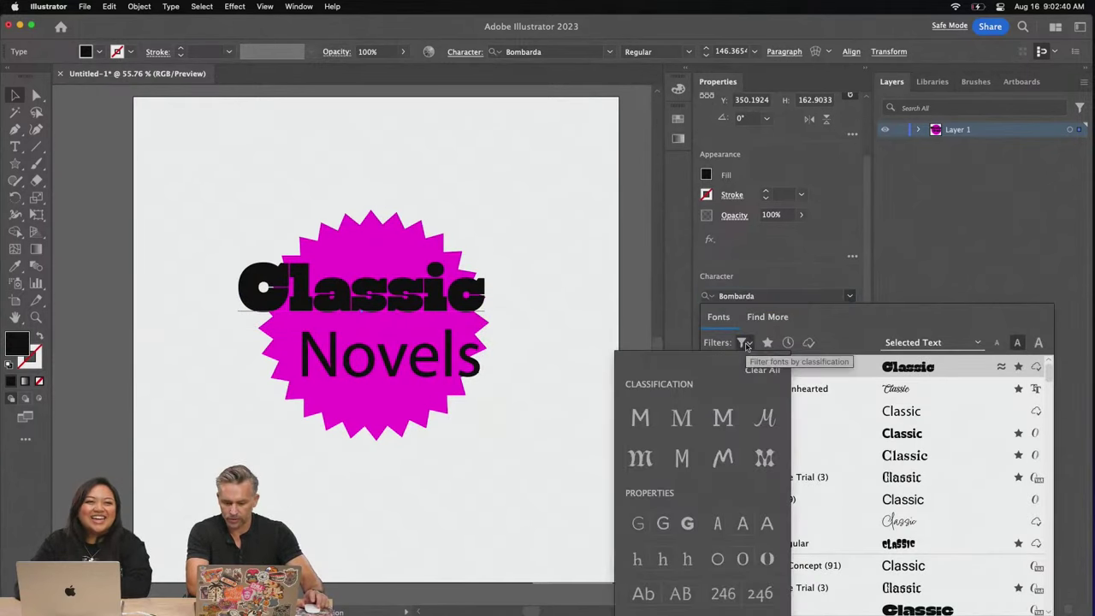
{"action": "left_click", "coordinate": [764, 420]}
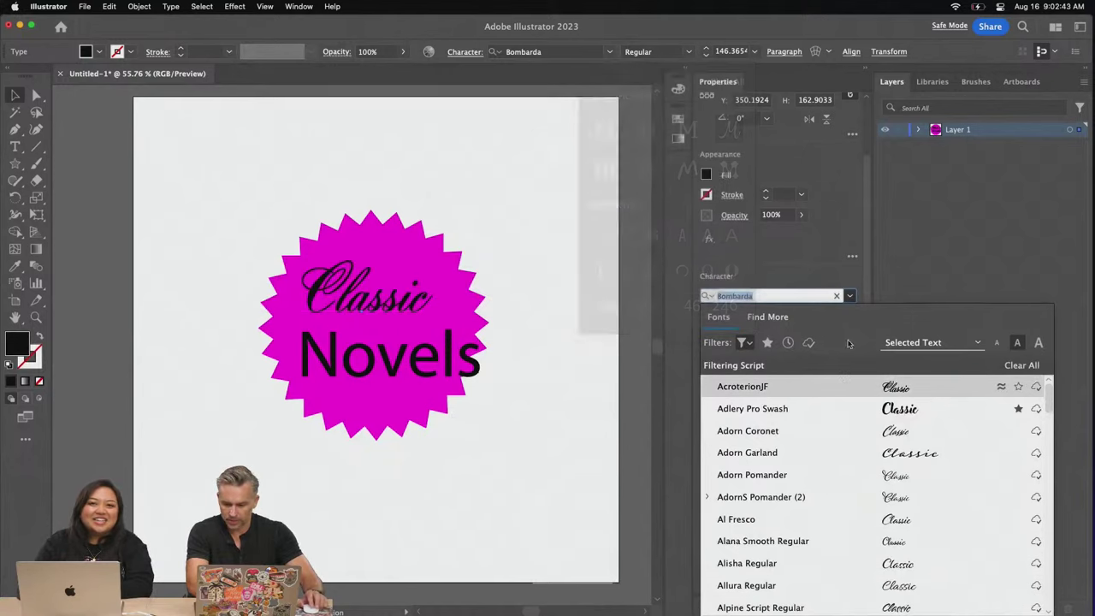
{"action": "left_click", "coordinate": [841, 436]}
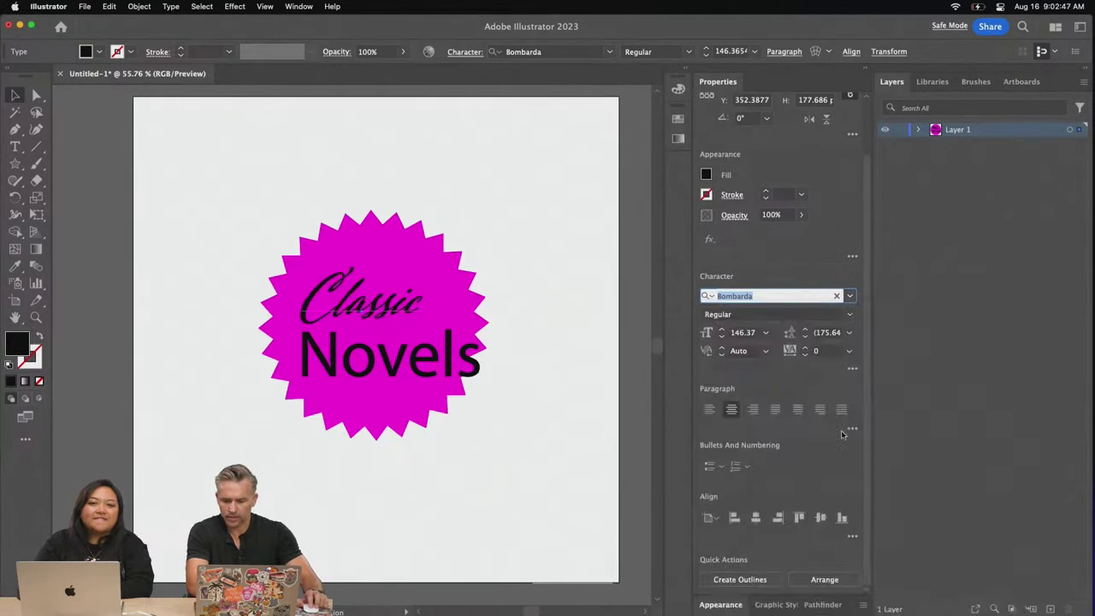
{"action": "left_click_drag", "start_coordinate": [301, 363], "coordinate": [237, 416]}
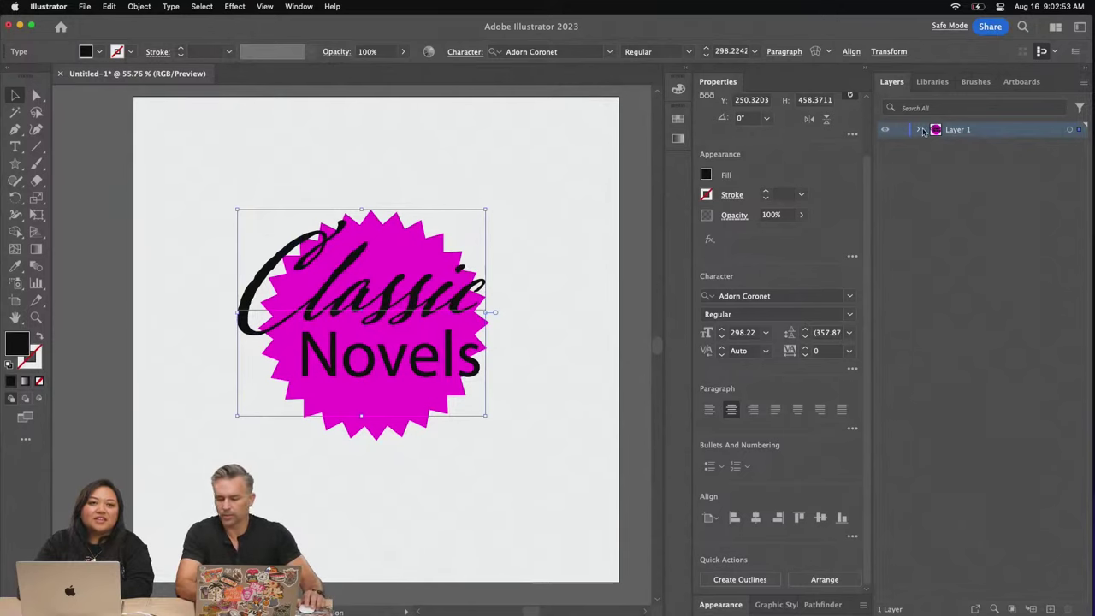
Move the word "Classic" in place onto a new layer above Layer 1
{"action": "key", "text": "cmd+x"}
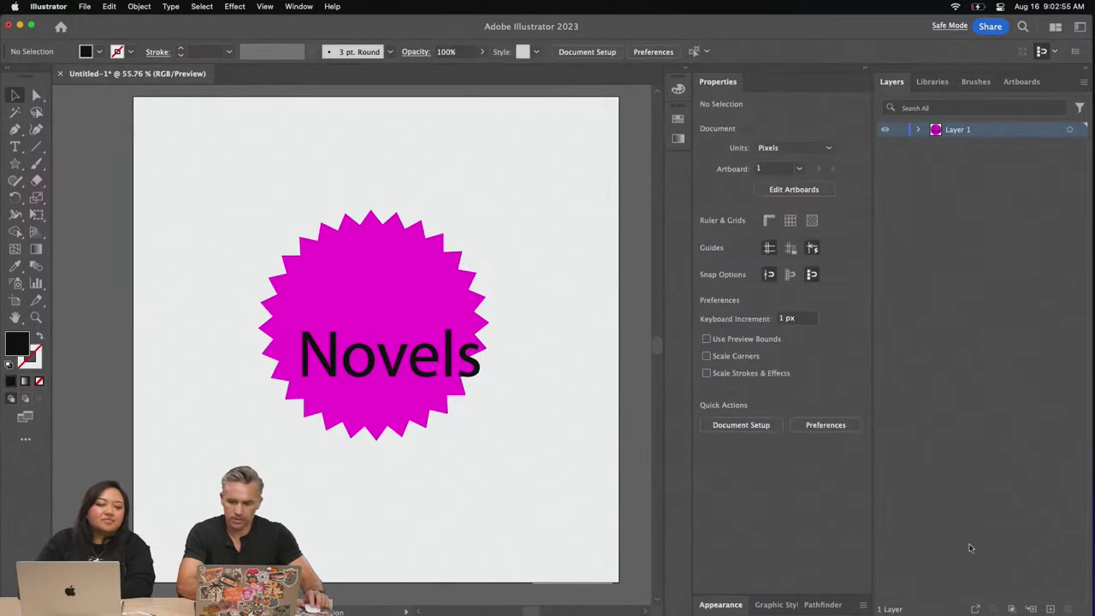
{"action": "left_click", "coordinate": [1050, 609]}
{"action": "key", "text": "cmd+f"}
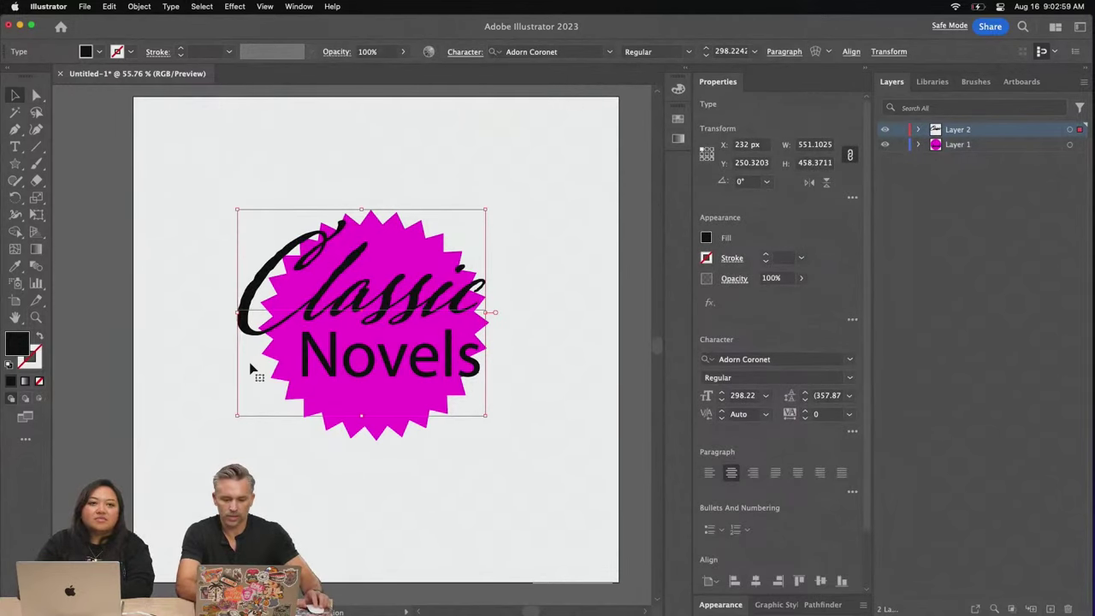
Move the word "Novels" in place onto a new layer between Layer 1 and Layer 2
{"action": "left_click", "coordinate": [973, 146]}
{"action": "left_click", "coordinate": [884, 130]}
{"action": "left_click", "coordinate": [360, 372]}
{"action": "key", "text": "super+x"}
{"action": "left_click", "coordinate": [885, 129]}
{"action": "left_click", "coordinate": [1051, 608]}
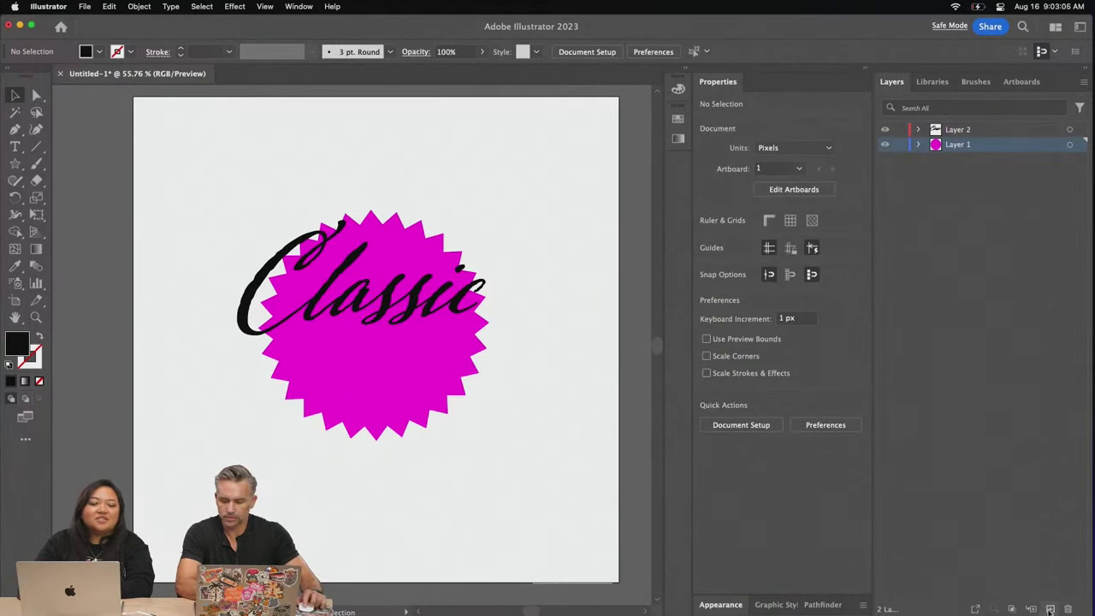
{"action": "key", "text": "super+f"}
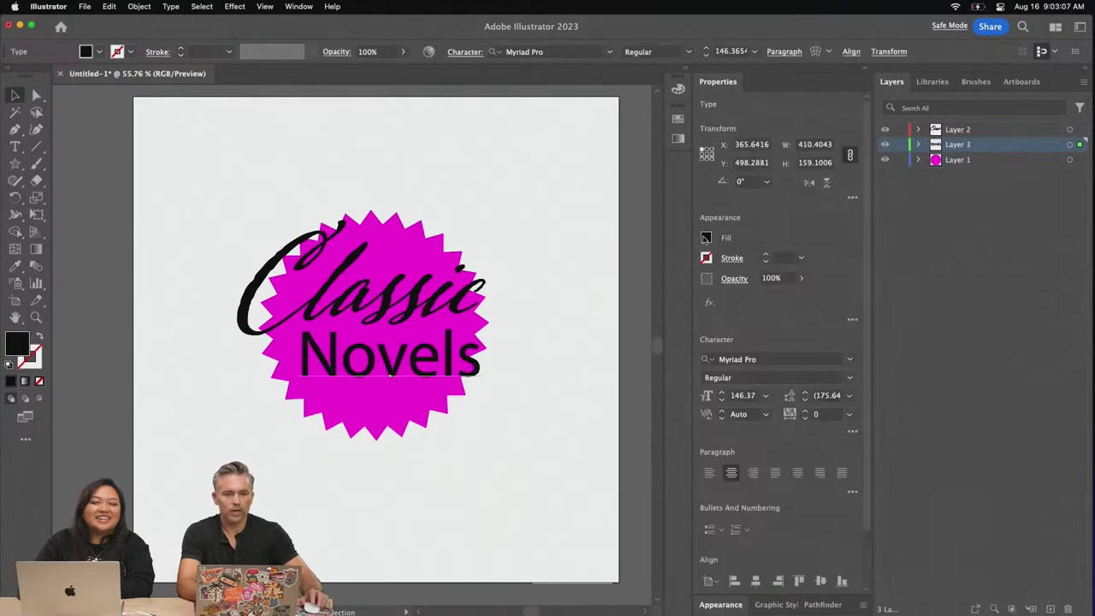
Scale down "Novels" and shift "Classic" slightly down so the two words sit close together on the starburst
{"action": "left_click_drag", "start_coordinate": [298, 394], "coordinate": [330, 326]}
{"action": "left_click", "coordinate": [174, 140]}
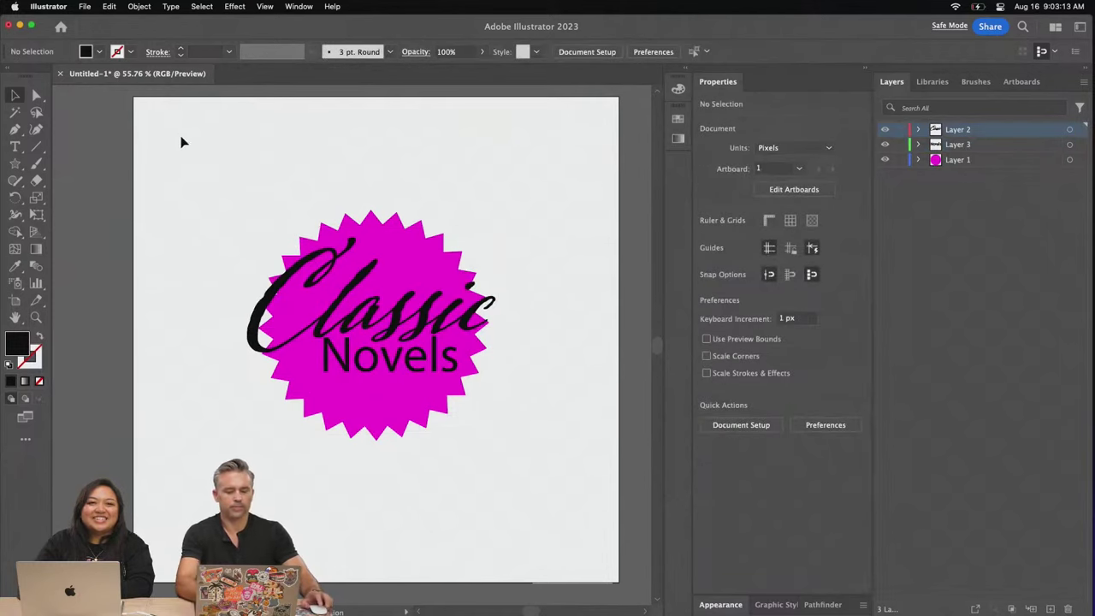
Add an empty layer beneath Layer 1 and open the Misc library
{"action": "left_click", "coordinate": [983, 164]}
{"action": "left_click", "coordinate": [1051, 608]}
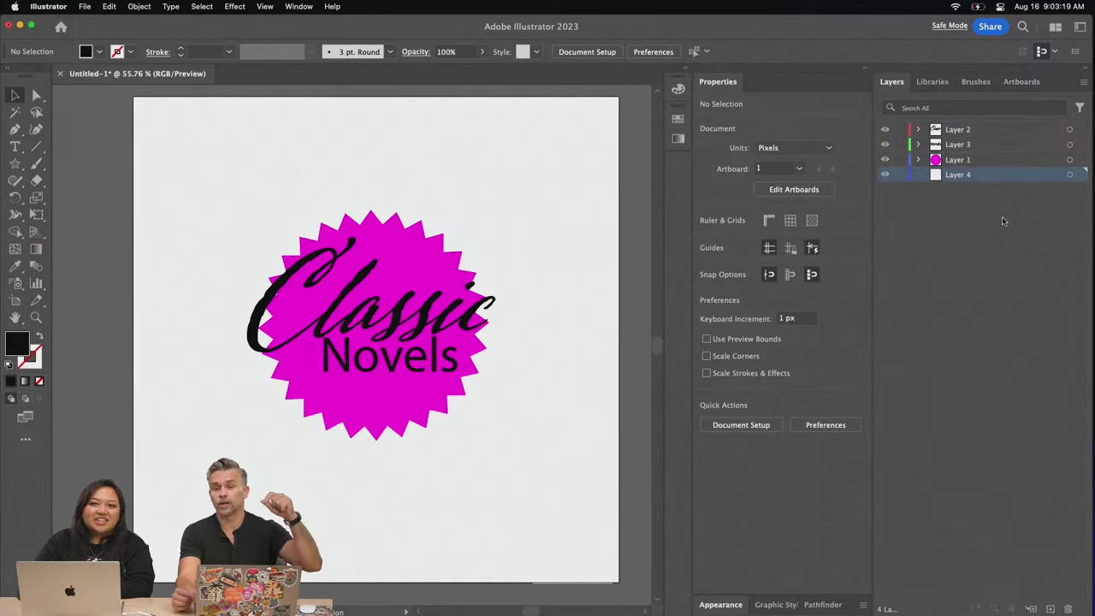
{"action": "left_click", "coordinate": [937, 83]}
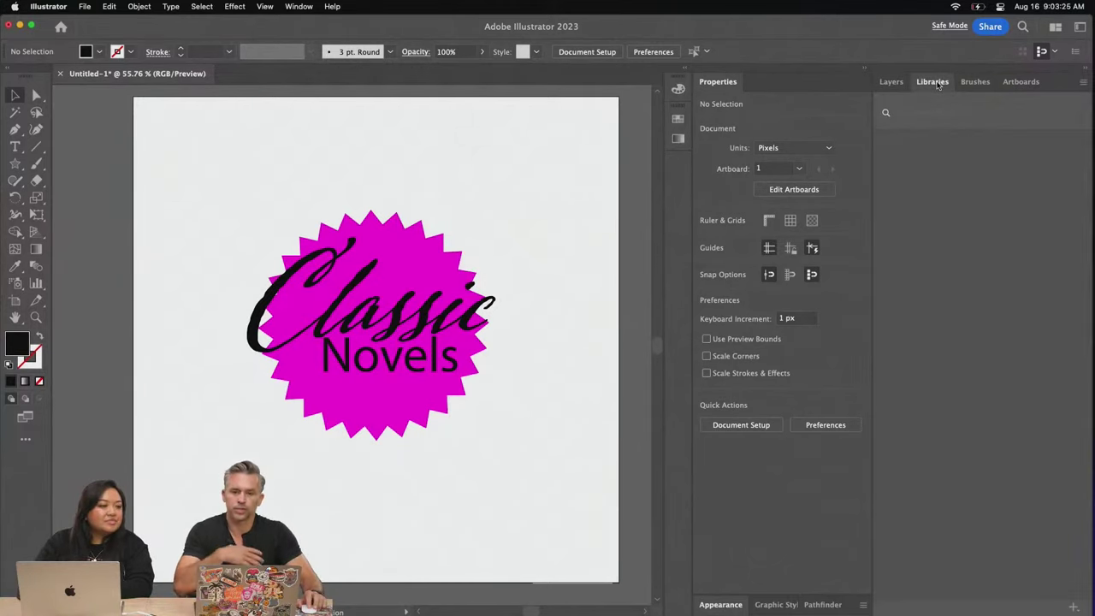
{"action": "scroll", "coordinate": [1018, 317], "scroll_direction": "down", "scroll_amount": 2}
{"action": "scroll", "coordinate": [1018, 316], "scroll_direction": "down", "scroll_amount": 5}
{"action": "left_click", "coordinate": [885, 107]}
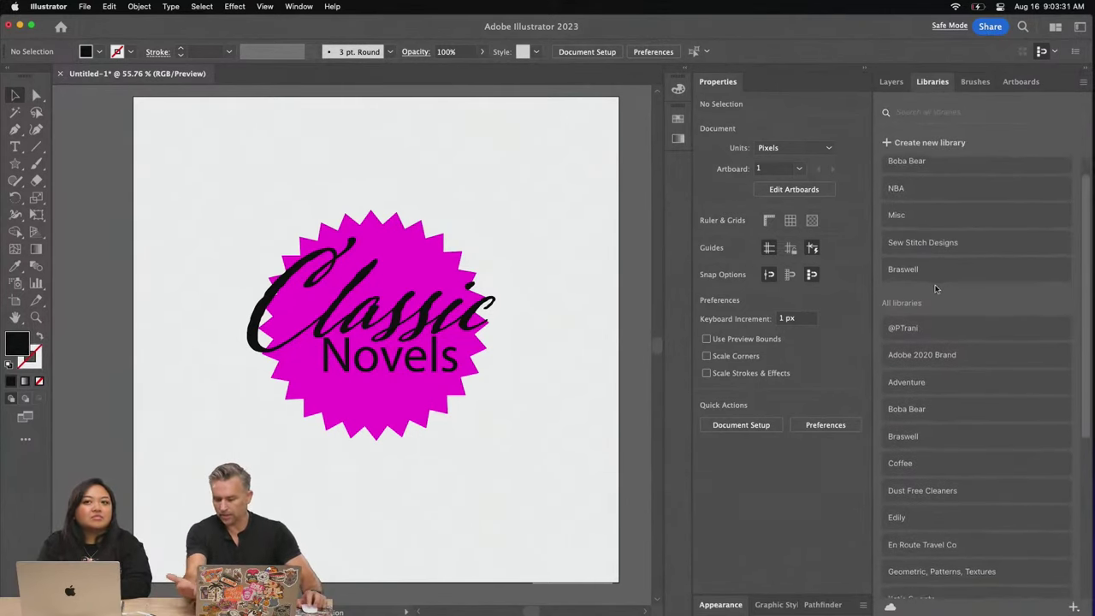
{"action": "scroll", "coordinate": [936, 289], "scroll_direction": "down", "scroll_amount": 10}
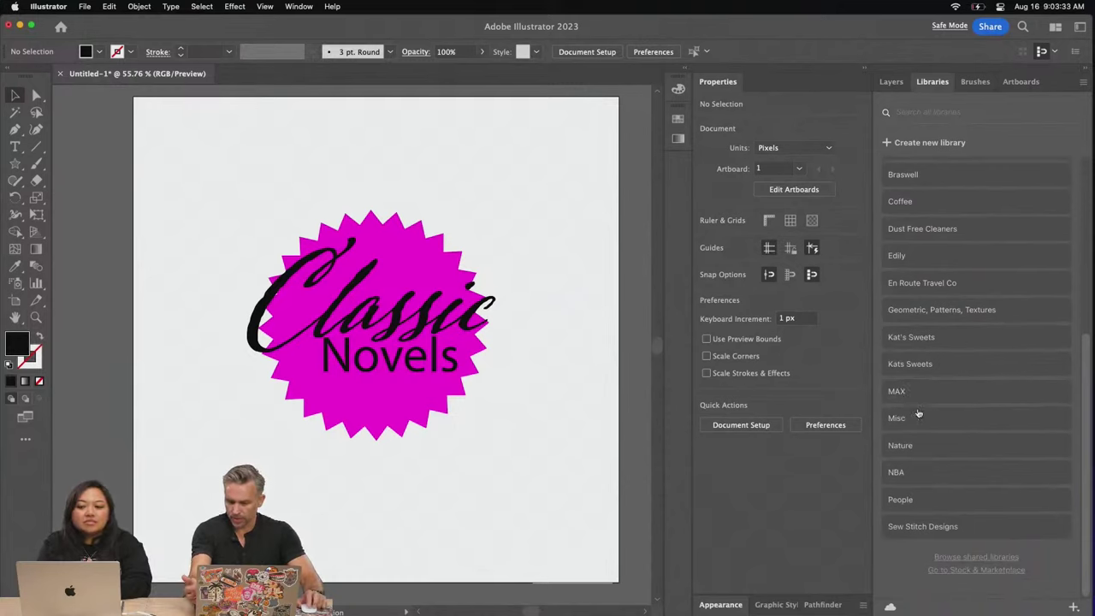
{"action": "left_click", "coordinate": [913, 421]}
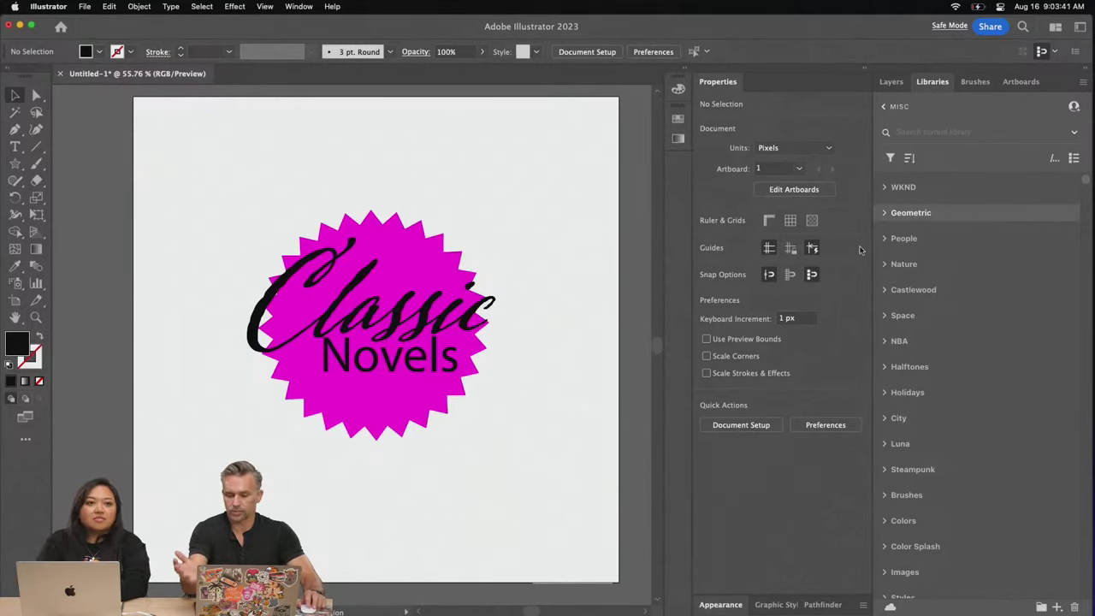
Place the abstract marble background image from the Misc library on the artboard, about 990 by 419 px
{"action": "left_click", "coordinate": [886, 214]}
{"action": "scroll", "coordinate": [924, 342], "scroll_direction": "down", "scroll_amount": 5}
{"action": "left_click", "coordinate": [907, 413]}
{"action": "scroll", "coordinate": [930, 414], "scroll_direction": "down", "scroll_amount": 5}
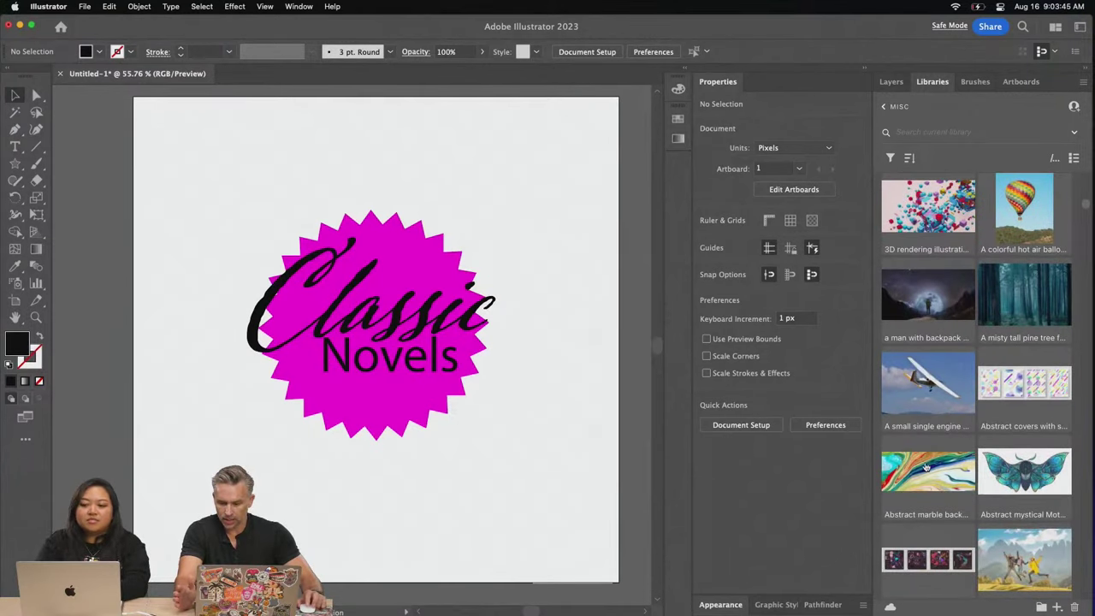
{"action": "left_click_drag", "start_coordinate": [922, 483], "coordinate": [524, 492]}
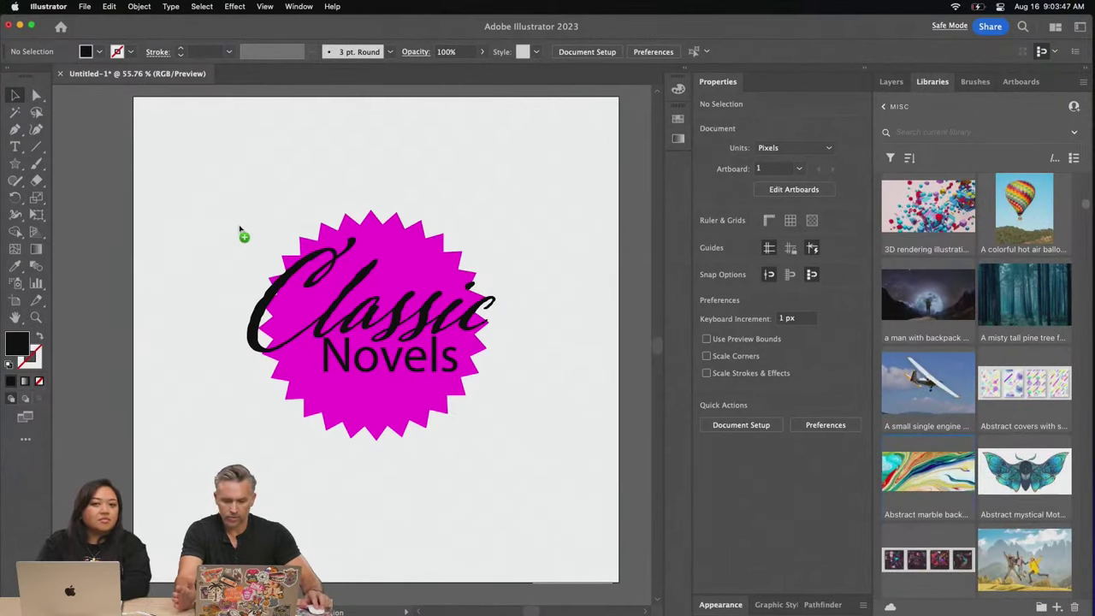
{"action": "left_click_drag", "start_coordinate": [213, 216], "coordinate": [598, 316]}
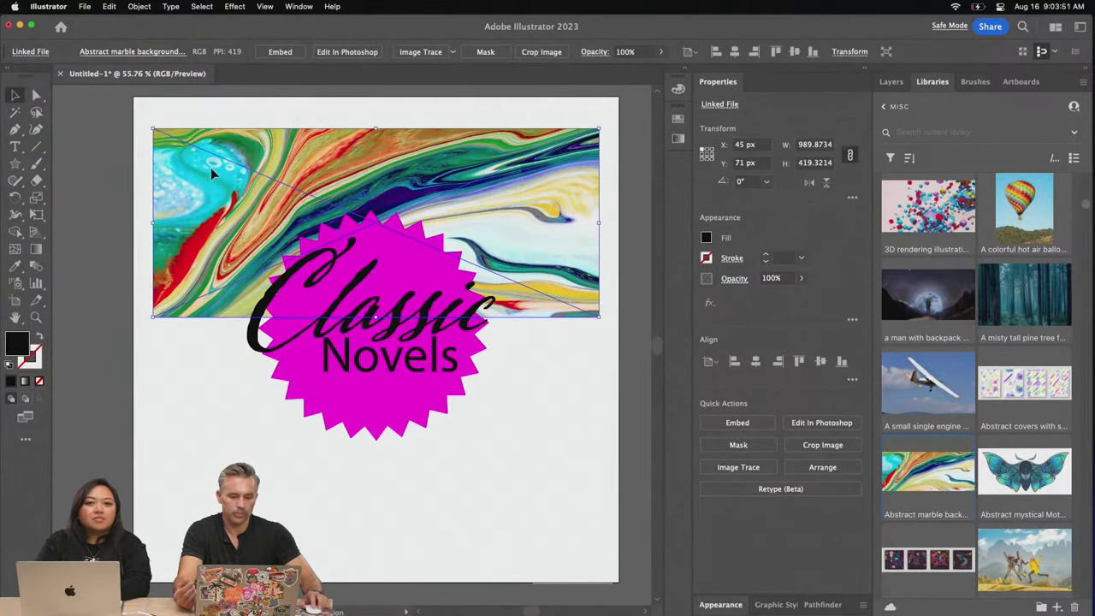
Center the marble image behind the starburst and enlarge it to about 2624 by 1112 px so it covers the artboard
{"action": "left_click_drag", "start_coordinate": [210, 166], "coordinate": [228, 259]}
{"action": "key", "text": "super+minus"}
{"action": "key", "text": "super+minus"}
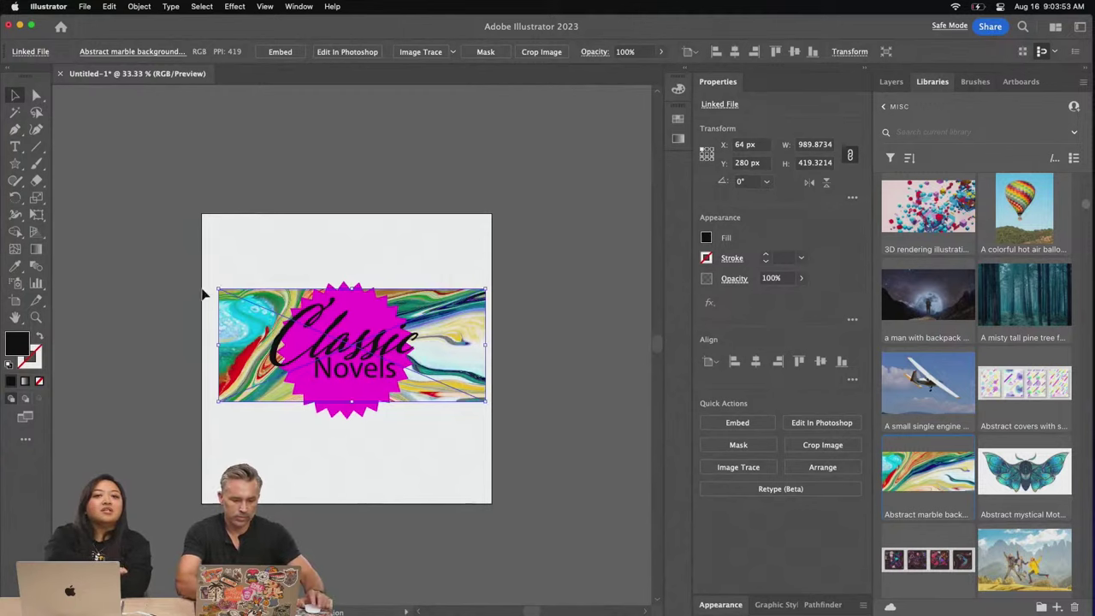
{"action": "left_click_drag", "start_coordinate": [226, 291], "coordinate": [213, 244]}
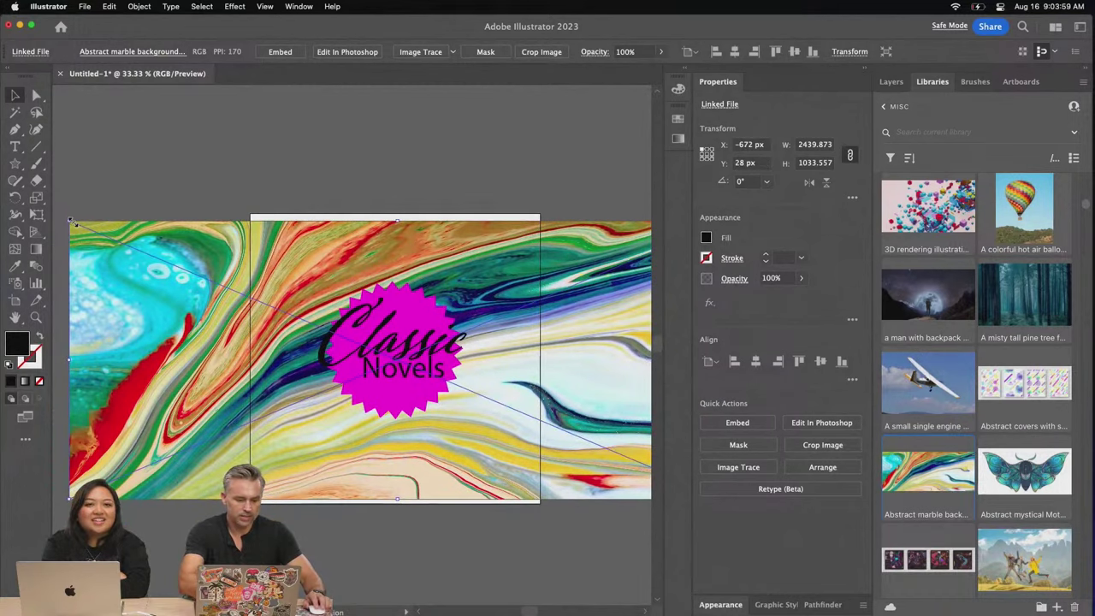
{"action": "left_click_drag", "start_coordinate": [72, 220], "coordinate": [65, 212]}
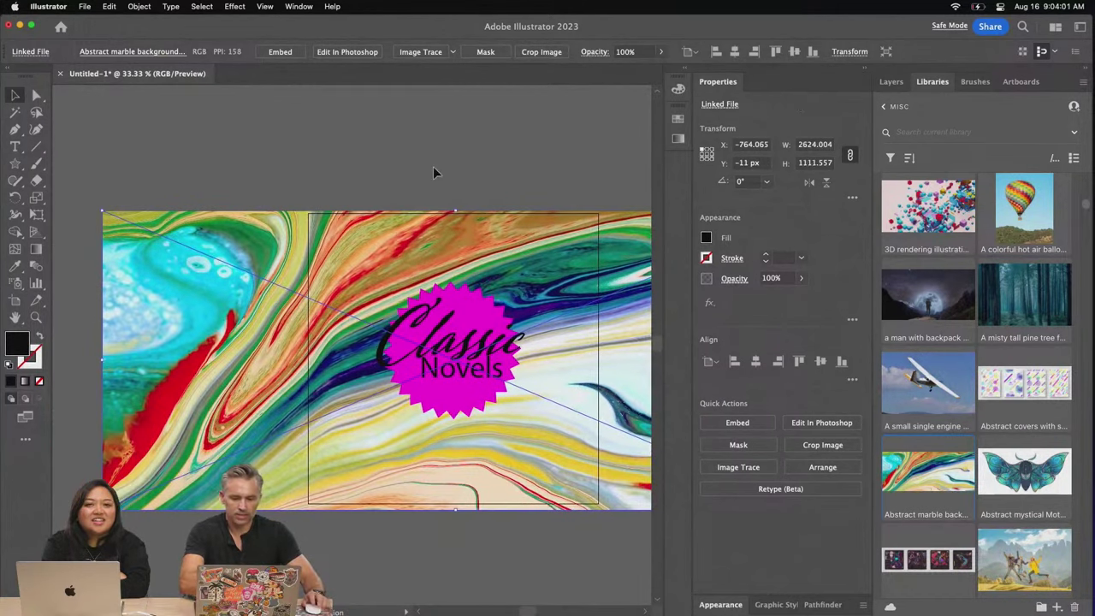
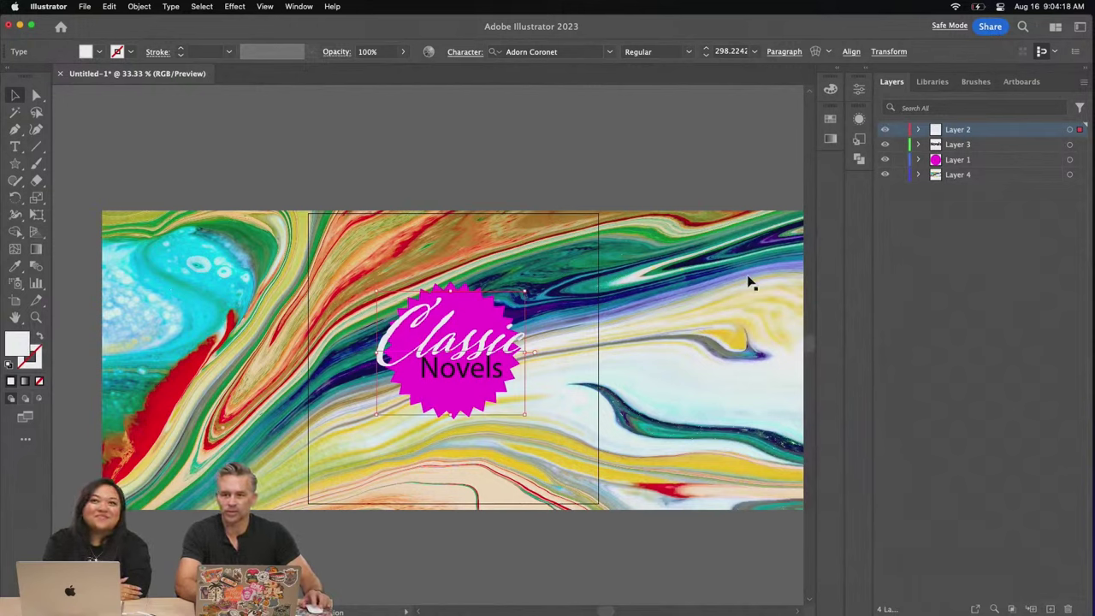
Reorder Layer 2 below Layer 3 and shrink "Novels" to about 81 pt
{"action": "key", "text": "super+equal"}
{"action": "left_click", "coordinate": [525, 321]}
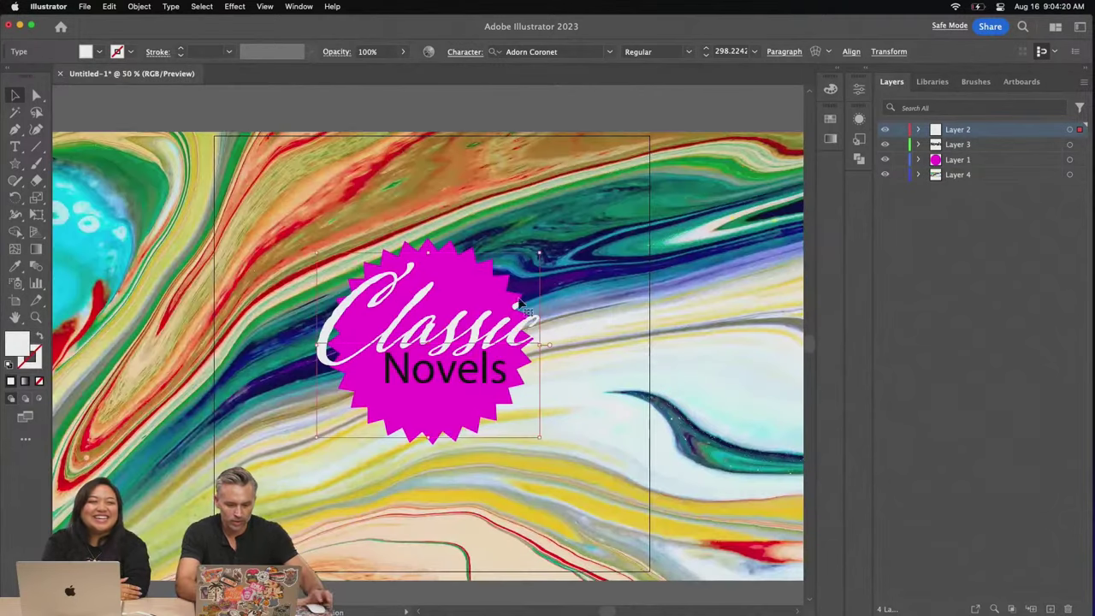
{"action": "left_click_drag", "start_coordinate": [970, 132], "coordinate": [998, 153]}
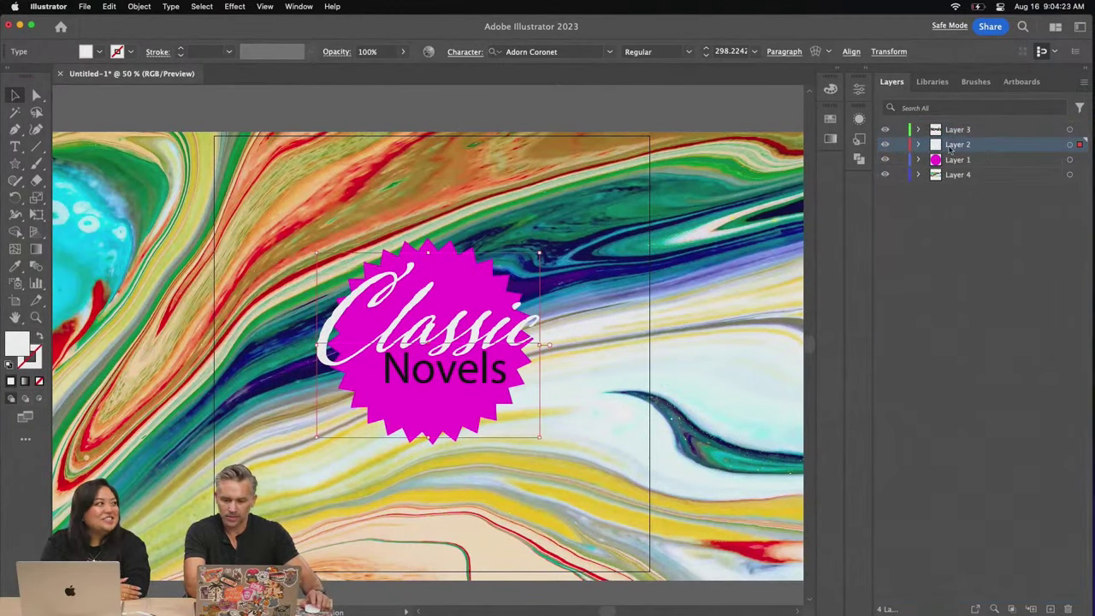
{"action": "left_click", "coordinate": [462, 377]}
{"action": "left_click_drag", "start_coordinate": [383, 347], "coordinate": [399, 354]}
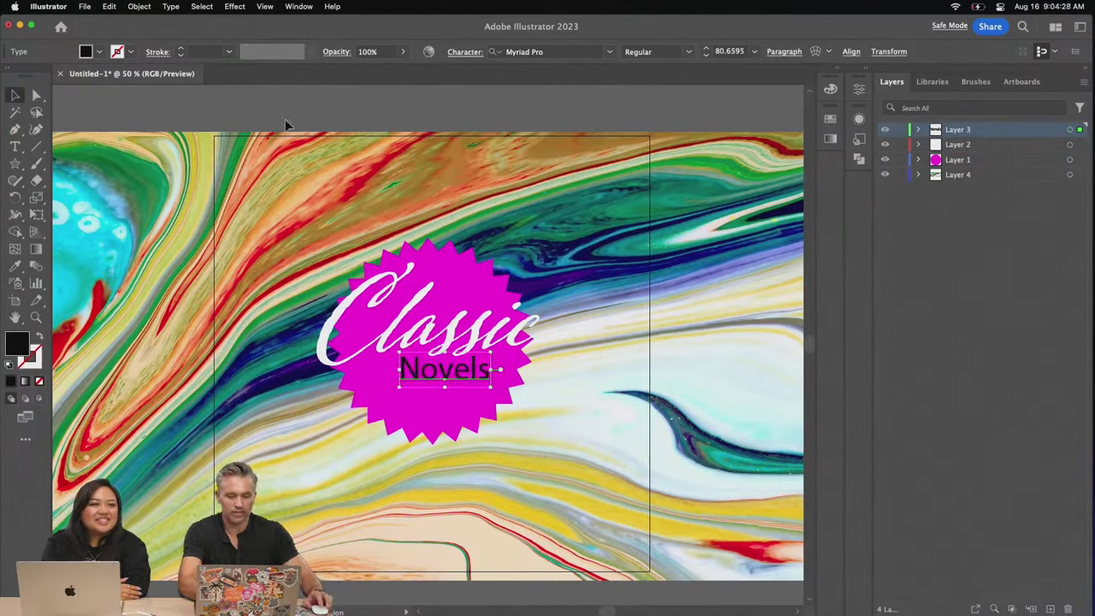
Draw a rectangle of about 1096 by 1092 px over the artboard and use it as a clipping mask for the marble image
{"action": "left_click", "coordinate": [145, 173]}
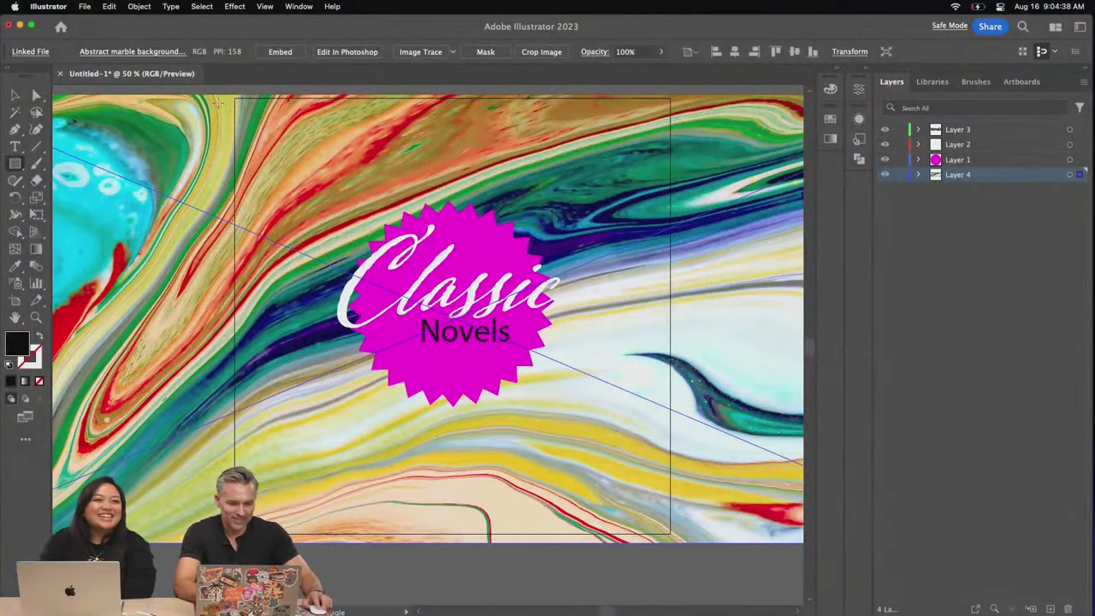
{"action": "left_click_drag", "start_coordinate": [233, 97], "coordinate": [675, 539]}
{"action": "left_click", "coordinate": [15, 95]}
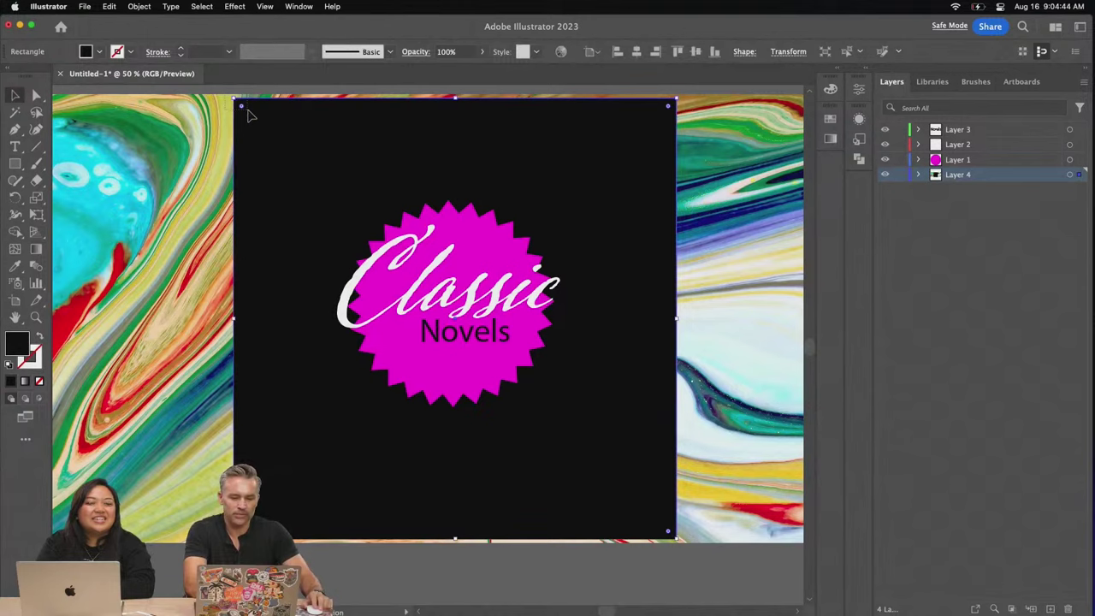
{"action": "key", "text": "super+a"}
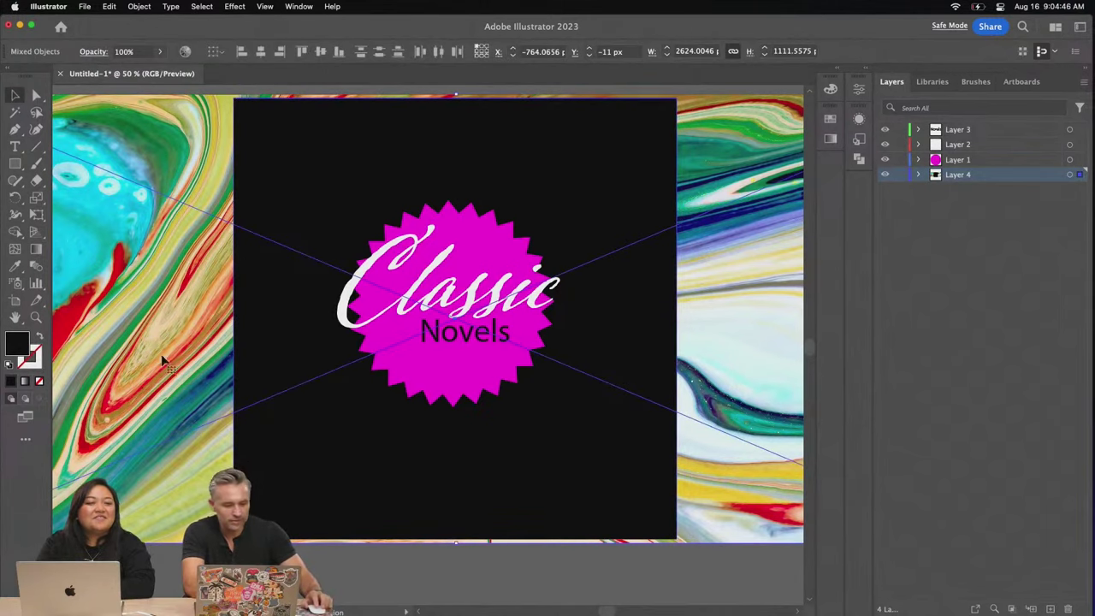
{"action": "right_click", "coordinate": [638, 121]}
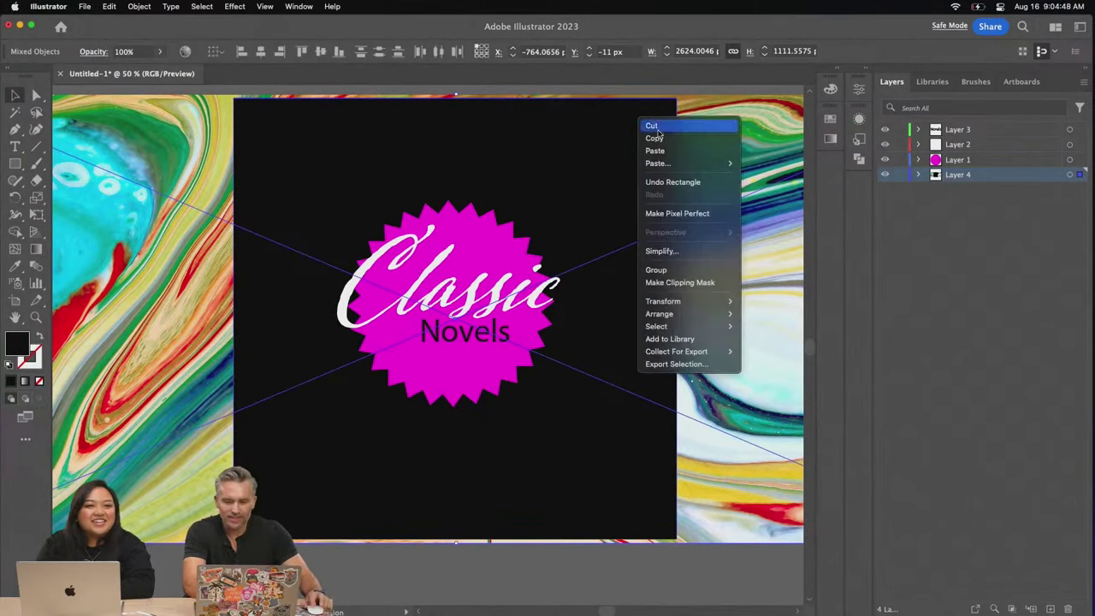
{"action": "left_click", "coordinate": [665, 283]}
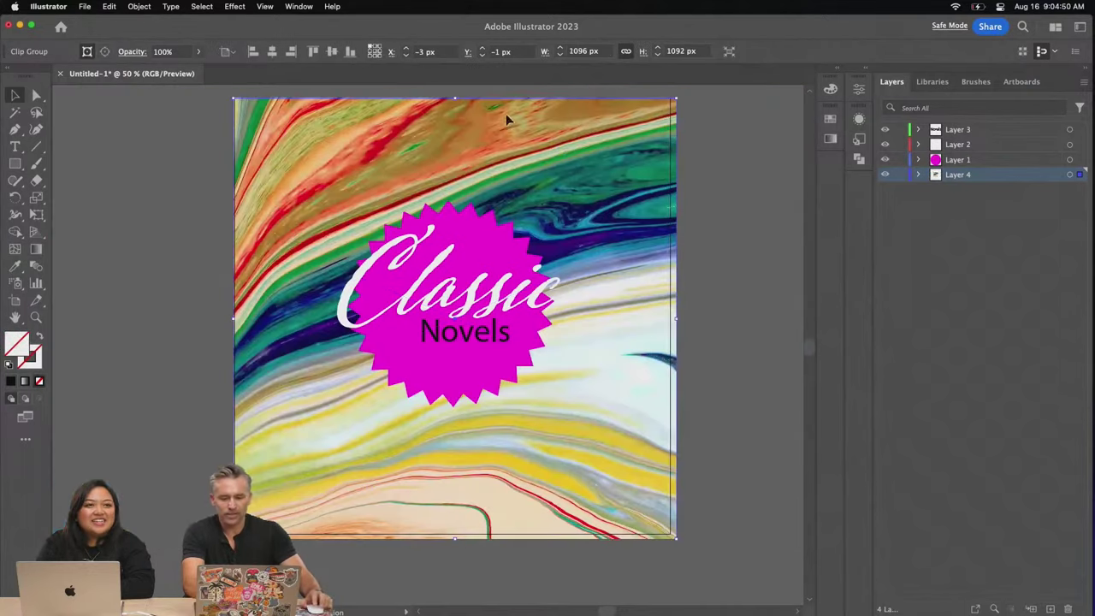
{"action": "left_click", "coordinate": [155, 181]}
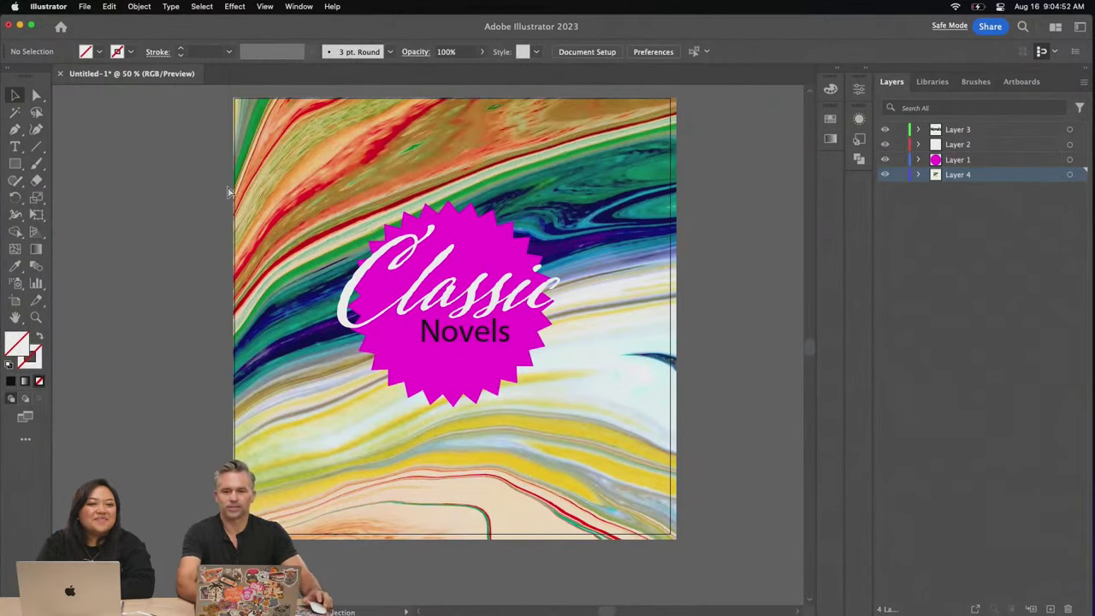
Save the document to the Desktop as classic.ai with the offered Illustrator options
{"action": "key", "text": "super+s"}
{"action": "left_click", "coordinate": [231, 101]}
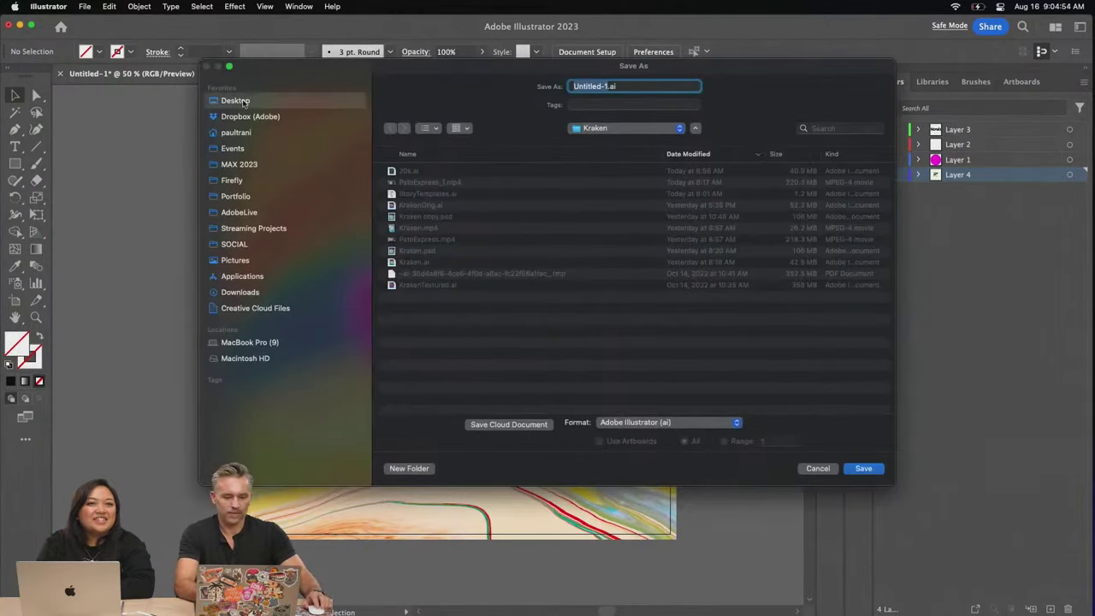
{"action": "type", "text": "classic"}
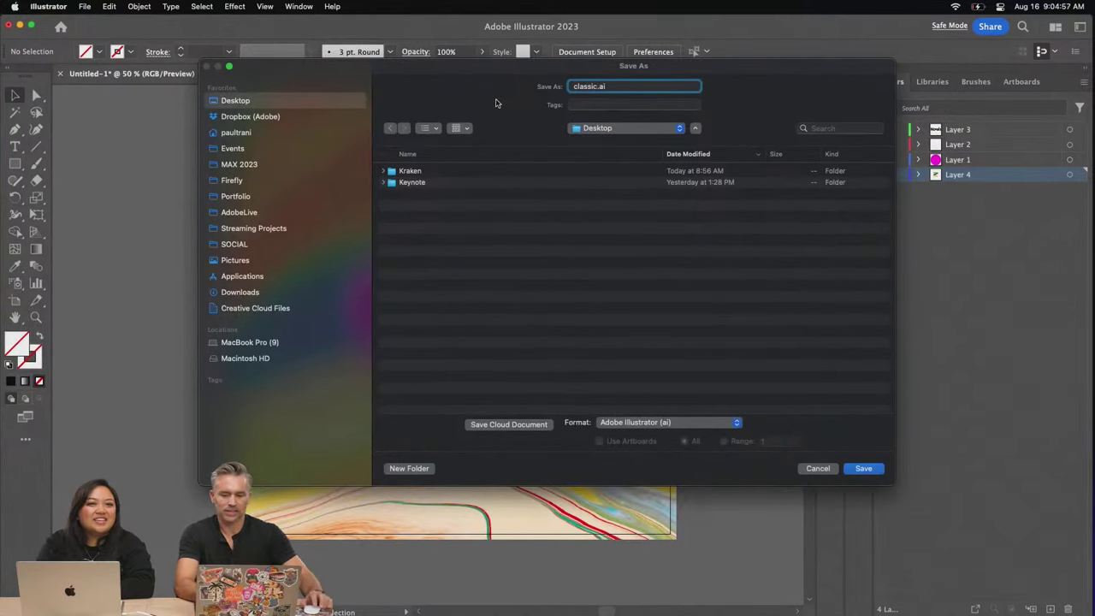
{"action": "key", "text": "Return"}
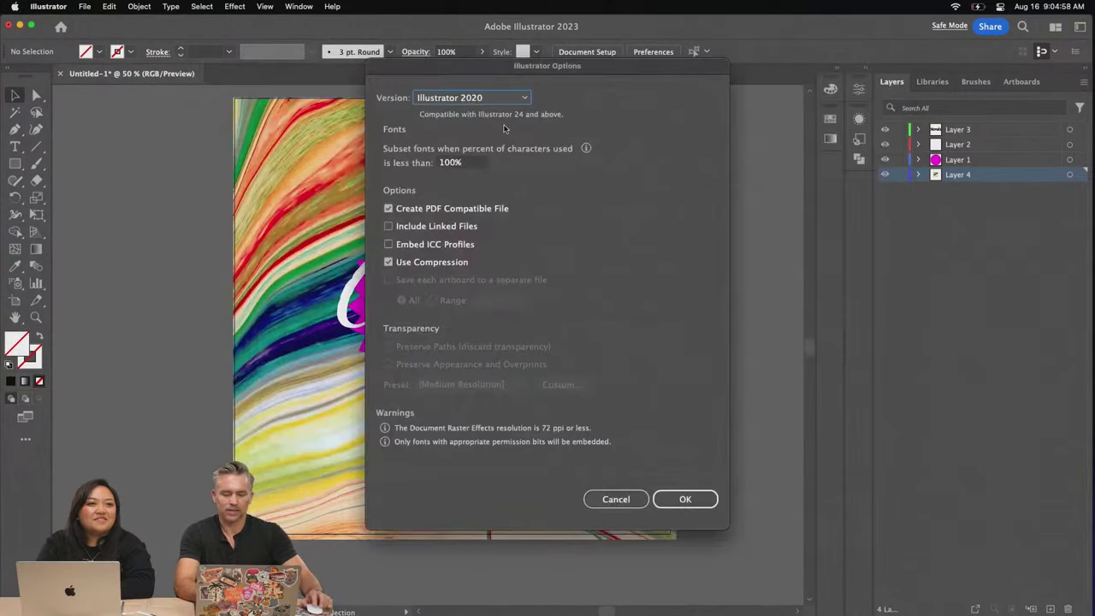
{"action": "left_click", "coordinate": [681, 500]}
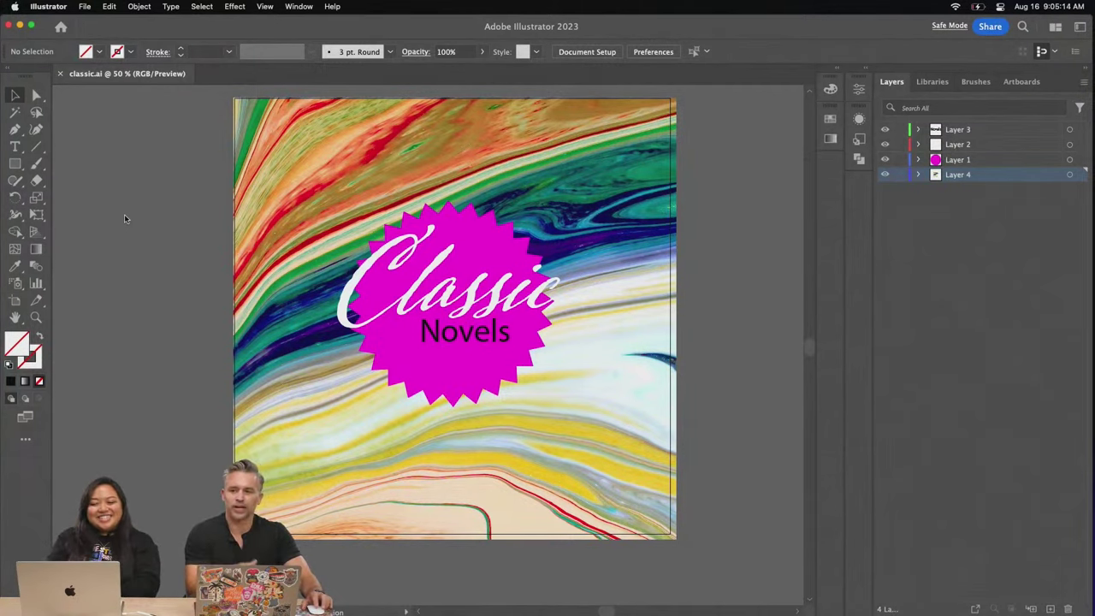
Minimize the Illustrator window, switch to Adobe Express in Chrome and widen the browser window to the screen's edge
{"action": "left_click", "coordinate": [19, 26]}
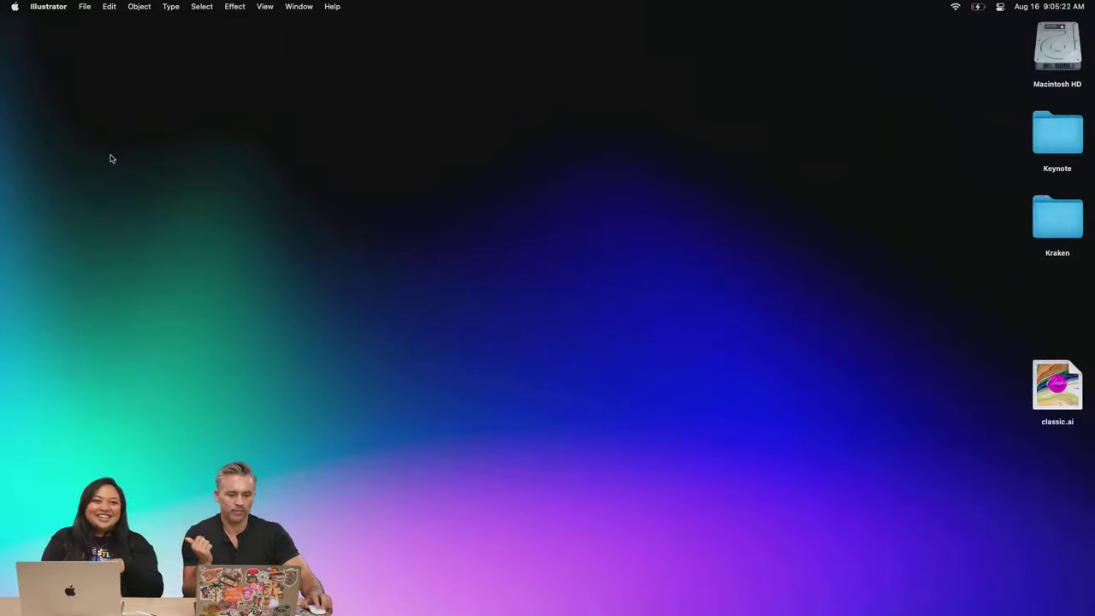
{"action": "left_click", "coordinate": [307, 600]}
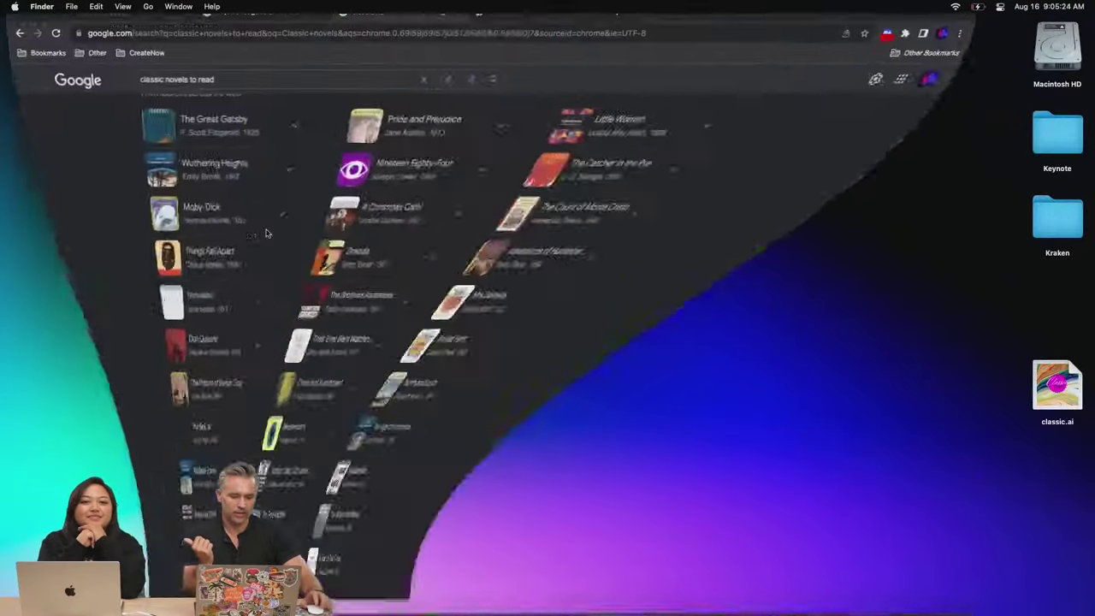
{"action": "left_click", "coordinate": [112, 28]}
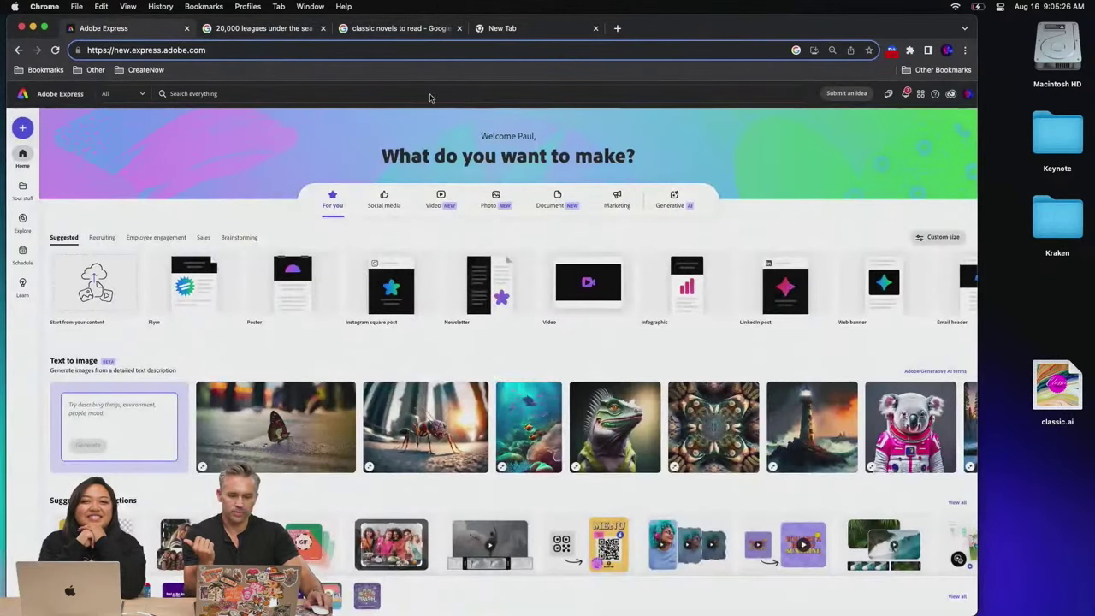
{"action": "left_click", "coordinate": [993, 314]}
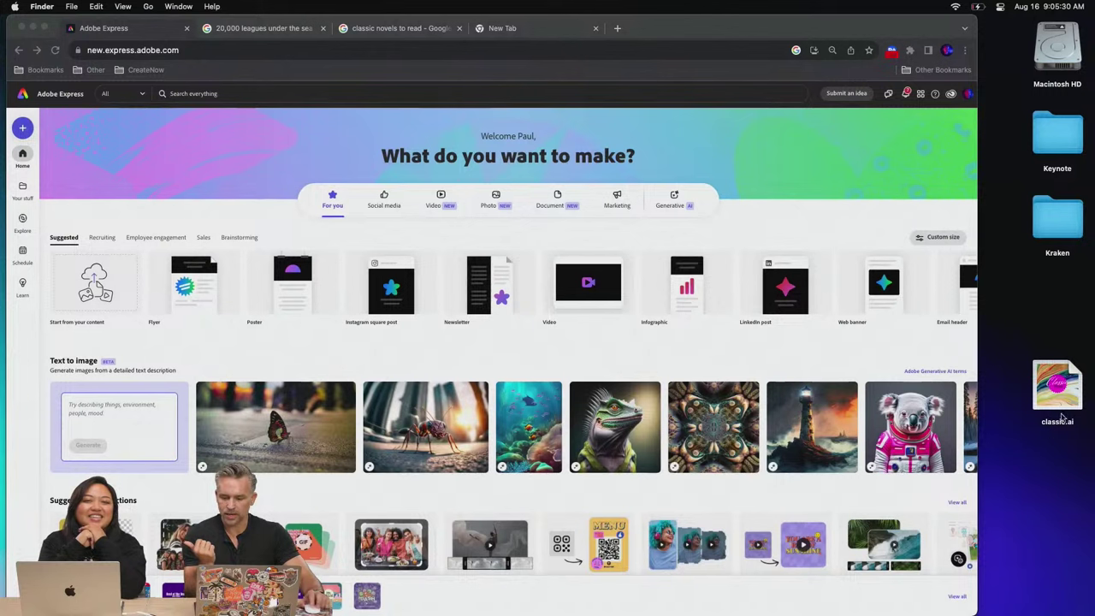
{"action": "left_click", "coordinate": [966, 147]}
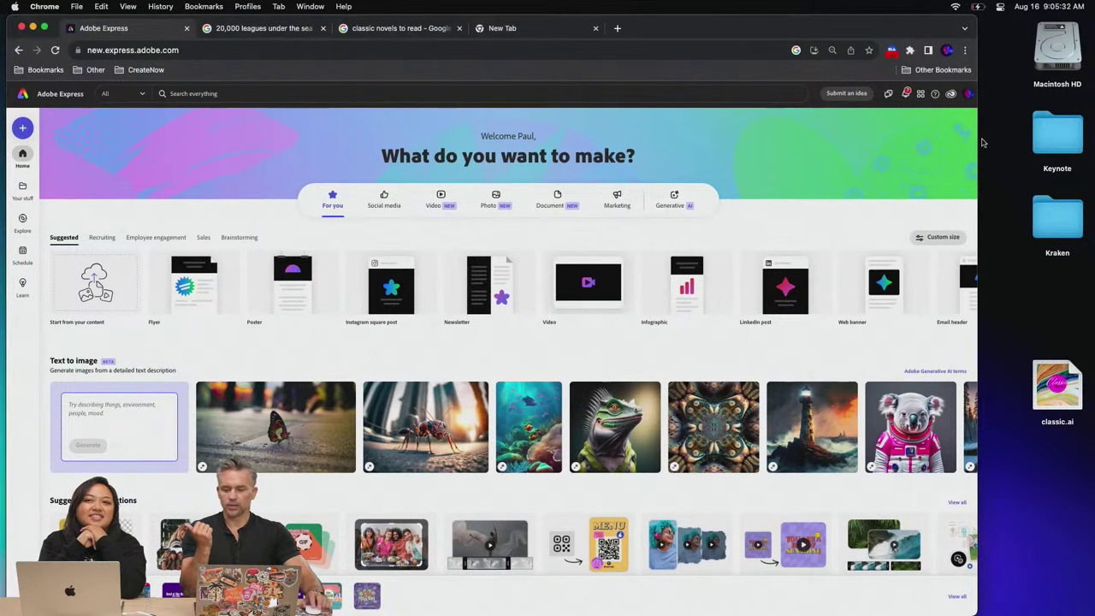
{"action": "left_click_drag", "start_coordinate": [977, 139], "coordinate": [1092, 140]}
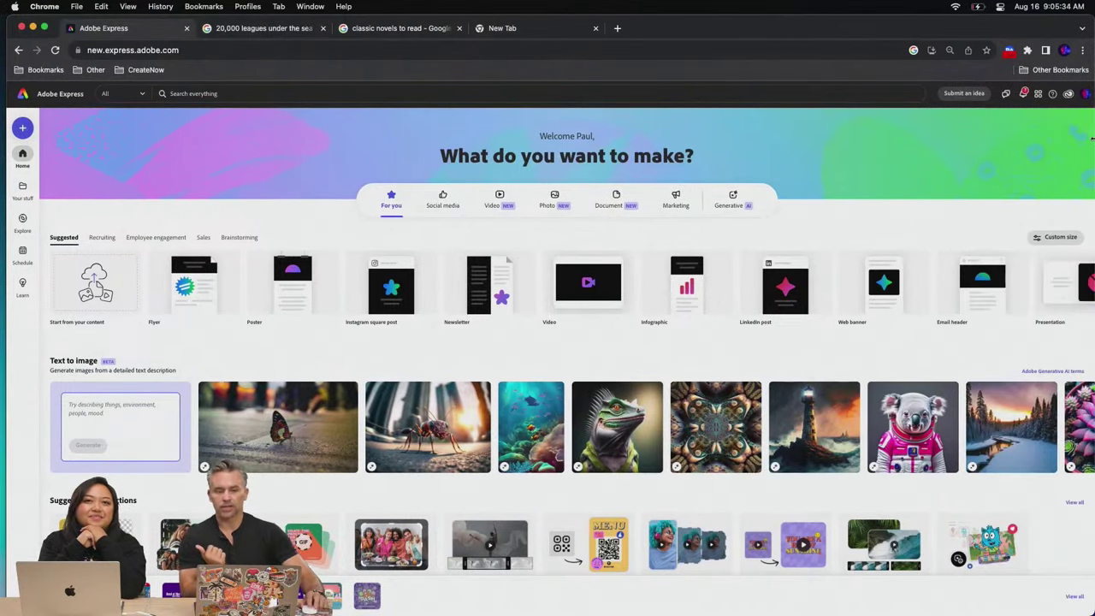
{"action": "left_click", "coordinate": [221, 54]}
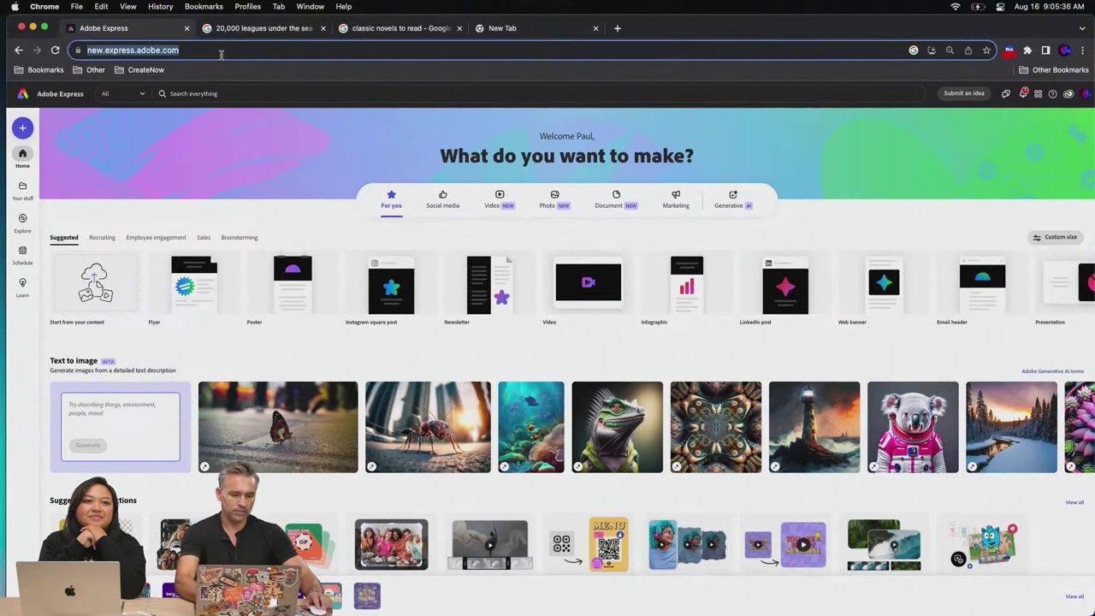
Narrow the browser window to uncover the desktop, import classic.ai from there and open it in the editor
{"action": "type", "text": "ex"}
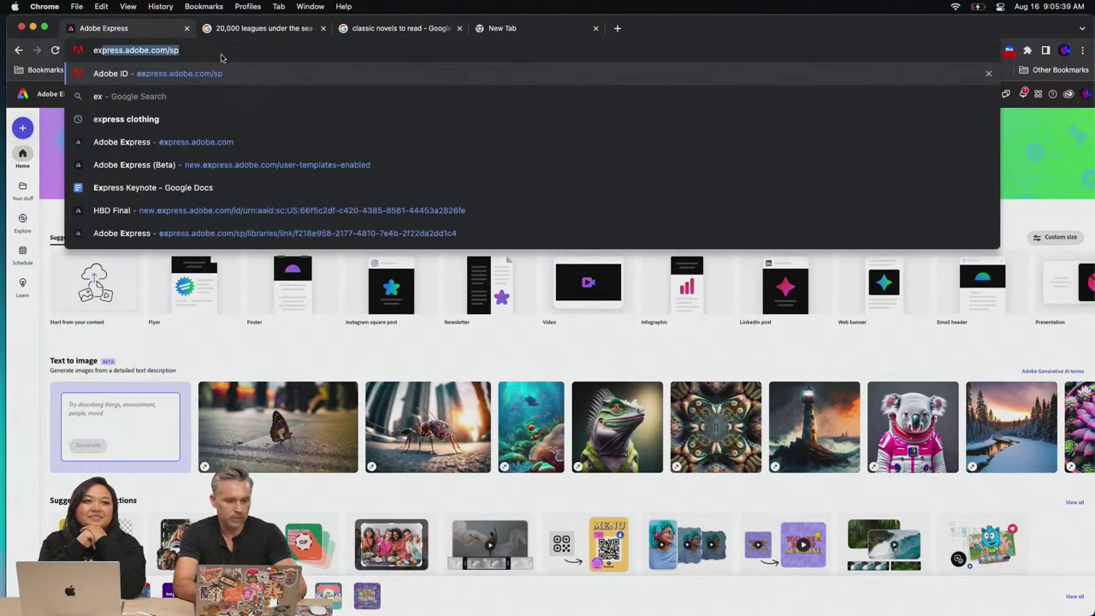
{"action": "key", "text": "Return"}
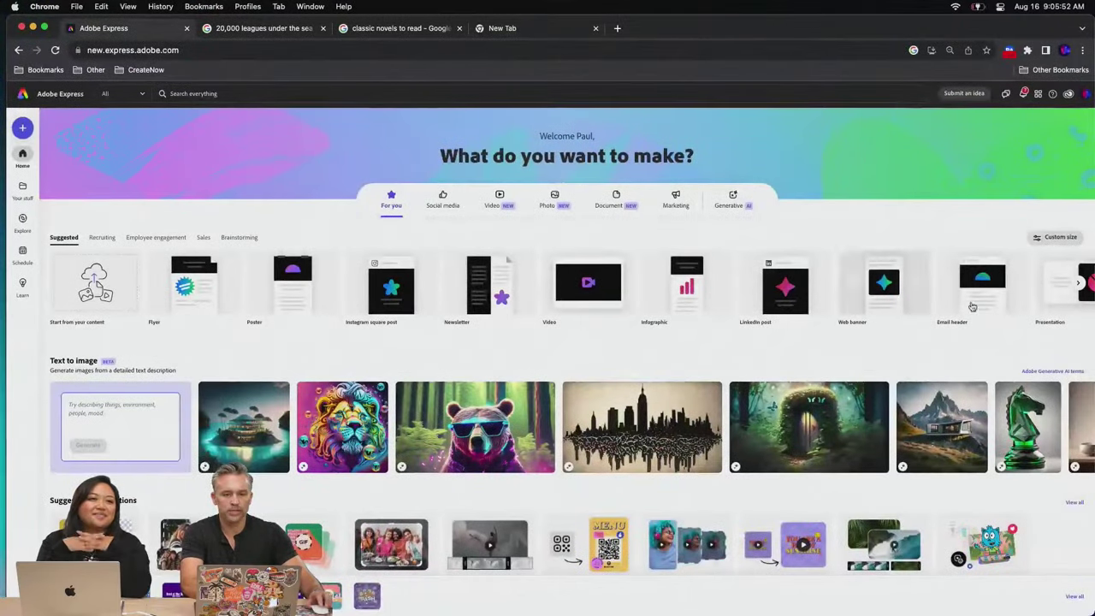
{"action": "left_click_drag", "start_coordinate": [1093, 225], "coordinate": [1012, 226]}
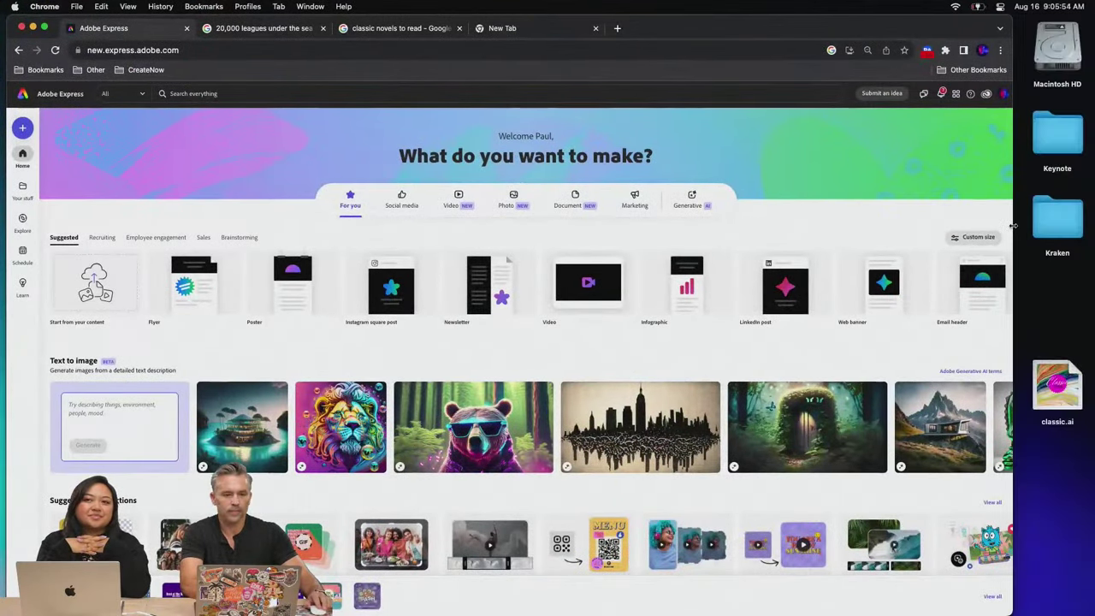
{"action": "left_click_drag", "start_coordinate": [1056, 379], "coordinate": [382, 280]}
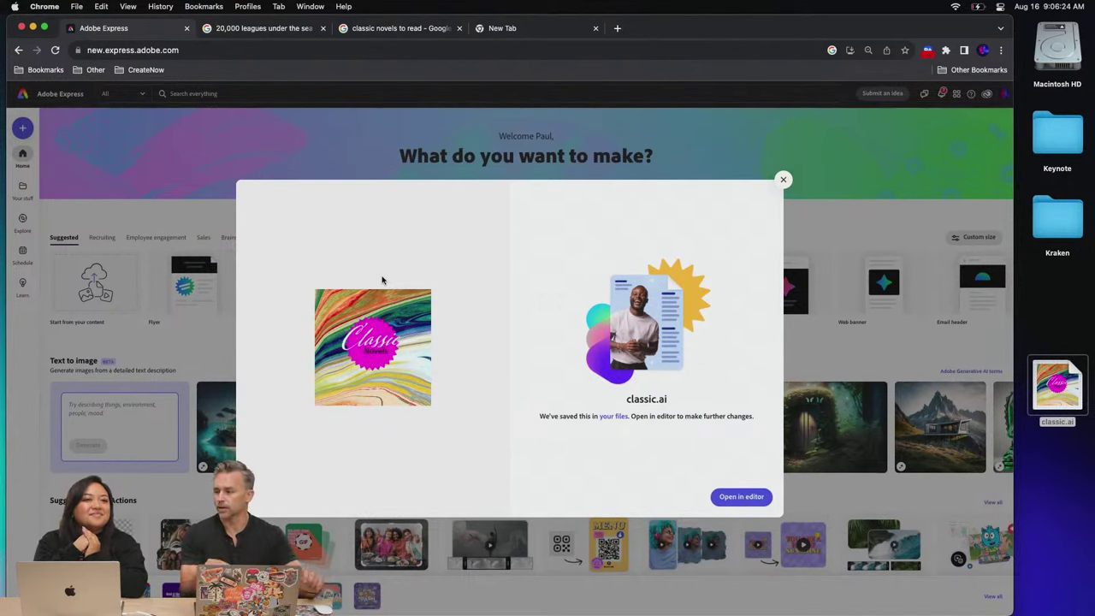
{"action": "left_click", "coordinate": [741, 497]}
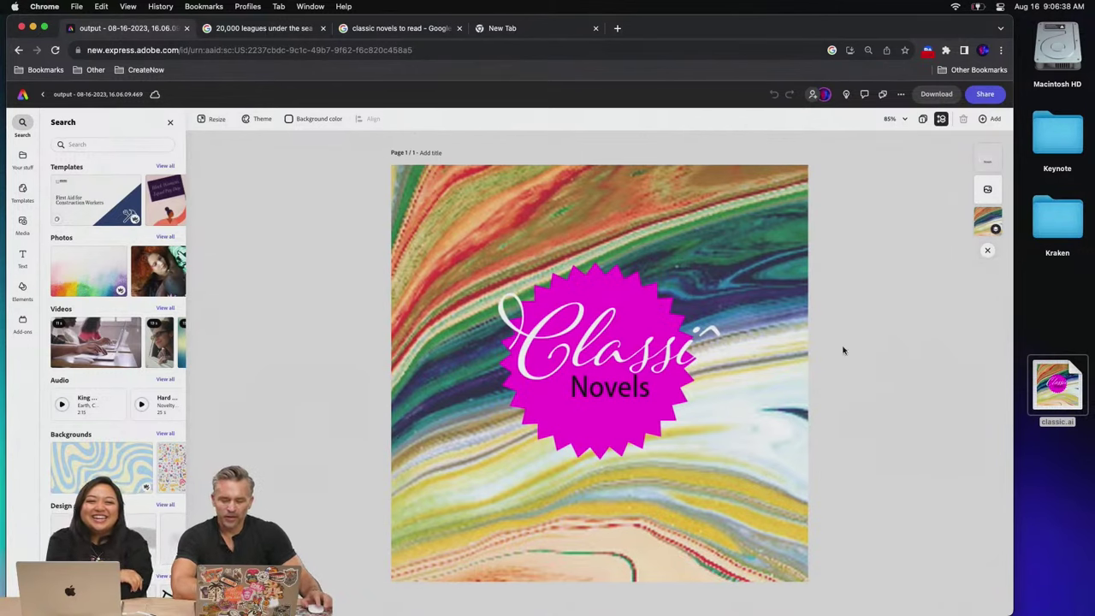
Check the imported text block and marble background by selecting each in turn, and dismiss the desktop-only notice
{"action": "mouse_move", "coordinate": [327, 600]}
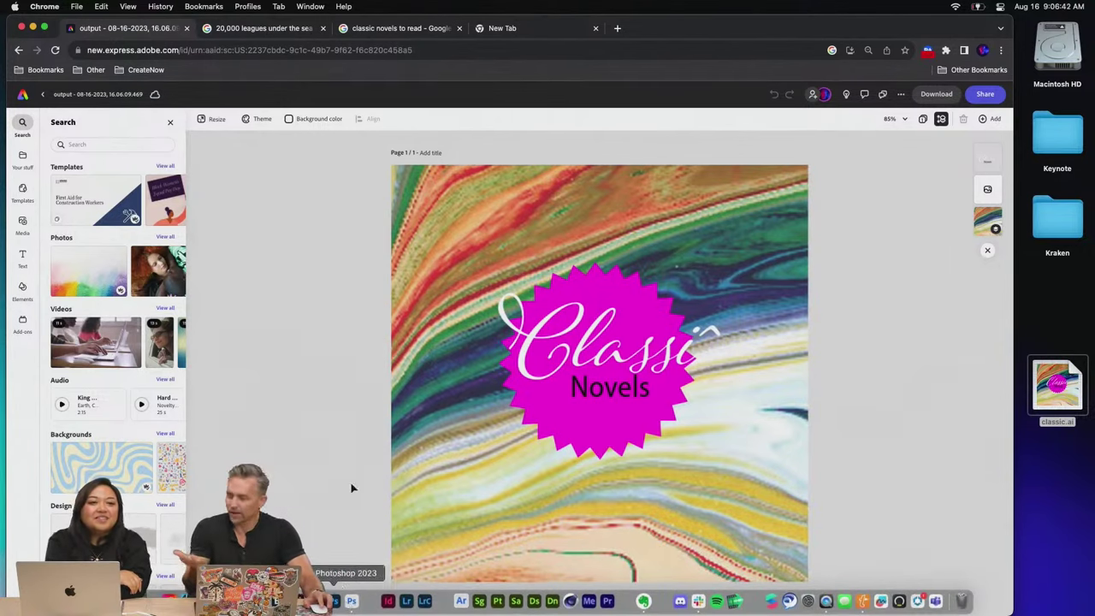
{"action": "left_click", "coordinate": [596, 361]}
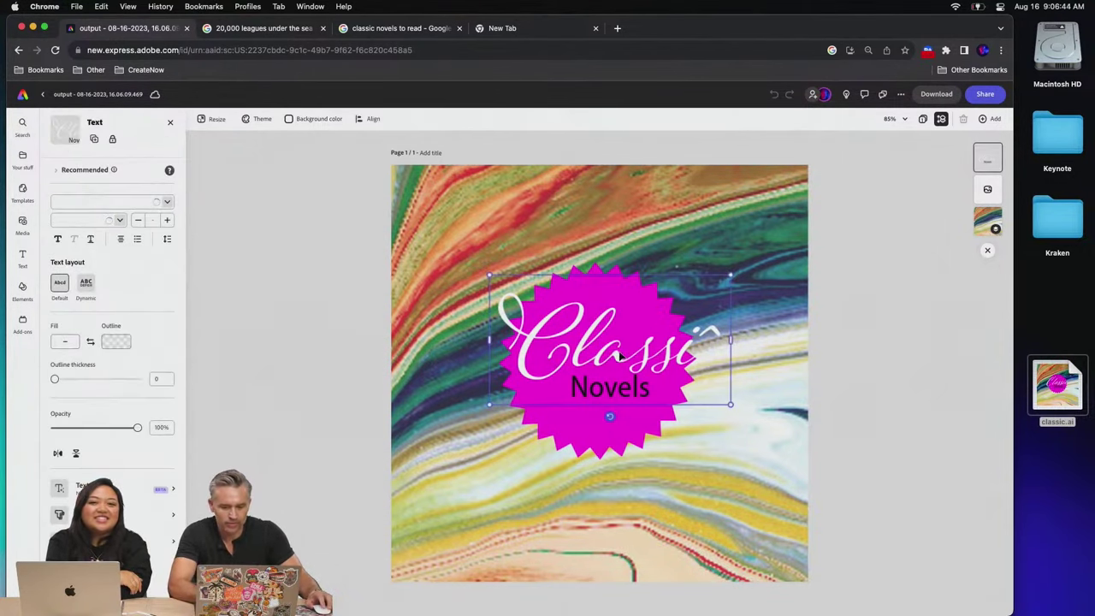
{"action": "left_click", "coordinate": [427, 211]}
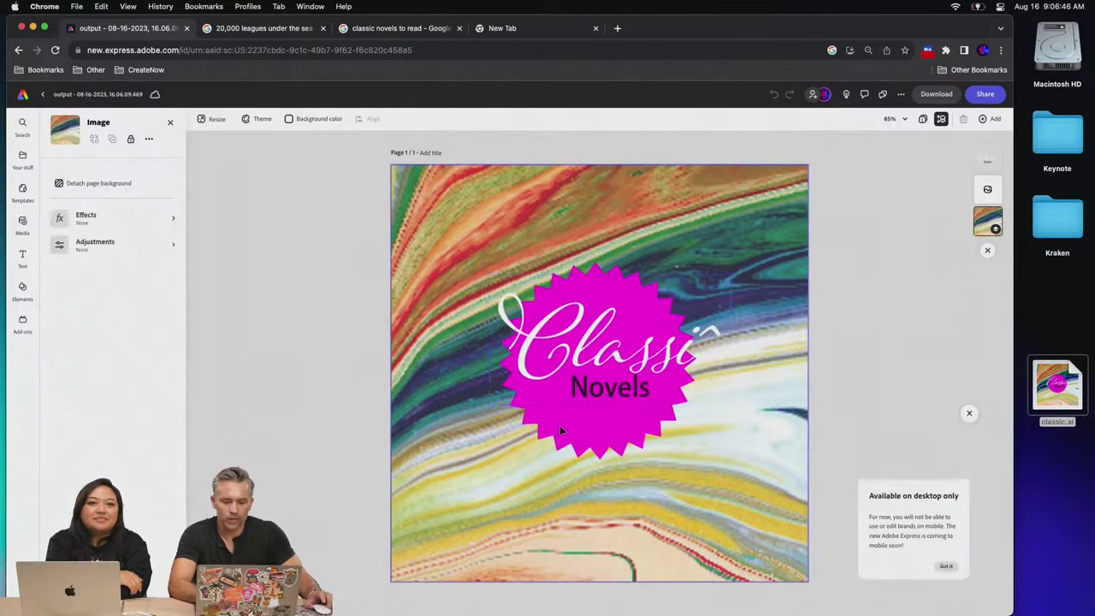
{"action": "left_click", "coordinate": [580, 338]}
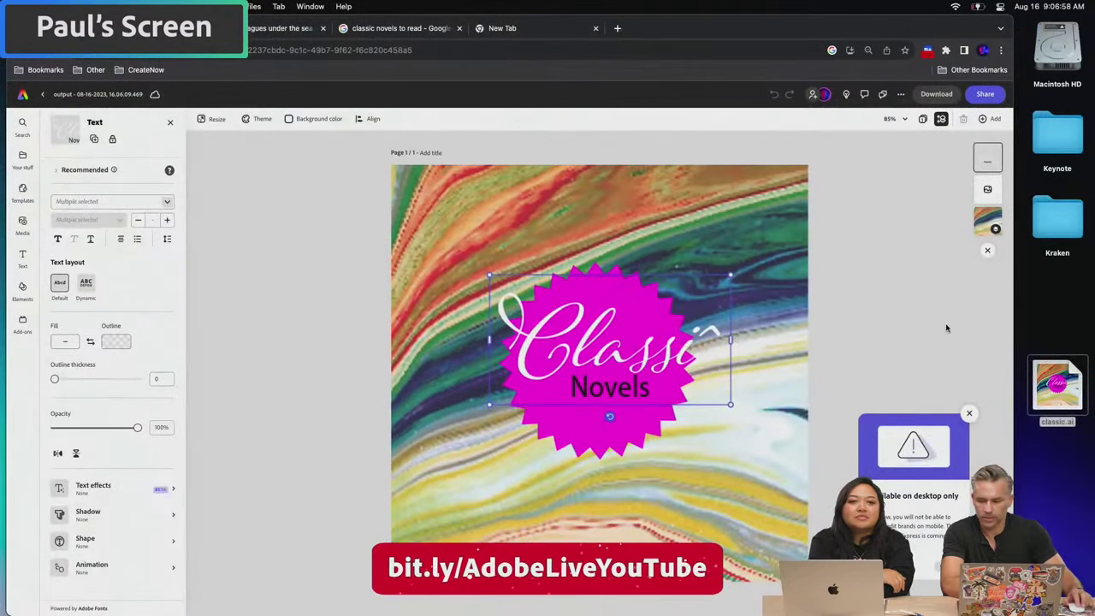
{"action": "left_click", "coordinate": [946, 327]}
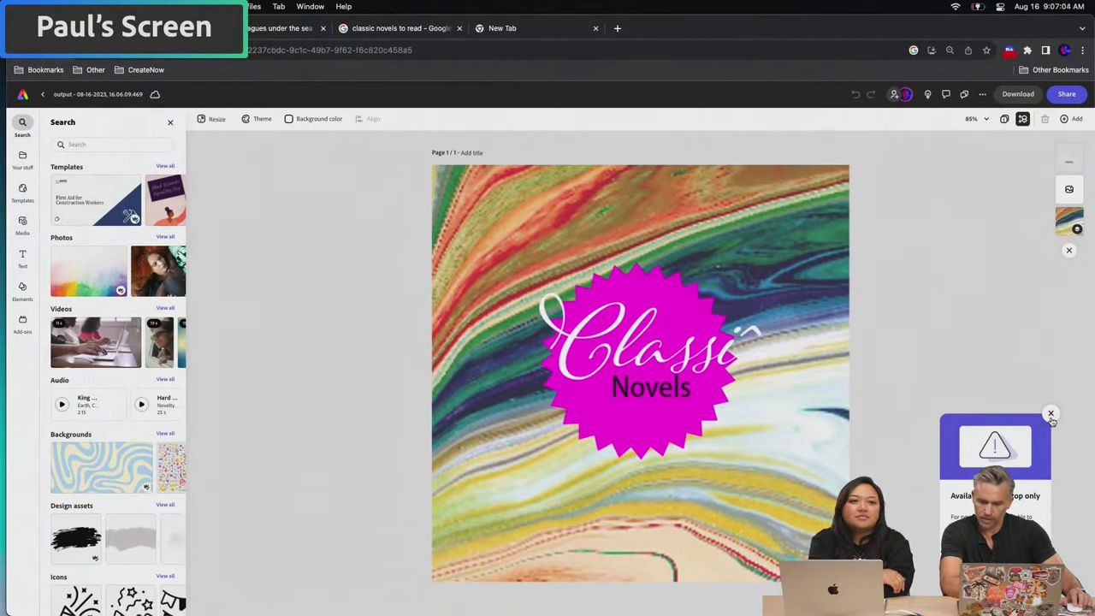
{"action": "left_click", "coordinate": [1051, 417]}
Try repositioning the "Classic Novels" text block over the starburst and selecting the word "Novels" on its own
{"action": "left_click", "coordinate": [650, 414]}
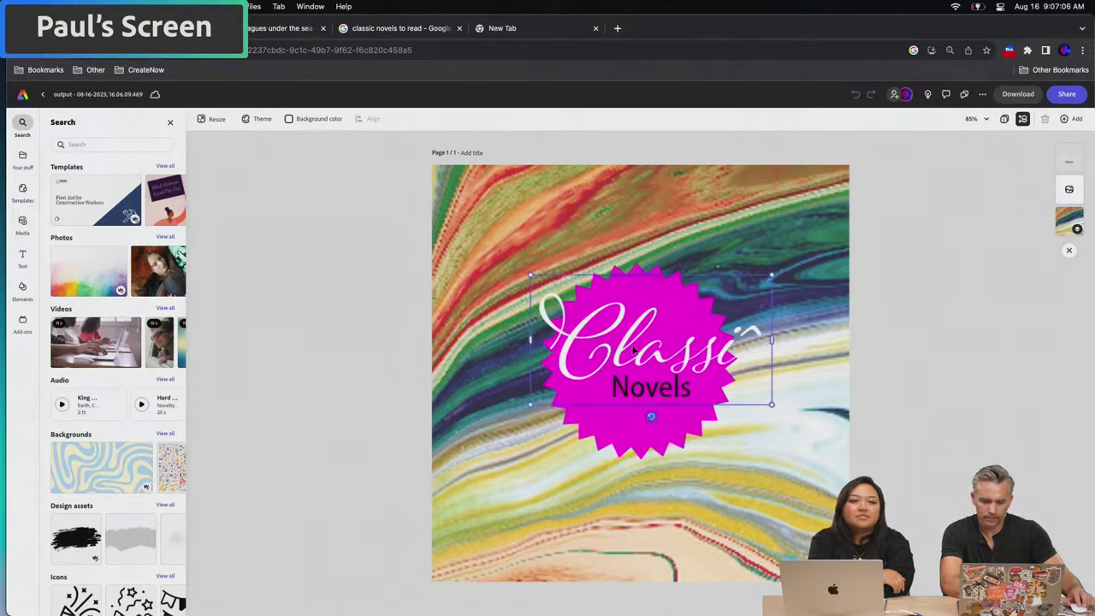
{"action": "left_click_drag", "start_coordinate": [651, 414], "coordinate": [598, 395]}
{"action": "left_click_drag", "start_coordinate": [582, 331], "coordinate": [623, 348]}
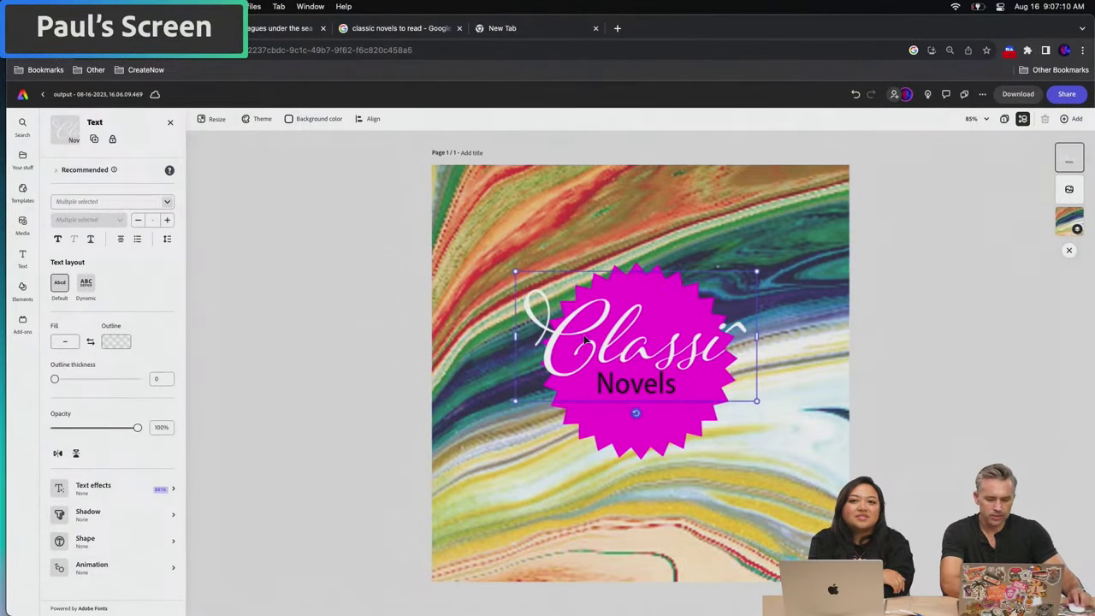
{"action": "double_click", "coordinate": [601, 387]}
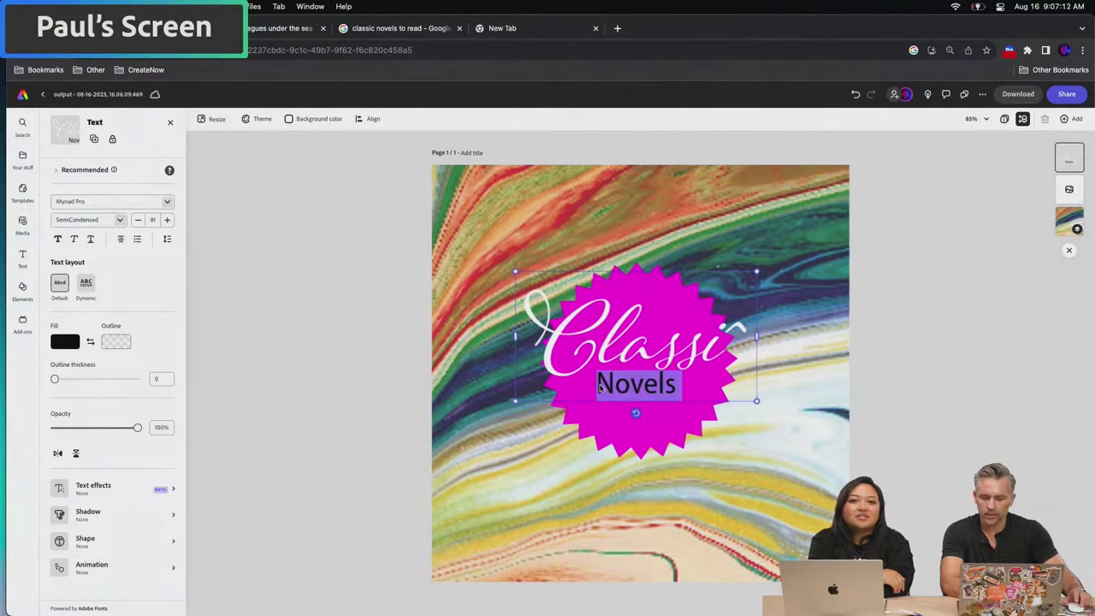
{"action": "left_click", "coordinate": [685, 385]}
{"action": "left_click_drag", "start_coordinate": [684, 385], "coordinate": [504, 306]}
{"action": "left_click_drag", "start_coordinate": [539, 358], "coordinate": [513, 289]}
{"action": "left_click", "coordinate": [340, 270]}
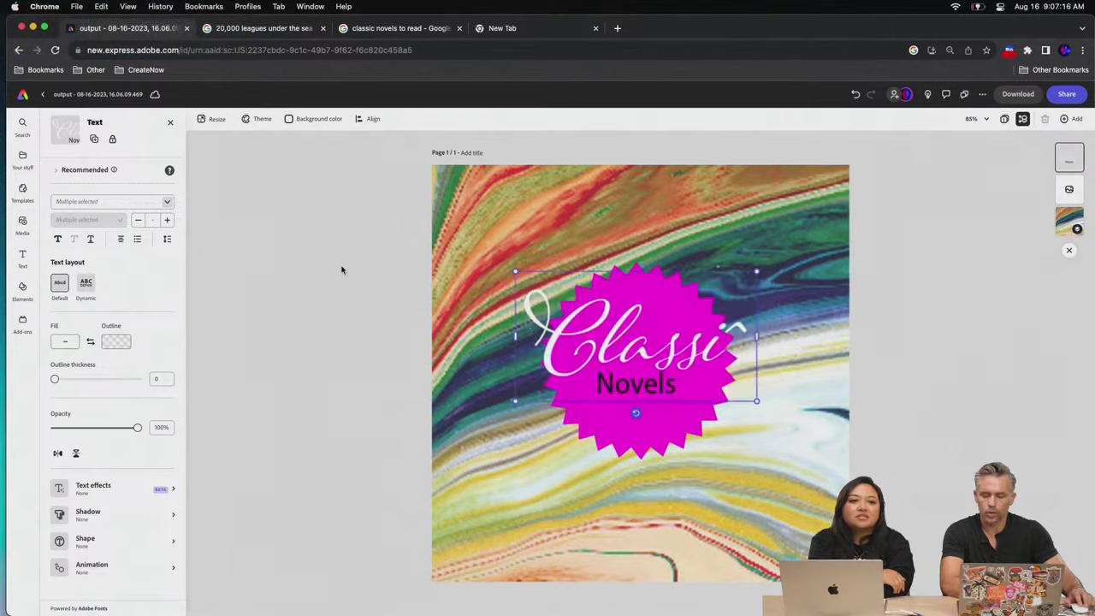
Duplicate the "Classic Novels" text block and separate the two copies, one above the other over the starburst
{"action": "key", "text": "super+v"}
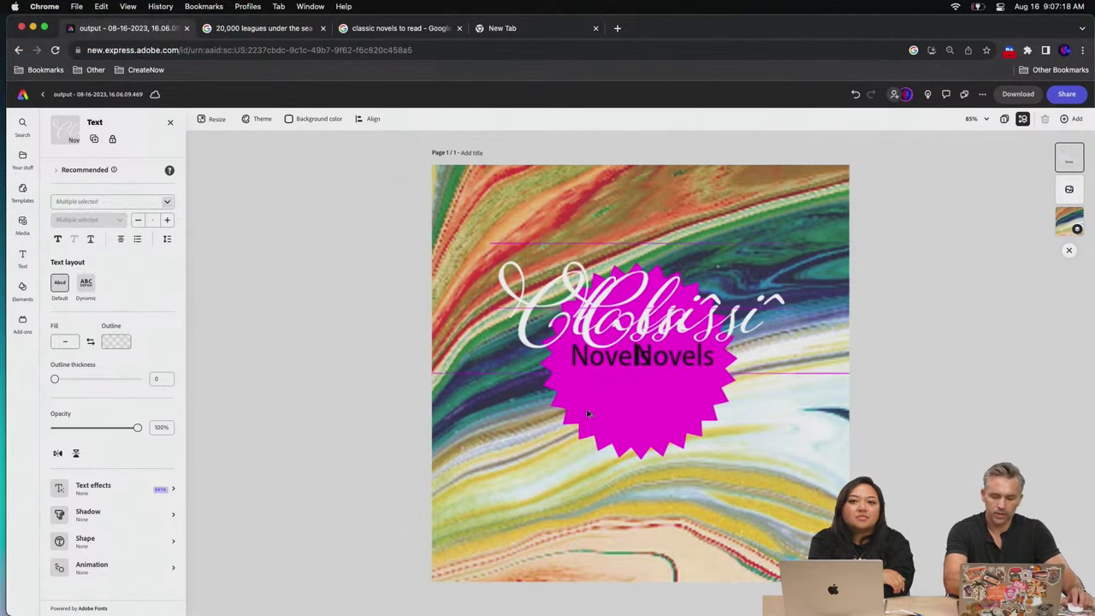
{"action": "key", "text": "super+z"}
{"action": "key", "text": "super+z"}
{"action": "key", "text": "super+z"}
{"action": "key", "text": "super+z"}
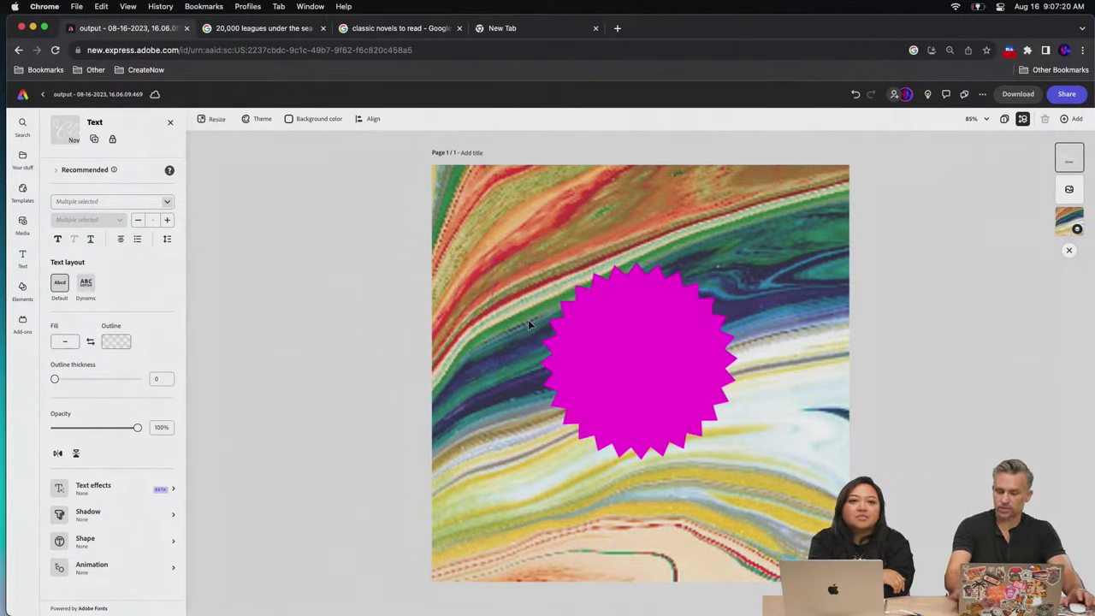
{"action": "key", "text": "super+shift+z"}
{"action": "key", "text": "super+shift+z"}
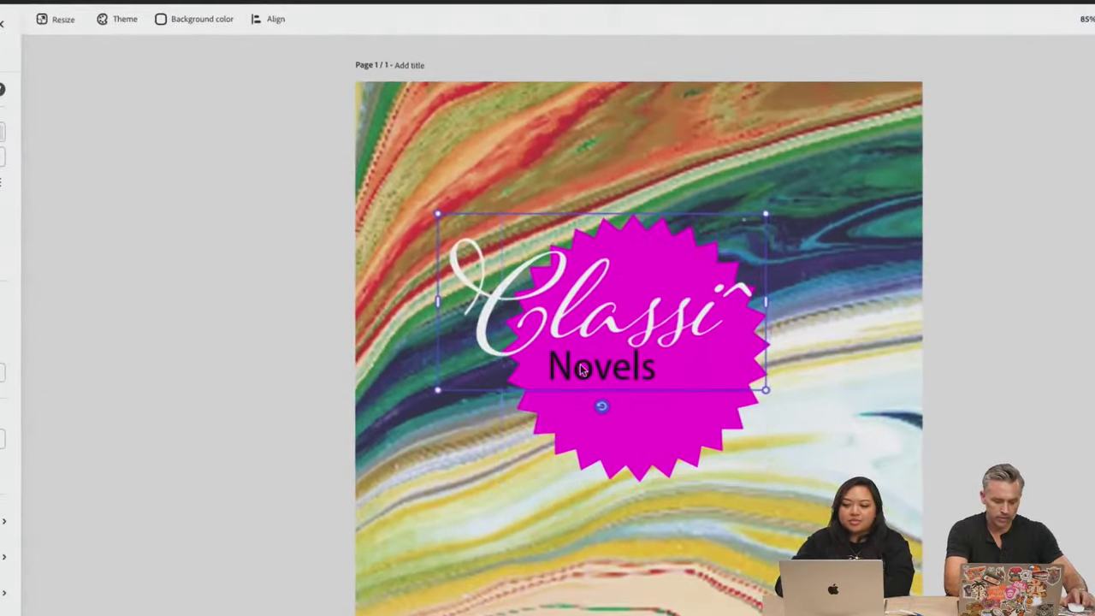
{"action": "left_click_drag", "start_coordinate": [541, 330], "coordinate": [548, 269]}
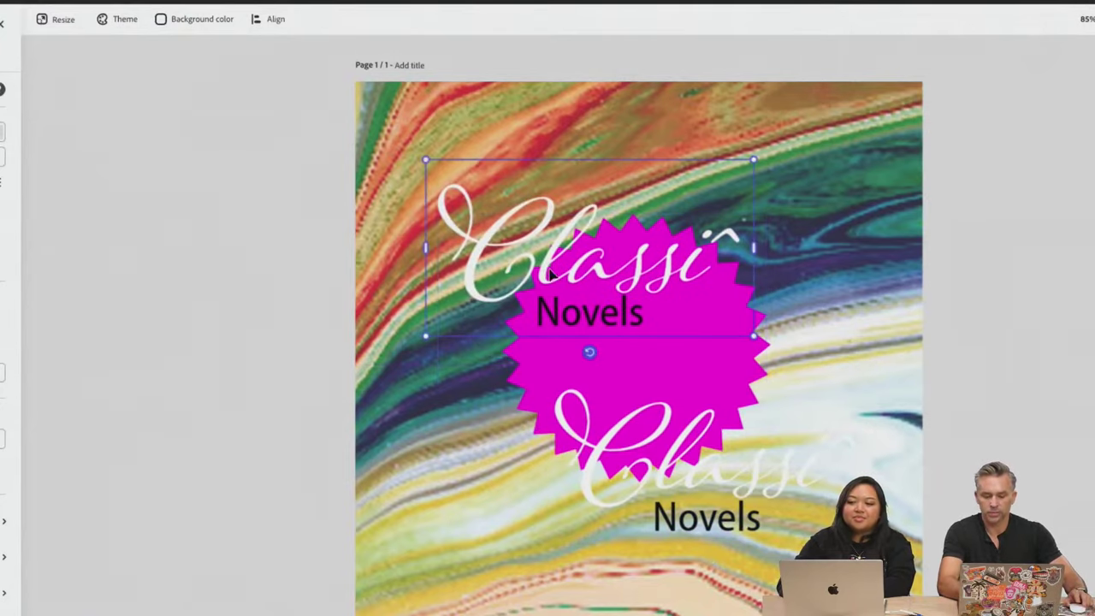
Delete "Novels" from the upper text copy and correct its remaining word to read "Classic"
{"action": "double_click", "coordinate": [548, 267]}
{"action": "double_click", "coordinate": [622, 316]}
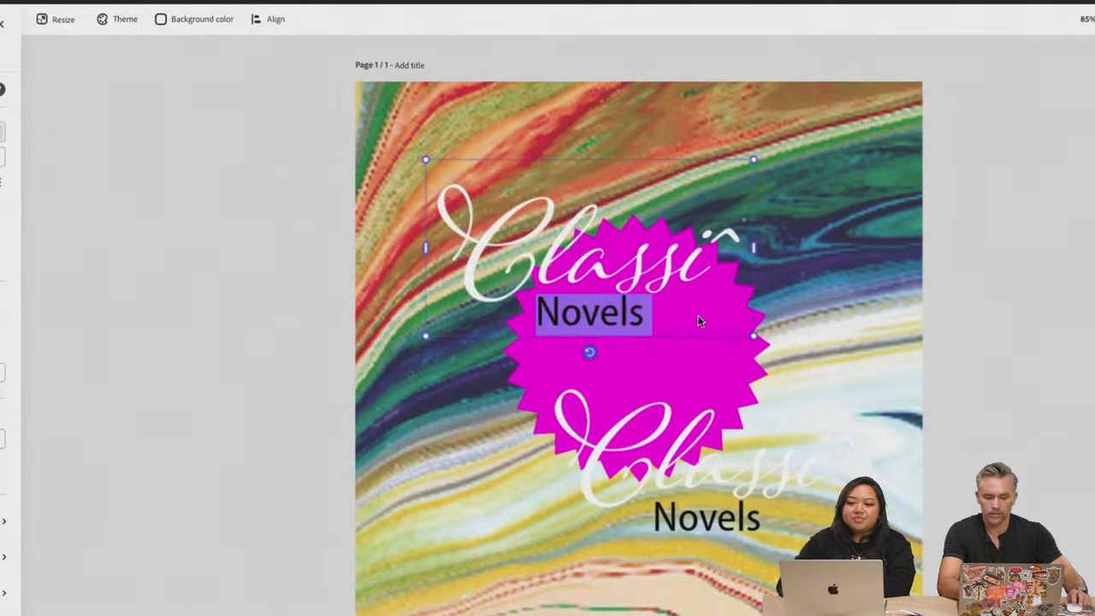
{"action": "key", "text": "BackSpace"}
{"action": "key", "text": "BackSpace"}
{"action": "type", "text": "c"}
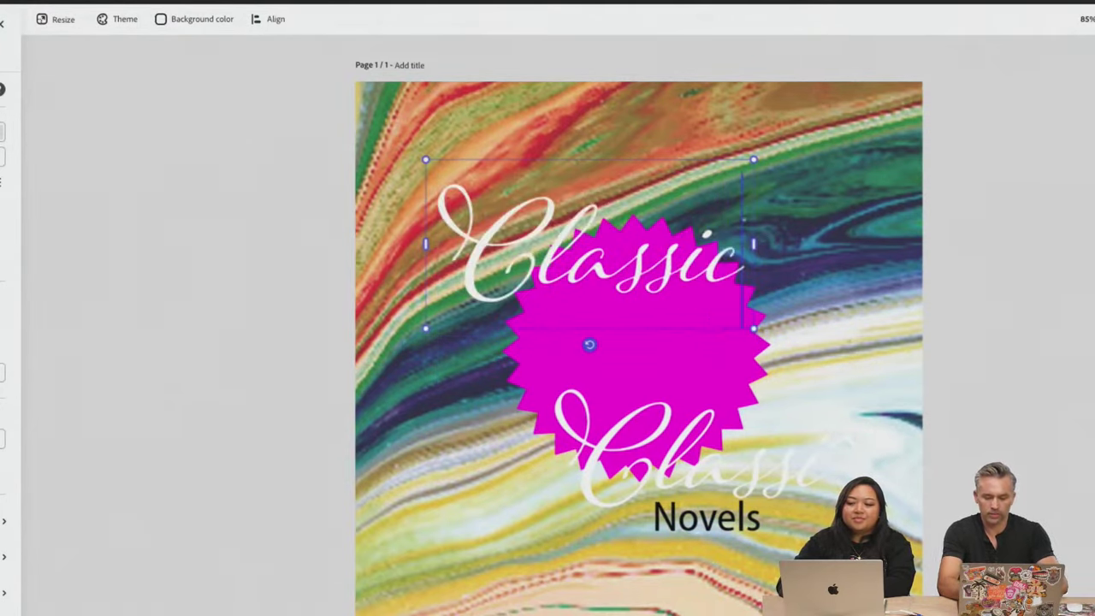
Move the lower text copy closer to the starburst and delete its first word so only "Novels" remains
{"action": "left_click_drag", "start_coordinate": [647, 459], "coordinate": [591, 416]}
{"action": "left_click", "coordinate": [594, 473]}
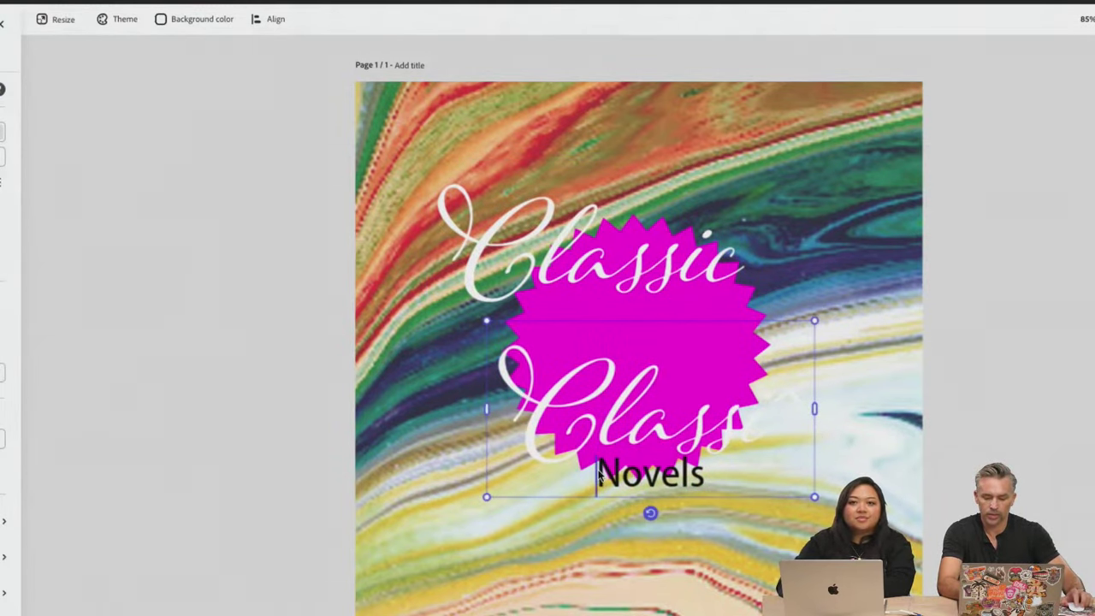
{"action": "key", "text": "BackSpace"}
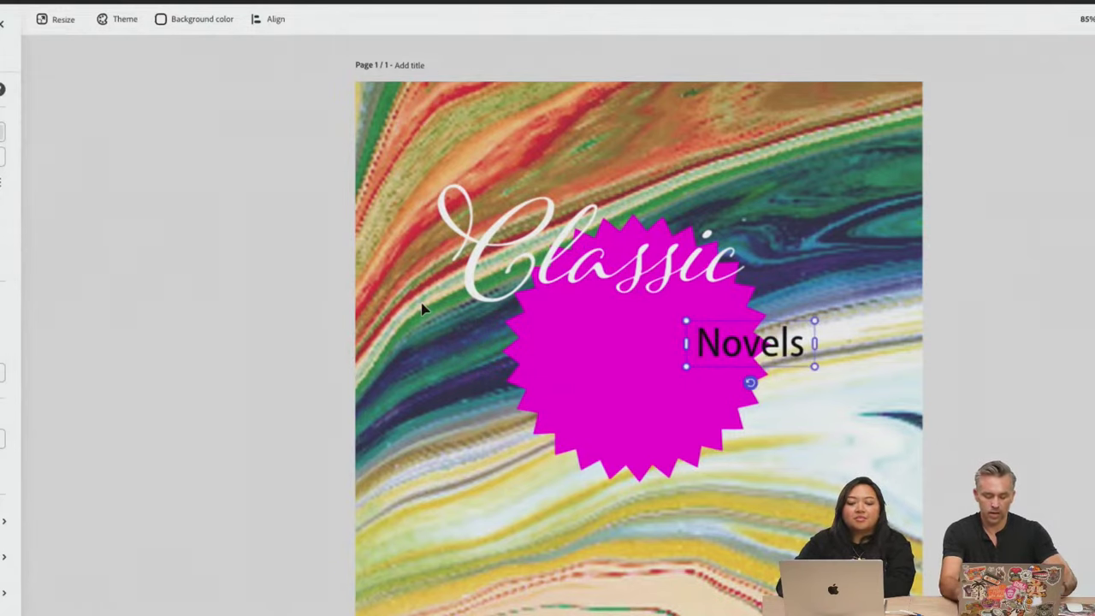
{"action": "key", "text": "Escape"}
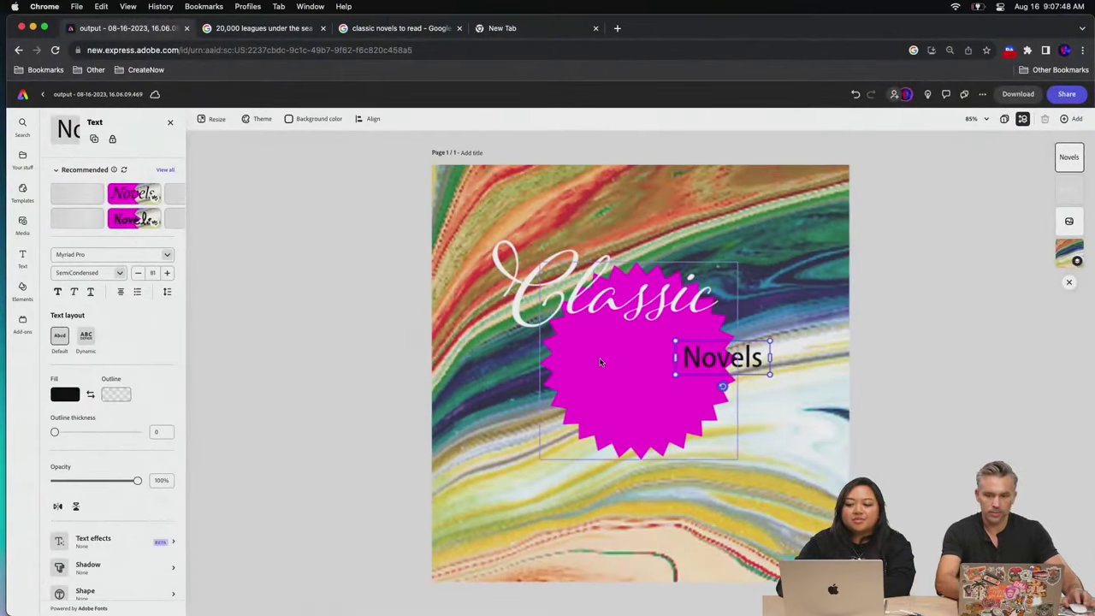
Arrange the separate text blocks over the magenta starburst, with "Classic" across its middle and "Novels" just below
{"action": "left_click_drag", "start_coordinate": [687, 349], "coordinate": [621, 421]}
{"action": "left_click_drag", "start_coordinate": [556, 298], "coordinate": [587, 360]}
{"action": "left_click_drag", "start_coordinate": [637, 417], "coordinate": [628, 407]}
{"action": "left_click", "coordinate": [561, 346]}
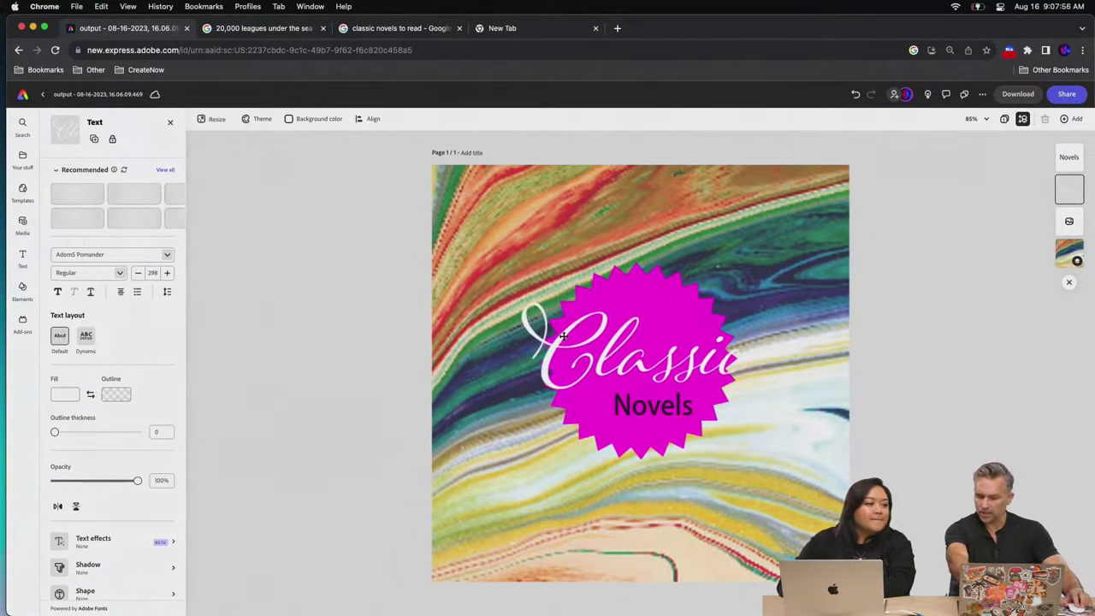
Apply the Classic shadow style to the "Classic" text and reopen its shadow settings
{"action": "scroll", "coordinate": [130, 483], "scroll_direction": "down", "scroll_amount": 2}
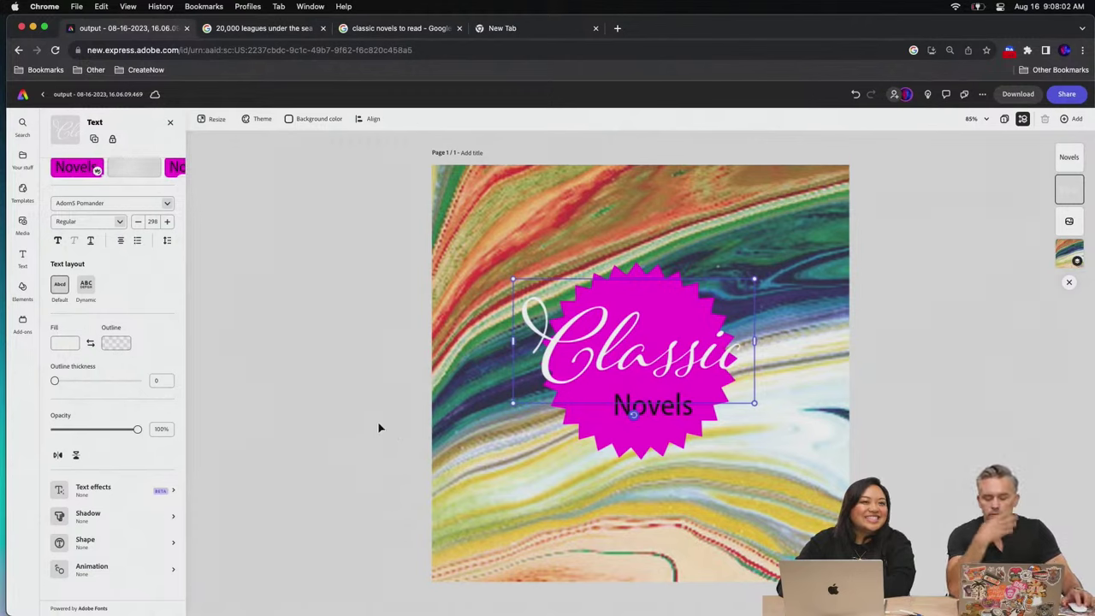
{"action": "left_click", "coordinate": [84, 517]}
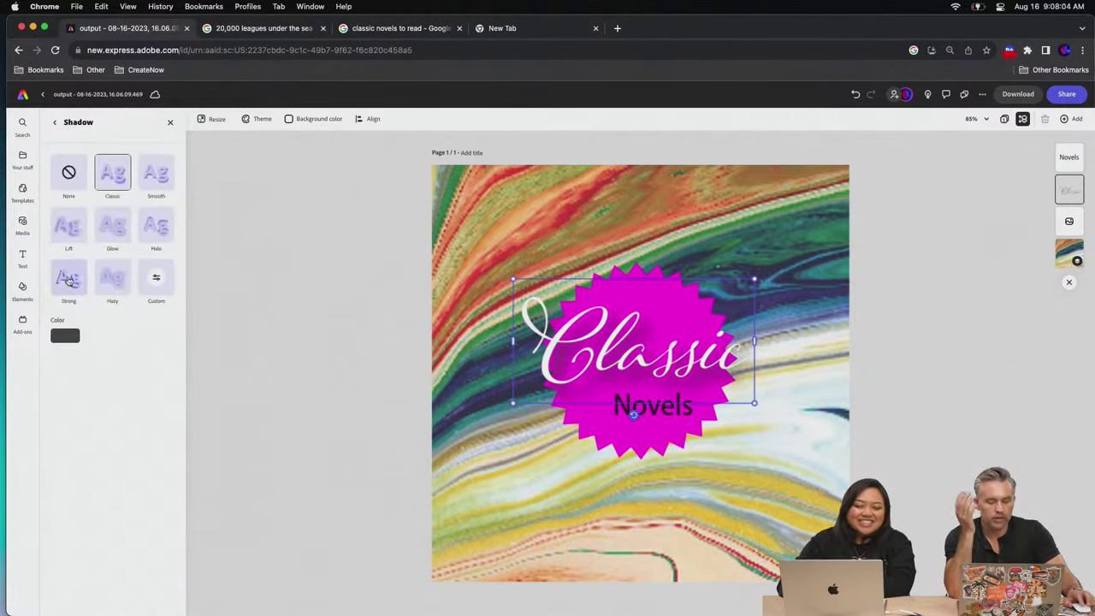
{"action": "left_click", "coordinate": [54, 122]}
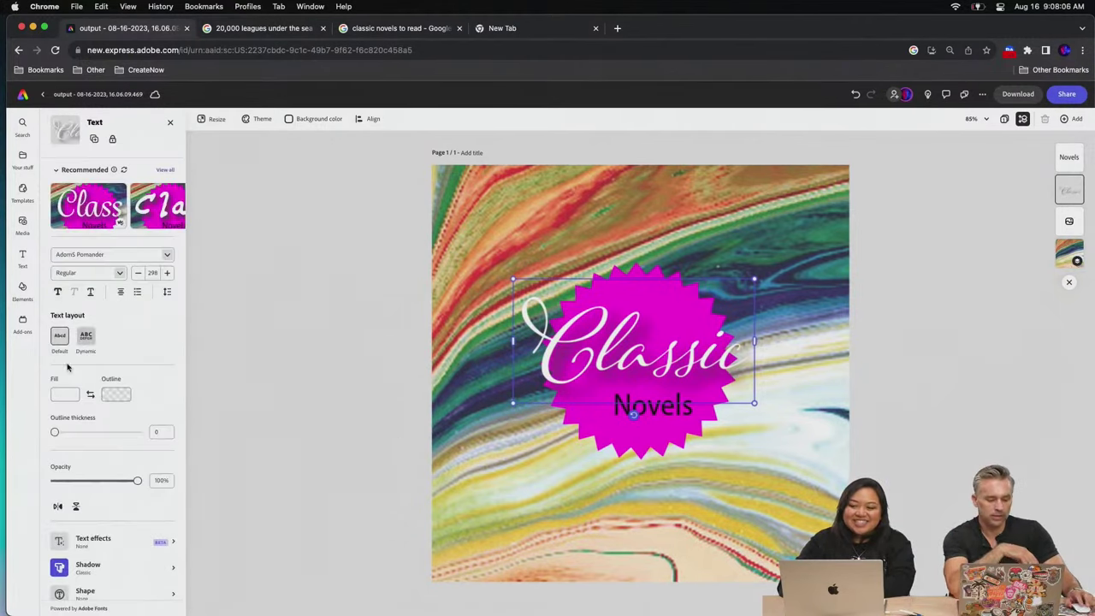
{"action": "scroll", "coordinate": [56, 342], "scroll_direction": "down", "scroll_amount": 2}
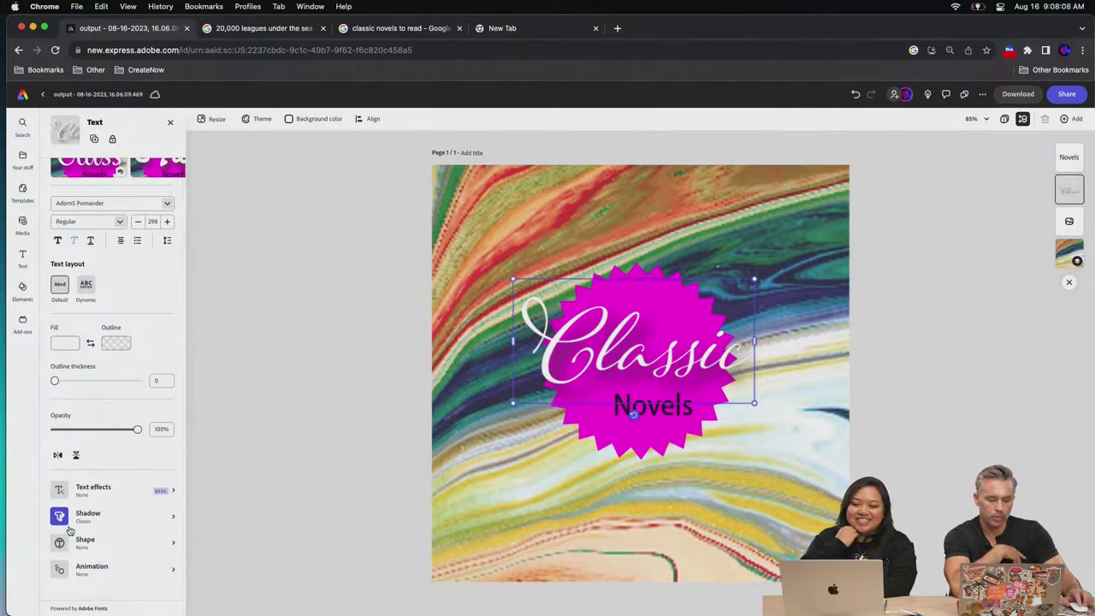
{"action": "left_click", "coordinate": [110, 521]}
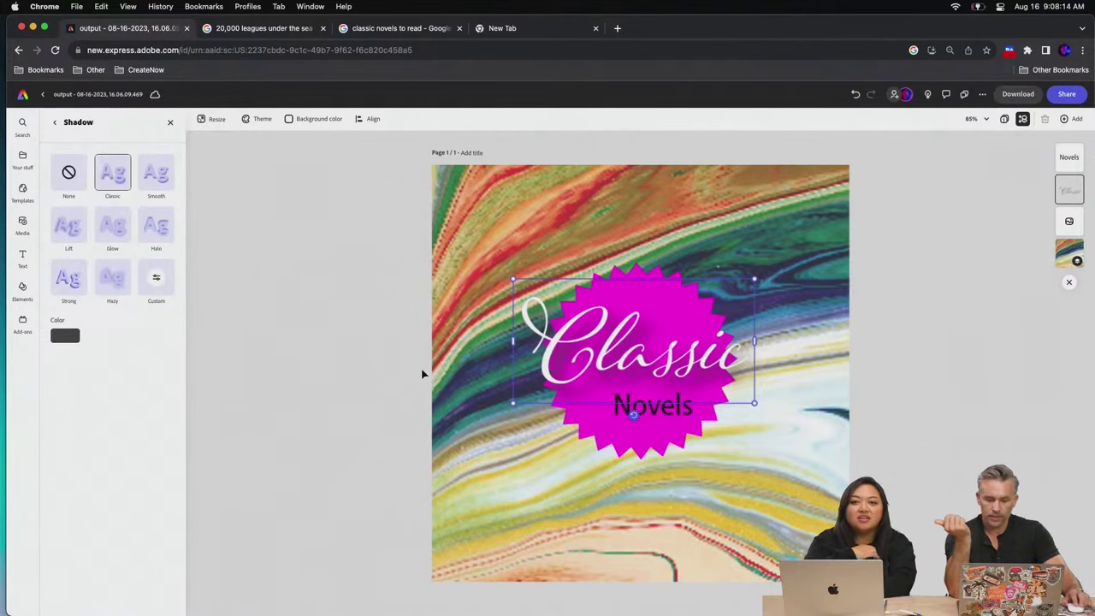
Try two purple swatches for the shadow of "Classic", and set its color by sampling the marble's dark blue with the eyedropper
{"action": "left_click", "coordinate": [66, 337]}
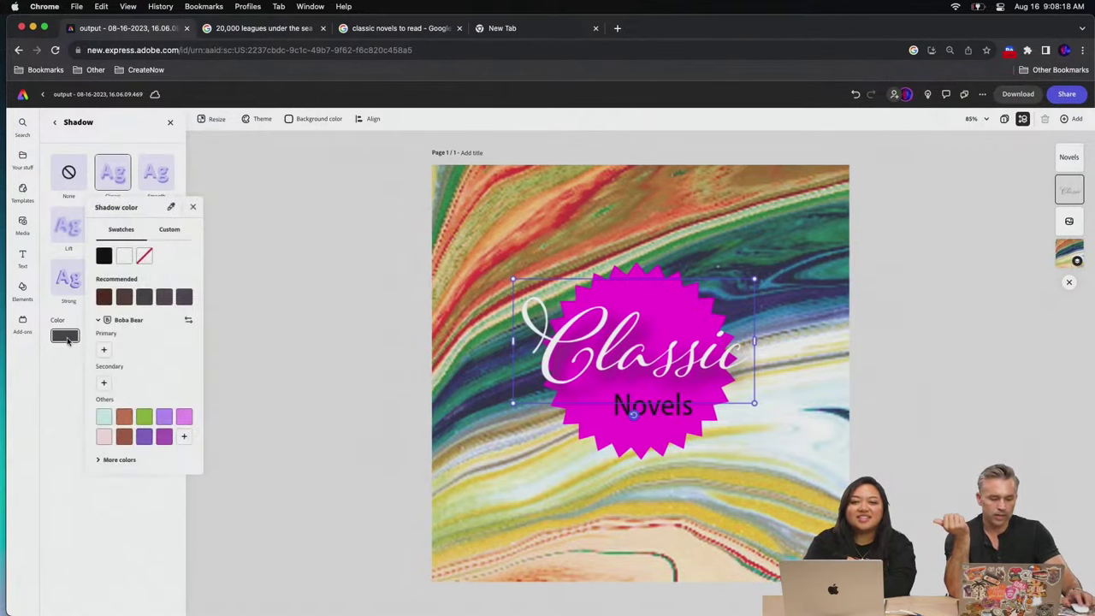
{"action": "left_click", "coordinate": [164, 418]}
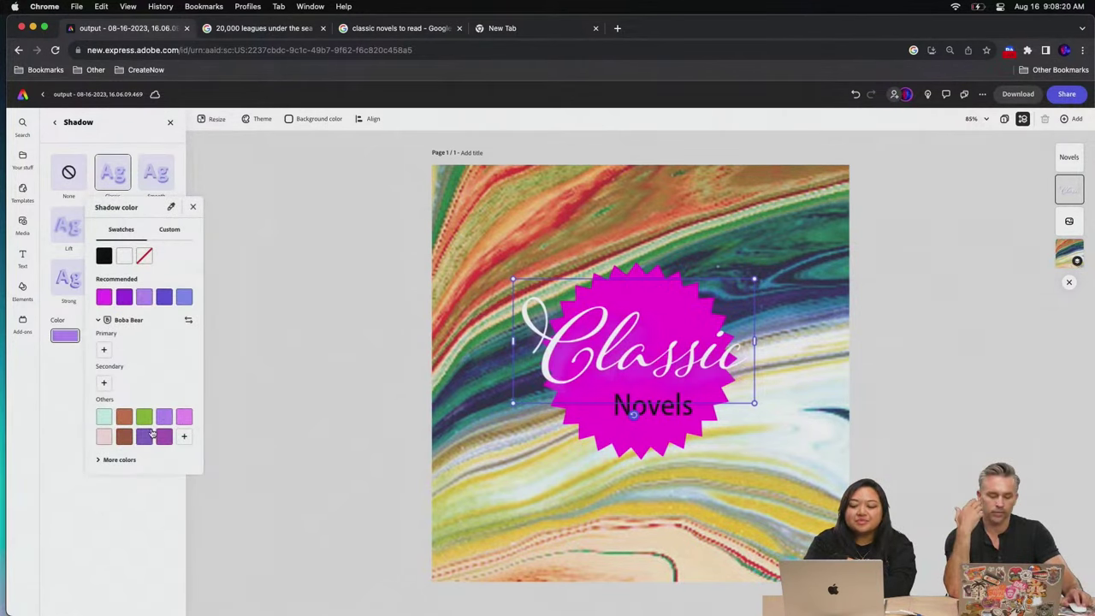
{"action": "left_click", "coordinate": [144, 439]}
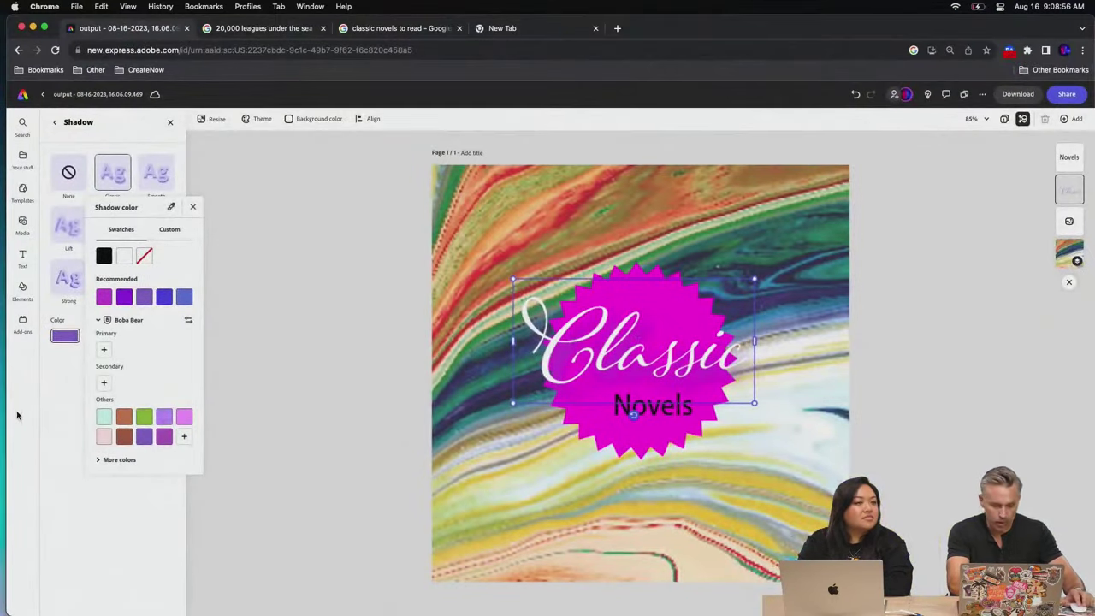
{"action": "left_click", "coordinate": [171, 208]}
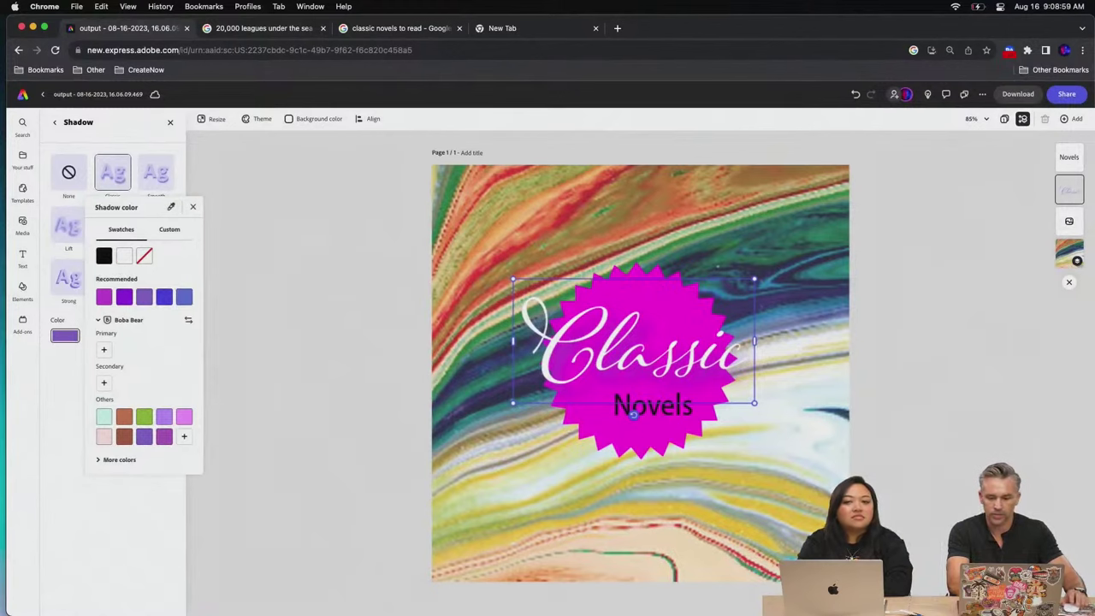
{"action": "left_click", "coordinate": [733, 264]}
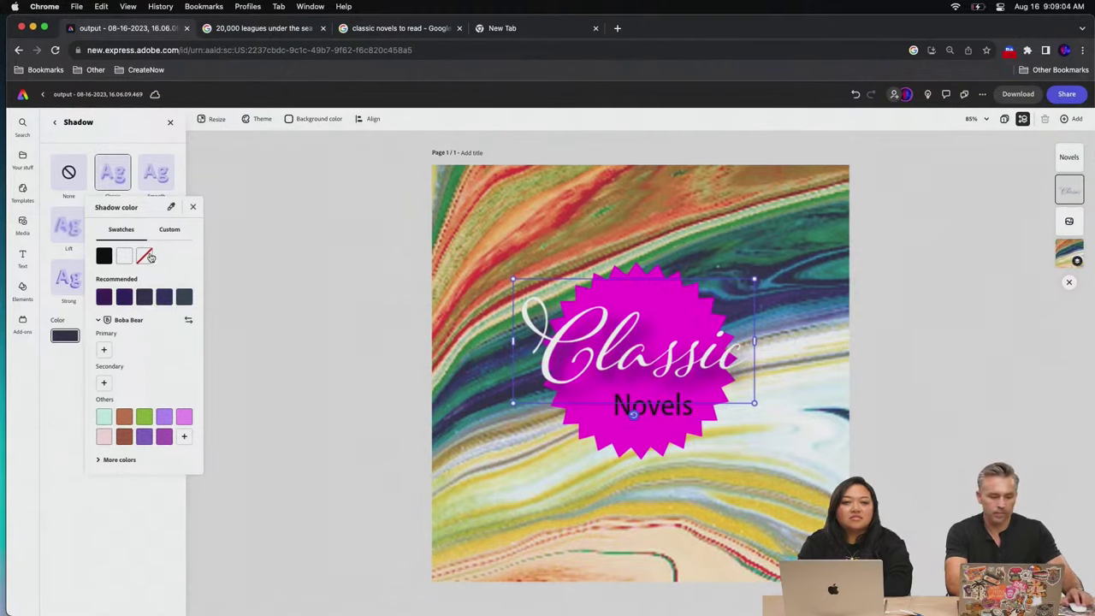
{"action": "left_click", "coordinate": [115, 487]}
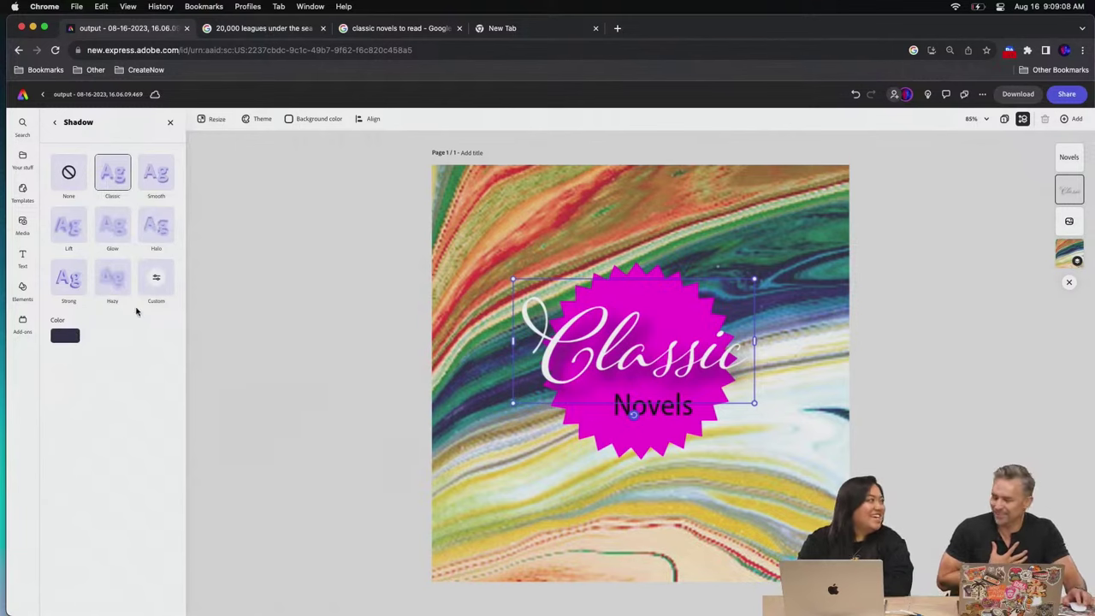
Customize the shadow of the "Classic" text with a blur of 12, an angle of 130 and a distance of 9
{"action": "left_click", "coordinate": [156, 289]}
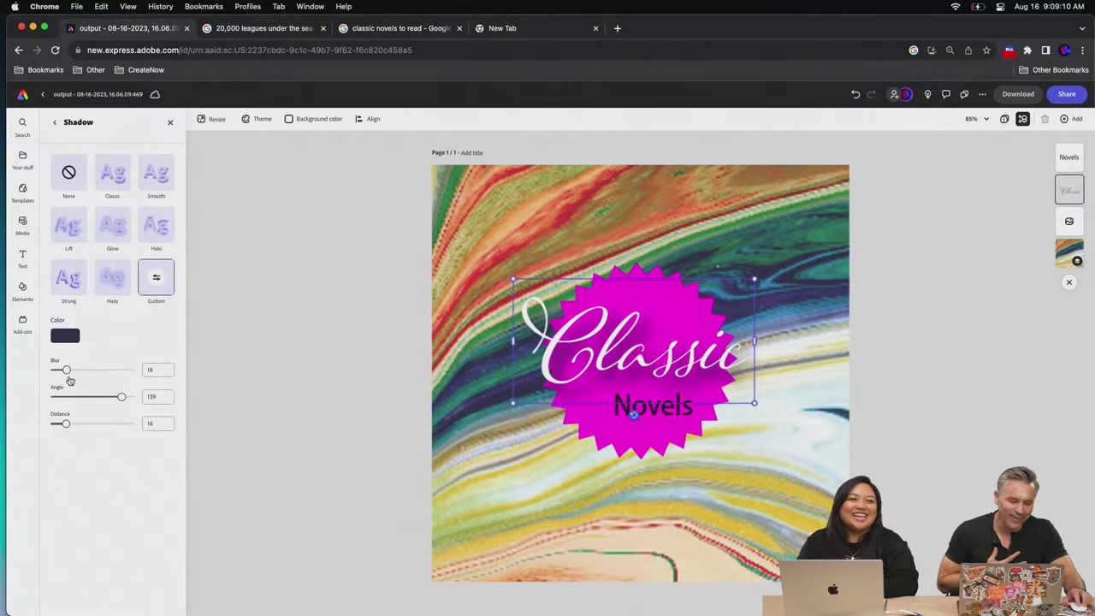
{"action": "left_click_drag", "start_coordinate": [65, 370], "coordinate": [118, 399]}
{"action": "left_click_drag", "start_coordinate": [69, 372], "coordinate": [63, 373]}
{"action": "left_click_drag", "start_coordinate": [117, 398], "coordinate": [101, 400]}
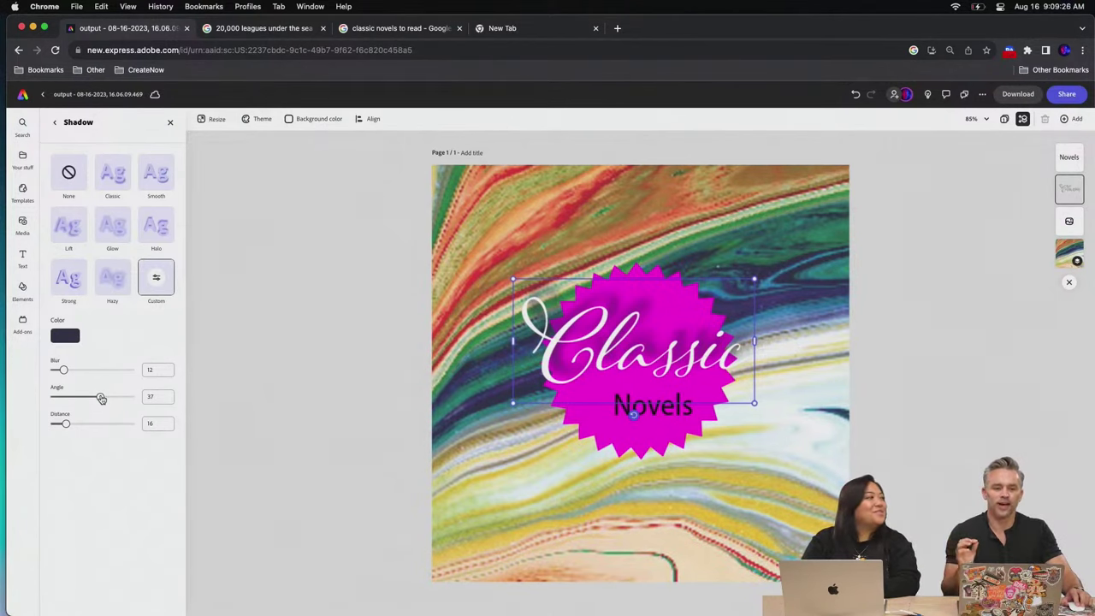
{"action": "mouse_move", "coordinate": [101, 399]}
{"action": "left_mouse_down"}
{"action": "mouse_move", "coordinate": [86, 399]}
{"action": "mouse_move", "coordinate": [119, 398]}
{"action": "left_mouse_up"}
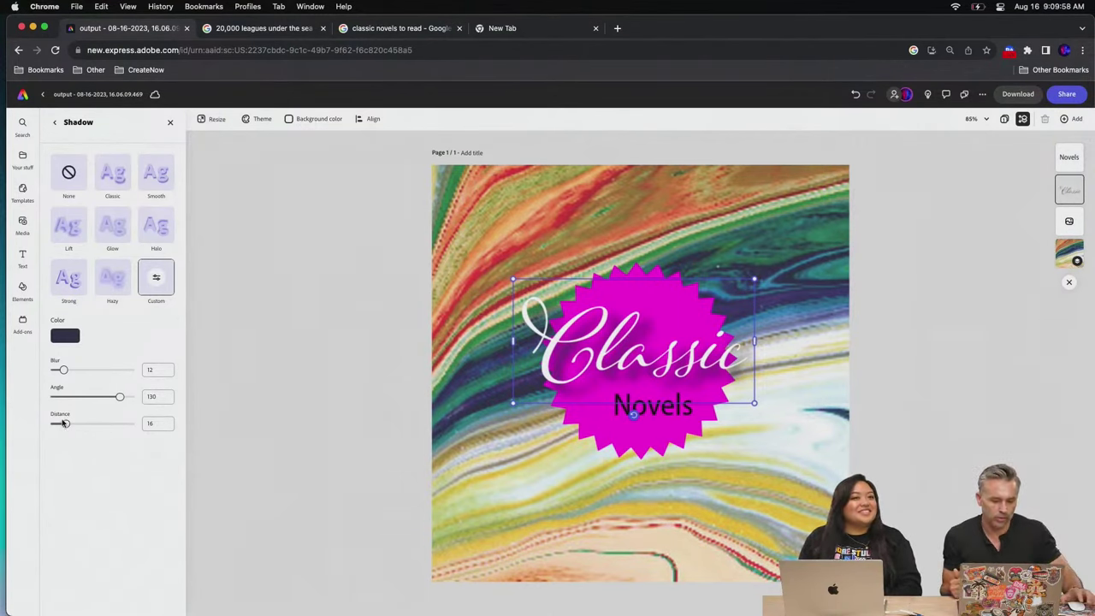
{"action": "left_click_drag", "start_coordinate": [65, 424], "coordinate": [58, 424]}
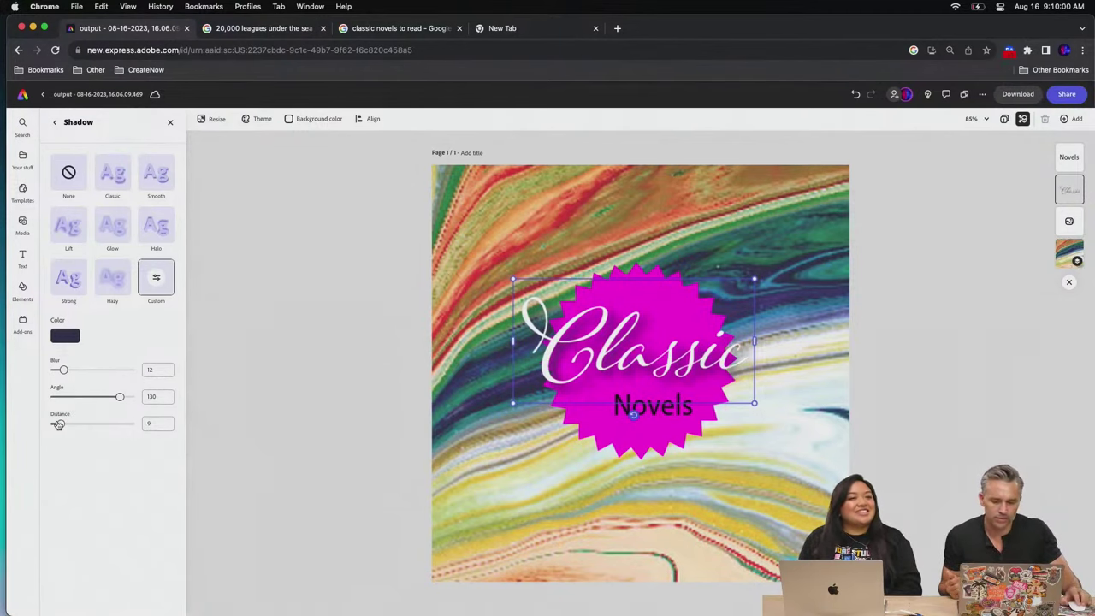
{"action": "left_click", "coordinate": [370, 372]}
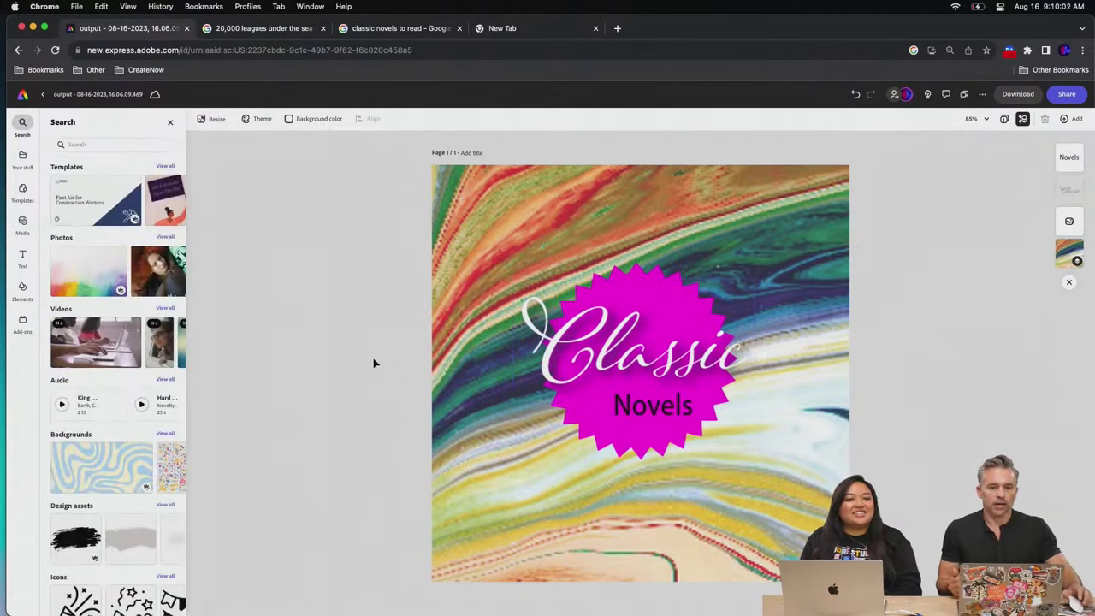
Move "Novels" slightly up and left, closer beneath "Classic", and shift "Classic" a little to the left
{"action": "left_click", "coordinate": [660, 413]}
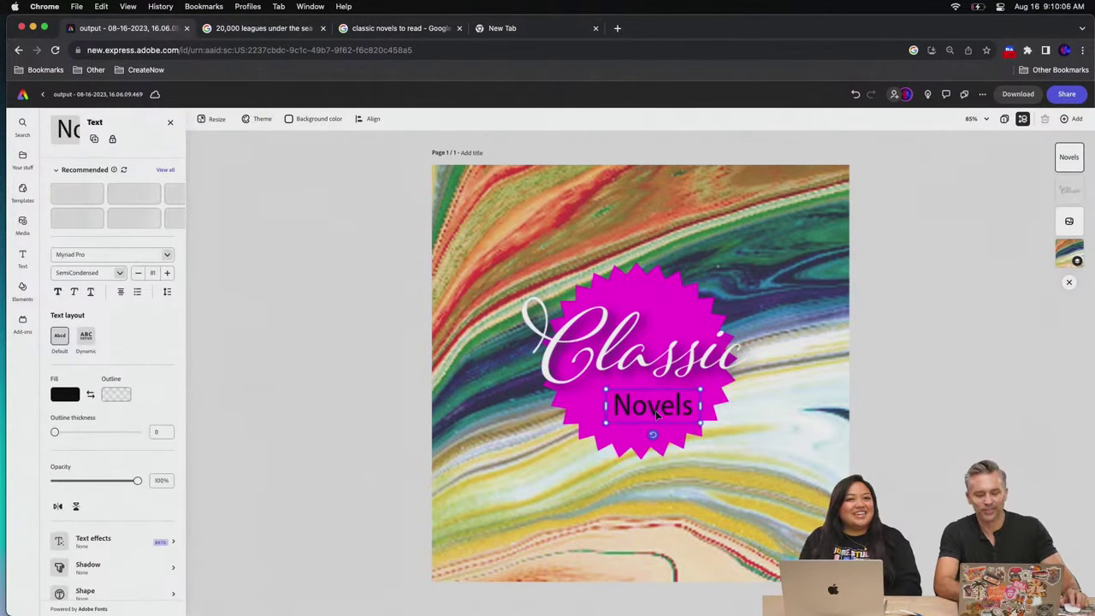
{"action": "left_click_drag", "start_coordinate": [657, 413], "coordinate": [648, 404]}
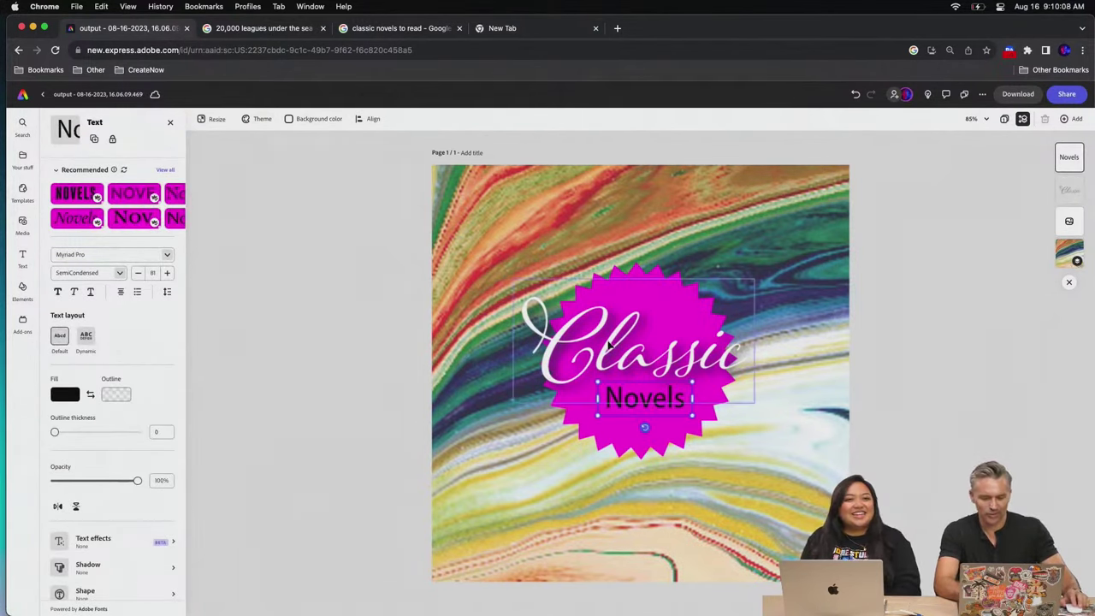
{"action": "left_click", "coordinate": [381, 328]}
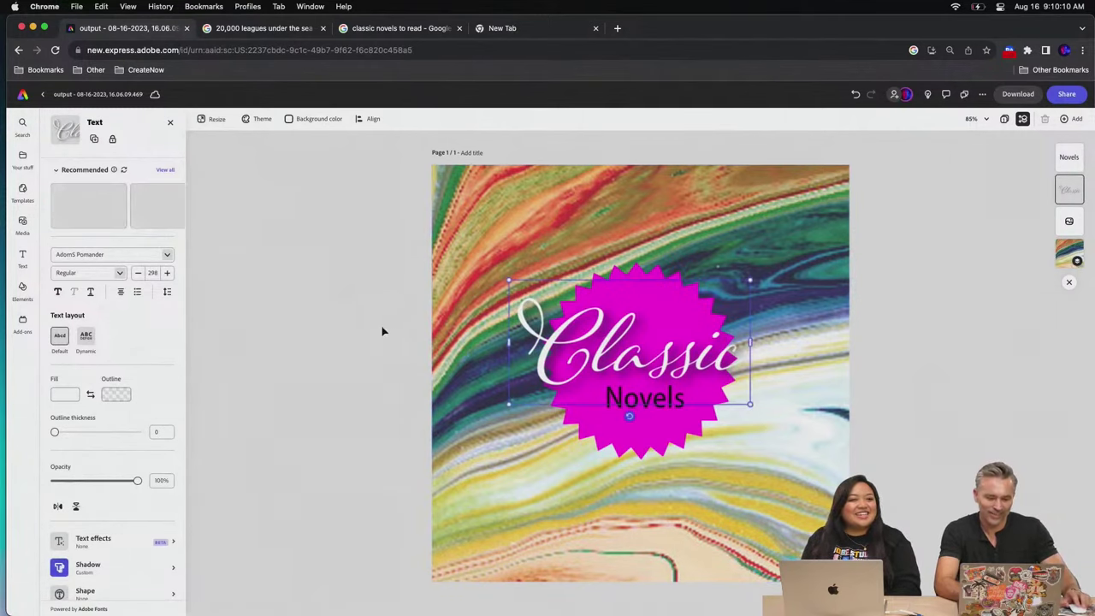
Give the magenta starburst a solid white border with a thickness of 93
{"action": "left_click", "coordinate": [623, 454]}
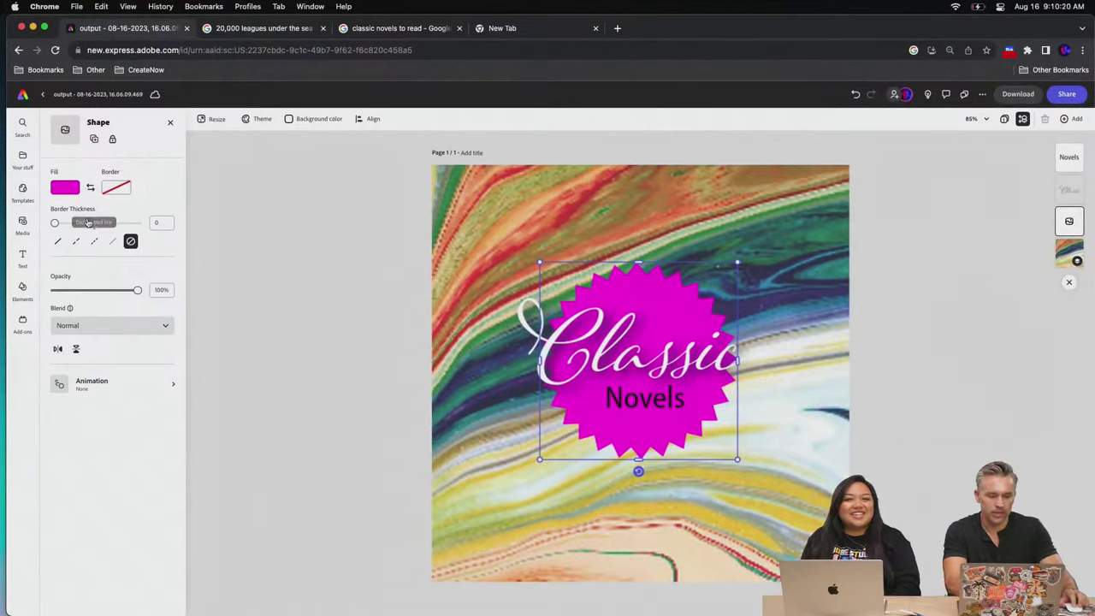
{"action": "left_click", "coordinate": [108, 189]}
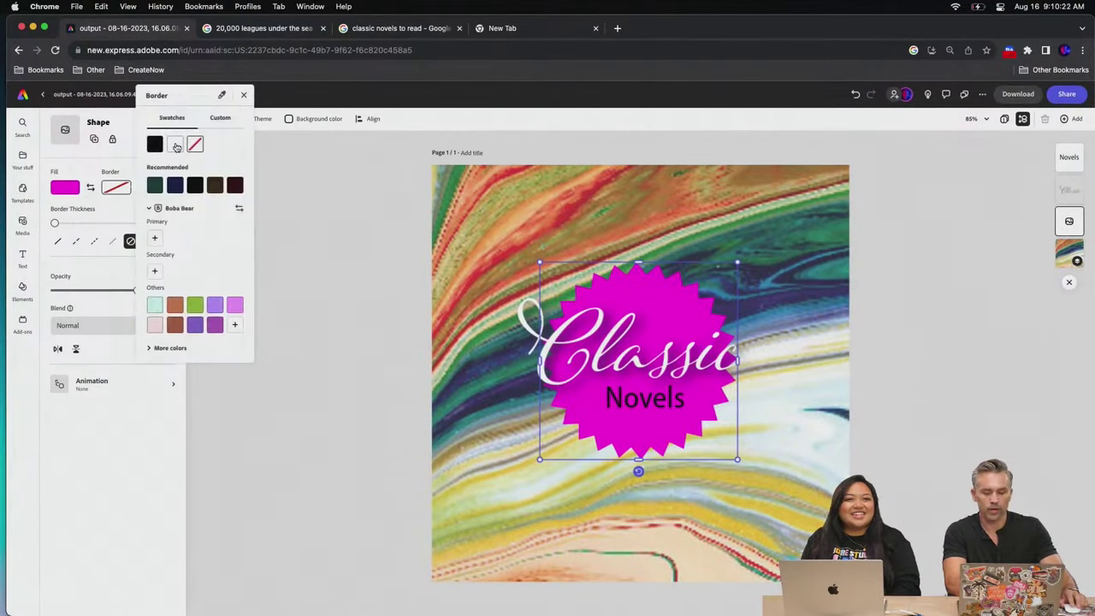
{"action": "left_click", "coordinate": [175, 147]}
{"action": "left_click", "coordinate": [114, 417]}
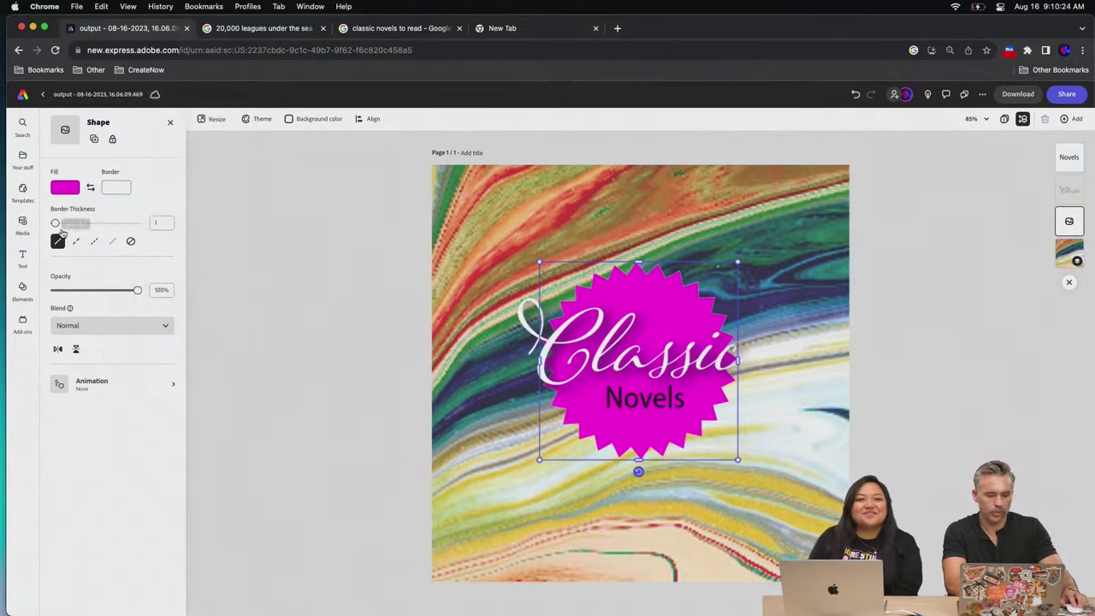
{"action": "mouse_move", "coordinate": [56, 223]}
{"action": "left_mouse_down"}
{"action": "mouse_move", "coordinate": [85, 223]}
{"action": "mouse_move", "coordinate": [30, 226]}
{"action": "mouse_move", "coordinate": [73, 223]}
{"action": "left_mouse_up"}
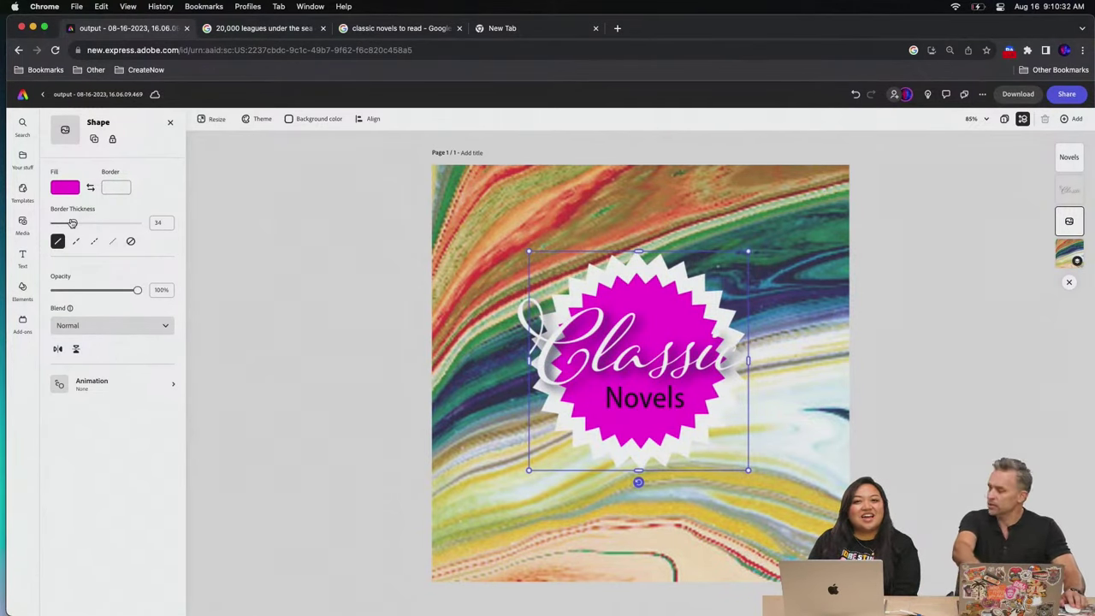
{"action": "left_click_drag", "start_coordinate": [73, 224], "coordinate": [107, 223]}
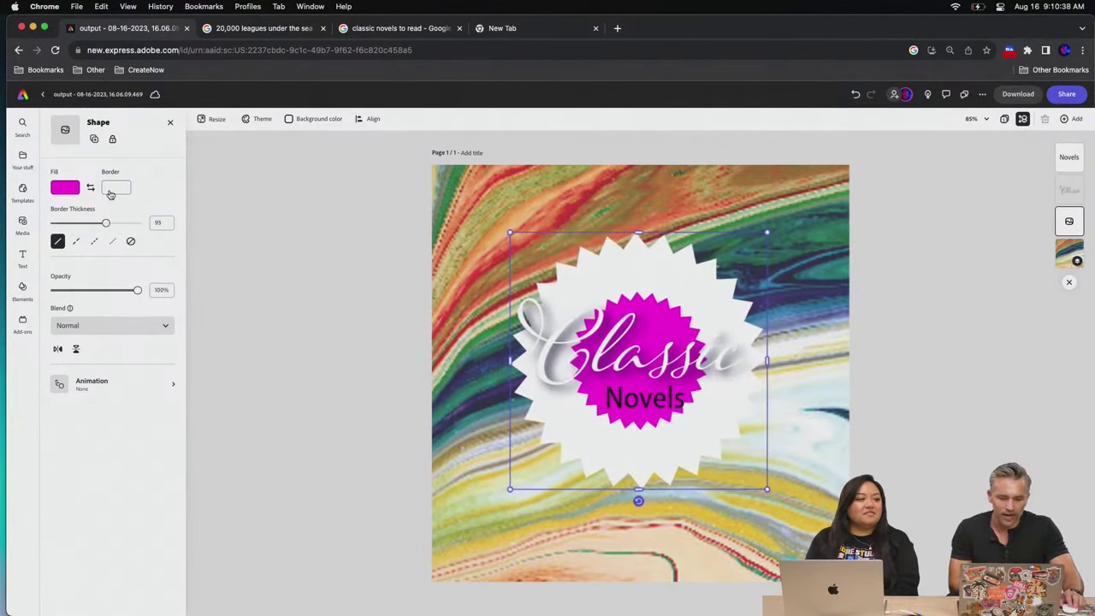
{"action": "left_click", "coordinate": [111, 190]}
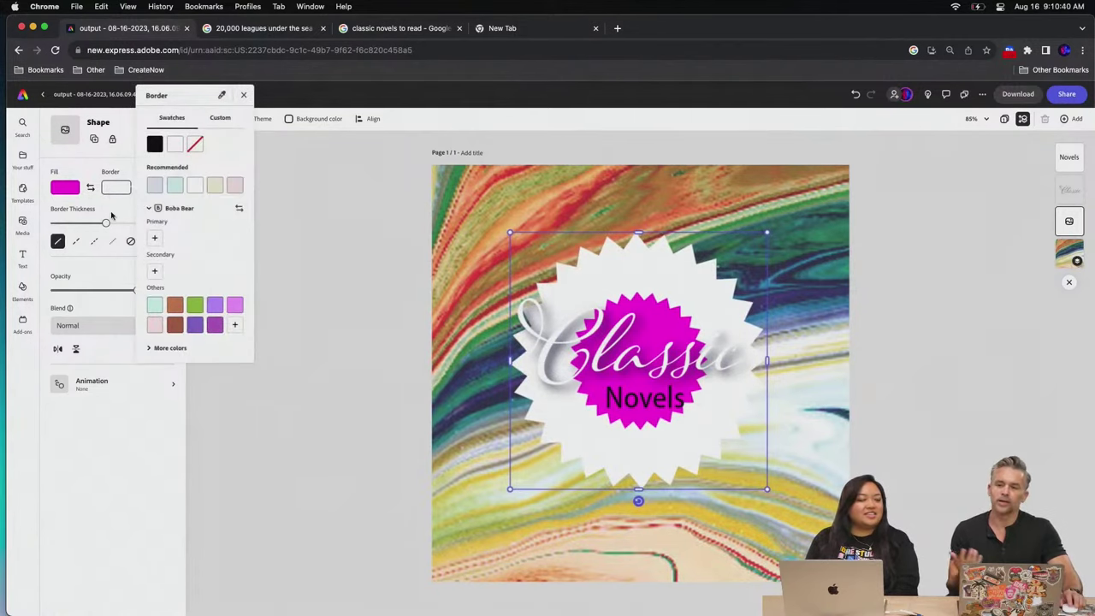
{"action": "left_click", "coordinate": [108, 214]}
Switch to classic.ai in Illustrator, lock Layer 3 and Layer 2, and select the magenta starburst
{"action": "mouse_move", "coordinate": [242, 603]}
{"action": "left_click", "coordinate": [297, 602]}
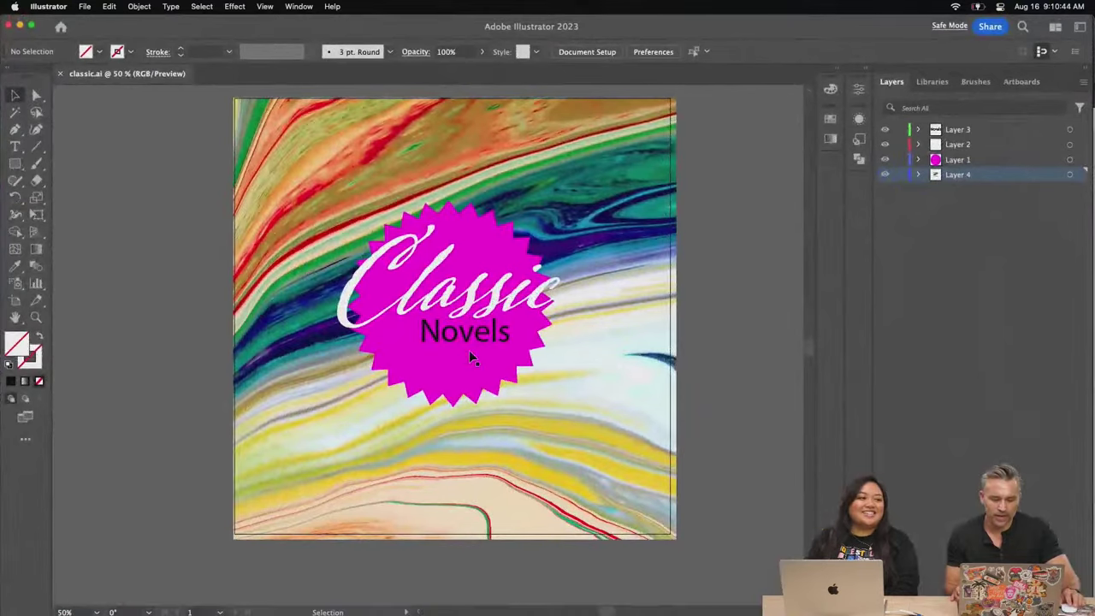
{"action": "left_click", "coordinate": [456, 388]}
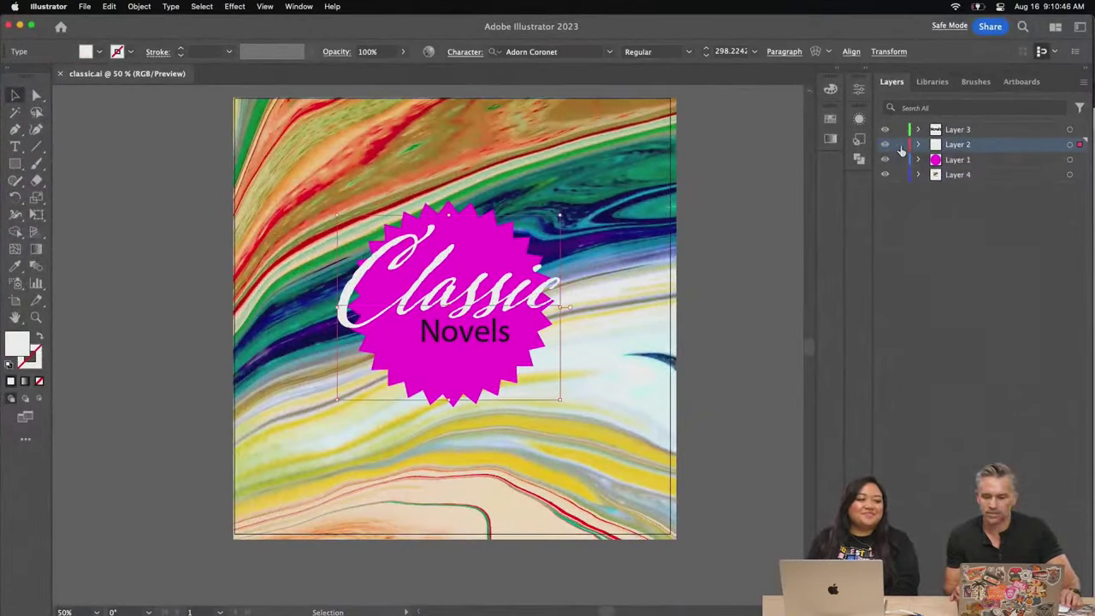
{"action": "left_click", "coordinate": [899, 129]}
{"action": "left_click", "coordinate": [485, 362]}
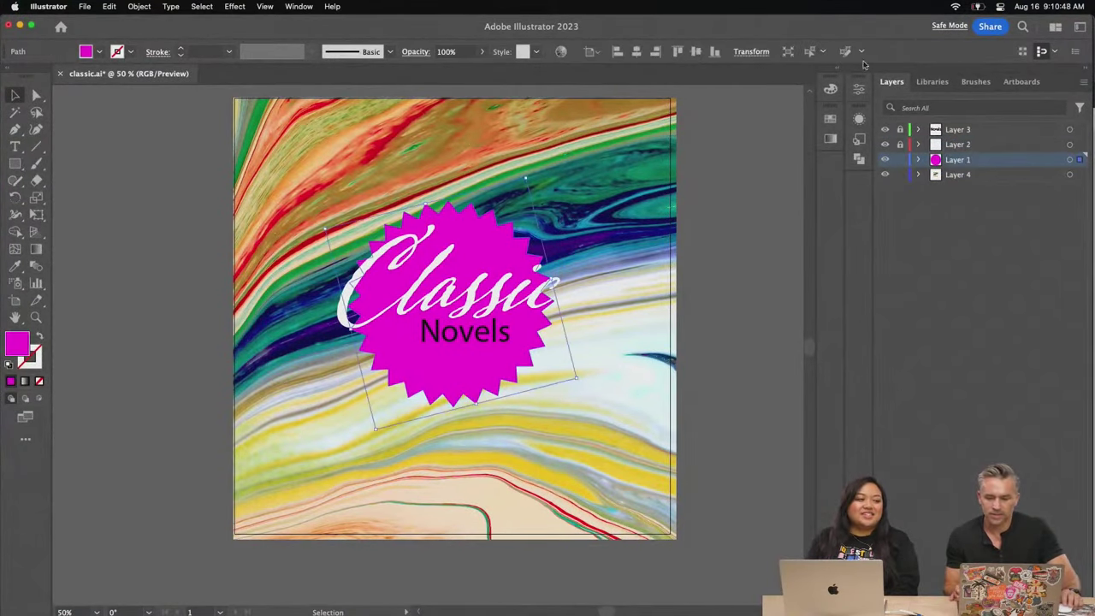
Add a black 38 pt stroke to the selected starburst
{"action": "left_click", "coordinate": [859, 88]}
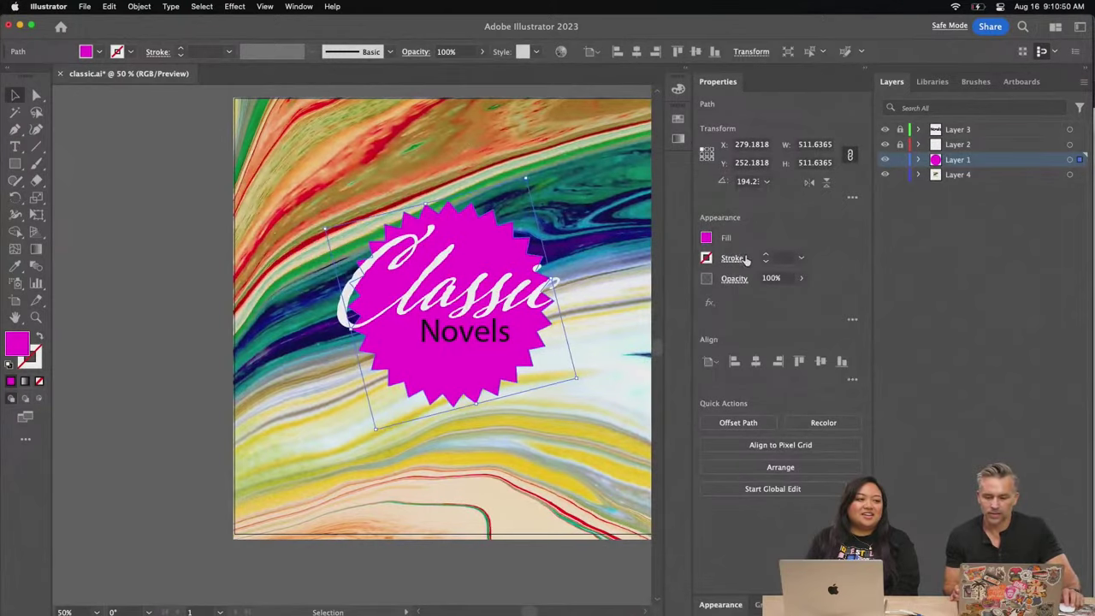
{"action": "left_click", "coordinate": [766, 255]}
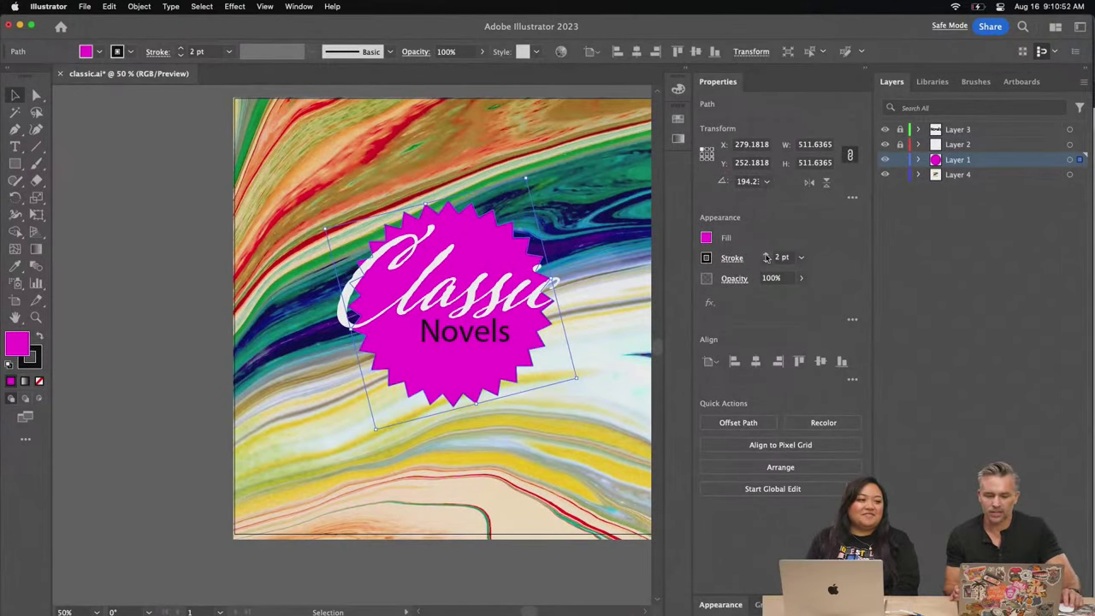
{"action": "left_click", "coordinate": [766, 255]}
{"action": "left_click", "coordinate": [766, 255]}
{"action": "left_click", "coordinate": [766, 255]}
{"action": "left_click", "coordinate": [766, 255]}
{"action": "left_click", "coordinate": [767, 255]}
{"action": "left_click", "coordinate": [766, 254]}
{"action": "left_click", "coordinate": [766, 256]}
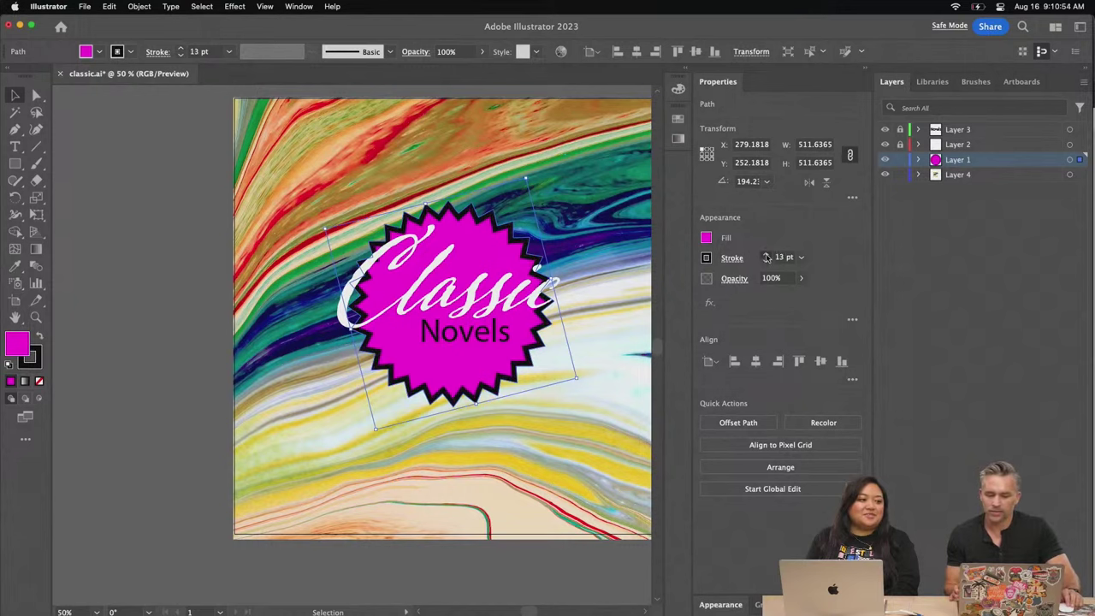
{"action": "left_click", "coordinate": [767, 256]}
{"action": "left_click", "coordinate": [767, 256]}
{"action": "left_click", "coordinate": [766, 256]}
{"action": "left_click", "coordinate": [766, 256]}
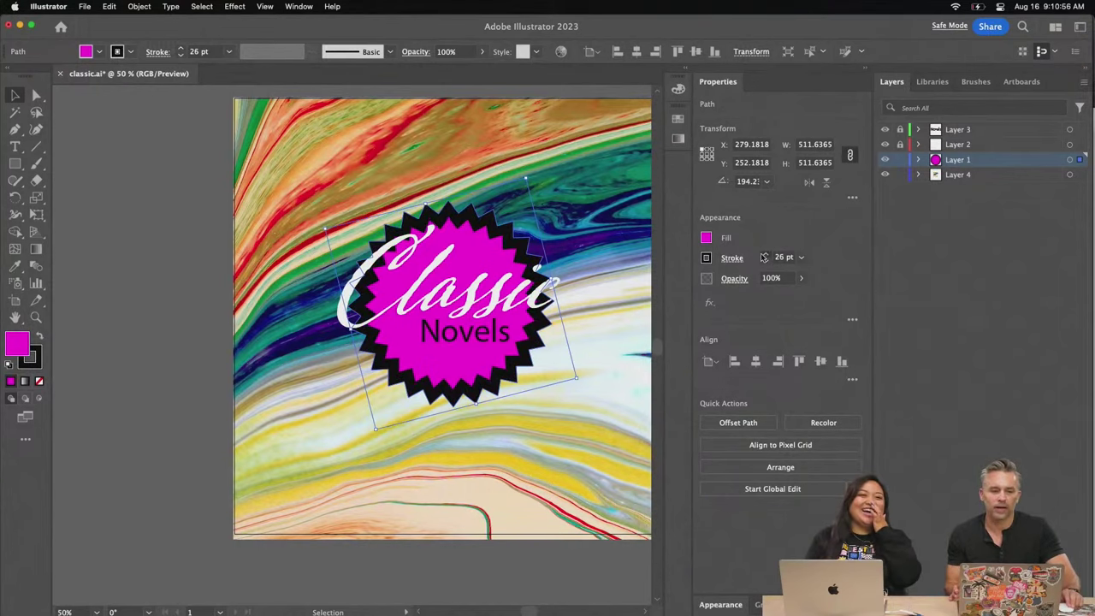
{"action": "left_click", "coordinate": [766, 255]}
{"action": "left_click", "coordinate": [764, 256]}
{"action": "left_click", "coordinate": [764, 256]}
{"action": "left_click", "coordinate": [763, 255]}
{"action": "left_click", "coordinate": [763, 256]}
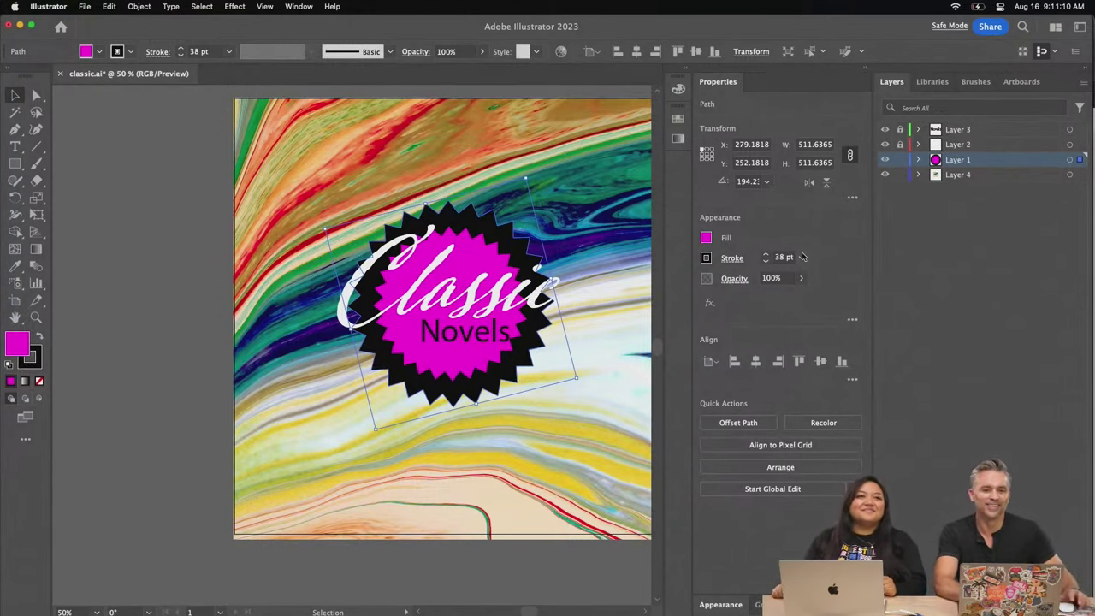
Switch back to Adobe Express and change the starburst's border to thickness 80 in the light orchid brand color
{"action": "left_click", "coordinate": [18, 26]}
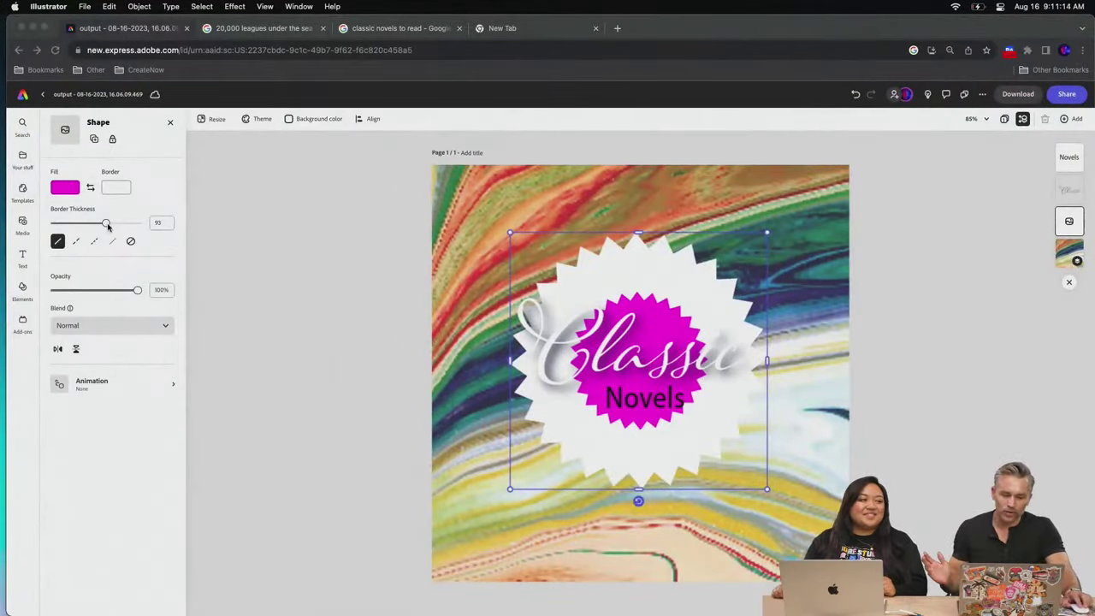
{"action": "left_click", "coordinate": [107, 226]}
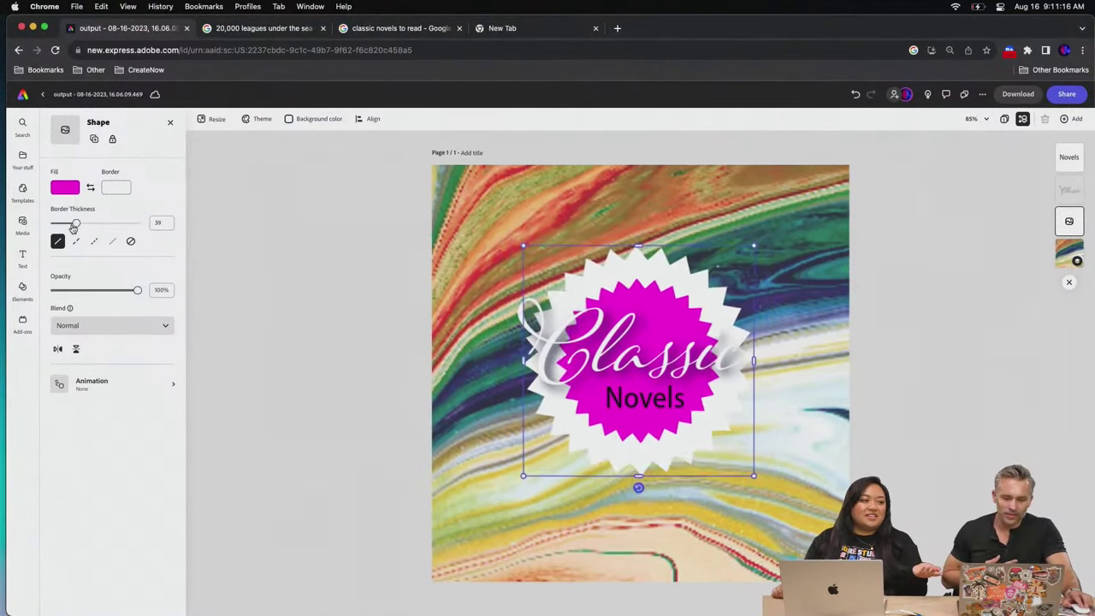
{"action": "mouse_move", "coordinate": [103, 226]}
{"action": "left_mouse_down"}
{"action": "mouse_move", "coordinate": [164, 231]}
{"action": "mouse_move", "coordinate": [73, 225]}
{"action": "mouse_move", "coordinate": [152, 228]}
{"action": "mouse_move", "coordinate": [81, 226]}
{"action": "mouse_move", "coordinate": [97, 225]}
{"action": "left_mouse_up"}
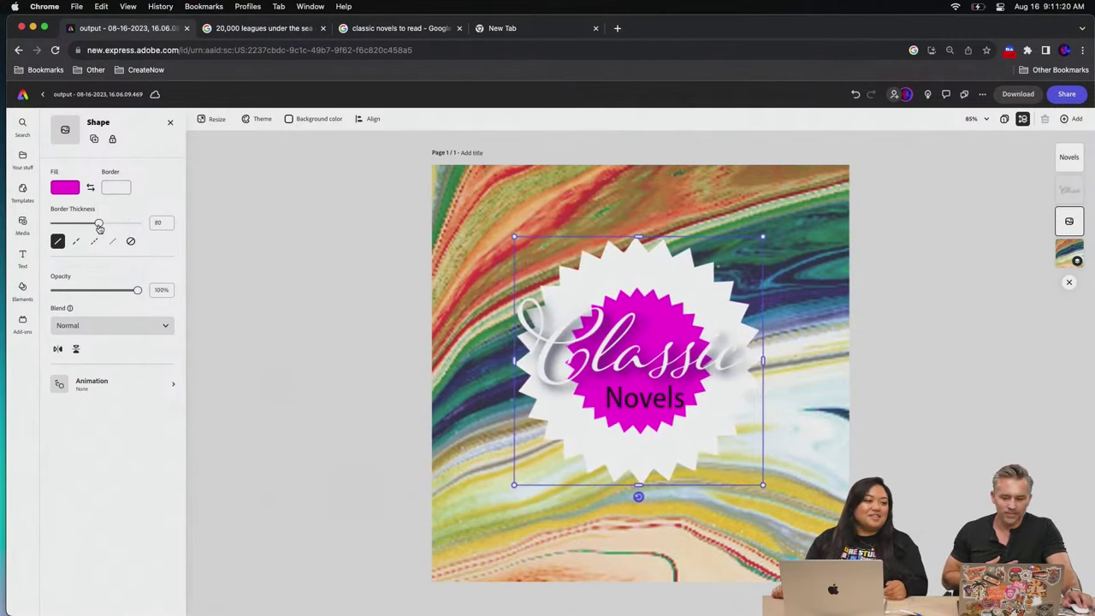
{"action": "left_click", "coordinate": [116, 189]}
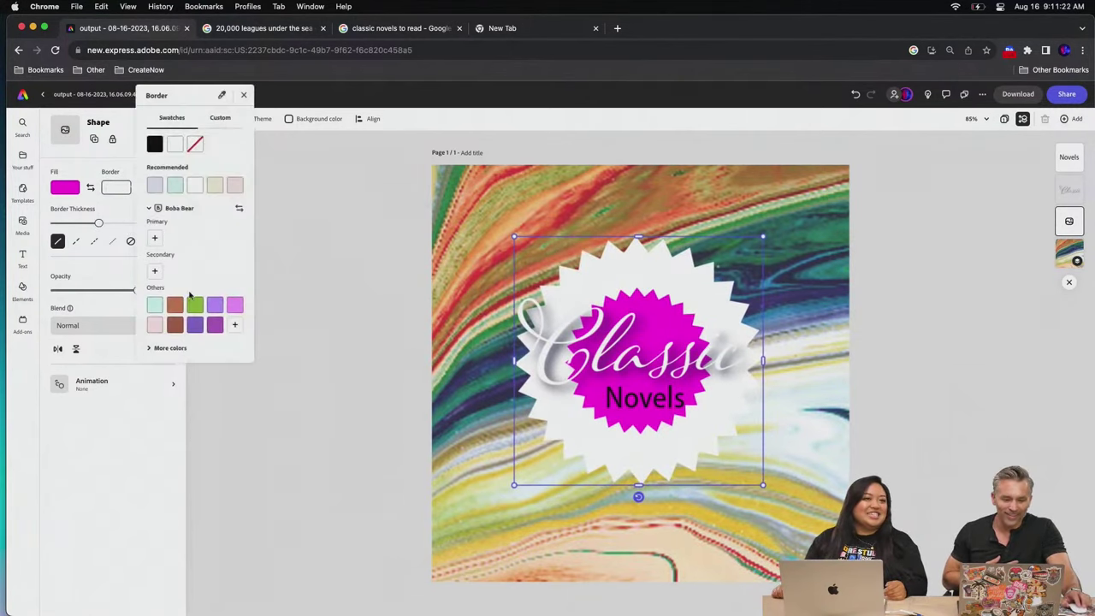
{"action": "left_click", "coordinate": [235, 306]}
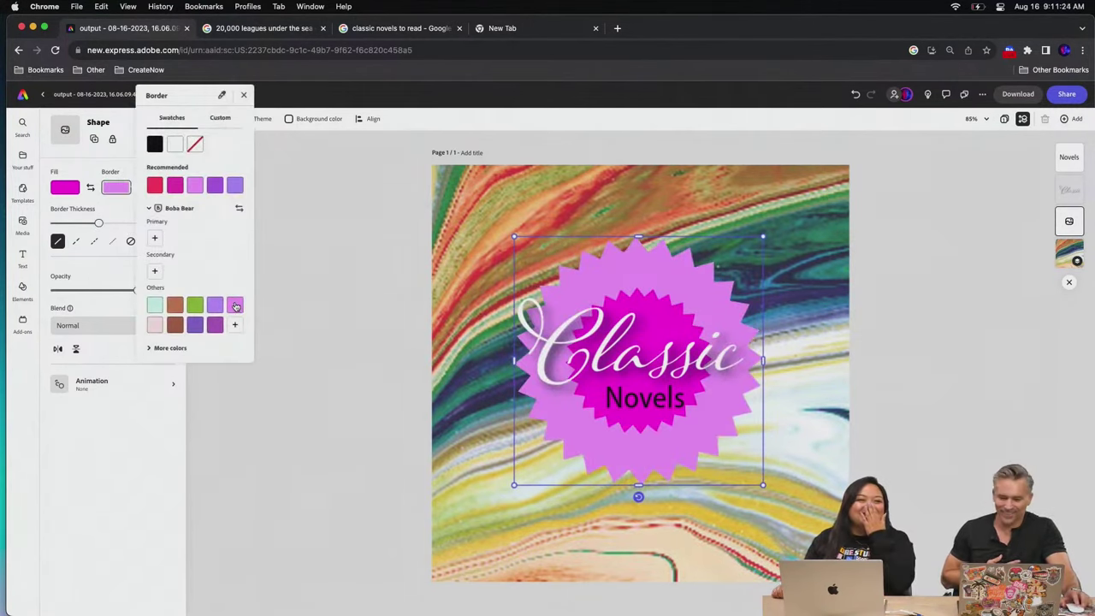
{"action": "left_click", "coordinate": [154, 494]}
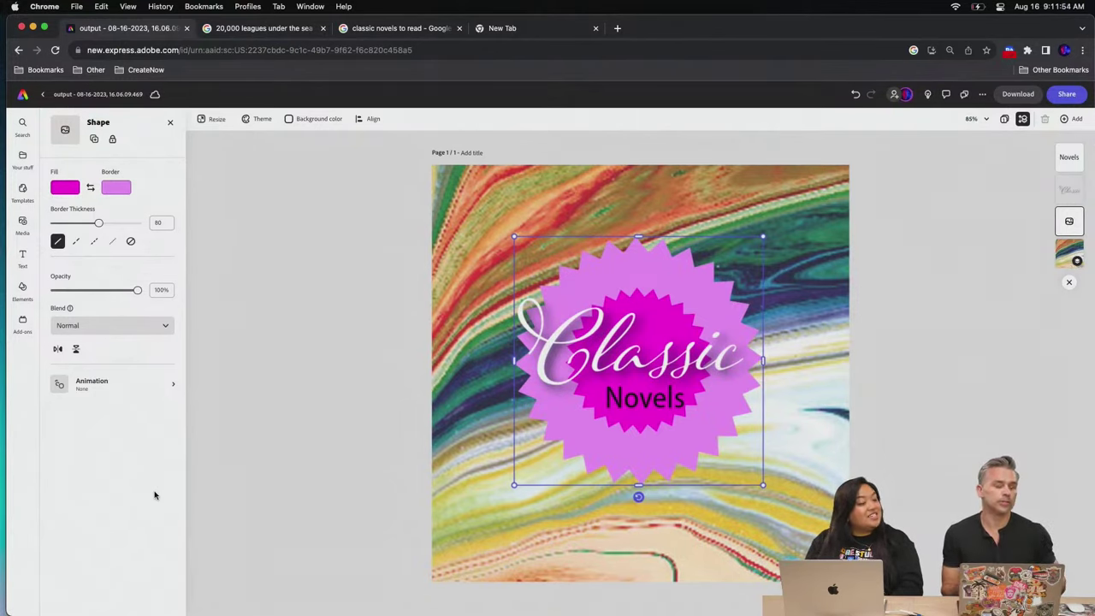
{"action": "left_click", "coordinate": [308, 300]}
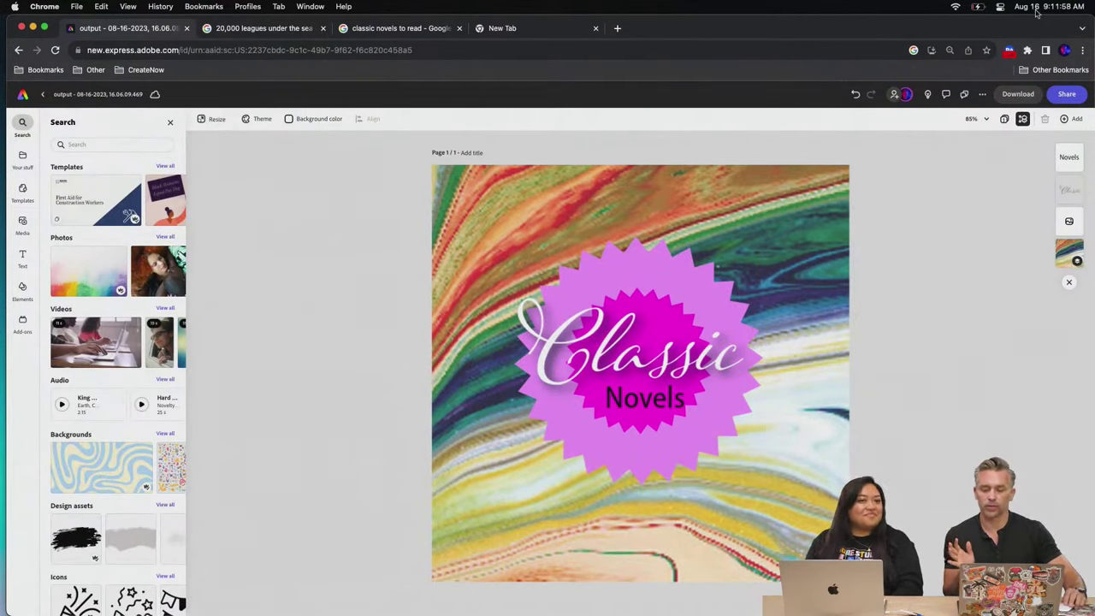
Narrow the browser window to expose the desktop, and open Kraken.psd from the Kraken folder in Photoshop
{"action": "left_click_drag", "start_coordinate": [1089, 18], "coordinate": [999, 19]}
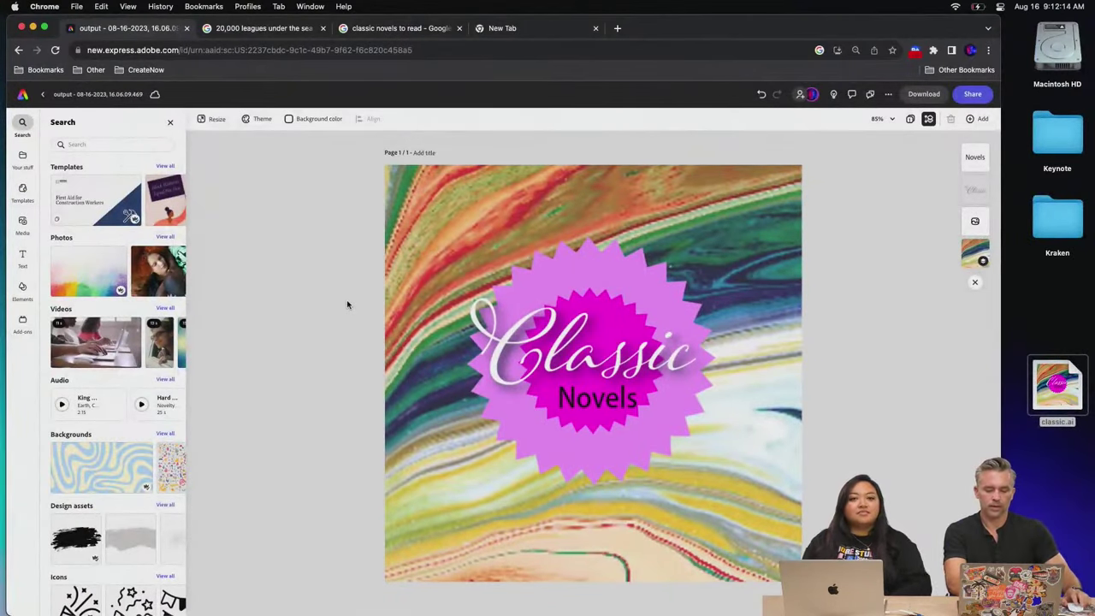
{"action": "left_click", "coordinate": [1051, 225]}
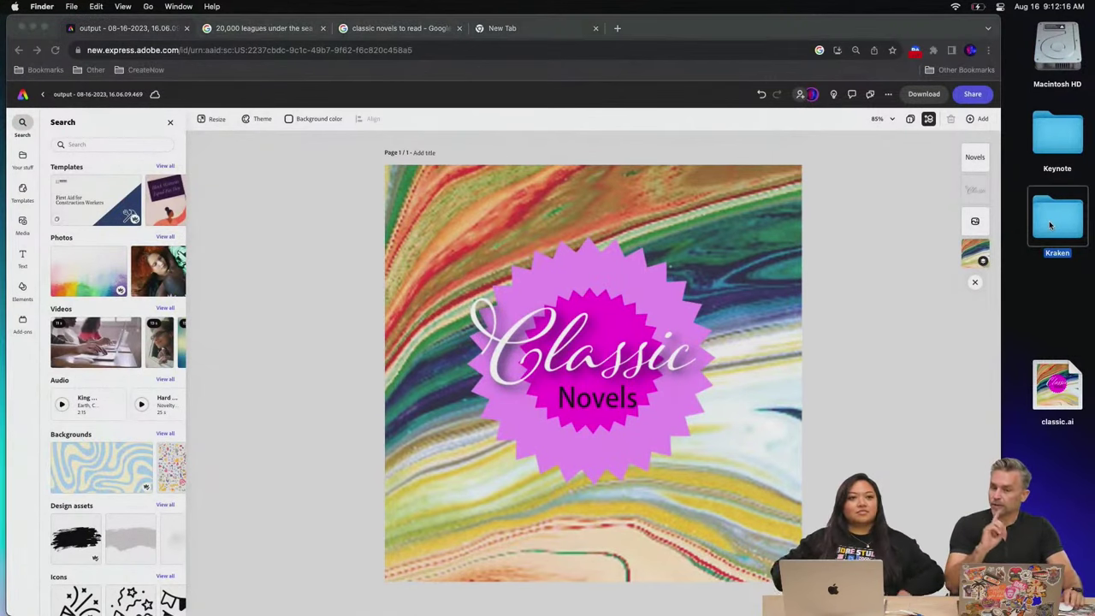
{"action": "double_click", "coordinate": [1051, 225]}
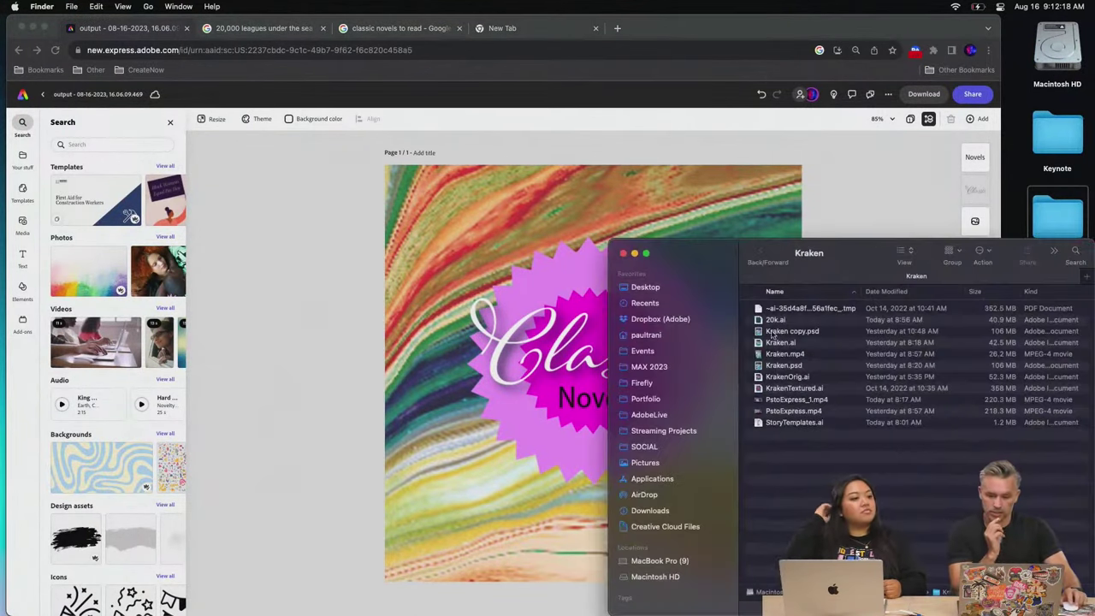
{"action": "double_click", "coordinate": [767, 367]}
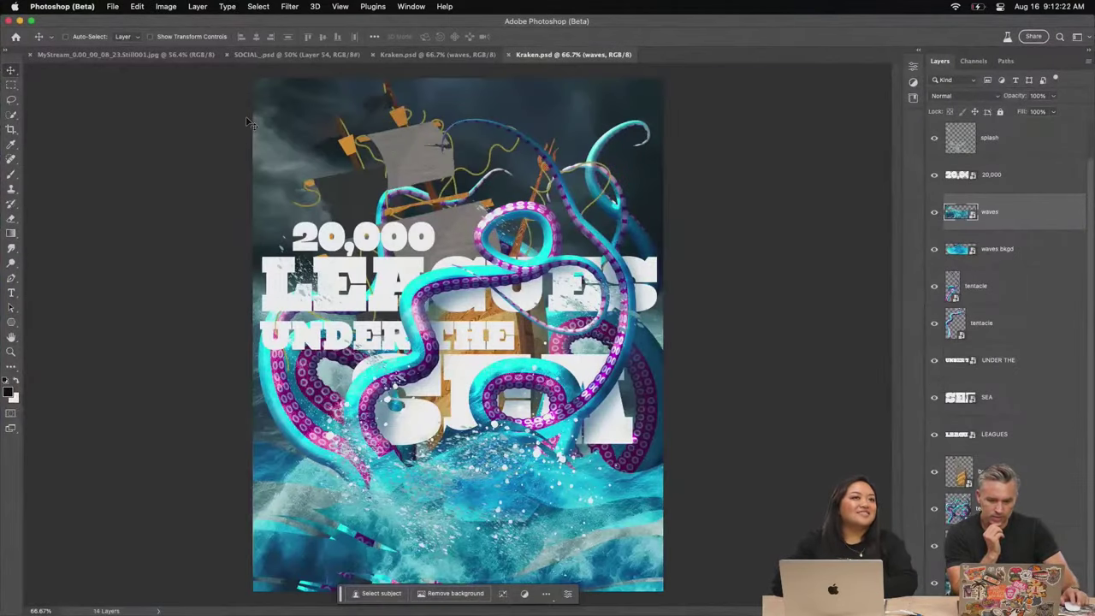
Examine the upper layers of the Kraken artwork by selecting splash2, splash and 20,000 in turn
{"action": "scroll", "coordinate": [995, 272], "scroll_direction": "up", "scroll_amount": 1}
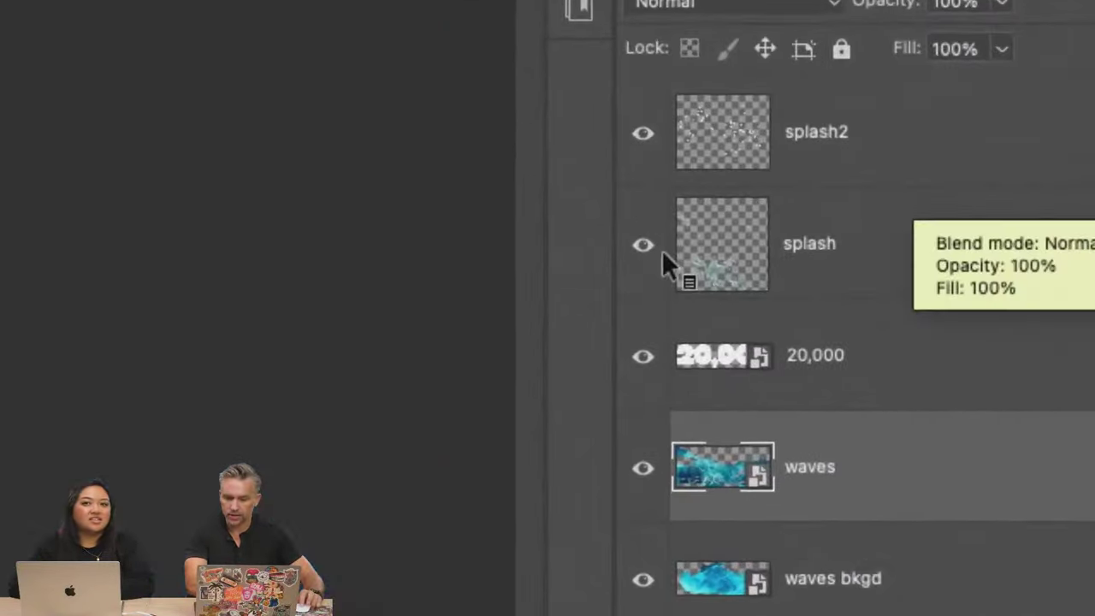
{"action": "left_click", "coordinate": [851, 142]}
{"action": "left_click", "coordinate": [847, 279]}
{"action": "left_click", "coordinate": [875, 379]}
{"action": "left_click", "coordinate": [902, 267]}
{"action": "left_click", "coordinate": [894, 176]}
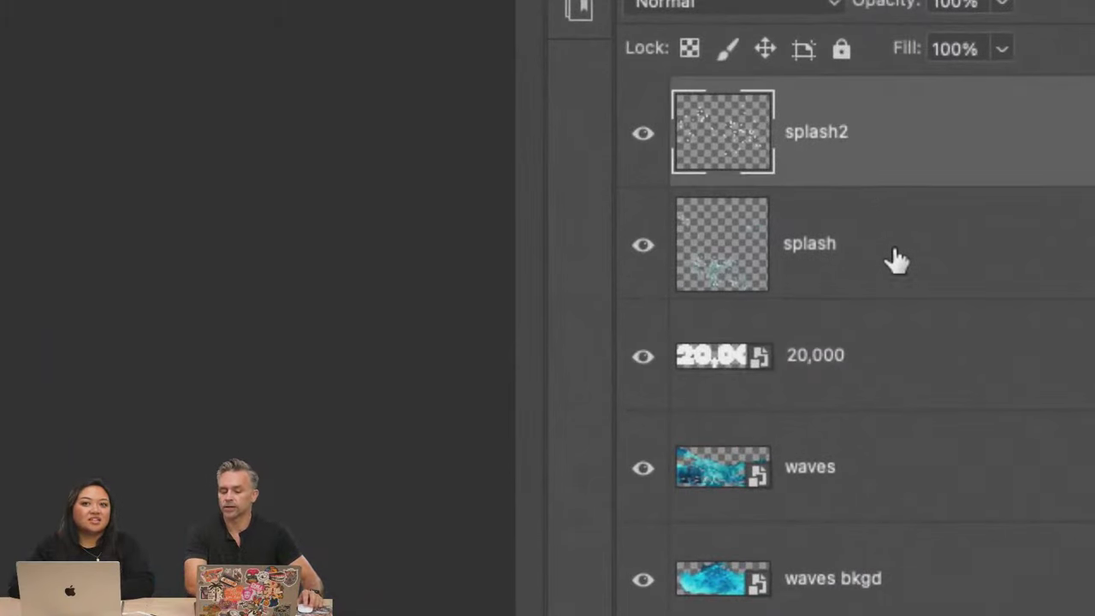
Return from Photoshop to the Adobe Express project and close the Kraken folder window
{"action": "left_click", "coordinate": [894, 380]}
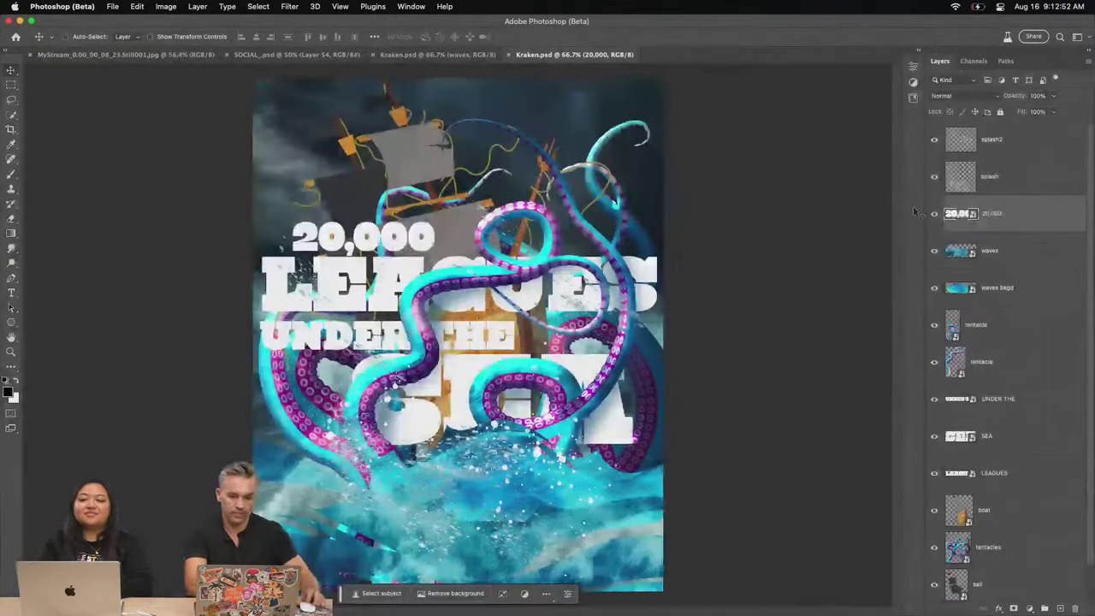
{"action": "left_click", "coordinate": [20, 22]}
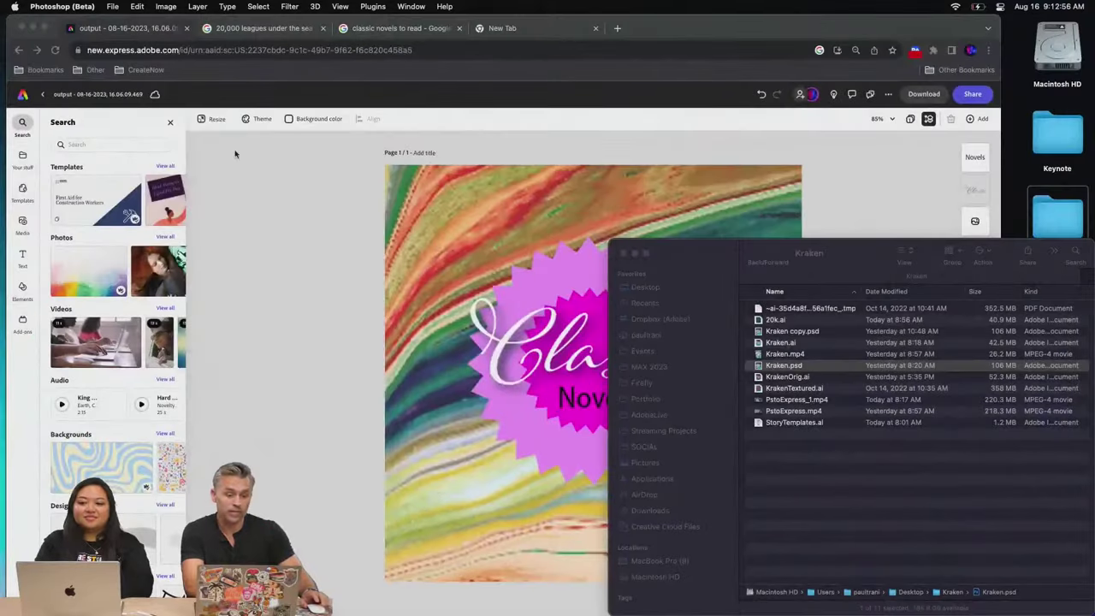
{"action": "left_click", "coordinate": [624, 253]}
{"action": "left_click", "coordinate": [819, 343]}
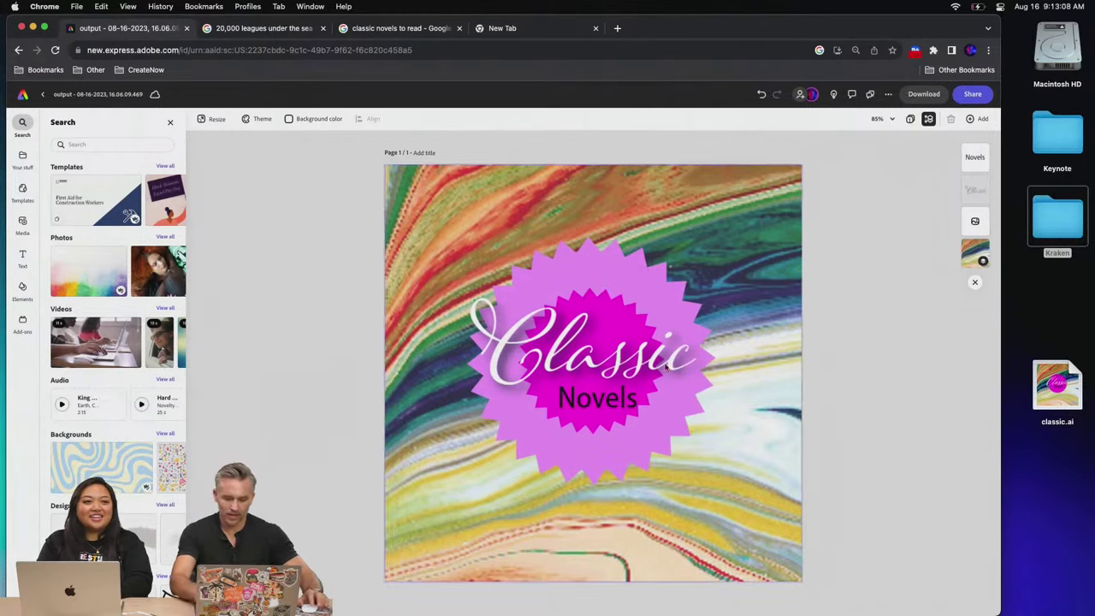
Replace the script "Classic" headline on the starburst with the person's first name
{"action": "left_click", "coordinate": [575, 341]}
{"action": "double_click", "coordinate": [575, 341]}
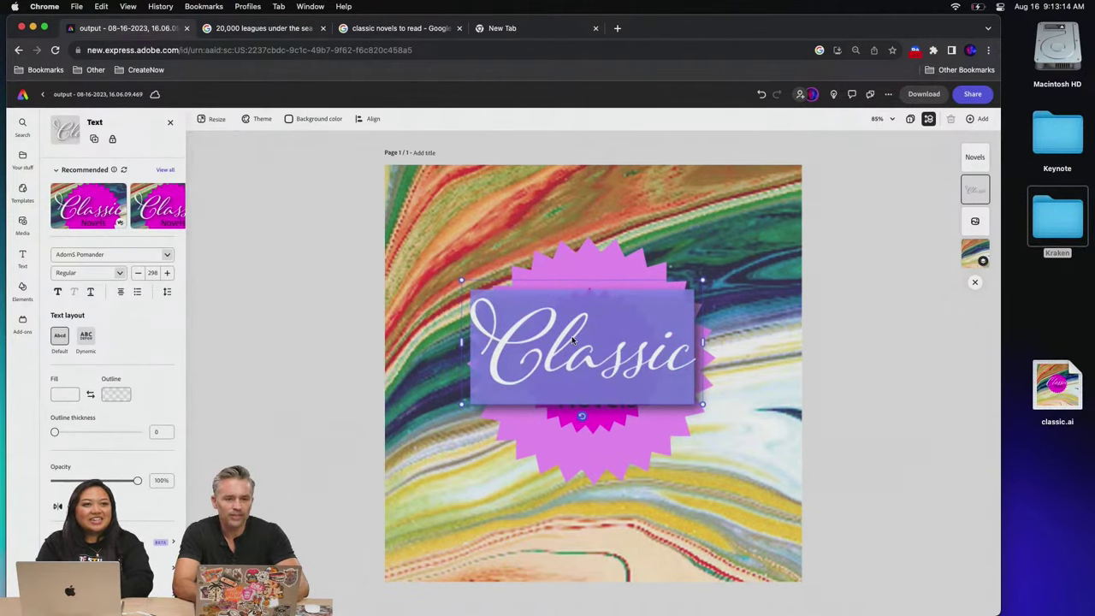
{"action": "type", "text": "Ka"}
{"action": "key", "text": "BackSpace"}
{"action": "type", "text": "ylie"}
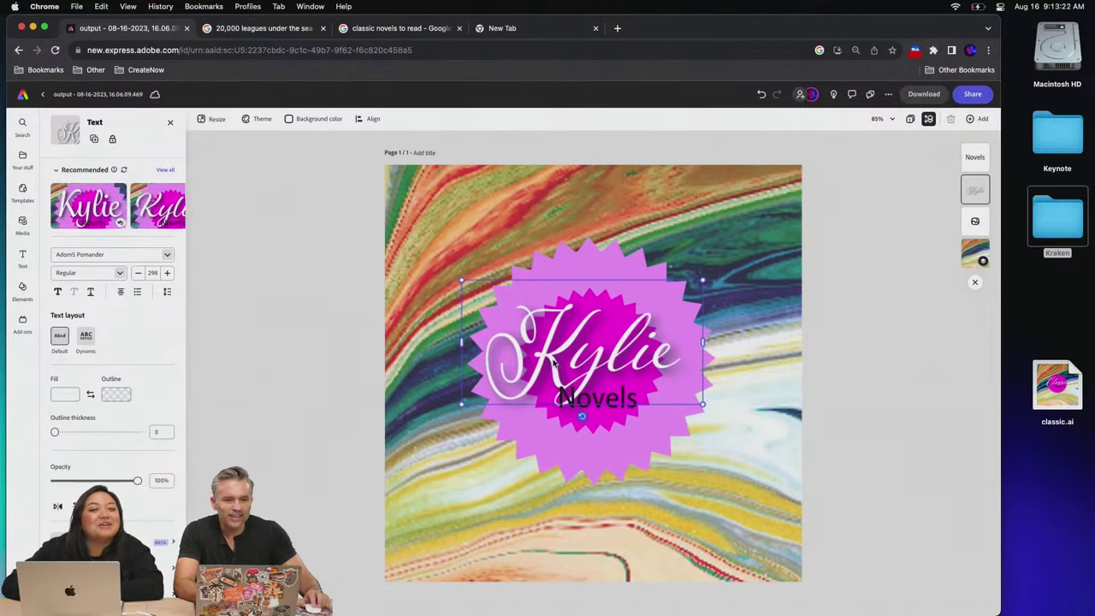
Change the "Novels" text to "Classics" and arrange it beneath the end of the script name on the starburst
{"action": "left_click_drag", "start_coordinate": [553, 364], "coordinate": [525, 320]}
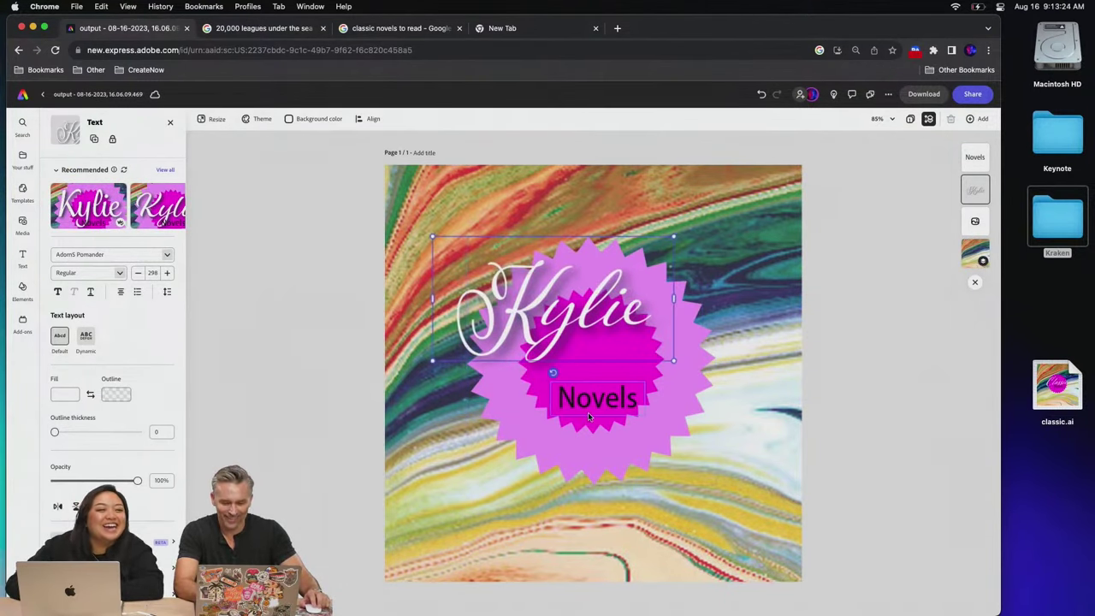
{"action": "left_click_drag", "start_coordinate": [587, 406], "coordinate": [592, 423]}
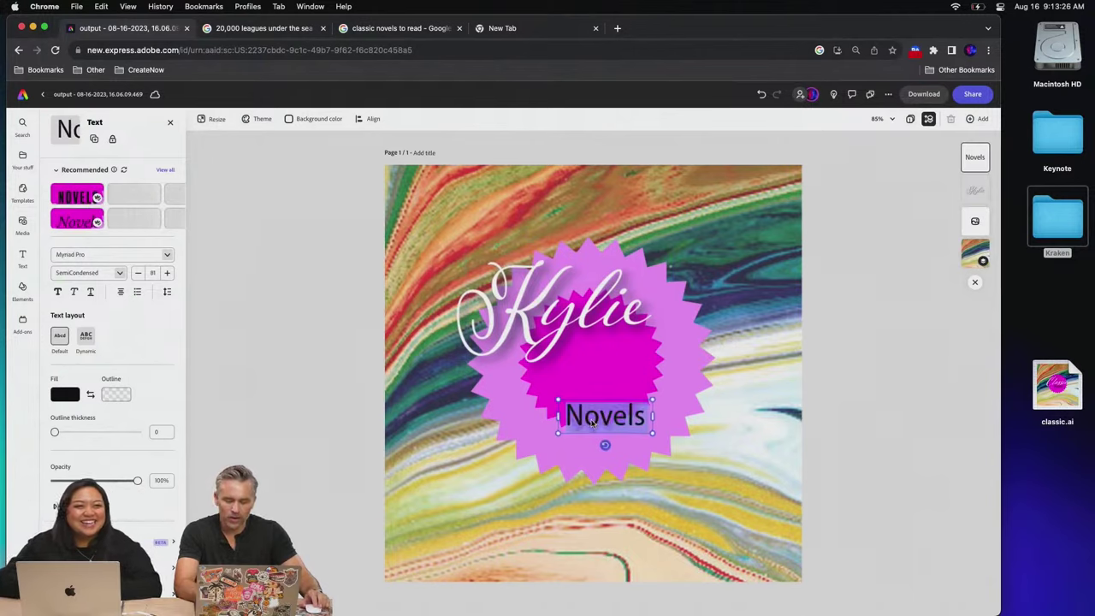
{"action": "type", "text": "Classic"}
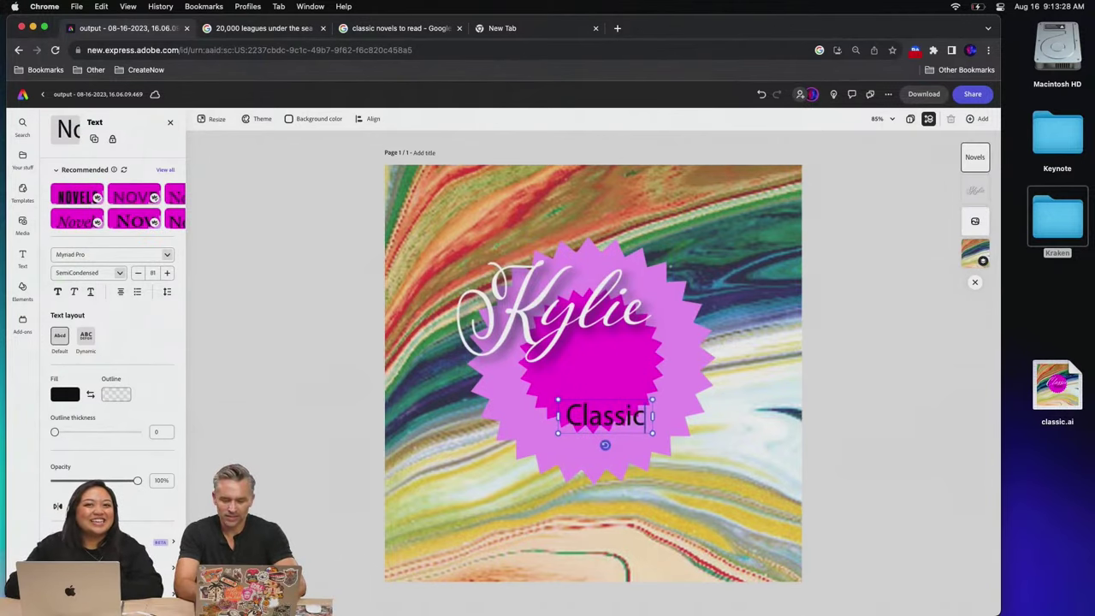
{"action": "type", "text": "s"}
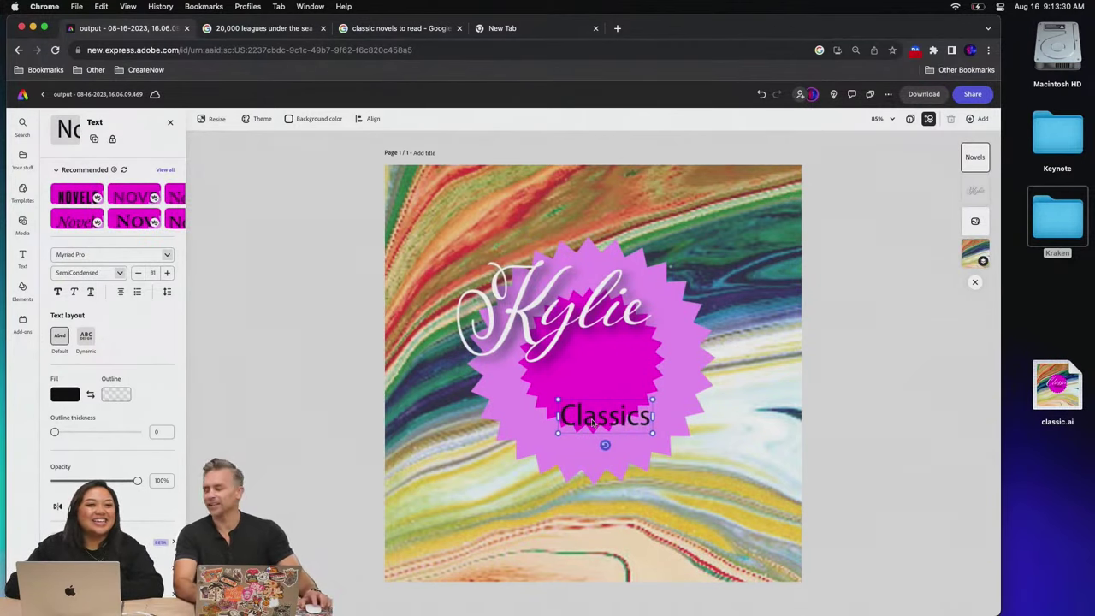
{"action": "left_click_drag", "start_coordinate": [531, 325], "coordinate": [627, 410]}
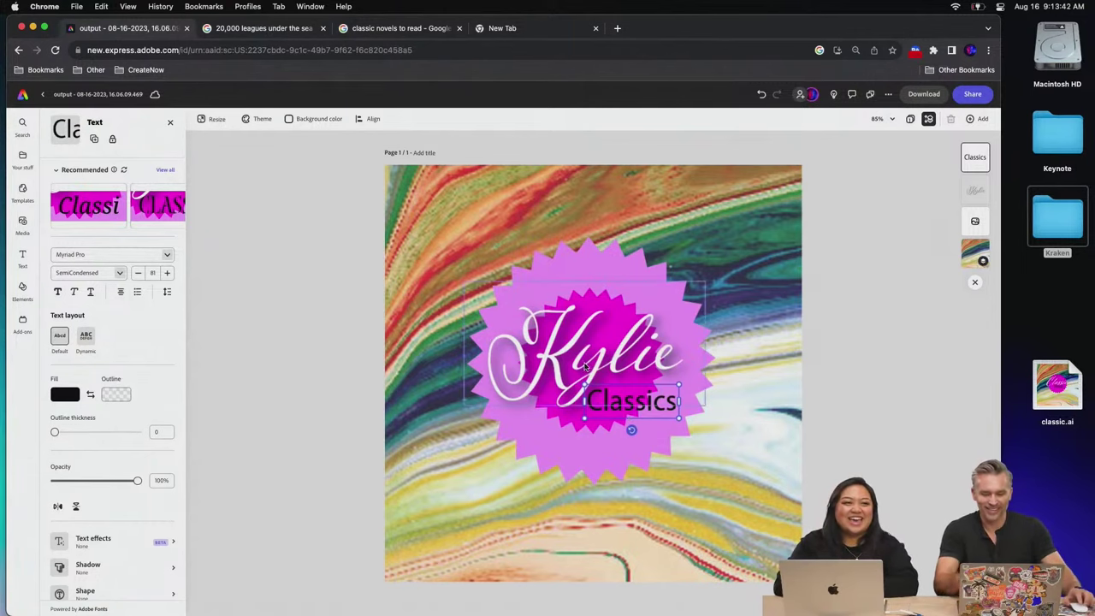
{"action": "left_click", "coordinate": [357, 310]}
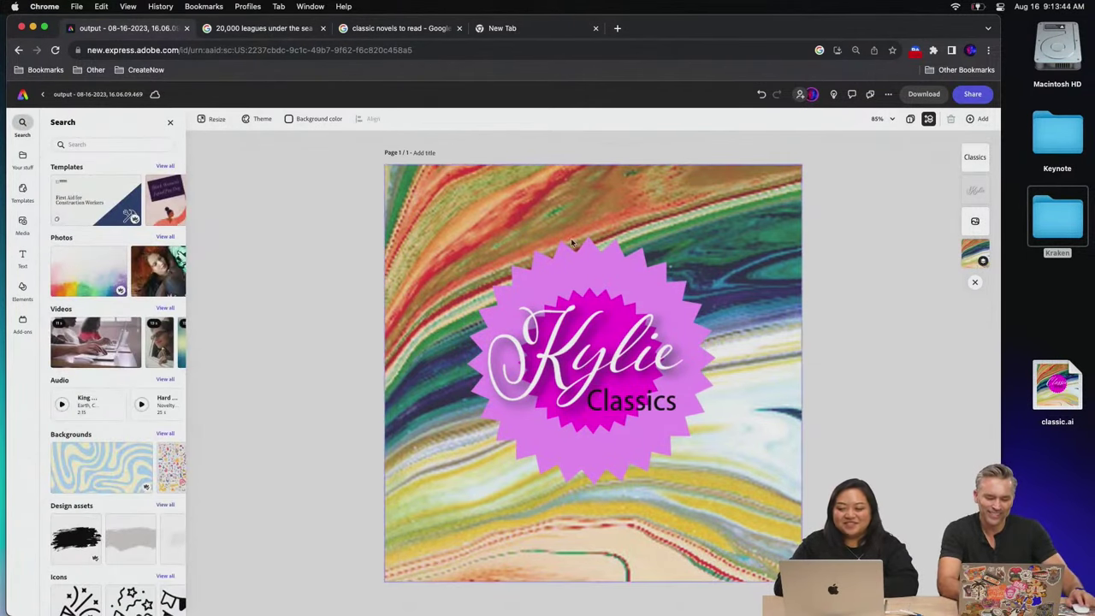
Select the starburst and widen the browser window to cover the exposed desktop
{"action": "left_click", "coordinate": [588, 278]}
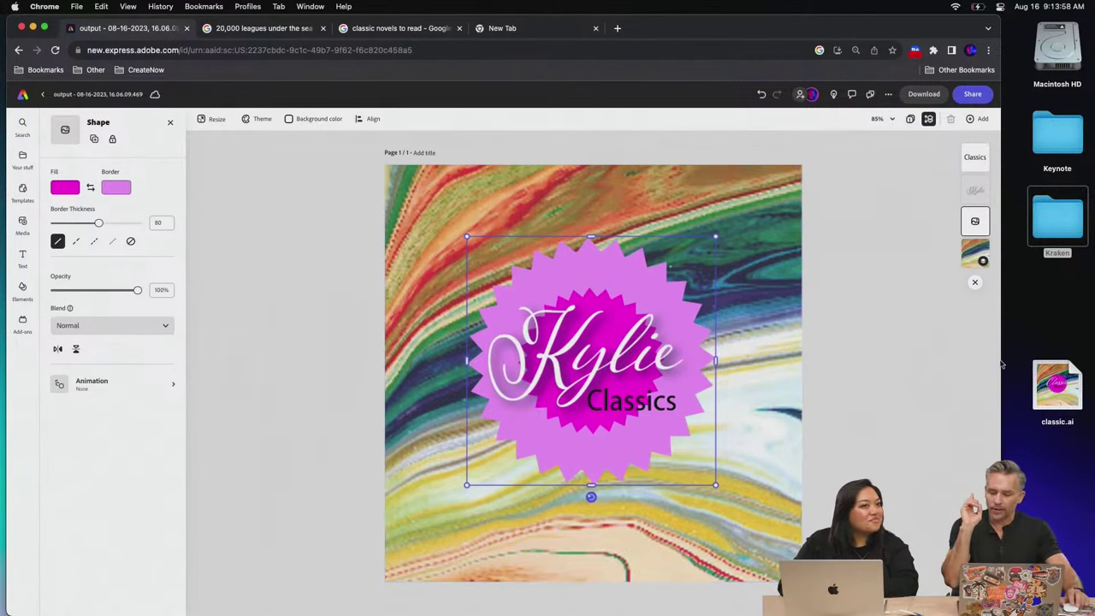
{"action": "left_click", "coordinate": [1065, 387]}
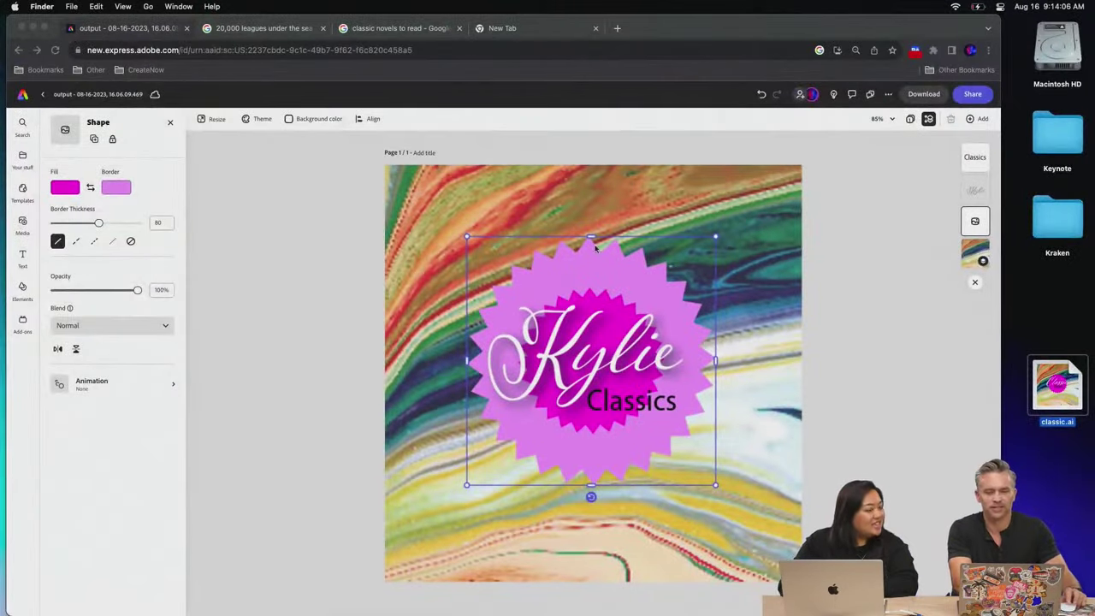
{"action": "left_click", "coordinate": [254, 299]}
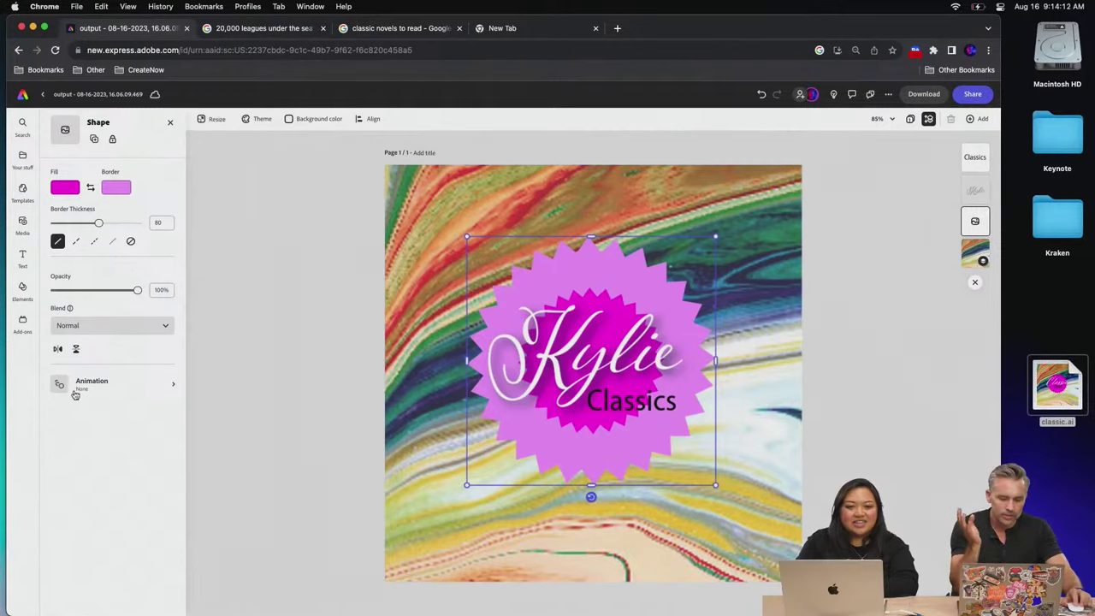
{"action": "left_click", "coordinate": [1005, 180]}
{"action": "left_click", "coordinate": [1001, 155]}
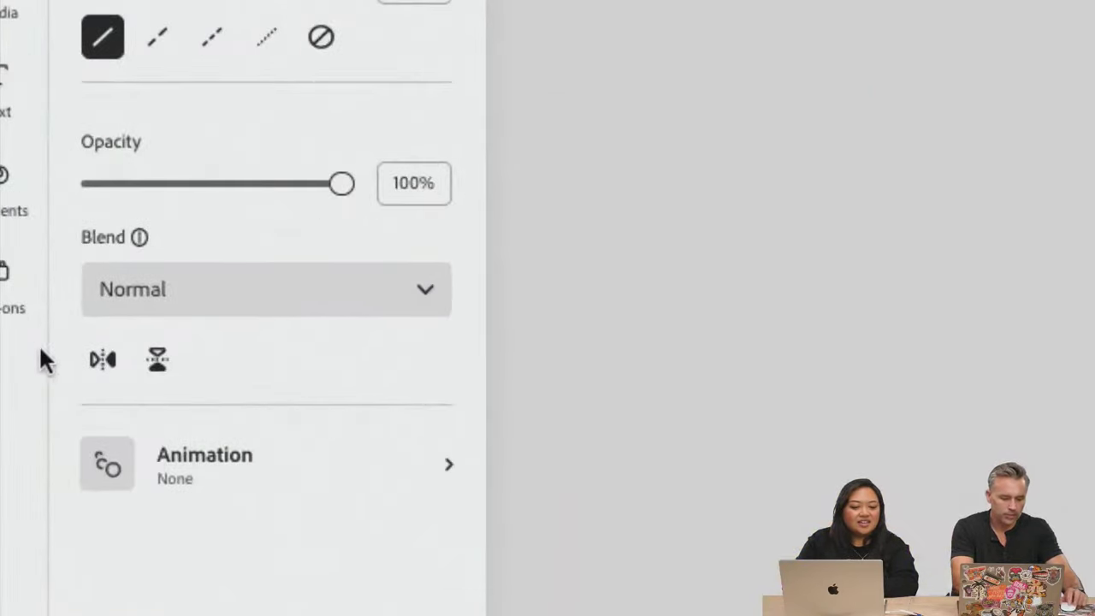
Apply the Shrink entrance animation to the starburst
{"action": "left_click", "coordinate": [188, 462]}
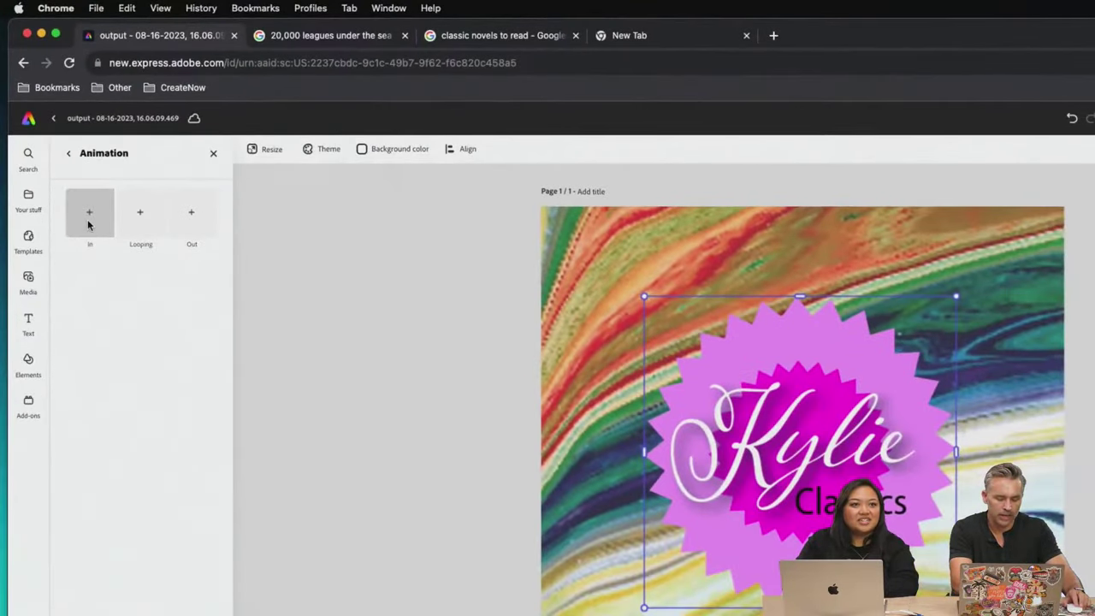
{"action": "left_click", "coordinate": [89, 224]}
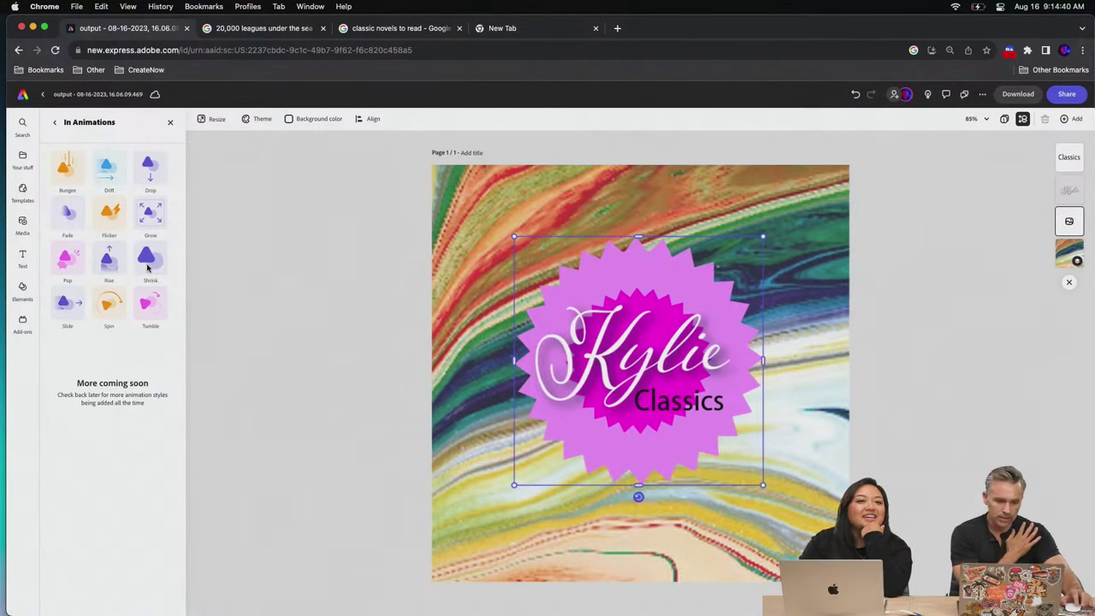
{"action": "left_click", "coordinate": [138, 308]}
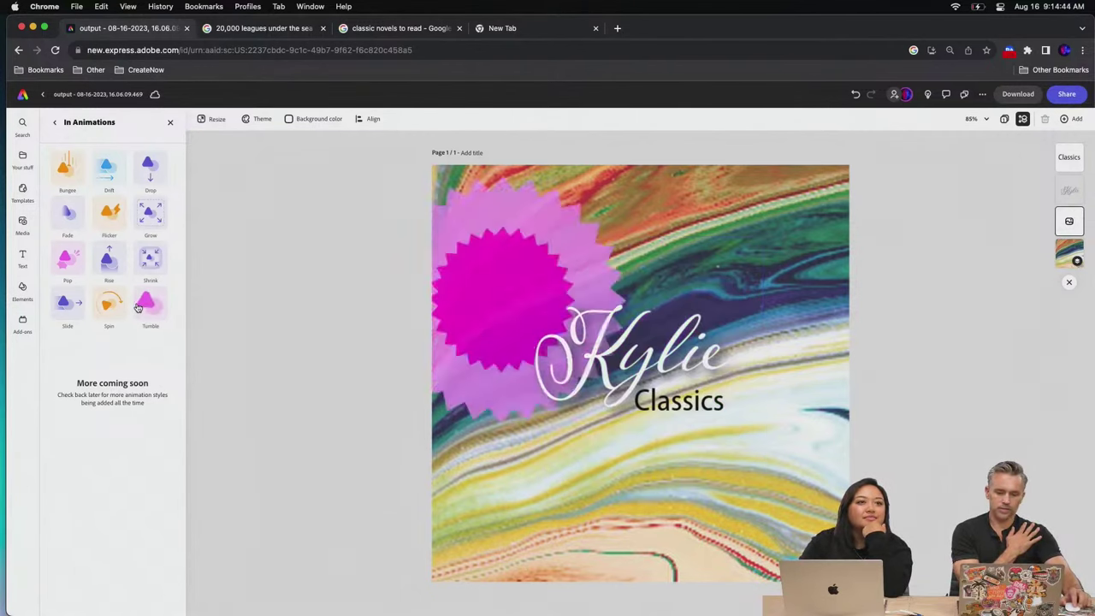
{"action": "left_click", "coordinate": [150, 261]}
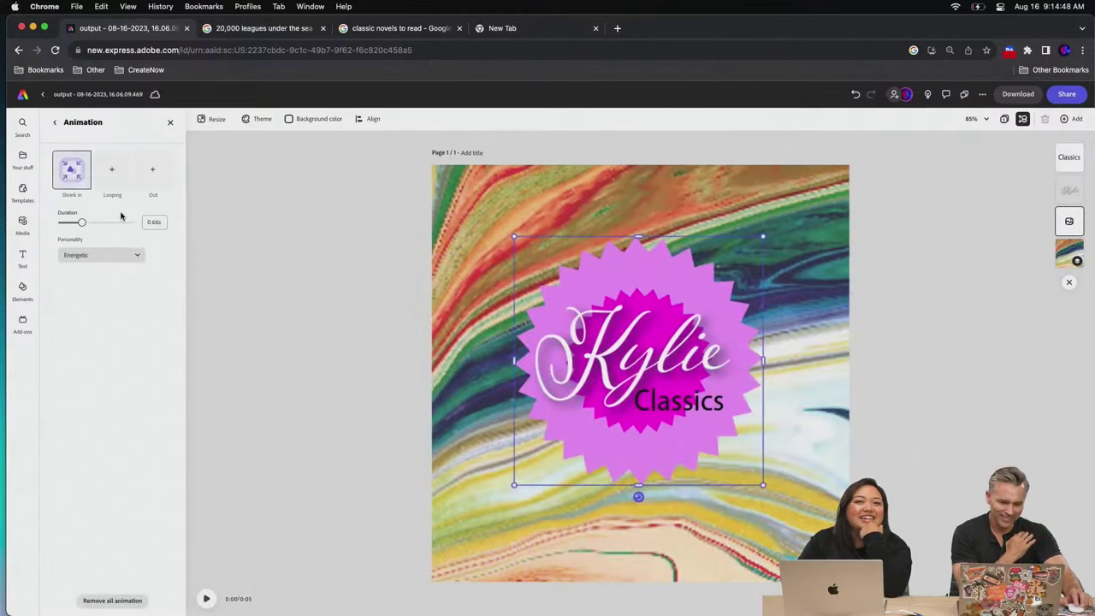
Add a looping Spin animation to the starburst with the Energetic personality and an intensity of 8
{"action": "left_click", "coordinate": [112, 170]}
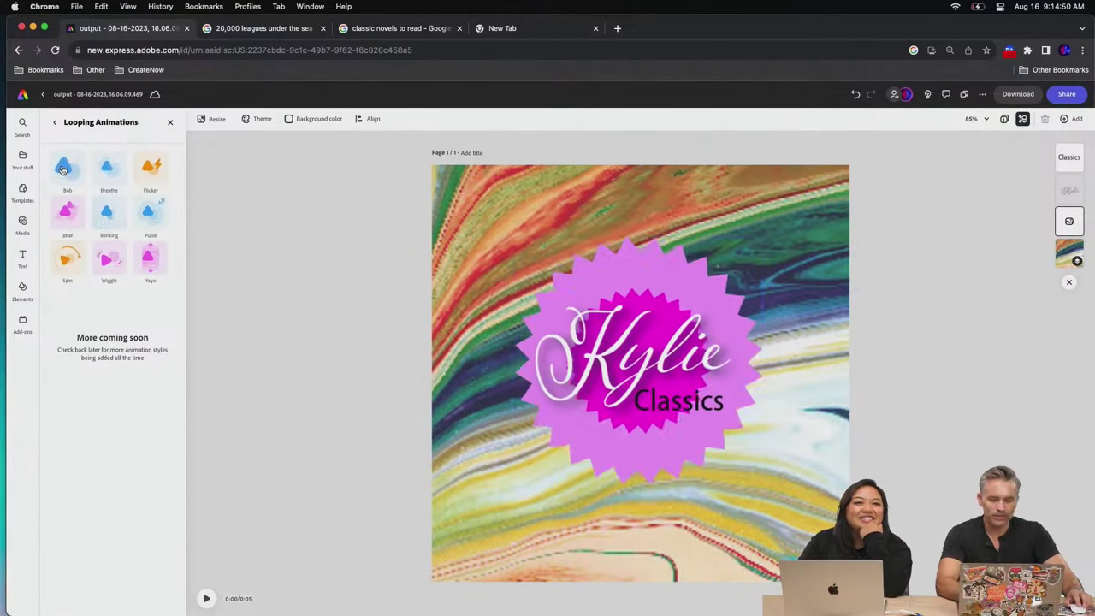
{"action": "left_click", "coordinate": [69, 266]}
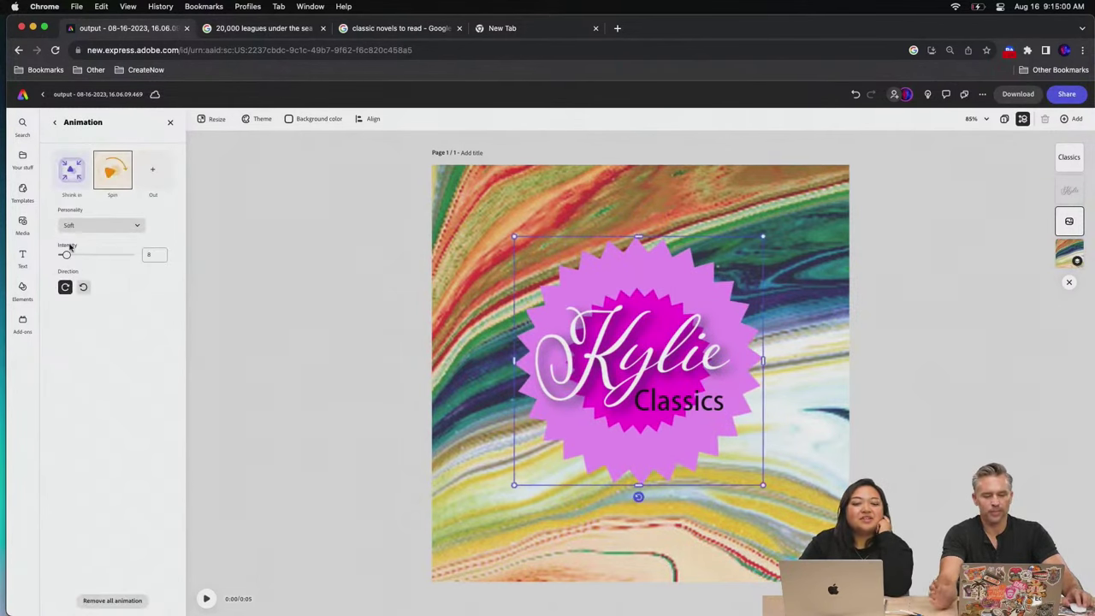
{"action": "mouse_move", "coordinate": [67, 257]}
{"action": "left_mouse_down"}
{"action": "mouse_move", "coordinate": [161, 257]}
{"action": "mouse_move", "coordinate": [60, 257]}
{"action": "left_mouse_up"}
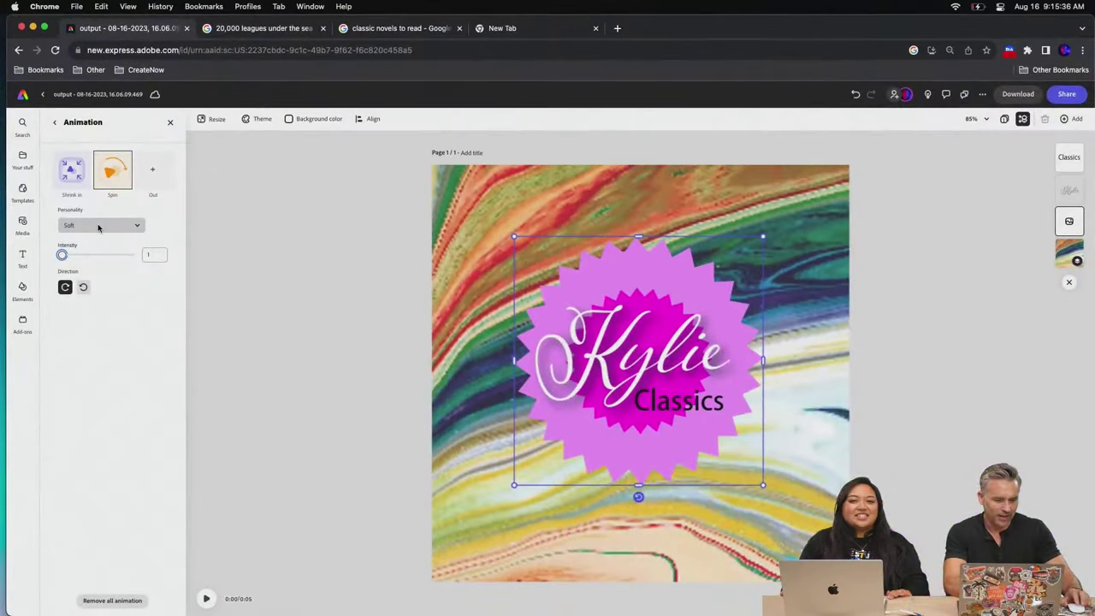
{"action": "left_click", "coordinate": [98, 226]}
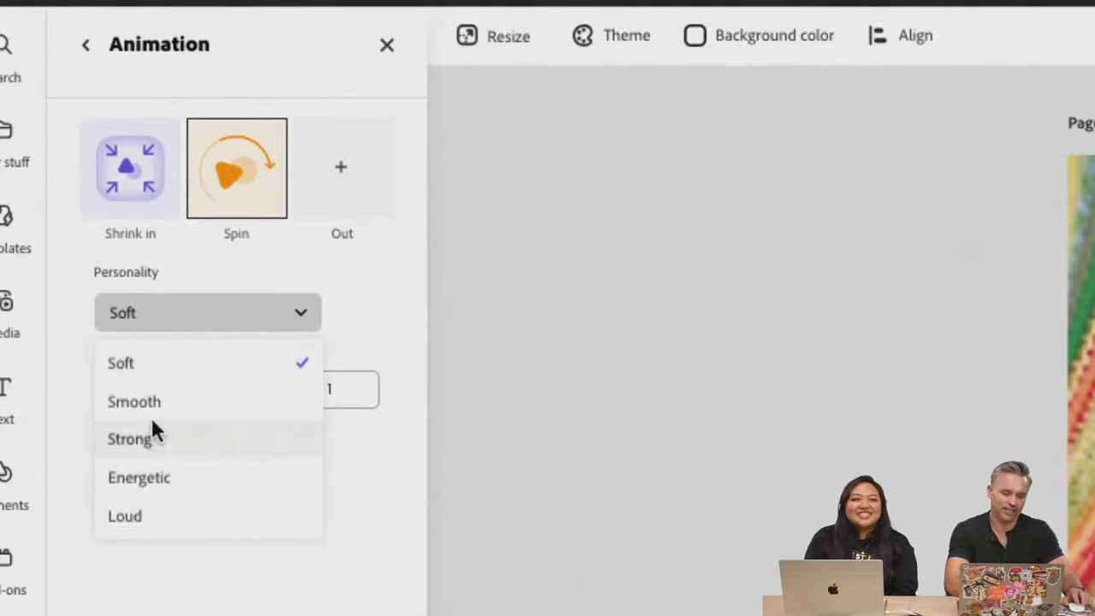
{"action": "left_click", "coordinate": [148, 479]}
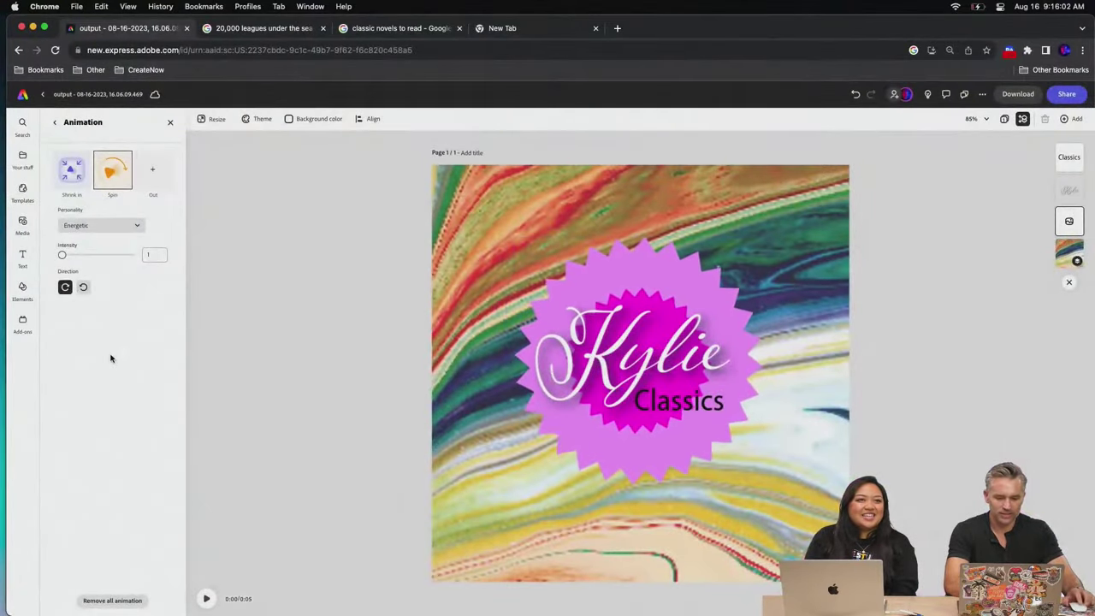
{"action": "left_click_drag", "start_coordinate": [62, 255], "coordinate": [70, 257]}
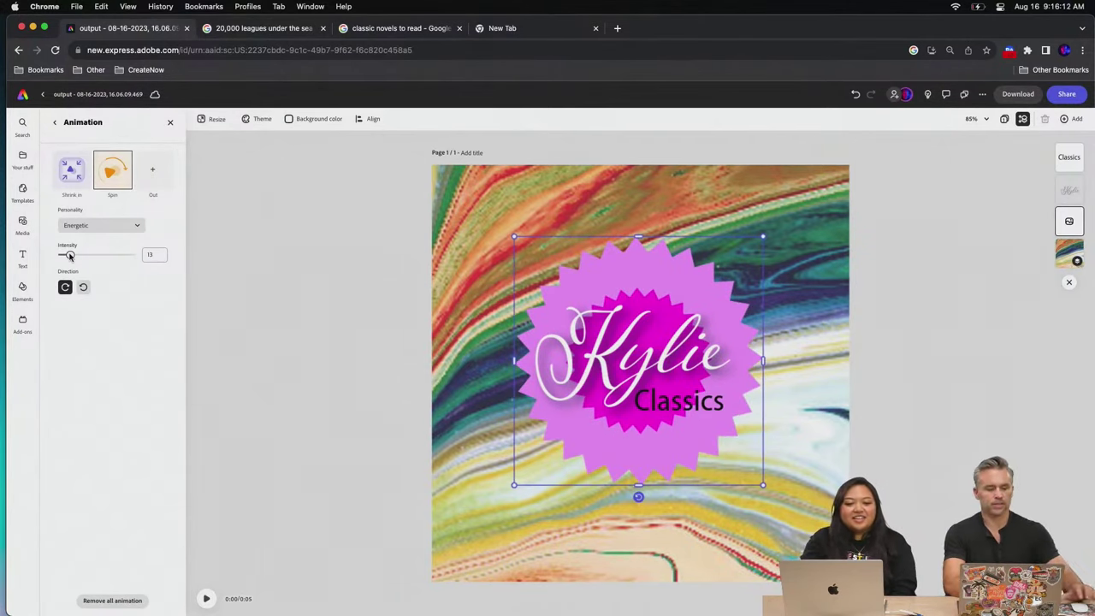
{"action": "mouse_move", "coordinate": [73, 255]}
{"action": "left_mouse_down"}
{"action": "mouse_move", "coordinate": [51, 261]}
{"action": "mouse_move", "coordinate": [65, 258]}
{"action": "left_mouse_up"}
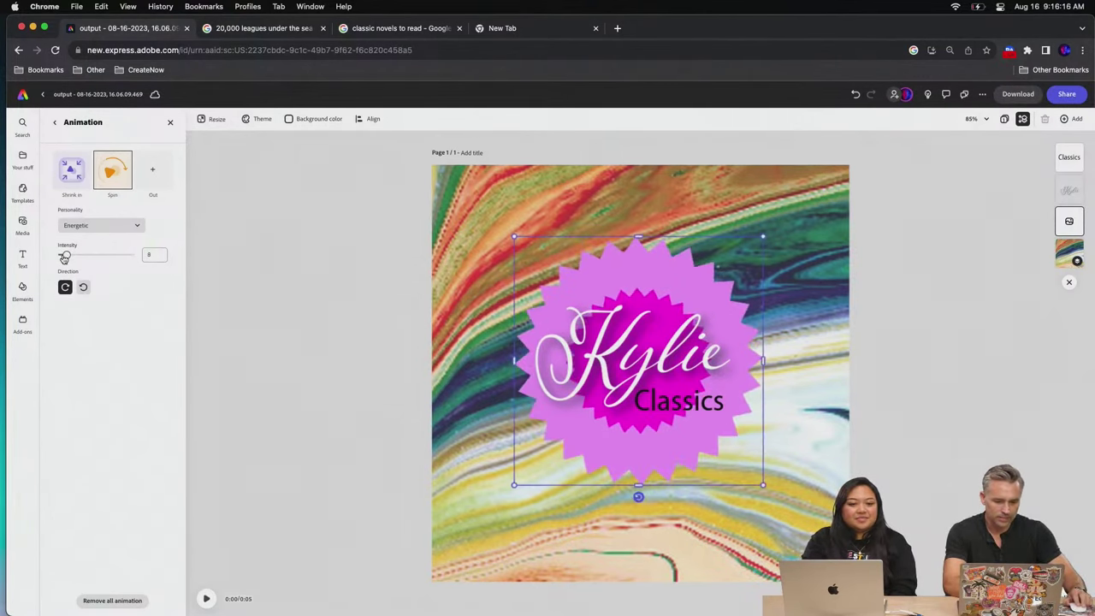
Change the fill of the "Classics" text to white
{"action": "left_click", "coordinate": [621, 364]}
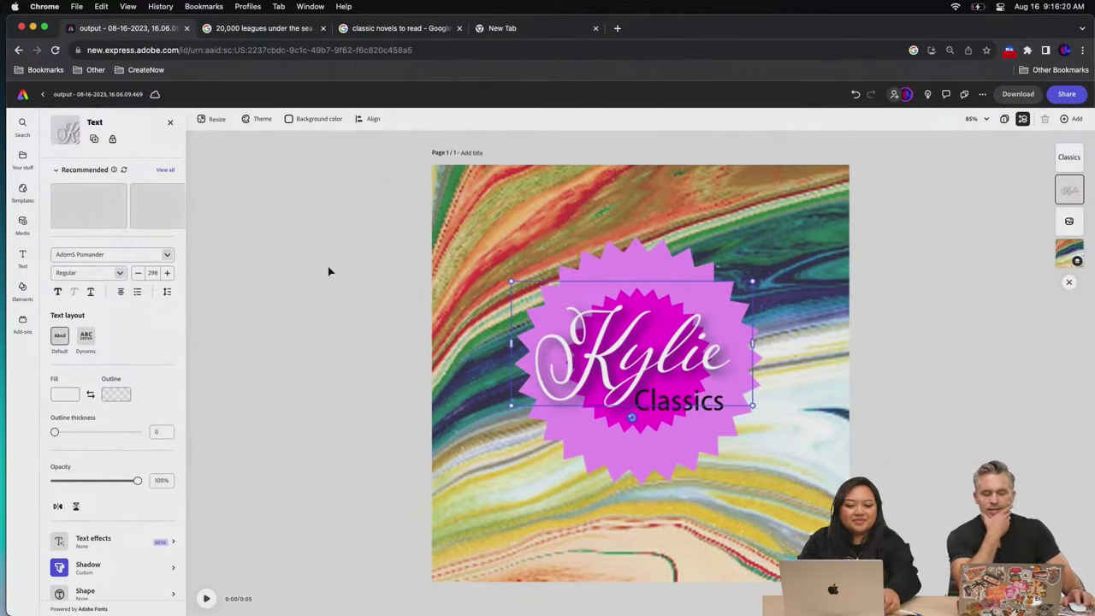
{"action": "left_click", "coordinate": [675, 413]}
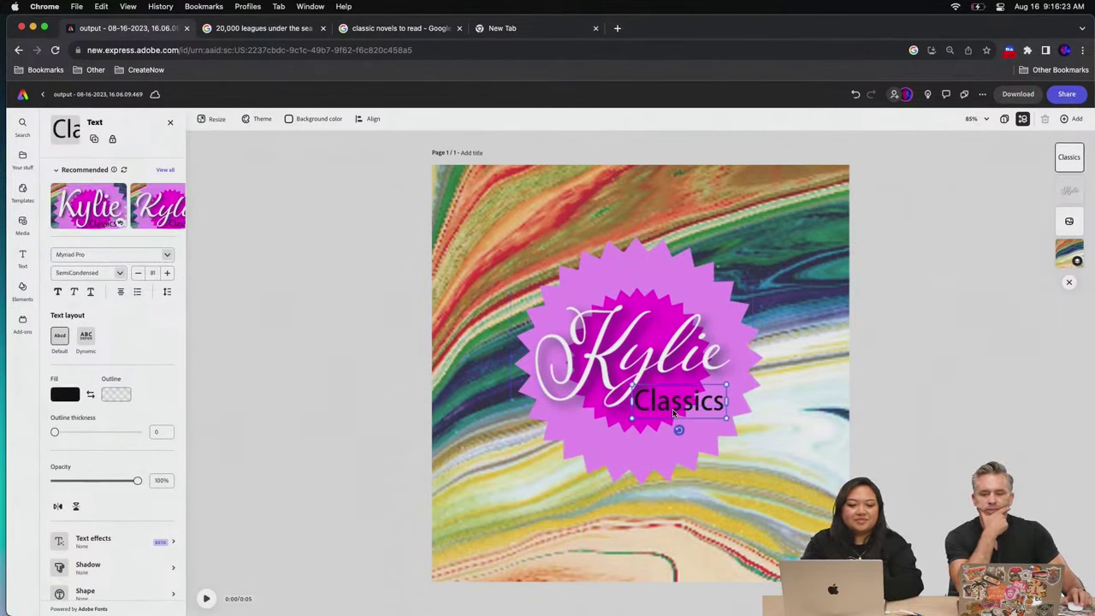
{"action": "left_click", "coordinate": [65, 398]}
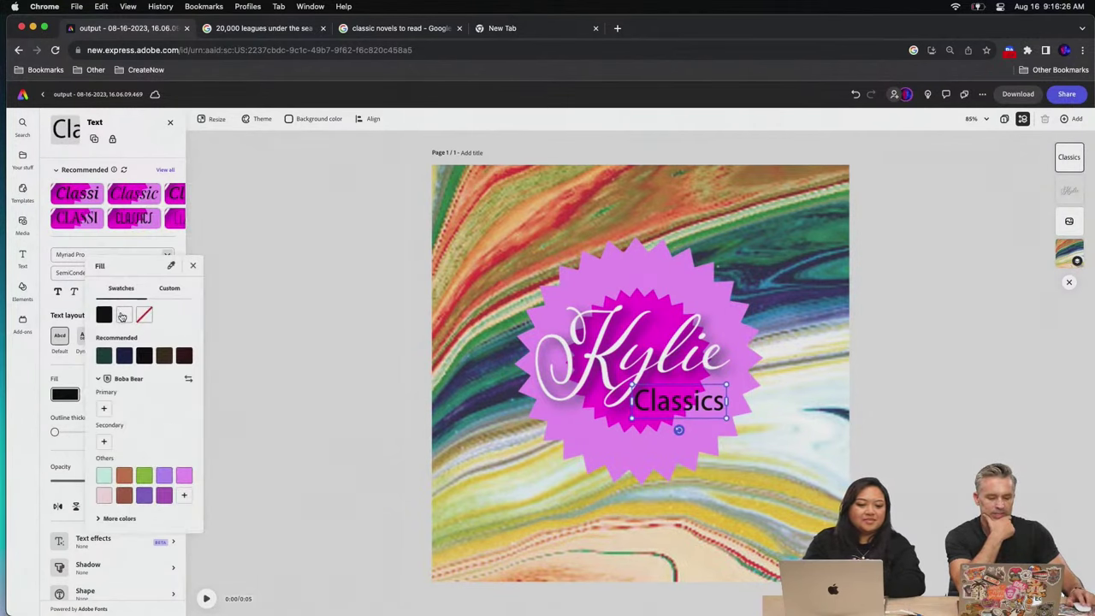
{"action": "left_click", "coordinate": [124, 315]}
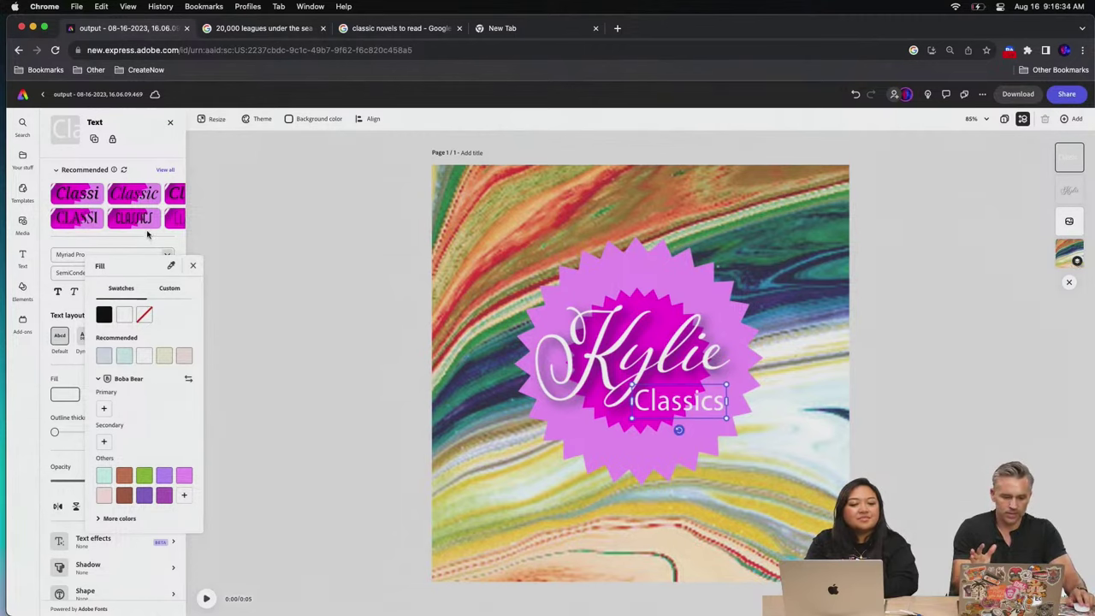
{"action": "left_click", "coordinate": [65, 395]}
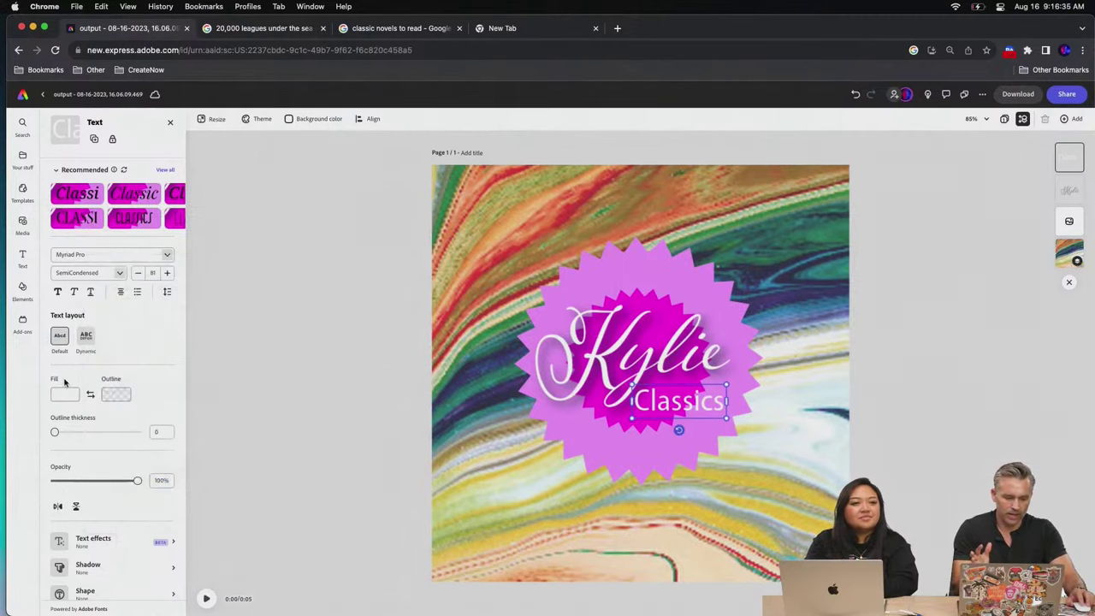
Give the "Classics" text a Classic shadow in the magenta-purple swatch of the Boba Bear brand
{"action": "left_click", "coordinate": [89, 567]}
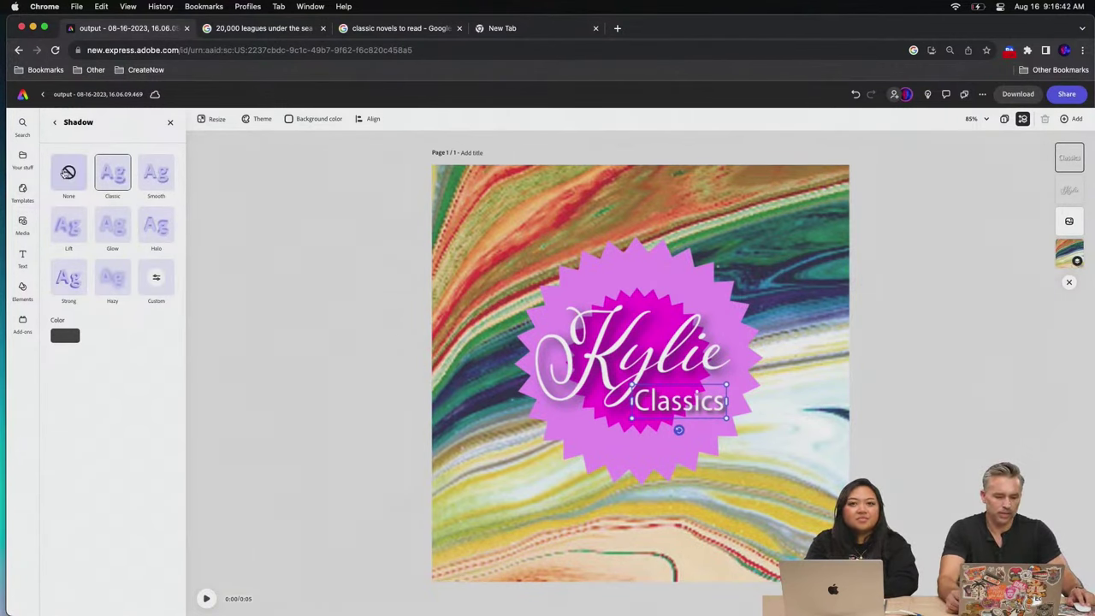
{"action": "left_click", "coordinate": [69, 173]}
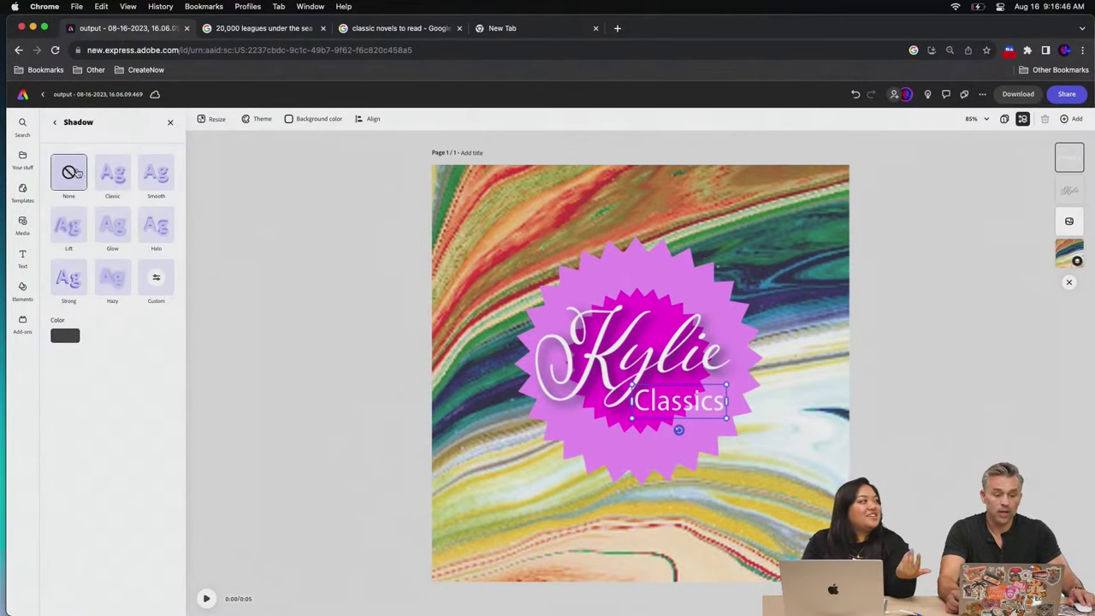
{"action": "left_click", "coordinate": [109, 175]}
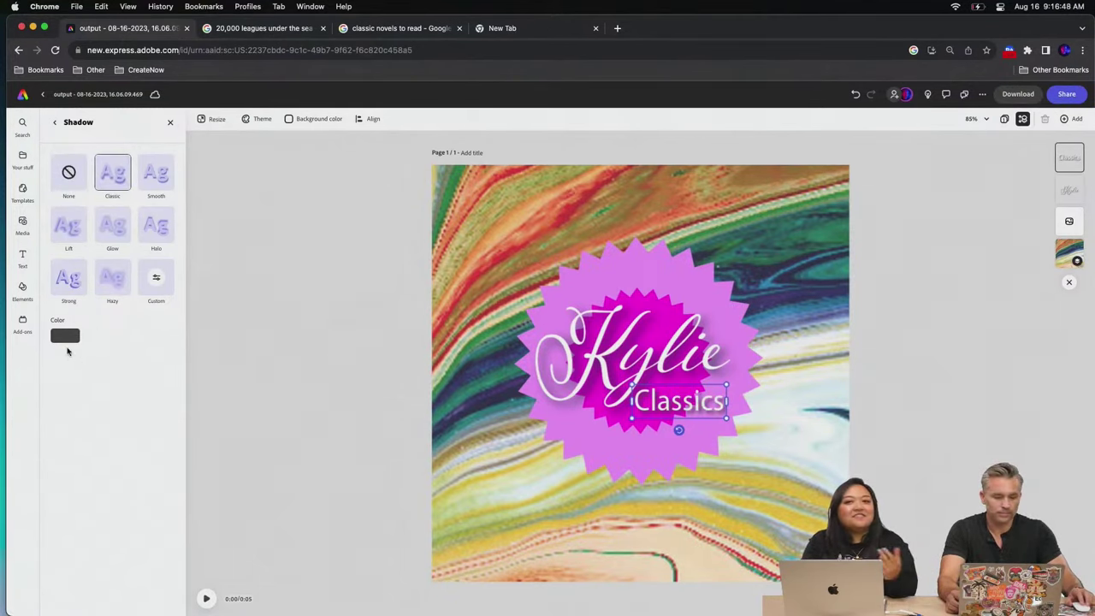
{"action": "left_click", "coordinate": [64, 339]}
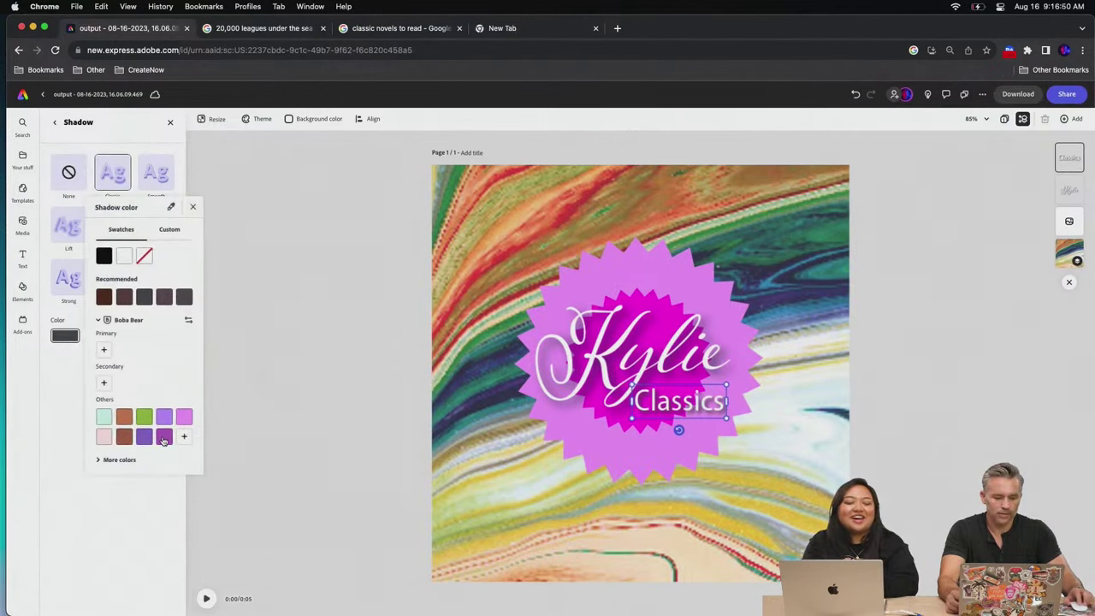
{"action": "left_click", "coordinate": [162, 438]}
{"action": "left_click", "coordinate": [172, 540]}
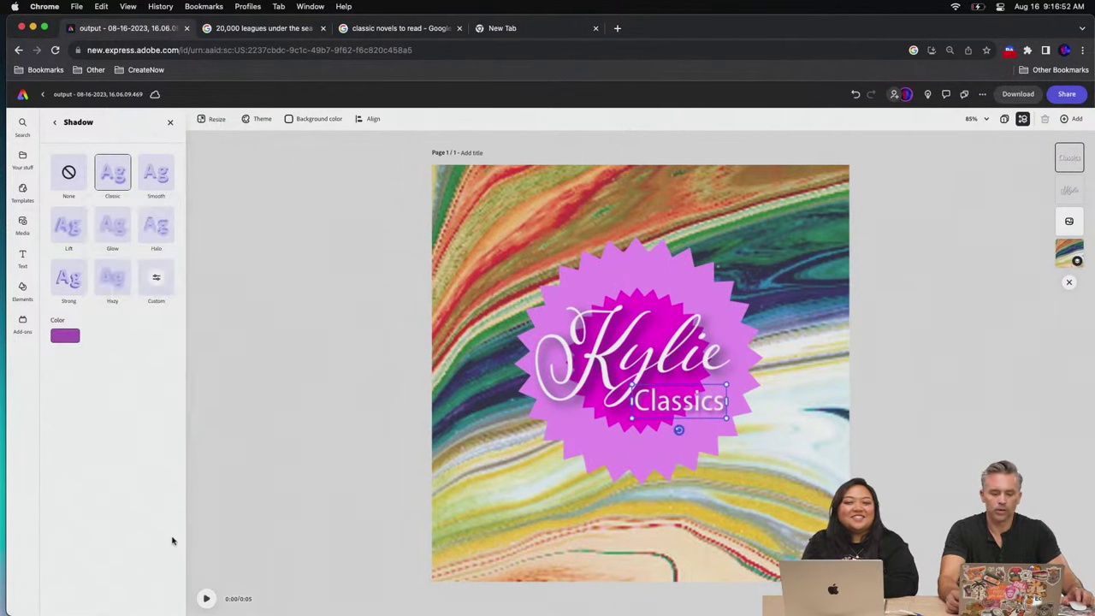
{"action": "scroll", "coordinate": [604, 394], "scroll_direction": "up", "scroll_amount": 5}
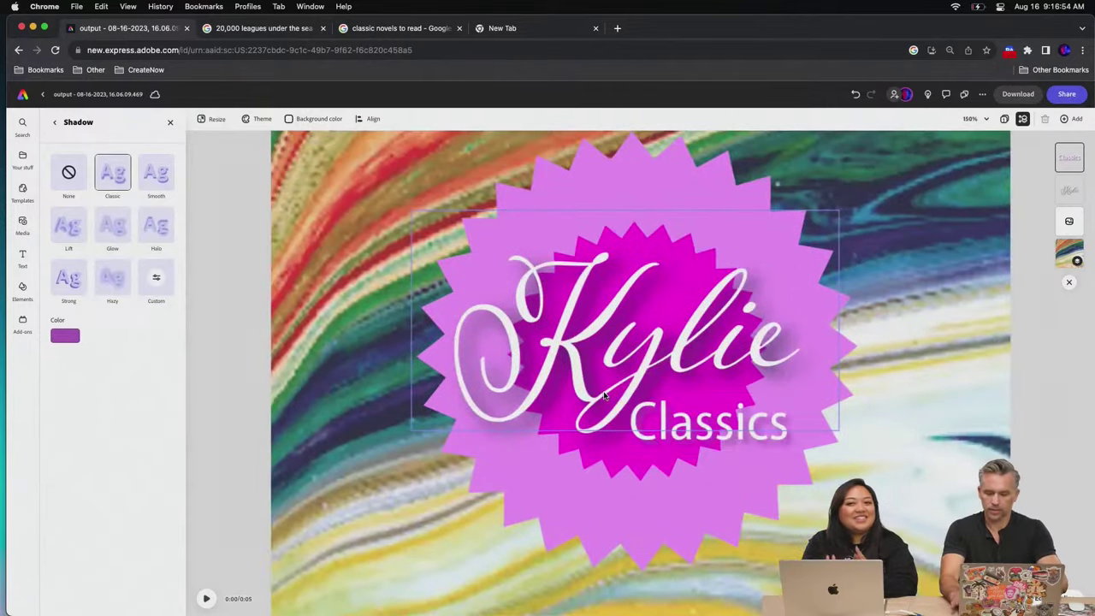
{"action": "left_click", "coordinate": [221, 223]}
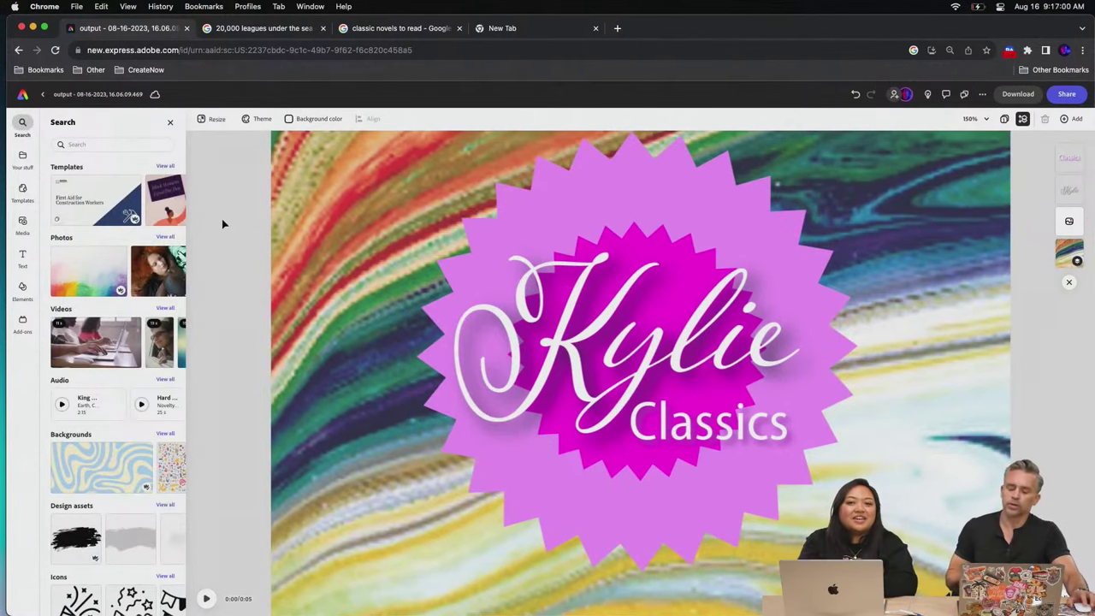
Switch the "Classics" text to a Custom shadow based on the Glow preset, with an angle of 32
{"action": "left_click", "coordinate": [702, 423]}
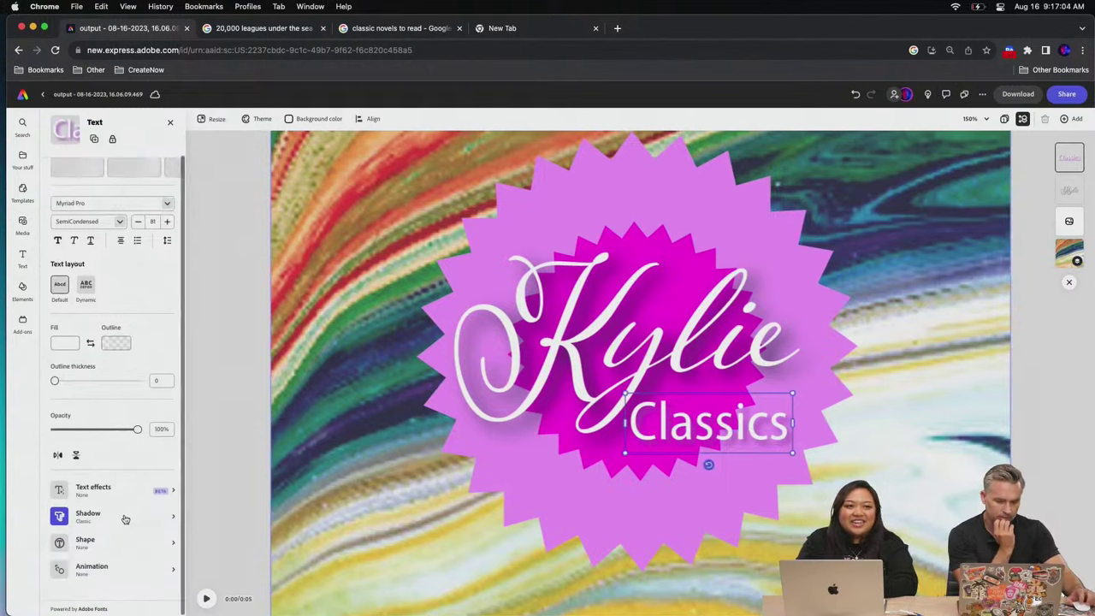
{"action": "left_click", "coordinate": [115, 518]}
{"action": "left_click", "coordinate": [112, 225]}
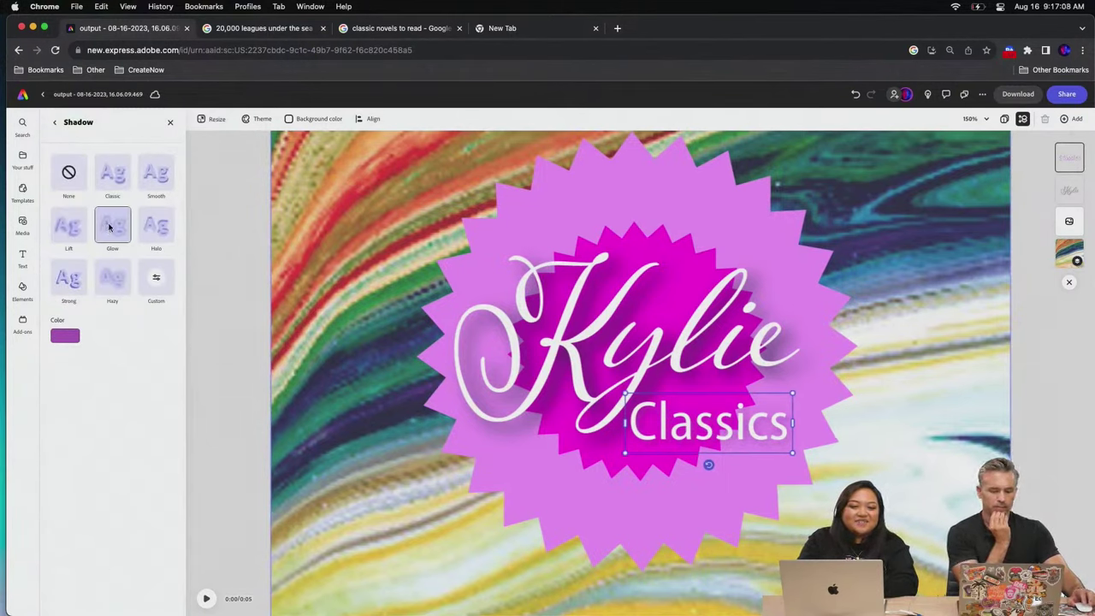
{"action": "left_click", "coordinate": [156, 277]}
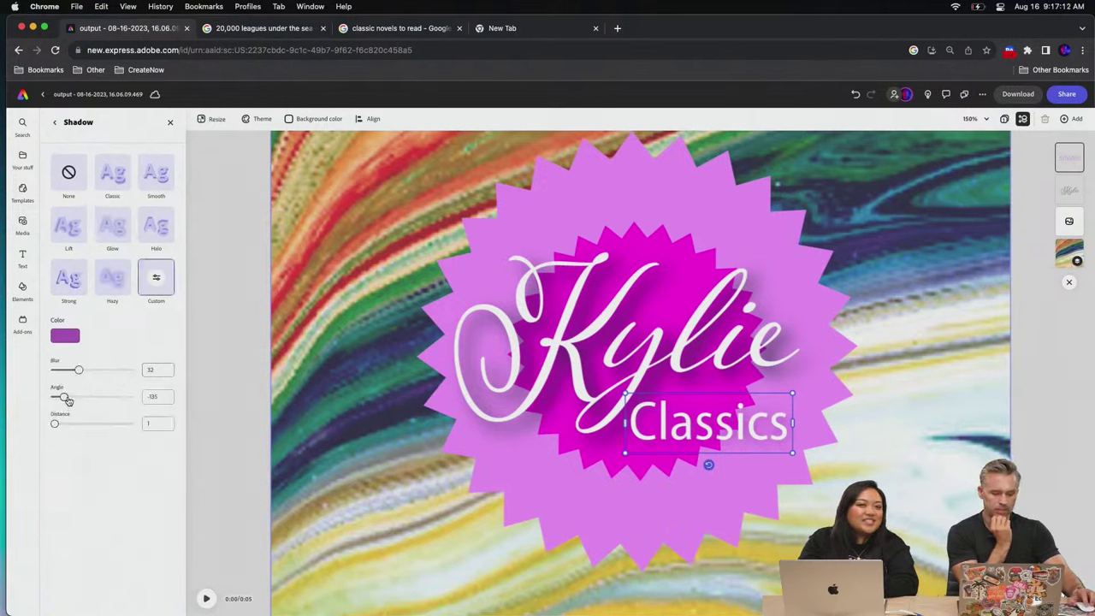
{"action": "left_click_drag", "start_coordinate": [69, 401], "coordinate": [99, 397]}
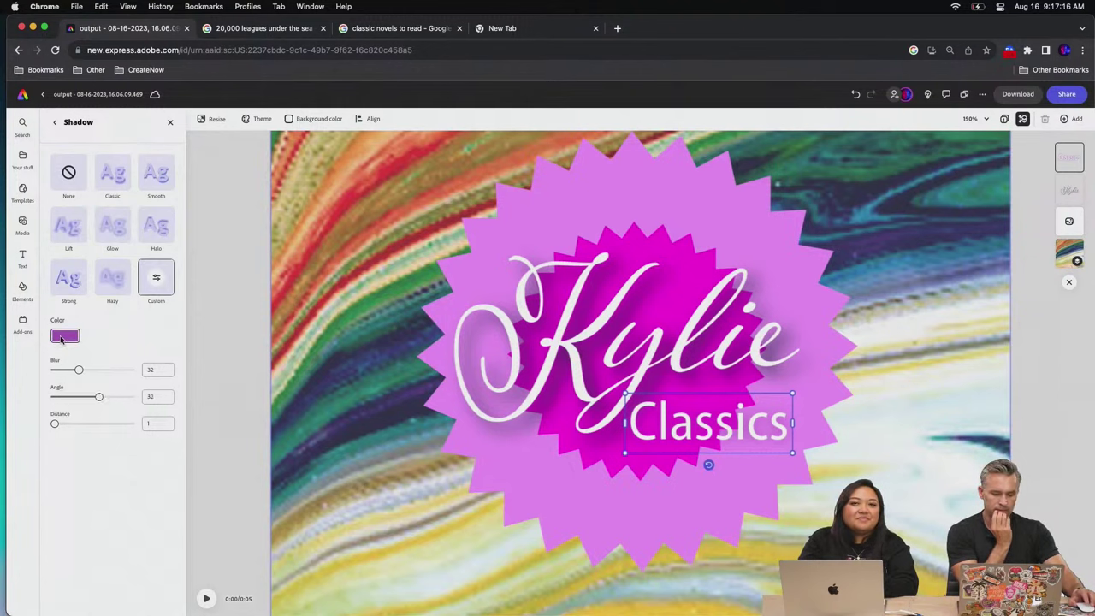
Change the shadow color of the "Classics" text to the blue-purple swatch of the Boba Bear brand
{"action": "left_click", "coordinate": [68, 338]}
{"action": "left_click", "coordinate": [164, 297]}
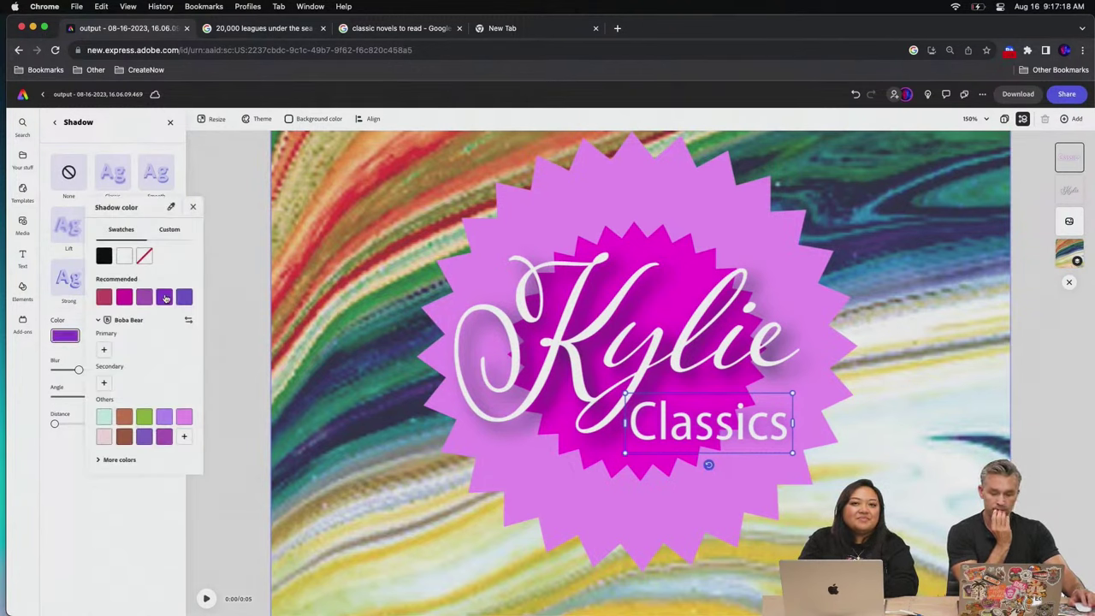
{"action": "left_click", "coordinate": [143, 437]}
{"action": "left_click", "coordinate": [114, 519]}
{"action": "left_click", "coordinate": [52, 125]}
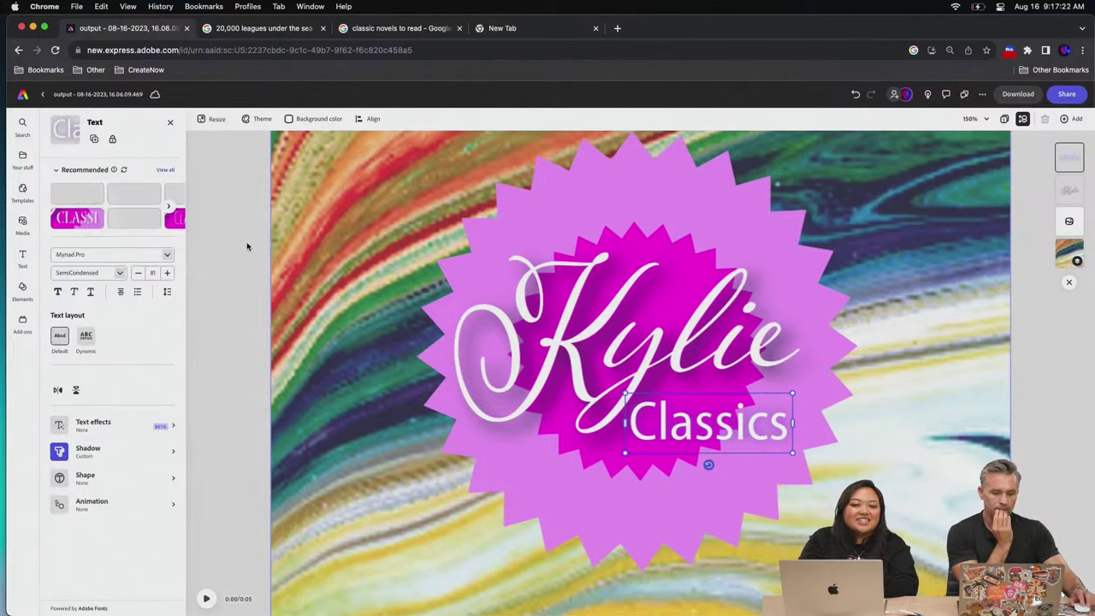
{"action": "left_click", "coordinate": [215, 300]}
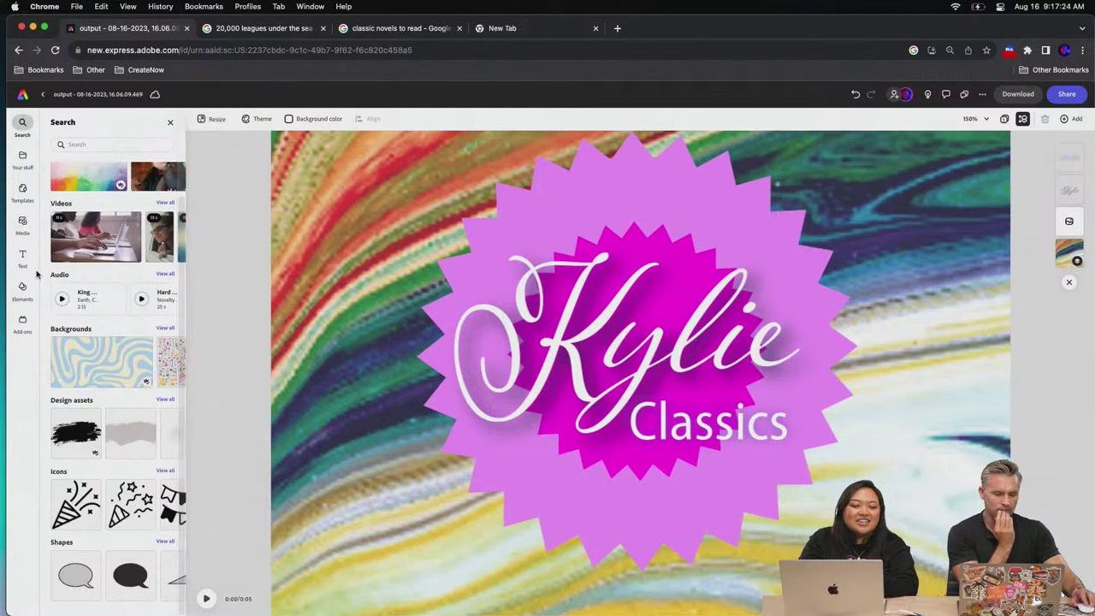
Open the design in the Color Blindness Simulator add-on's external previewer and compare it with the Achromatopsia simulation
{"action": "left_click", "coordinate": [22, 322]}
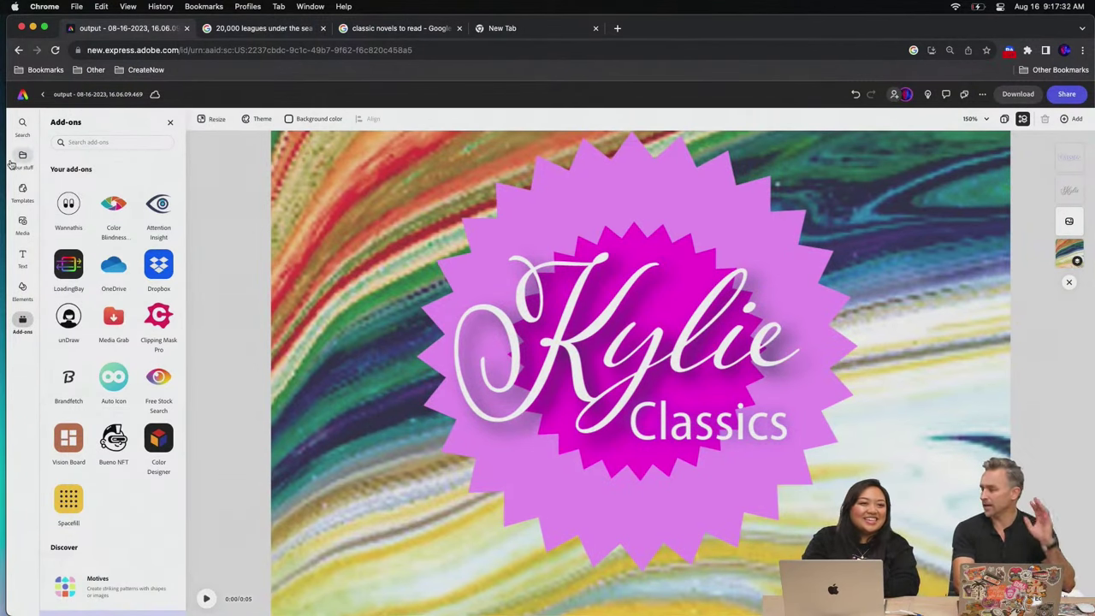
{"action": "mouse_move", "coordinate": [11, 163]}
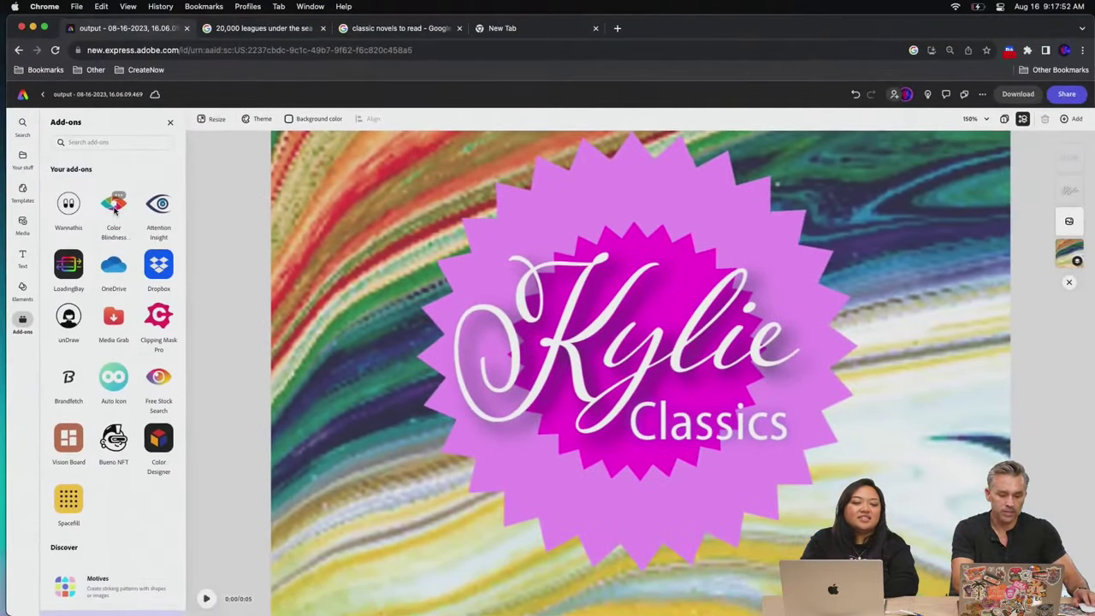
{"action": "left_click", "coordinate": [121, 178]}
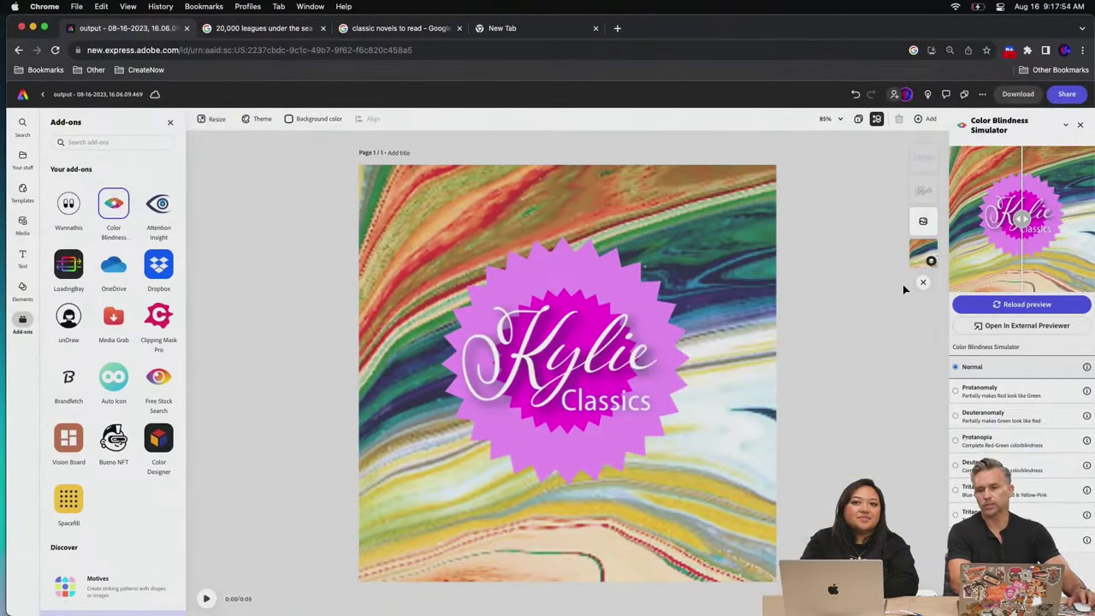
{"action": "left_click", "coordinate": [1011, 330]}
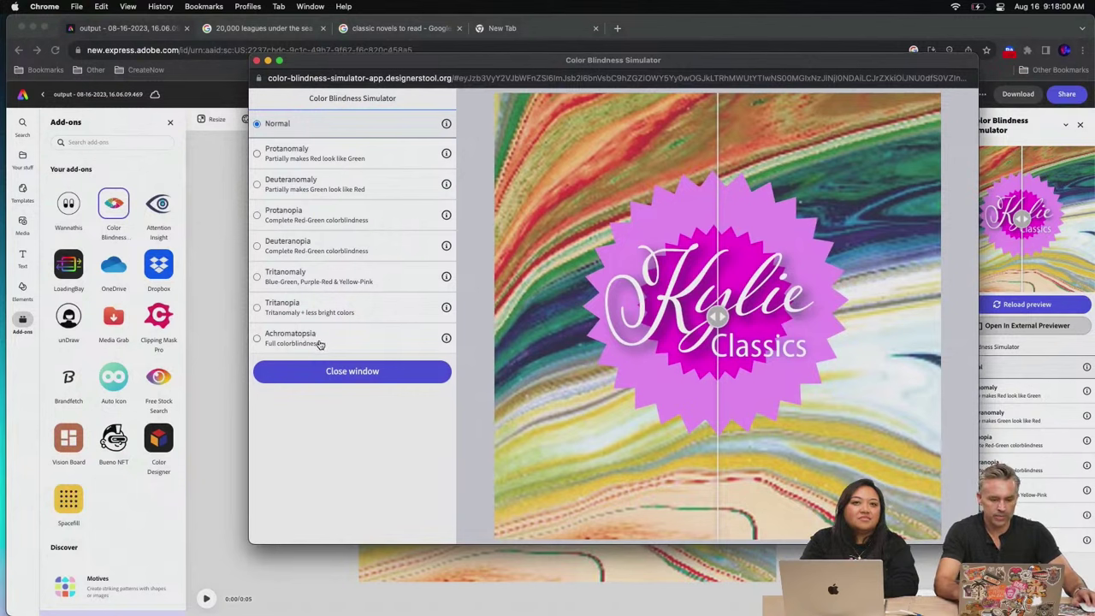
{"action": "left_click", "coordinate": [345, 344]}
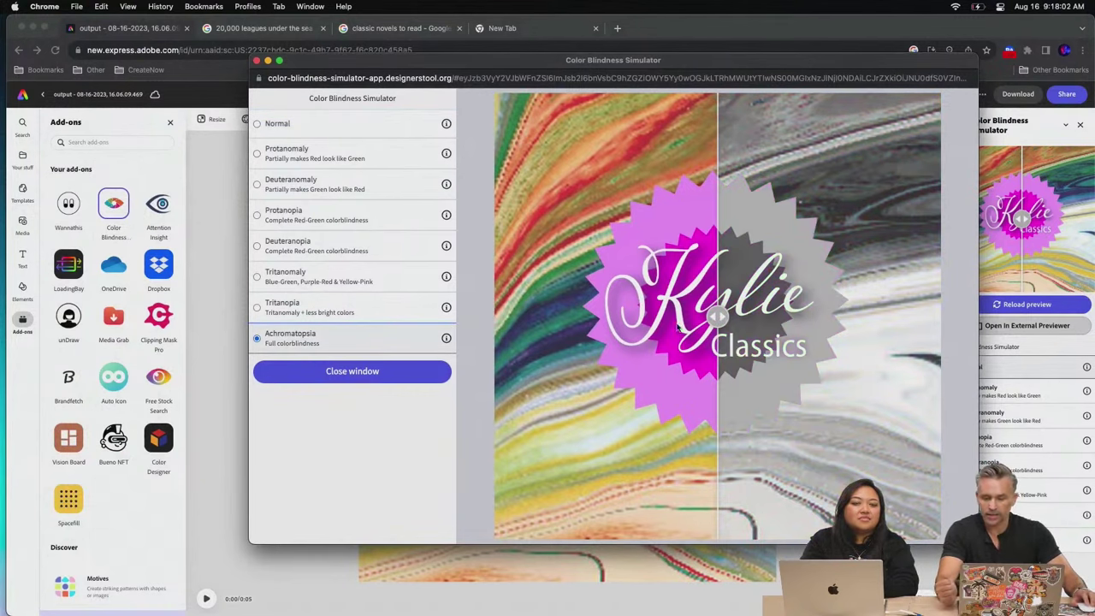
{"action": "mouse_move", "coordinate": [717, 316]}
{"action": "left_mouse_down"}
{"action": "mouse_move", "coordinate": [545, 318]}
{"action": "mouse_move", "coordinate": [884, 317]}
{"action": "mouse_move", "coordinate": [594, 316]}
{"action": "mouse_move", "coordinate": [480, 332]}
{"action": "mouse_move", "coordinate": [730, 332]}
{"action": "left_mouse_up"}
Compare the original design with its Tritanopia and Tritanomaly simulations using the before/after divider
{"action": "left_click", "coordinate": [317, 306]}
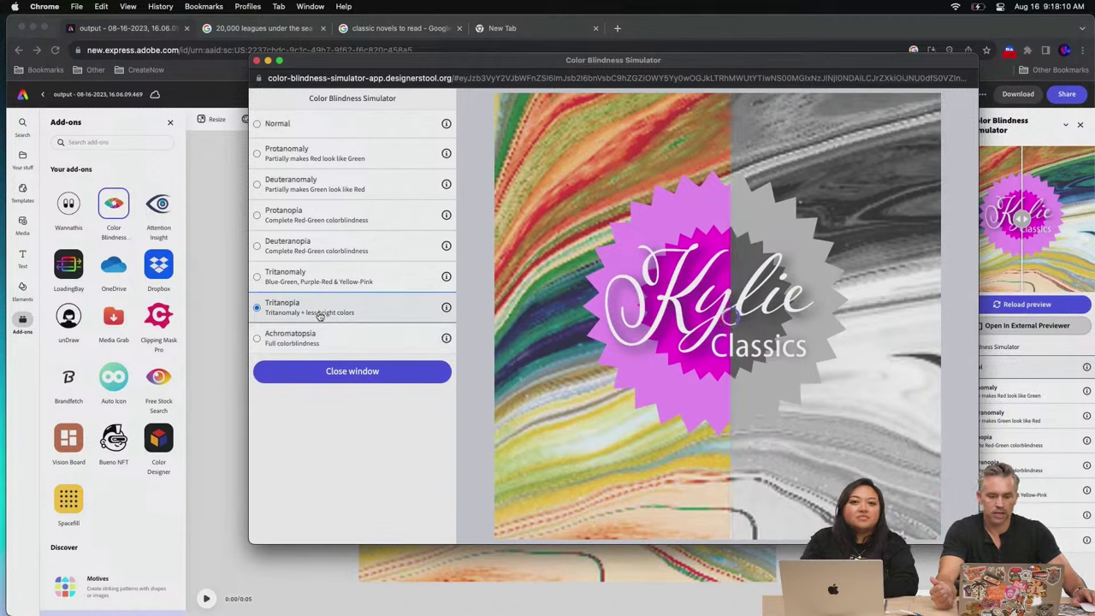
{"action": "left_click_drag", "start_coordinate": [730, 315], "coordinate": [563, 316]}
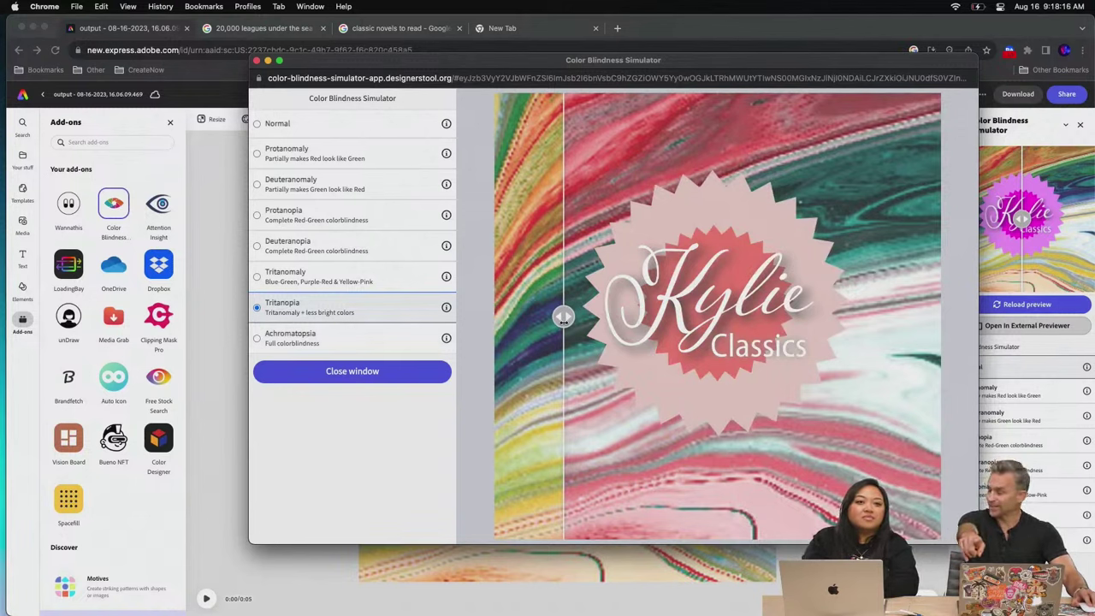
{"action": "left_click_drag", "start_coordinate": [563, 317], "coordinate": [585, 339]}
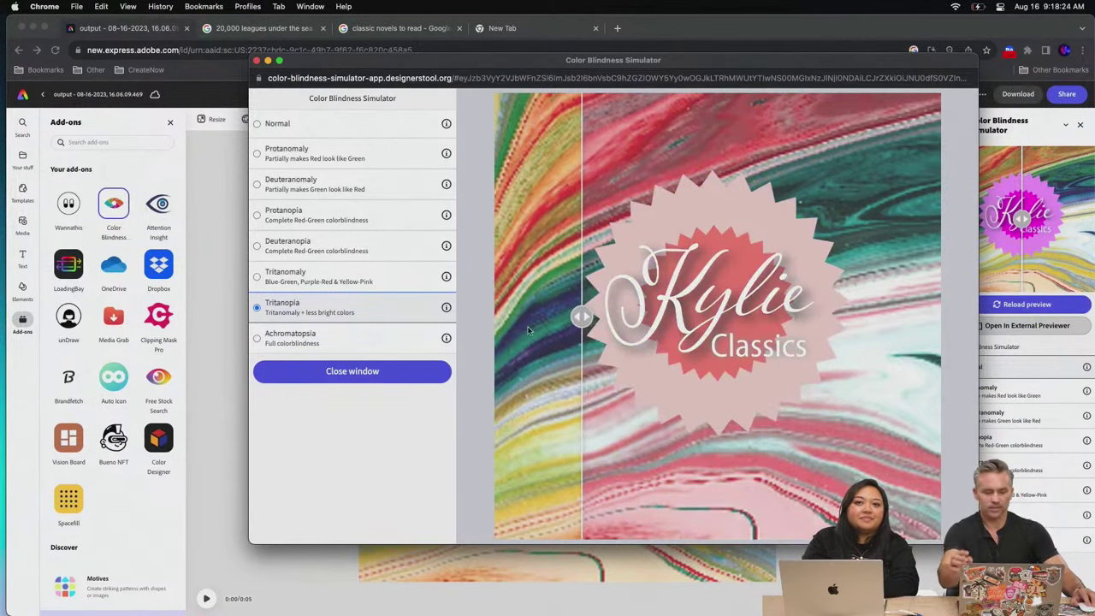
{"action": "left_click", "coordinate": [352, 282]}
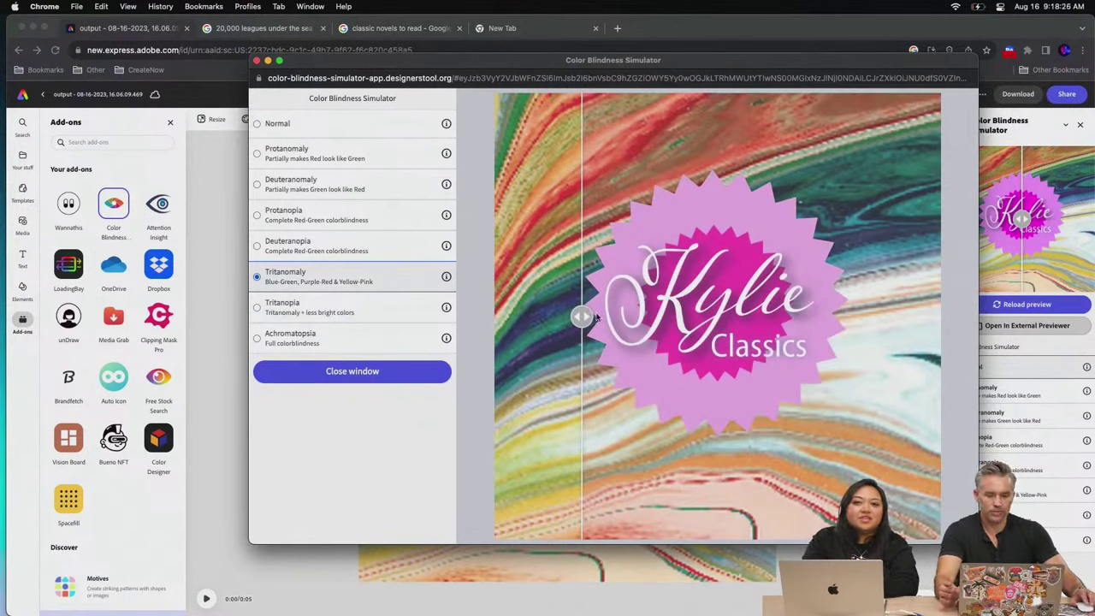
{"action": "mouse_move", "coordinate": [580, 316]}
{"action": "left_mouse_down"}
{"action": "mouse_move", "coordinate": [831, 314]}
{"action": "mouse_move", "coordinate": [575, 317]}
{"action": "left_mouse_up"}
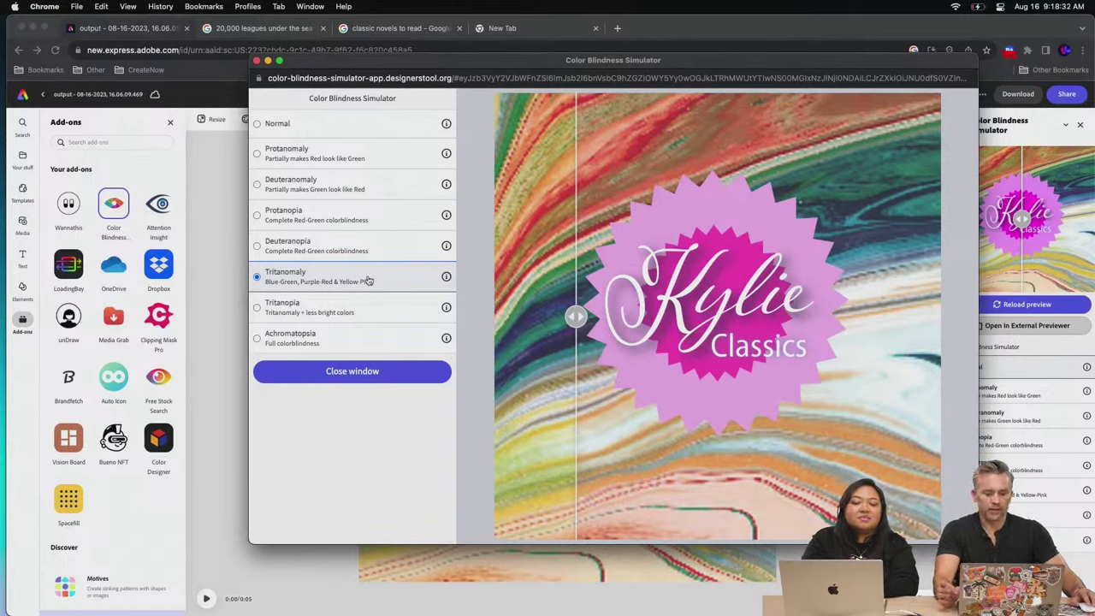
Compare the original design with its Deuteranopia and Protanopia simulations across the starburst
{"action": "left_click", "coordinate": [355, 249]}
{"action": "left_click_drag", "start_coordinate": [576, 317], "coordinate": [600, 317]}
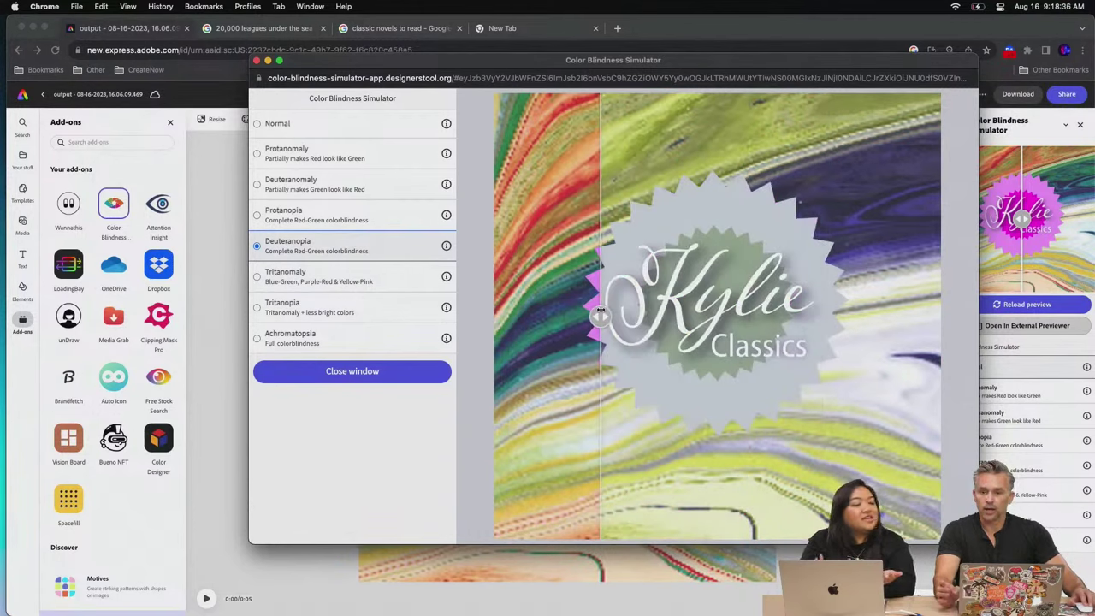
{"action": "left_click", "coordinate": [349, 220]}
{"action": "mouse_move", "coordinate": [599, 316]}
{"action": "left_mouse_down"}
{"action": "mouse_move", "coordinate": [848, 314]}
{"action": "mouse_move", "coordinate": [596, 315]}
{"action": "left_mouse_up"}
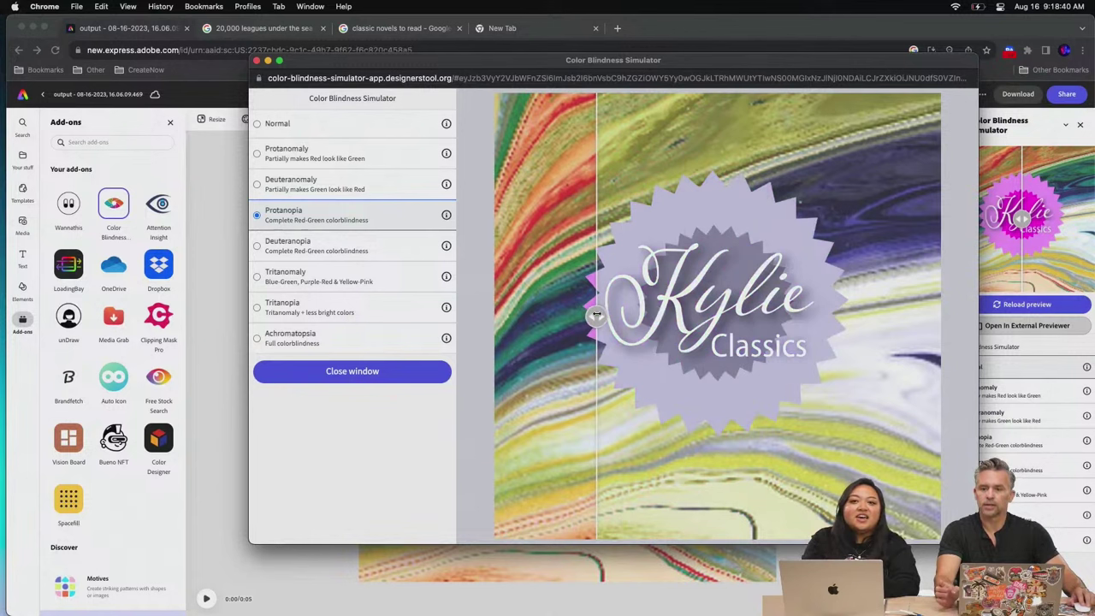
Compare the original design with its Deuteranomaly and Protanomaly simulations, and close the external previewer after returning to Normal
{"action": "left_click", "coordinate": [313, 190]}
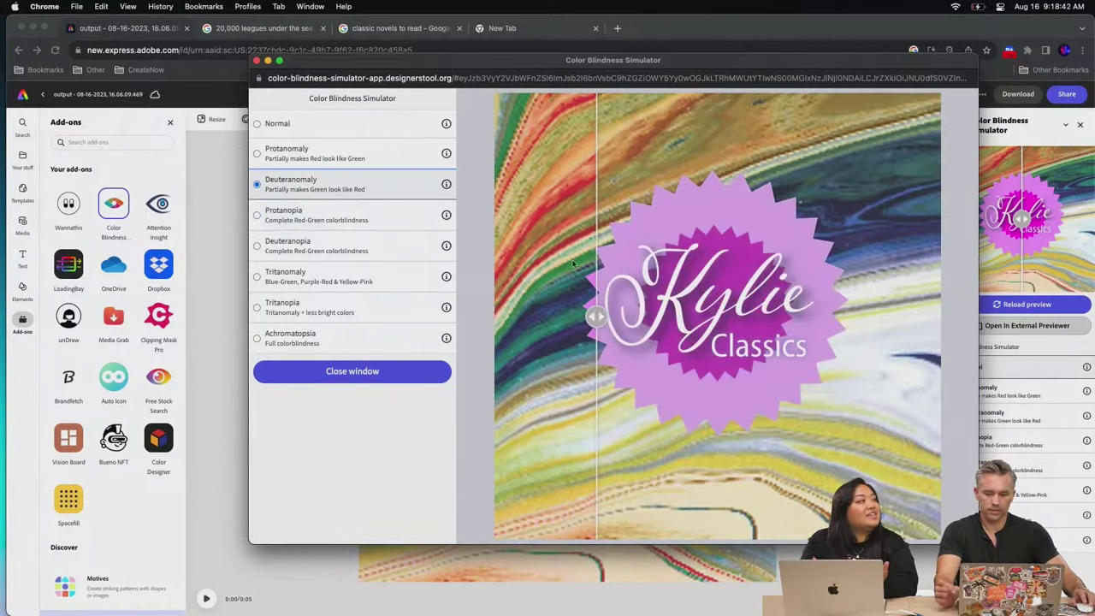
{"action": "left_click_drag", "start_coordinate": [595, 316], "coordinate": [733, 317]}
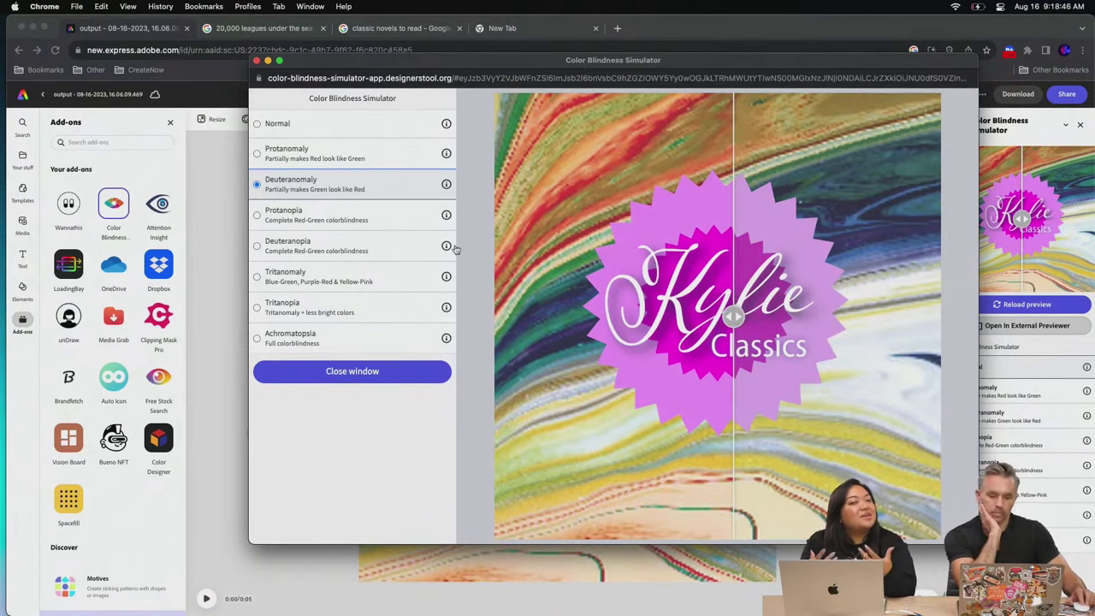
{"action": "left_click", "coordinate": [334, 156]}
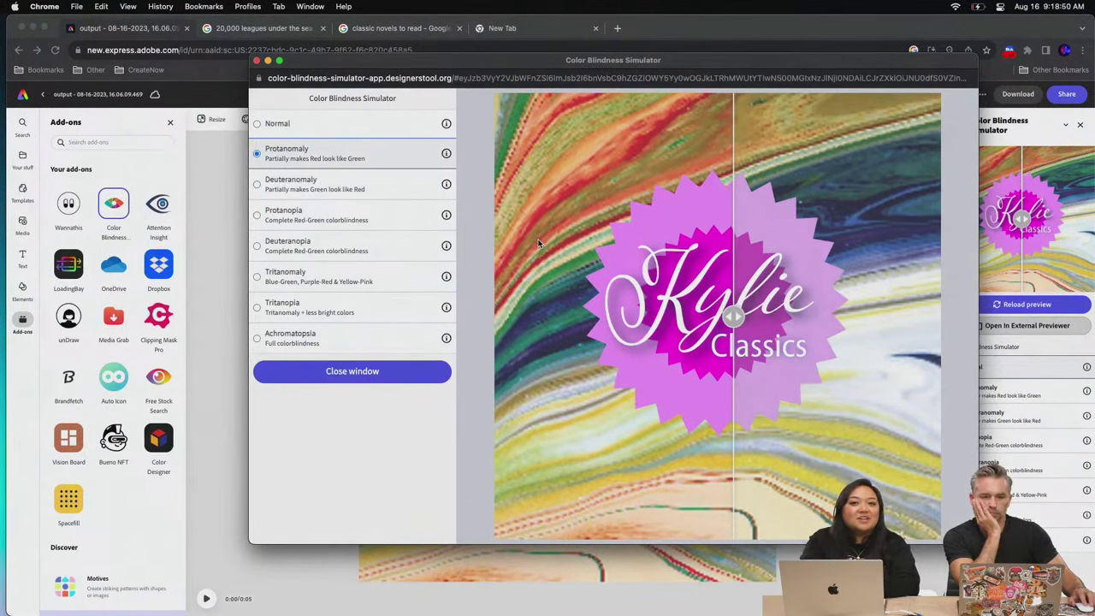
{"action": "left_click_drag", "start_coordinate": [733, 316], "coordinate": [854, 316]}
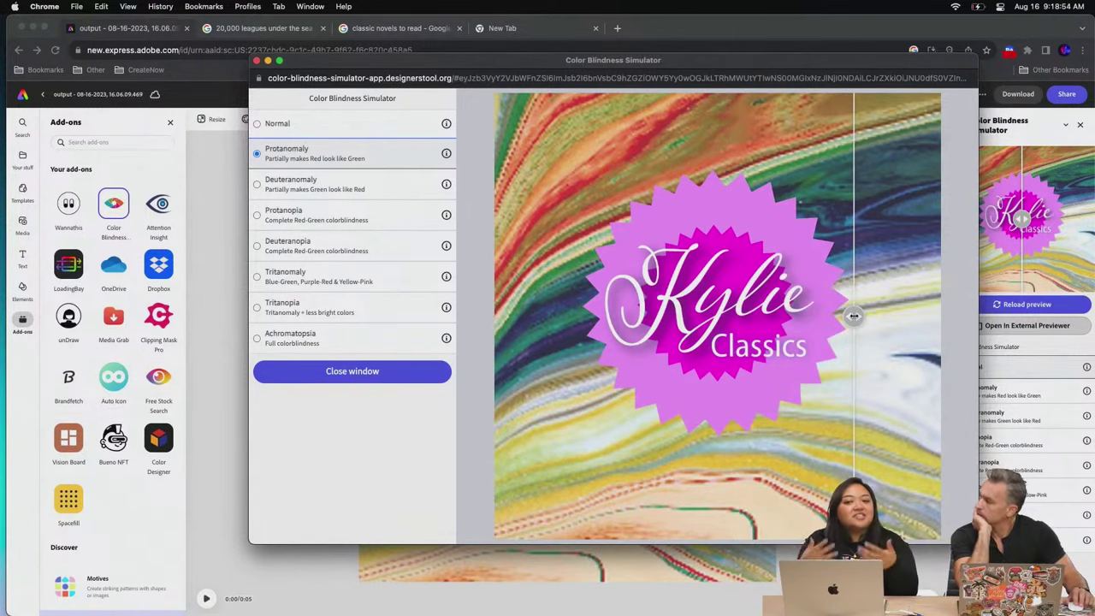
{"action": "left_click_drag", "start_coordinate": [853, 316], "coordinate": [703, 314]}
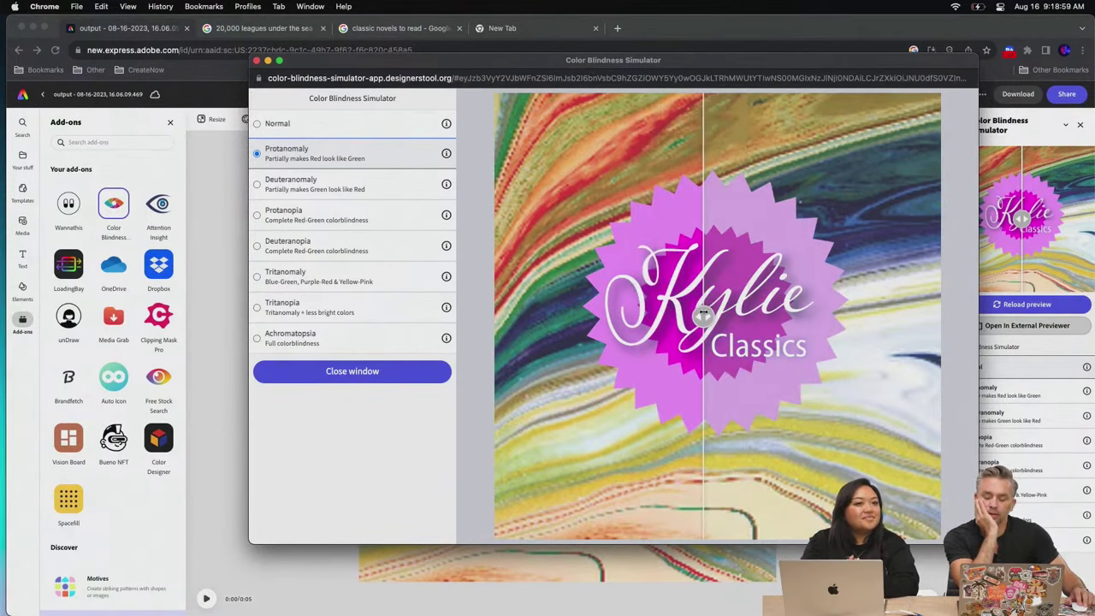
{"action": "left_click", "coordinate": [324, 125]}
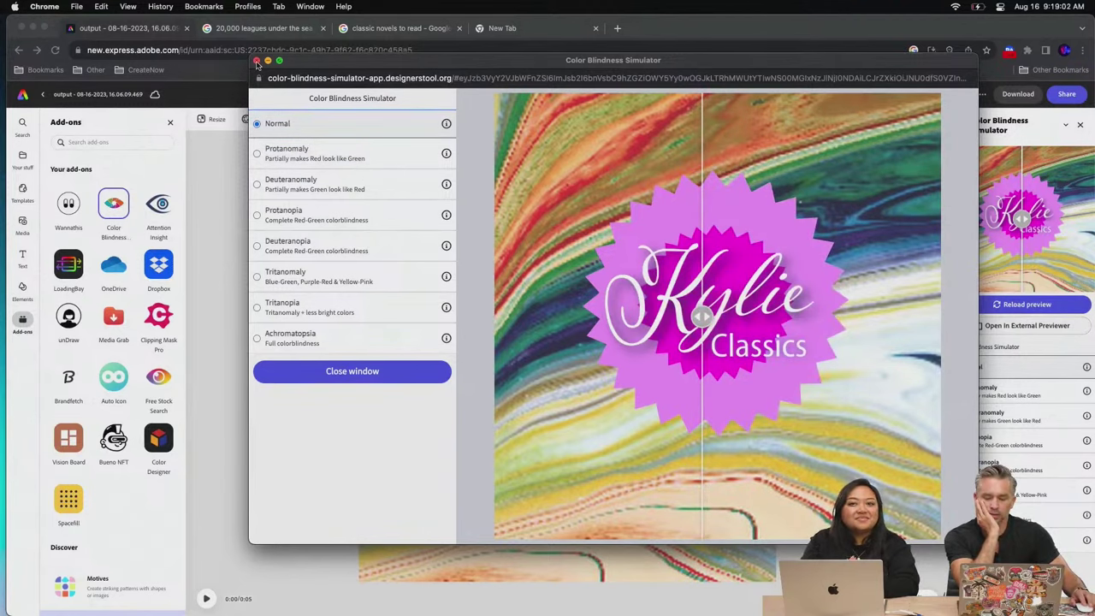
{"action": "left_click", "coordinate": [257, 62]}
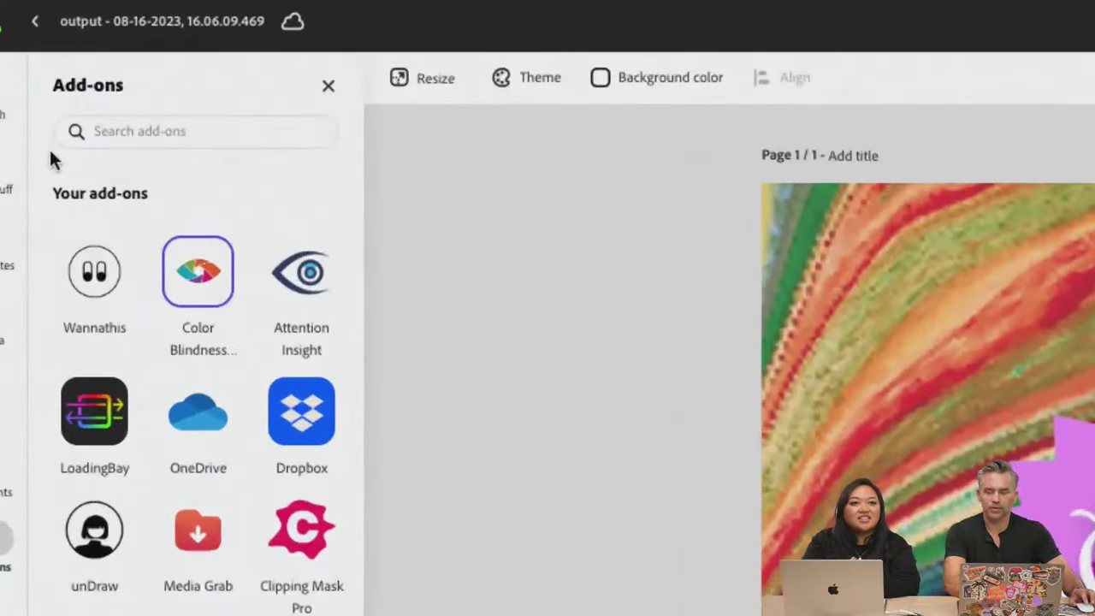
Try an Attention Insight analysis of the design as "Banners, posts, thumbnails, ads", and close the add-on
{"action": "left_click", "coordinate": [300, 287]}
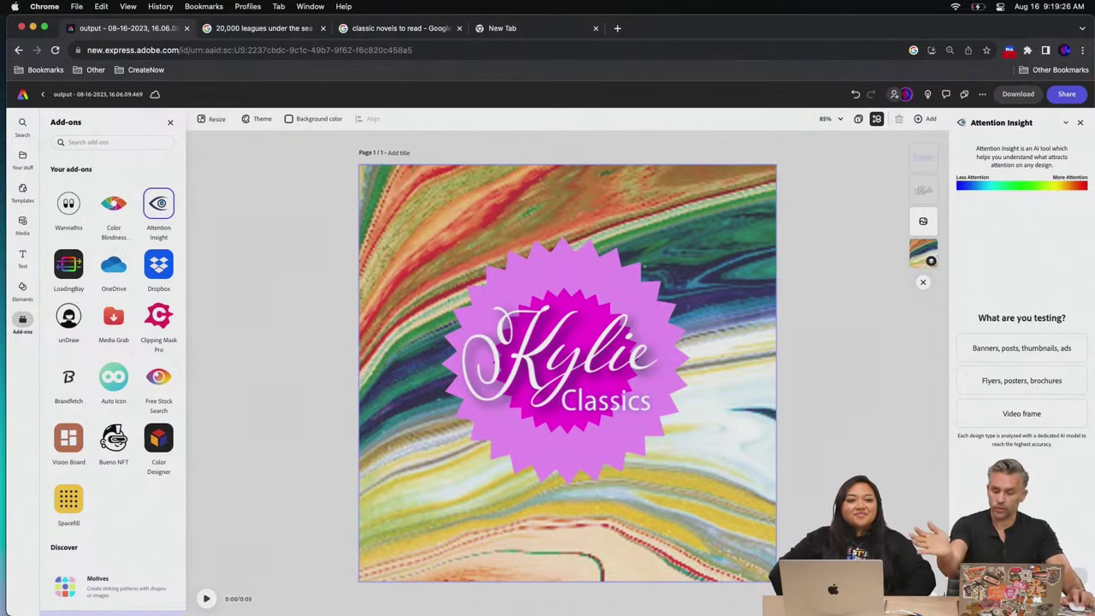
{"action": "left_click", "coordinate": [1007, 349]}
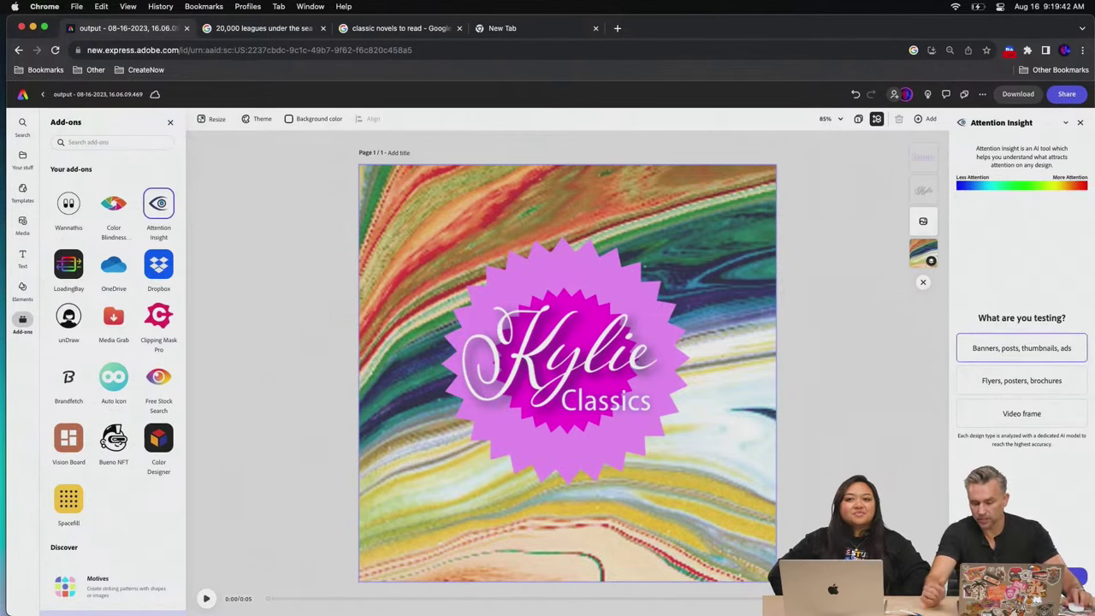
{"action": "left_click", "coordinate": [1001, 348]}
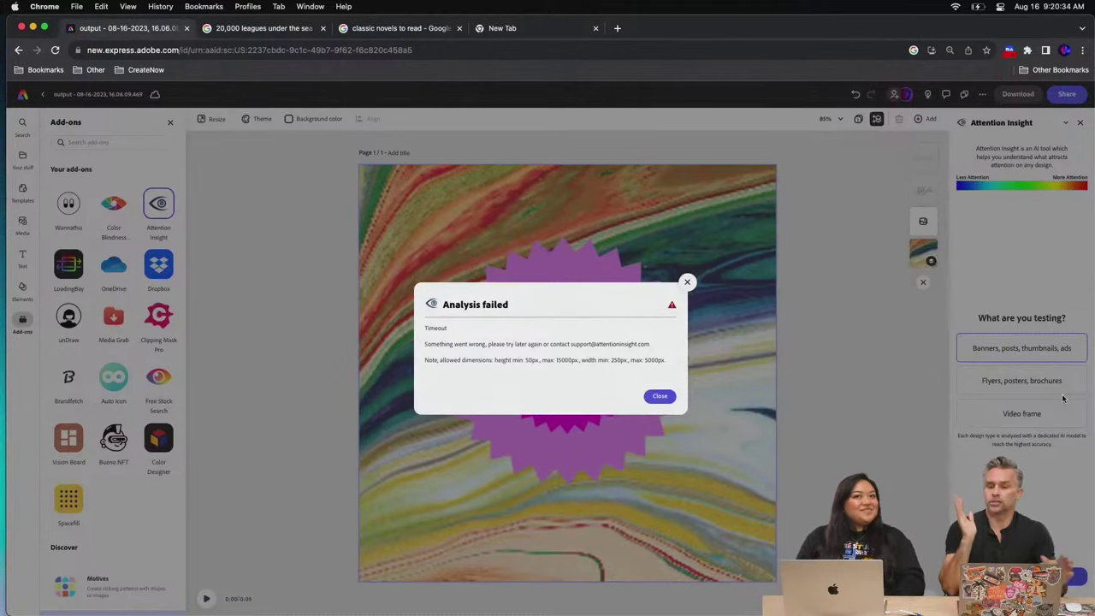
{"action": "left_click", "coordinate": [686, 283]}
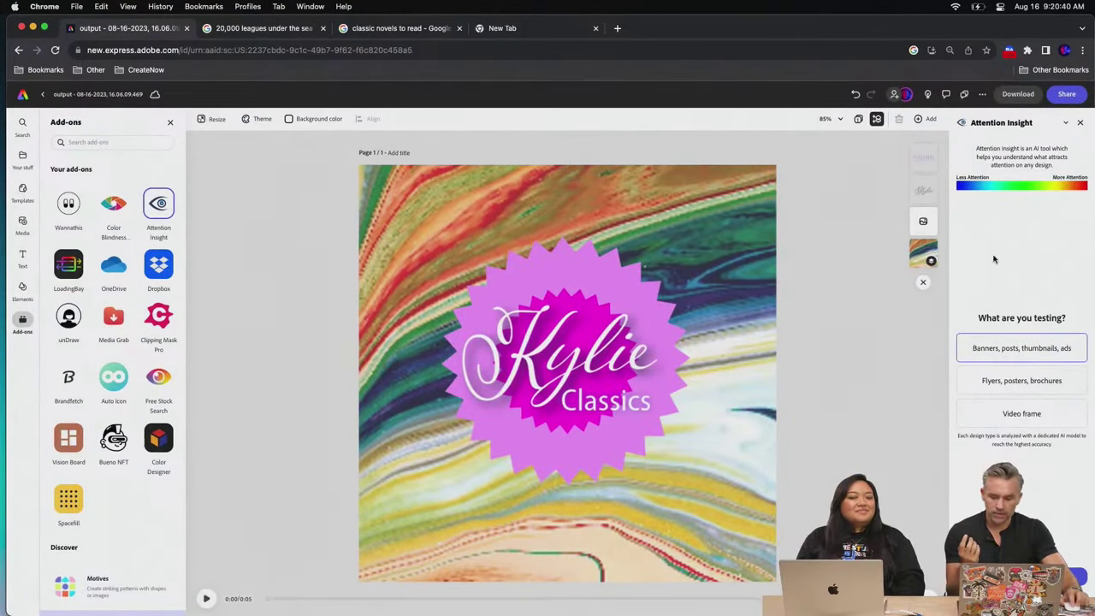
{"action": "left_click", "coordinate": [1079, 123]}
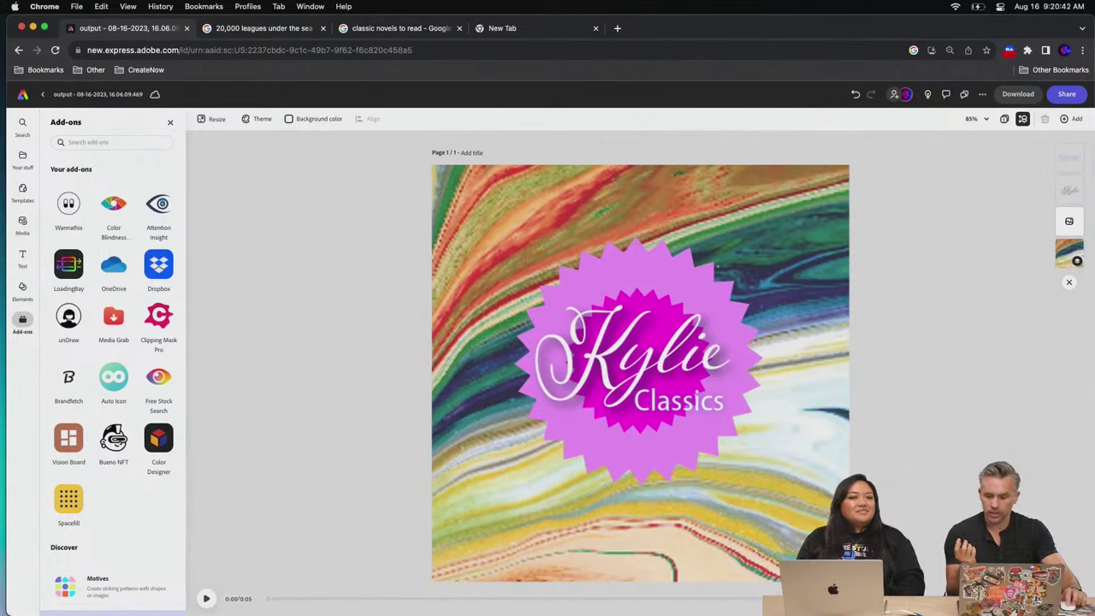
Preview the scene's animation, and apply the Drift In animation to the large script name text
{"action": "left_click", "coordinate": [205, 598]}
{"action": "left_click", "coordinate": [204, 575]}
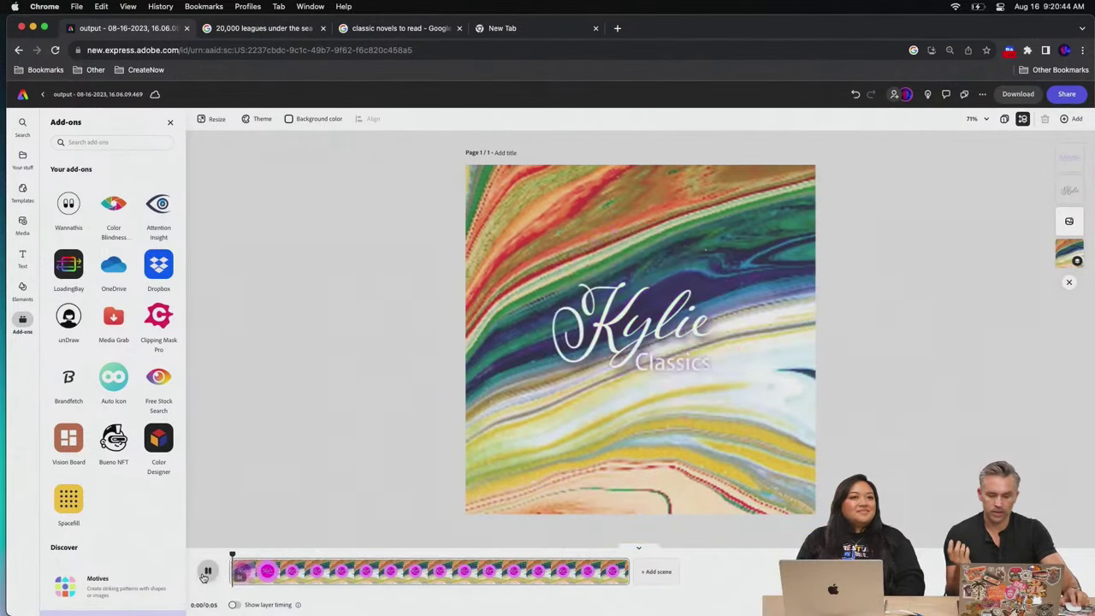
{"action": "left_click", "coordinate": [589, 340]}
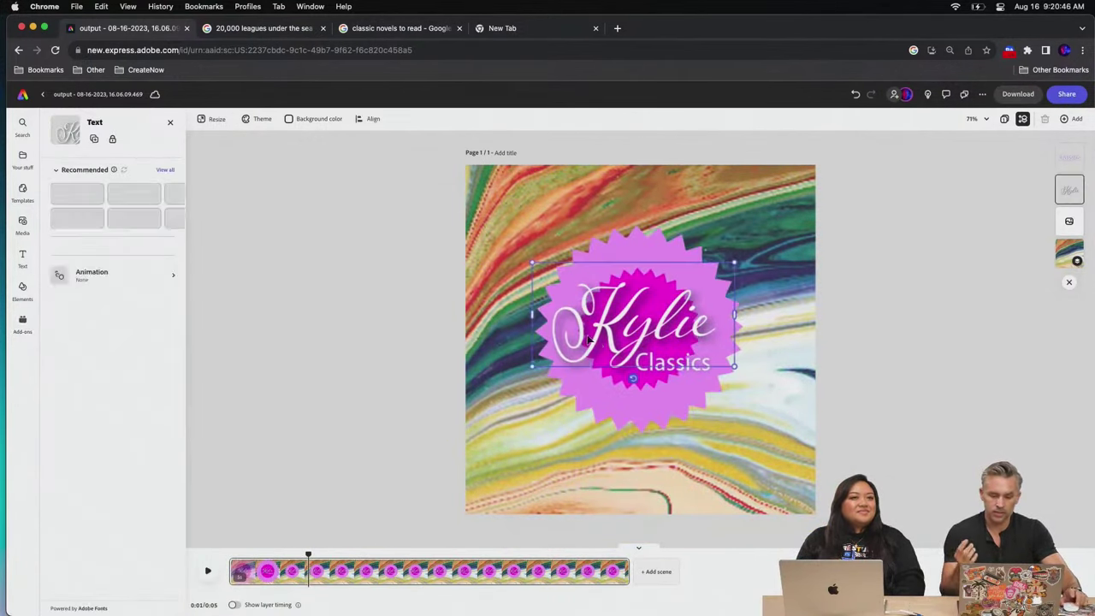
{"action": "scroll", "coordinate": [96, 556], "scroll_direction": "down", "scroll_amount": 2}
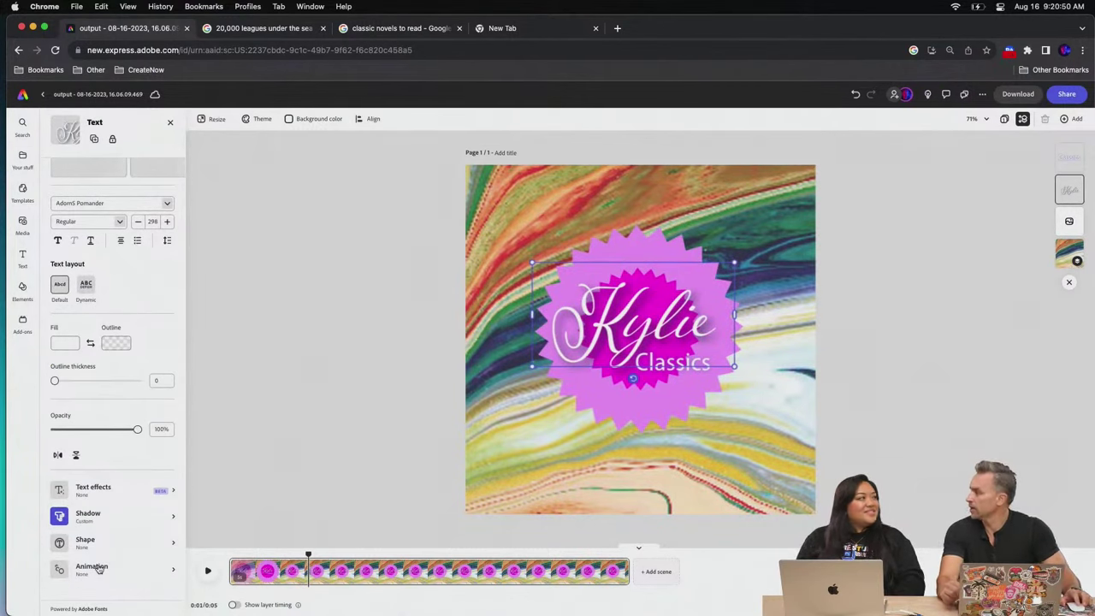
{"action": "left_click", "coordinate": [94, 567]}
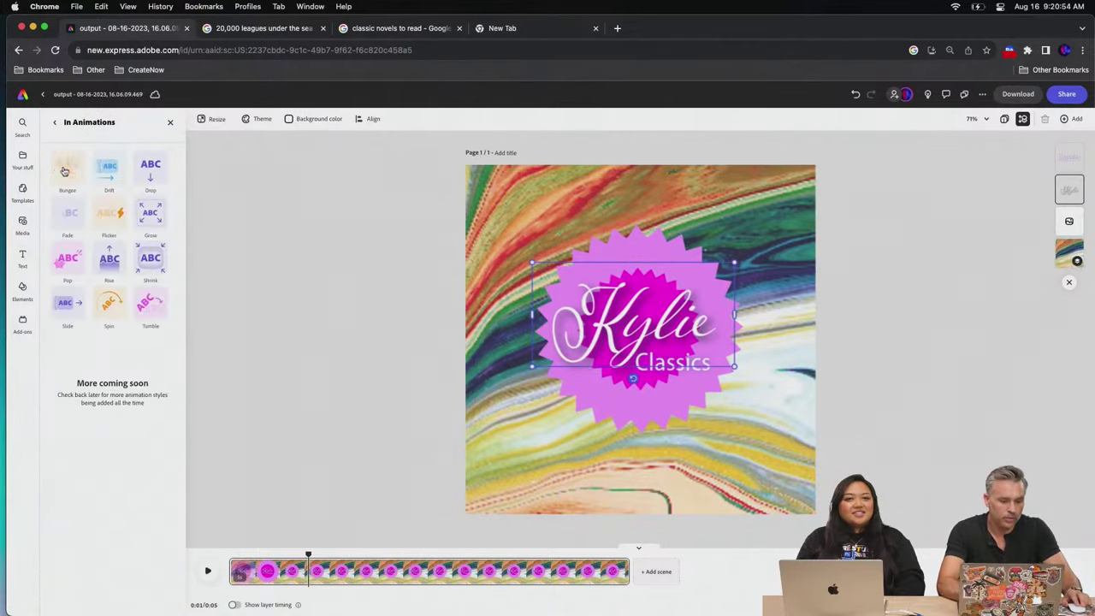
{"action": "left_click", "coordinate": [108, 186]}
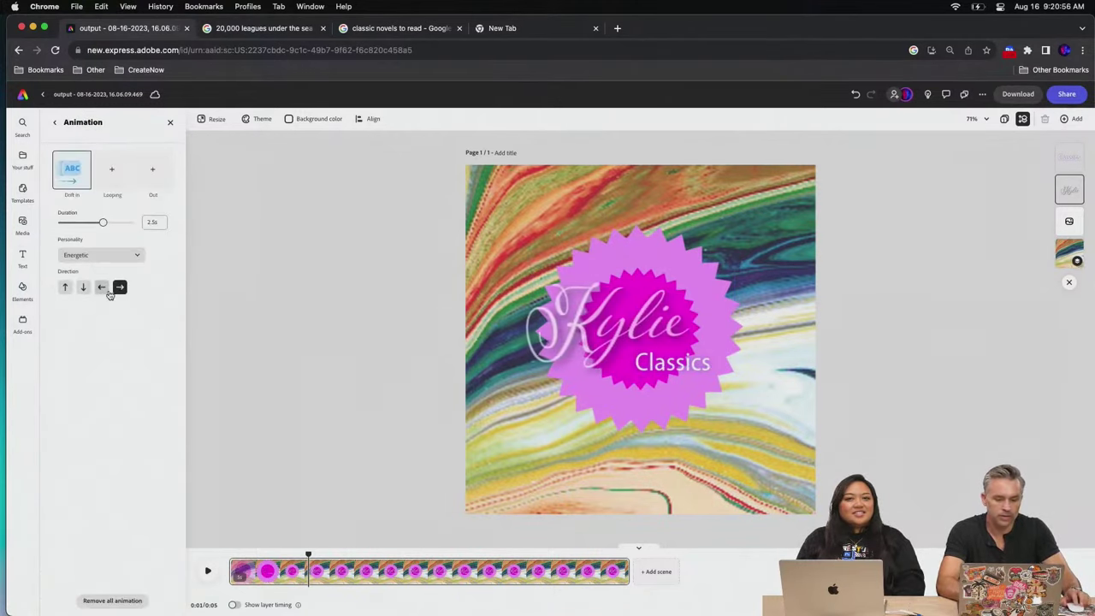
Apply the Drift In animation with a leftward direction to the "Classics" text, and preview the scene from the start
{"action": "left_click", "coordinate": [671, 367]}
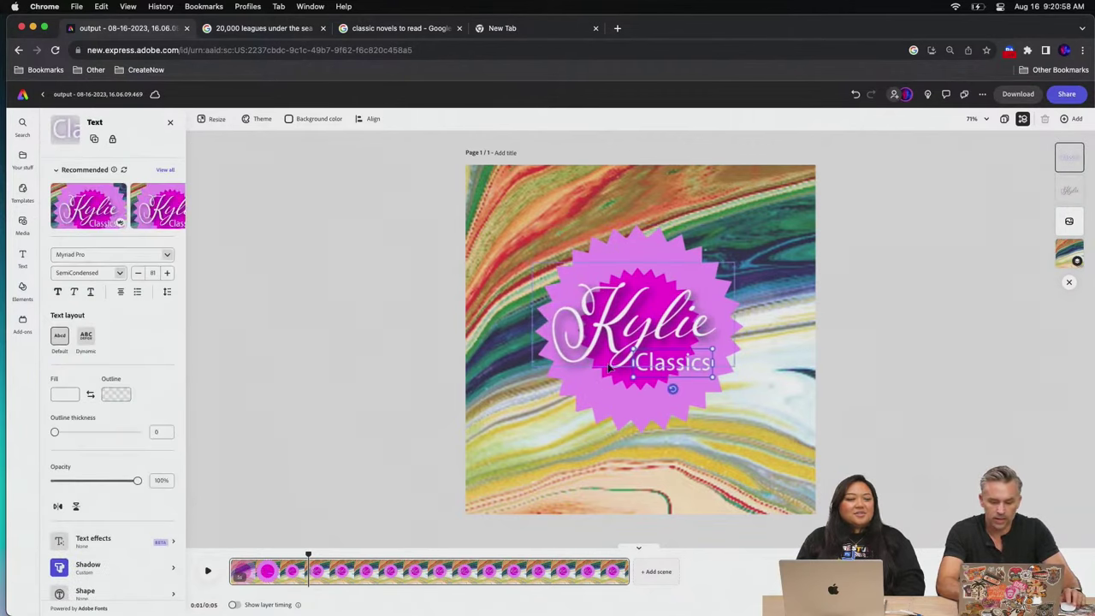
{"action": "scroll", "coordinate": [92, 552], "scroll_direction": "down", "scroll_amount": 2}
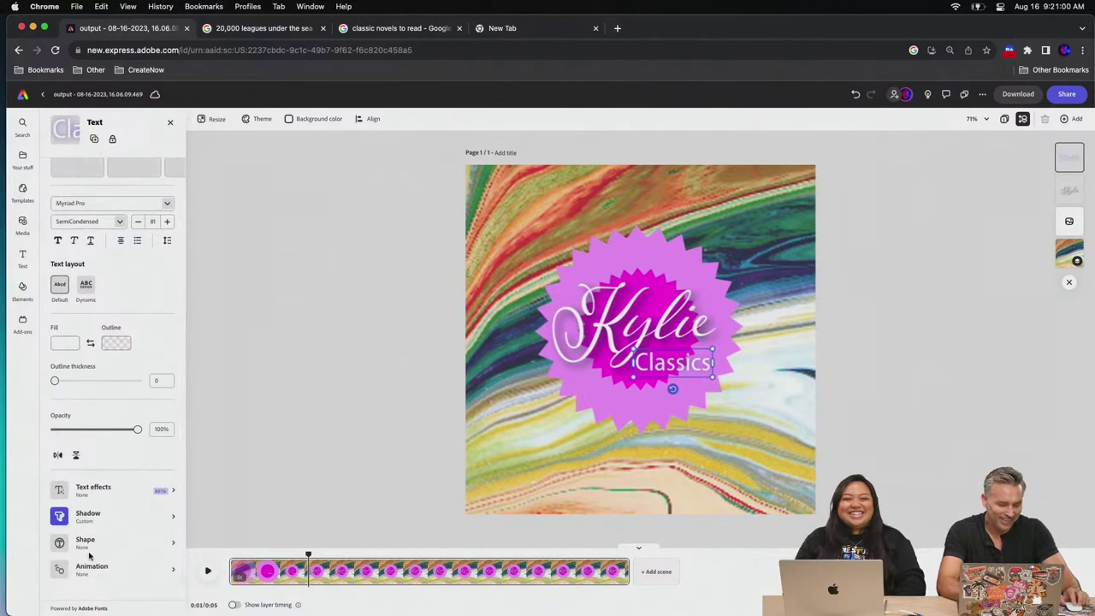
{"action": "left_click", "coordinate": [96, 570]}
{"action": "left_click", "coordinate": [74, 169]}
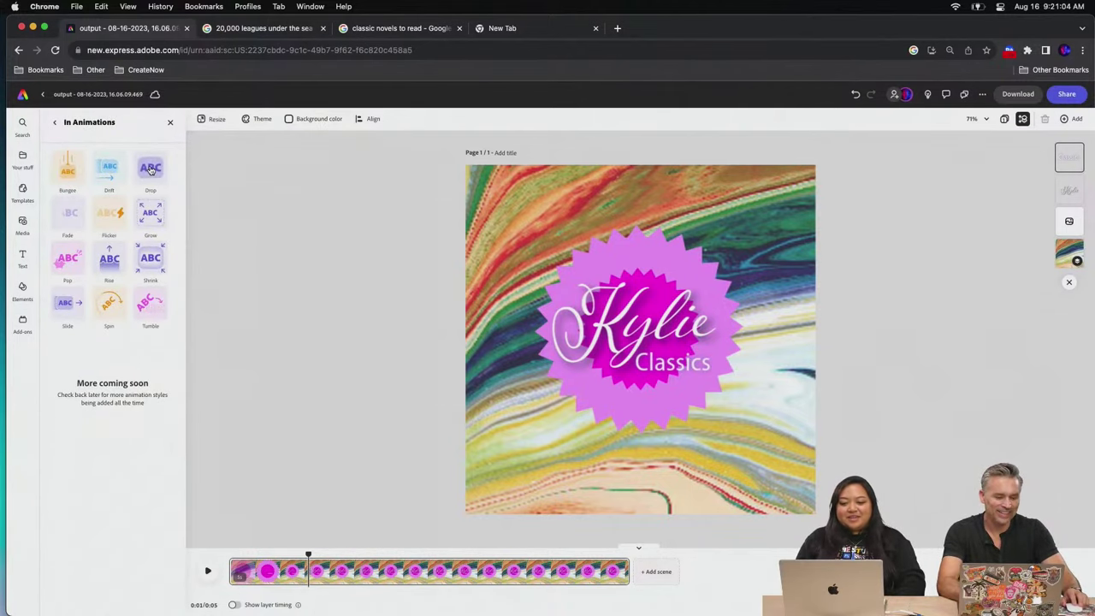
{"action": "left_click", "coordinate": [110, 167]}
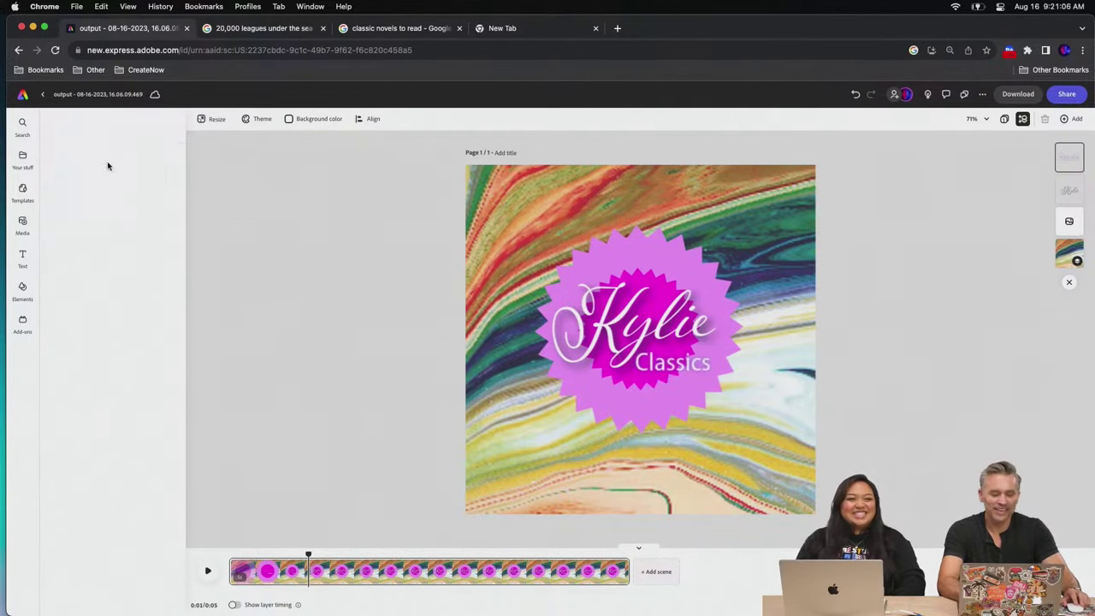
{"action": "left_click", "coordinate": [101, 287]}
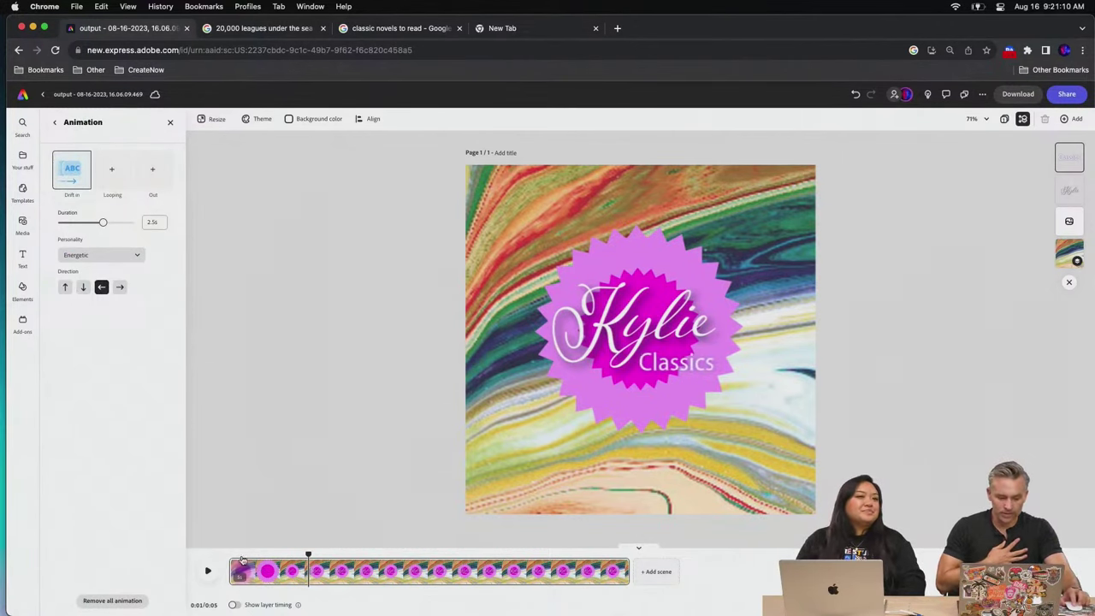
{"action": "left_click", "coordinate": [232, 555]}
{"action": "left_click", "coordinate": [208, 571]}
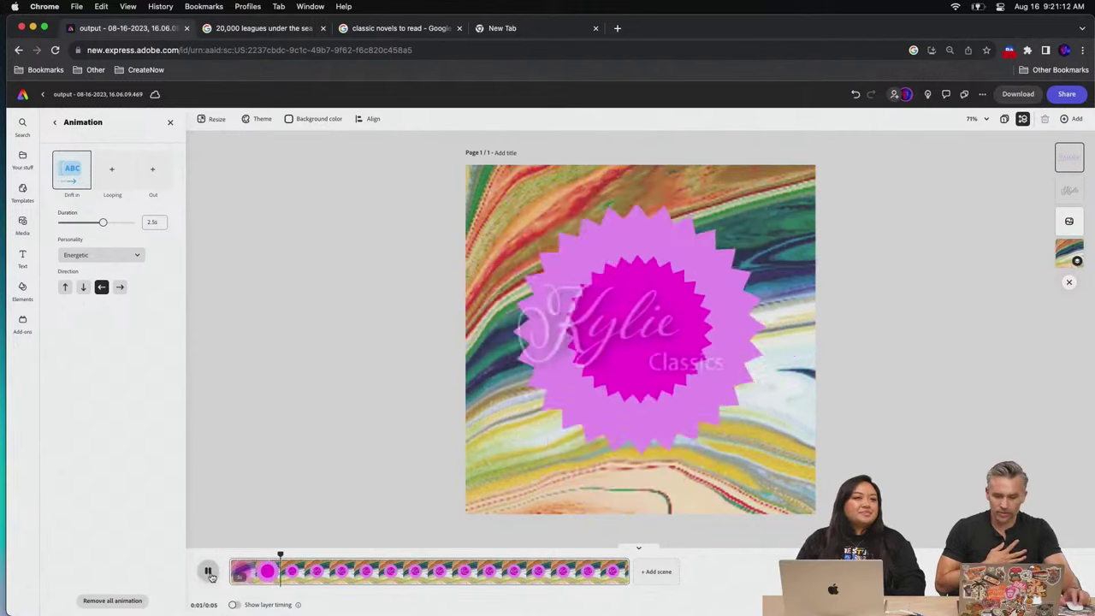
Detach the marbled page background image and enlarge it until it extends beyond the page edges
{"action": "left_click", "coordinate": [482, 181]}
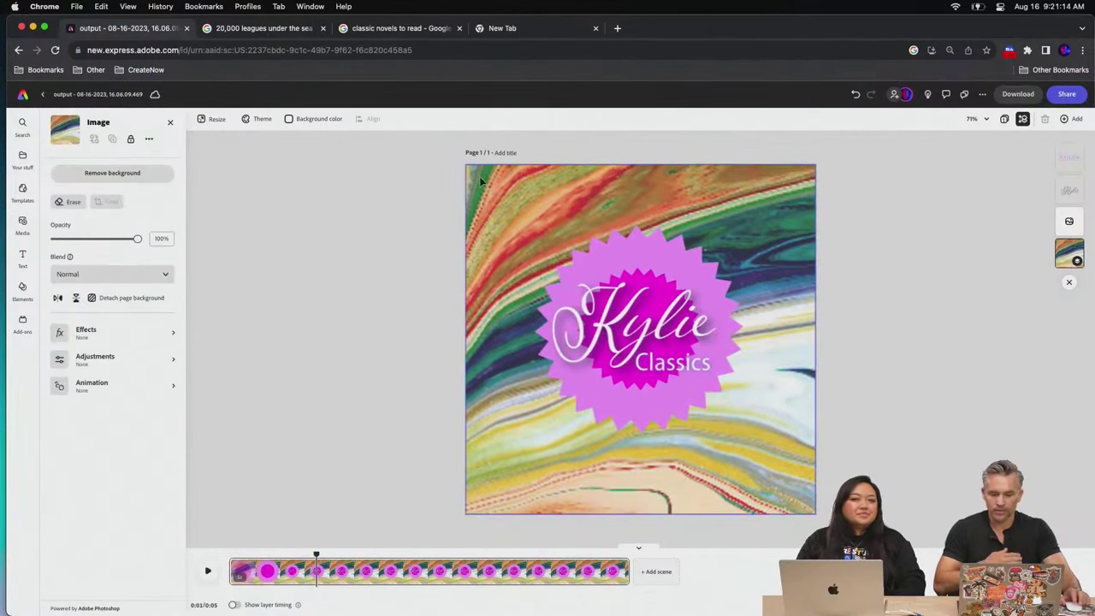
{"action": "left_click", "coordinate": [111, 298]}
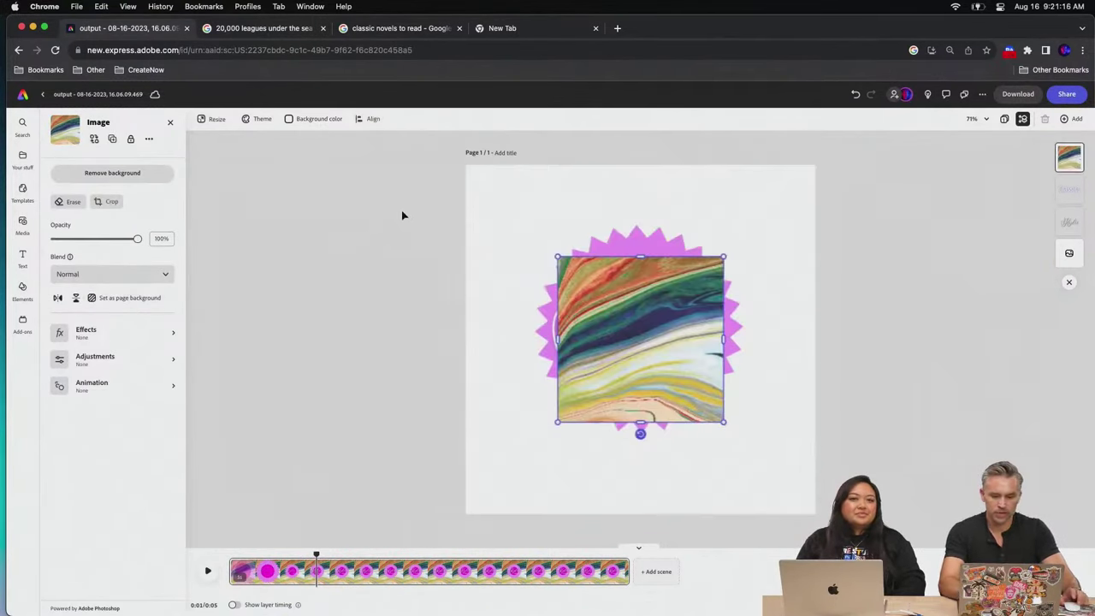
{"action": "left_click_drag", "start_coordinate": [557, 257], "coordinate": [485, 183]}
{"action": "left_click_drag", "start_coordinate": [724, 422], "coordinate": [622, 329]}
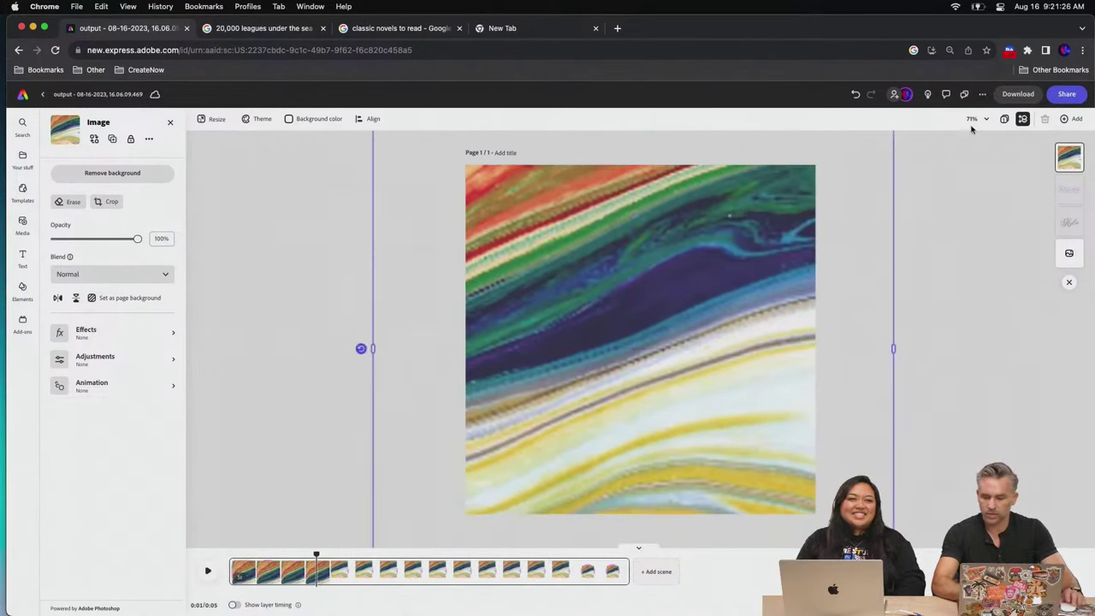
Send the enlarged marbled image to the back, behind the starburst and both text layers
{"action": "left_click_drag", "start_coordinate": [1079, 159], "coordinate": [1068, 255]}
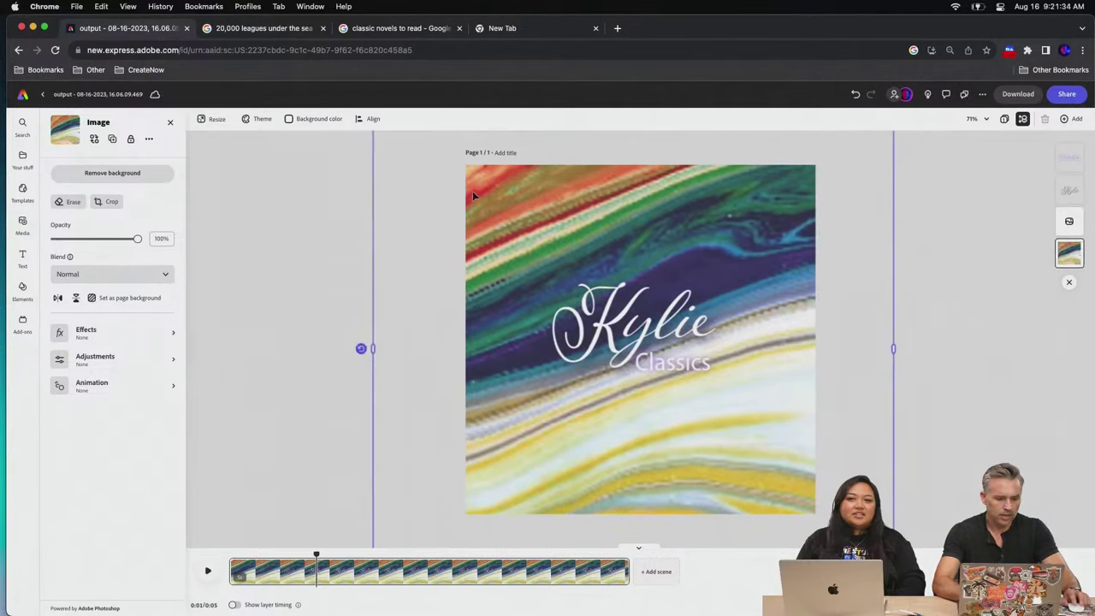
{"action": "right_click", "coordinate": [492, 185]}
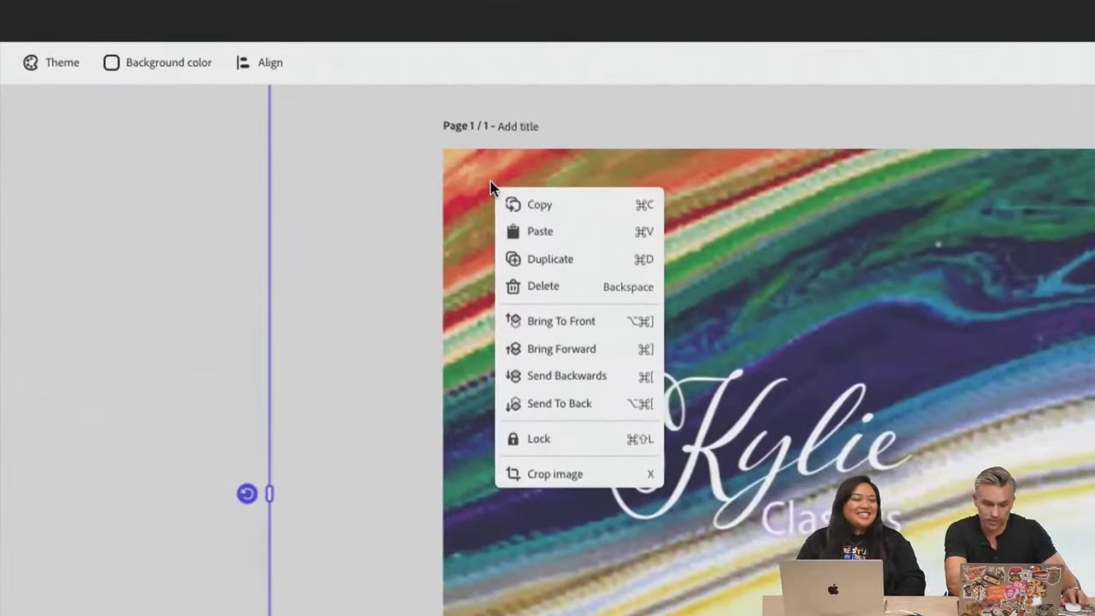
{"action": "left_click", "coordinate": [550, 409]}
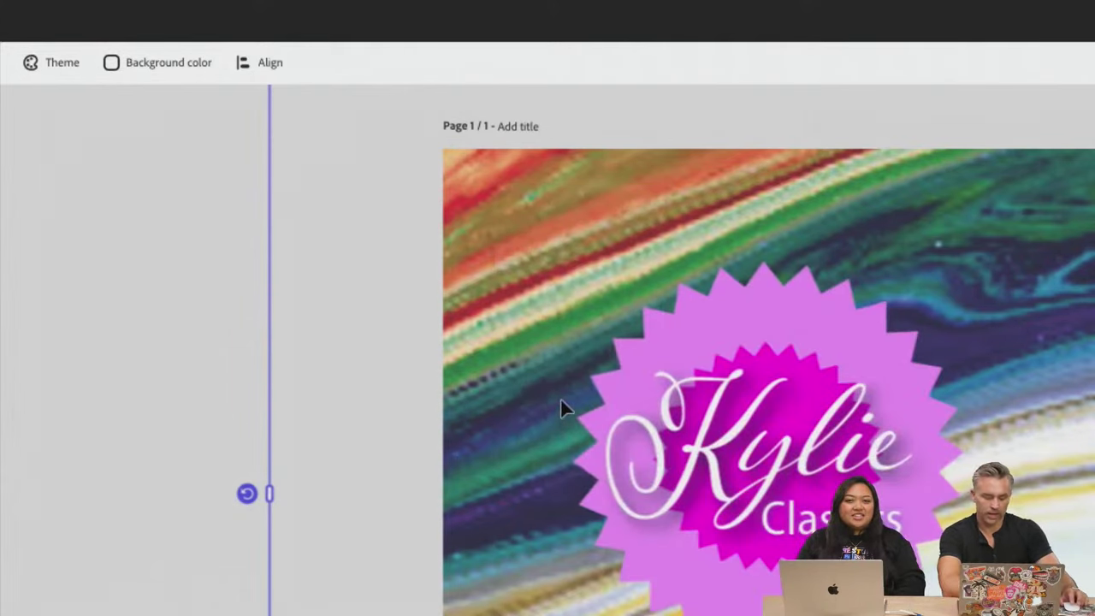
{"action": "right_click", "coordinate": [505, 257]}
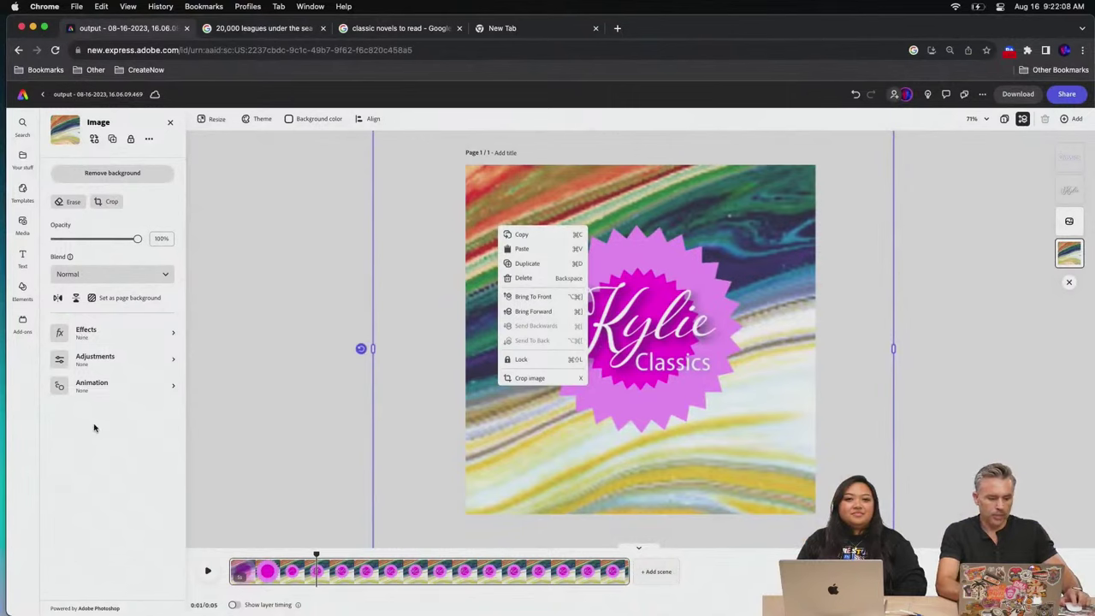
{"action": "left_click", "coordinate": [107, 431]}
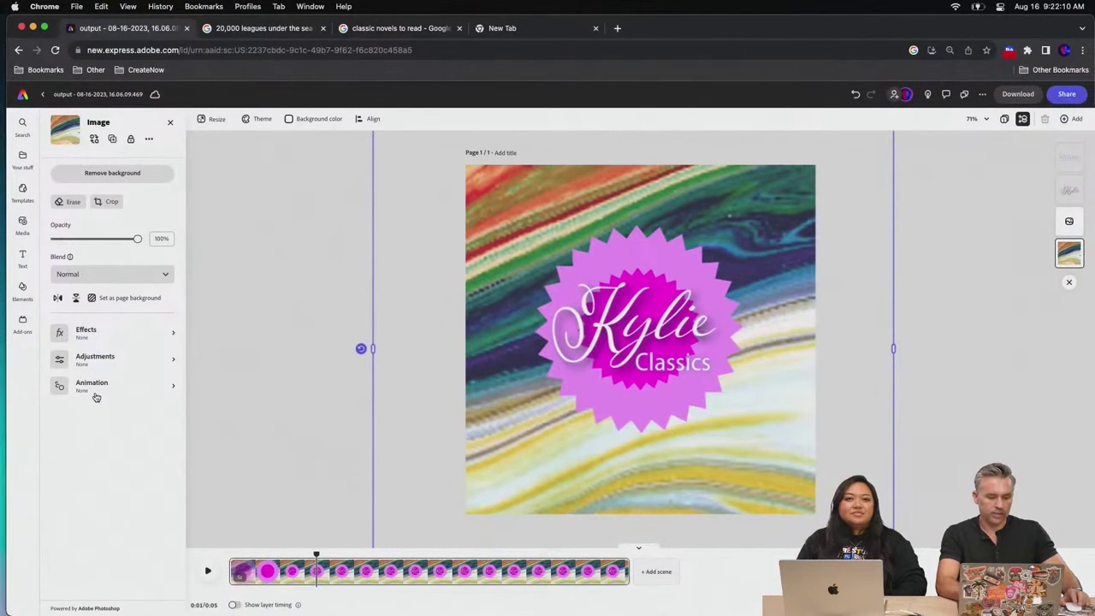
Apply the looping Bob animation to the marbled image with speed 1 and intensity 3, and preview the scene
{"action": "left_click", "coordinate": [93, 392]}
{"action": "left_click", "coordinate": [112, 167]}
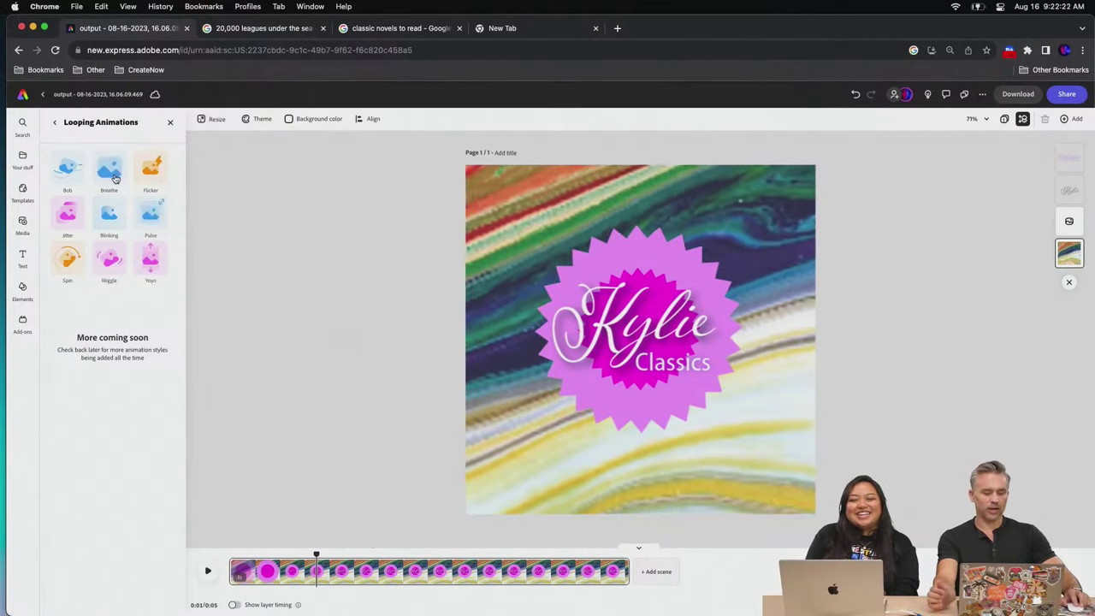
{"action": "left_click", "coordinate": [69, 167]}
{"action": "left_click", "coordinate": [64, 224]}
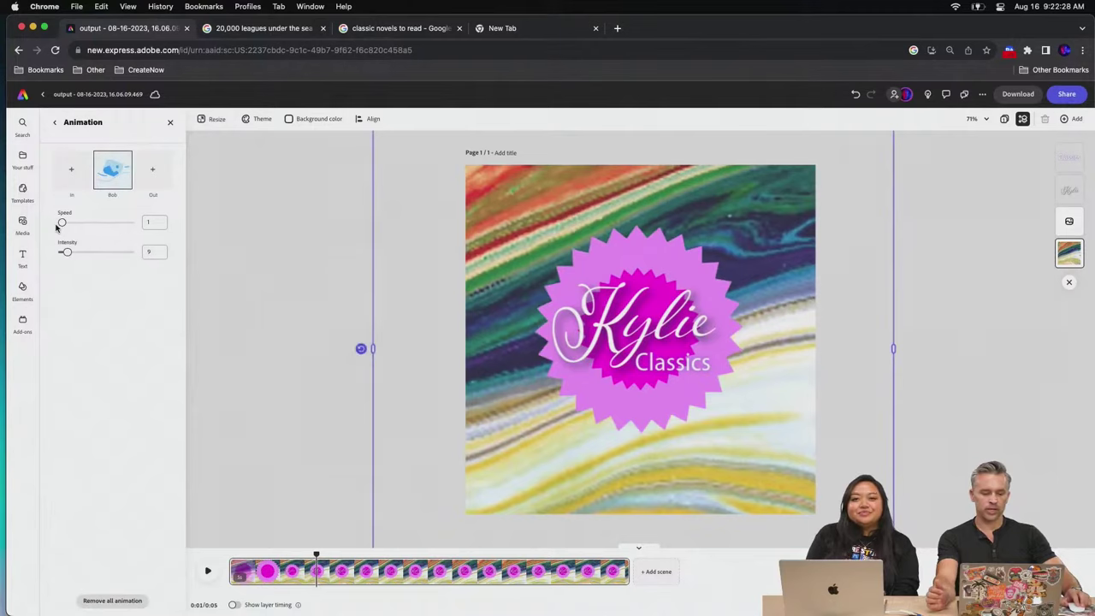
{"action": "left_click_drag", "start_coordinate": [62, 224], "coordinate": [62, 252]}
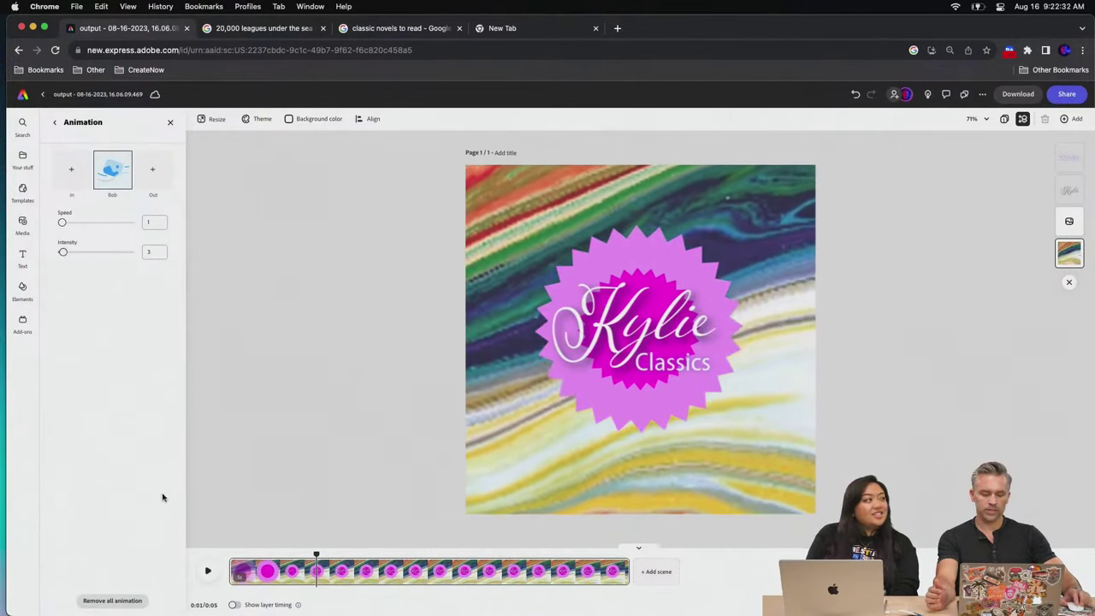
{"action": "left_click", "coordinate": [208, 572]}
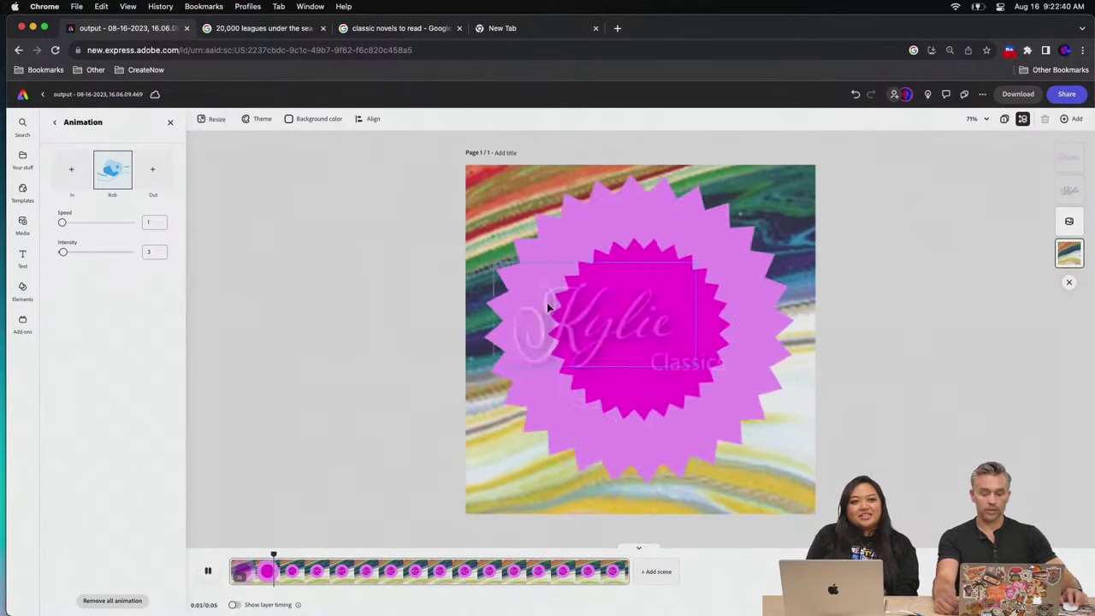
Show layer timing, trim the "Classics" text layer to start at about 0:01, and preview the result
{"action": "left_click", "coordinate": [664, 370]}
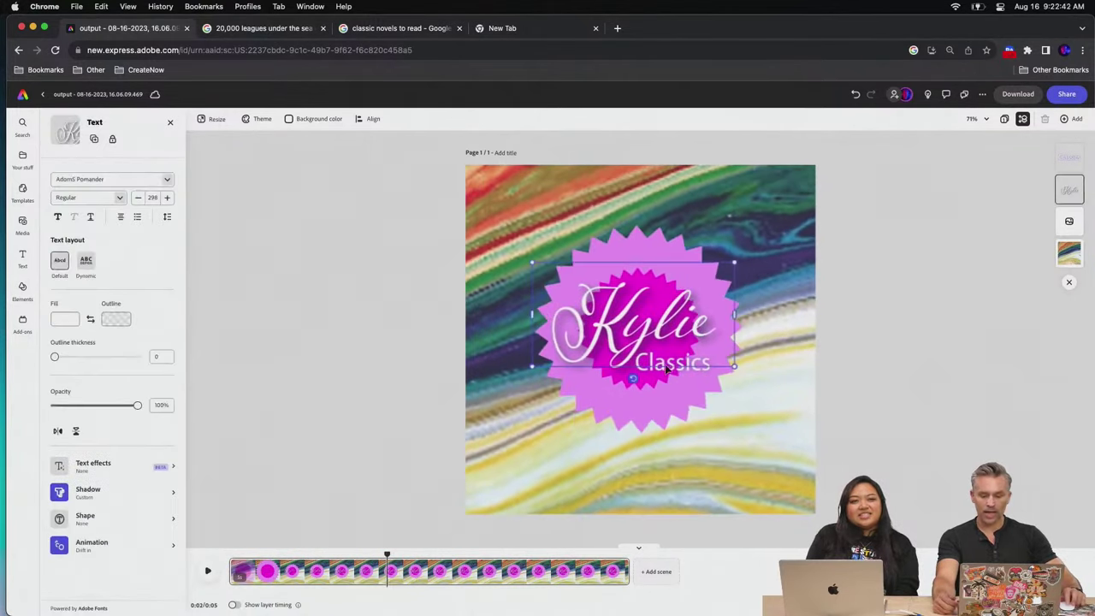
{"action": "left_click", "coordinate": [666, 370]}
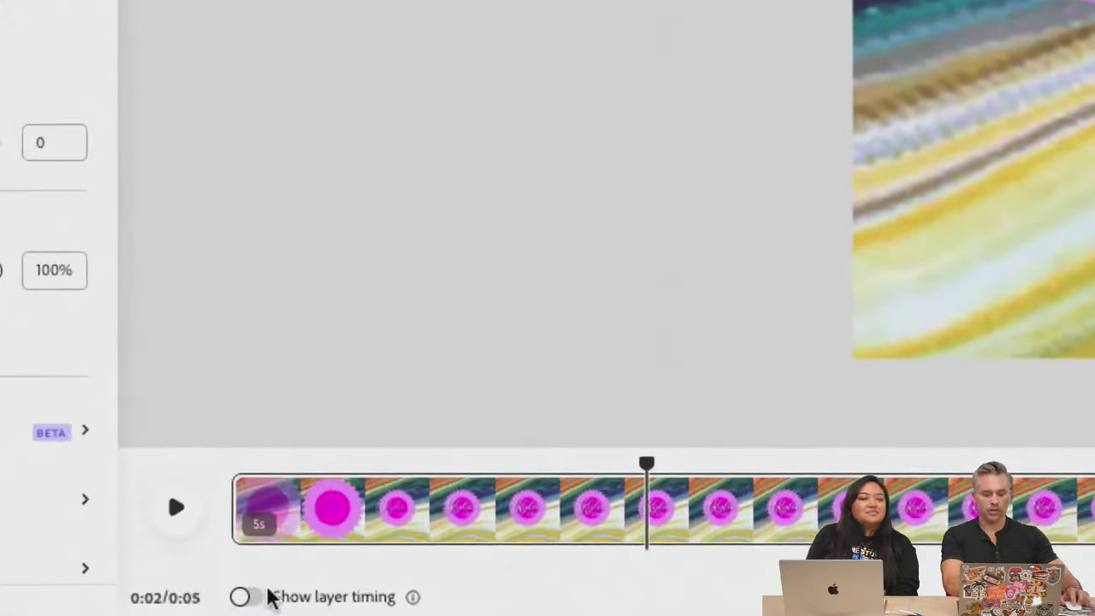
{"action": "left_click", "coordinate": [247, 588]}
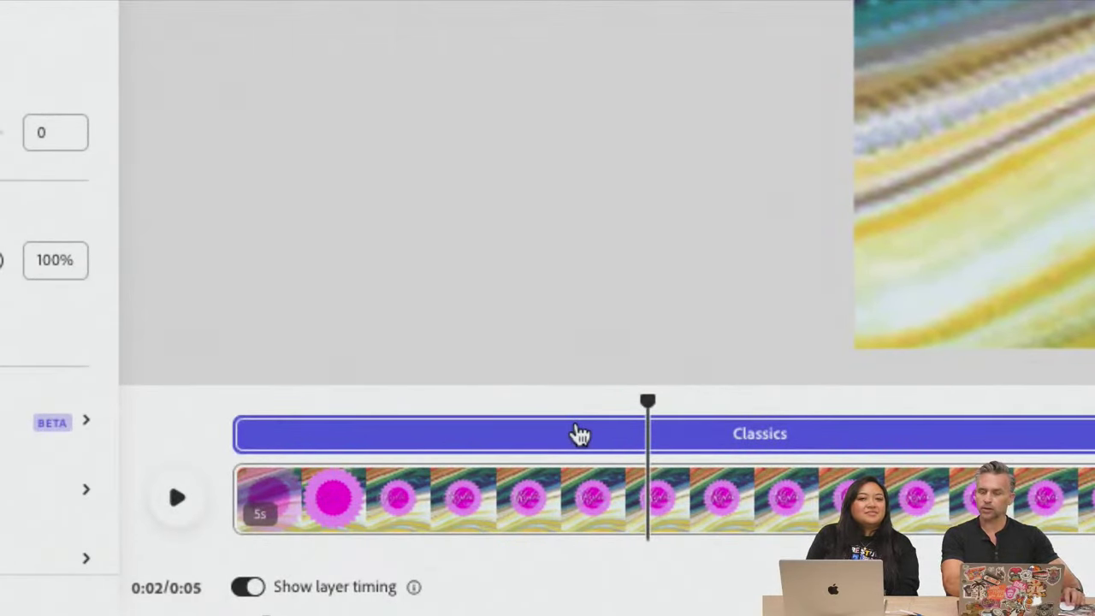
{"action": "left_click_drag", "start_coordinate": [242, 434], "coordinate": [373, 432]}
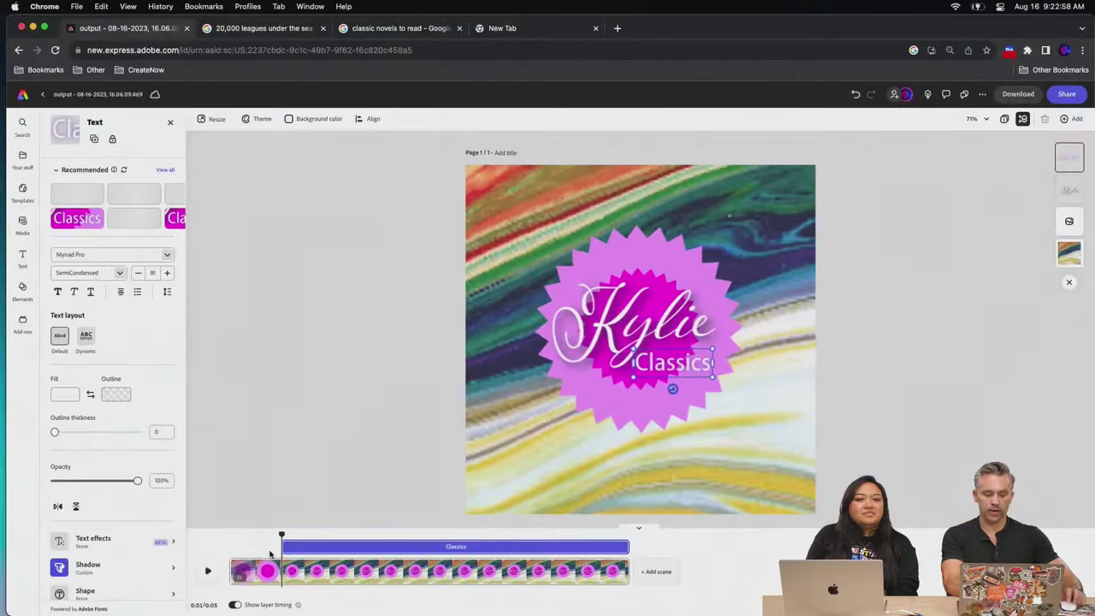
{"action": "left_click", "coordinate": [209, 570]}
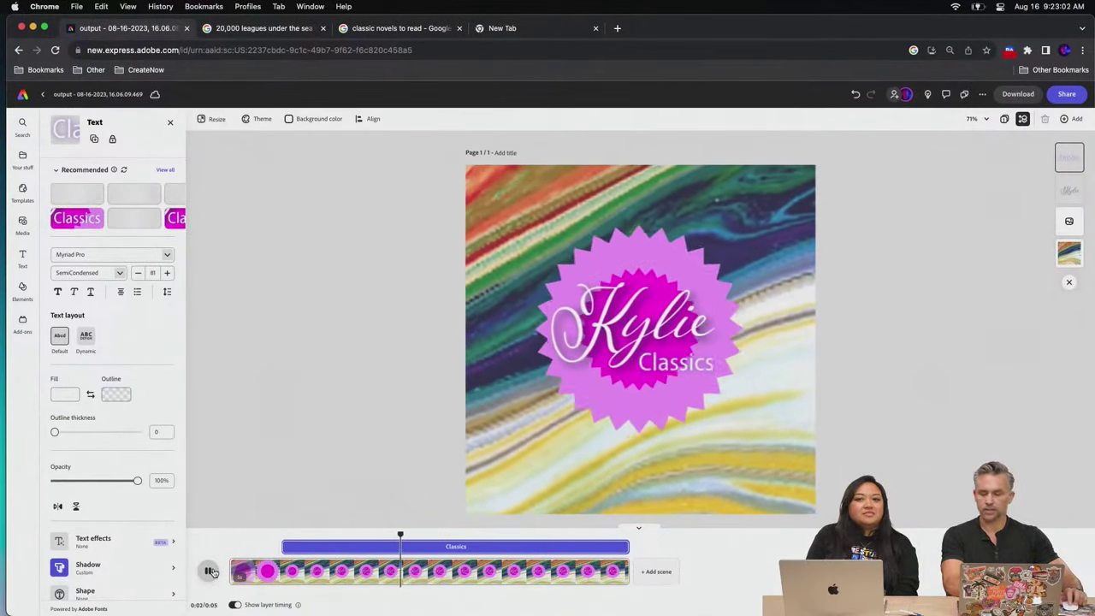
{"action": "left_click", "coordinate": [210, 572]}
Trim the start of the script name text layer so that it enters shortly before "Classics"
{"action": "left_click", "coordinate": [611, 299]}
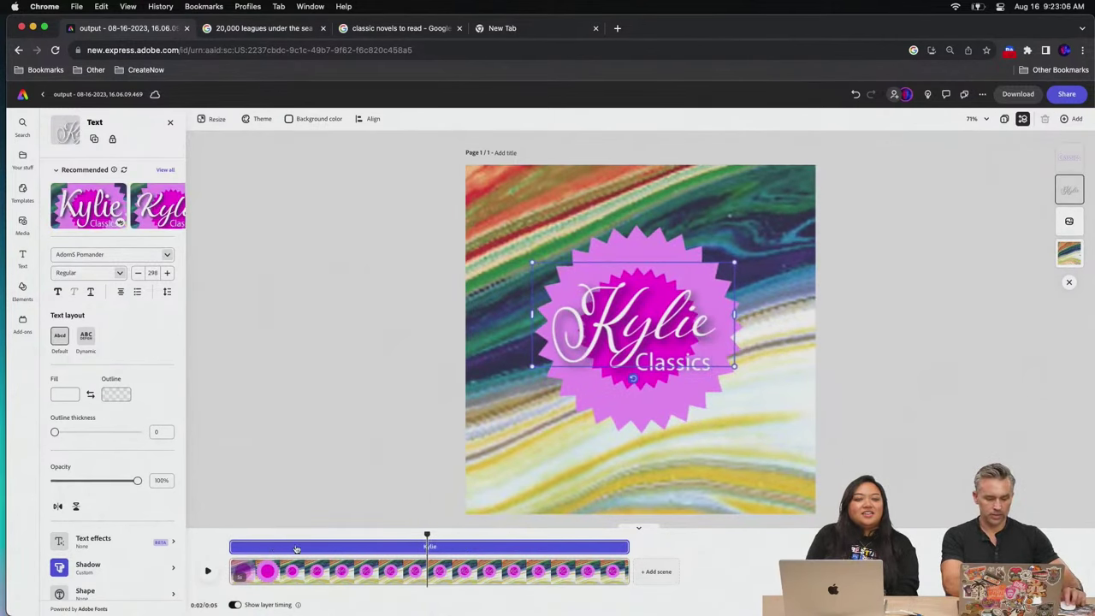
{"action": "left_click_drag", "start_coordinate": [231, 547], "coordinate": [254, 548]}
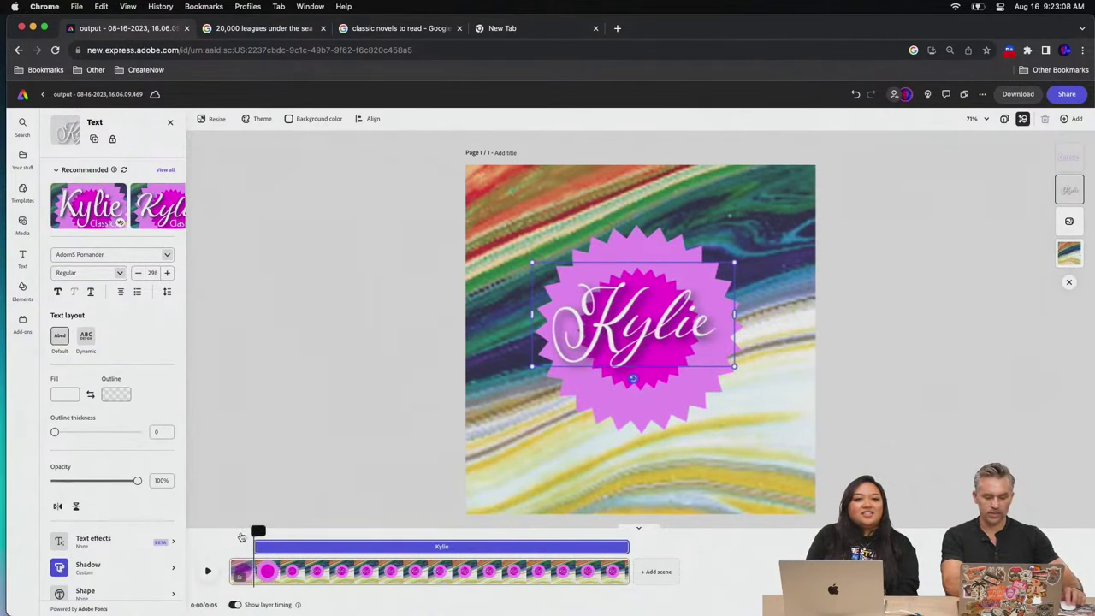
Play the scene to check the staggered entrance of the two text layers
{"action": "left_click", "coordinate": [207, 571]}
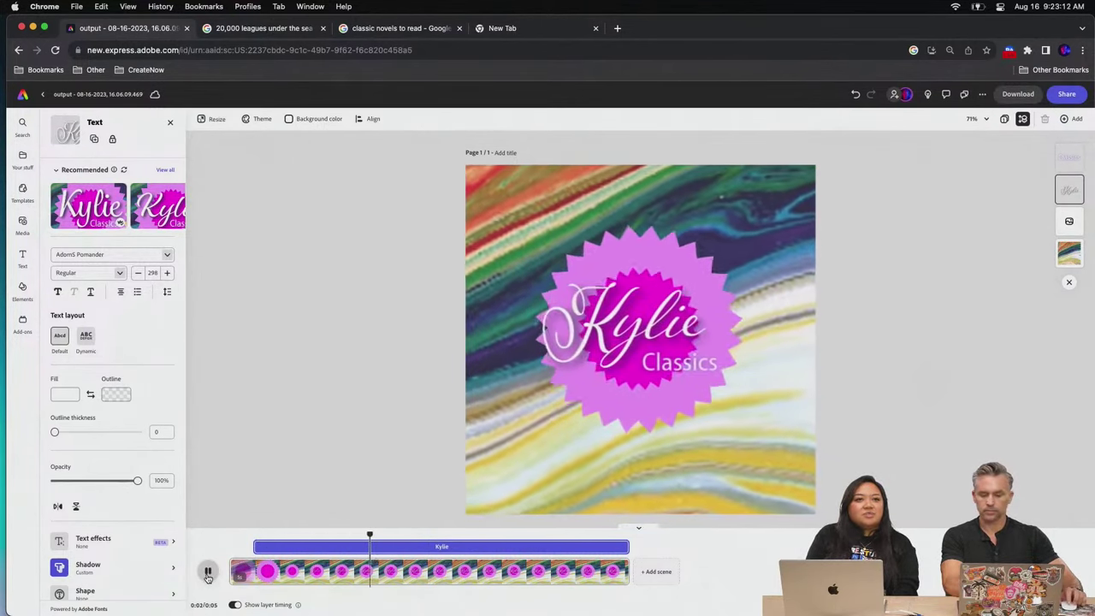
{"action": "left_click", "coordinate": [207, 571]}
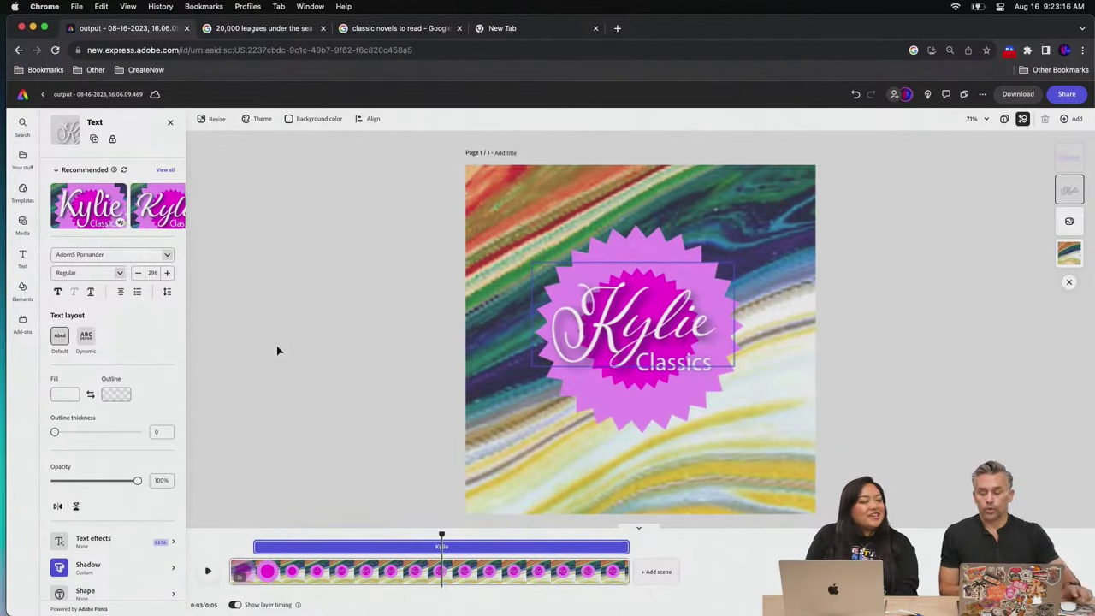
{"action": "left_click", "coordinate": [981, 94]}
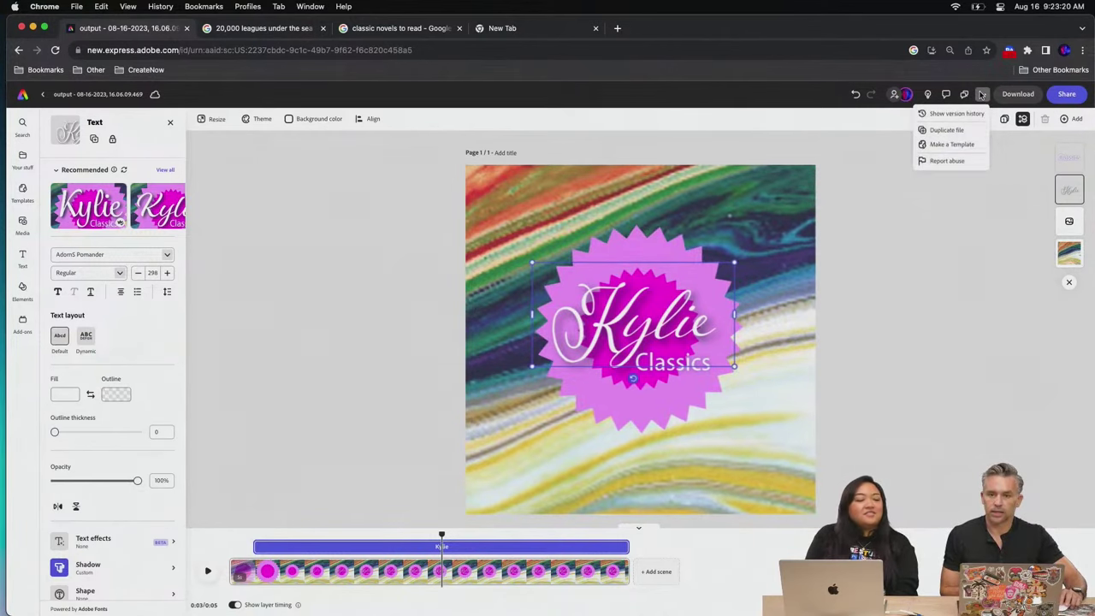
{"action": "left_click", "coordinate": [964, 241]}
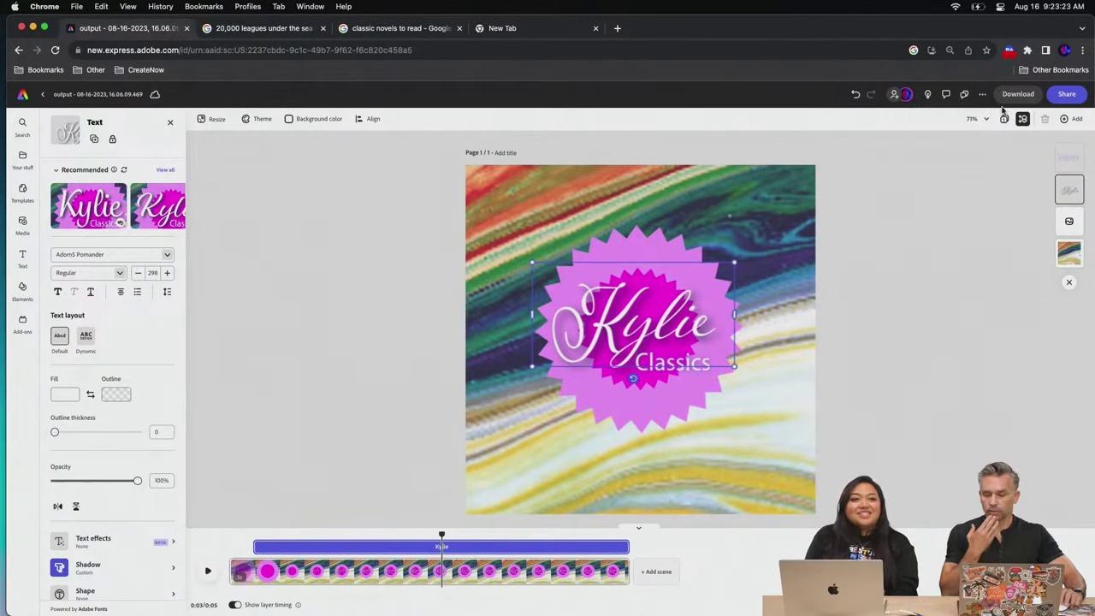
Duplicate the square design and resize the copy to the YouTube video format
{"action": "left_click", "coordinate": [365, 196]}
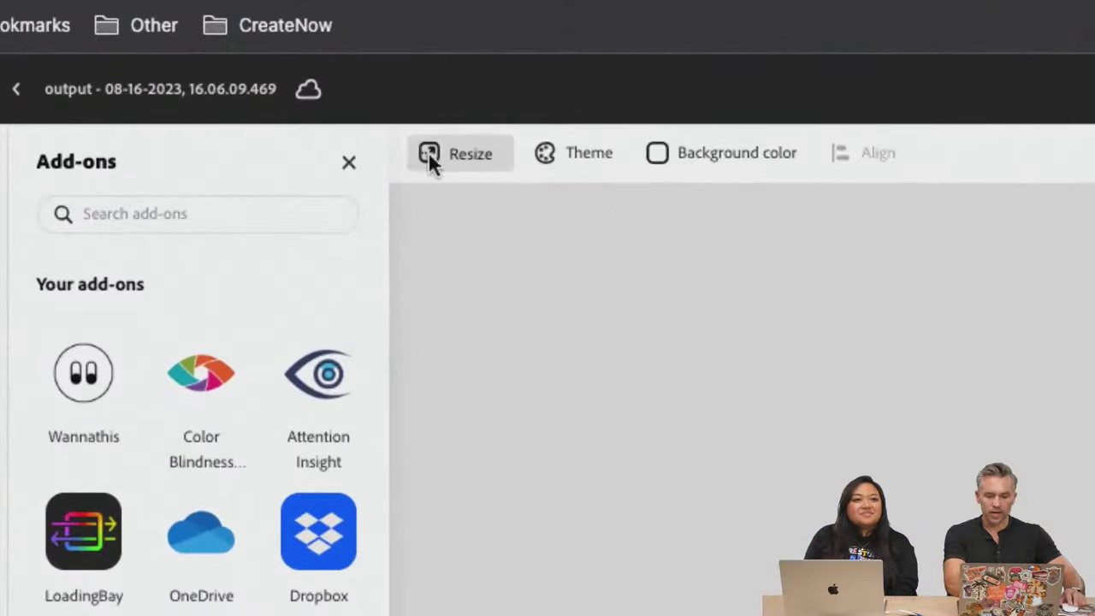
{"action": "left_click", "coordinate": [427, 151]}
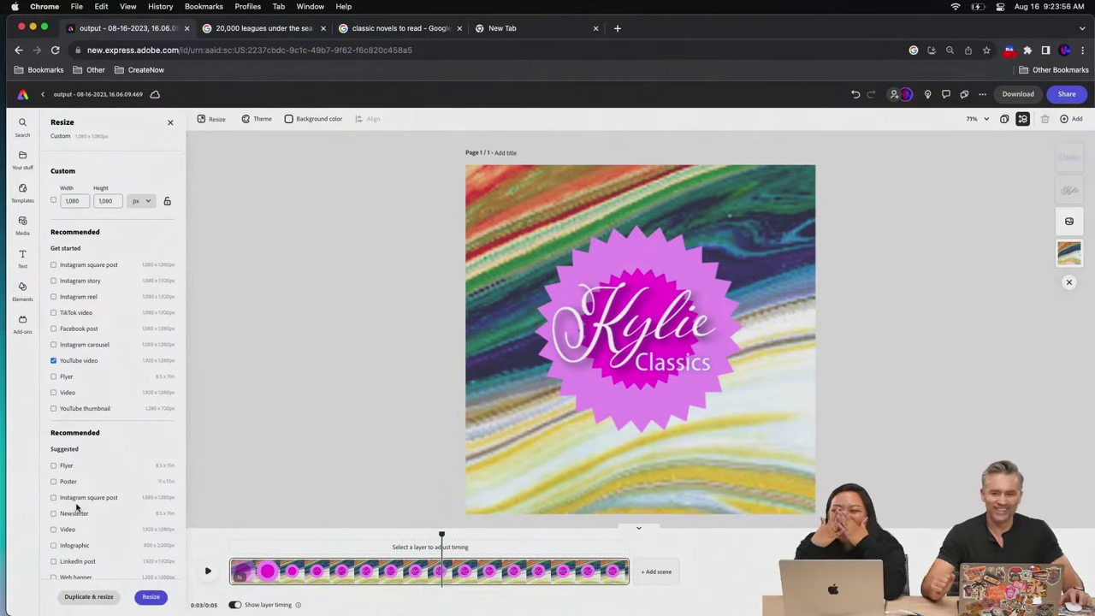
{"action": "left_click", "coordinate": [82, 603]}
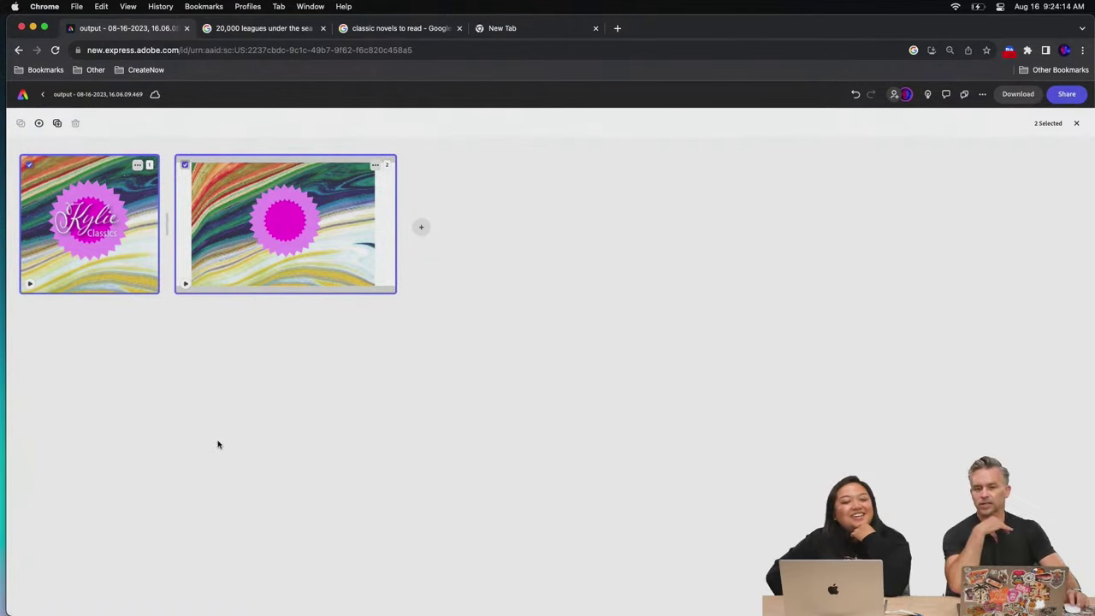
Open the widescreen page 2, enlarge the marbled image past the page's left edge, and preview the animation
{"action": "left_click", "coordinate": [133, 209]}
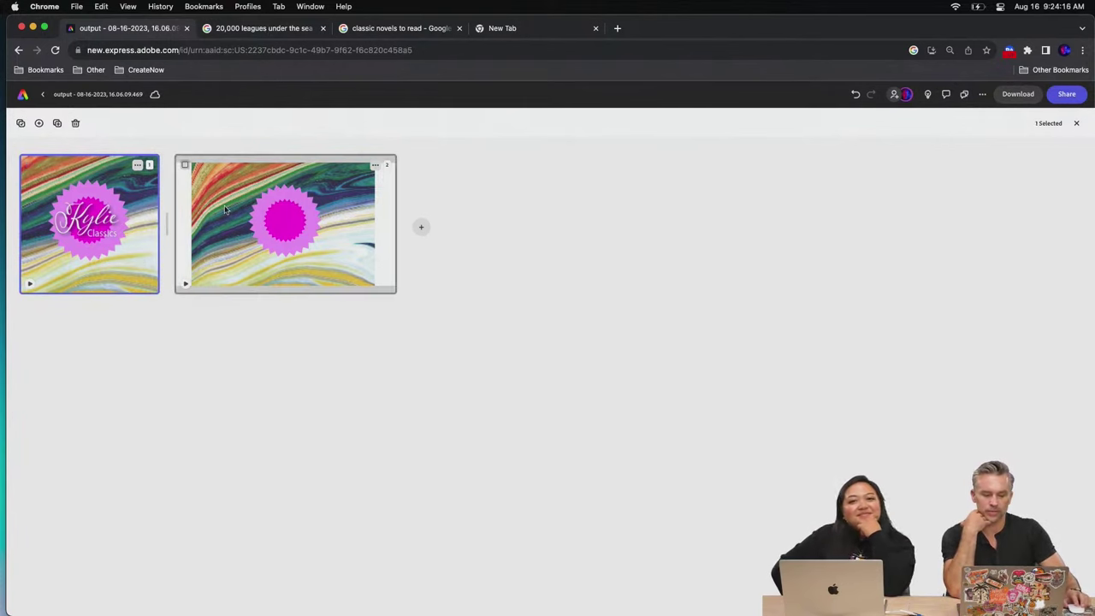
{"action": "double_click", "coordinate": [224, 209]}
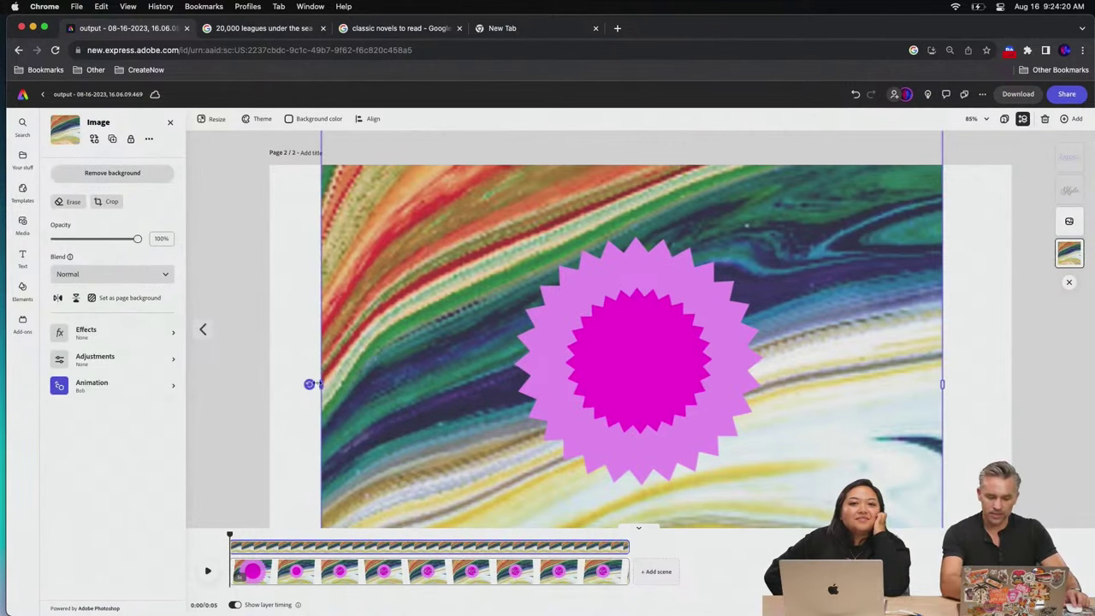
{"action": "left_click_drag", "start_coordinate": [310, 384], "coordinate": [180, 390]}
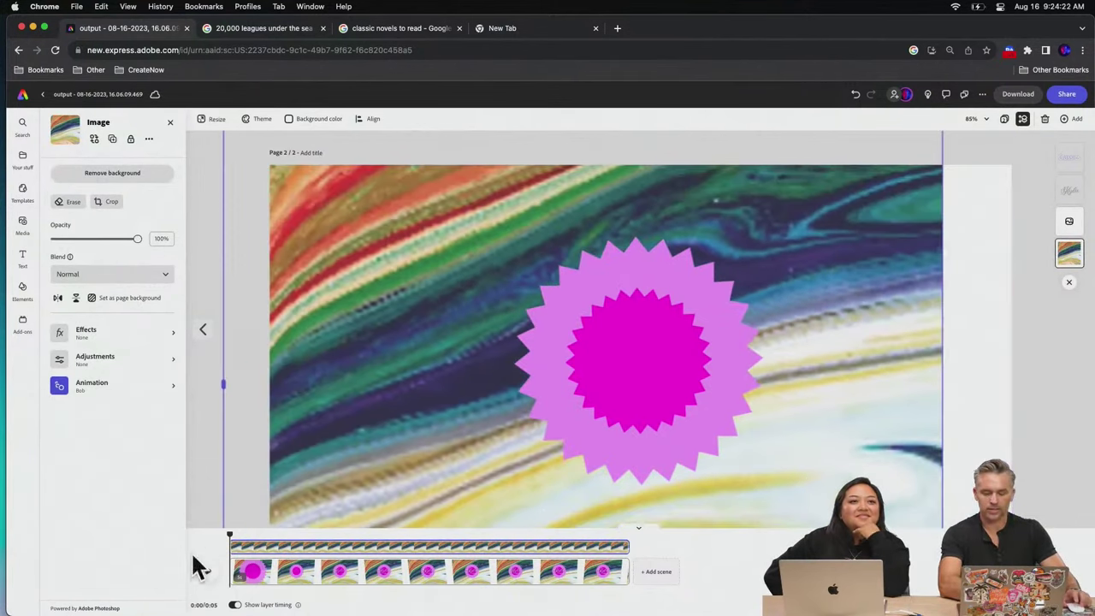
{"action": "left_click", "coordinate": [207, 571]}
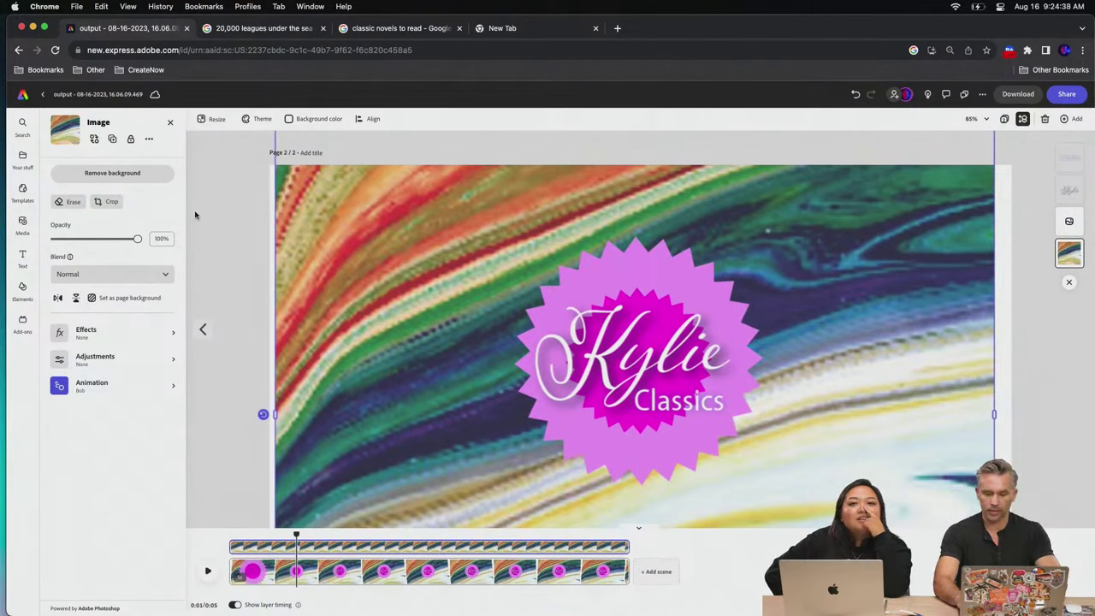
{"action": "left_click", "coordinate": [215, 183]}
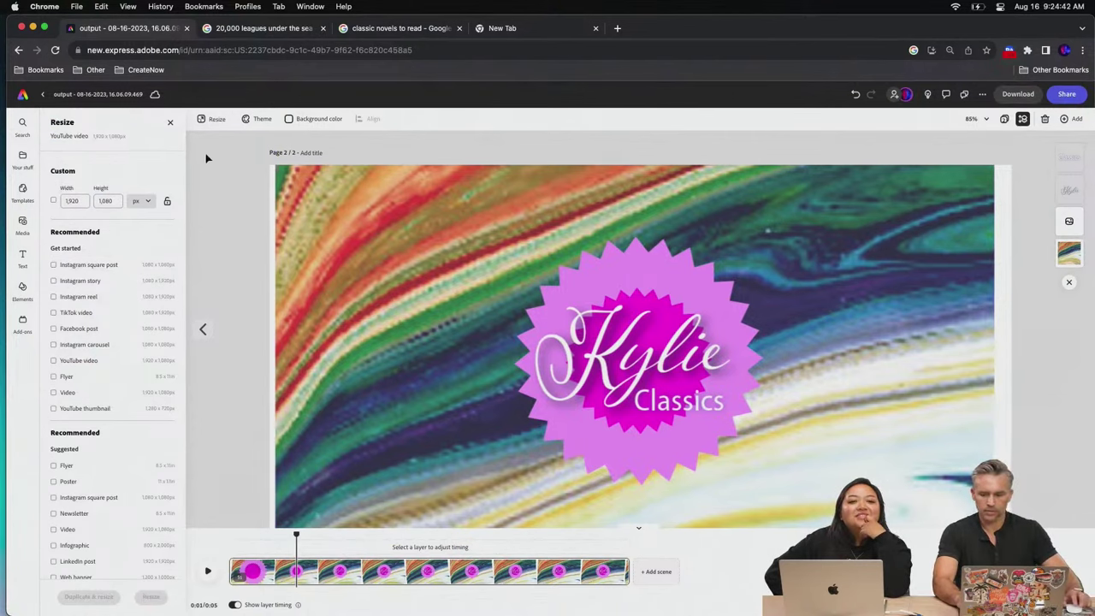
{"action": "left_click", "coordinate": [975, 119]}
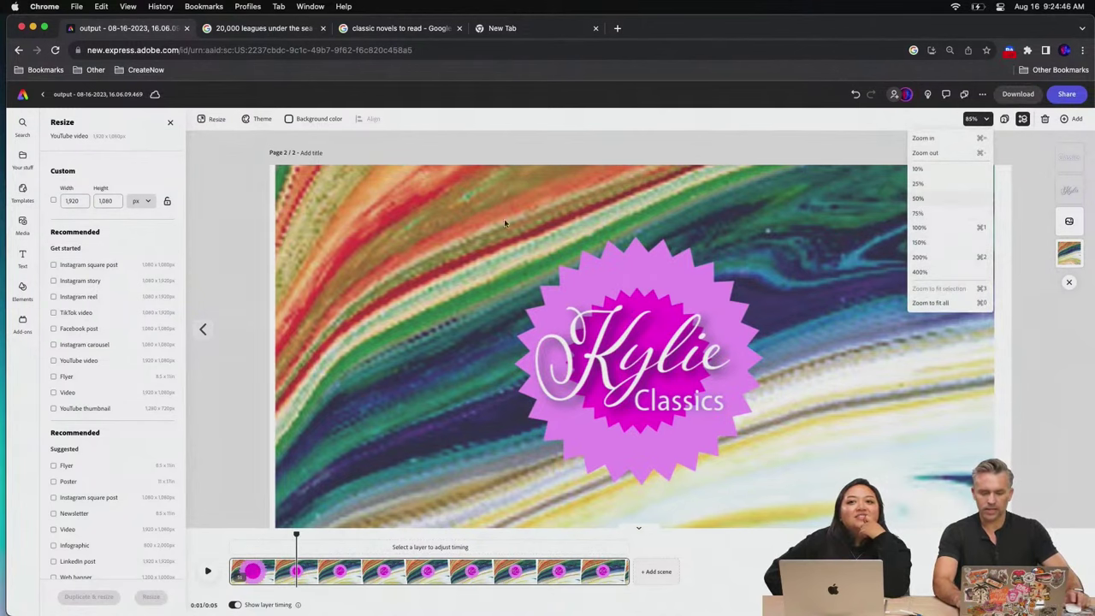
{"action": "left_click", "coordinate": [221, 177]}
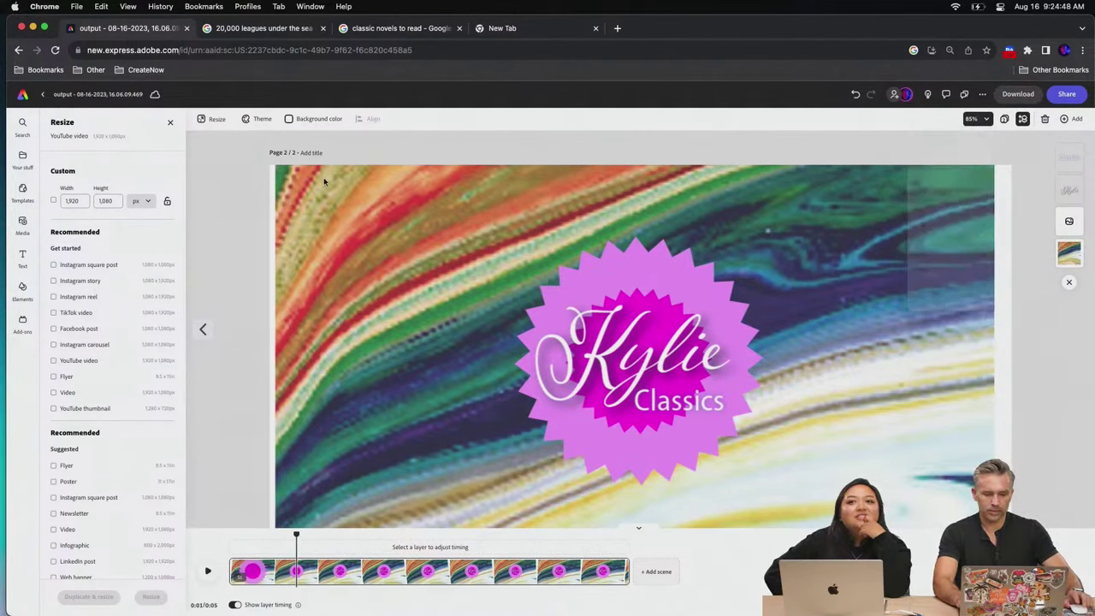
{"action": "left_click", "coordinate": [455, 248]}
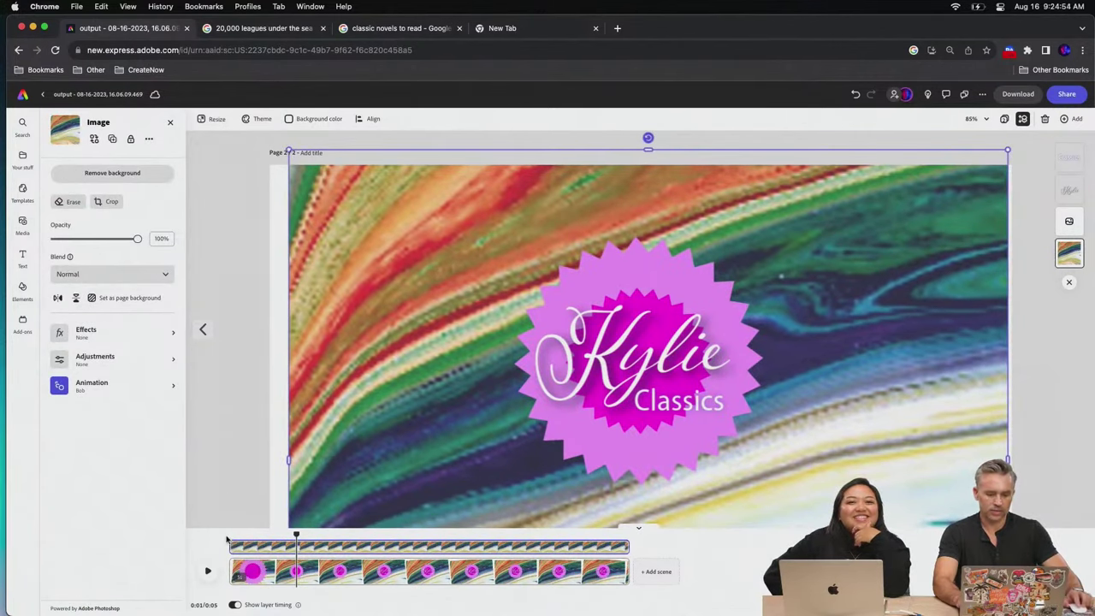
{"action": "left_click", "coordinate": [237, 396]}
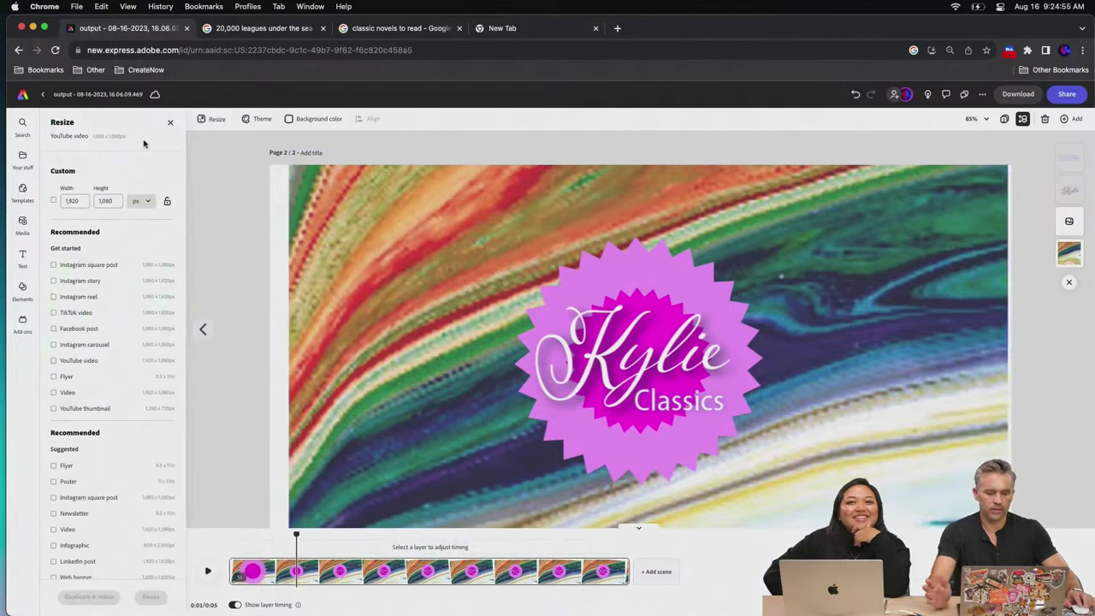
Return to the square design on page 1 and search the stock videos for "books"
{"action": "left_click", "coordinate": [1003, 119]}
{"action": "double_click", "coordinate": [112, 275]}
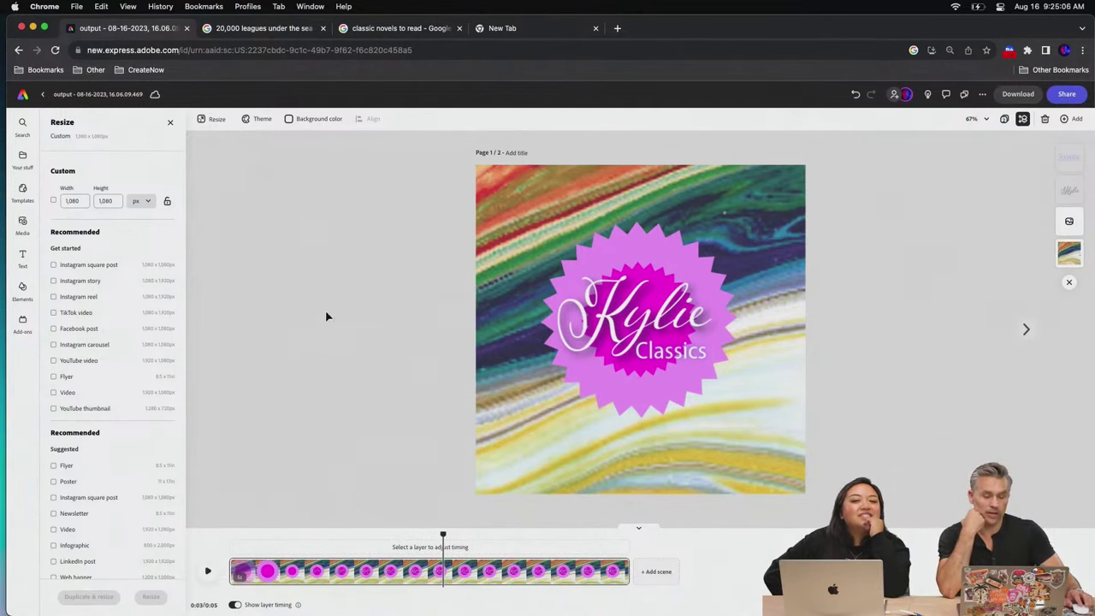
{"action": "left_click", "coordinate": [22, 225]}
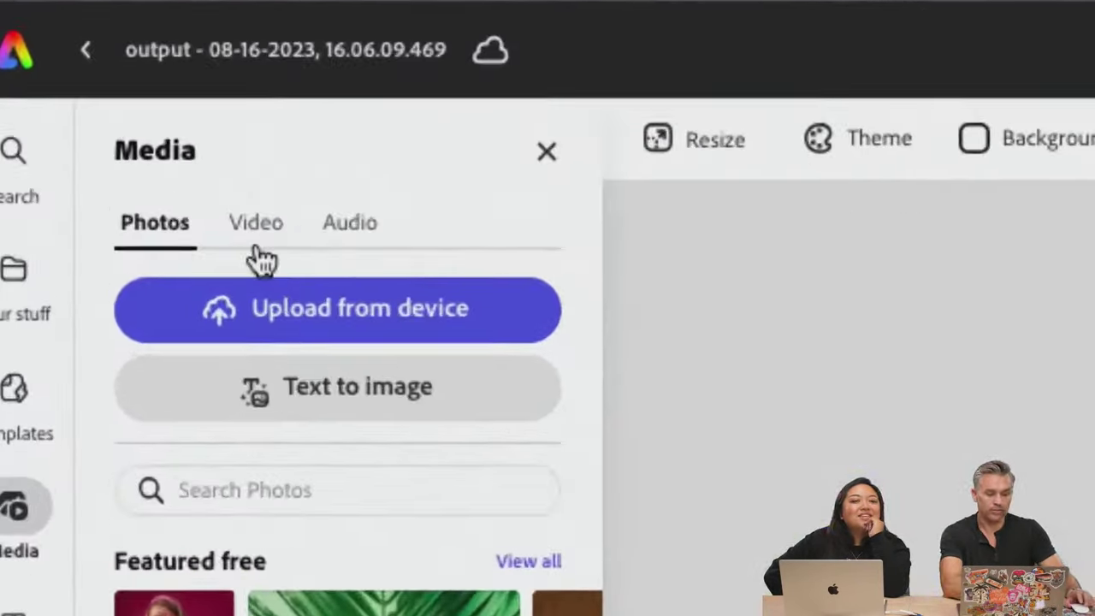
{"action": "left_click", "coordinate": [90, 142]}
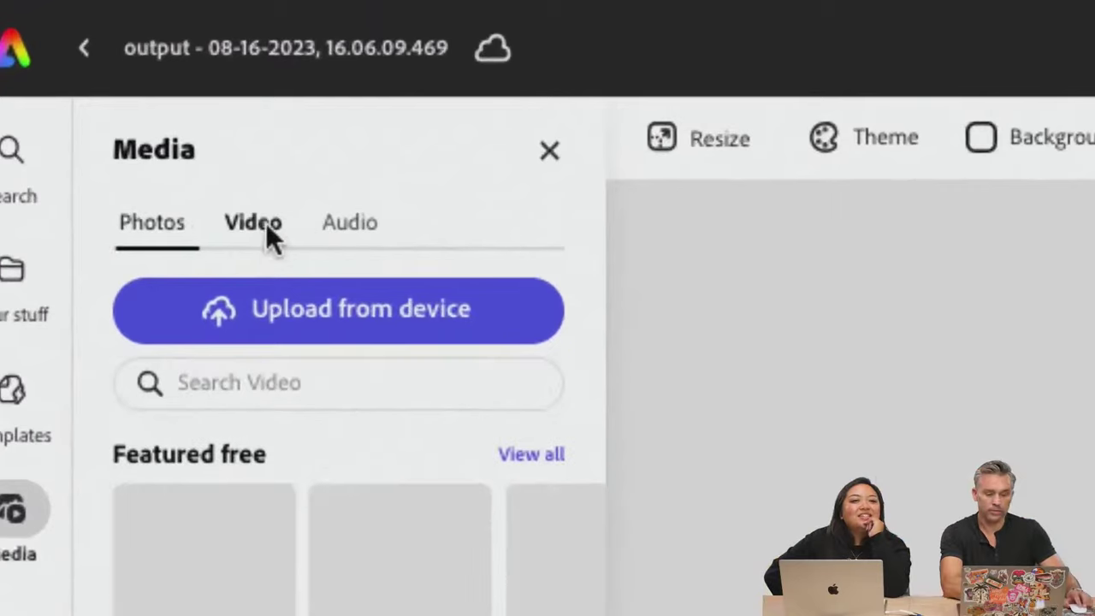
{"action": "left_click", "coordinate": [343, 229]}
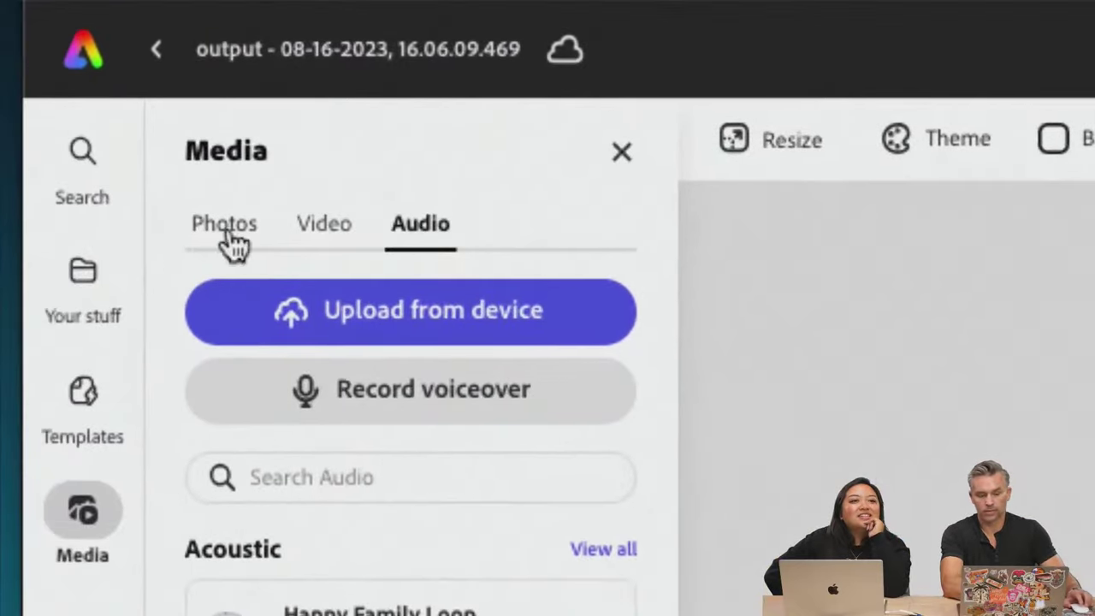
{"action": "left_click", "coordinate": [312, 233]}
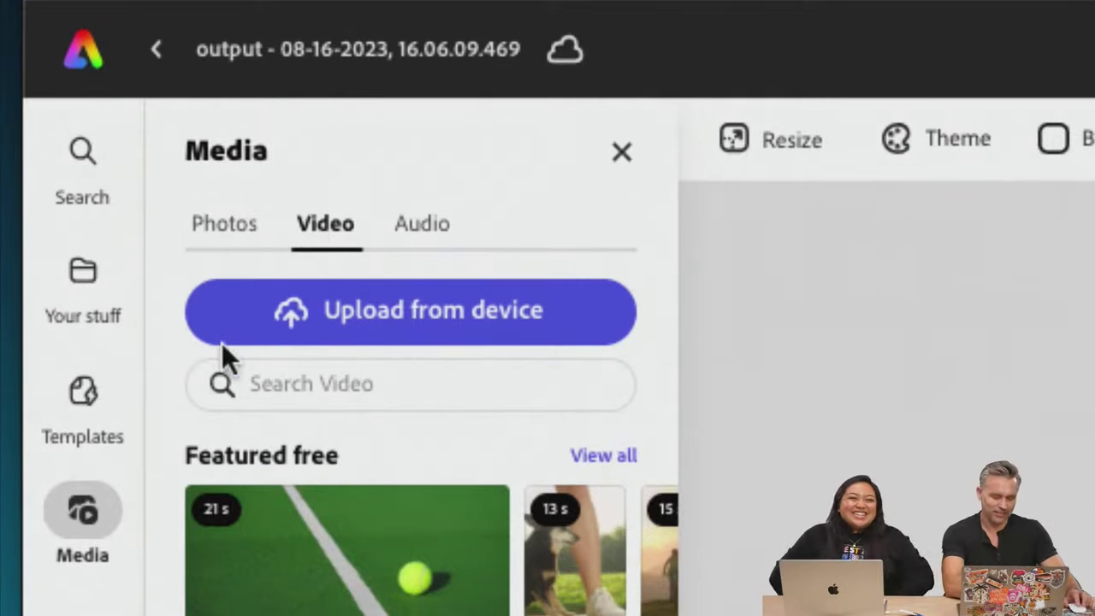
{"action": "left_click", "coordinate": [278, 390]}
{"action": "type", "text": "books"}
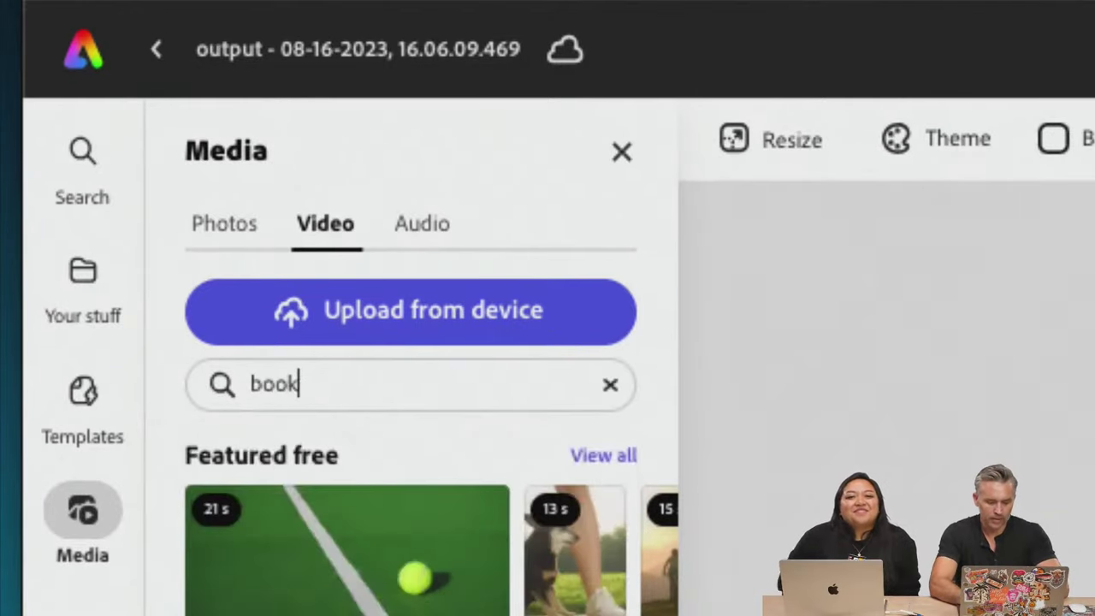
{"action": "key", "text": "Return"}
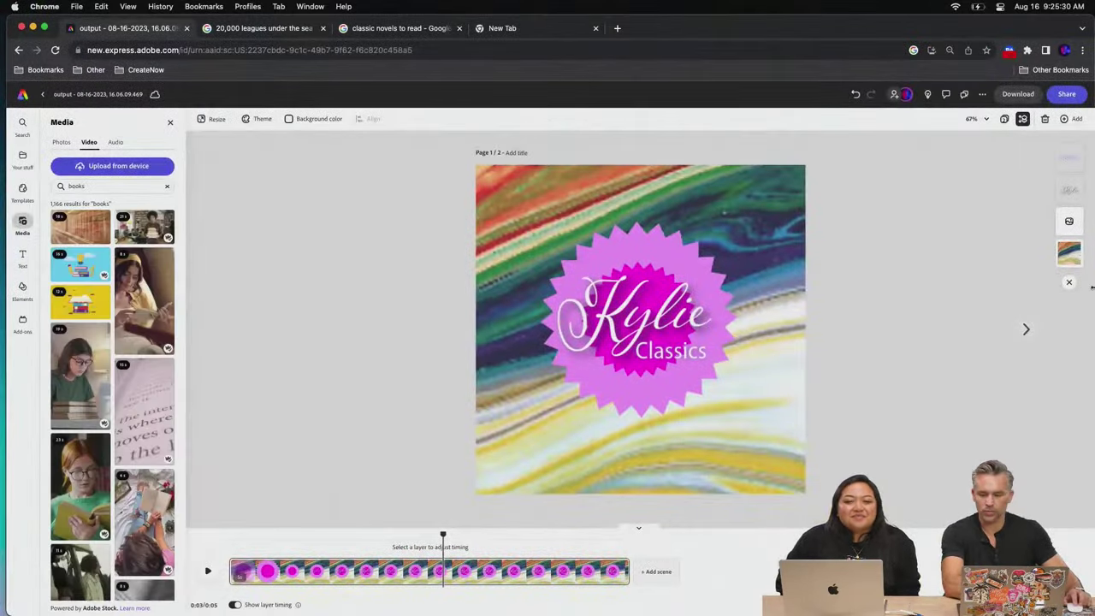
Narrow the browser window to reveal the desktop and take a quick look at the original classic.ai file
{"action": "left_click_drag", "start_coordinate": [1083, 289], "coordinate": [1020, 288]}
{"action": "left_click", "coordinate": [1057, 377]}
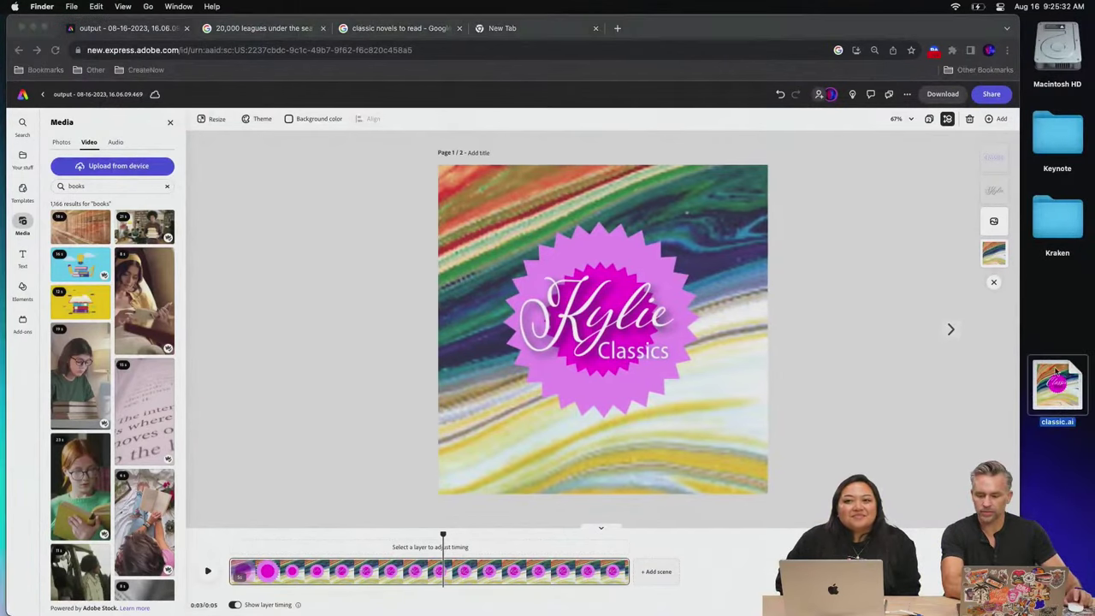
{"action": "key", "text": "space"}
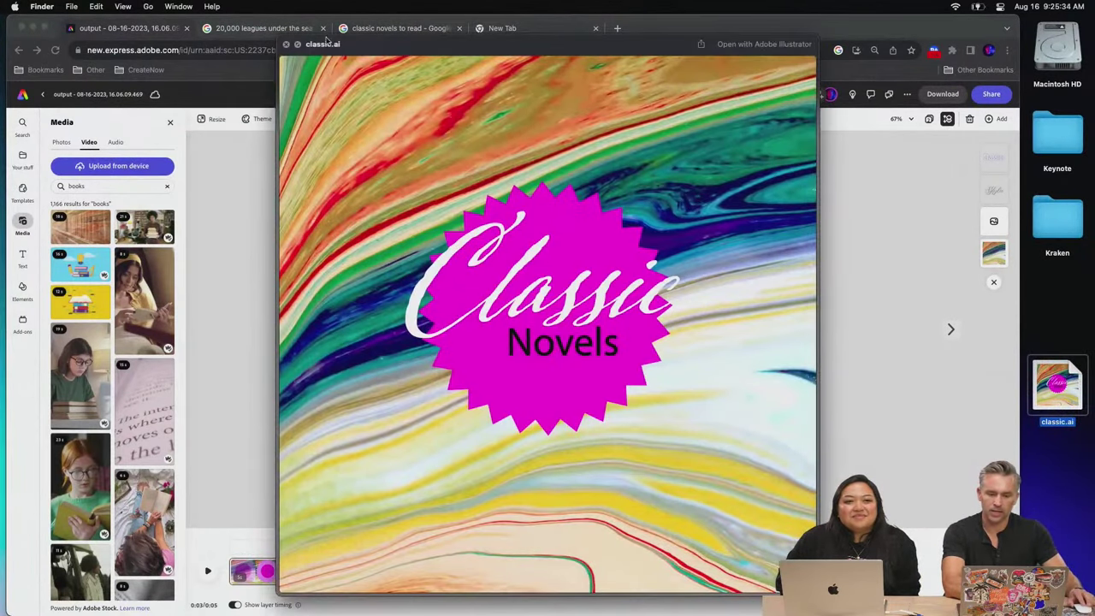
{"action": "key", "text": "space"}
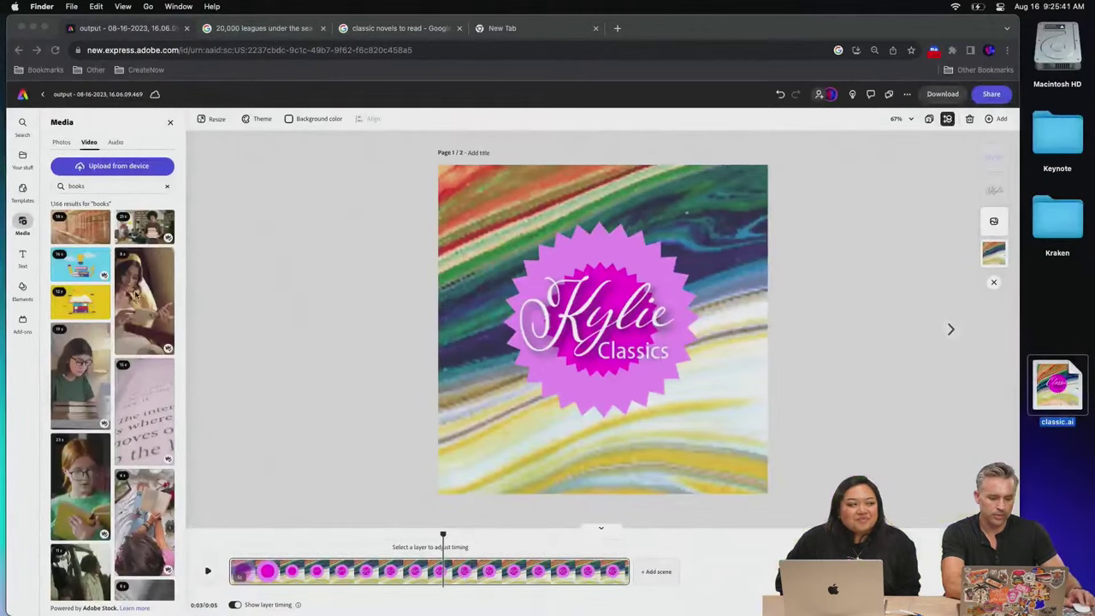
Add the 11-second stock clip of books against a teal backdrop as a new scene after the starburst scene, and restore the browser window's width
{"action": "scroll", "coordinate": [303, 514], "scroll_direction": "down", "scroll_amount": 5}
{"action": "scroll", "coordinate": [122, 390], "scroll_direction": "down", "scroll_amount": 2}
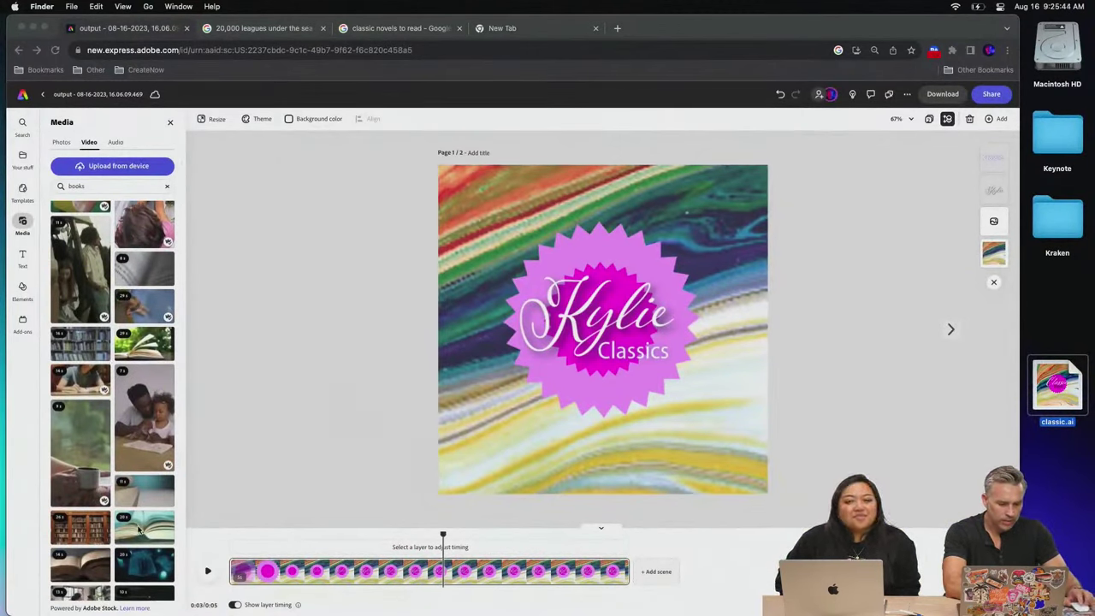
{"action": "left_click", "coordinate": [597, 567]}
{"action": "left_click_drag", "start_coordinate": [130, 486], "coordinate": [582, 575]}
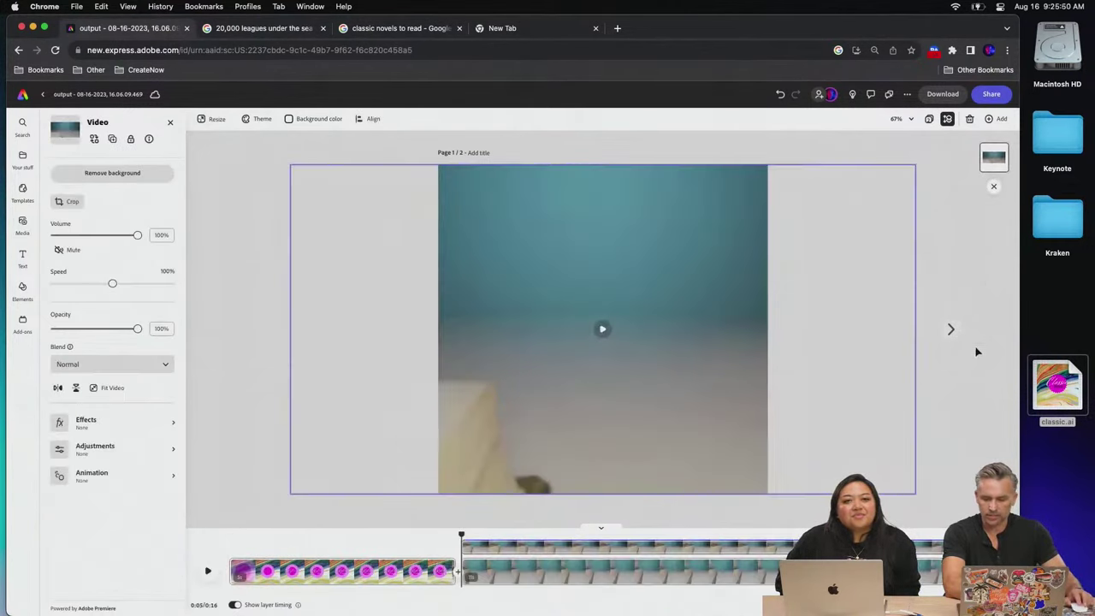
{"action": "key", "text": "ctrl+alt+Return"}
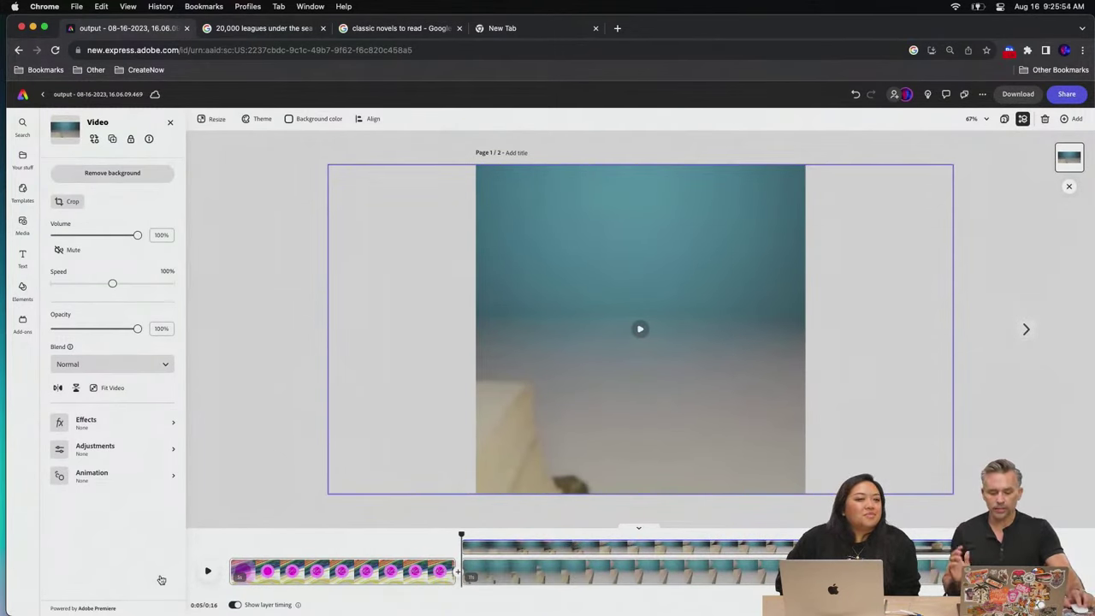
Hide layer timing and play from the end of the starburst scene into the book clip
{"action": "left_click", "coordinate": [234, 605]}
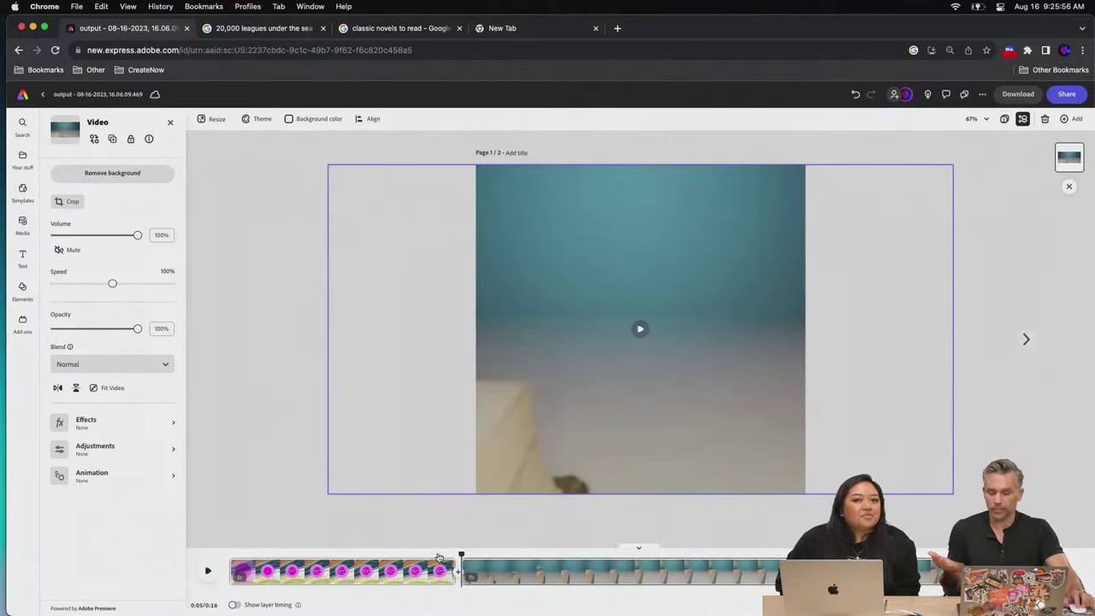
{"action": "left_click", "coordinate": [440, 558]}
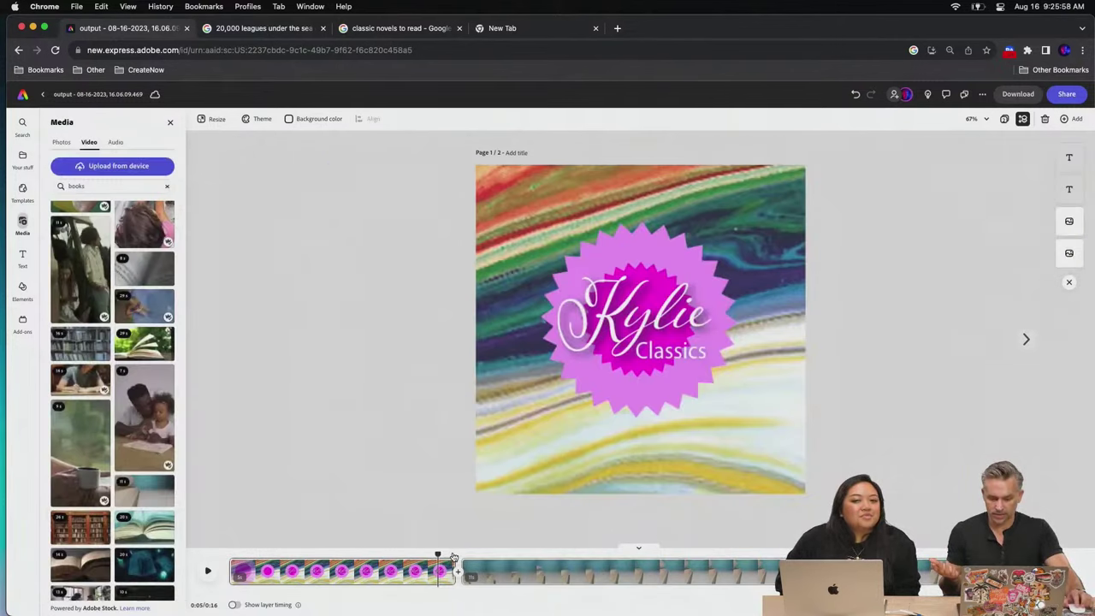
{"action": "left_click", "coordinate": [208, 571]}
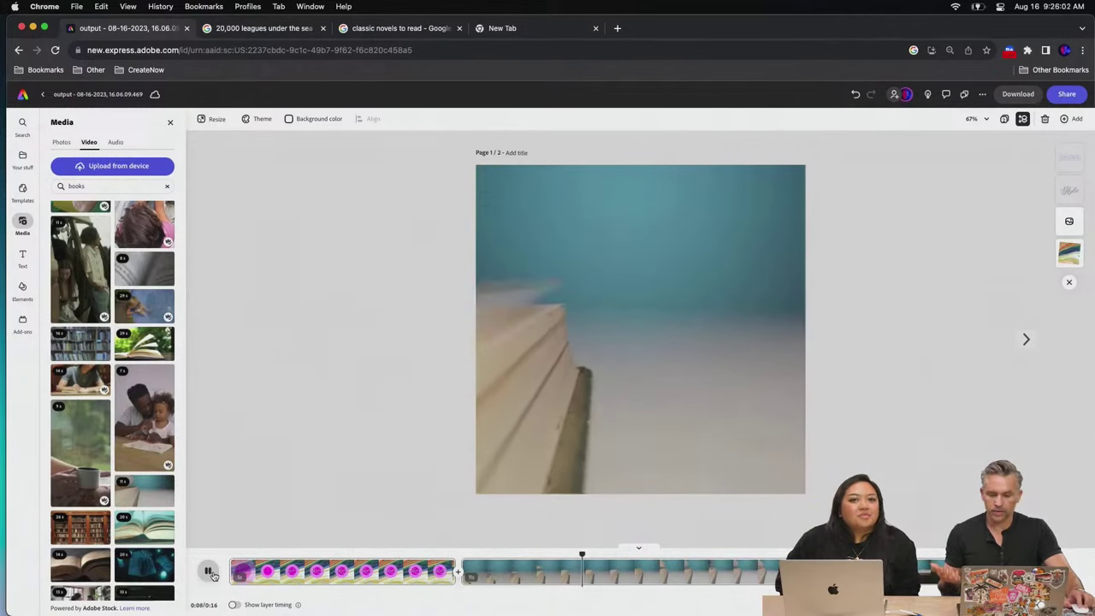
{"action": "left_click", "coordinate": [208, 571]}
Select the book video, show layer timing, and trim the end of its scene to 4.5 s
{"action": "left_click", "coordinate": [585, 292]}
{"action": "left_click", "coordinate": [585, 292]}
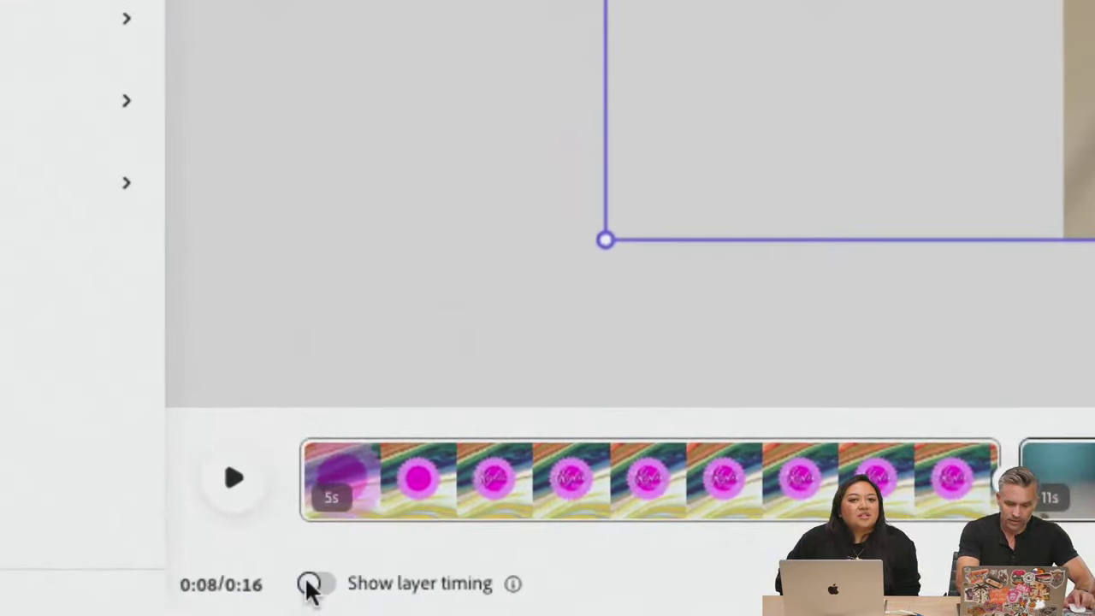
{"action": "left_click", "coordinate": [309, 584]}
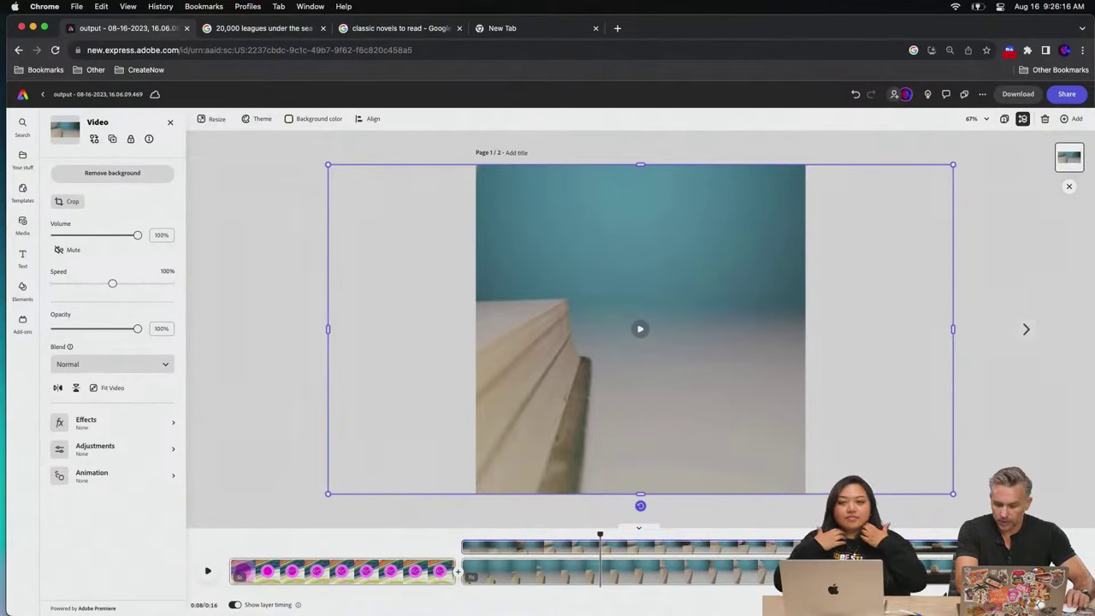
{"action": "left_click_drag", "start_coordinate": [954, 567], "coordinate": [664, 567]}
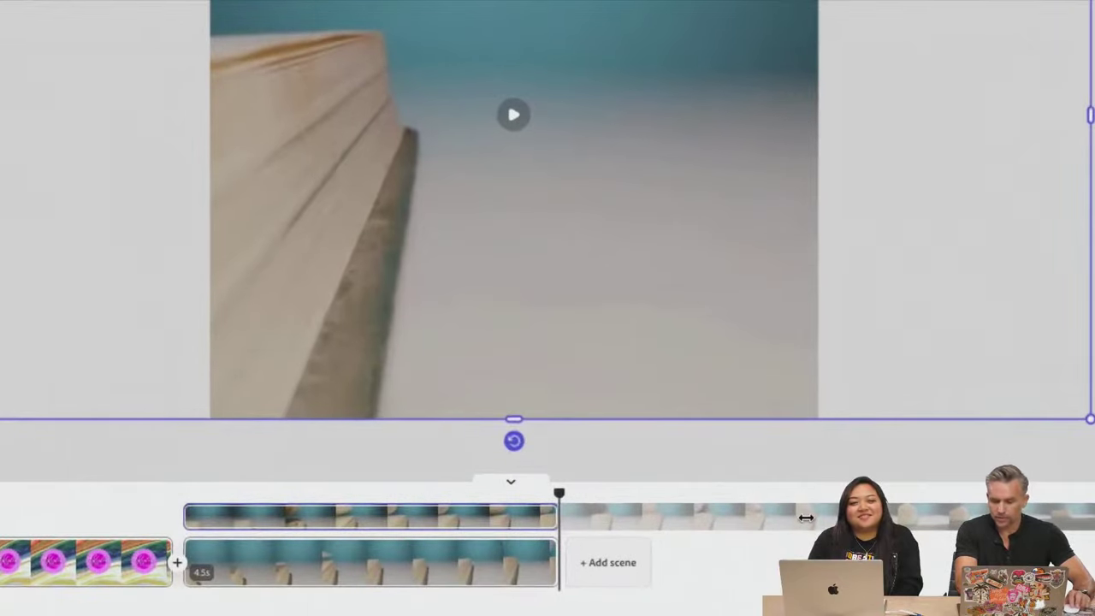
Slide the book footage within its 4.5 s scene so the scene starts from a later part of the clip
{"action": "left_click_drag", "start_coordinate": [806, 517], "coordinate": [753, 516]}
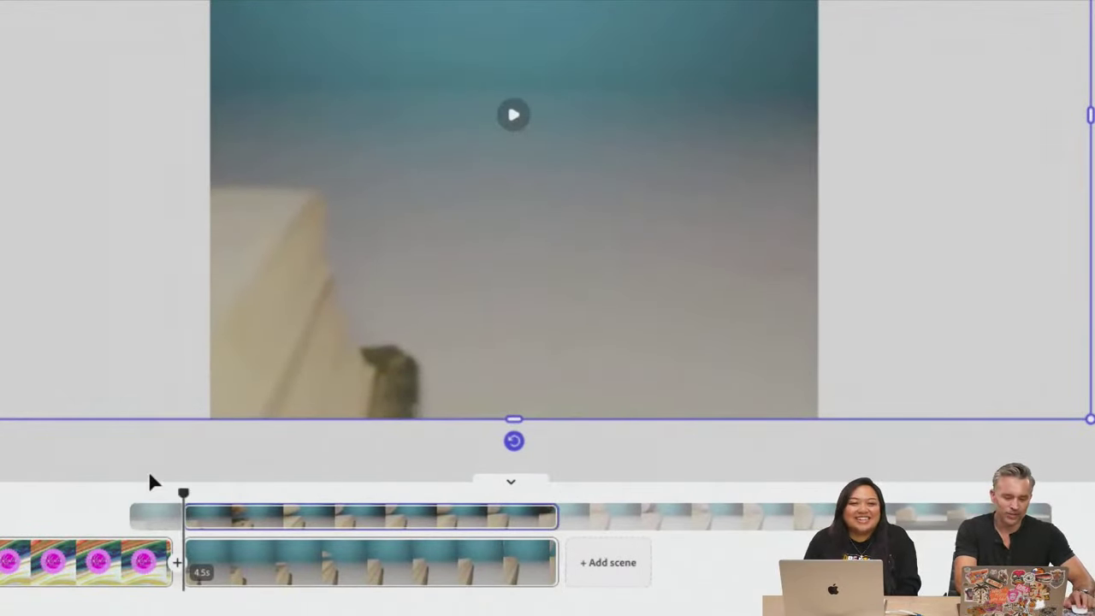
{"action": "mouse_move", "coordinate": [185, 500]}
{"action": "left_mouse_down"}
{"action": "mouse_move", "coordinate": [220, 496]}
{"action": "mouse_move", "coordinate": [188, 495]}
{"action": "left_mouse_up"}
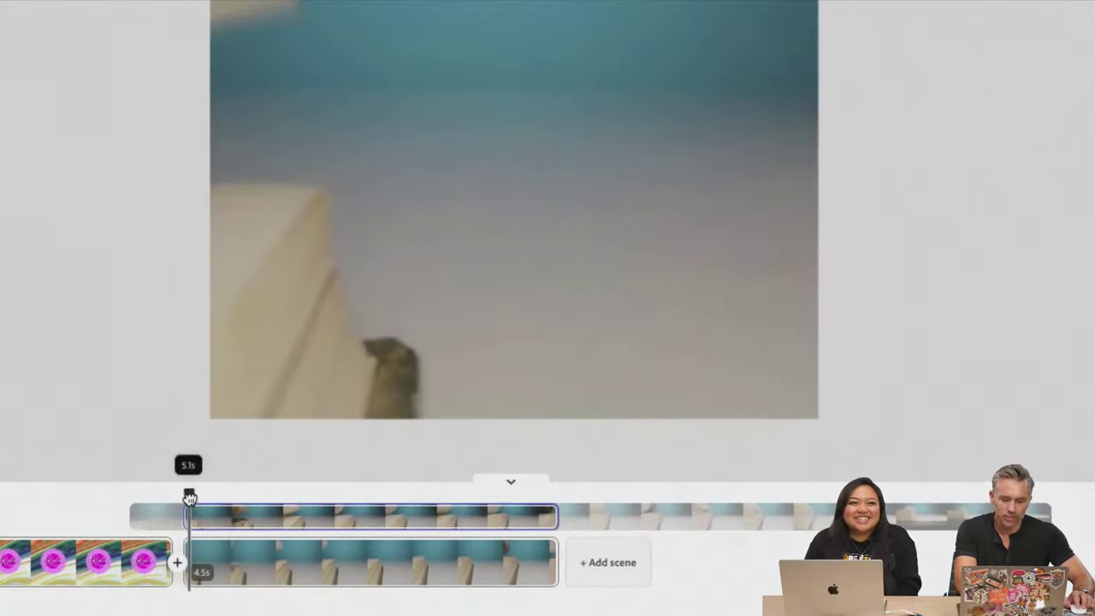
{"action": "left_click_drag", "start_coordinate": [731, 513], "coordinate": [503, 531]}
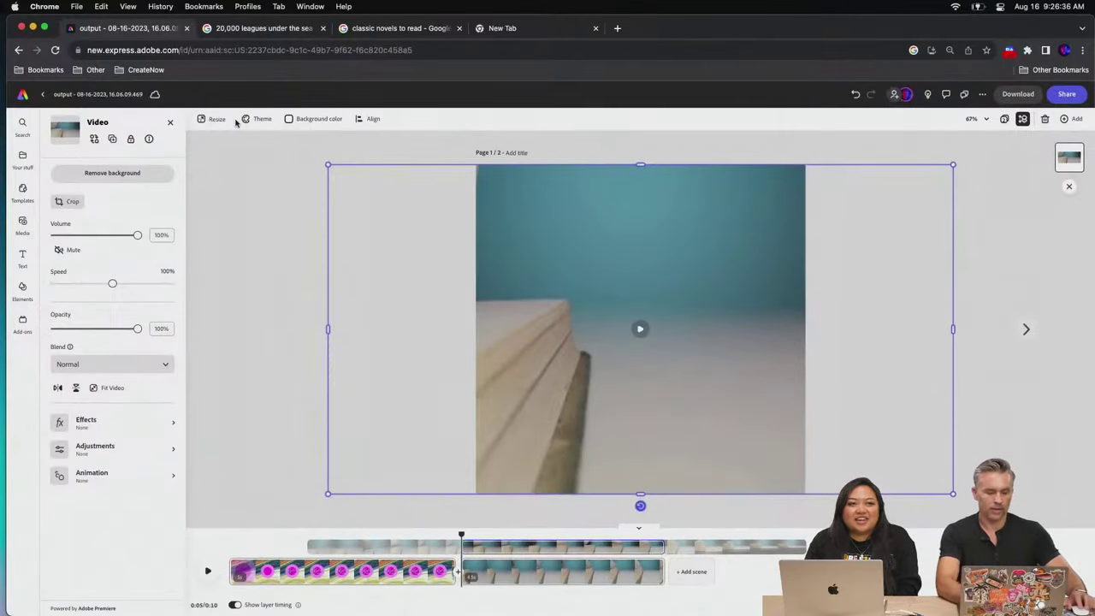
{"action": "left_click", "coordinate": [22, 255]}
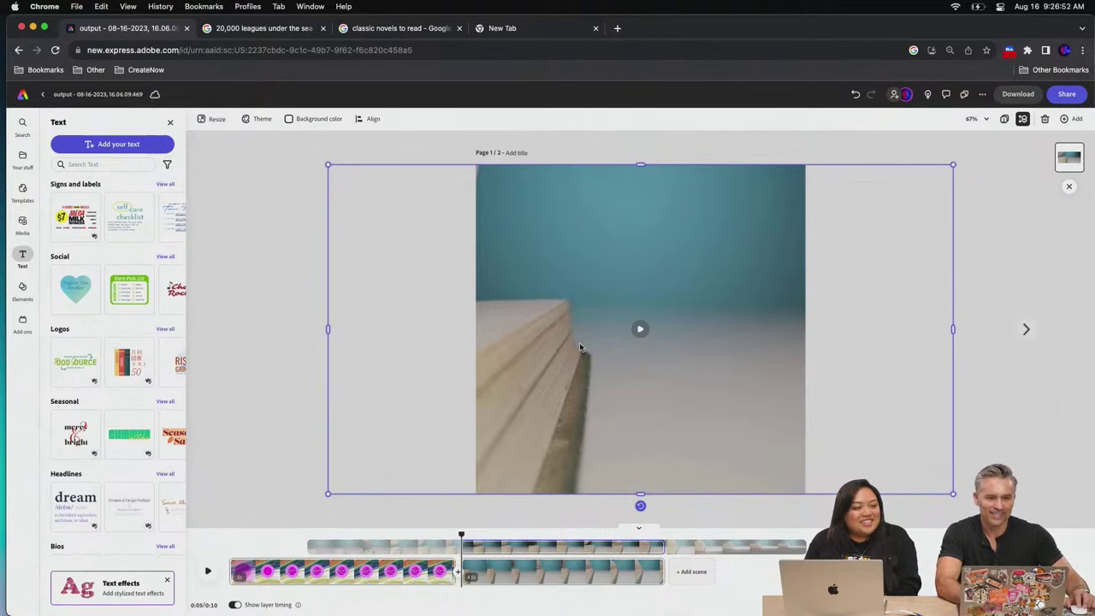
{"action": "left_click", "coordinate": [260, 236]}
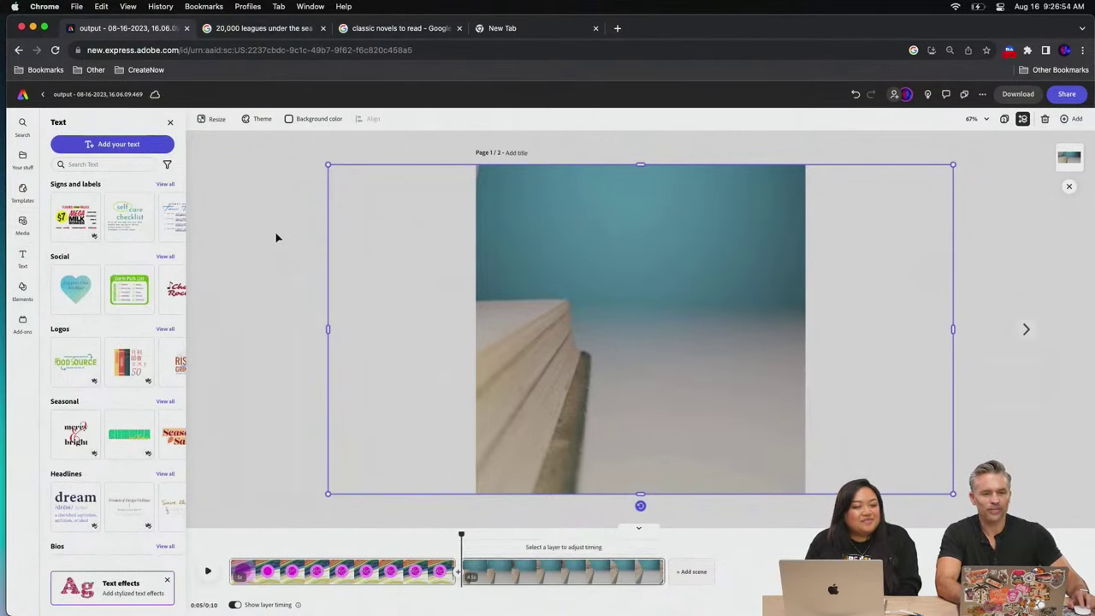
{"action": "left_click", "coordinate": [741, 261]}
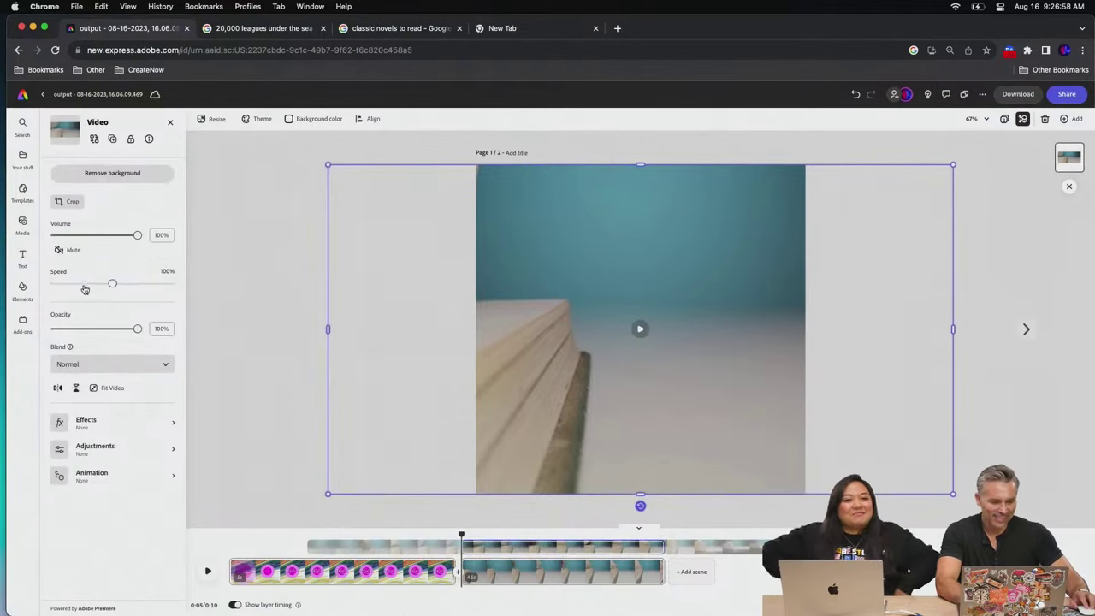
{"action": "left_click", "coordinate": [22, 255]}
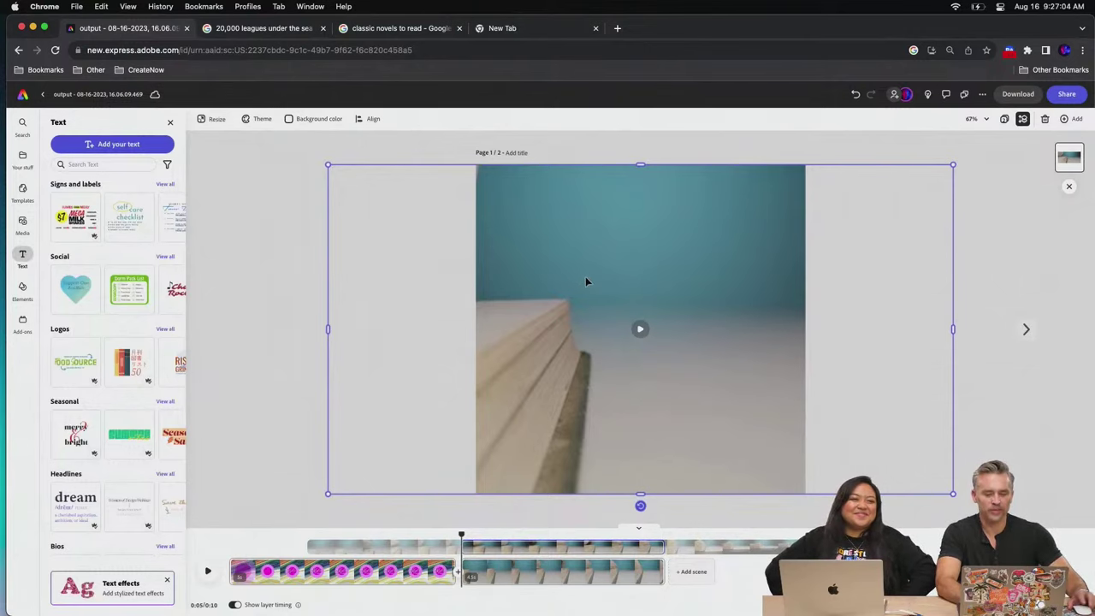
Turn off layer timing and play the cut from the starburst scene into the shifted book footage
{"action": "left_click", "coordinate": [235, 605]}
{"action": "left_click", "coordinate": [444, 554]}
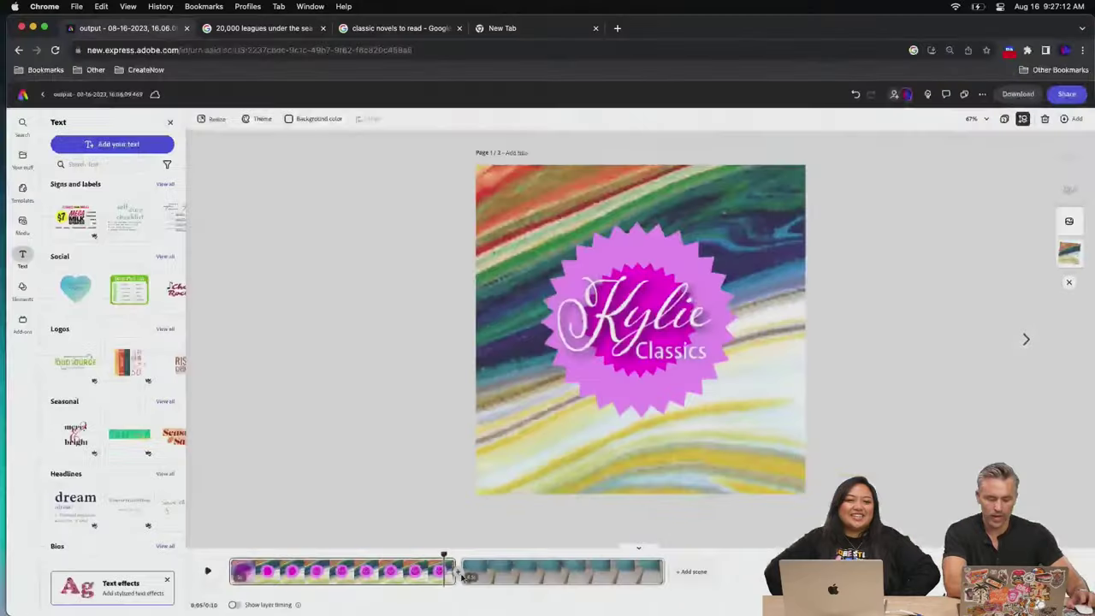
{"action": "left_click", "coordinate": [207, 573]}
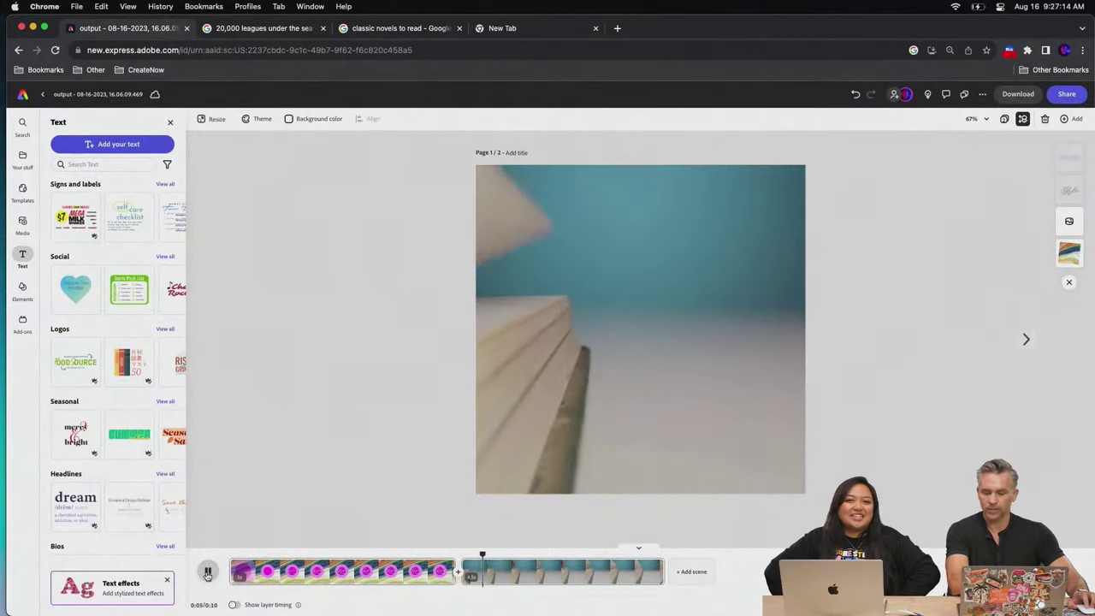
{"action": "left_click", "coordinate": [407, 511]}
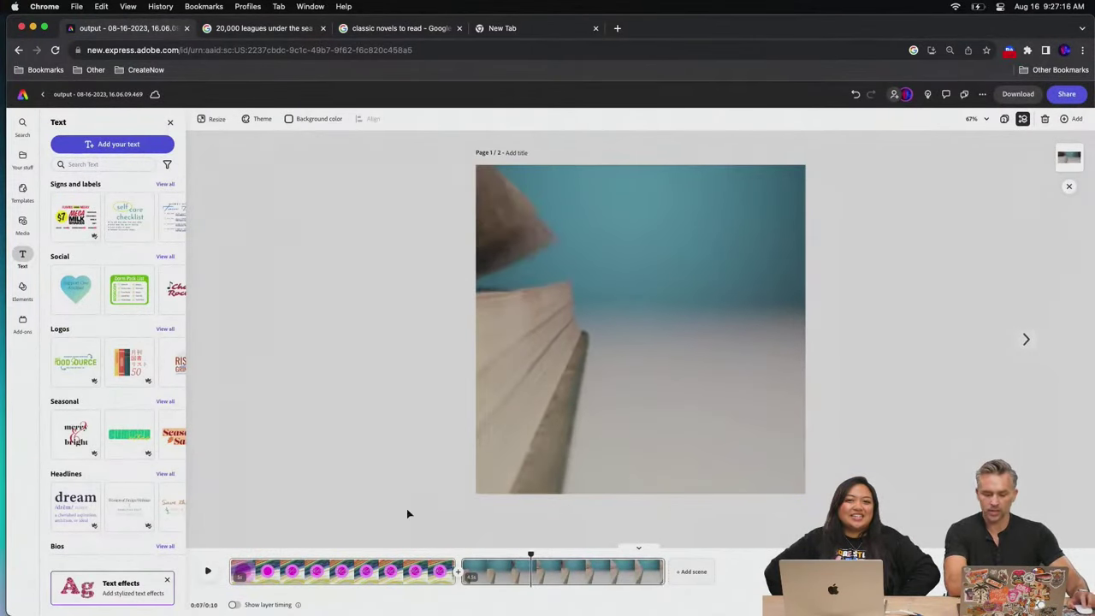
Add a Dissolve transition of 1.48 s between the starburst and book scenes and play it back
{"action": "left_click", "coordinate": [455, 559]}
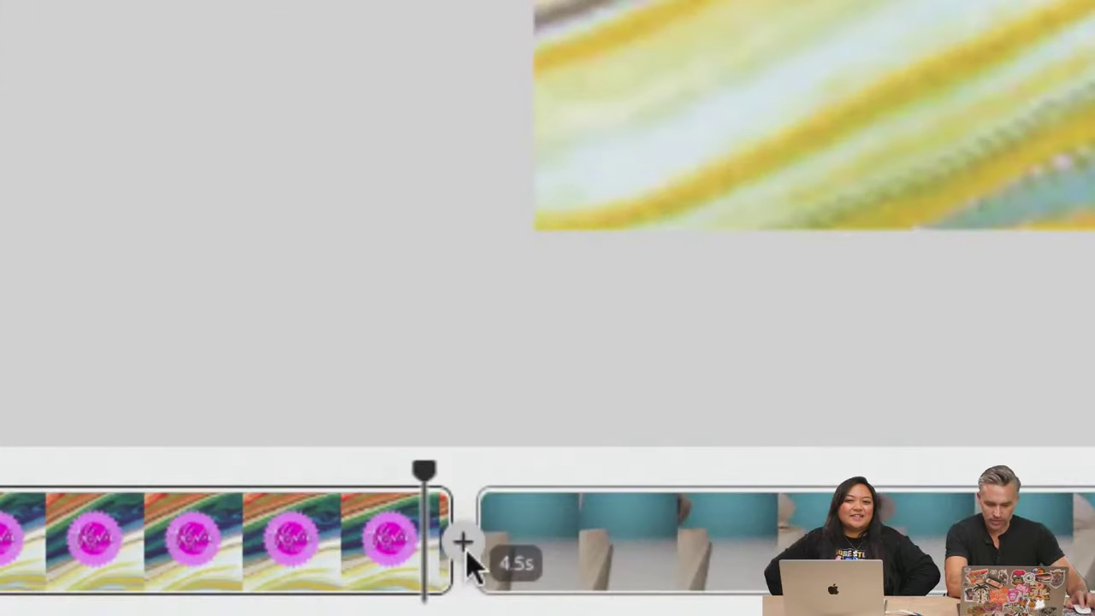
{"action": "left_click", "coordinate": [463, 544]}
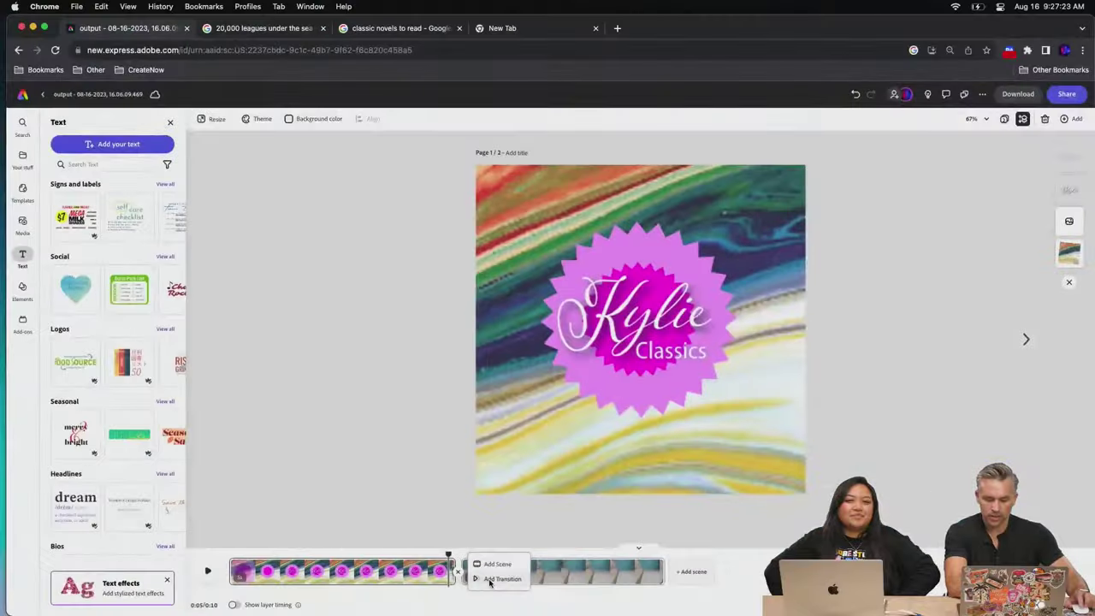
{"action": "left_click", "coordinate": [596, 571]}
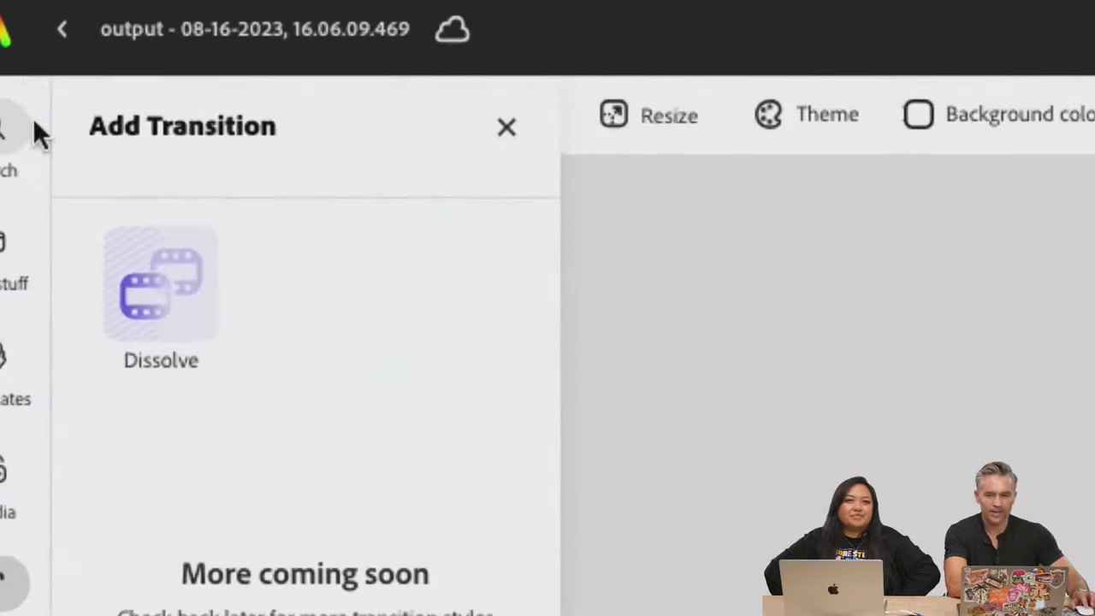
{"action": "mouse_move", "coordinate": [33, 124]}
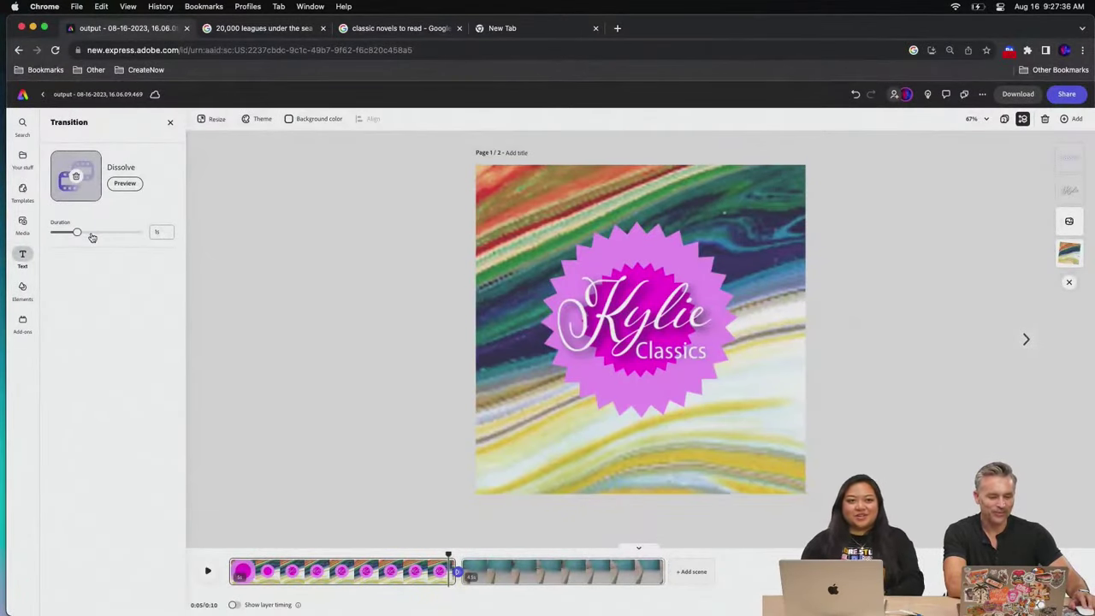
{"action": "left_click", "coordinate": [92, 234]}
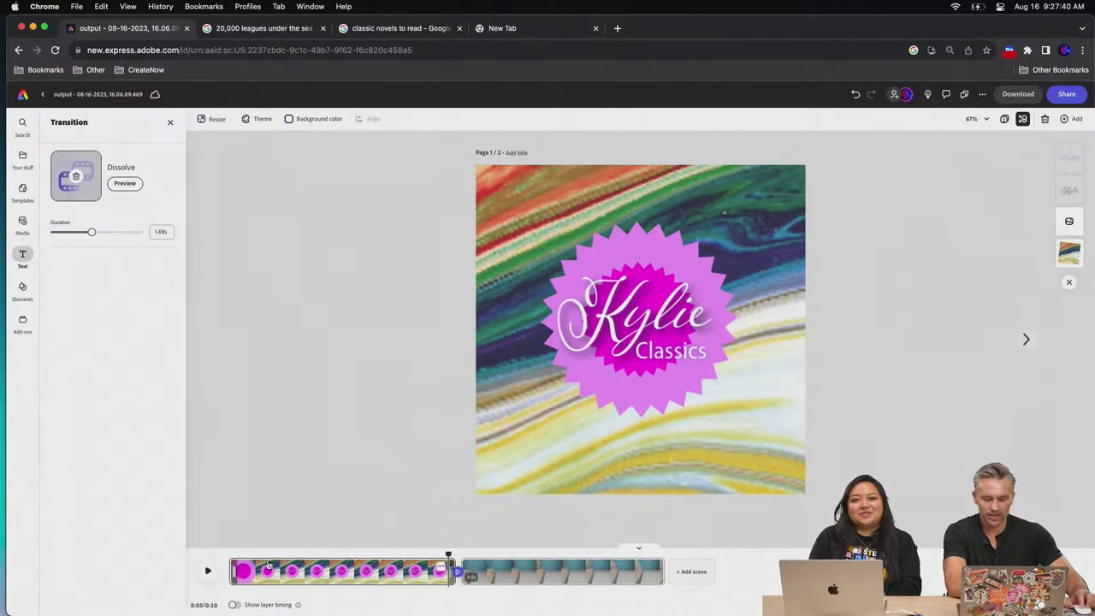
{"action": "left_click", "coordinate": [205, 573]}
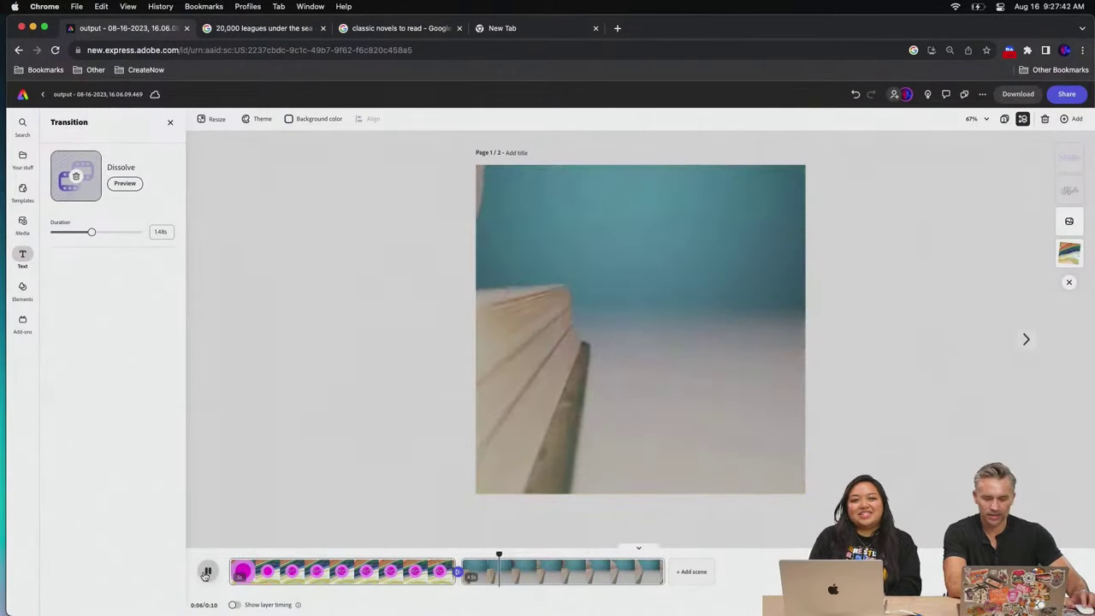
Add new text reading "book club every friday" over the book scene
{"action": "left_click", "coordinate": [22, 255]}
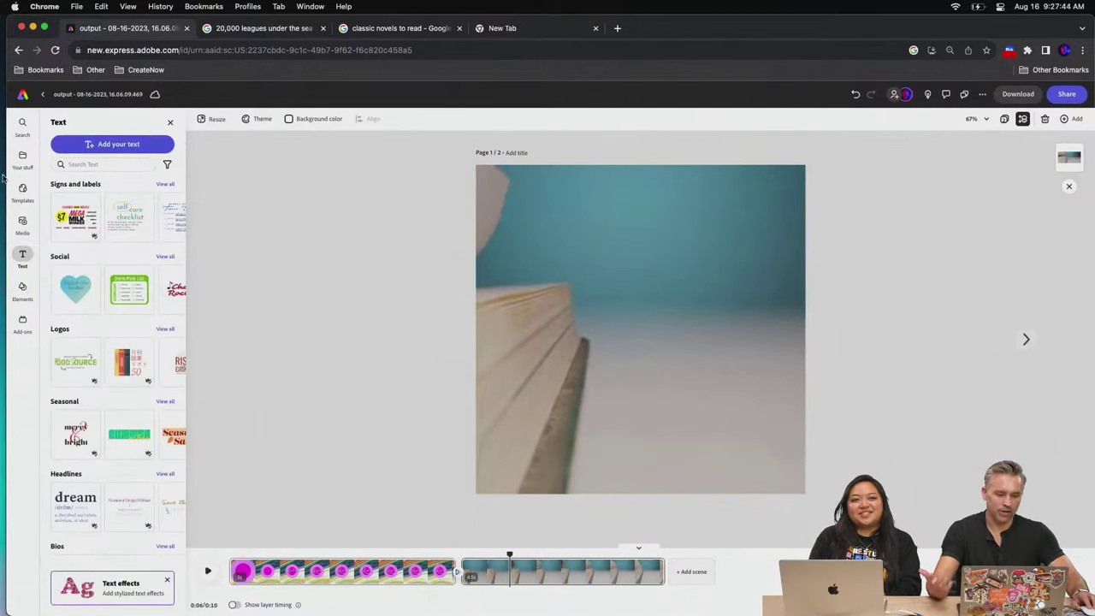
{"action": "left_click", "coordinate": [97, 145]}
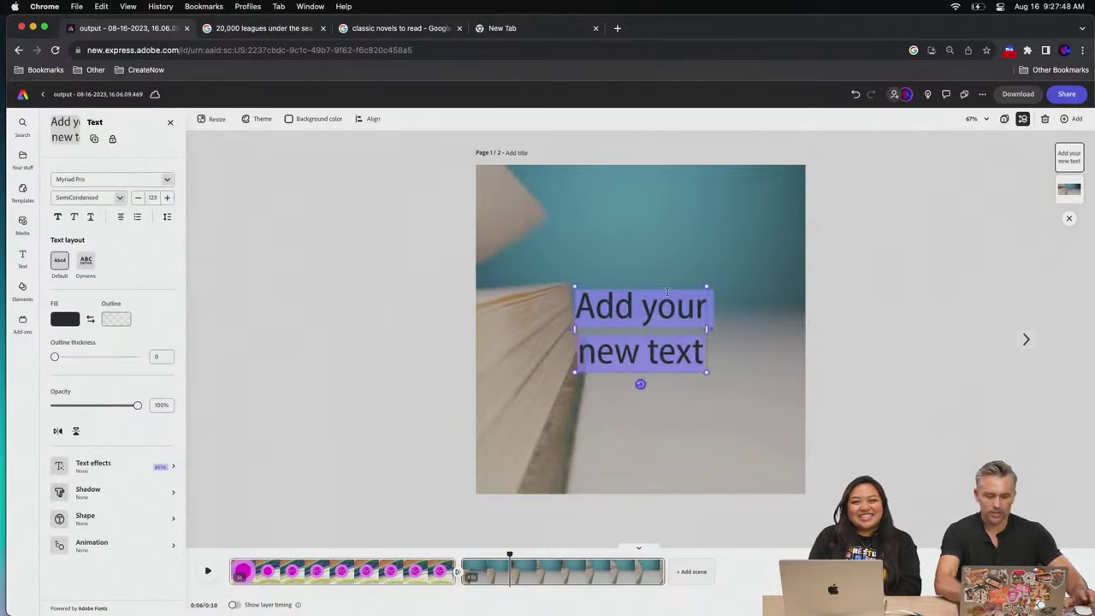
{"action": "type", "text": "book"}
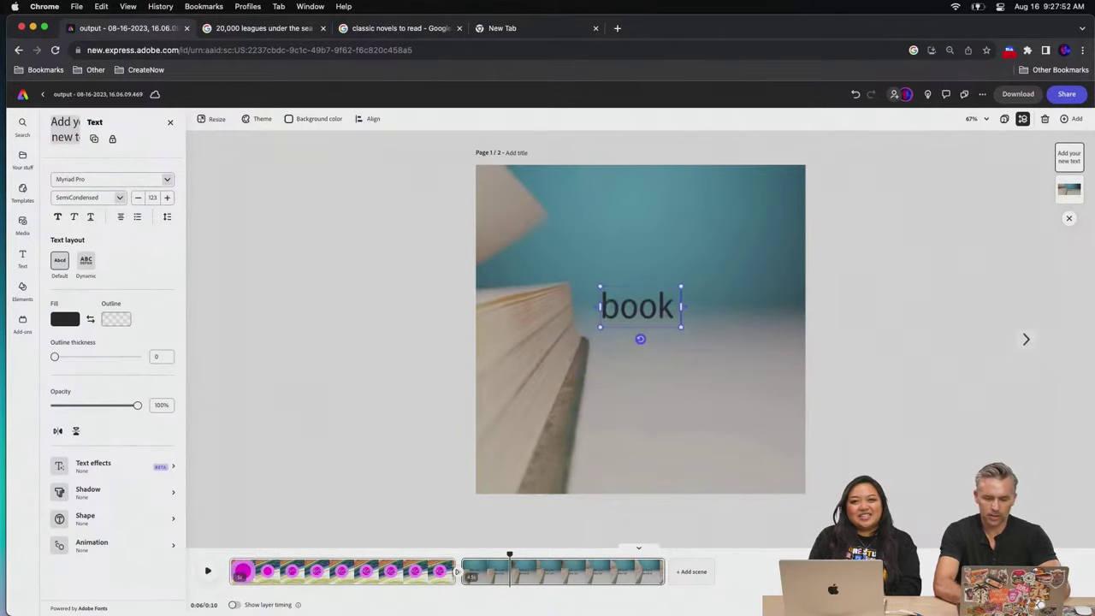
{"action": "type", "text": " club"}
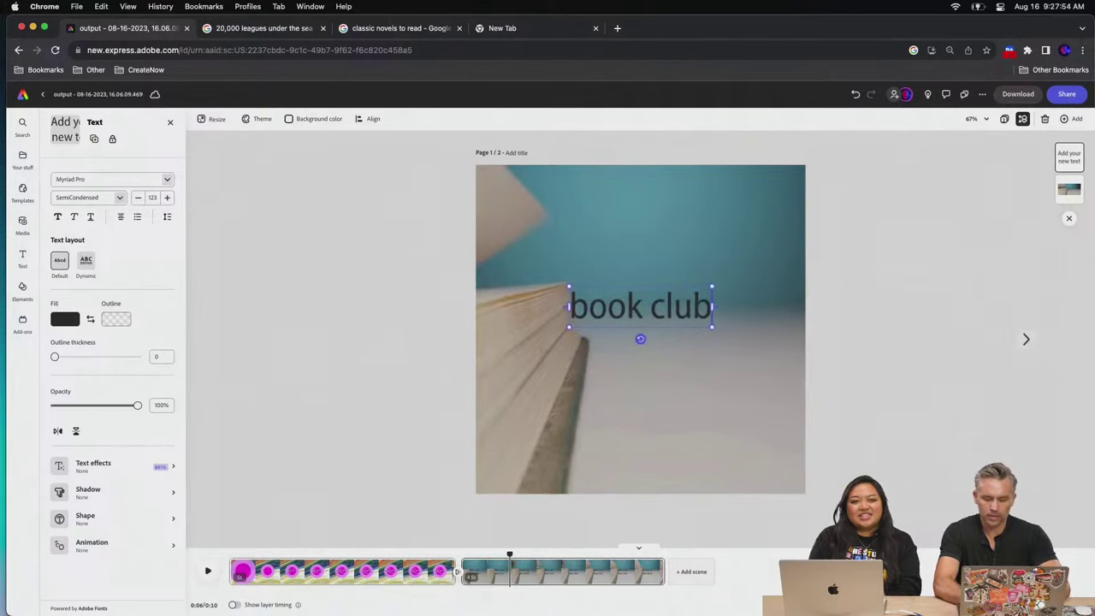
{"action": "type", "text": " every friday"}
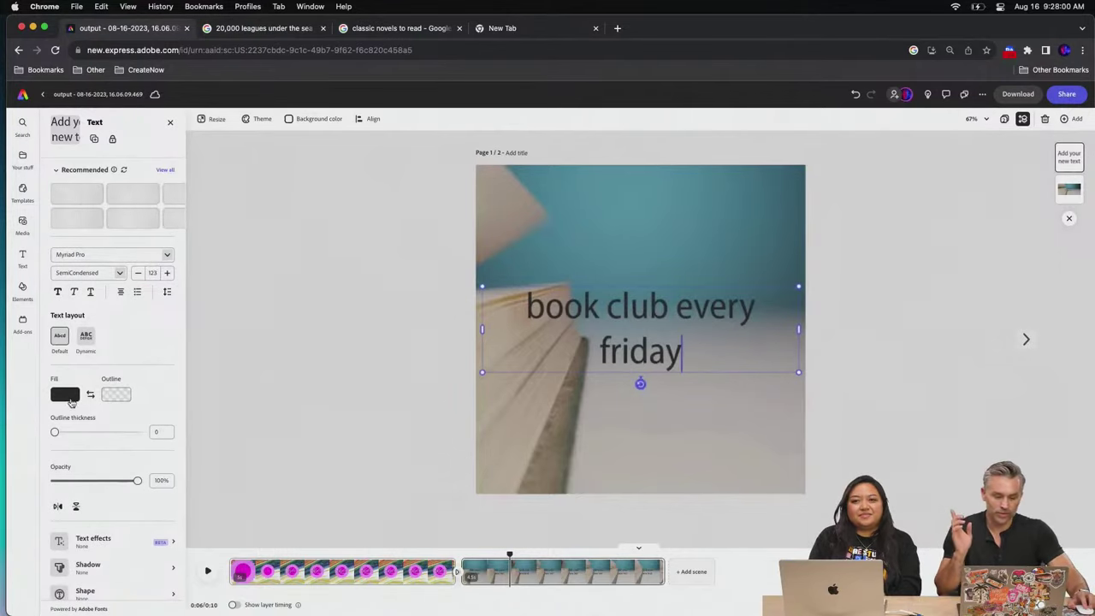
Fill the book club text with white and give it the Dynamic layout, resized to stack on three lines
{"action": "key", "text": "super+a"}
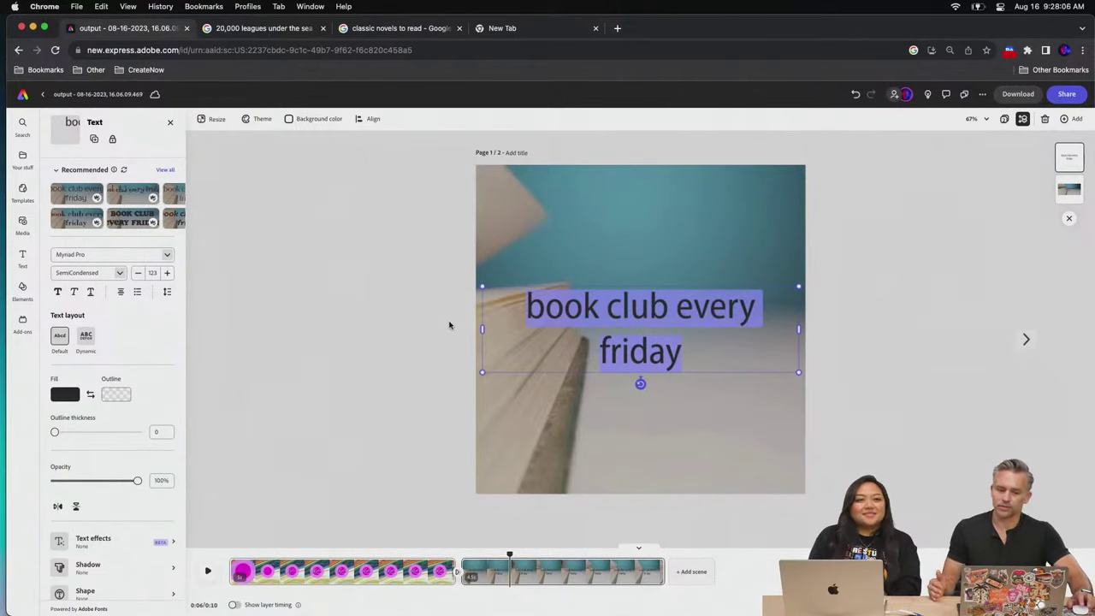
{"action": "left_click", "coordinate": [64, 394]}
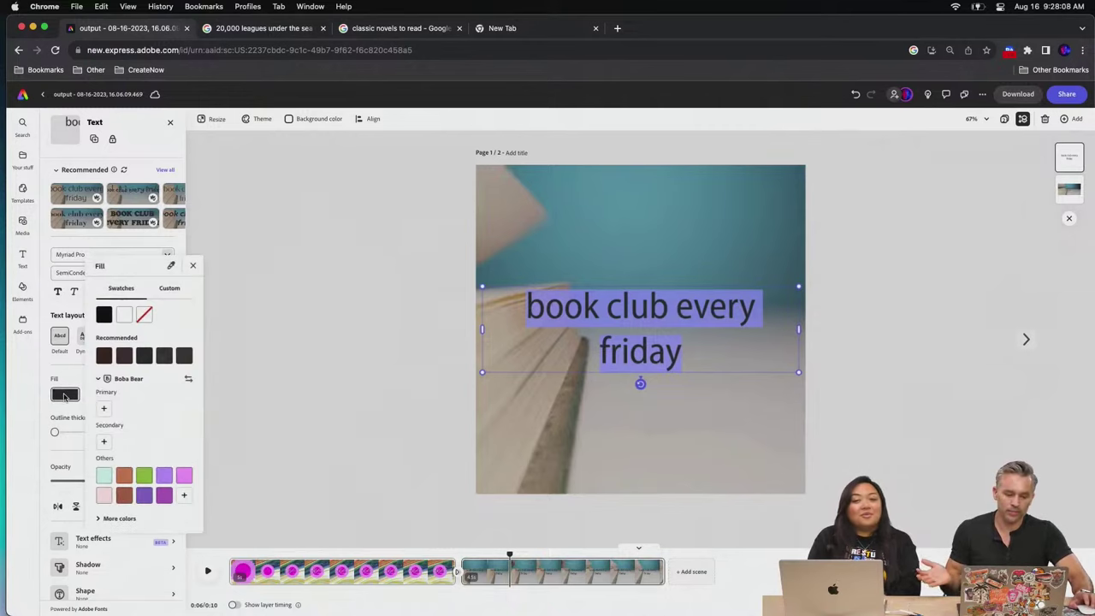
{"action": "left_click", "coordinate": [125, 316]}
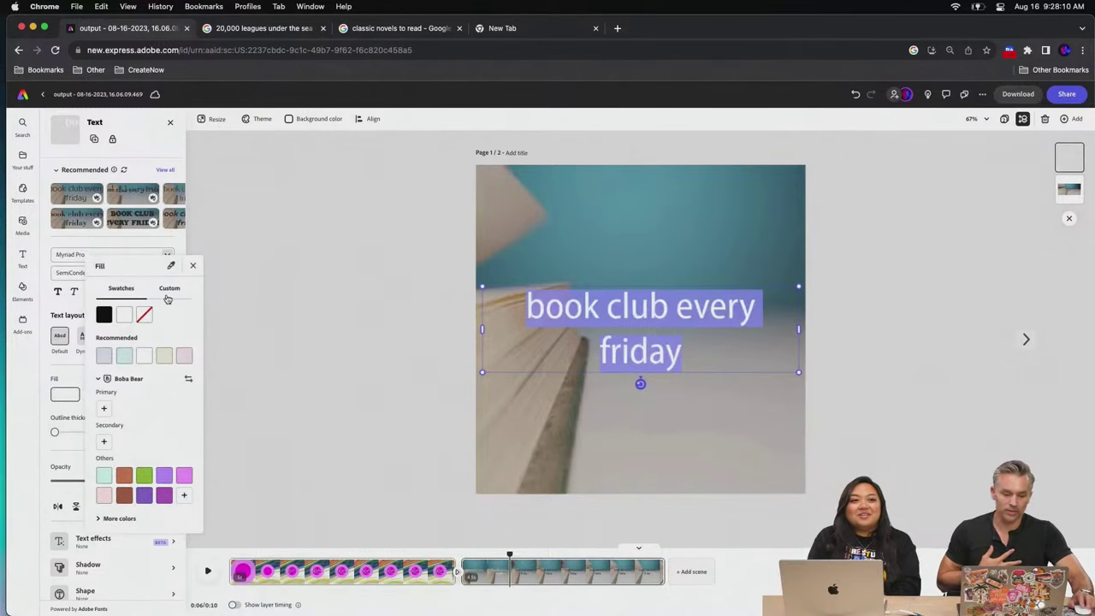
{"action": "left_click", "coordinate": [161, 147]}
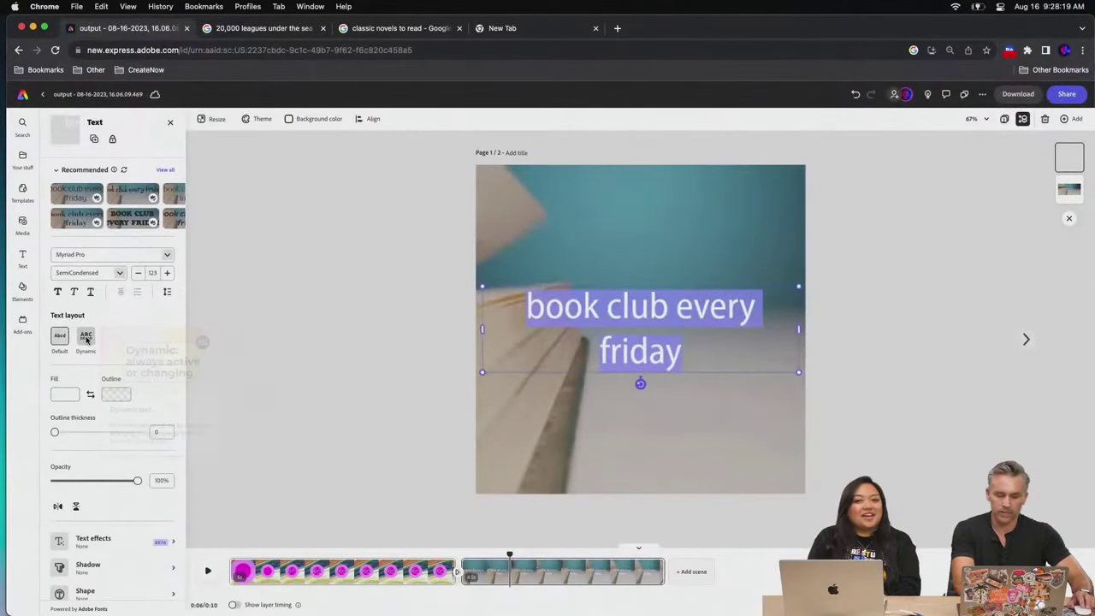
{"action": "left_click", "coordinate": [86, 337]}
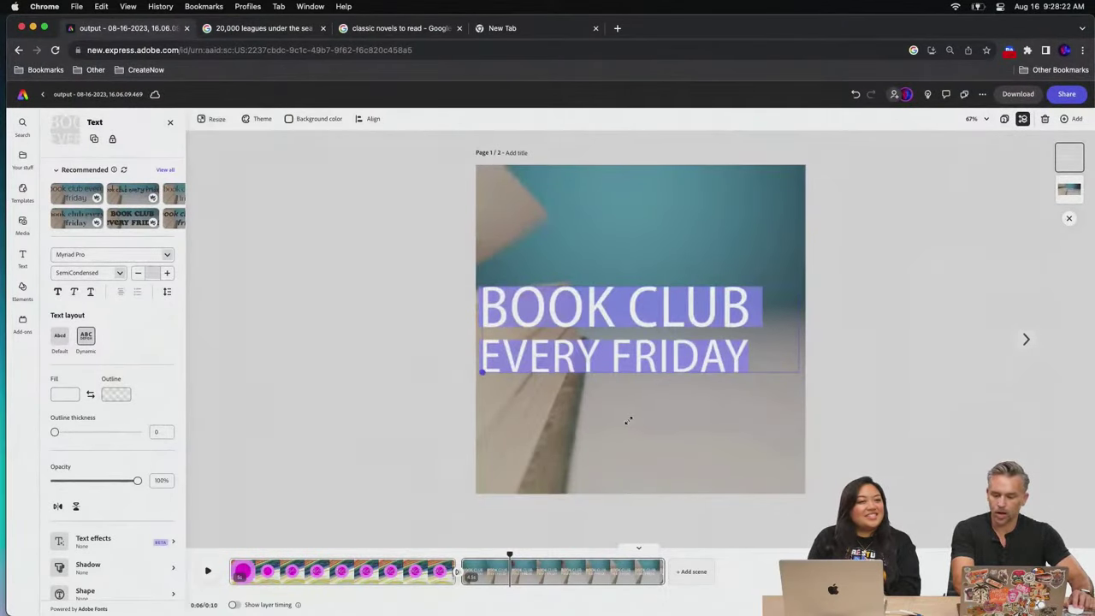
{"action": "left_click_drag", "start_coordinate": [796, 373], "coordinate": [704, 470]}
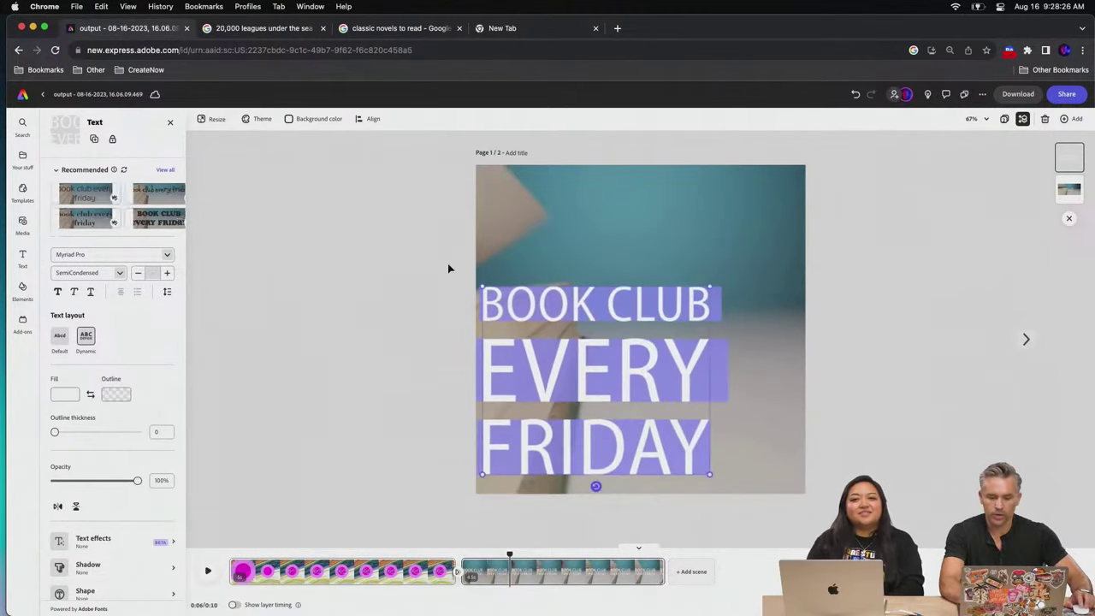
Set the book club text's font to Abril Fatface and slightly shrink its text box
{"action": "left_click", "coordinate": [168, 255]}
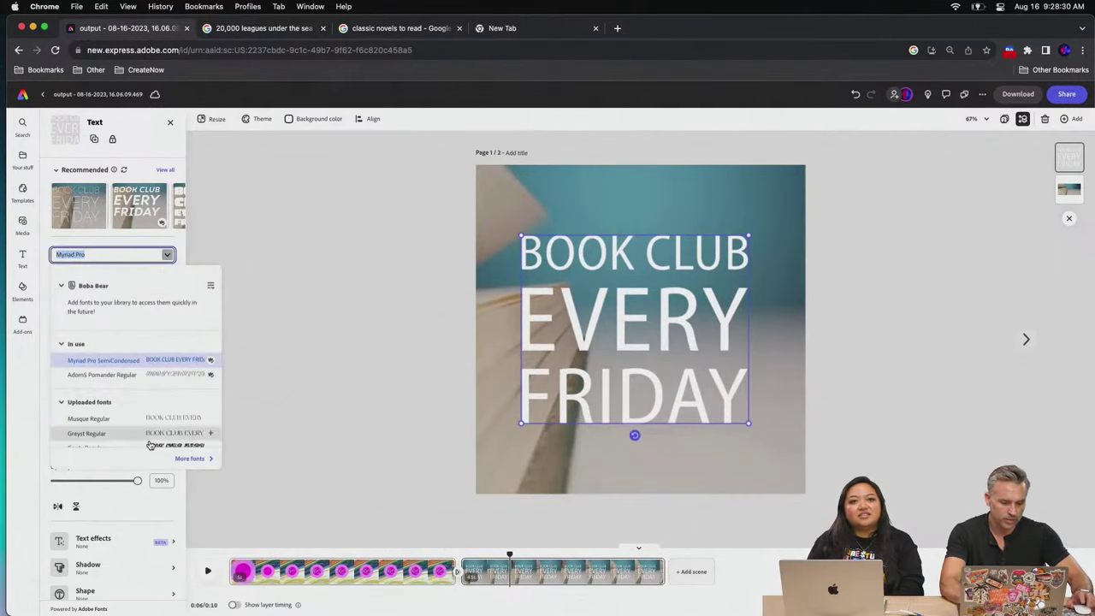
{"action": "scroll", "coordinate": [137, 432], "scroll_direction": "down", "scroll_amount": 5}
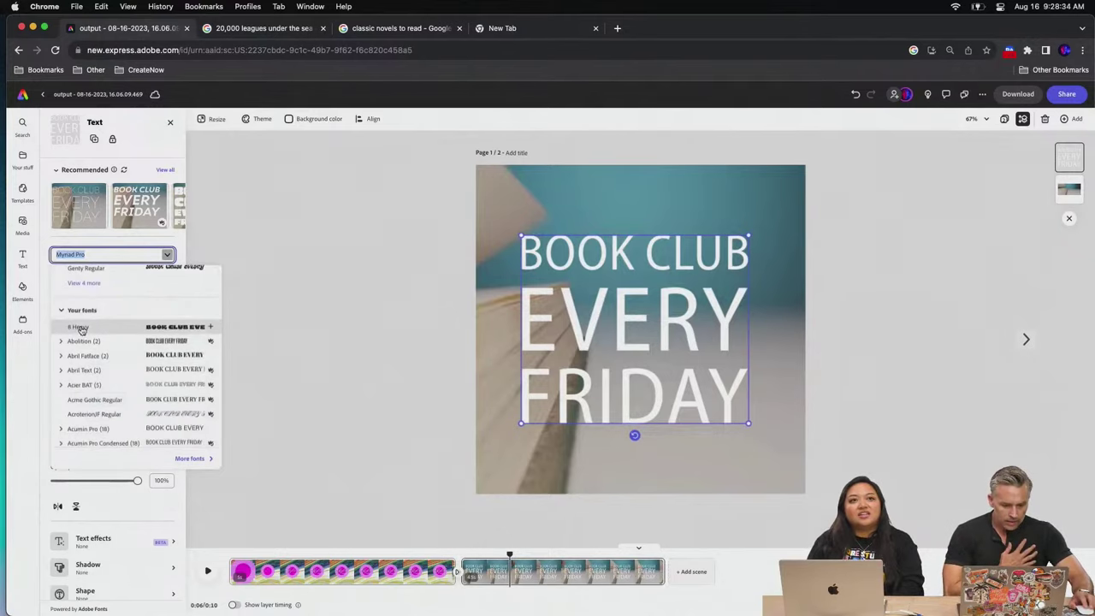
{"action": "left_click", "coordinate": [94, 356]}
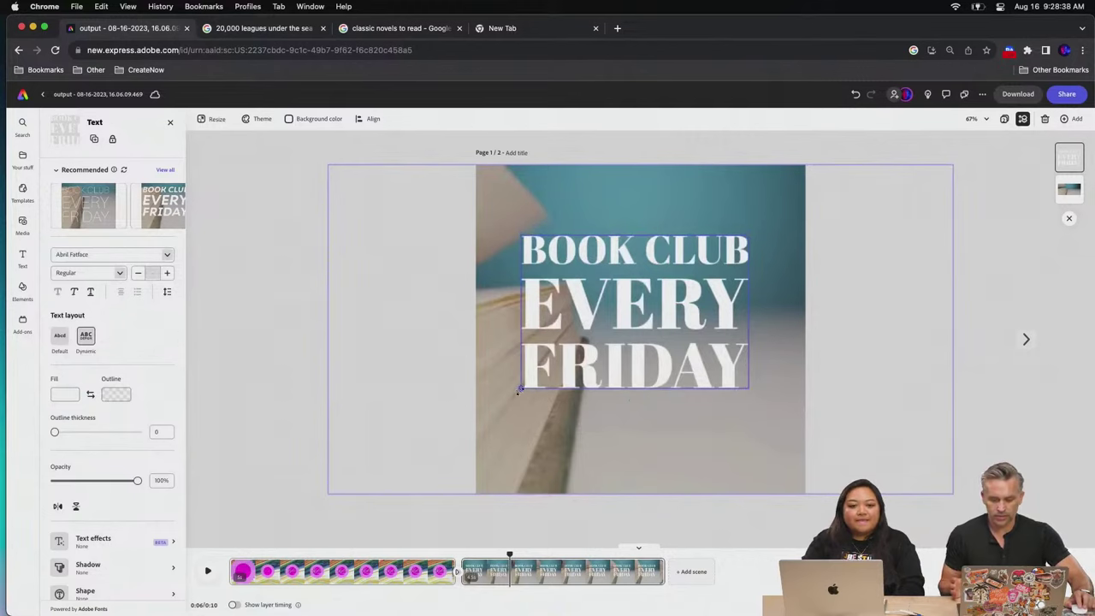
{"action": "mouse_move", "coordinate": [519, 391]}
{"action": "left_mouse_down"}
{"action": "mouse_move", "coordinate": [506, 448]}
{"action": "mouse_move", "coordinate": [523, 389]}
{"action": "left_mouse_up"}
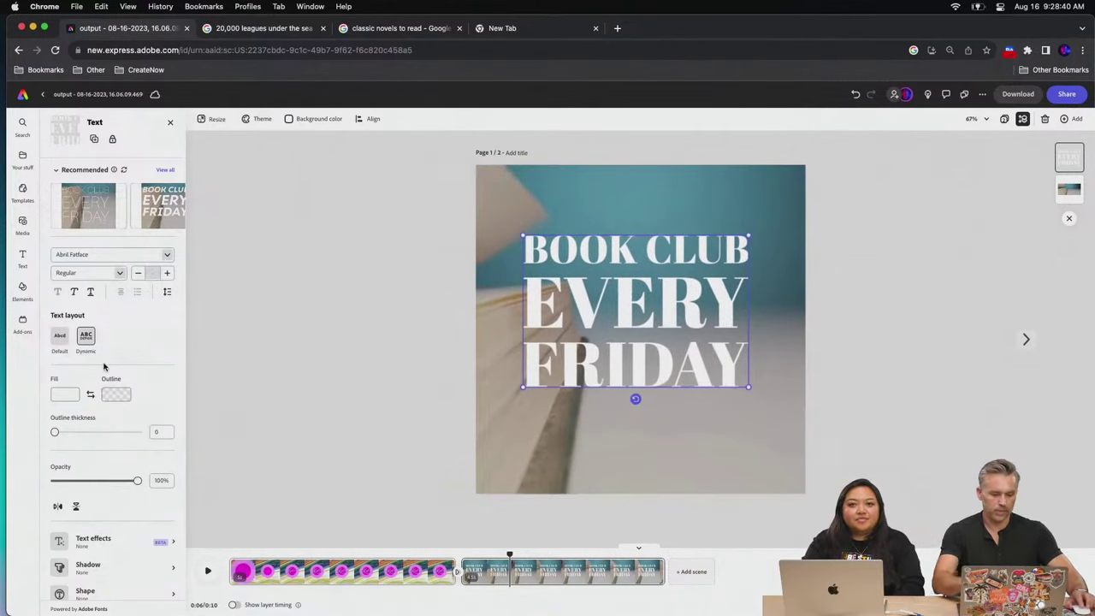
Try the per-line and circle background shapes on the text, and settle on the decorative laurel branches
{"action": "scroll", "coordinate": [104, 367], "scroll_direction": "down", "scroll_amount": 2}
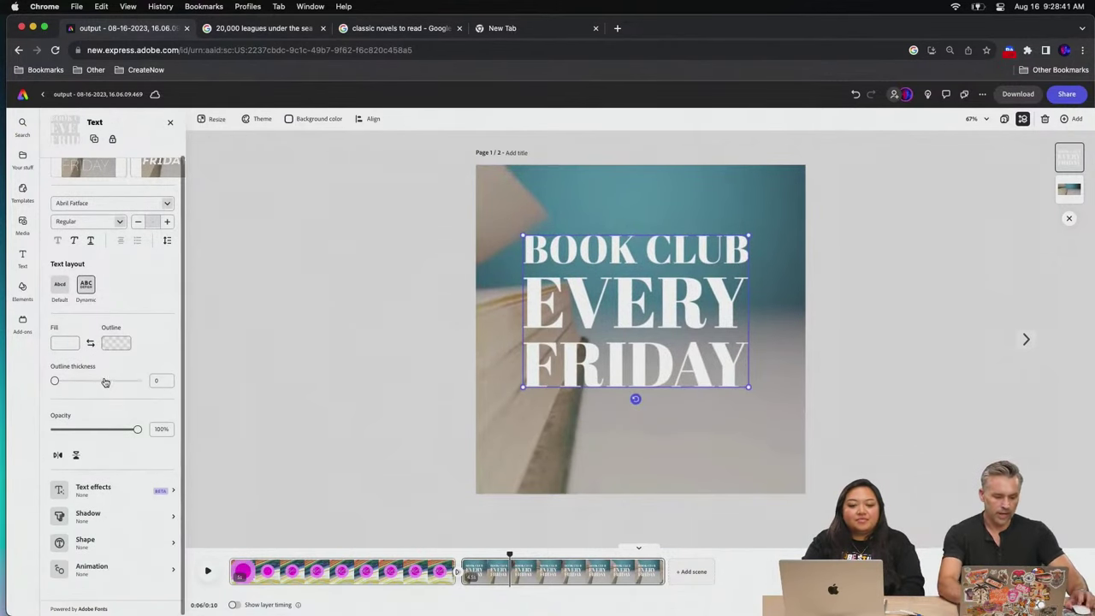
{"action": "left_click", "coordinate": [98, 546]}
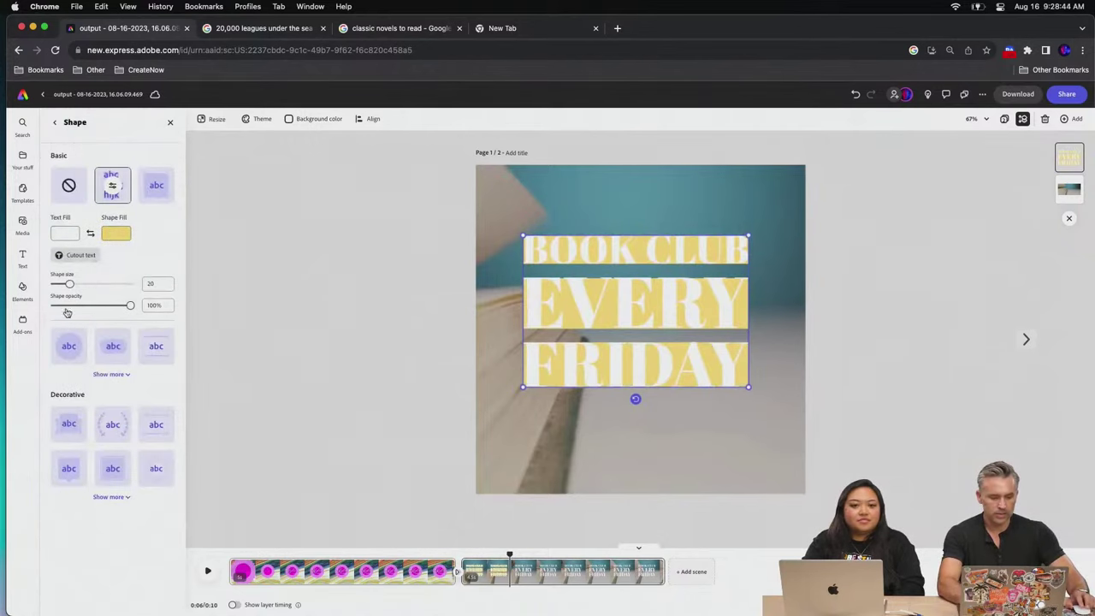
{"action": "left_click", "coordinate": [67, 349]}
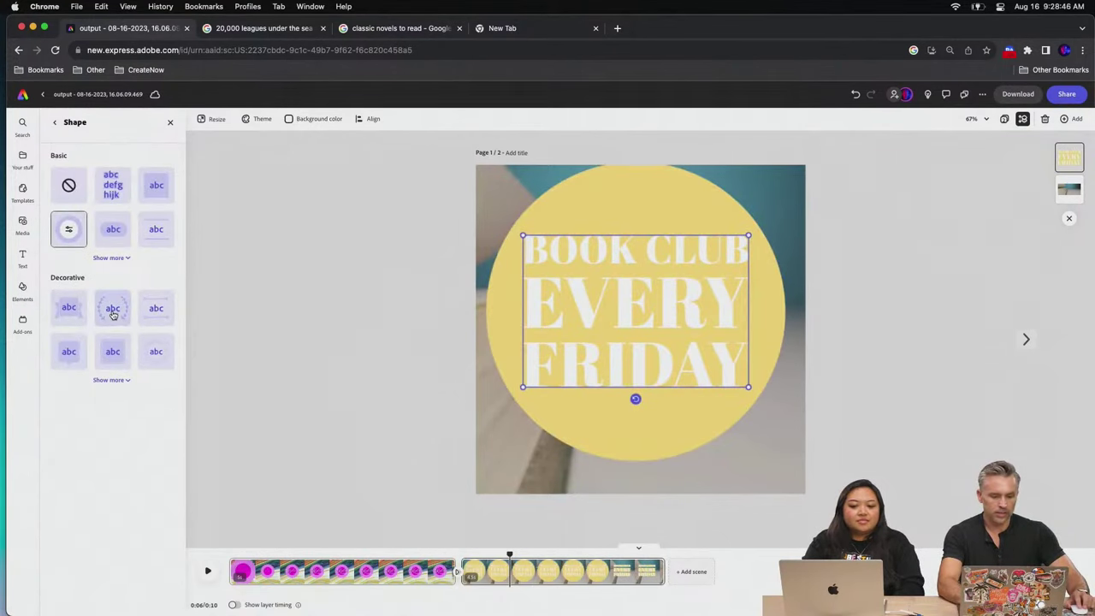
{"action": "left_click", "coordinate": [111, 310]}
{"action": "left_click", "coordinate": [489, 289]}
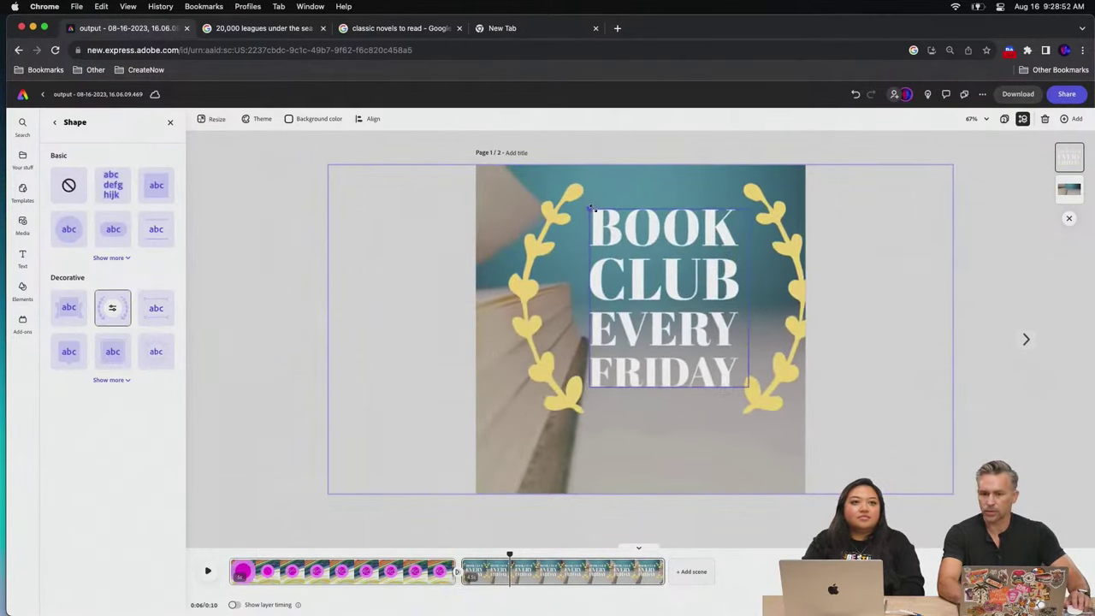
Center the laurel-framed book club text on the page and compare the second scene with the first
{"action": "left_click", "coordinate": [637, 230]}
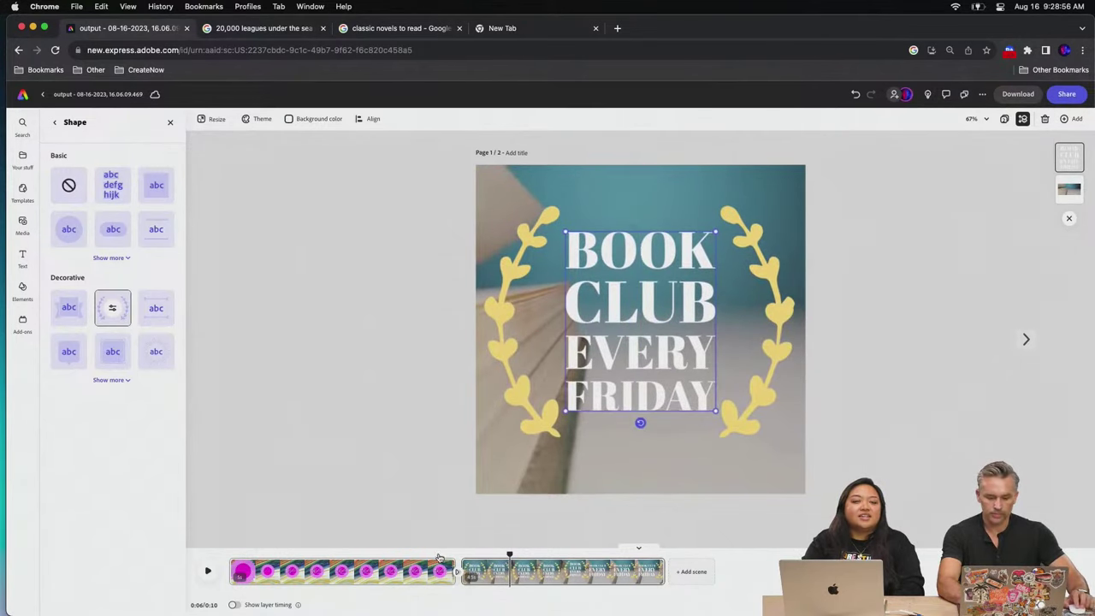
{"action": "left_click", "coordinate": [243, 573]}
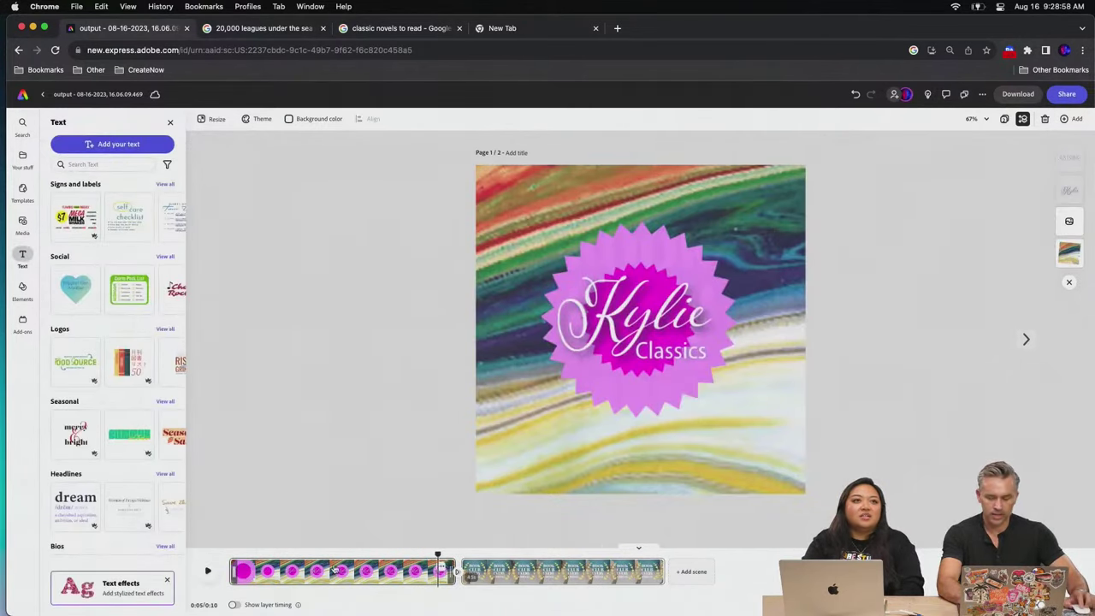
{"action": "left_click", "coordinate": [472, 554]}
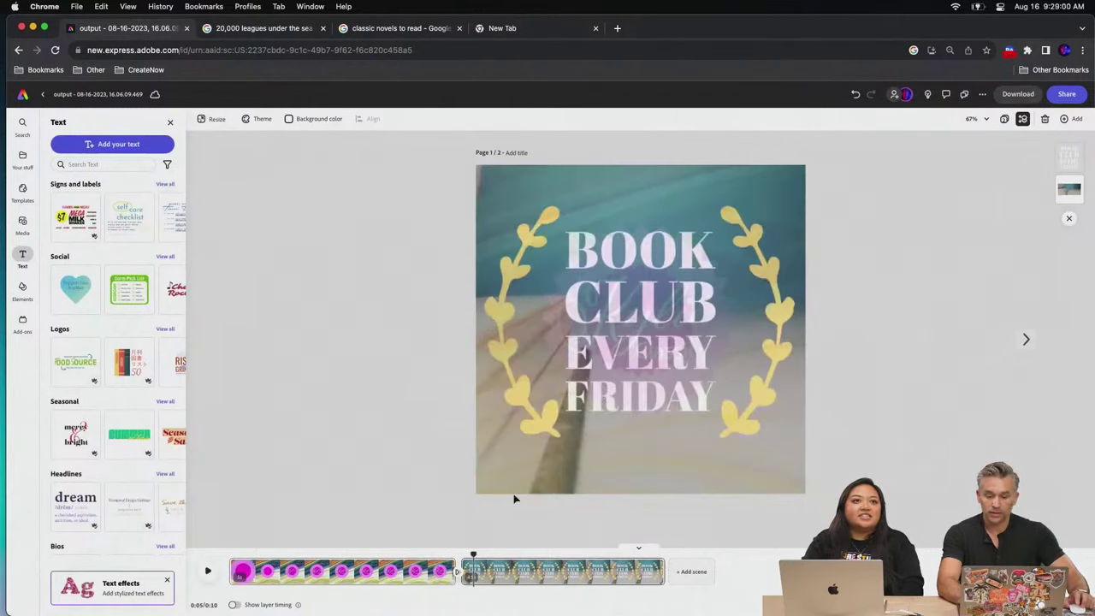
{"action": "left_click", "coordinate": [647, 322]}
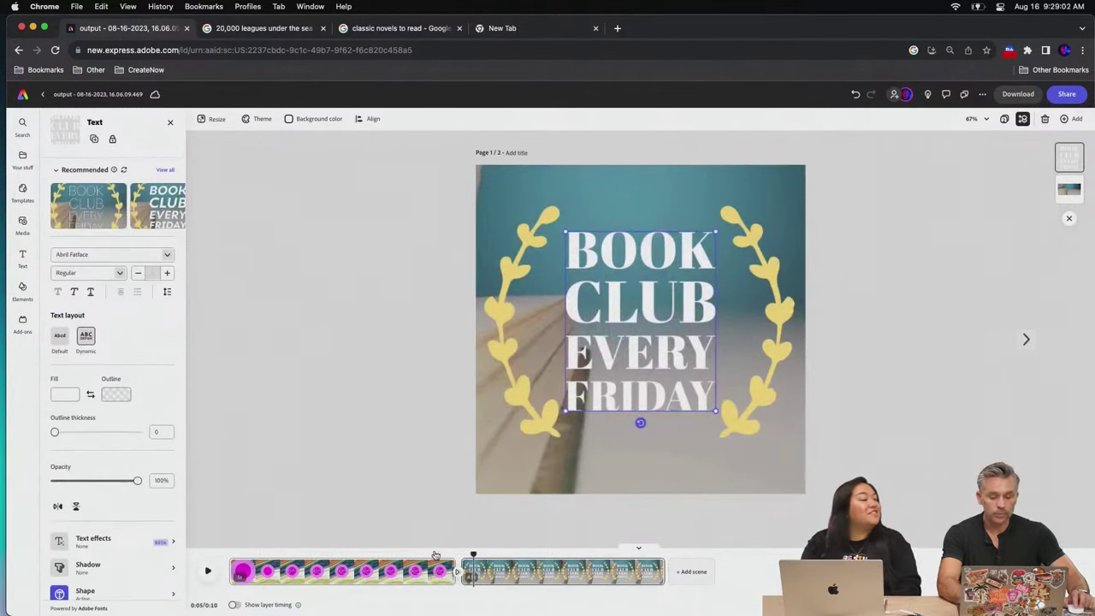
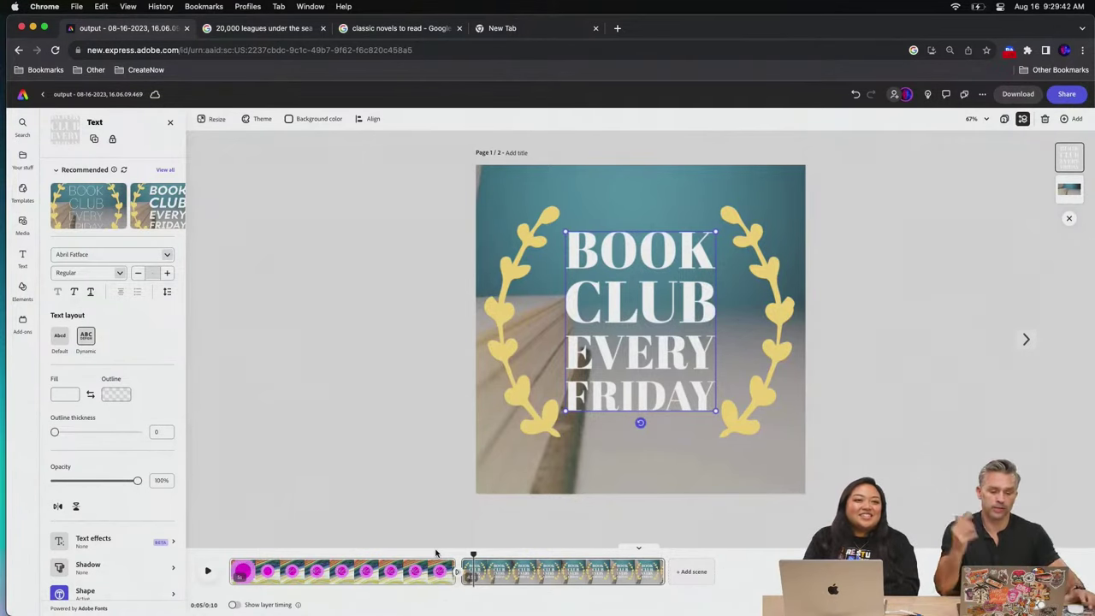
Open the Adobe Express home page in a new tab, view all popular video templates, and return to the project
{"action": "left_click", "coordinate": [617, 28]}
{"action": "type", "text": "new"}
{"action": "key", "text": "Return"}
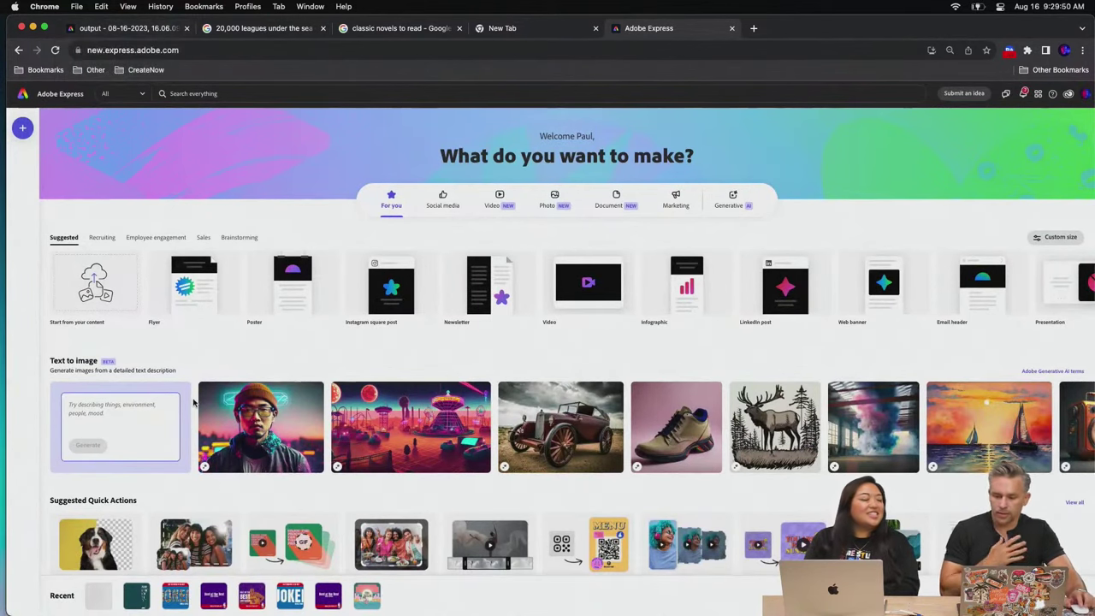
{"action": "mouse_move", "coordinate": [151, 309]}
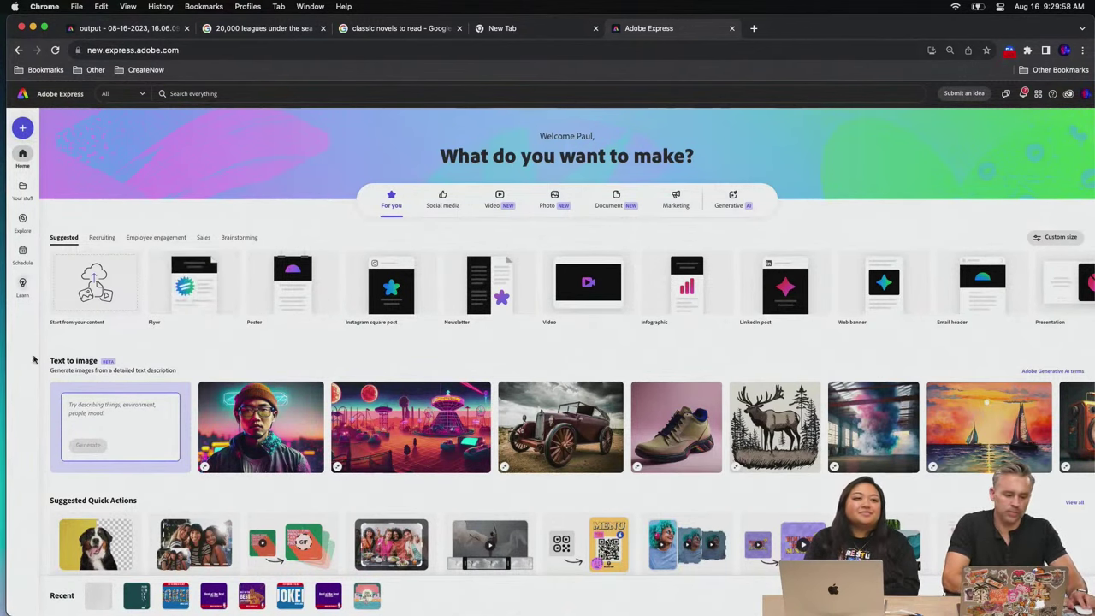
{"action": "scroll", "coordinate": [99, 471], "scroll_direction": "down", "scroll_amount": 5}
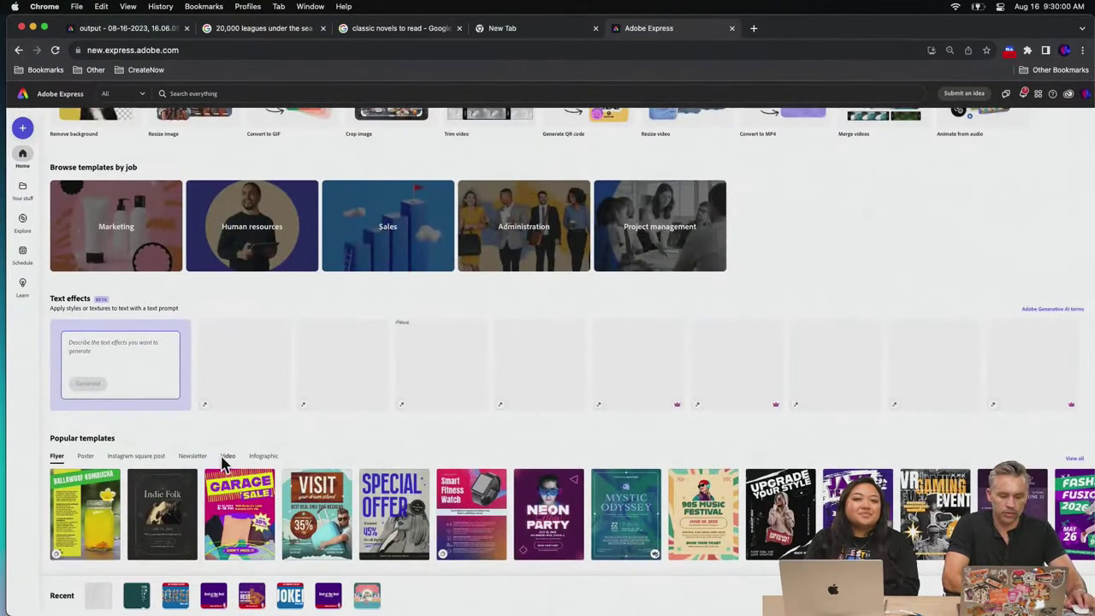
{"action": "left_click", "coordinate": [226, 456]}
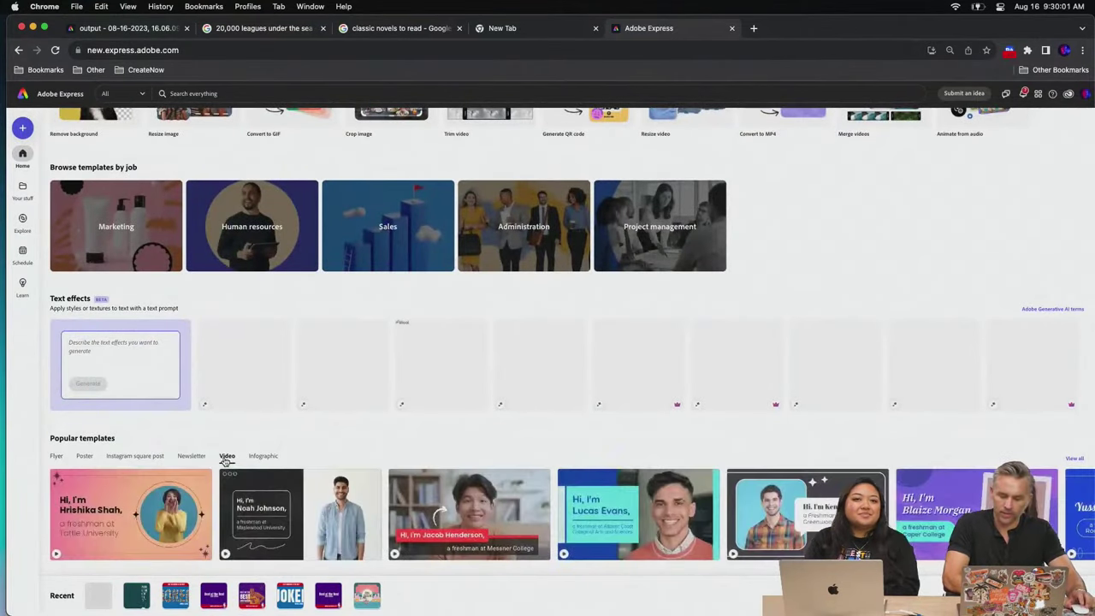
{"action": "left_click", "coordinate": [1071, 460]}
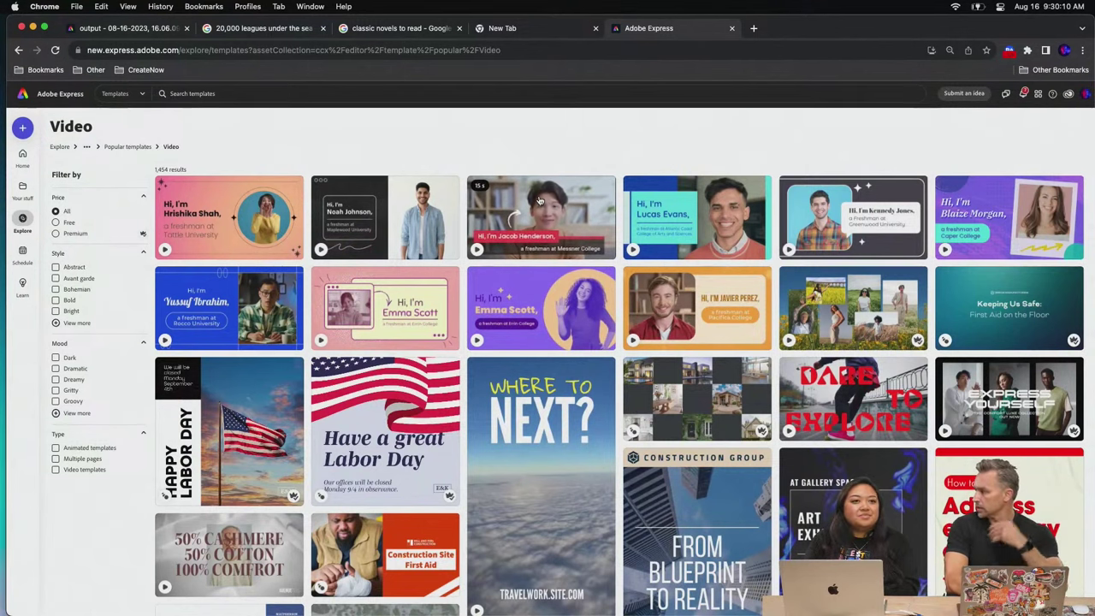
{"action": "left_click", "coordinate": [124, 35]}
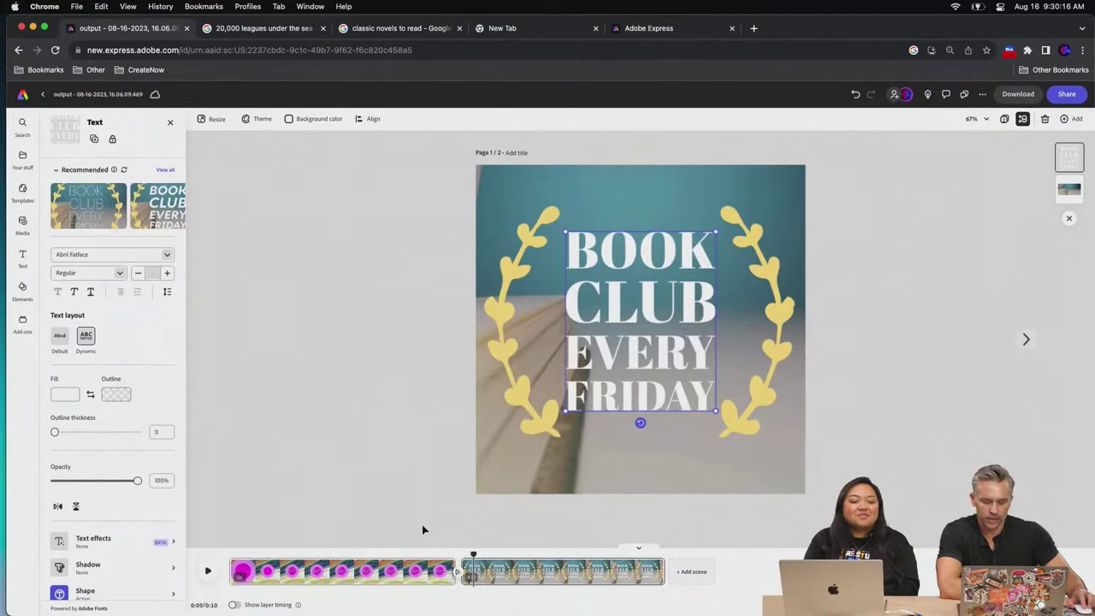
Set the font of the "Classics" text in the first scene to Abril Fatface, matching the book club text
{"action": "left_click_drag", "start_coordinate": [444, 556], "coordinate": [524, 556]}
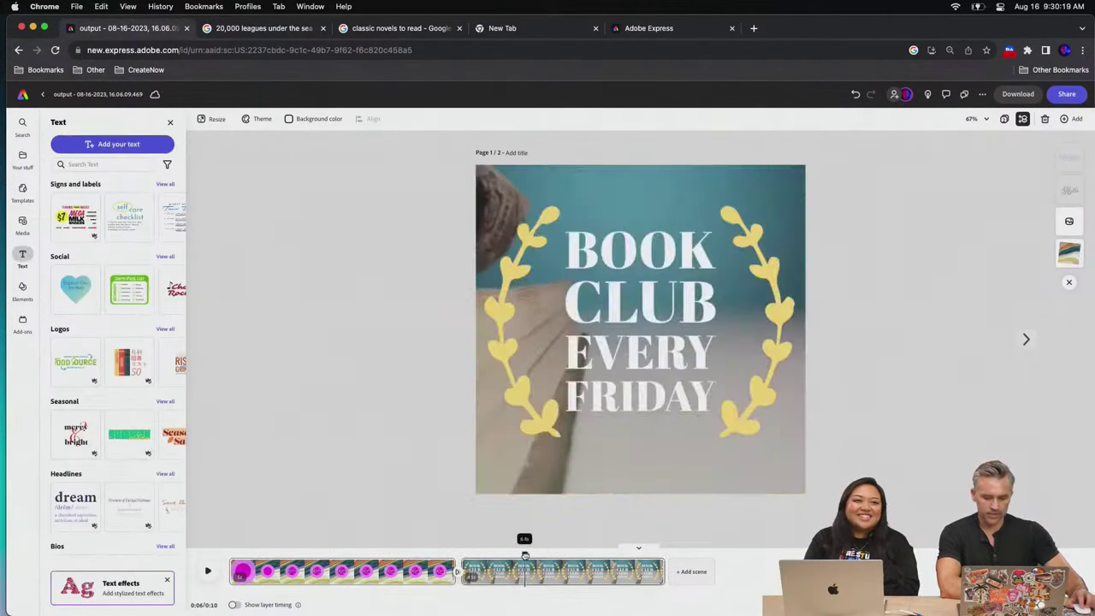
{"action": "left_click", "coordinate": [577, 373]}
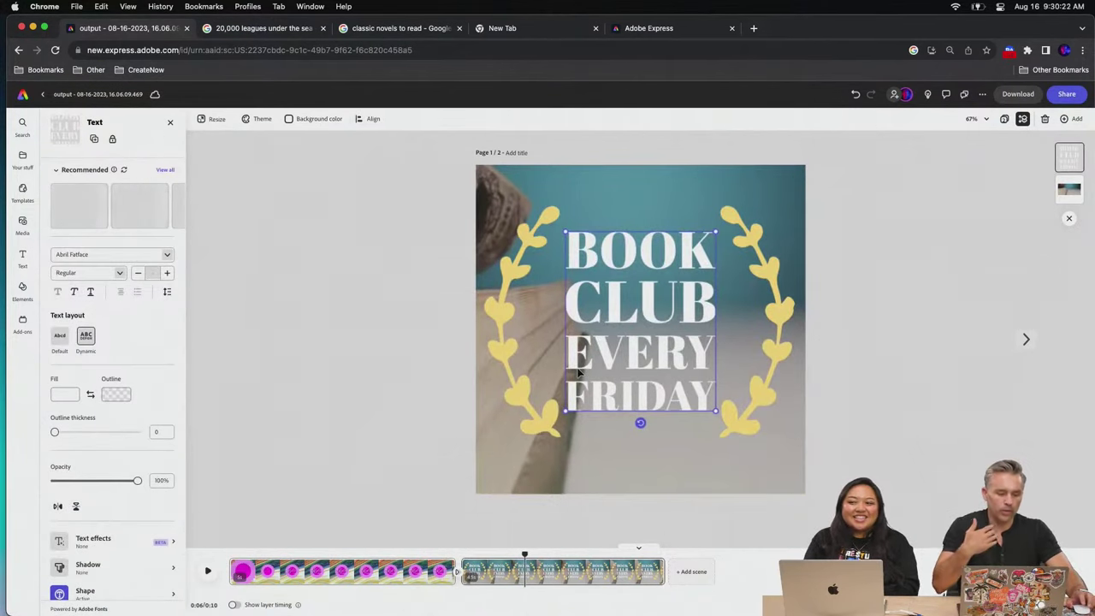
{"action": "left_click", "coordinate": [436, 551]}
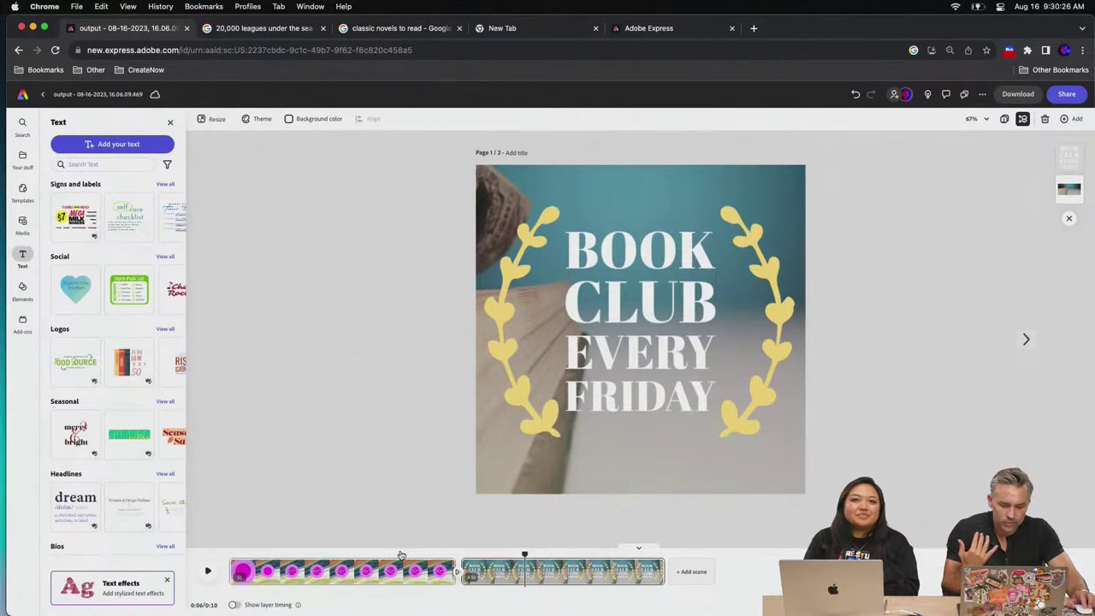
{"action": "left_click", "coordinate": [402, 554]}
{"action": "left_click", "coordinate": [684, 359]}
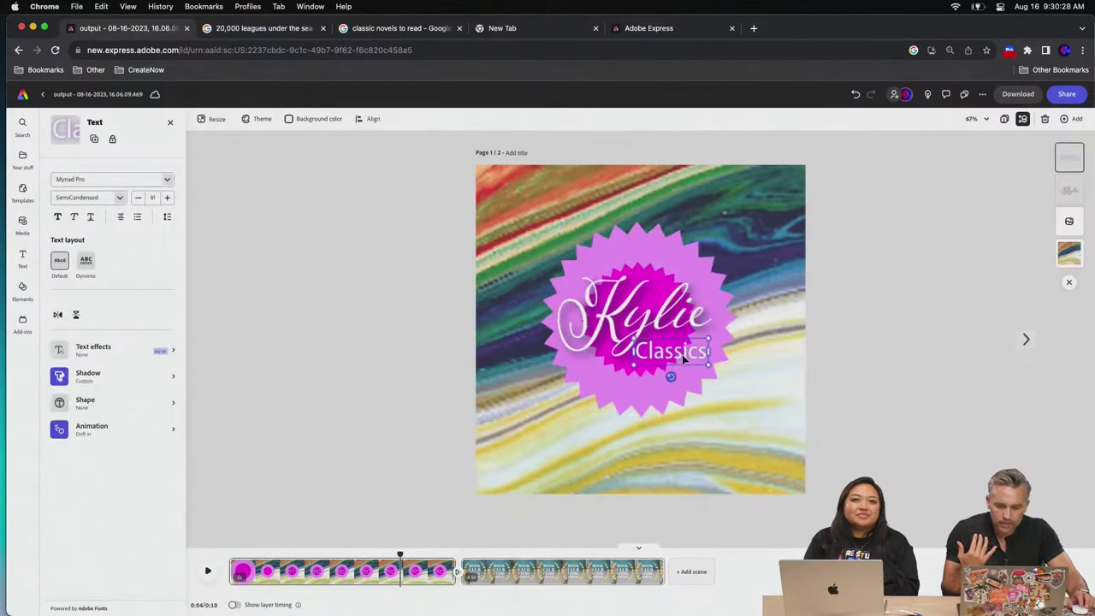
{"action": "left_click", "coordinate": [89, 255]}
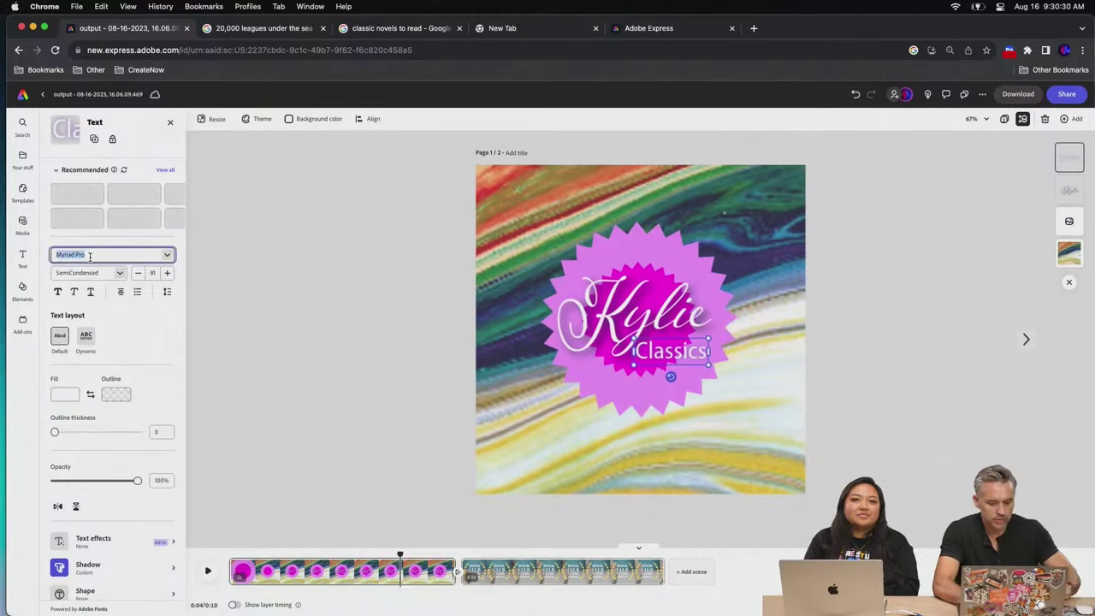
{"action": "type", "text": "ab"}
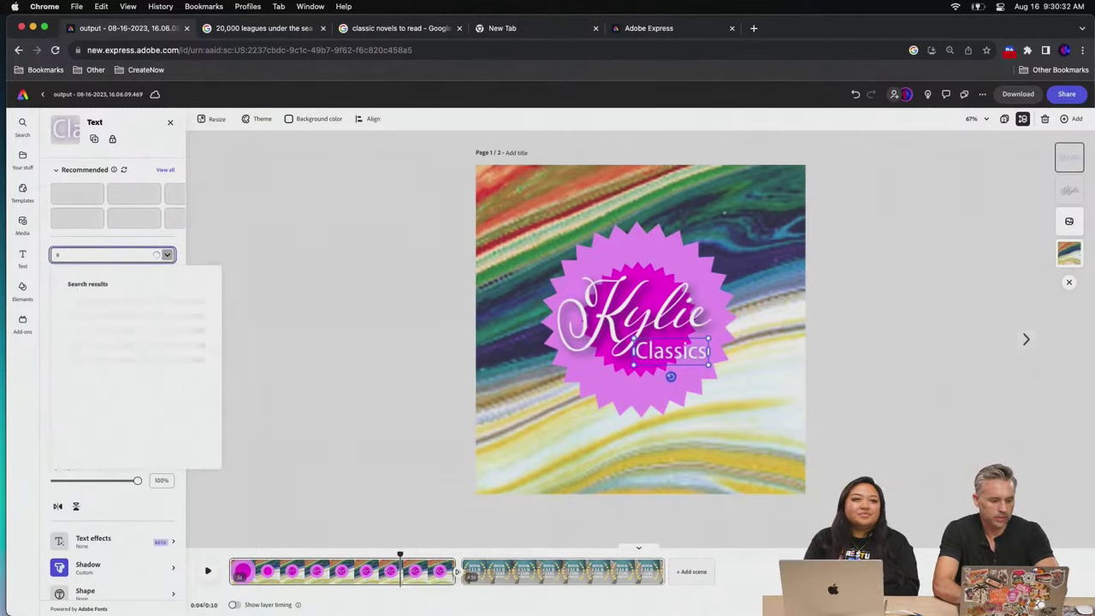
{"action": "type", "text": "ri"}
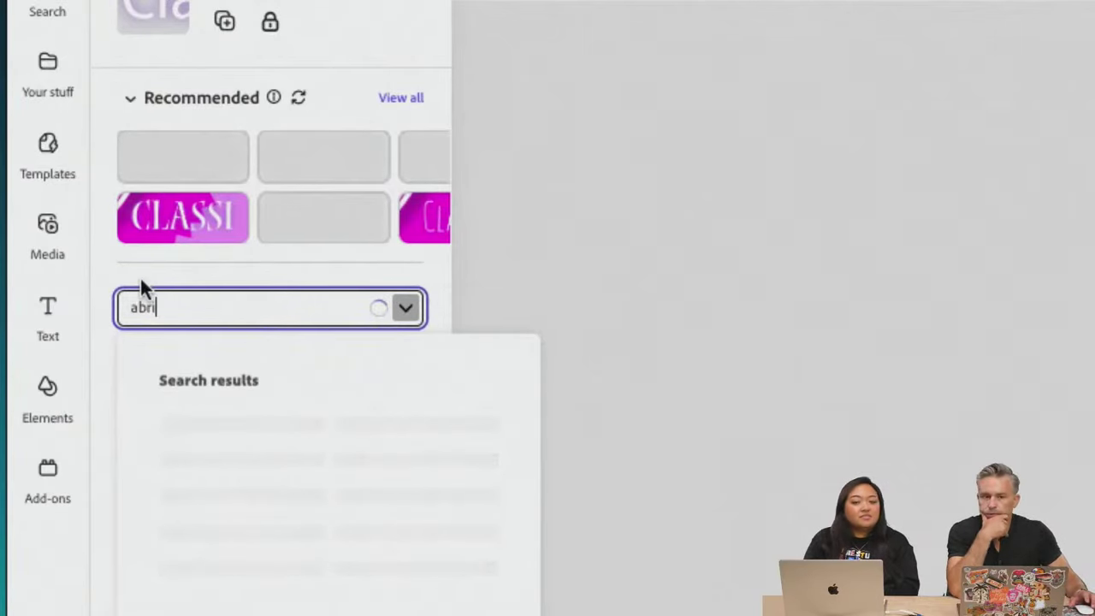
{"action": "type", "text": "il"}
{"action": "left_click", "coordinate": [191, 424]}
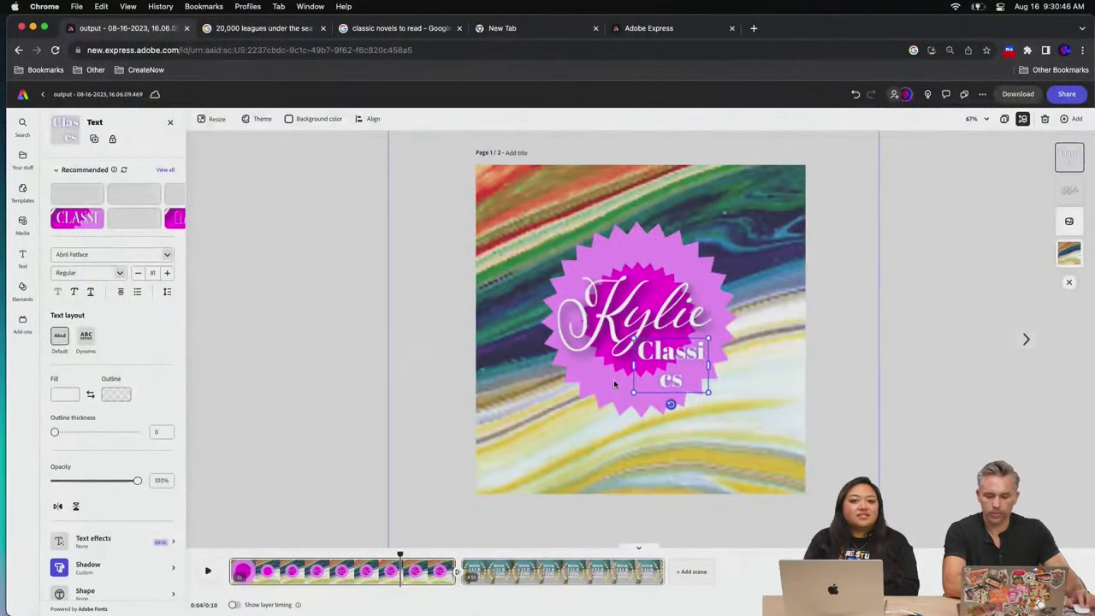
Resize the "Classics" text to fit on one line at size 77 and position it beneath the script name
{"action": "left_click_drag", "start_coordinate": [636, 396], "coordinate": [596, 419]}
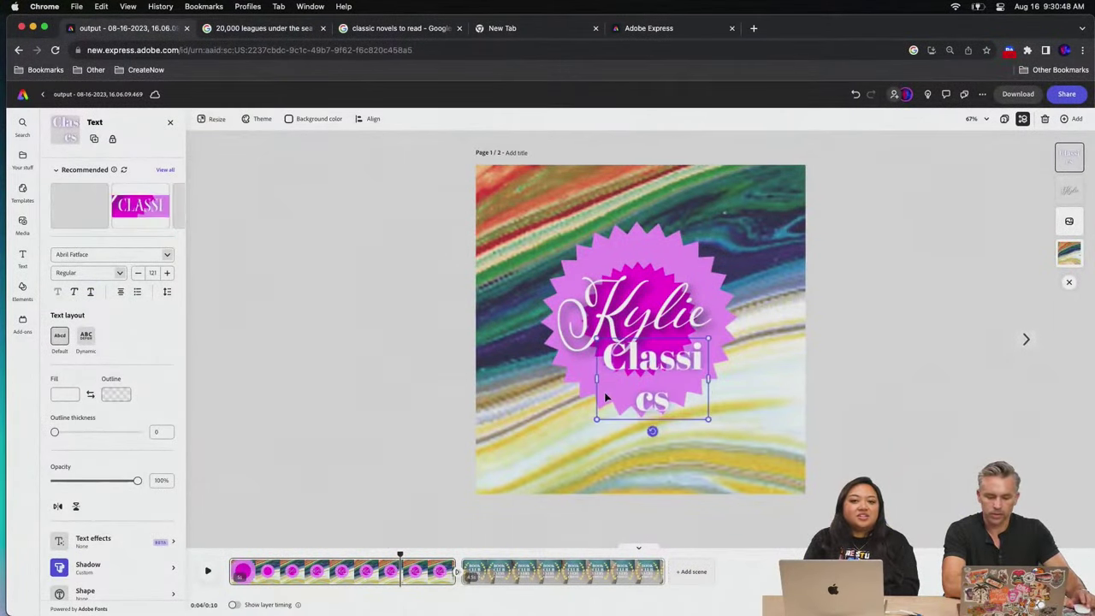
{"action": "left_click_drag", "start_coordinate": [708, 379], "coordinate": [665, 357]}
{"action": "left_click_drag", "start_coordinate": [665, 353], "coordinate": [668, 350]}
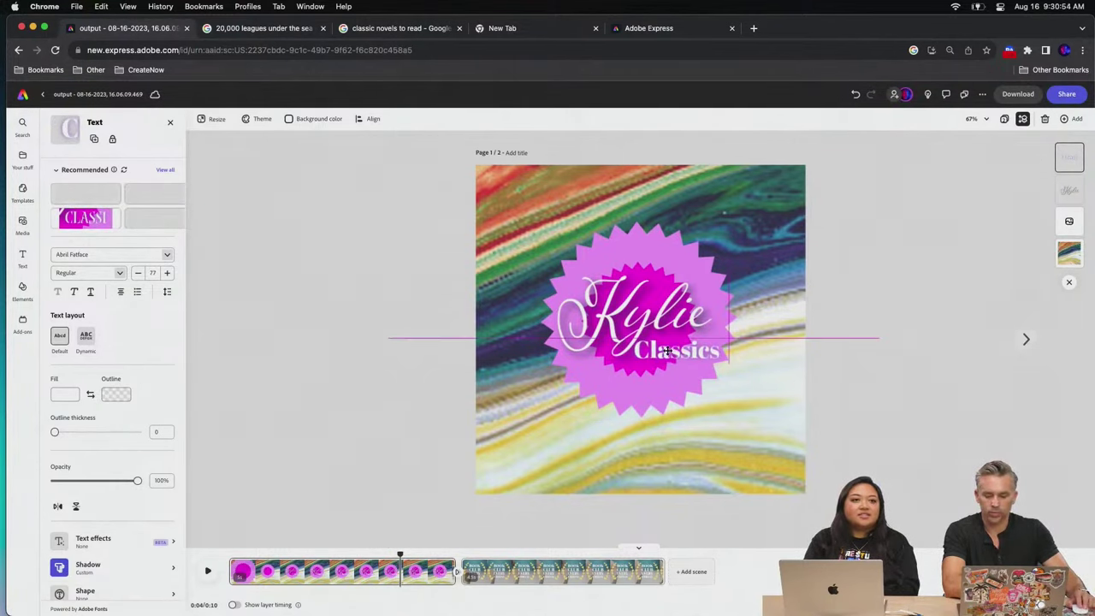
Preview both scenes and play the transition between them
{"action": "left_click", "coordinate": [517, 558]}
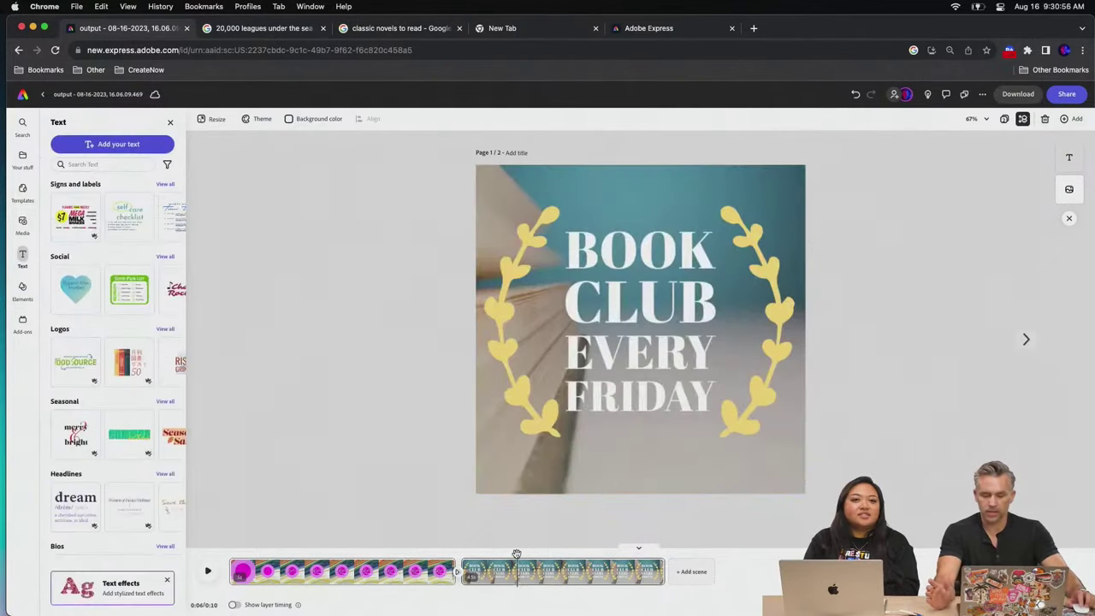
{"action": "left_click", "coordinate": [22, 224]}
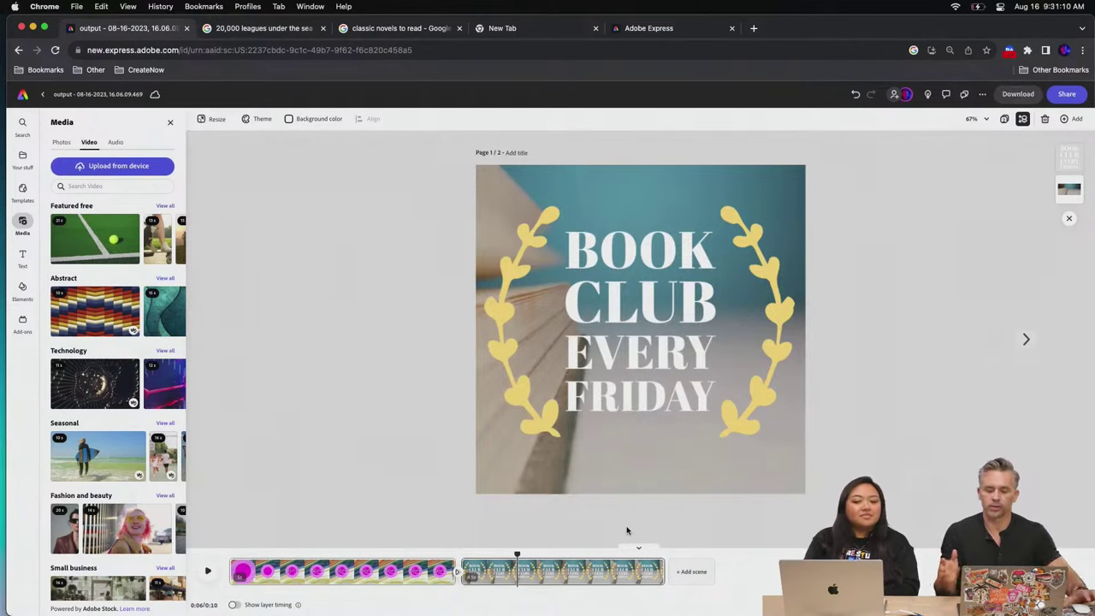
{"action": "left_click", "coordinate": [431, 556]}
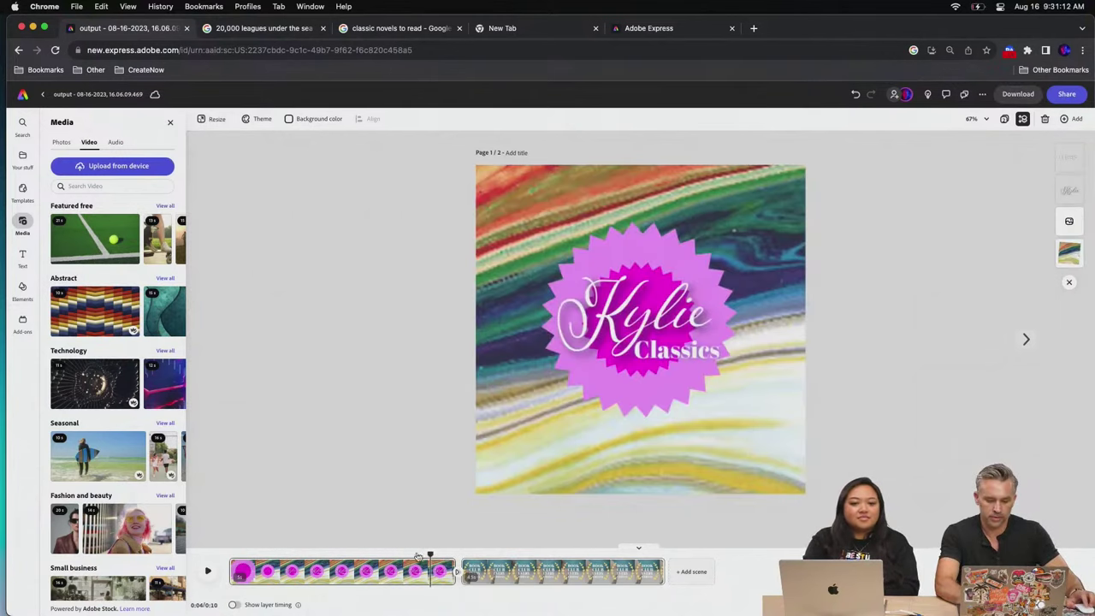
{"action": "left_click", "coordinate": [207, 571]}
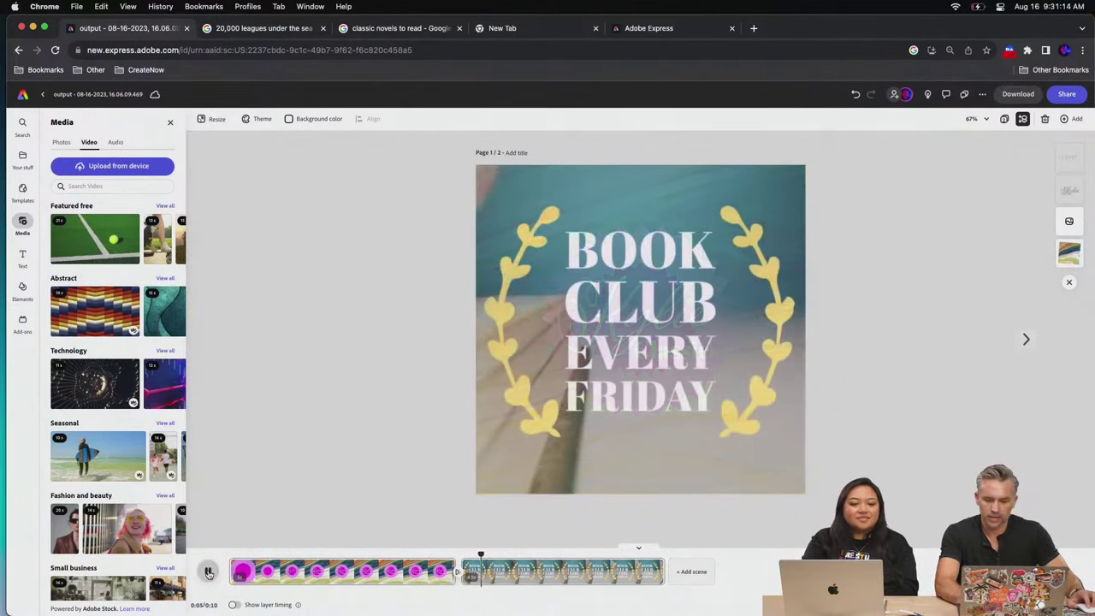
Blur the marble background image in the first scene by 13
{"action": "left_click", "coordinate": [386, 554]}
{"action": "left_click", "coordinate": [547, 182]}
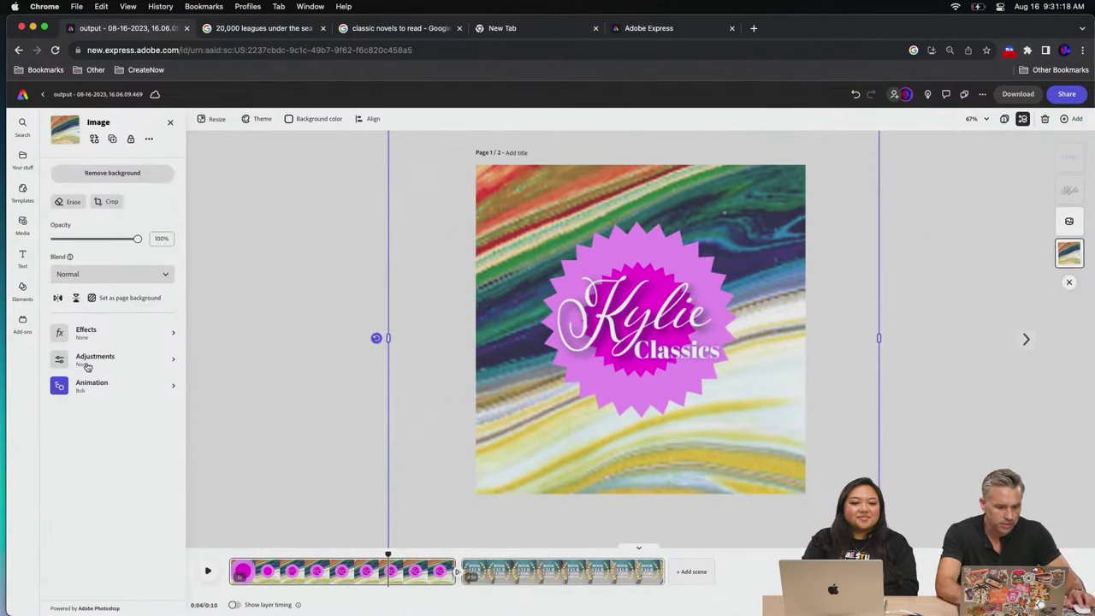
{"action": "left_click", "coordinate": [86, 366]}
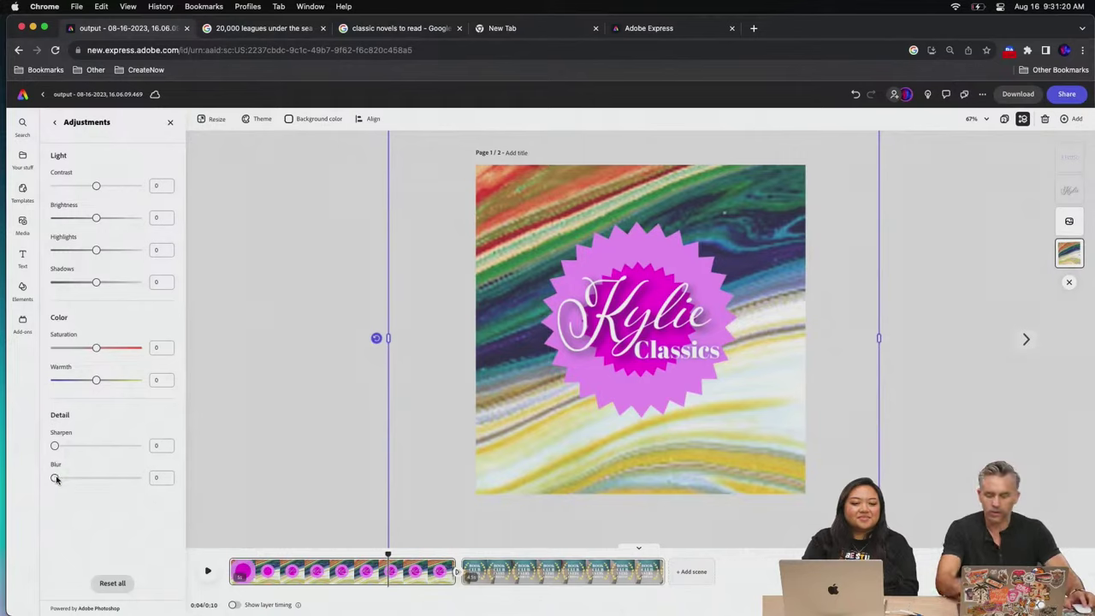
{"action": "left_click_drag", "start_coordinate": [57, 482], "coordinate": [65, 479]}
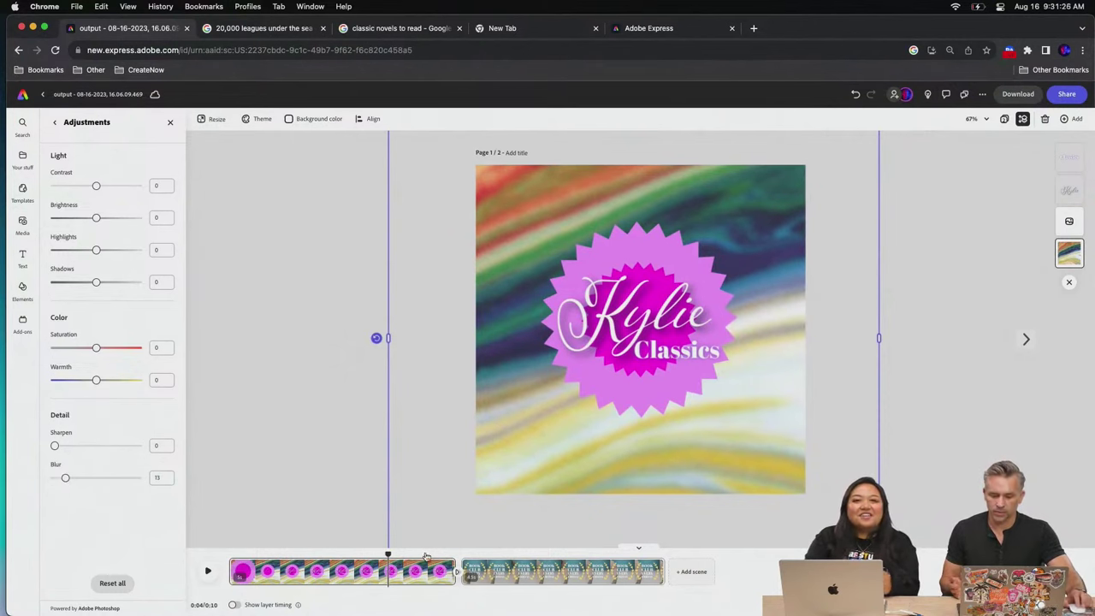
Check the second scene, and reduce the blur on the first scene's marble background to 2
{"action": "left_click", "coordinate": [482, 557]}
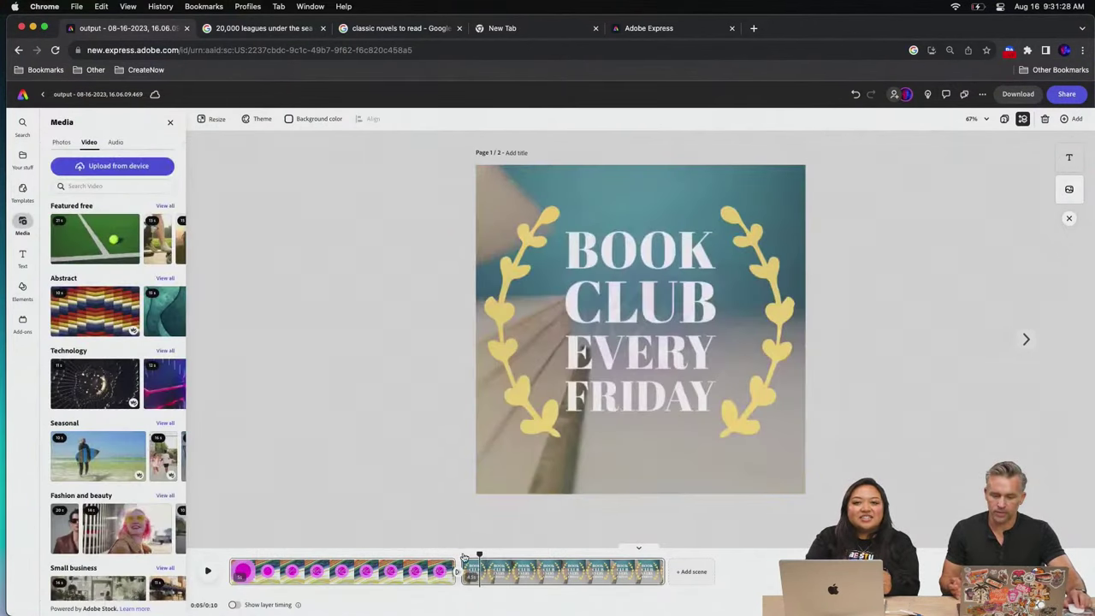
{"action": "left_click_drag", "start_coordinate": [438, 553], "coordinate": [381, 556]}
{"action": "left_click", "coordinate": [502, 174]}
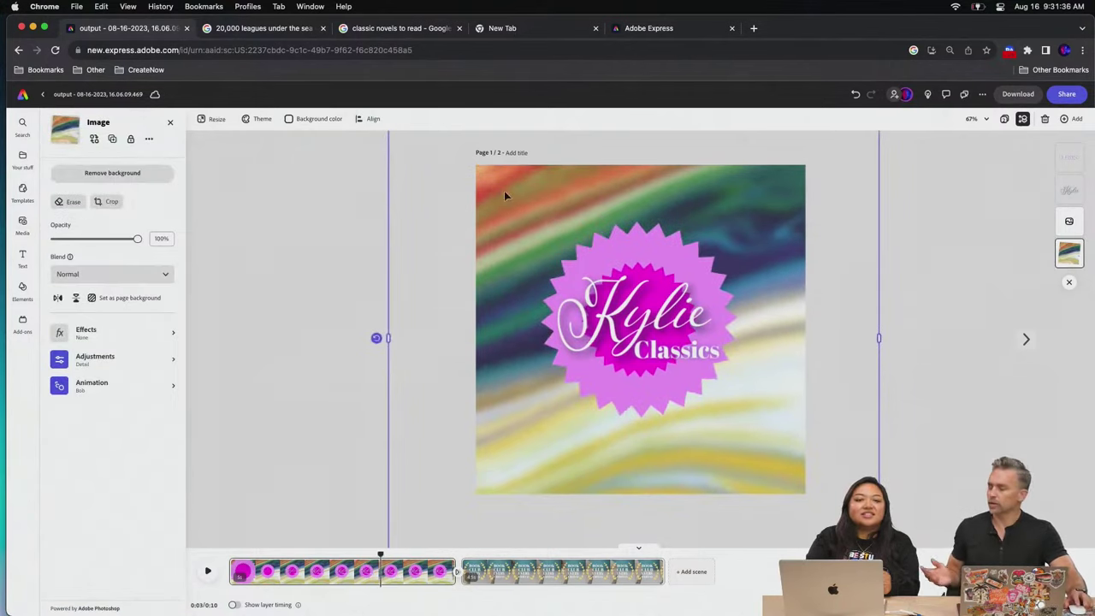
{"action": "left_click", "coordinate": [99, 366]}
{"action": "mouse_move", "coordinate": [69, 480]}
{"action": "left_mouse_down"}
{"action": "mouse_move", "coordinate": [47, 479]}
{"action": "mouse_move", "coordinate": [56, 483]}
{"action": "left_mouse_up"}
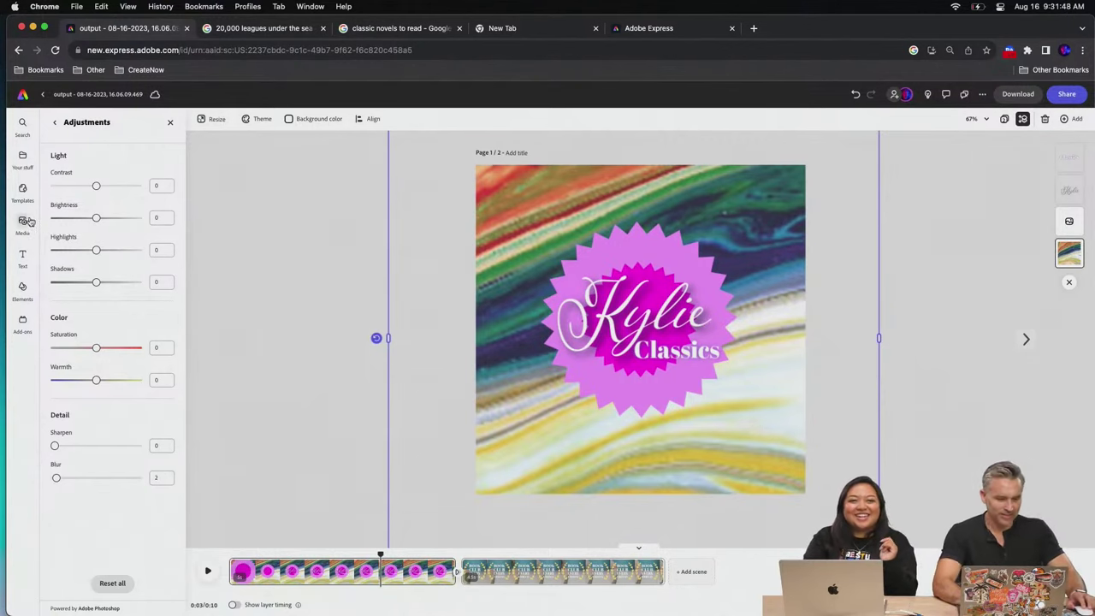
Switch to Adobe Illustrator with the classic.ai artwork
{"action": "mouse_move", "coordinate": [280, 613]}
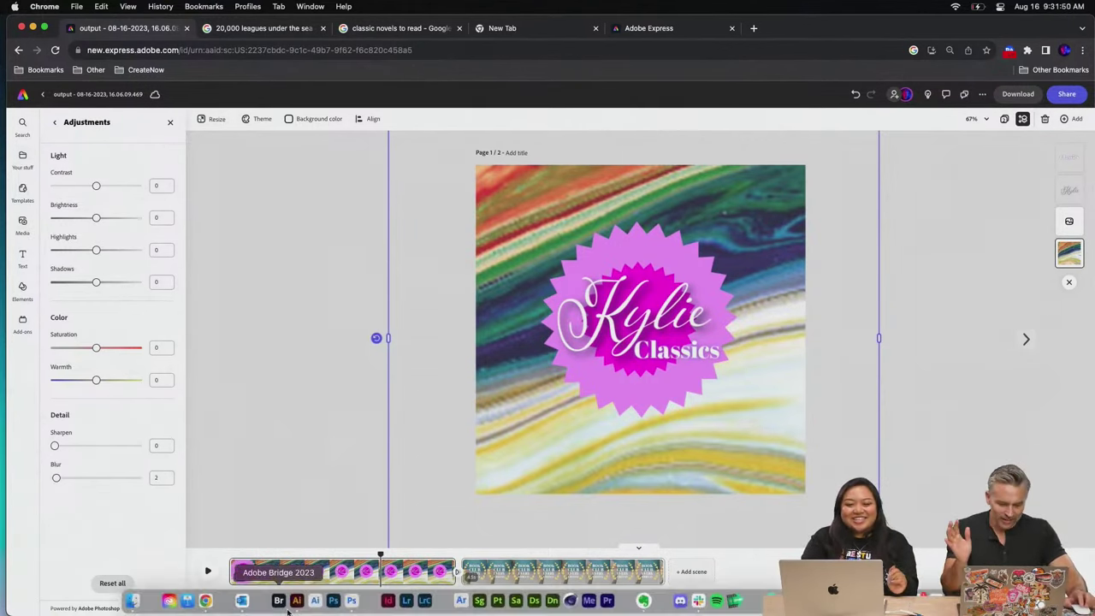
{"action": "left_click", "coordinate": [297, 600]}
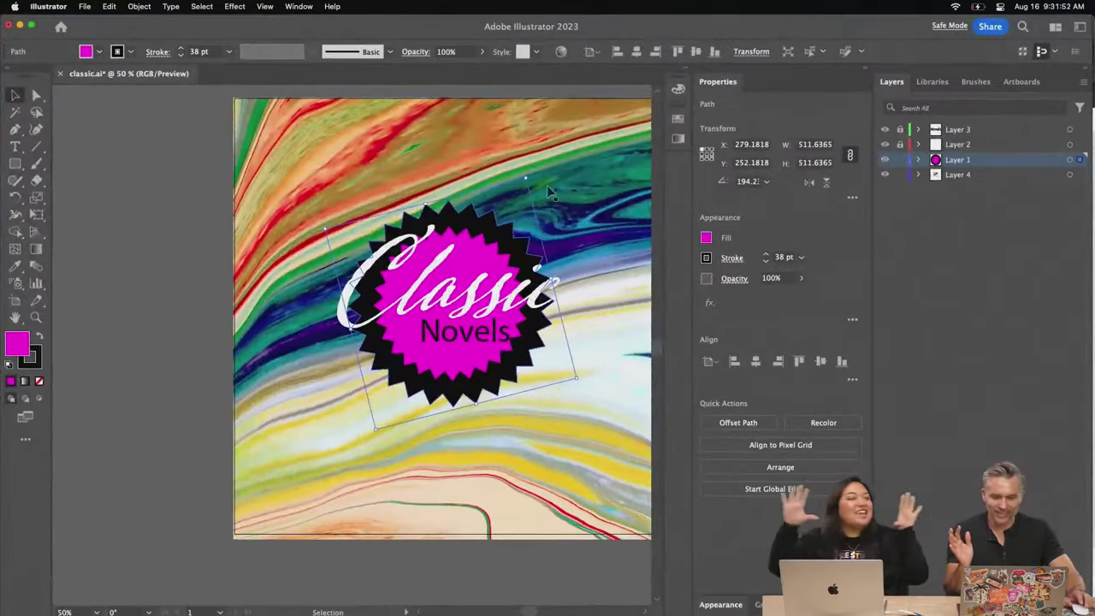
Collapse the expanded Properties panels, clear the badge selection and browse the Misc library's images
{"action": "left_click", "coordinate": [866, 76]}
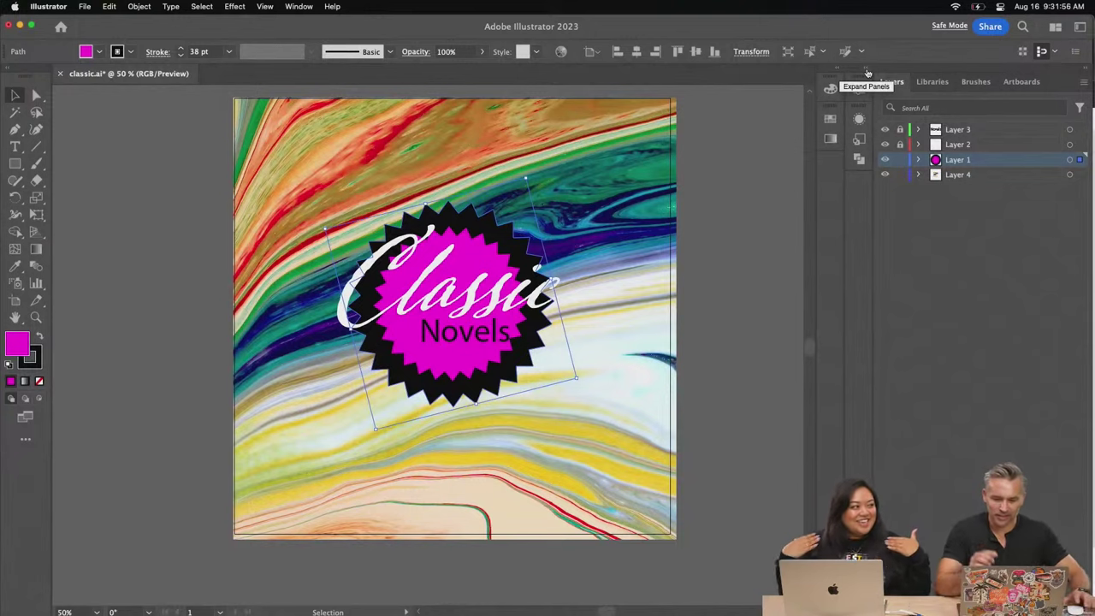
{"action": "left_click", "coordinate": [715, 148]}
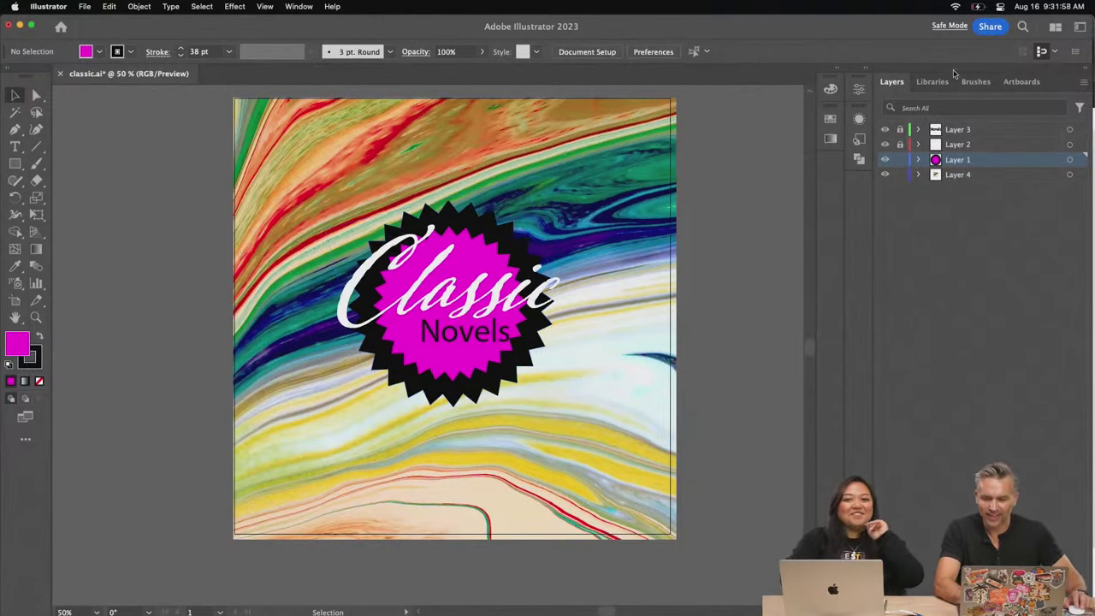
{"action": "left_click", "coordinate": [931, 83]}
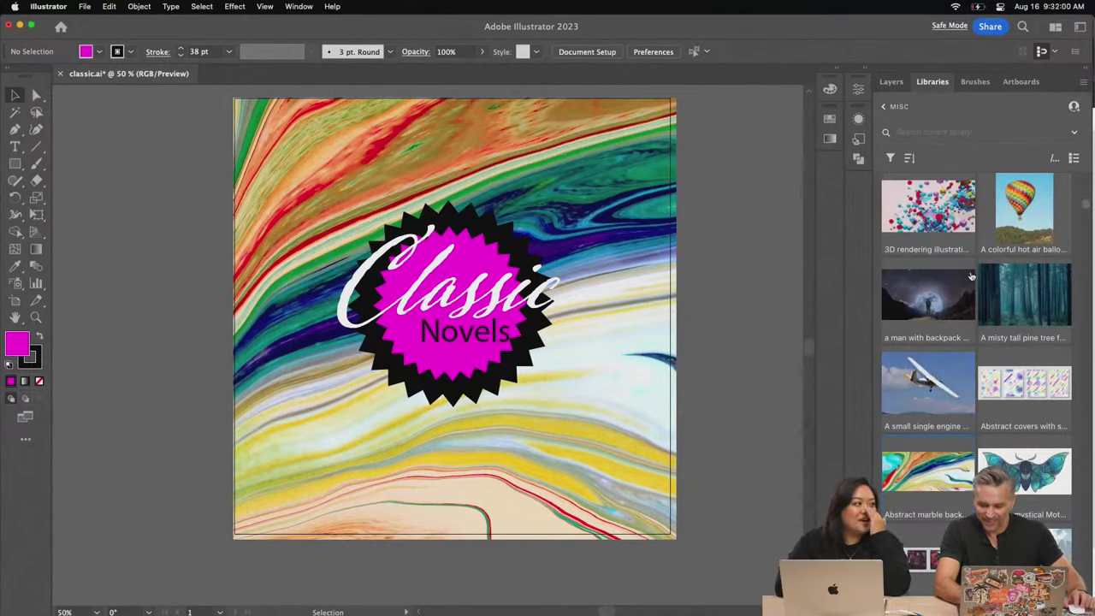
{"action": "scroll", "coordinate": [972, 275], "scroll_direction": "down", "scroll_amount": 3}
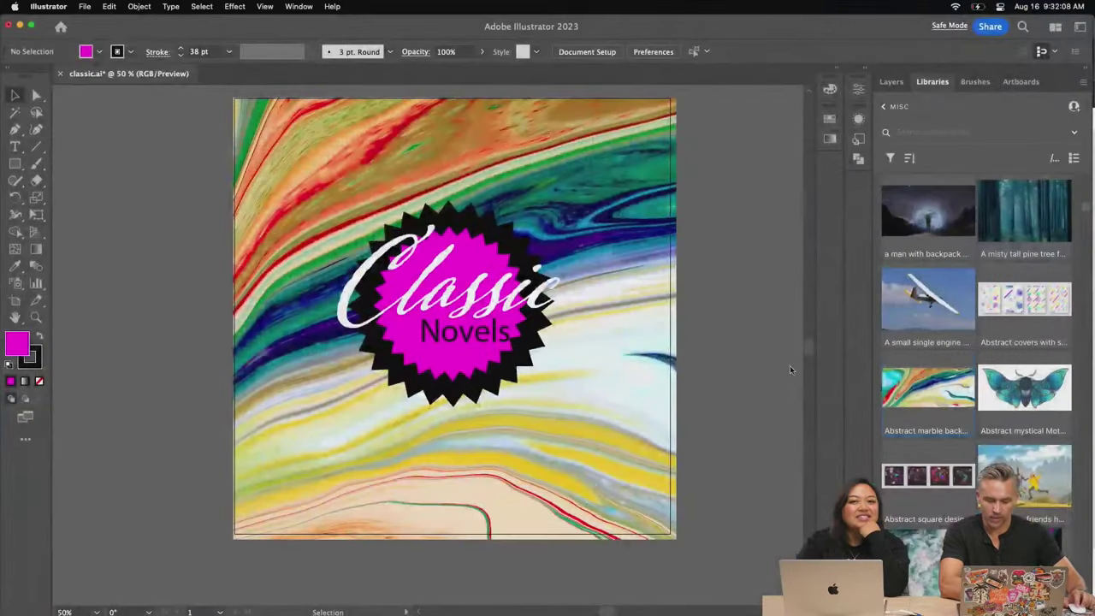
Switch to Adobe Express, open the Misc library from the brands and libraries, and search it for "abstrac"
{"action": "left_click", "coordinate": [20, 26]}
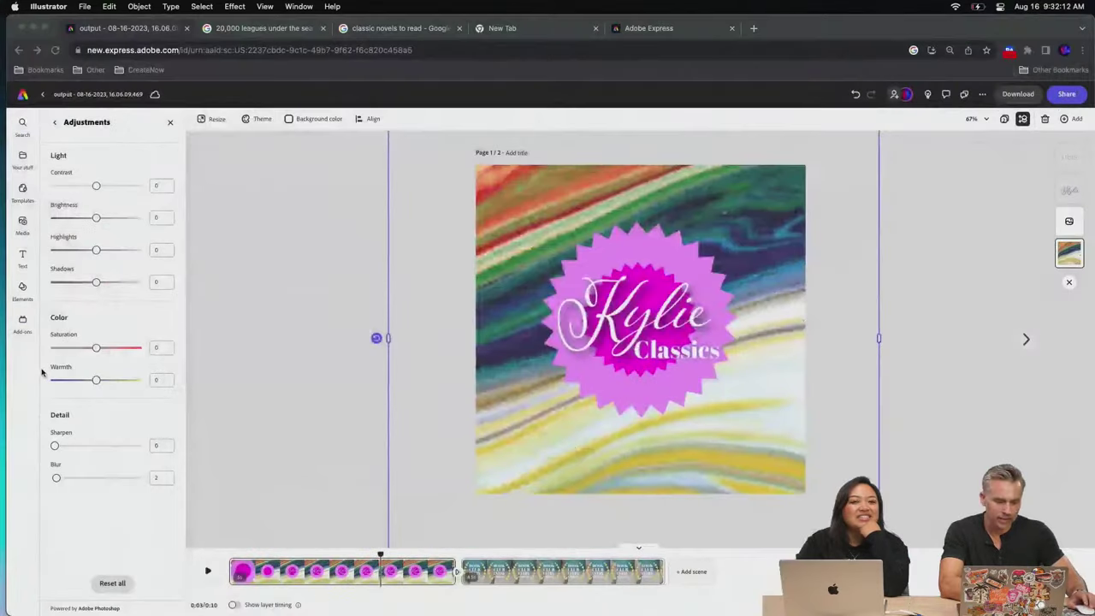
{"action": "left_click", "coordinate": [19, 169]}
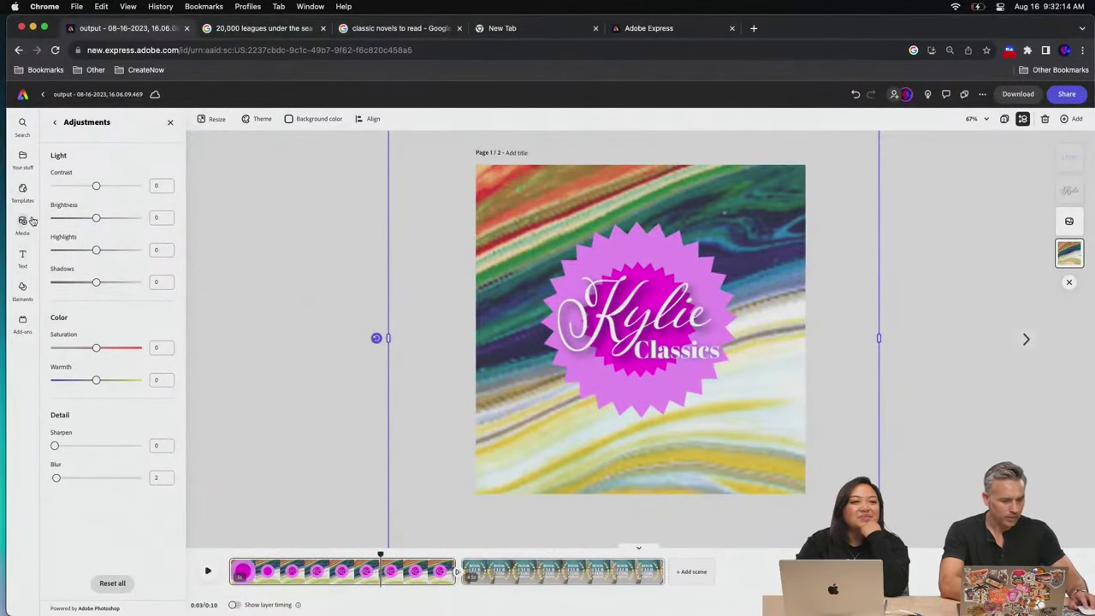
{"action": "left_click", "coordinate": [22, 157]}
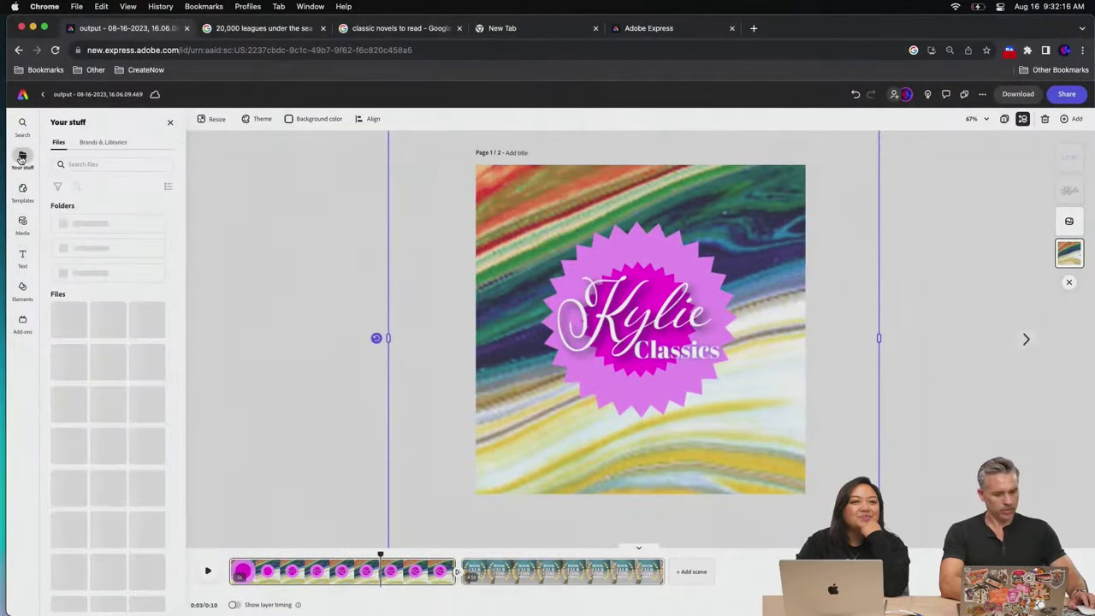
{"action": "left_click", "coordinate": [89, 143]}
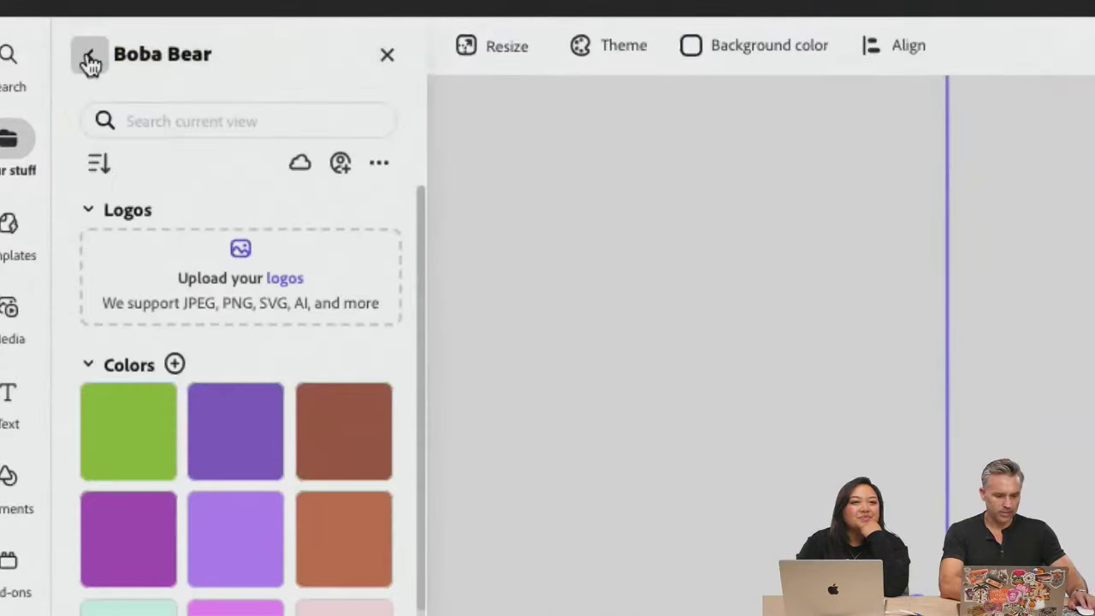
{"action": "left_click", "coordinate": [90, 63]}
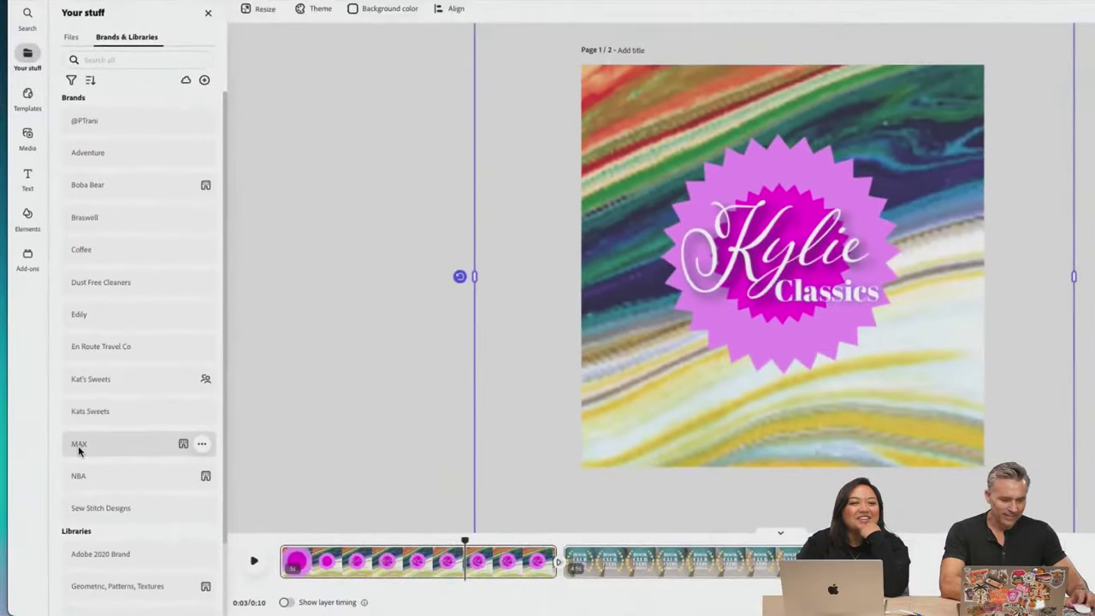
{"action": "scroll", "coordinate": [95, 415], "scroll_direction": "down", "scroll_amount": 2}
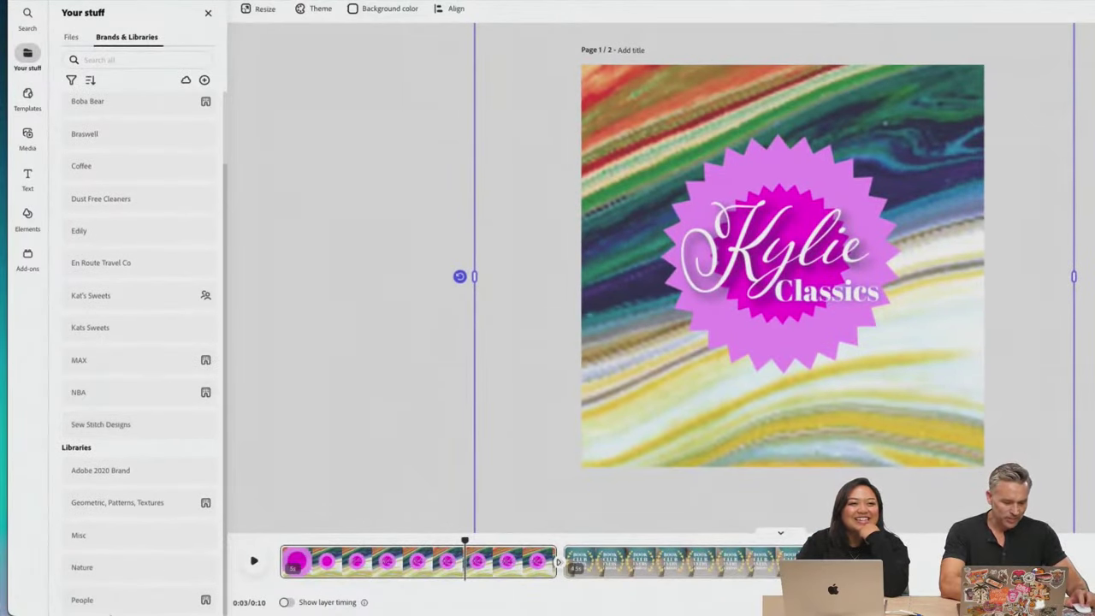
{"action": "left_click", "coordinate": [99, 535]}
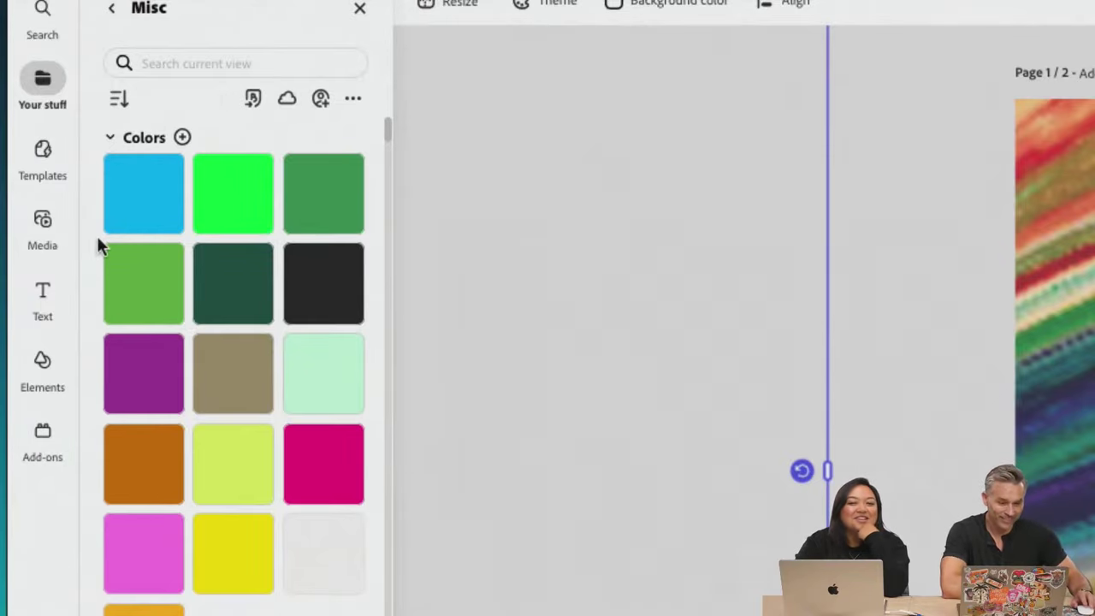
{"action": "left_click", "coordinate": [194, 64]}
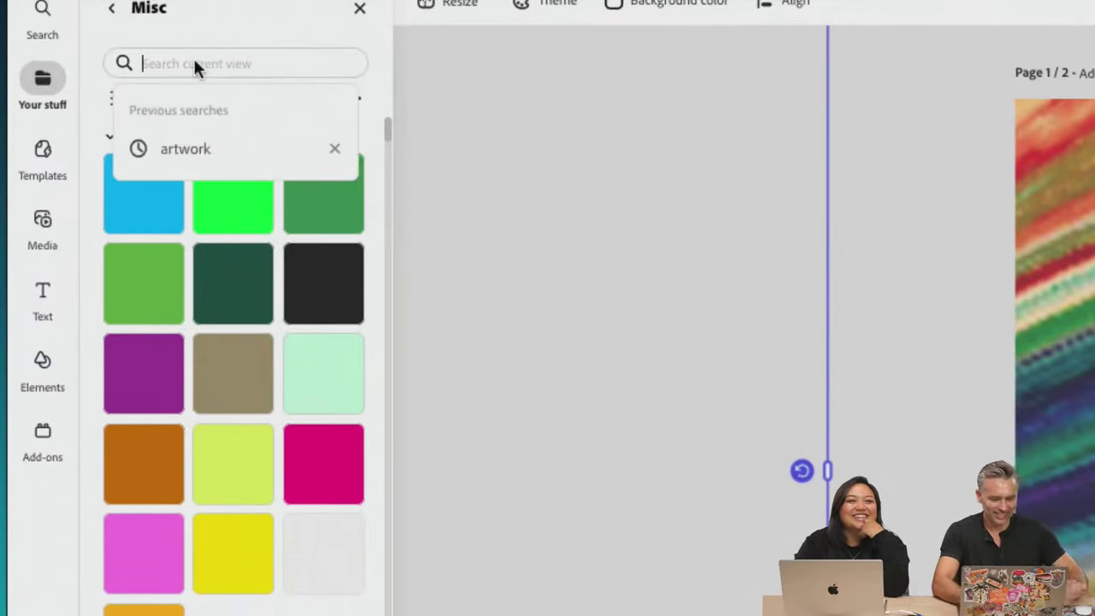
{"action": "type", "text": "abstrac"}
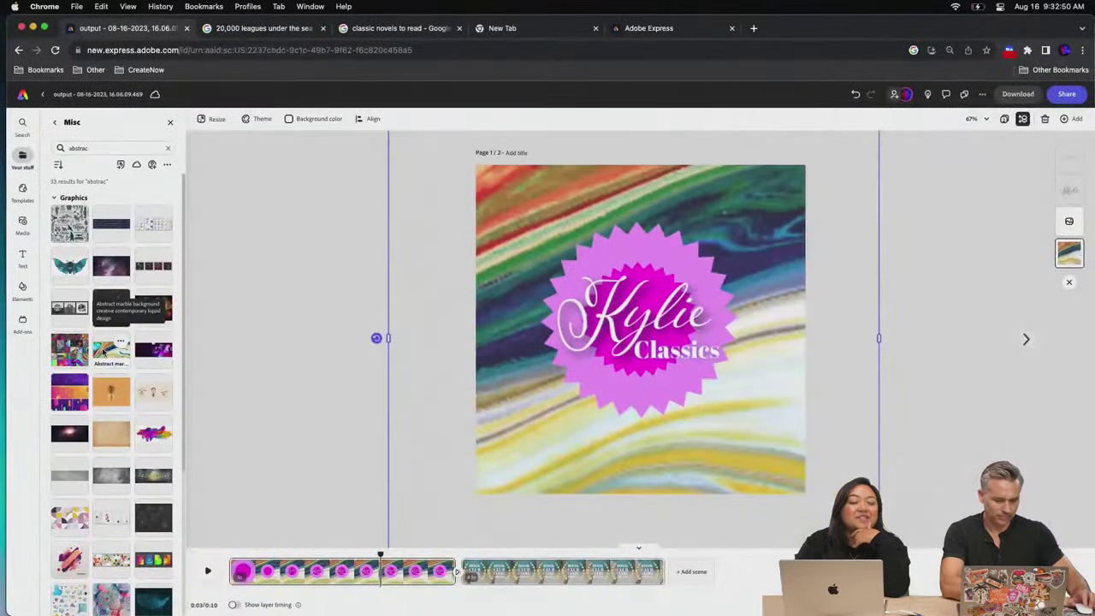
{"action": "left_click_drag", "start_coordinate": [100, 354], "coordinate": [218, 215]}
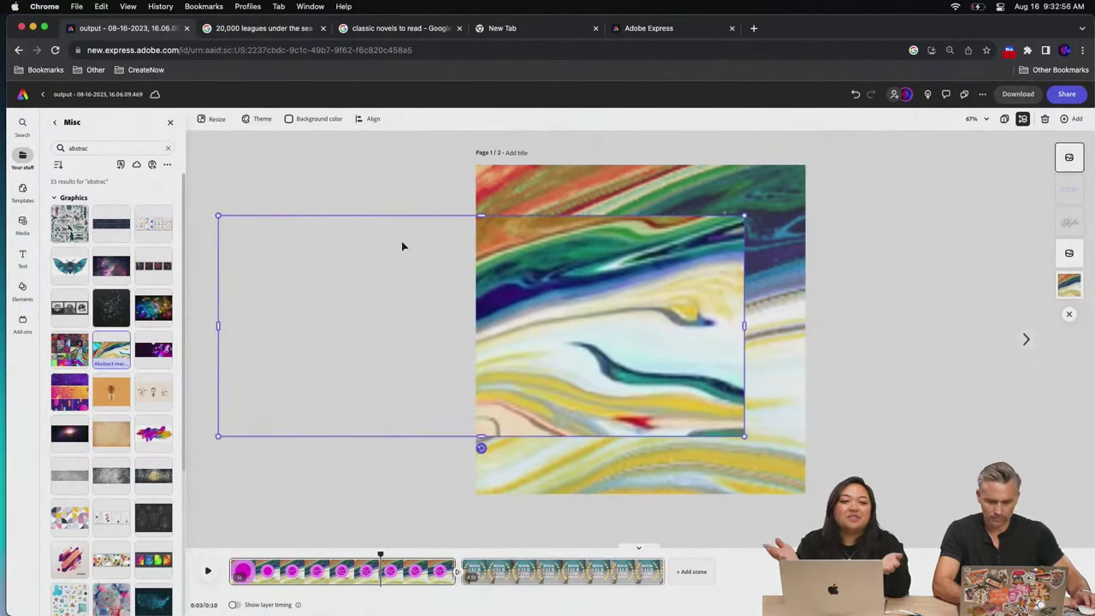
{"action": "left_click_drag", "start_coordinate": [535, 276], "coordinate": [697, 276]}
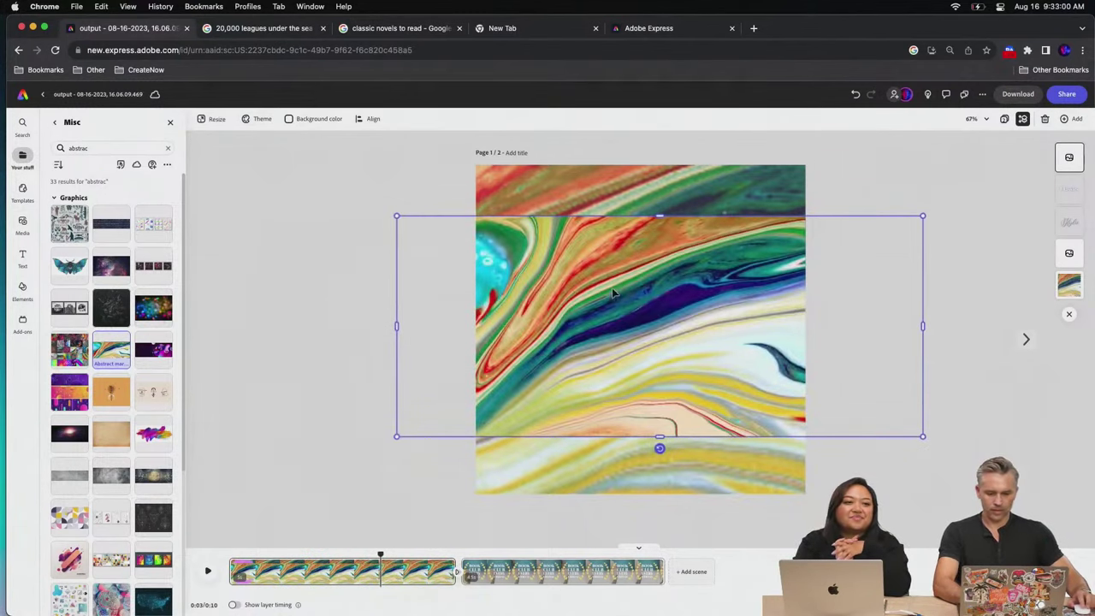
{"action": "left_click_drag", "start_coordinate": [617, 291], "coordinate": [580, 287]}
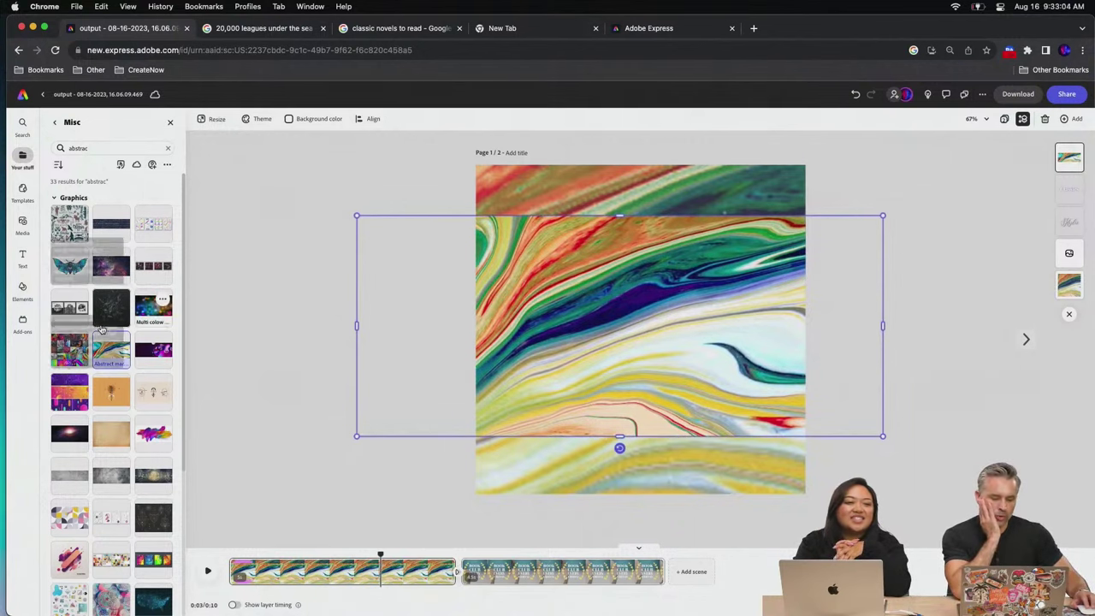
{"action": "left_click_drag", "start_coordinate": [534, 292], "coordinate": [617, 317]}
{"action": "key", "text": "Delete"}
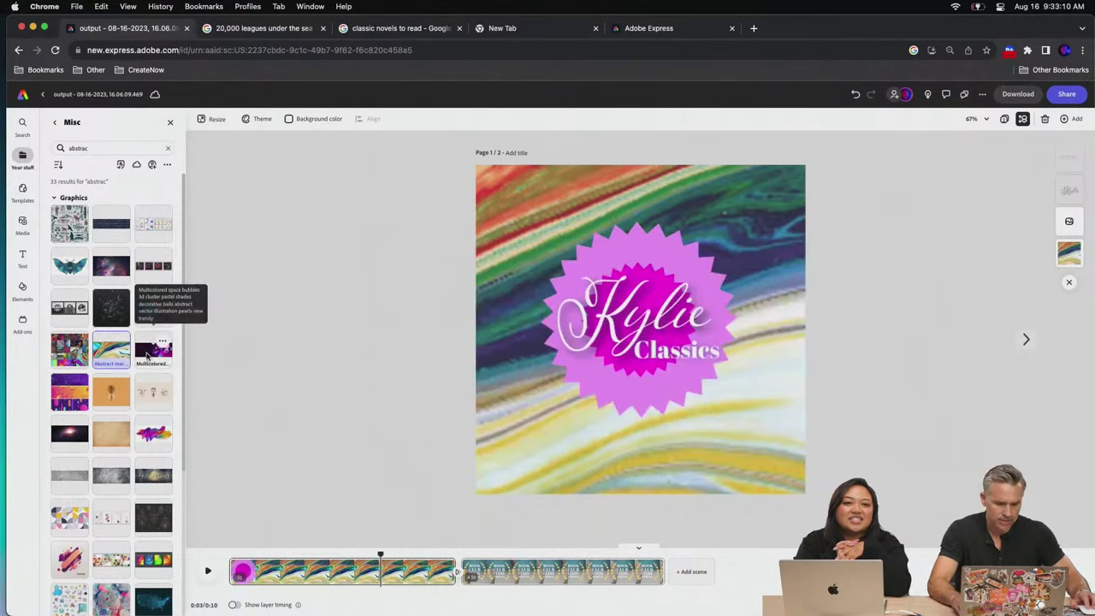
Add the purple multicolored bubbles image as a full-page background on page 1, stacked behind the badge and its title text
{"action": "left_click_drag", "start_coordinate": [153, 350], "coordinate": [518, 244]}
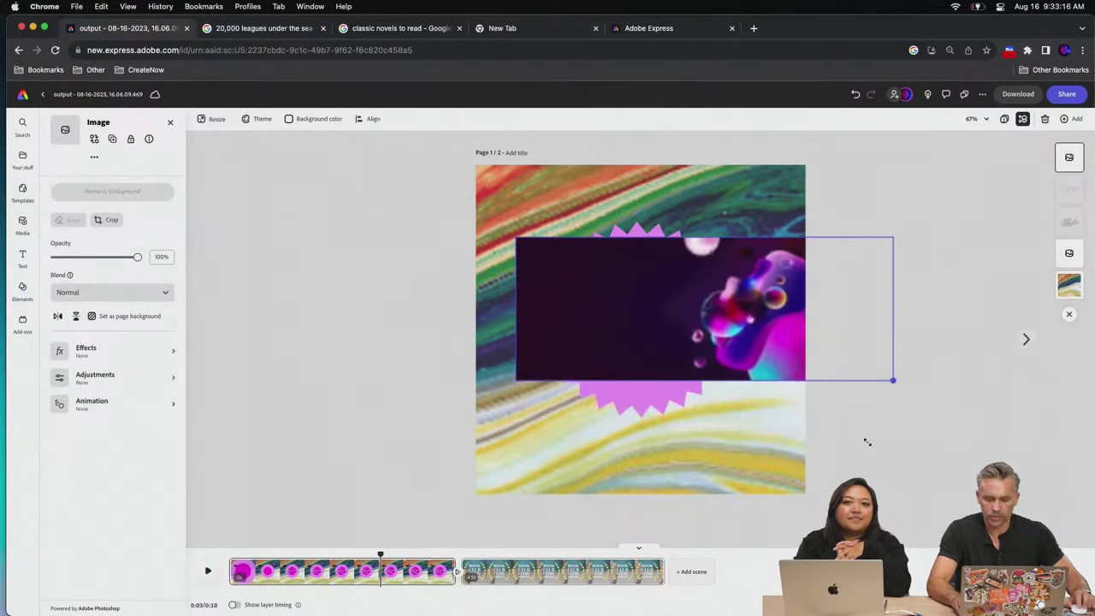
{"action": "left_click_drag", "start_coordinate": [698, 339], "coordinate": [628, 443]}
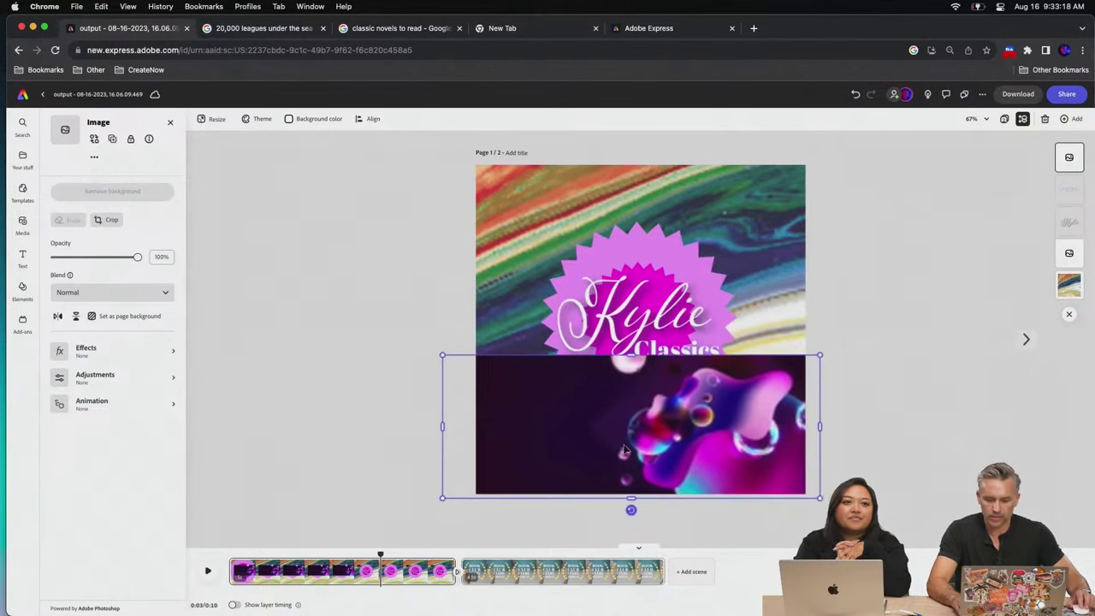
{"action": "left_click_drag", "start_coordinate": [442, 355], "coordinate": [247, 215]}
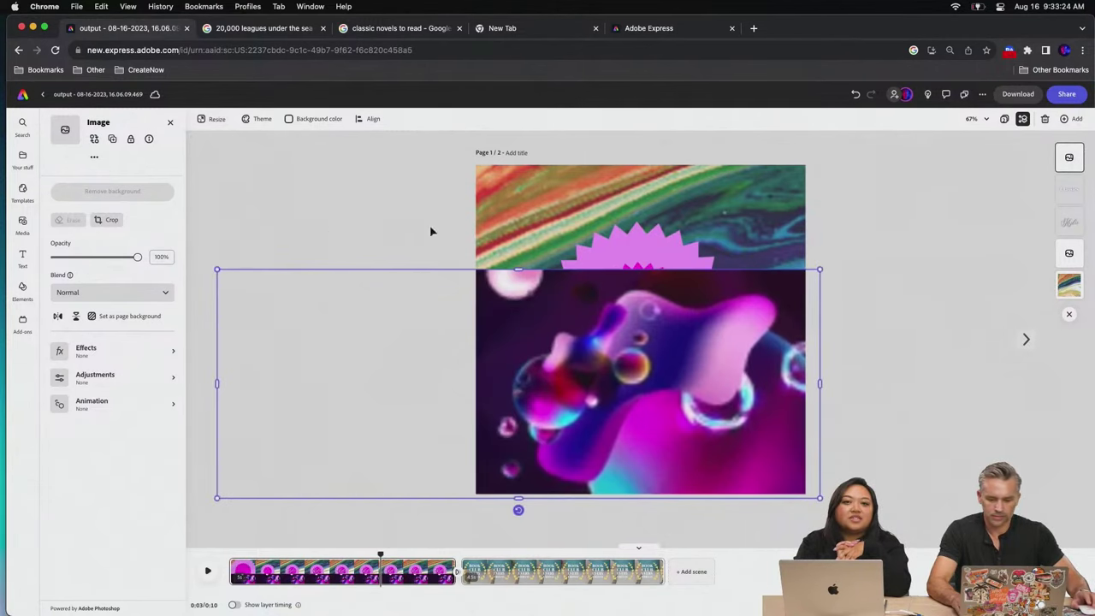
{"action": "left_click_drag", "start_coordinate": [819, 268], "coordinate": [958, 193]}
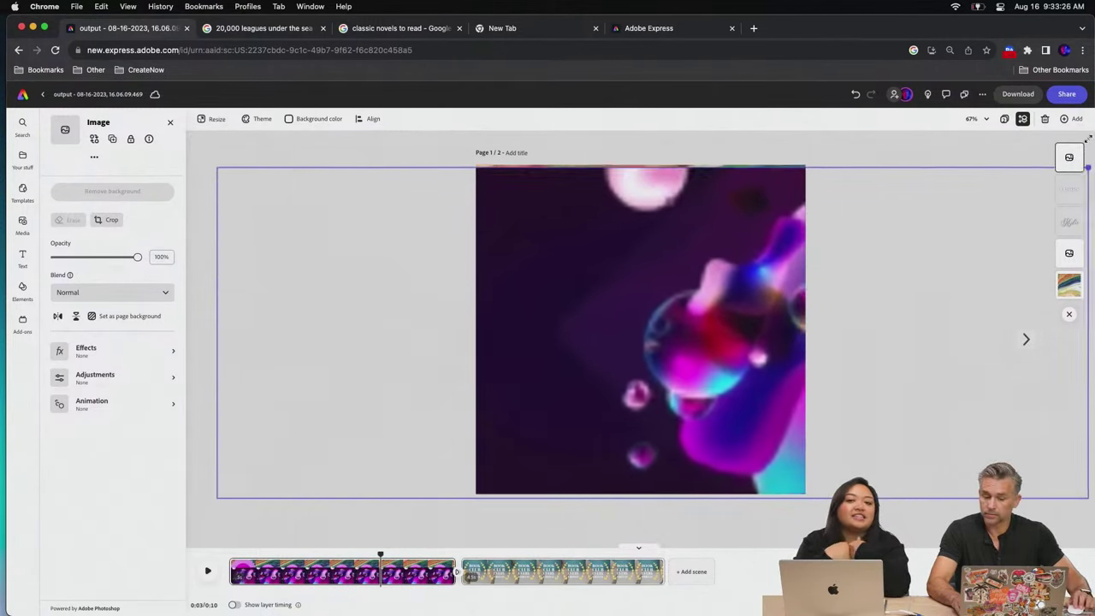
{"action": "left_click_drag", "start_coordinate": [901, 237], "coordinate": [759, 237]}
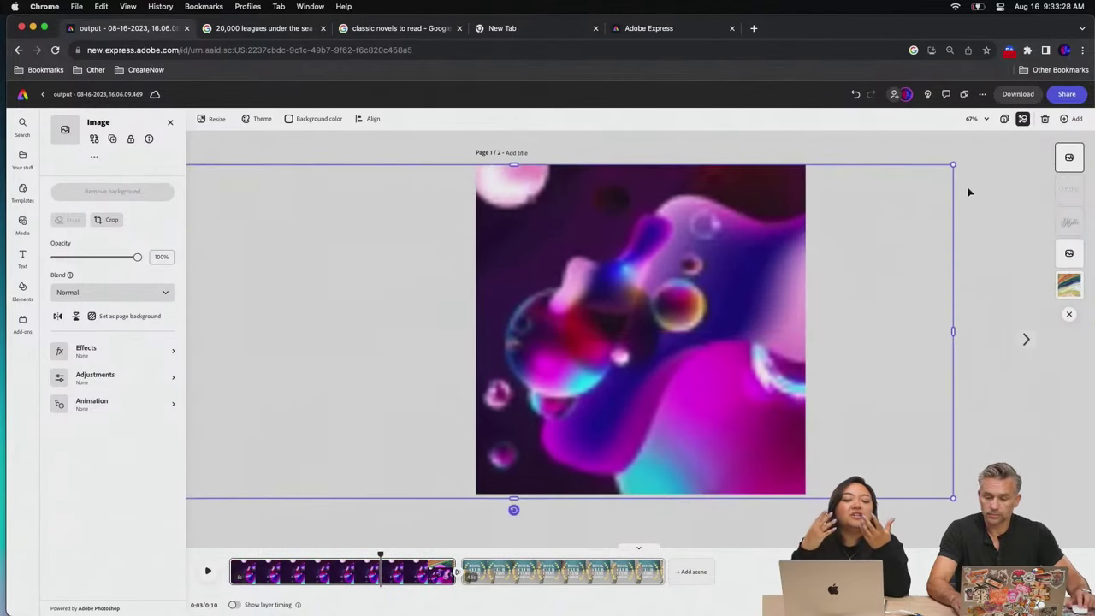
{"action": "left_click_drag", "start_coordinate": [1068, 156], "coordinate": [1070, 276]}
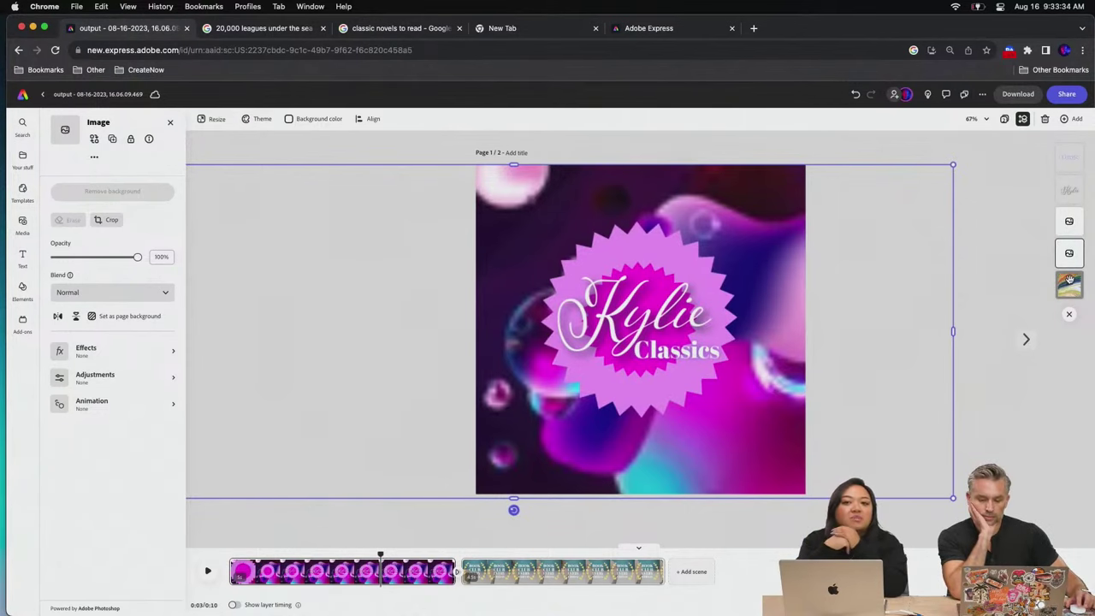
Check the page's width and height in the resize settings
{"action": "left_click", "coordinate": [257, 150]}
{"action": "left_click", "coordinate": [208, 119]}
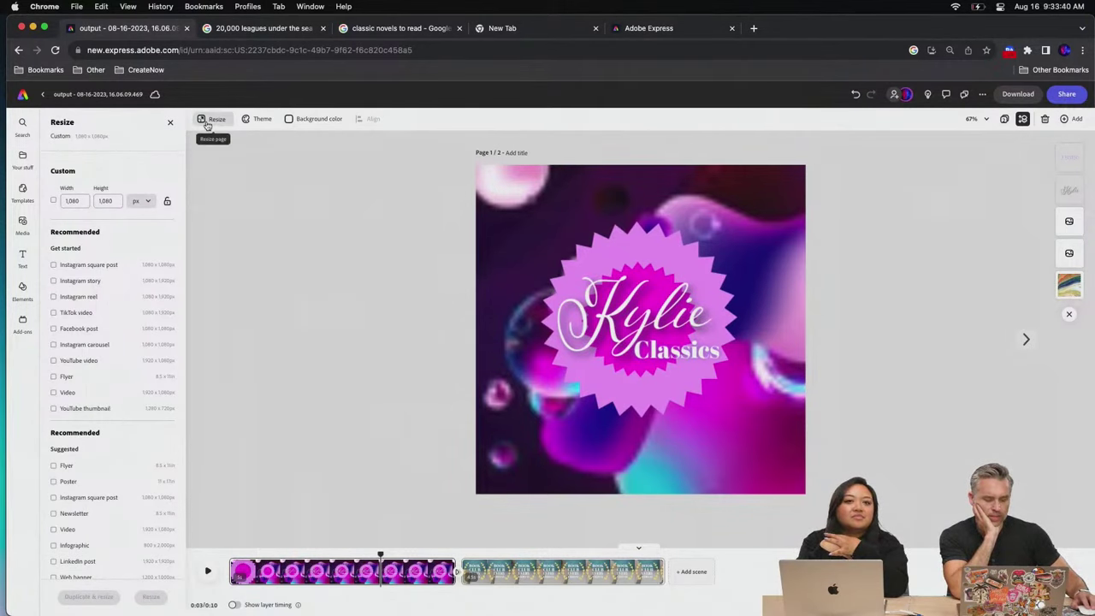
{"action": "left_click", "coordinate": [201, 120]}
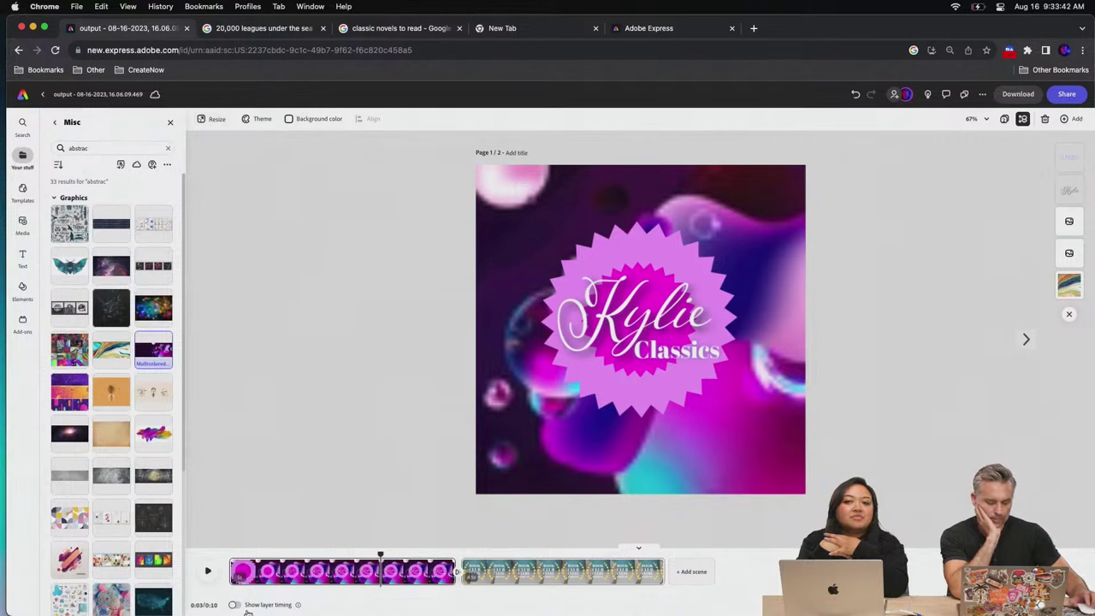
Switch to Illustrator, try to open the abstract marble background from the Misc library for editing, and launch Photoshop
{"action": "mouse_move", "coordinate": [287, 609]}
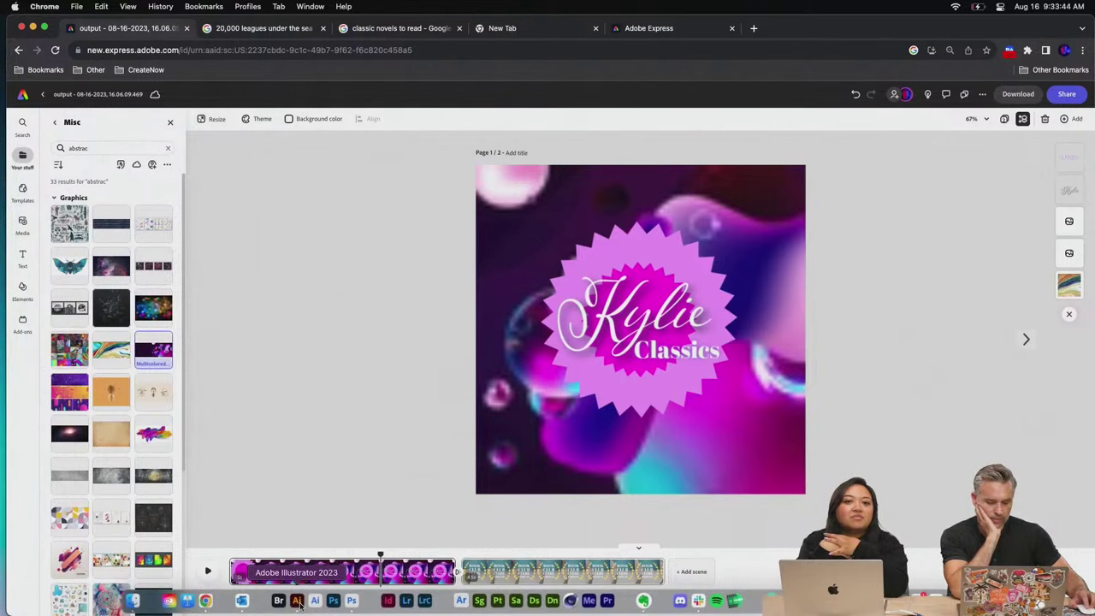
{"action": "left_click", "coordinate": [296, 601]}
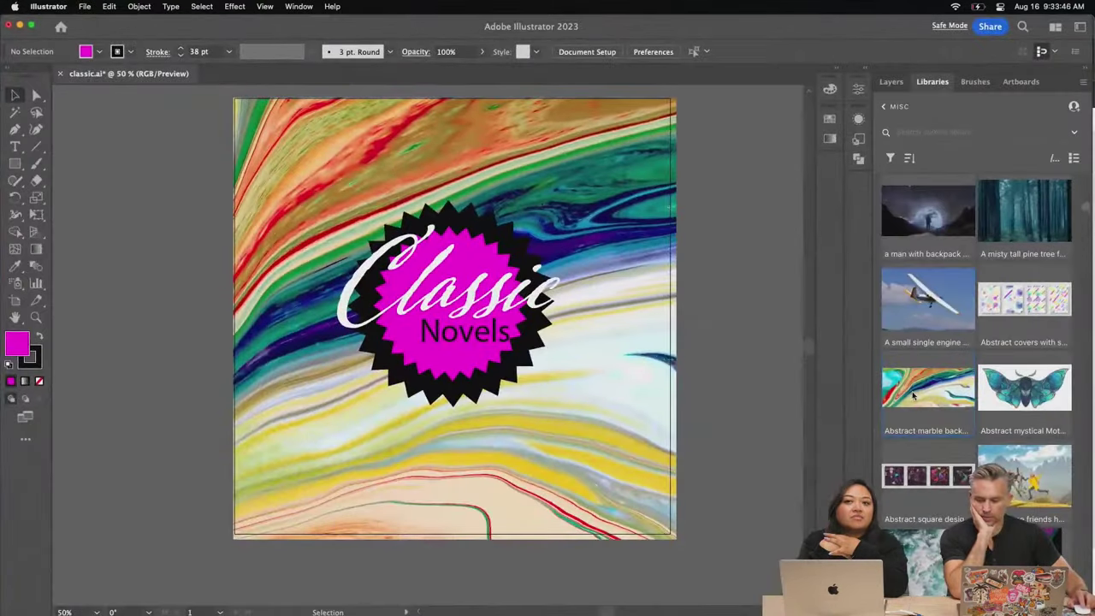
{"action": "mouse_move", "coordinate": [912, 394]}
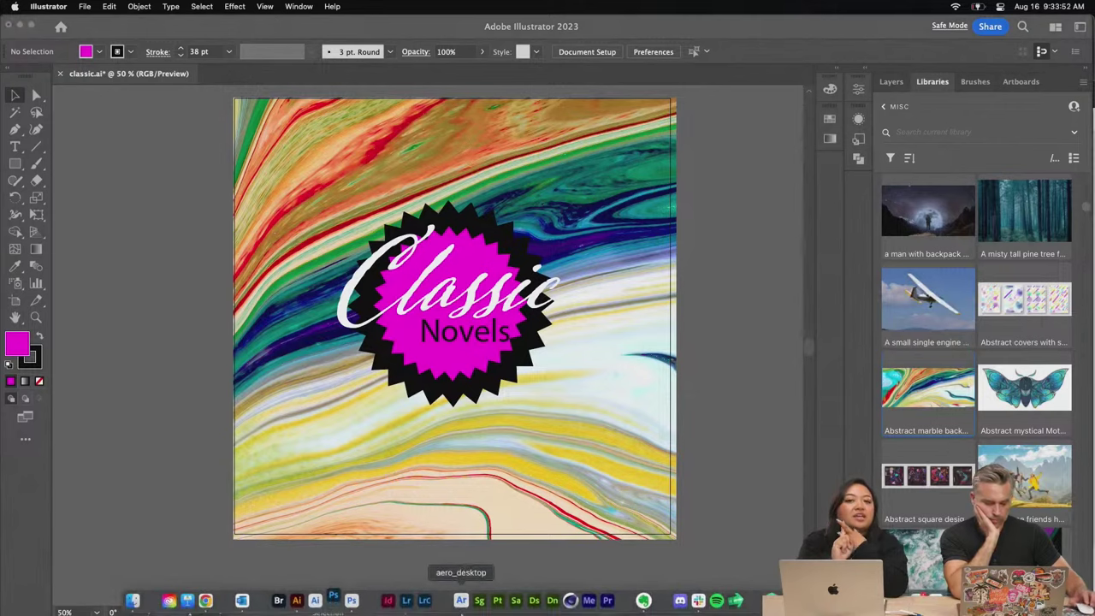
{"action": "left_click", "coordinate": [332, 600]}
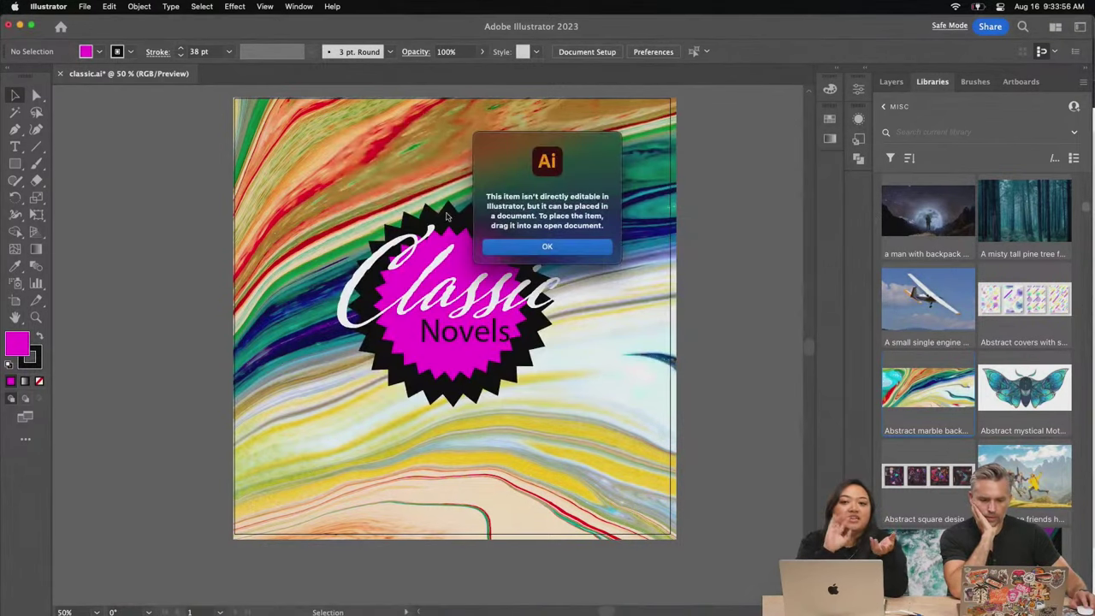
{"action": "left_click", "coordinate": [502, 246]}
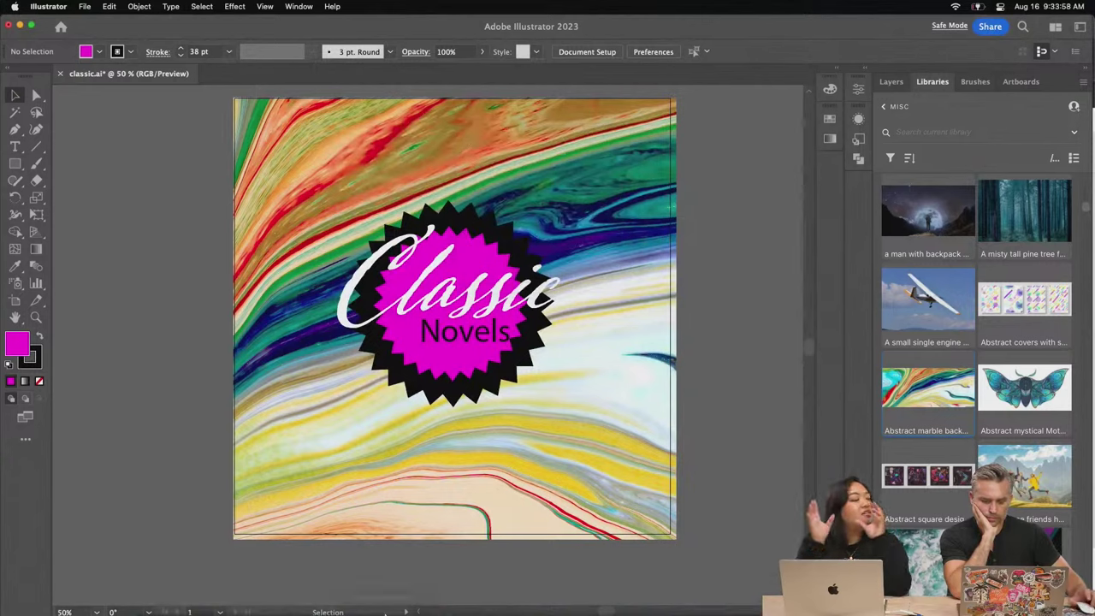
Check the image size of the abstract marble background in Photoshop and return to Adobe Express
{"action": "mouse_move", "coordinate": [385, 613]}
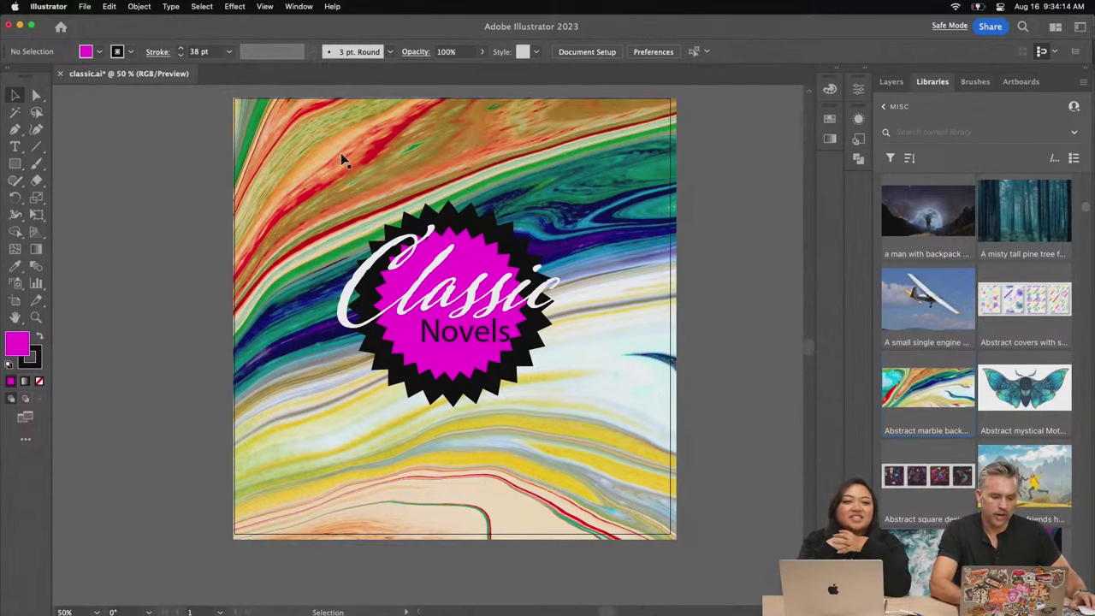
{"action": "left_click", "coordinate": [21, 26]}
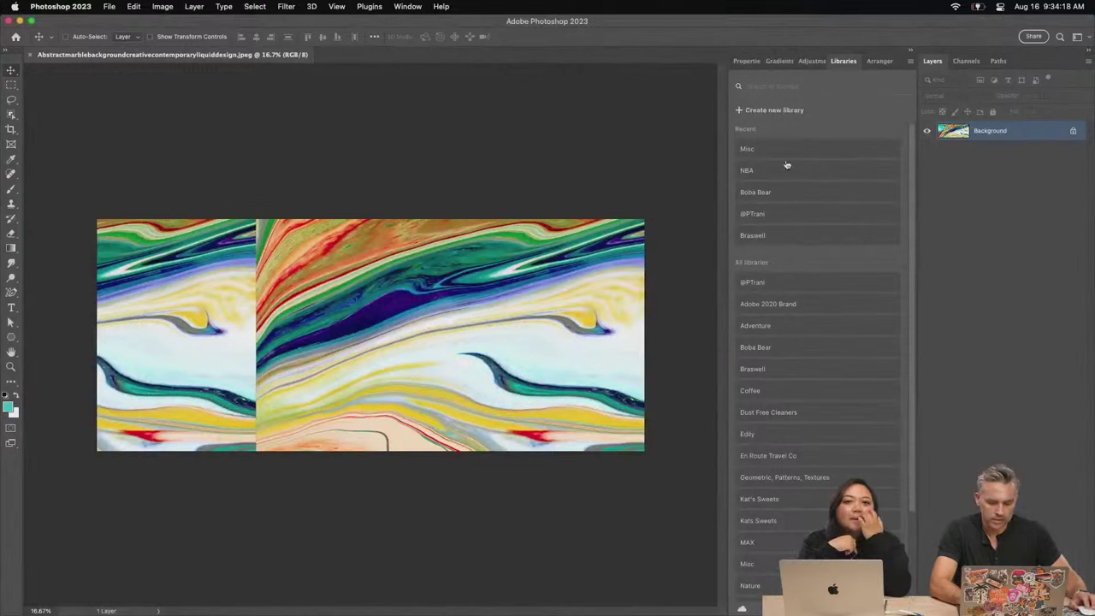
{"action": "left_click", "coordinate": [175, 7]}
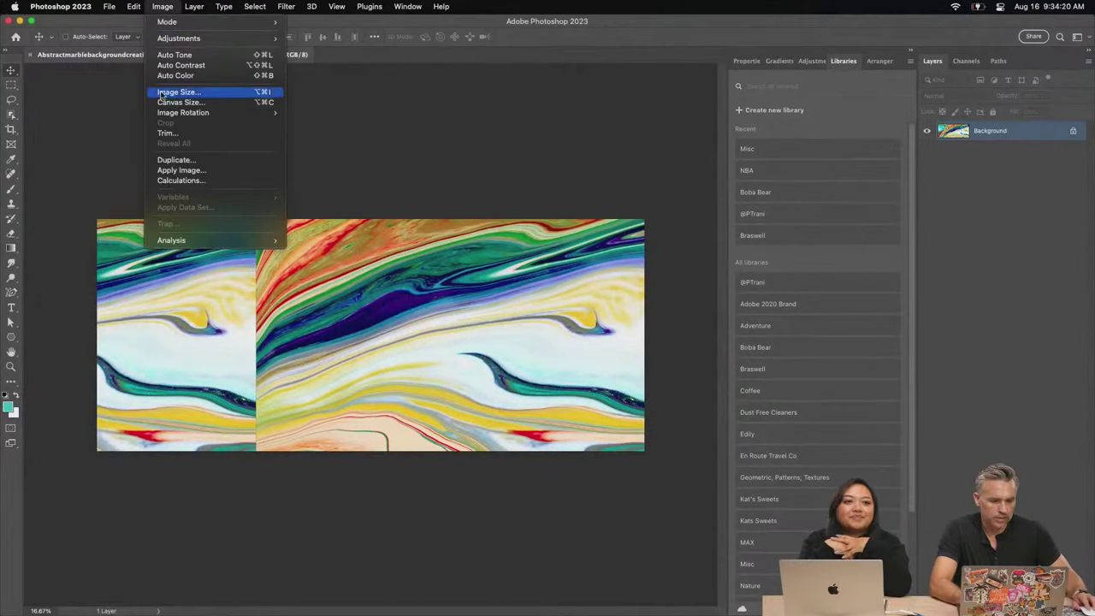
{"action": "left_click", "coordinate": [184, 94]}
{"action": "left_click", "coordinate": [544, 372]}
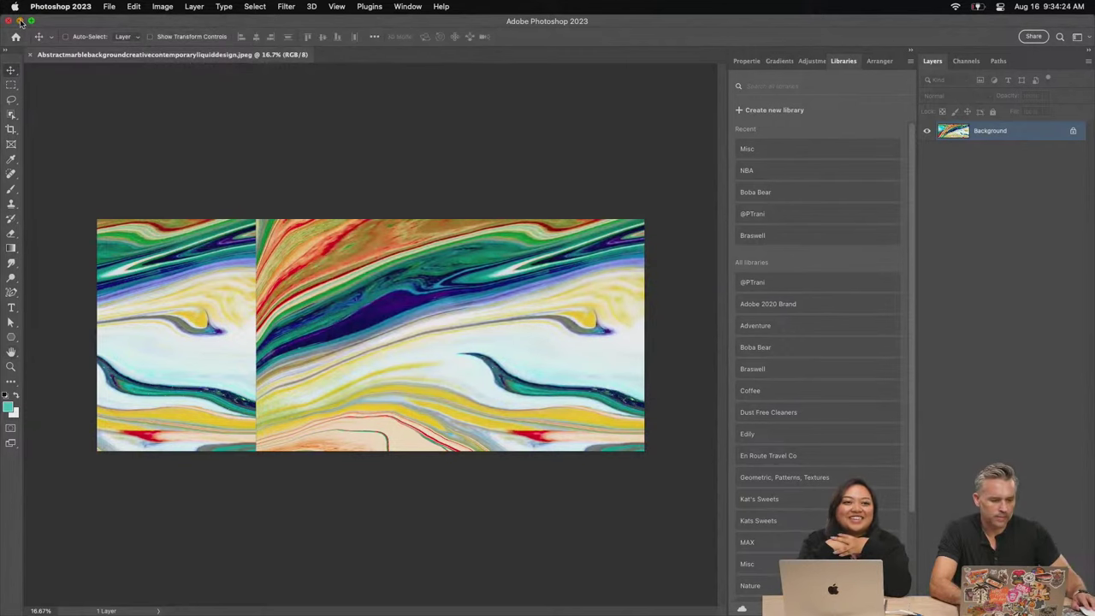
{"action": "left_click", "coordinate": [21, 21]}
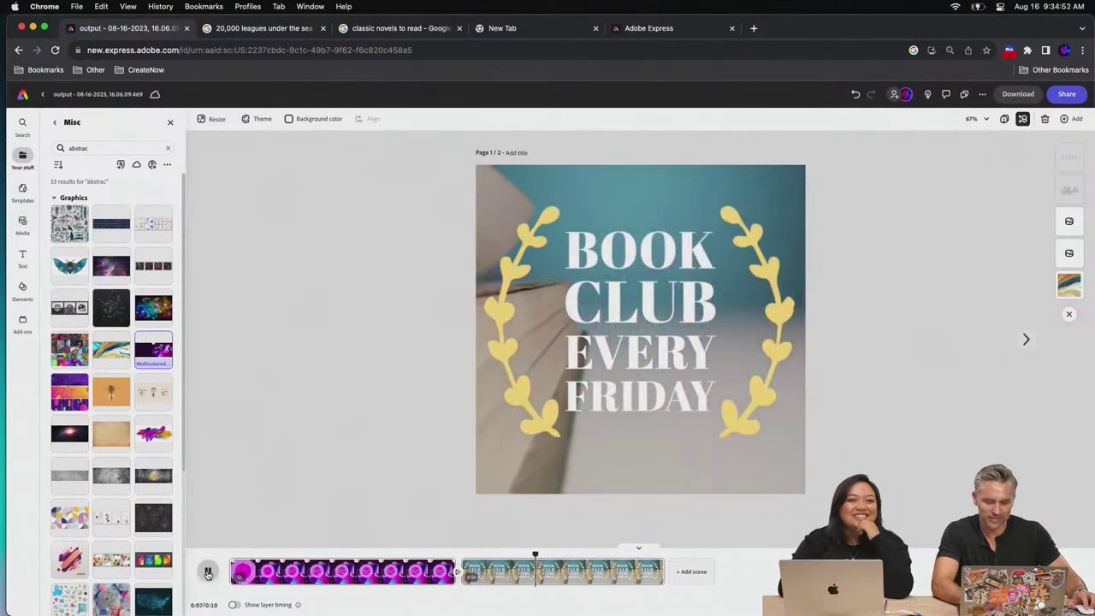
Stop the preview, return to page 1 and search the stock videos for "abstract"
{"action": "left_click", "coordinate": [207, 573]}
{"action": "left_click", "coordinate": [366, 555]}
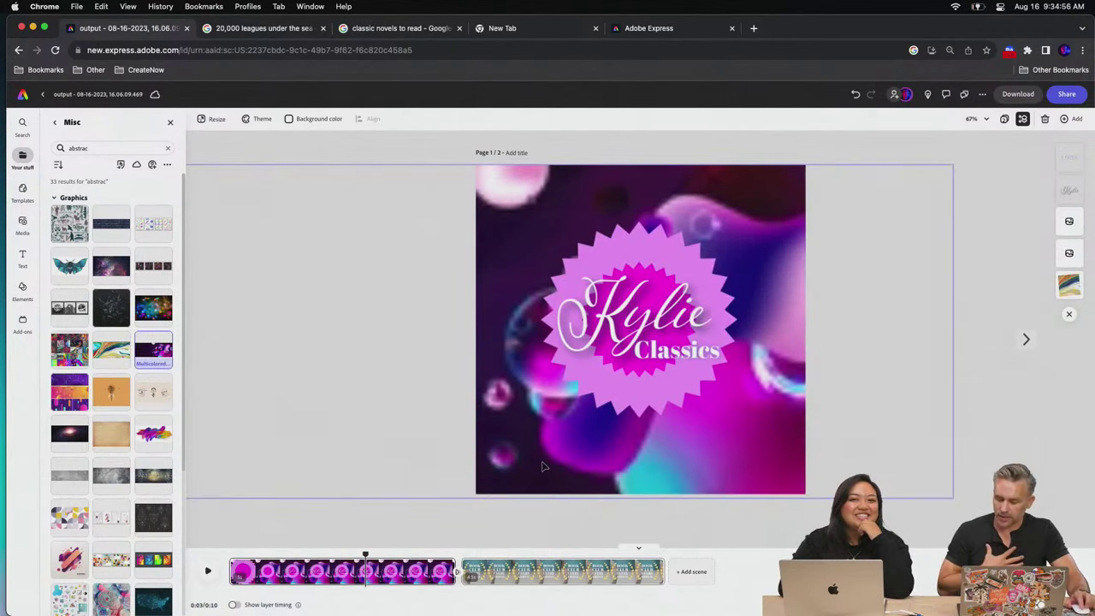
{"action": "left_click", "coordinate": [543, 466]}
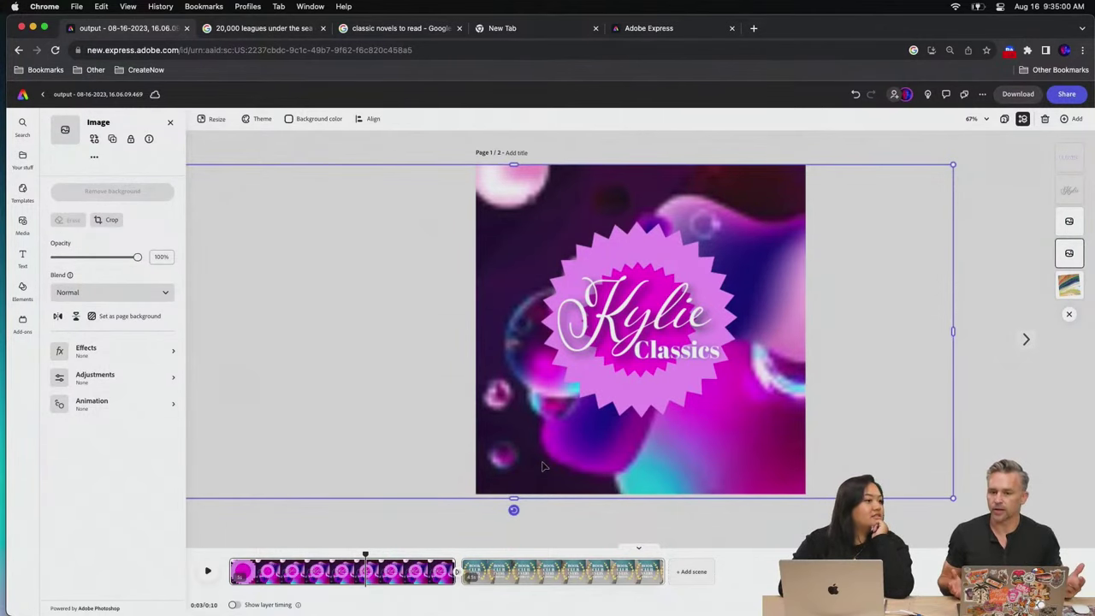
{"action": "left_click", "coordinate": [22, 222]}
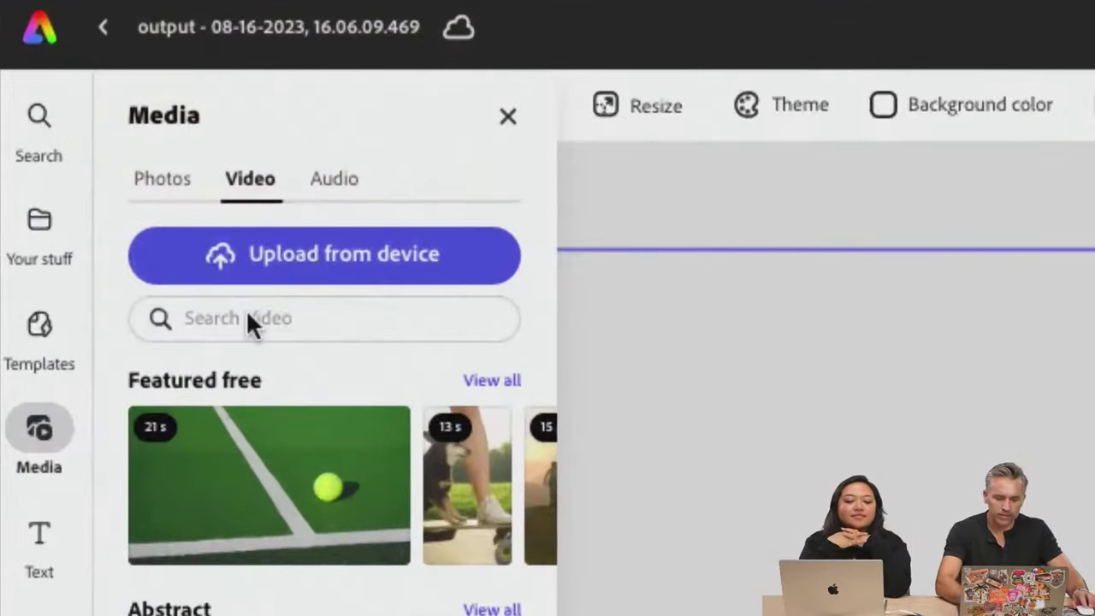
{"action": "left_click", "coordinate": [86, 183]}
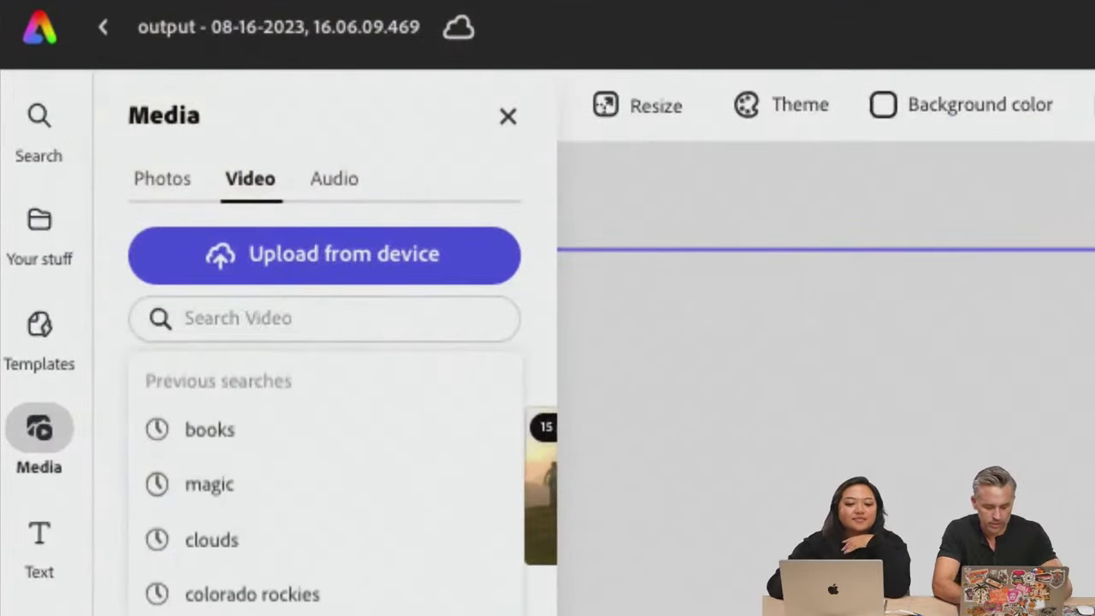
{"action": "type", "text": "abstrac"}
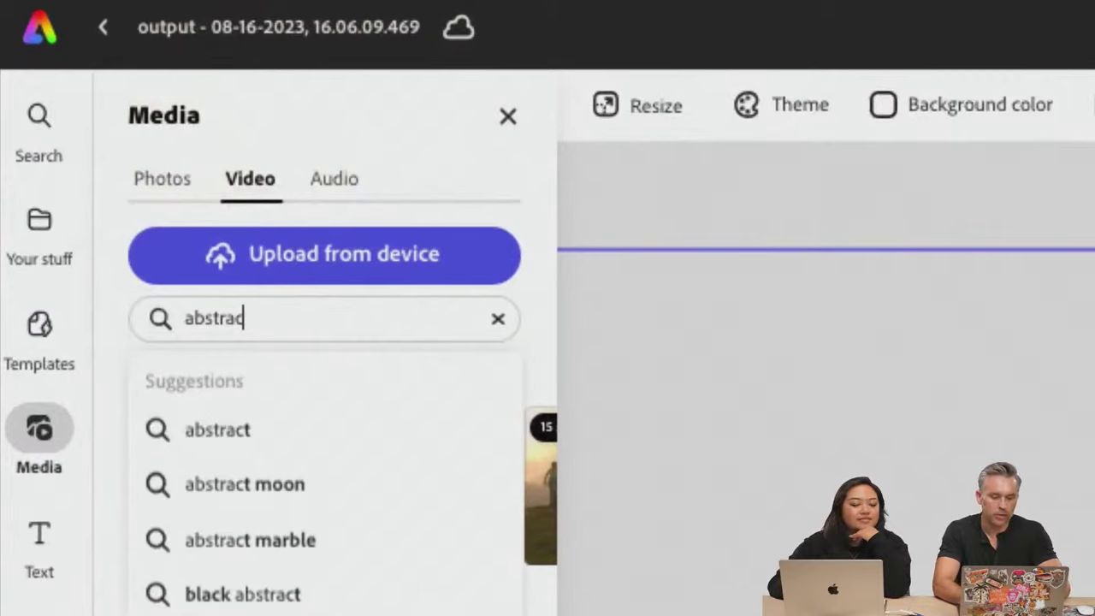
{"action": "key", "text": "BackSpace"}
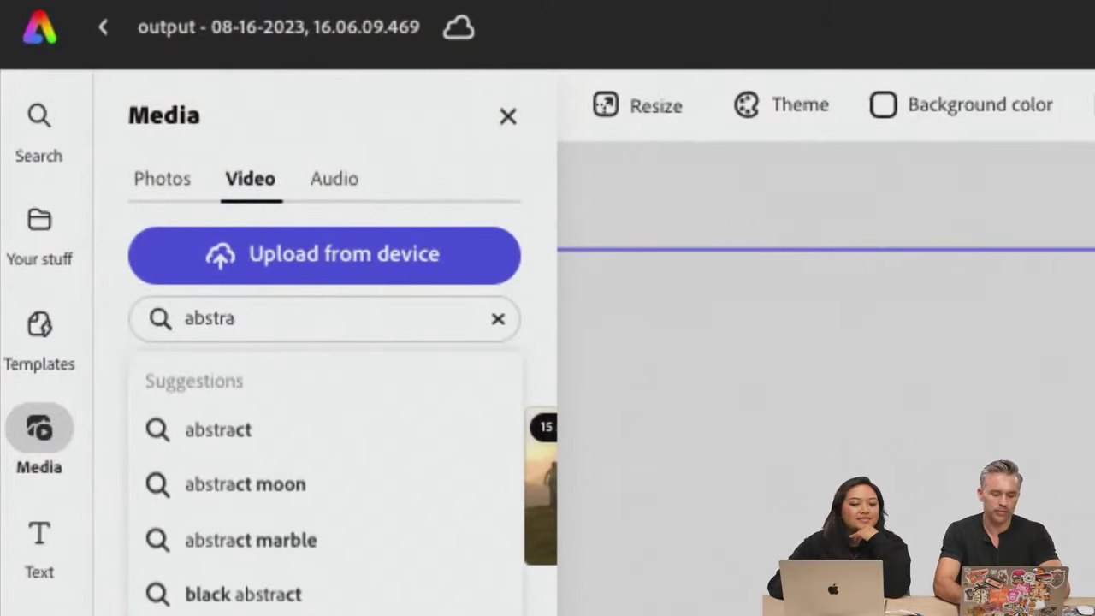
{"action": "type", "text": "ct"}
{"action": "key", "text": "Return"}
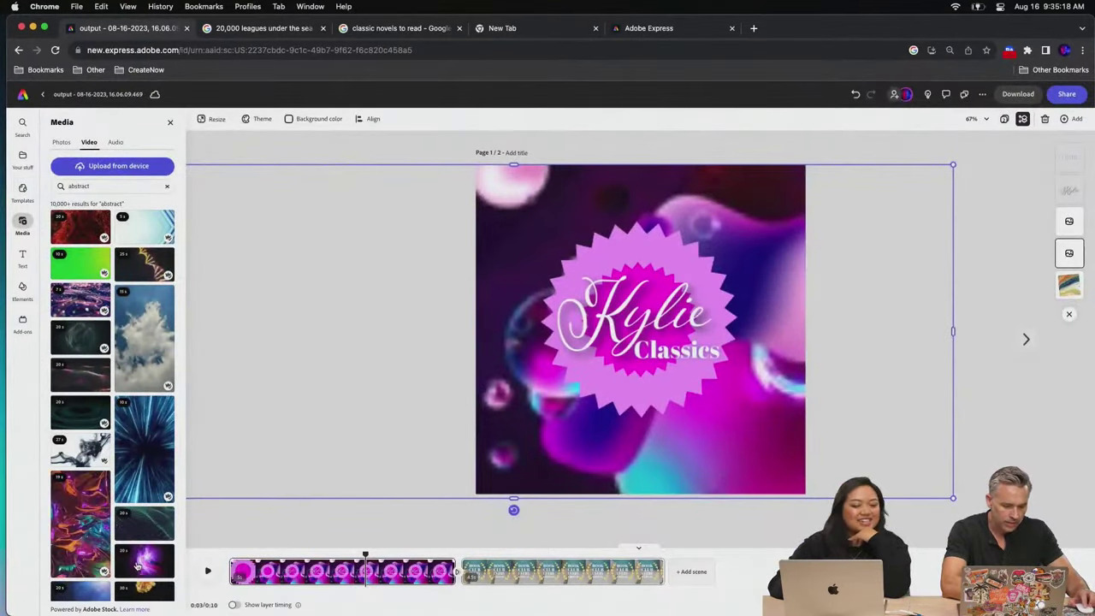
Place the glowing purple energy video on page 1 and delete the multicolored bubbles image
{"action": "left_click_drag", "start_coordinate": [138, 564], "coordinate": [544, 224]}
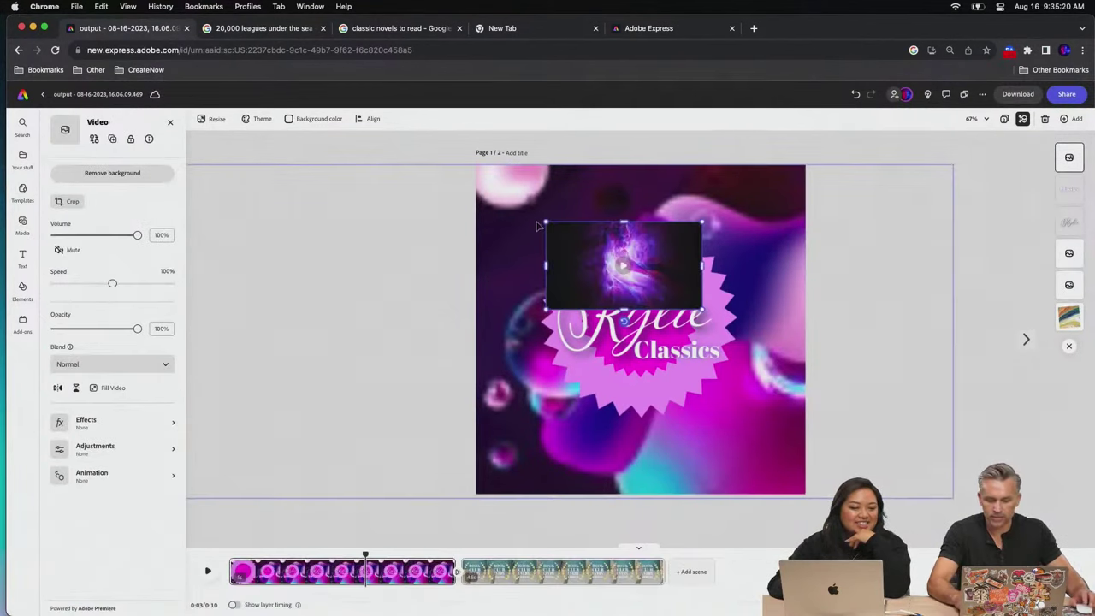
{"action": "left_click", "coordinate": [499, 207]}
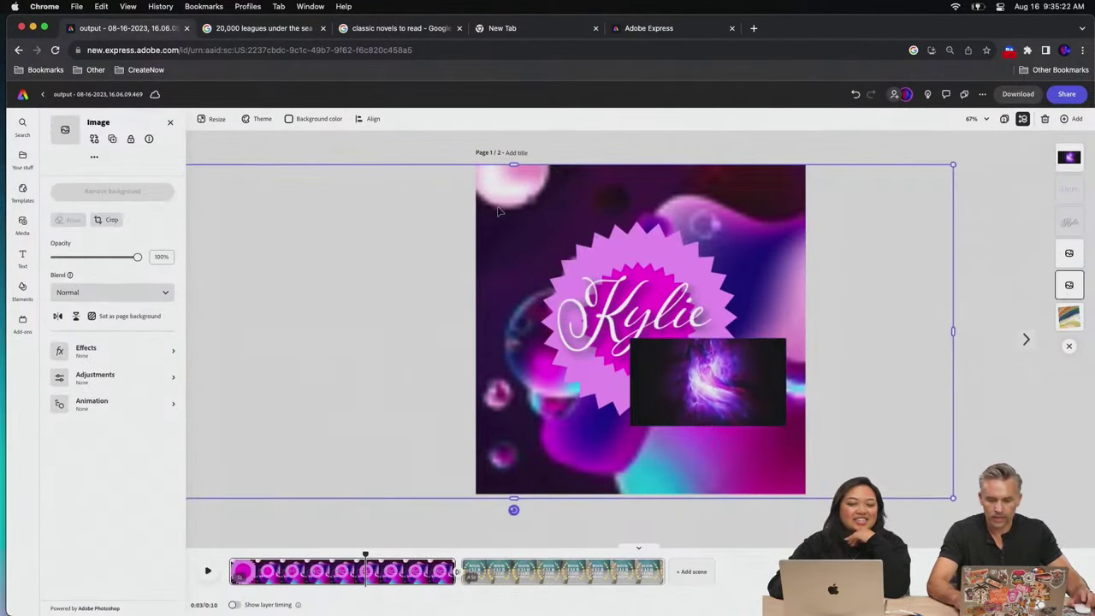
{"action": "key", "text": "Delete"}
Make the purple energy video fill page 1 and send it behind all other layers
{"action": "left_click", "coordinate": [687, 392]}
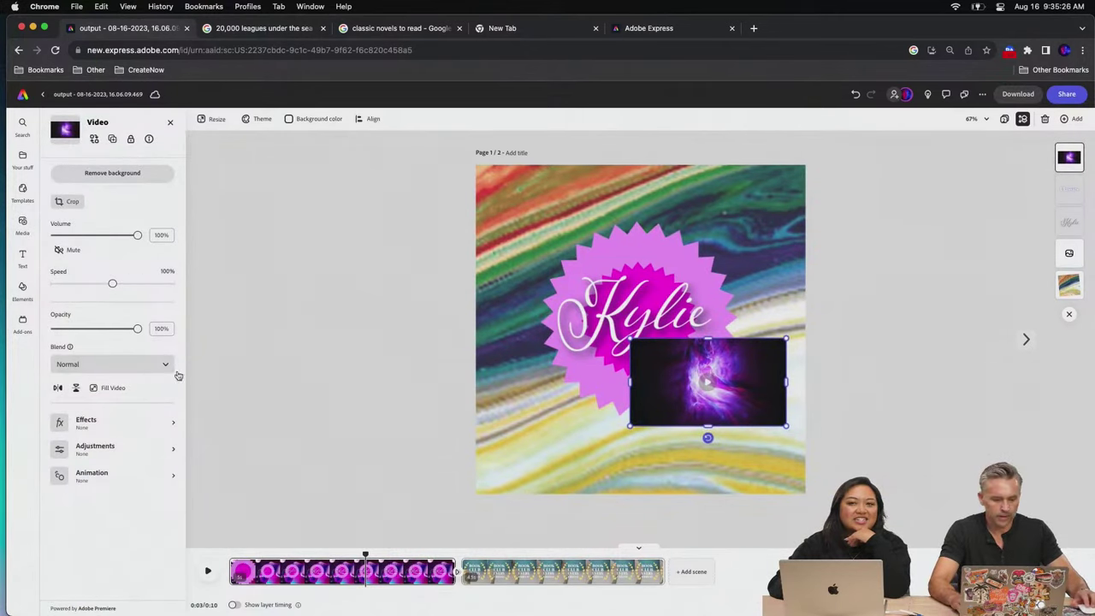
{"action": "left_click", "coordinate": [109, 388]}
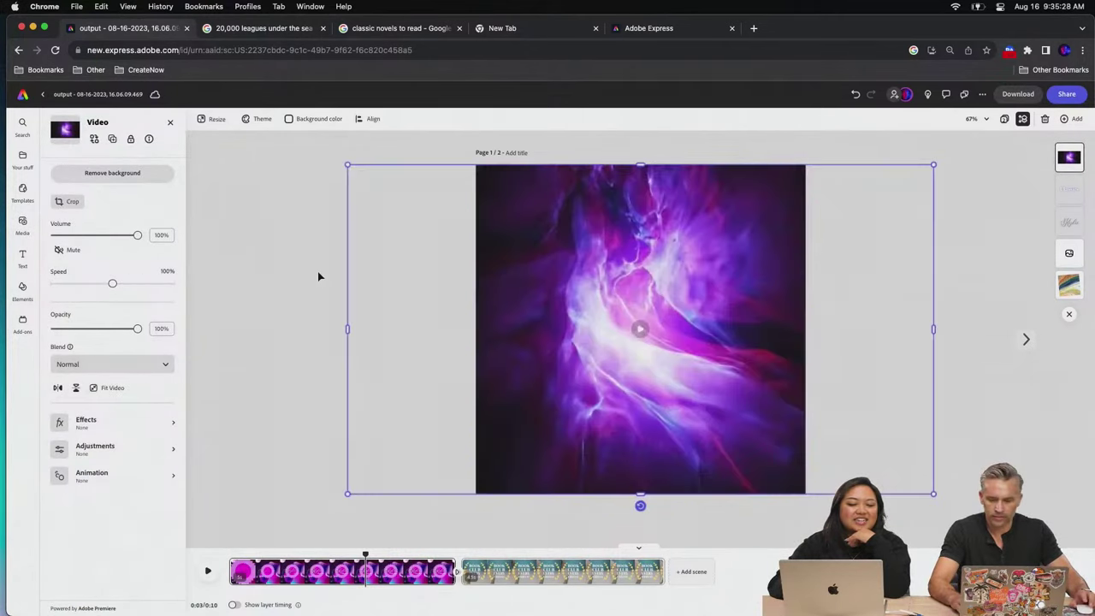
{"action": "right_click", "coordinate": [504, 186]}
{"action": "left_click", "coordinate": [524, 299]}
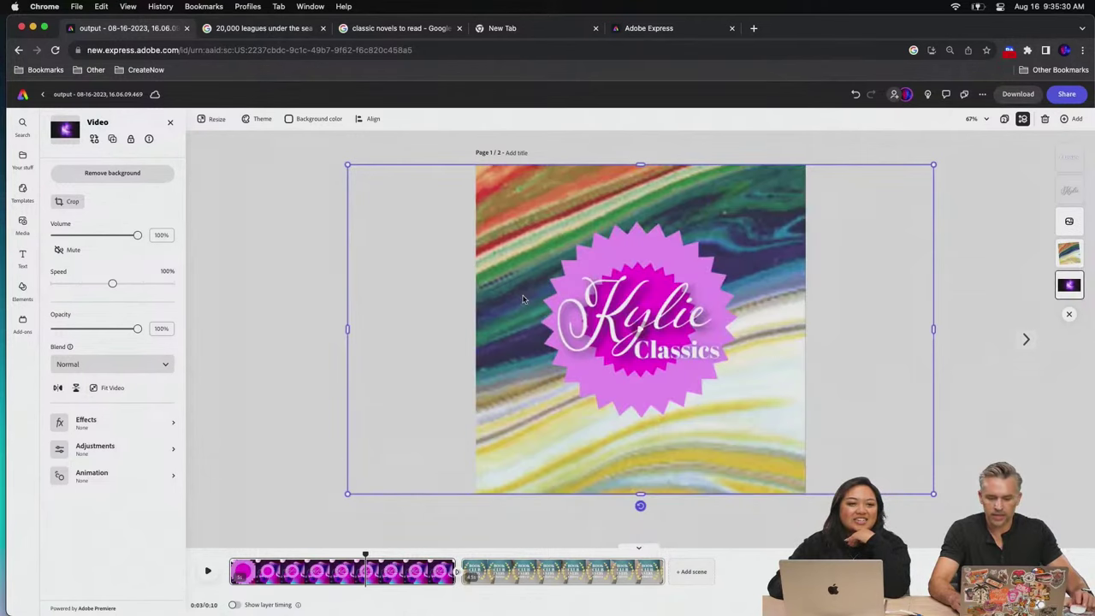
Try the Multiply blend mode on the marble image over the purple video and preview the animation
{"action": "left_click", "coordinate": [571, 221]}
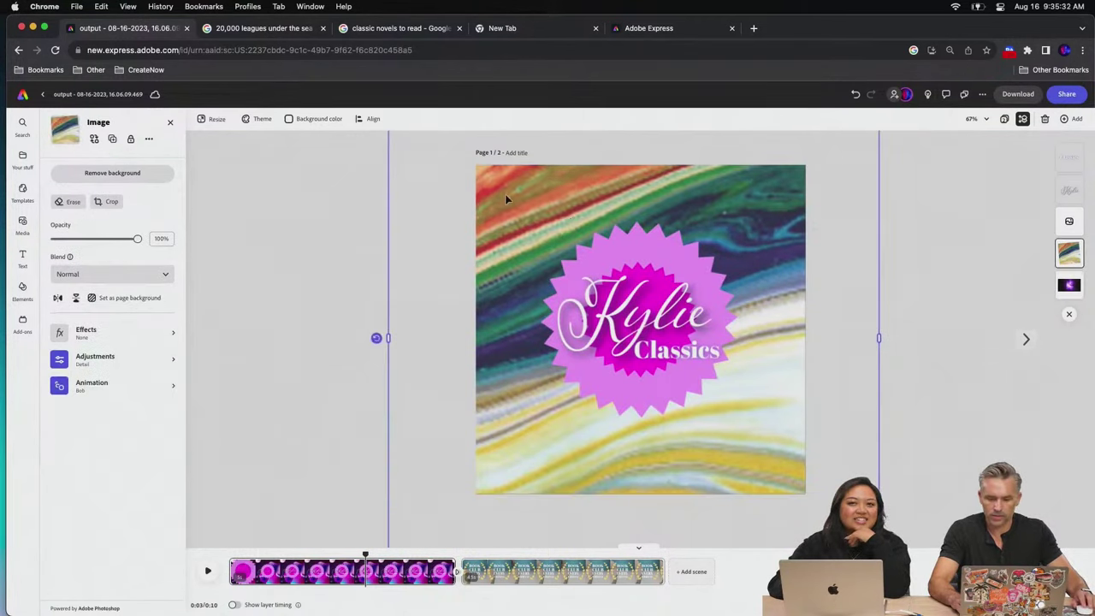
{"action": "key", "text": "Delete"}
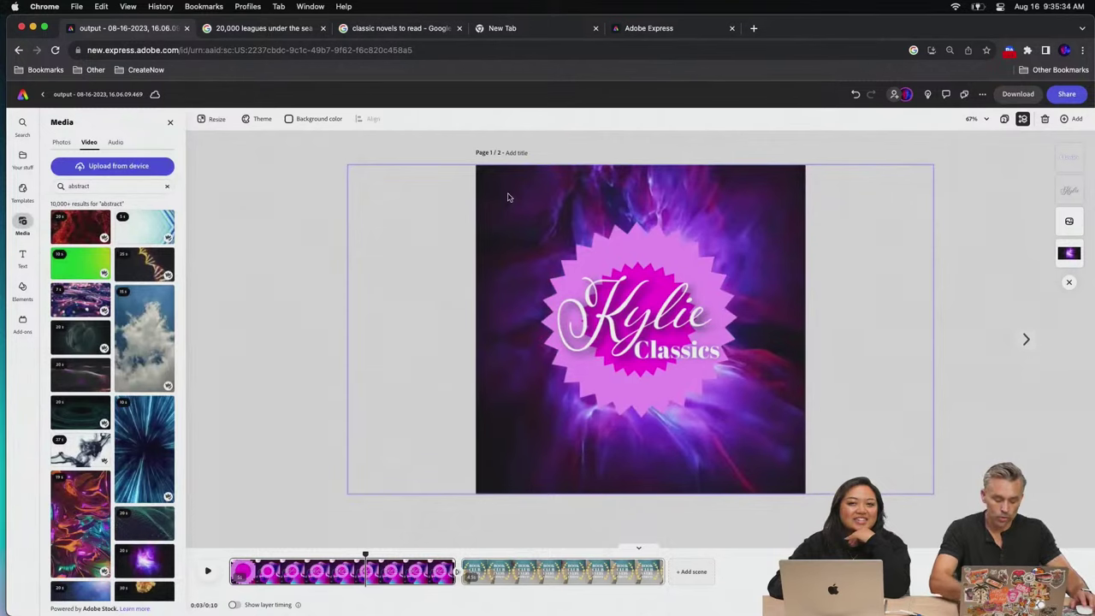
{"action": "key", "text": "super+z"}
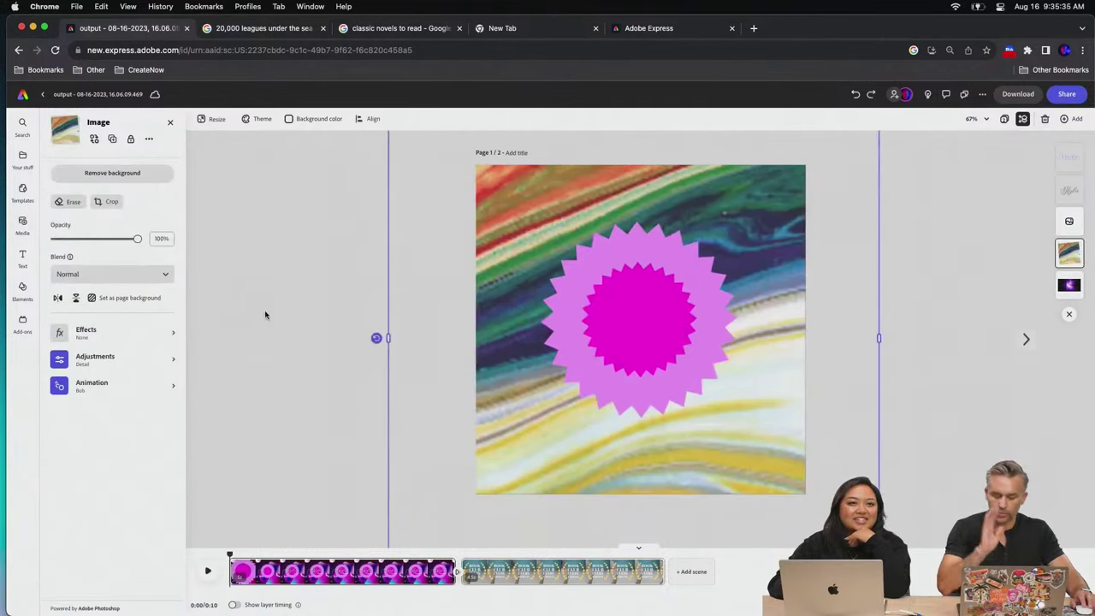
{"action": "left_click", "coordinate": [120, 273]}
{"action": "left_click", "coordinate": [107, 350]}
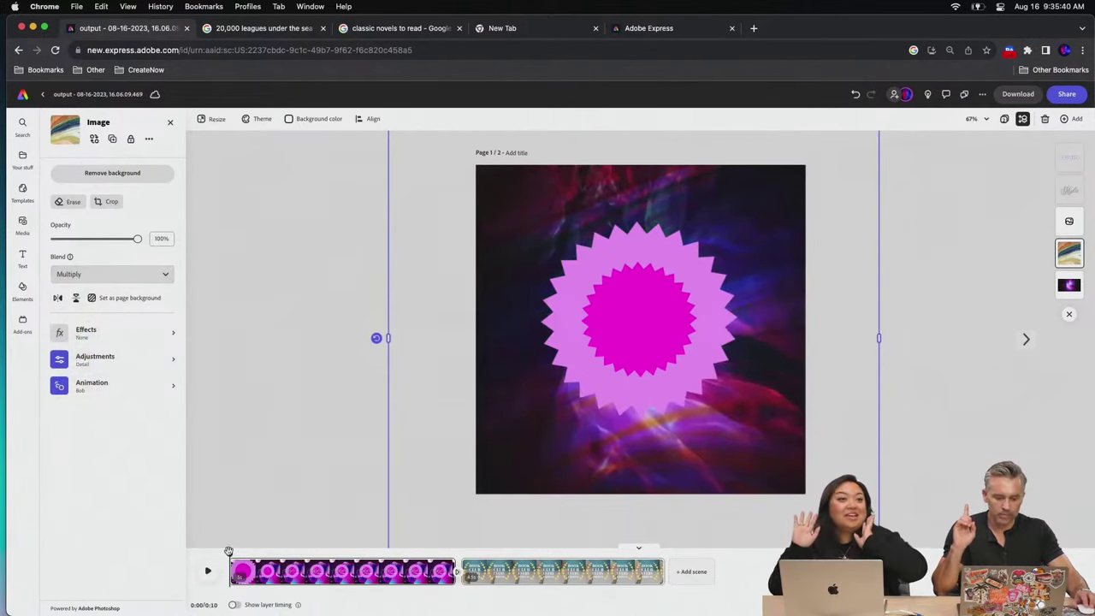
{"action": "left_click", "coordinate": [208, 570]}
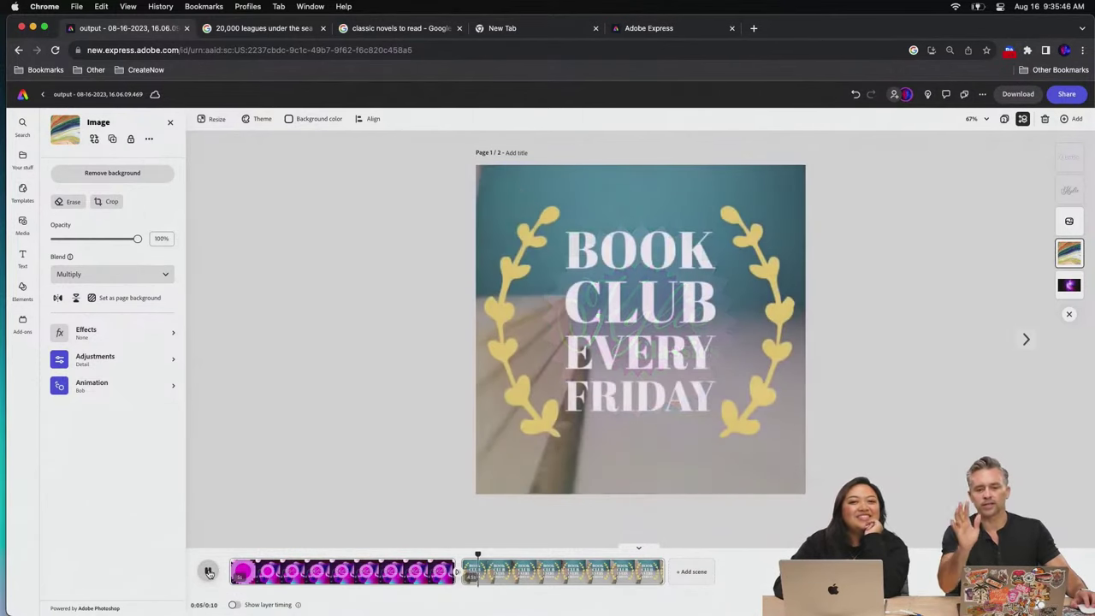
{"action": "left_click", "coordinate": [208, 570]}
Delete the abstract marble image from page 1, leaving the purple video as the background
{"action": "left_click", "coordinate": [22, 224]}
{"action": "left_click", "coordinate": [362, 554]}
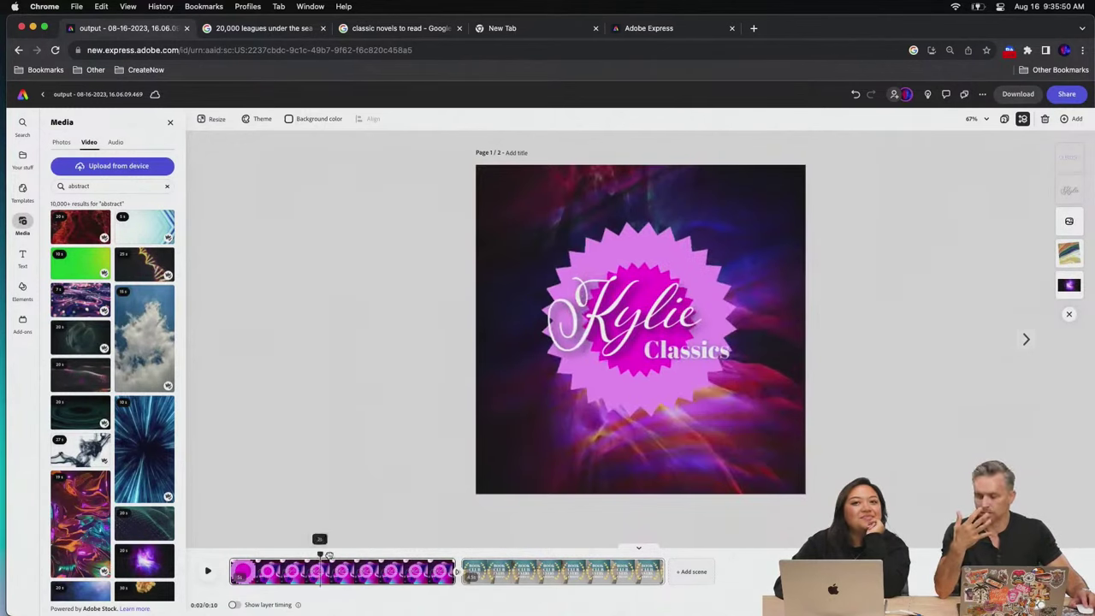
{"action": "left_click", "coordinate": [548, 477]}
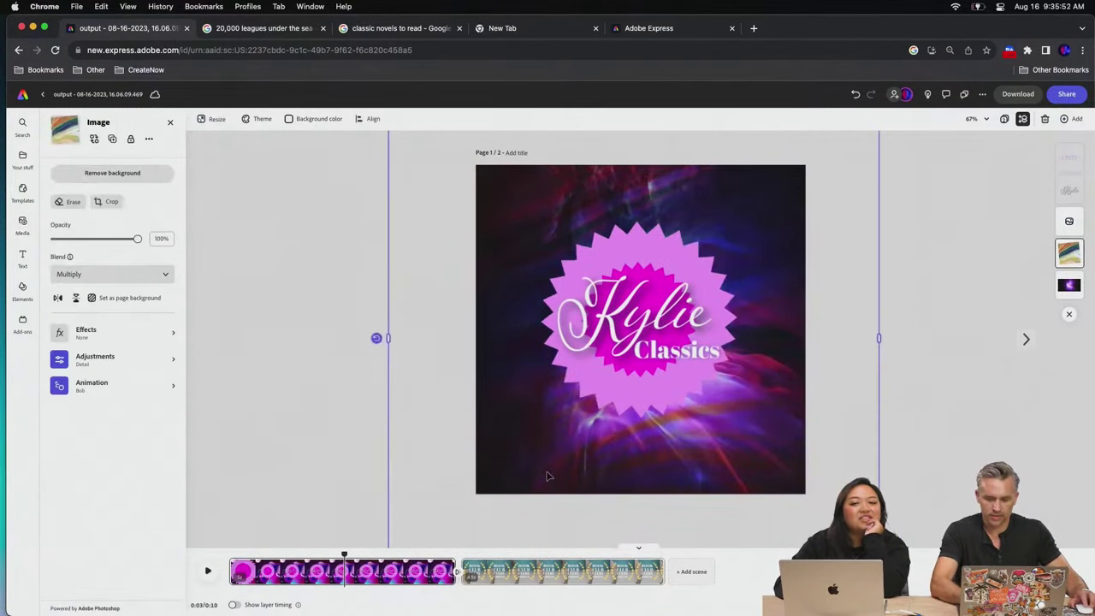
{"action": "key", "text": "Delete"}
Replace the purple background video with the cloudy sky video from the "abstract" results and preview the animation
{"action": "left_click", "coordinate": [532, 457]}
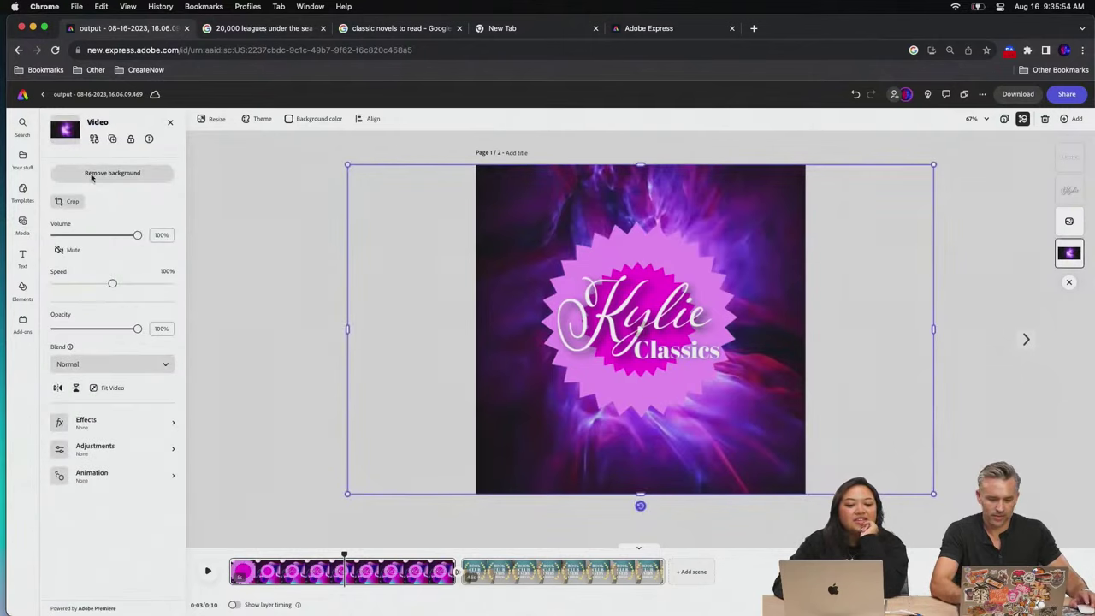
{"action": "left_click", "coordinate": [23, 226]}
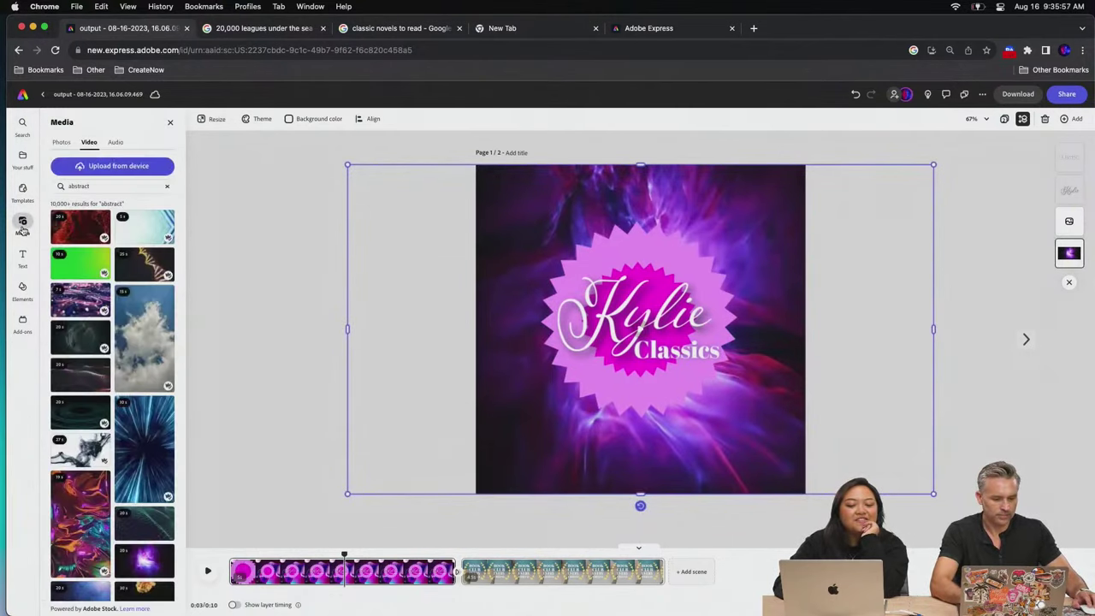
{"action": "double_click", "coordinate": [107, 184]}
{"action": "left_click", "coordinate": [526, 186]}
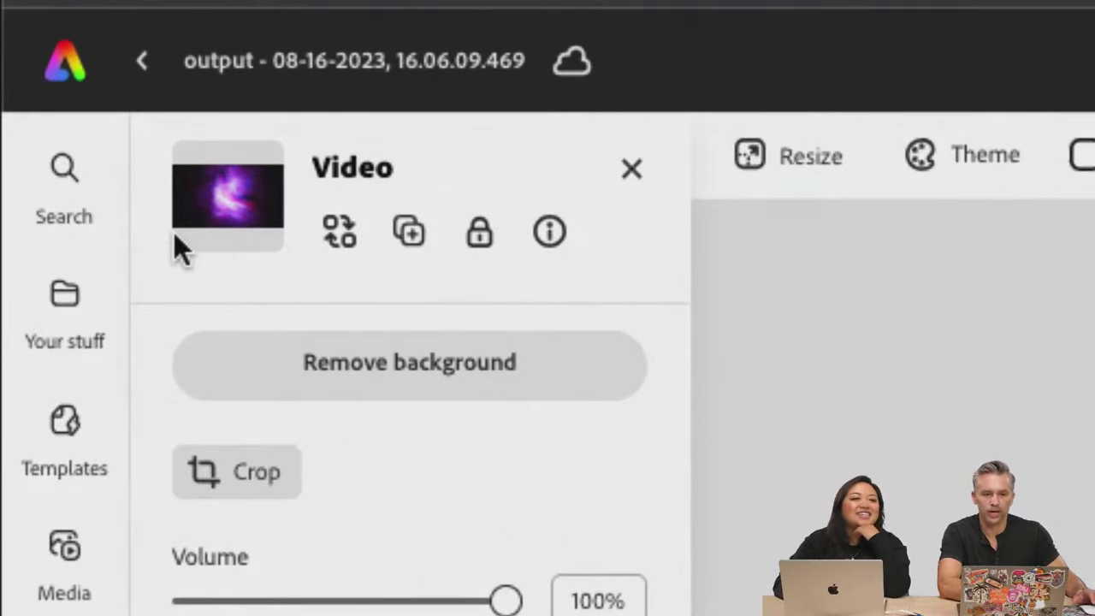
{"action": "left_click", "coordinate": [332, 228]}
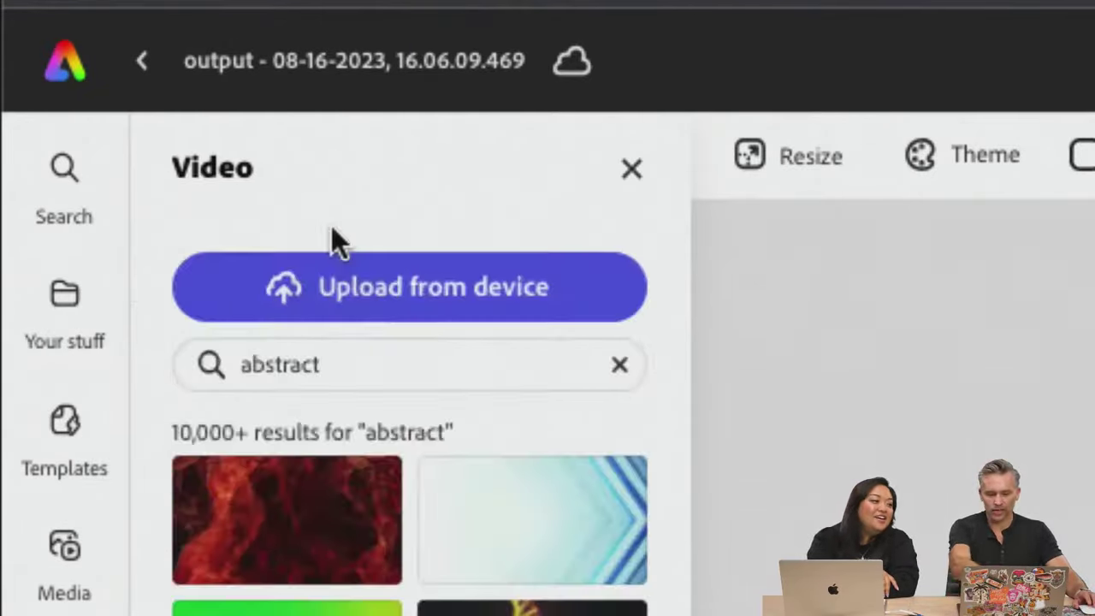
{"action": "left_click", "coordinate": [212, 362]}
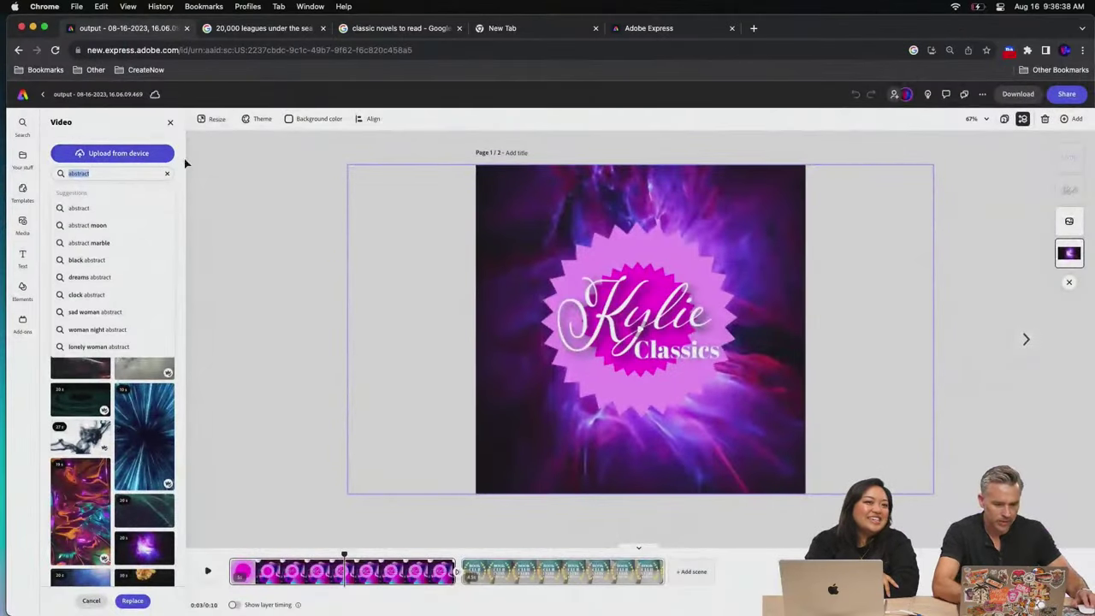
{"action": "left_click", "coordinate": [189, 164]}
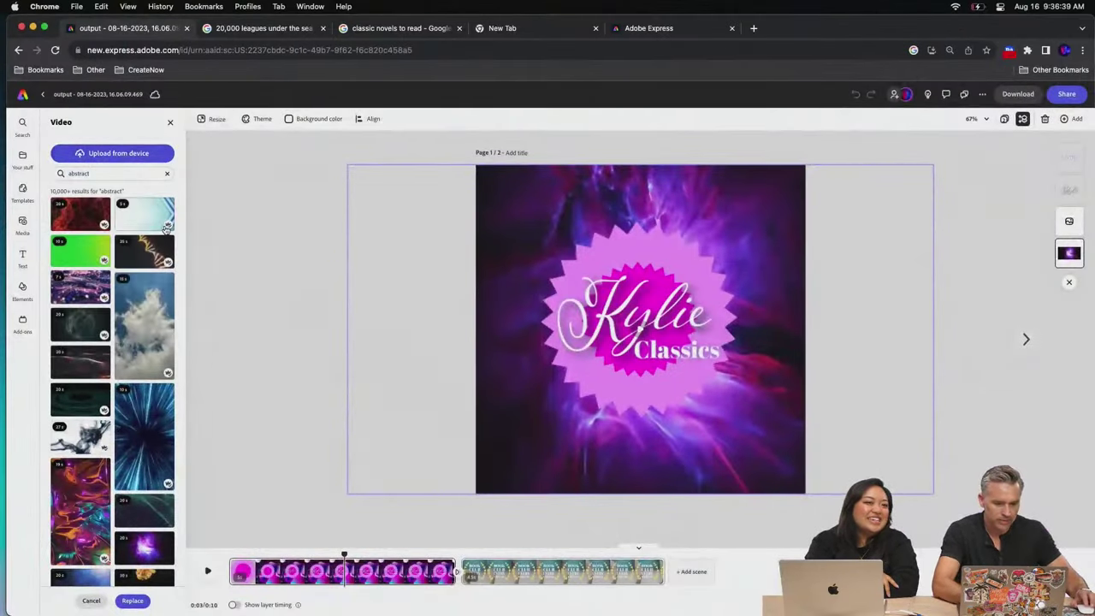
{"action": "left_click", "coordinate": [138, 351]}
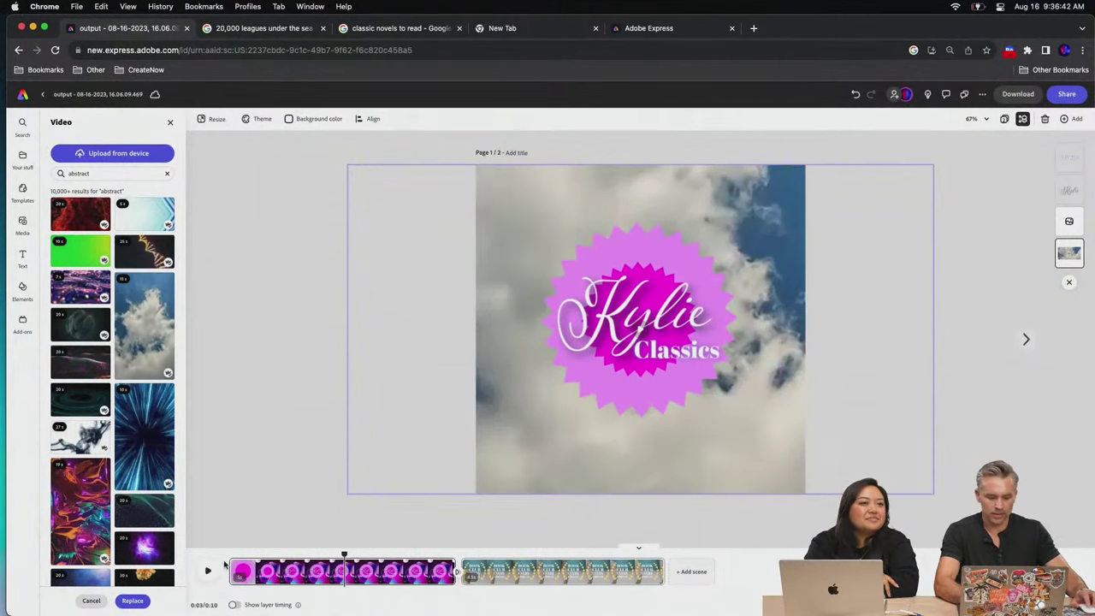
{"action": "left_click", "coordinate": [208, 570]}
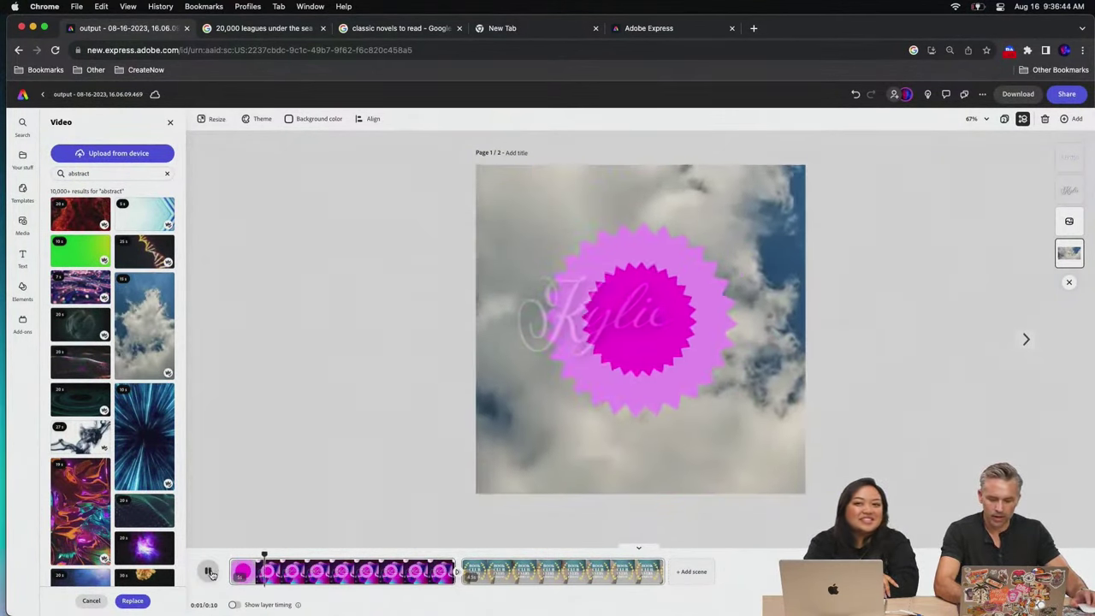
Apply the yellow-orange and pink duotone effect to the cloud video and preview it on page 1
{"action": "left_click", "coordinate": [491, 200]}
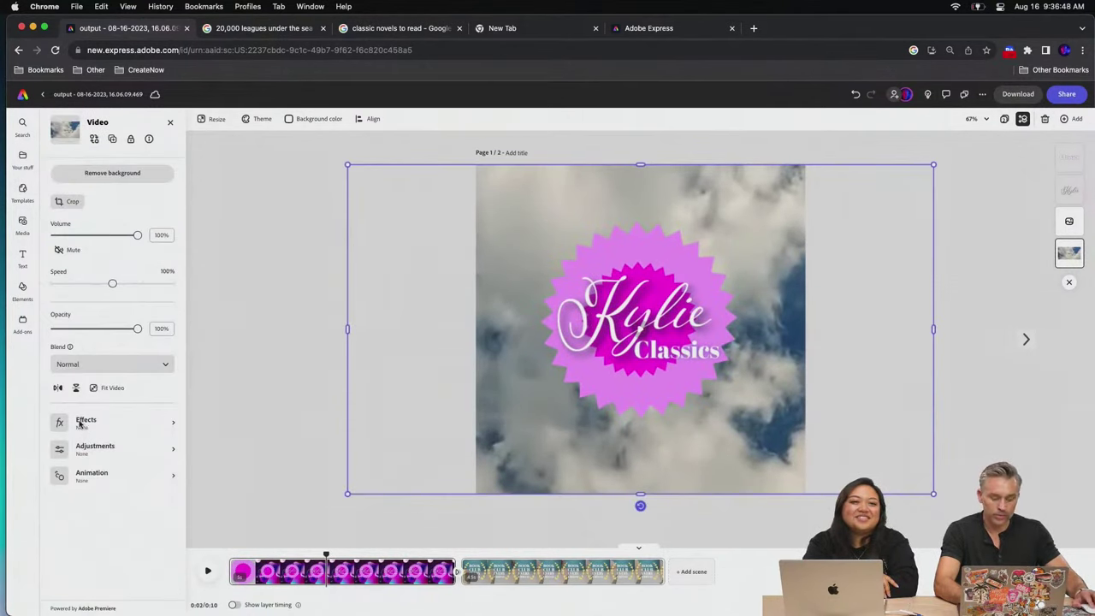
{"action": "left_click", "coordinate": [79, 423]}
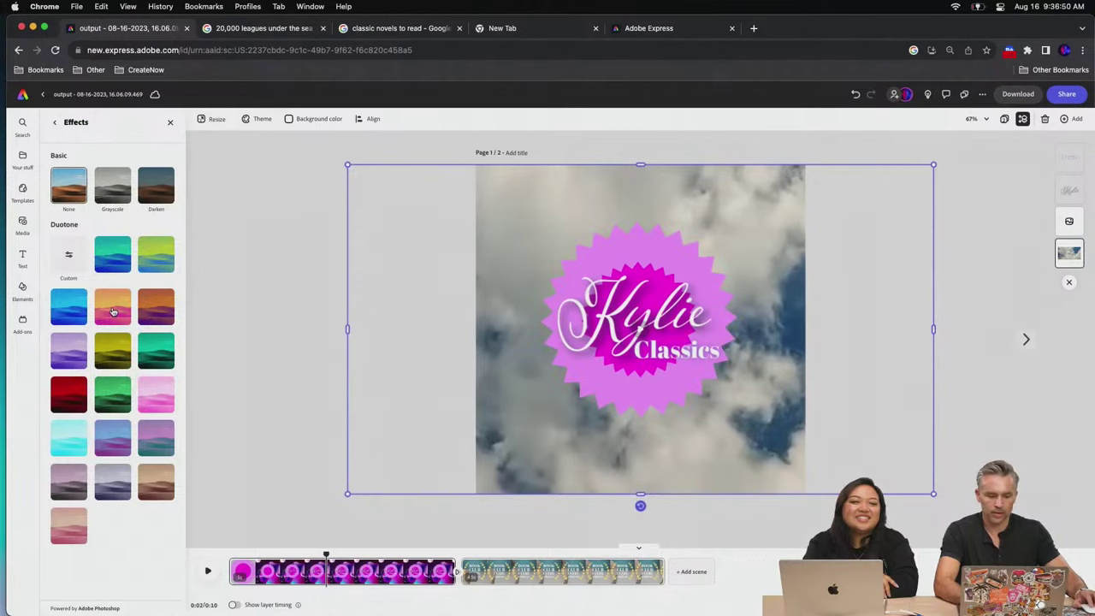
{"action": "left_click", "coordinate": [110, 311]}
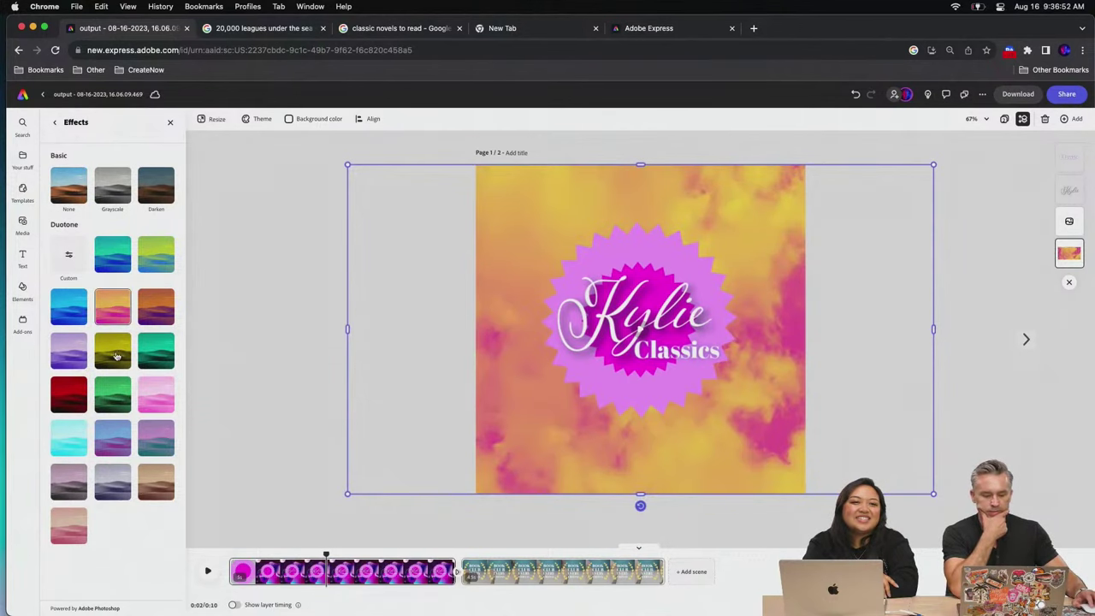
{"action": "left_click", "coordinate": [282, 552]}
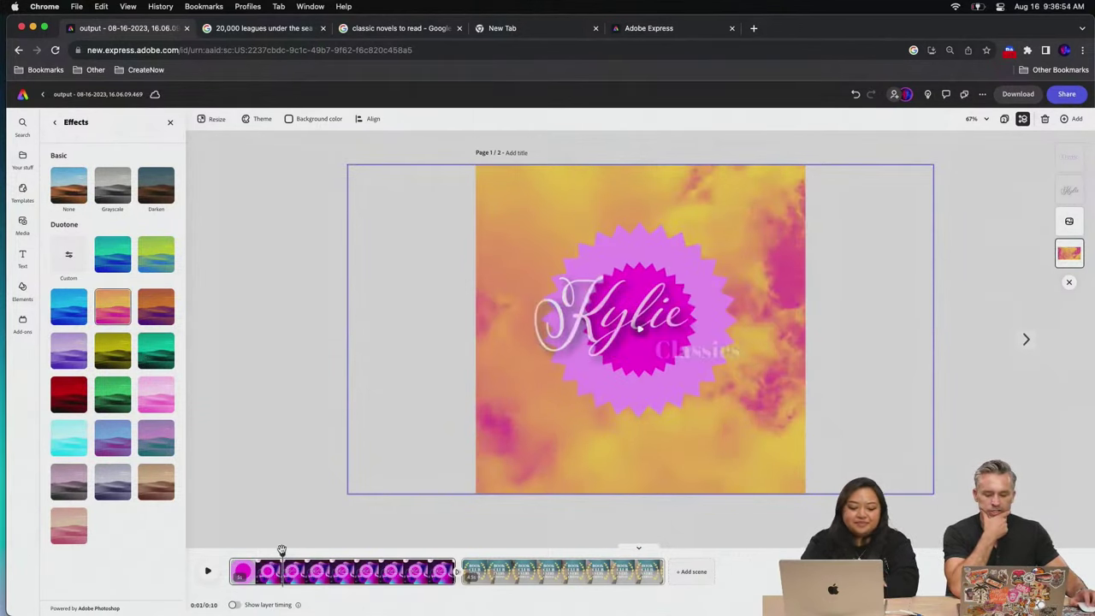
{"action": "left_click", "coordinate": [208, 572]}
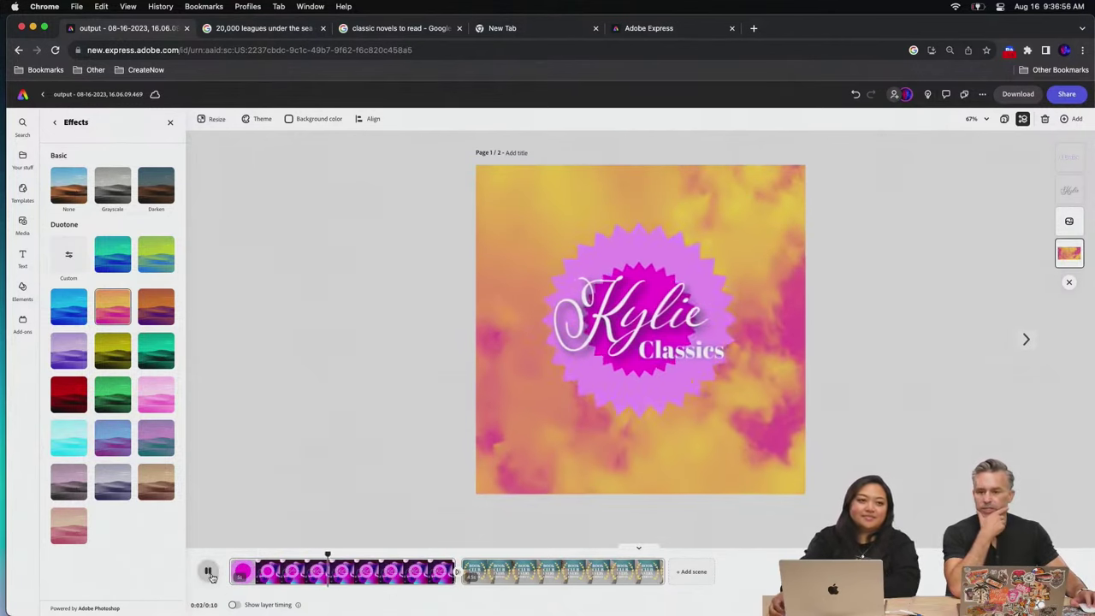
{"action": "left_click", "coordinate": [438, 572]}
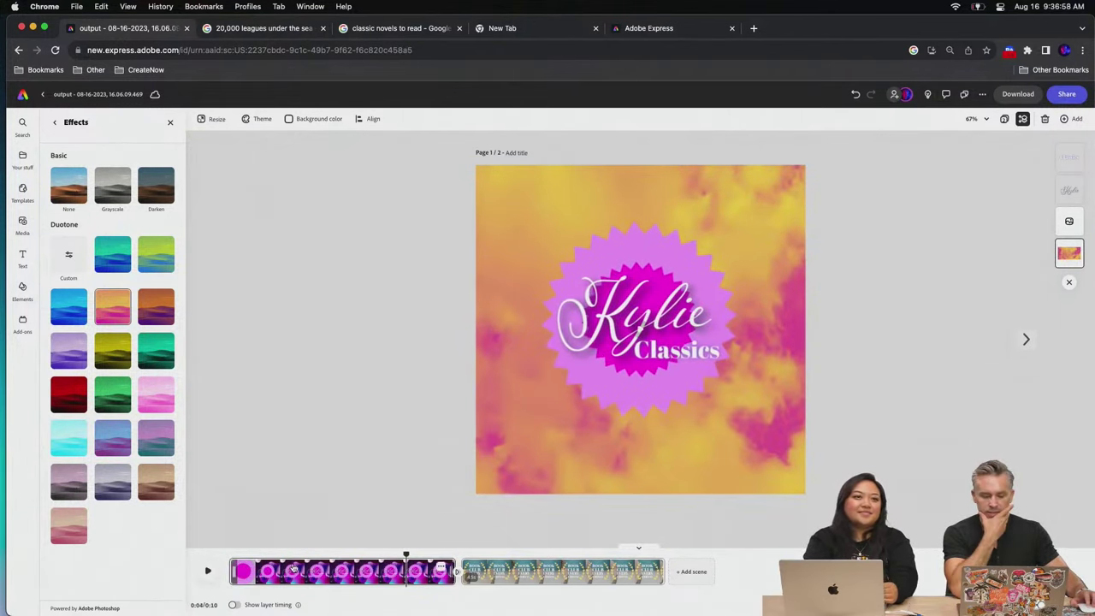
Shorten the page 1 scene to about 3 seconds and play the whole animation from the start
{"action": "left_click_drag", "start_coordinate": [452, 571], "coordinate": [363, 571]}
{"action": "left_click", "coordinate": [233, 556]}
{"action": "left_click", "coordinate": [208, 570]}
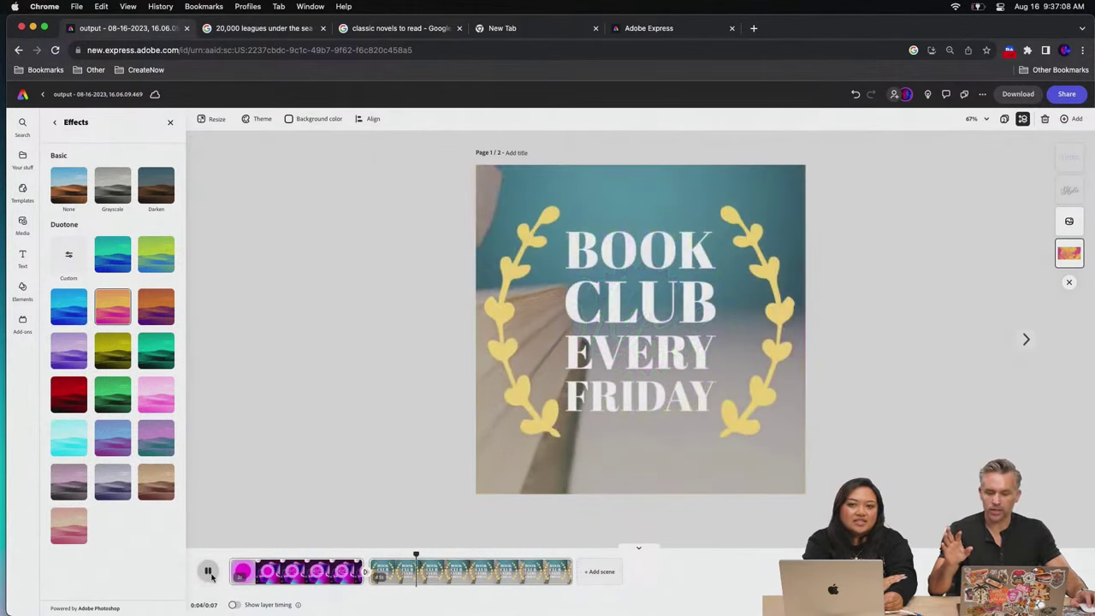
{"action": "left_click", "coordinate": [208, 570]}
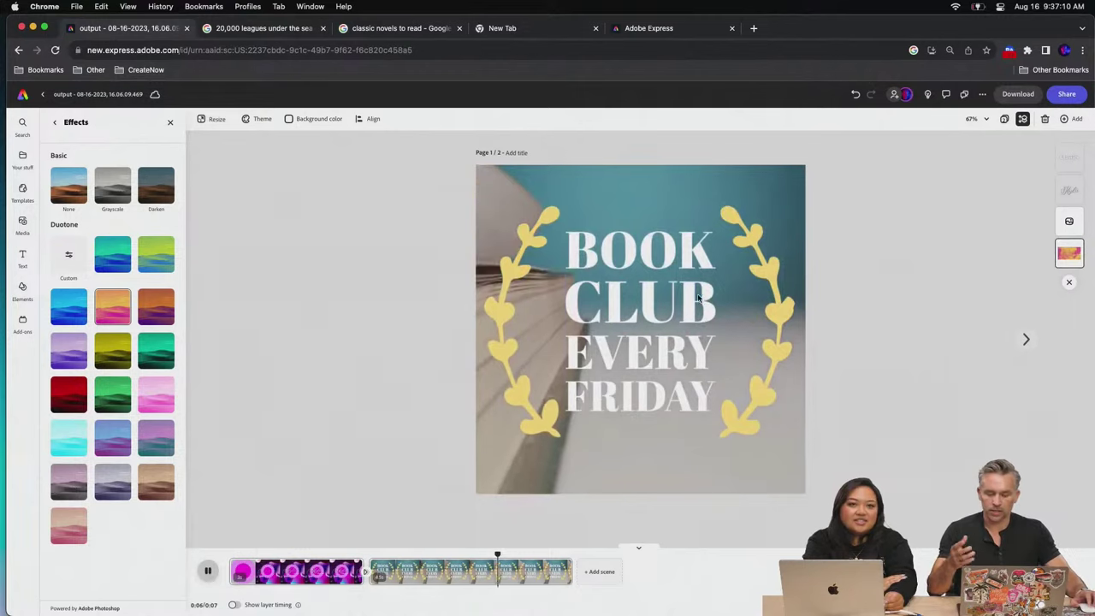
Apply the Shrink in-animation to the "BOOK CLUB EVERY FRIDAY" text in the second scene
{"action": "left_click", "coordinate": [384, 384]}
{"action": "left_click", "coordinate": [596, 311]}
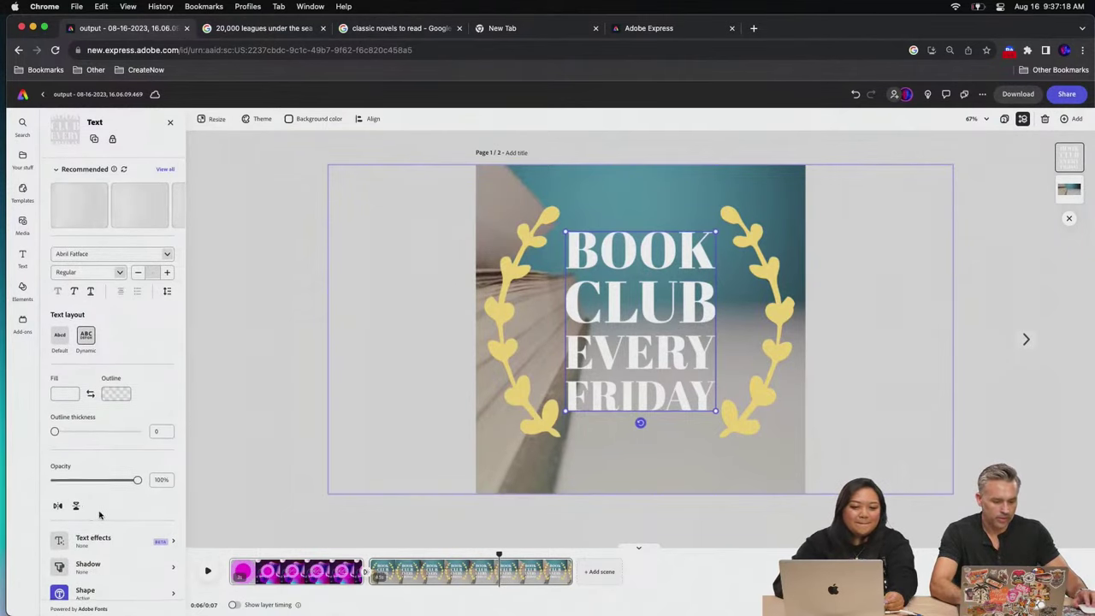
{"action": "scroll", "coordinate": [99, 522], "scroll_direction": "down", "scroll_amount": 2}
{"action": "left_click", "coordinate": [103, 577]}
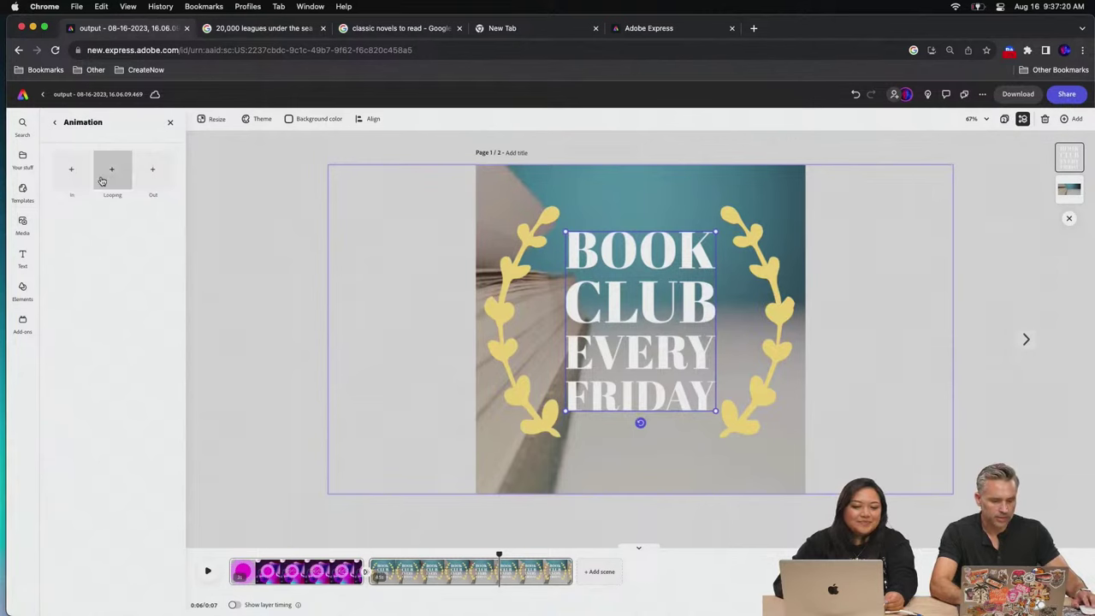
{"action": "left_click", "coordinate": [64, 171]}
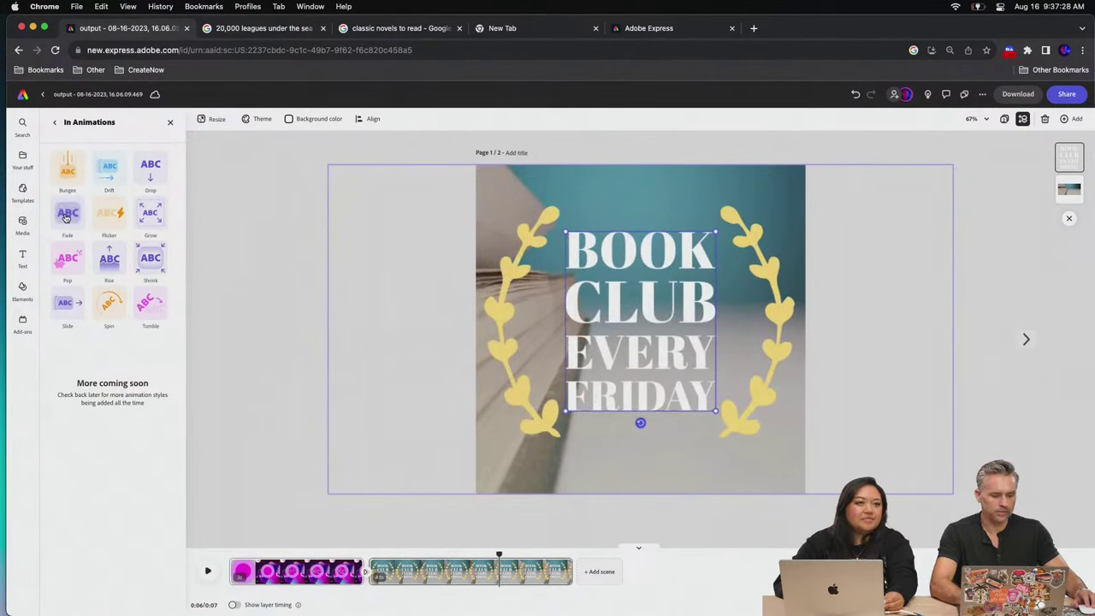
{"action": "left_click", "coordinate": [157, 261]}
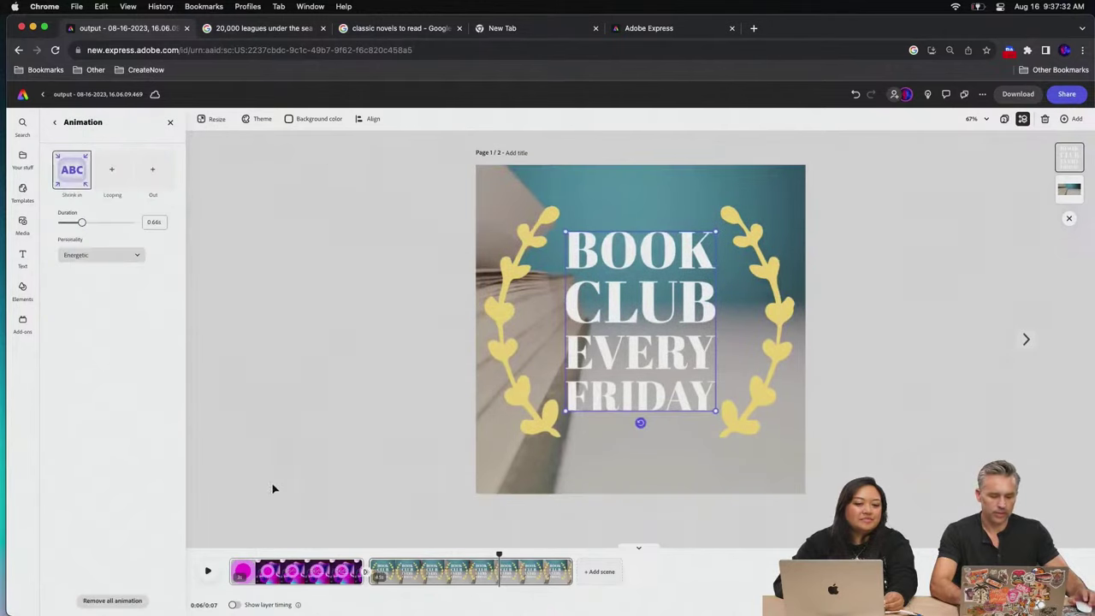
Play the animation from the first scene into the second to check how the book club text enters
{"action": "left_click", "coordinate": [266, 554]}
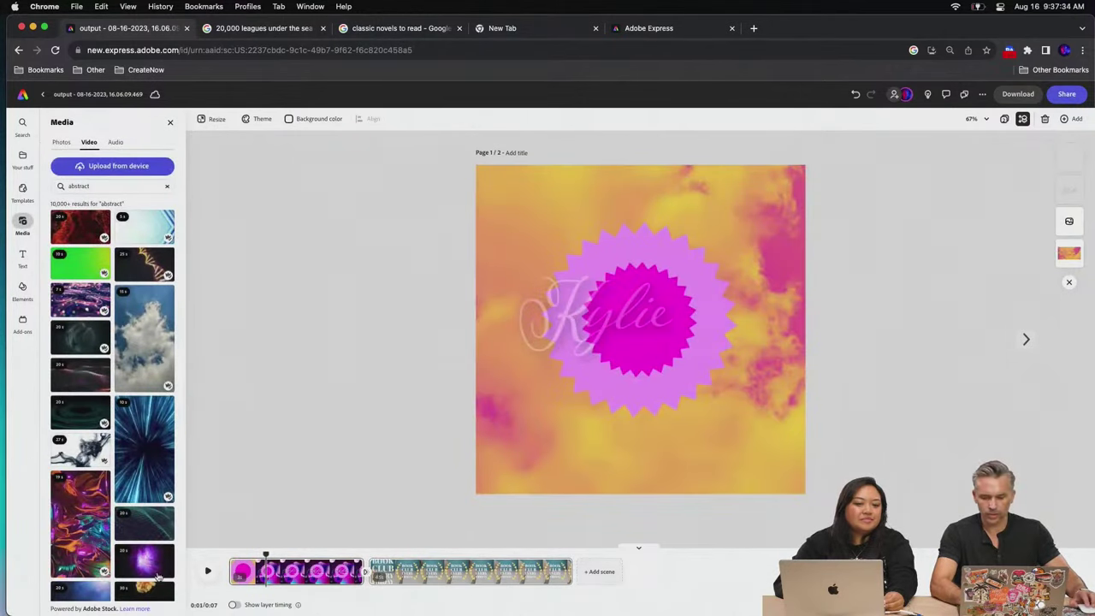
{"action": "left_click", "coordinate": [207, 573]}
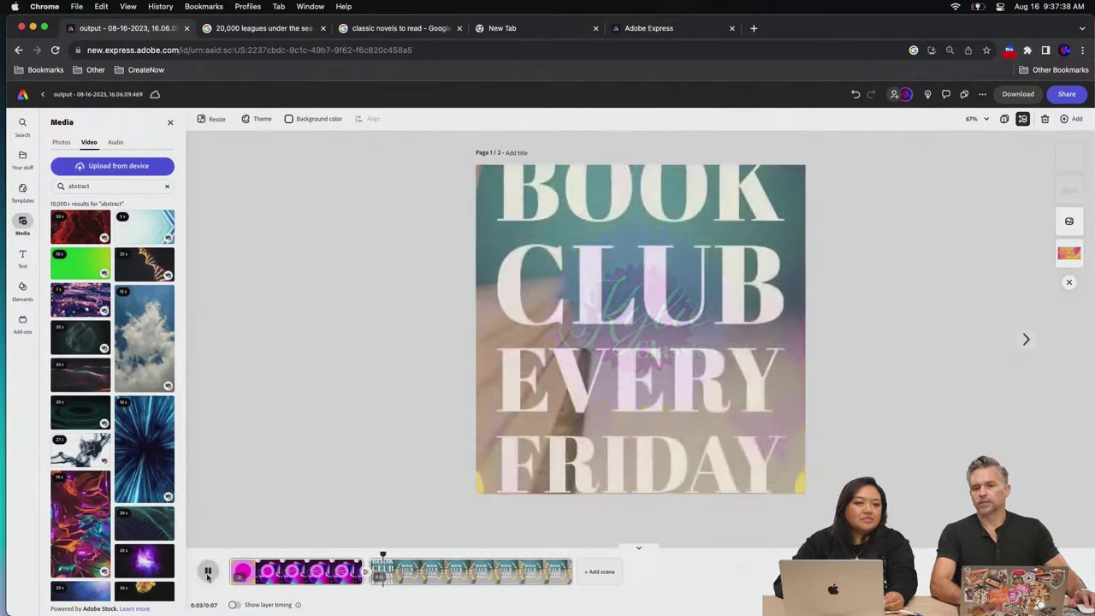
{"action": "left_click", "coordinate": [207, 573]}
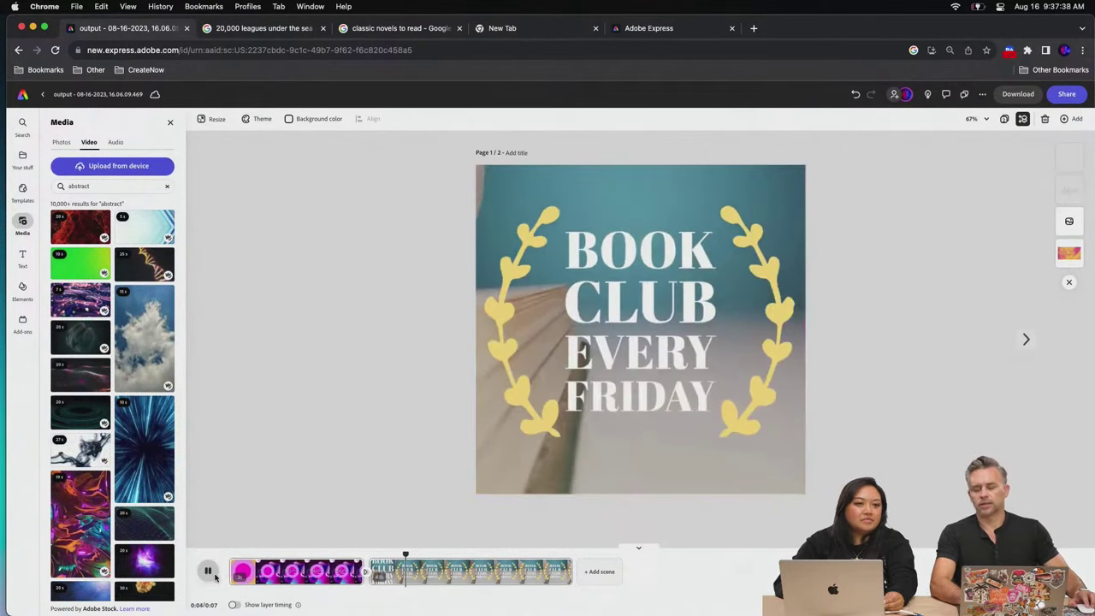
Set the custom shadow of the first scene's script title to an angle of 92 and the purple Misc swatch
{"action": "left_click", "coordinate": [323, 563]}
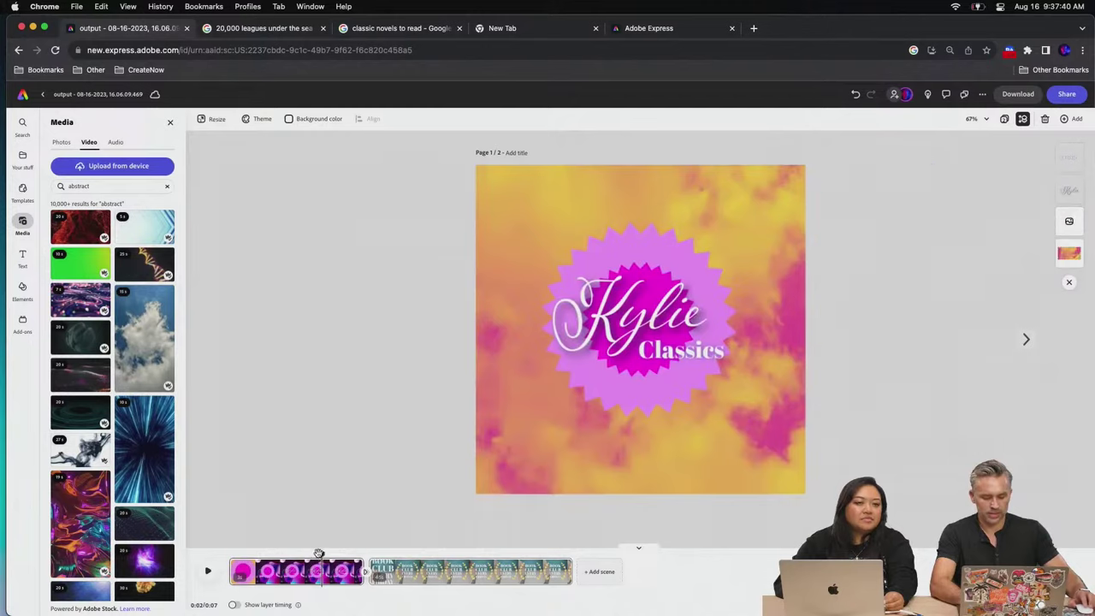
{"action": "left_click", "coordinate": [588, 330]}
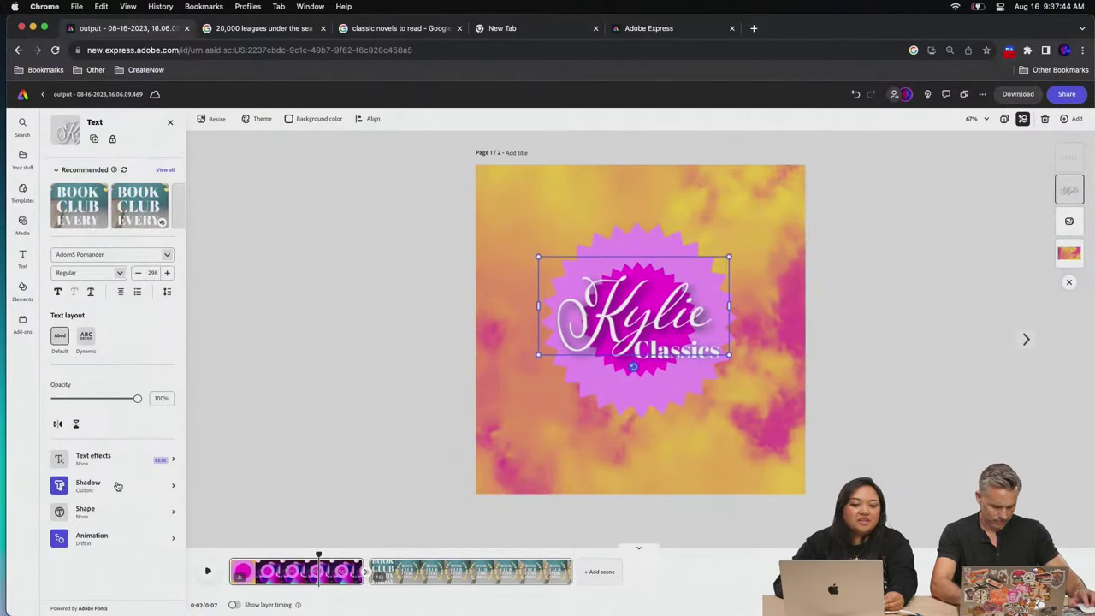
{"action": "left_click", "coordinate": [97, 487]}
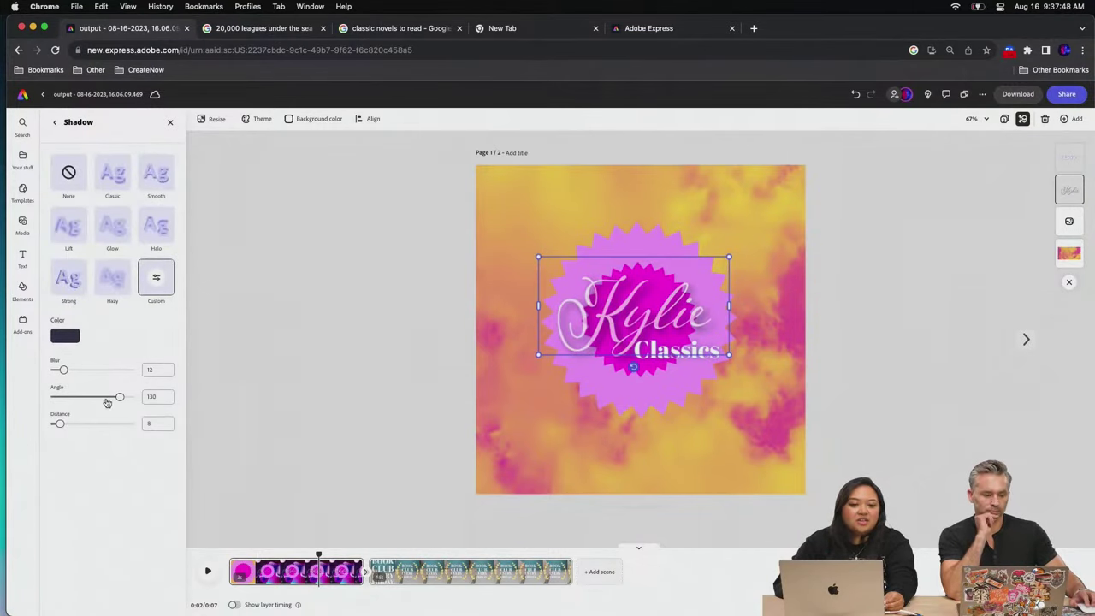
{"action": "left_click_drag", "start_coordinate": [88, 397], "coordinate": [113, 398]}
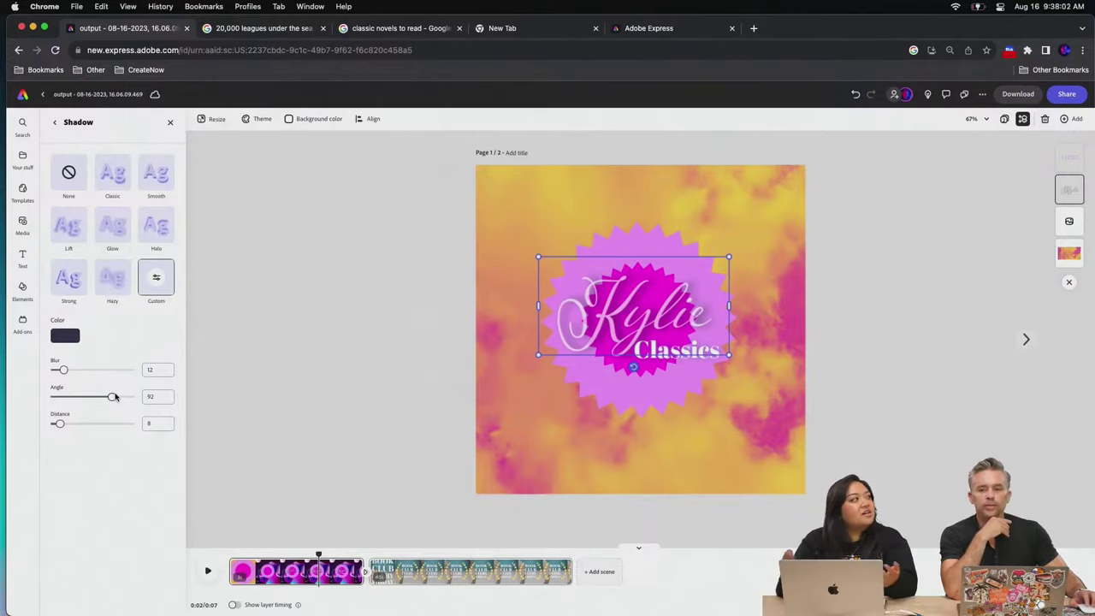
{"action": "left_click", "coordinate": [65, 337]}
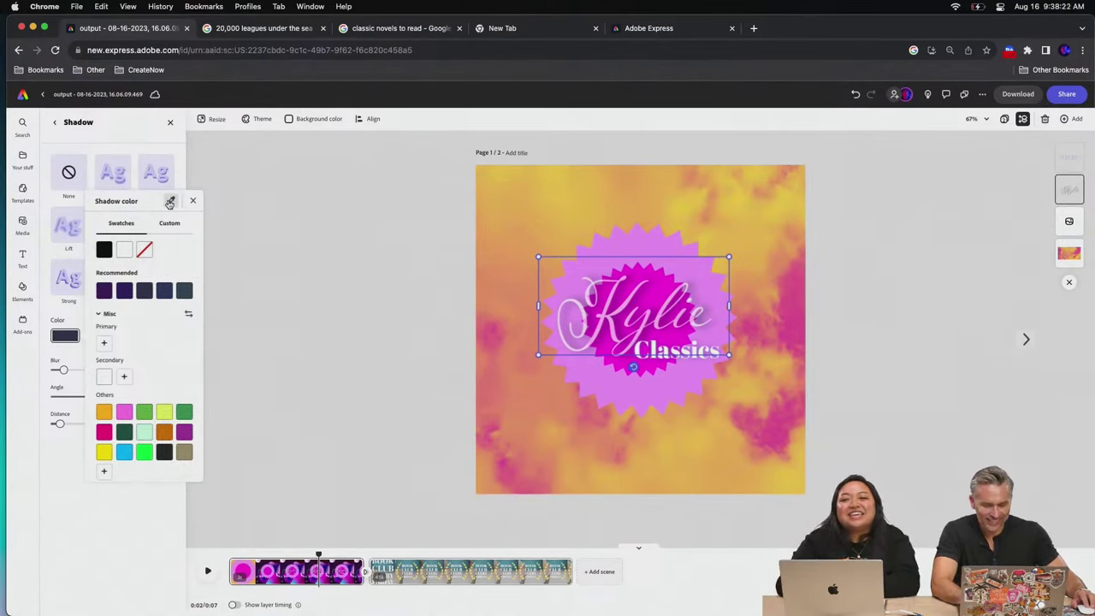
{"action": "left_click", "coordinate": [104, 435]}
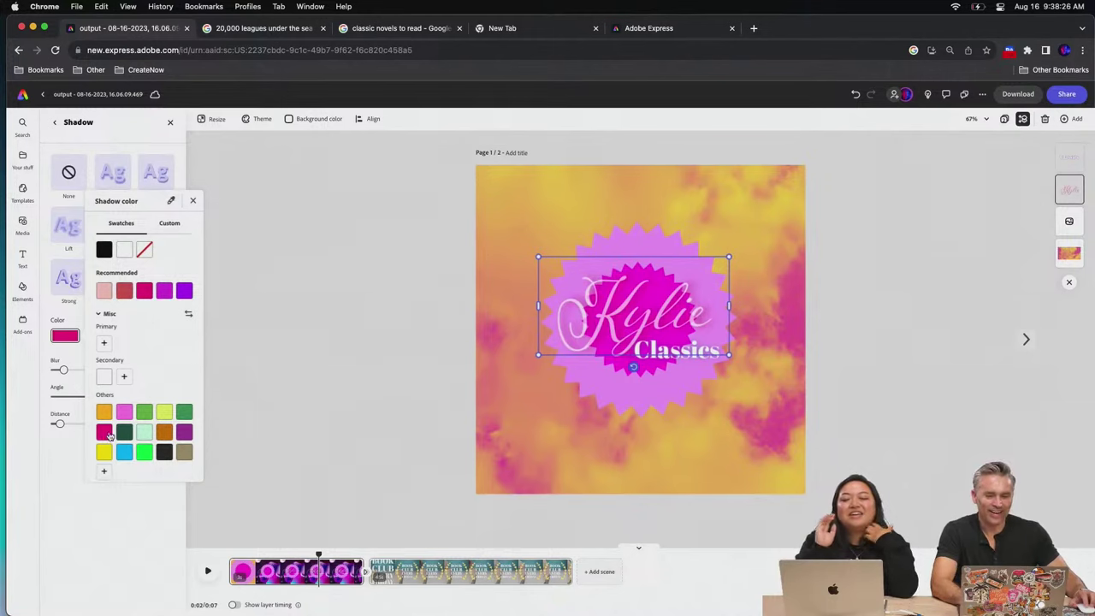
{"action": "left_click", "coordinate": [183, 434]}
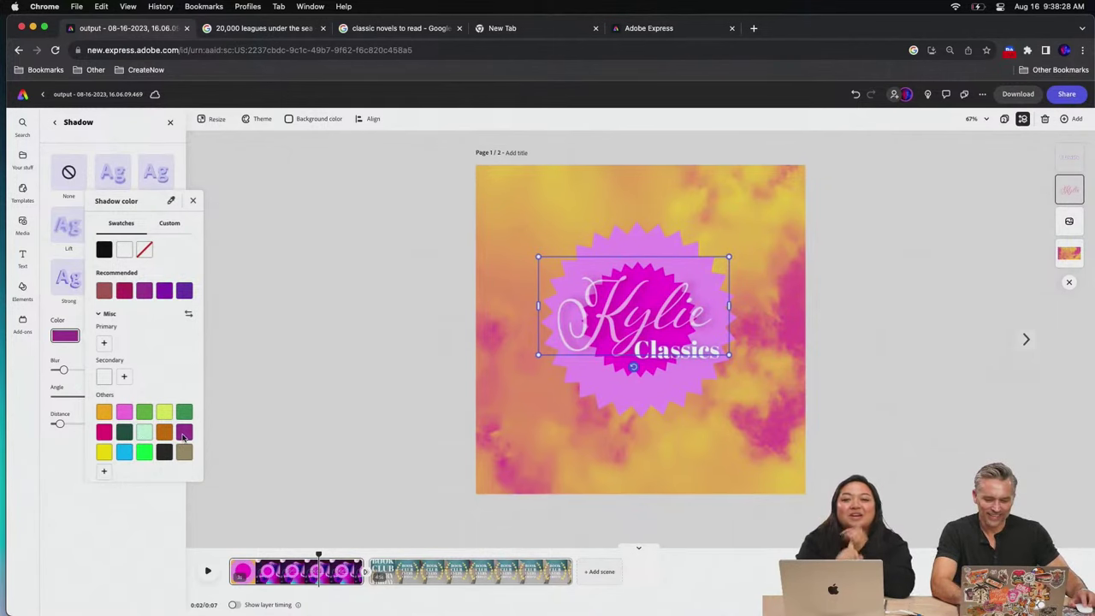
Deselect the script title and play the whole animation from the start to review both scenes
{"action": "left_click", "coordinate": [308, 231]}
{"action": "left_click", "coordinate": [382, 470]}
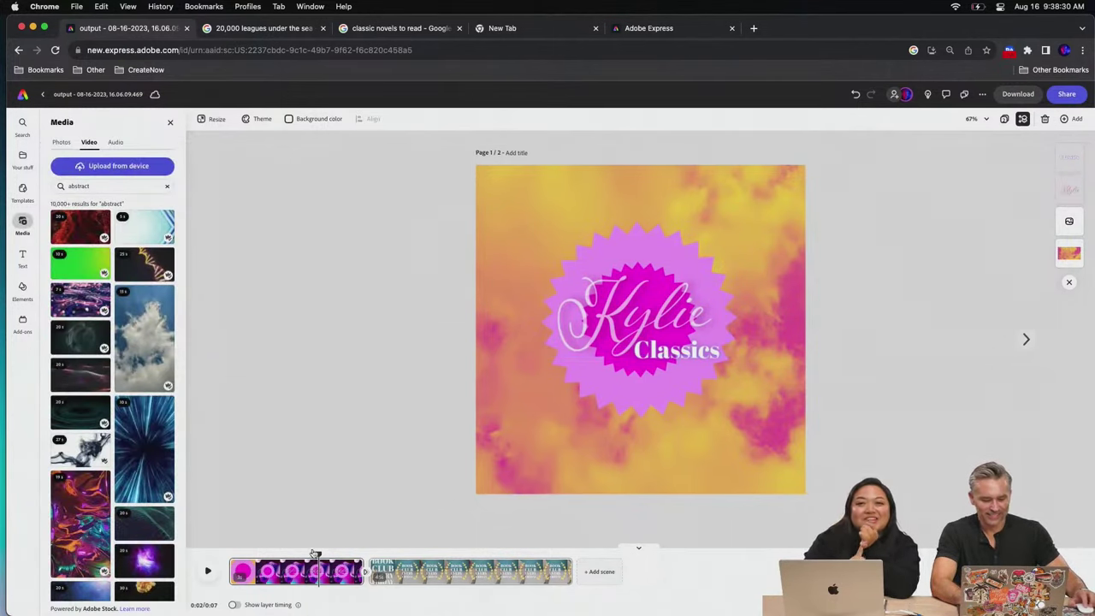
{"action": "left_click", "coordinate": [336, 558]}
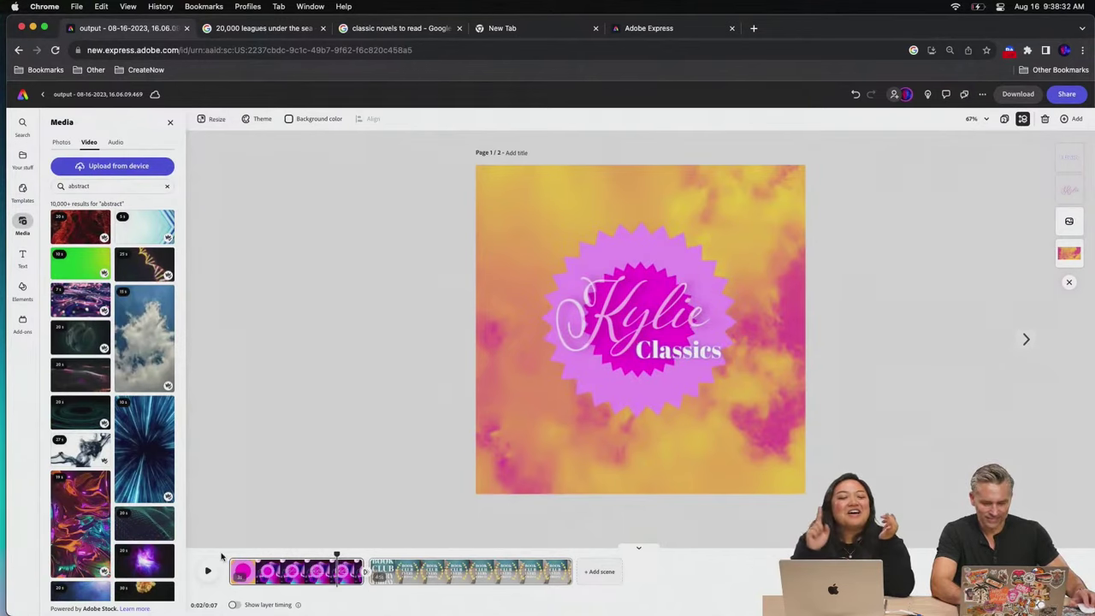
{"action": "left_click", "coordinate": [237, 558]}
{"action": "key", "text": "space"}
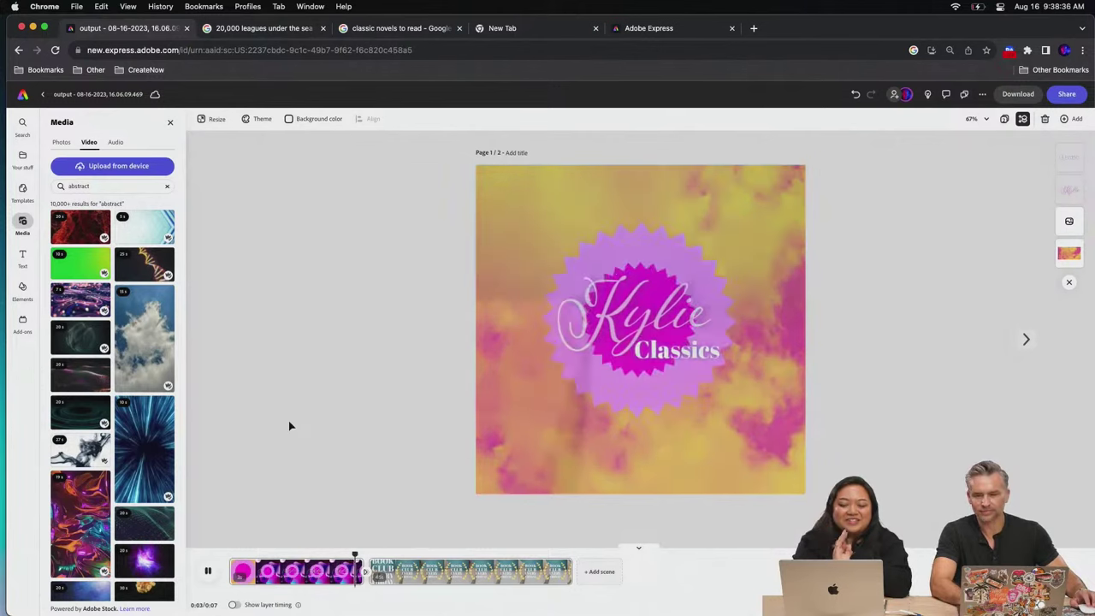
{"action": "left_click", "coordinate": [514, 179]}
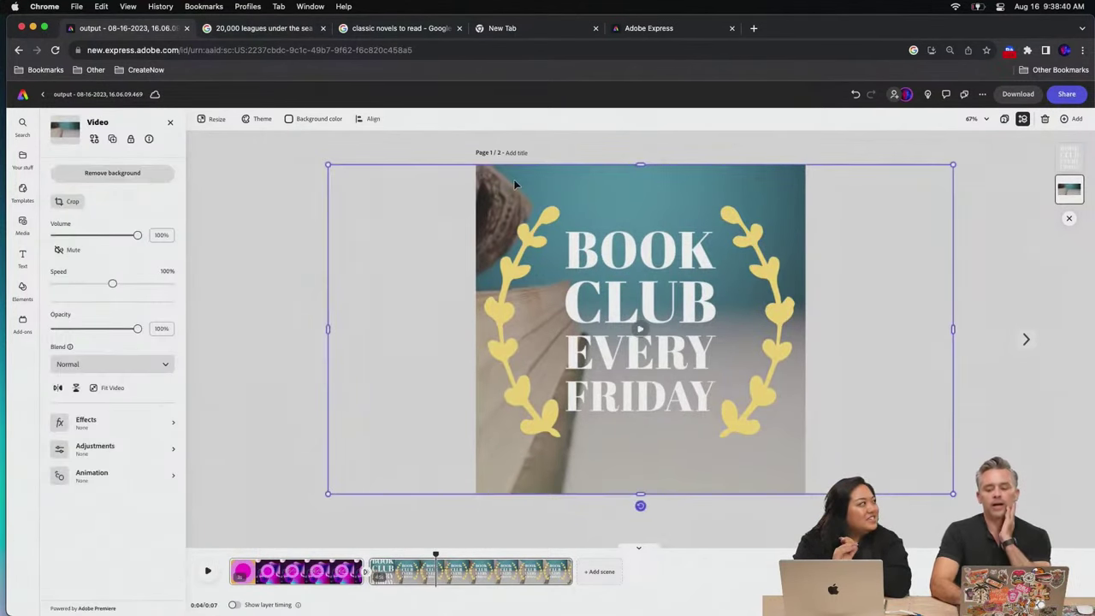
{"action": "left_click", "coordinate": [897, 142]}
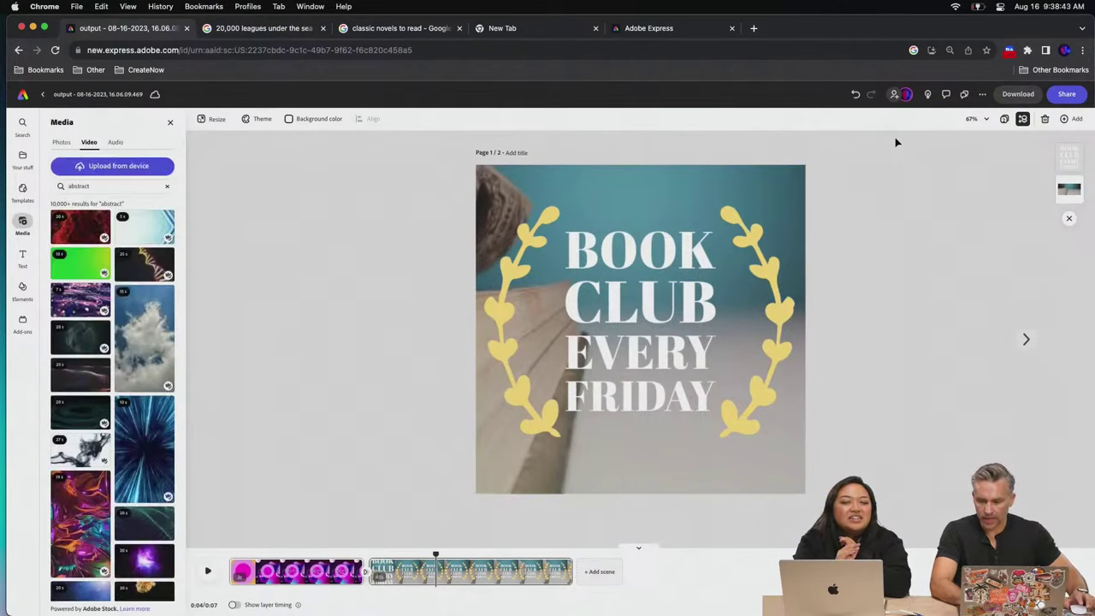
Look for learning and support resources in the file options, on the Learn page and among the help options
{"action": "left_click", "coordinate": [982, 94]}
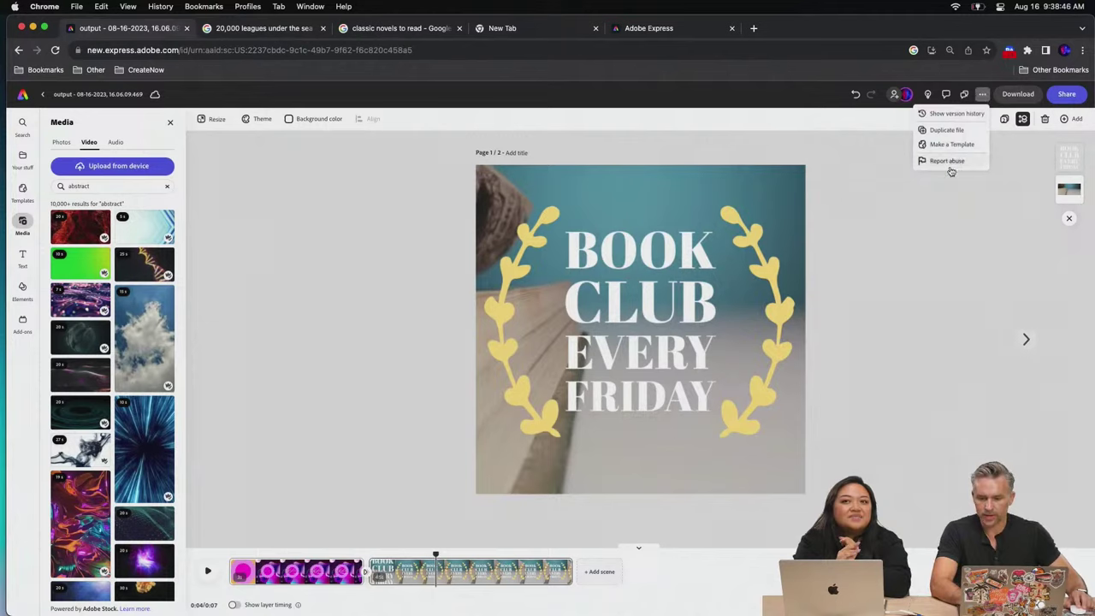
{"action": "left_click", "coordinate": [254, 244]}
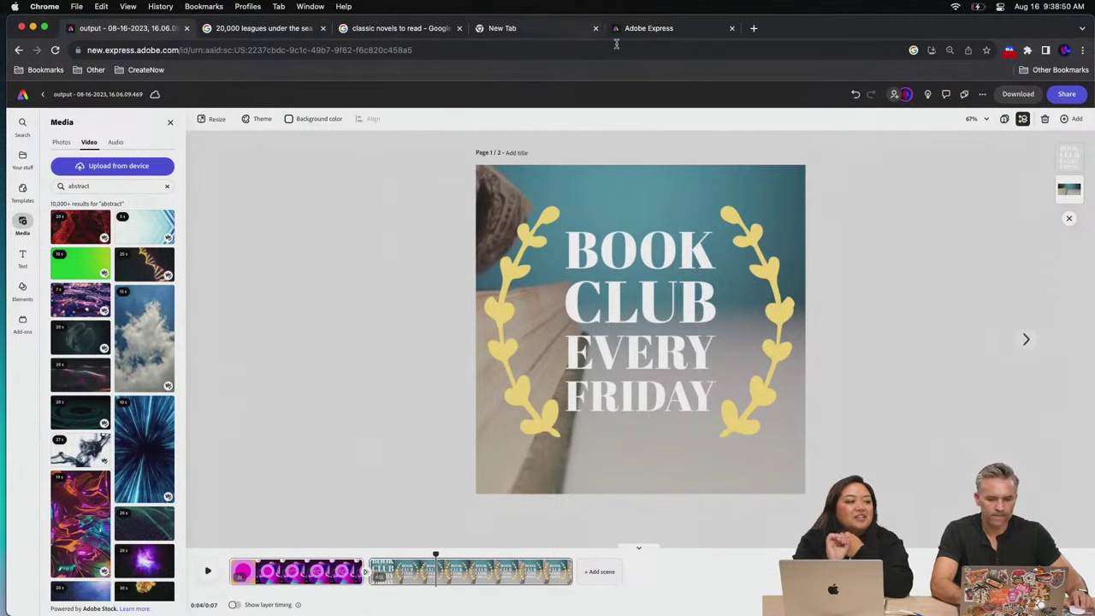
{"action": "left_click", "coordinate": [676, 28]}
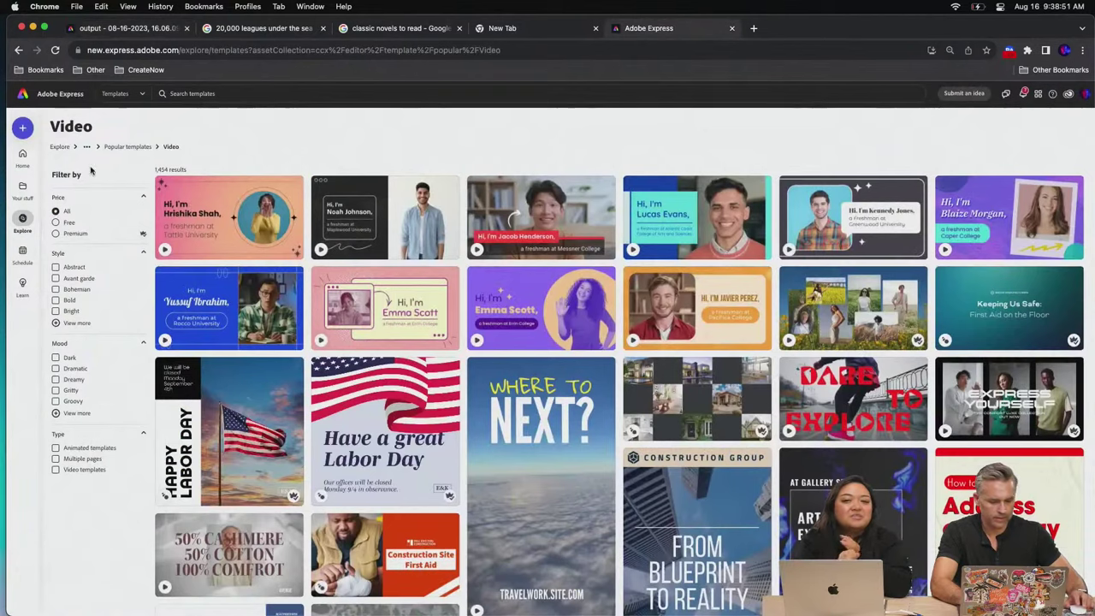
{"action": "left_click", "coordinate": [35, 99]}
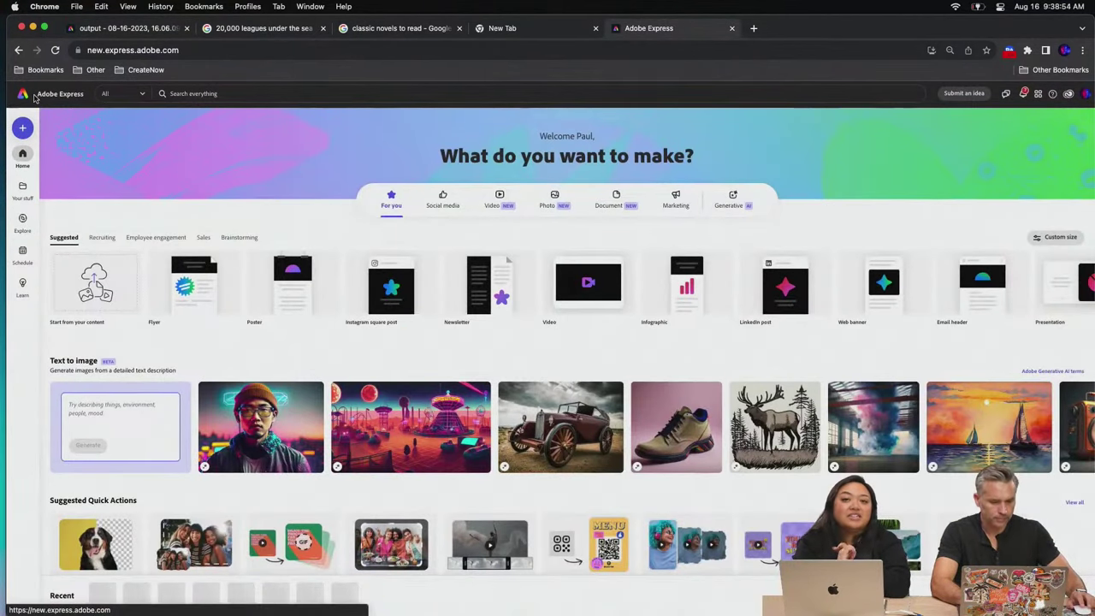
{"action": "left_click", "coordinate": [21, 288]}
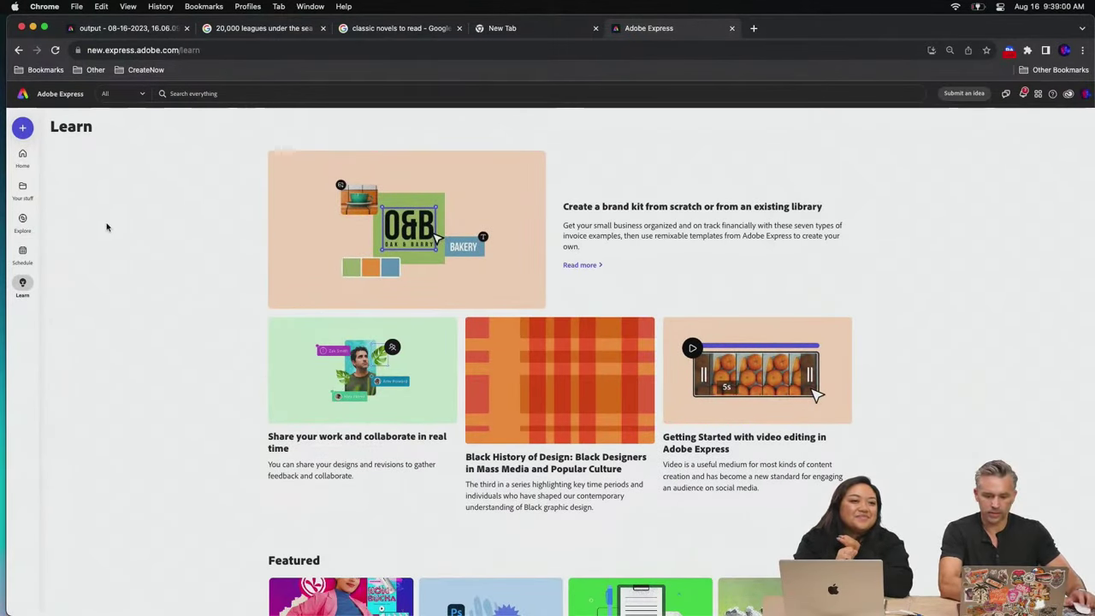
{"action": "mouse_move", "coordinate": [17, 291]}
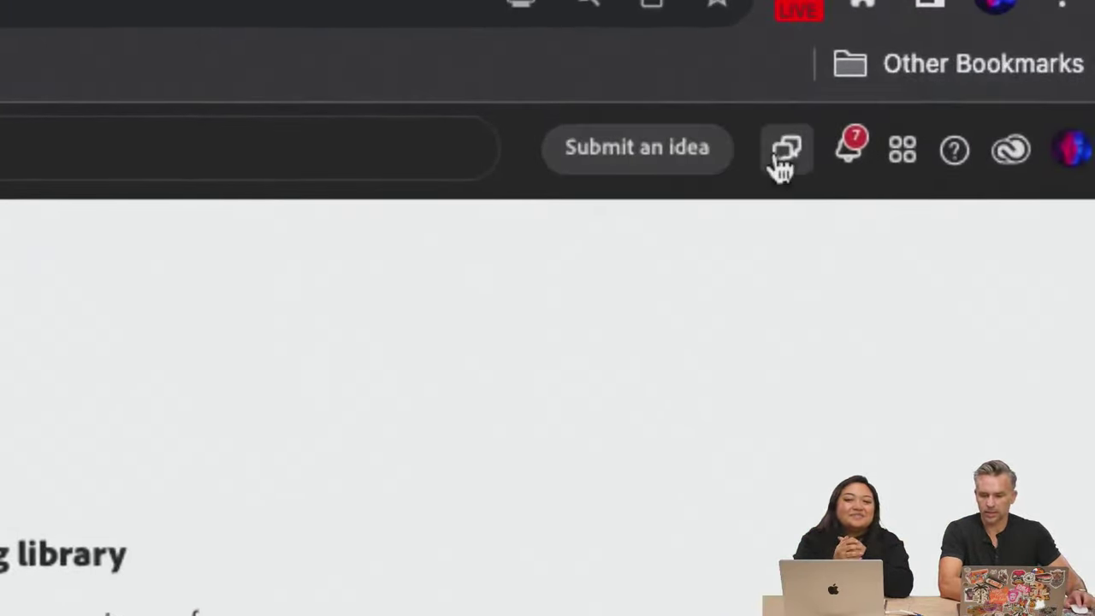
{"action": "left_click", "coordinate": [958, 156]}
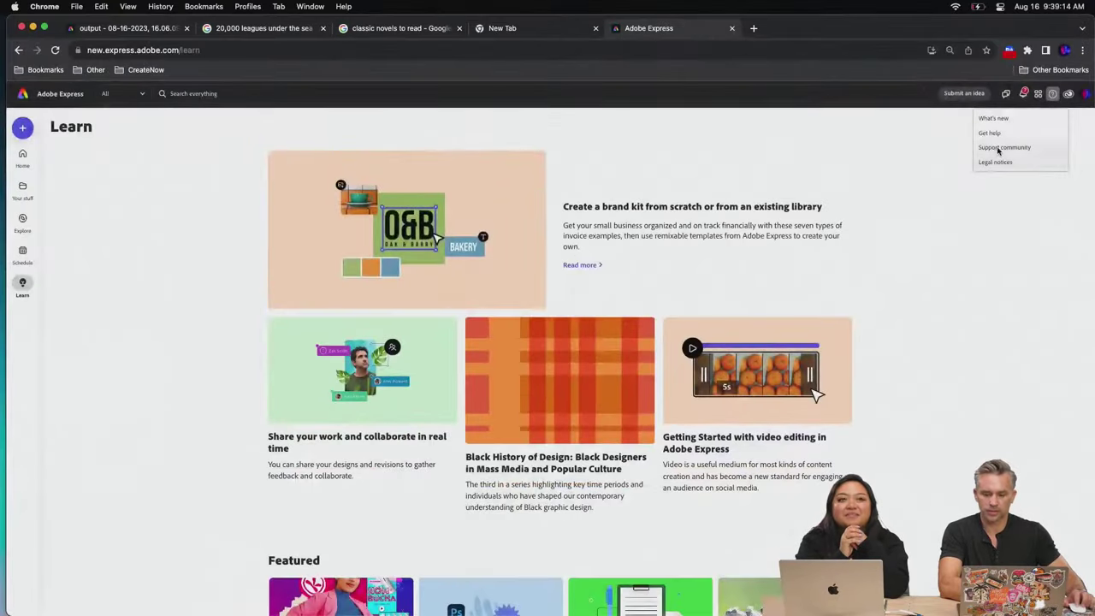
{"action": "left_click", "coordinate": [116, 196]}
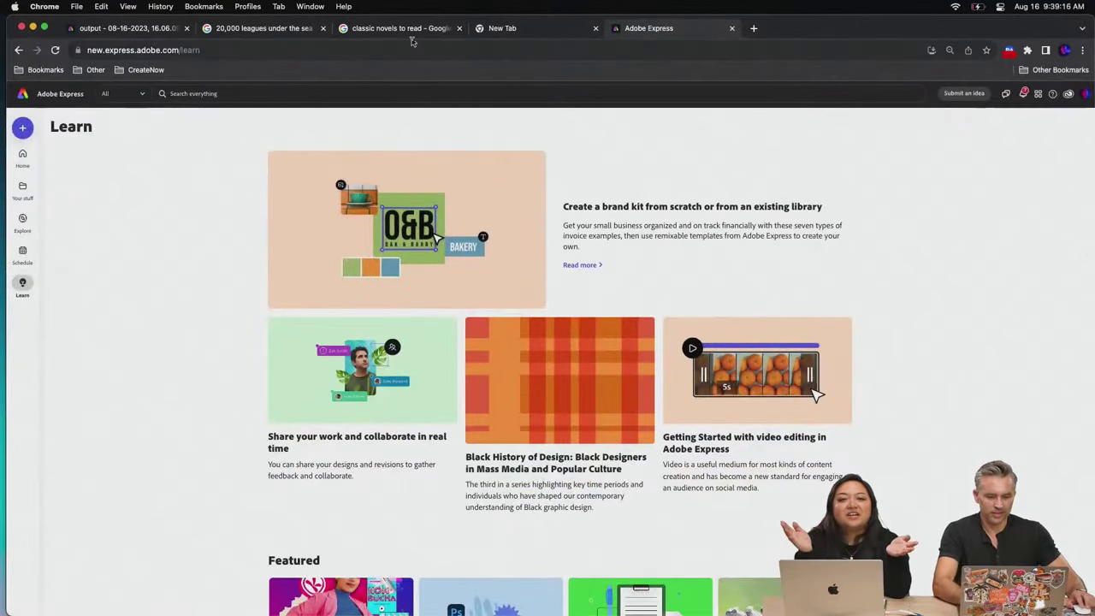
Apply the yellow-orange and pink duotone effect to the second scene's book video and scrub through both scenes
{"action": "left_click", "coordinate": [138, 32]}
{"action": "left_click", "coordinate": [447, 224]}
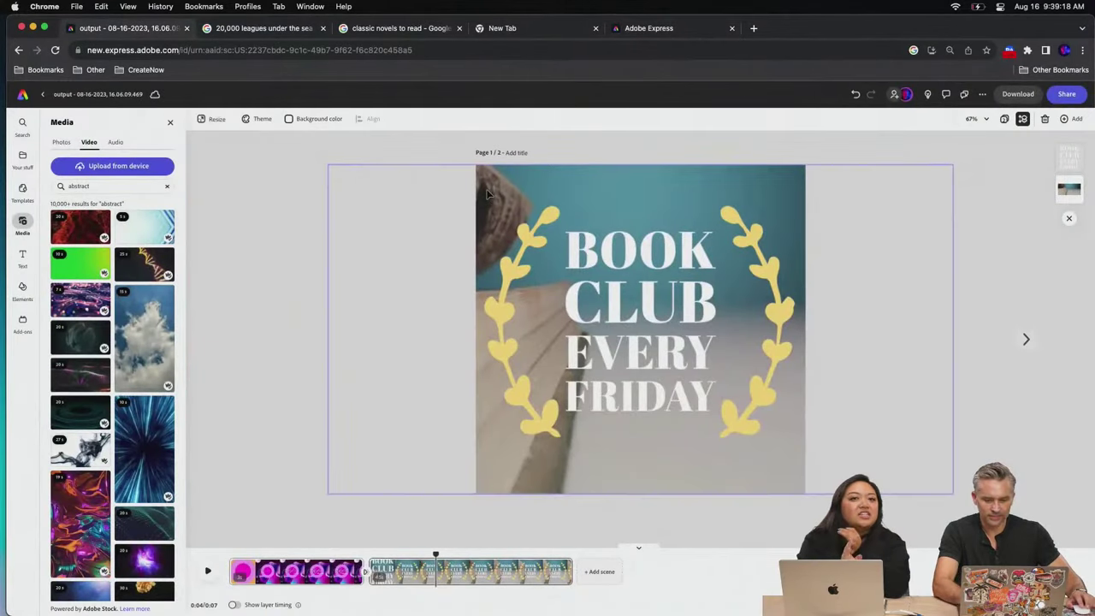
{"action": "left_click", "coordinate": [107, 419]}
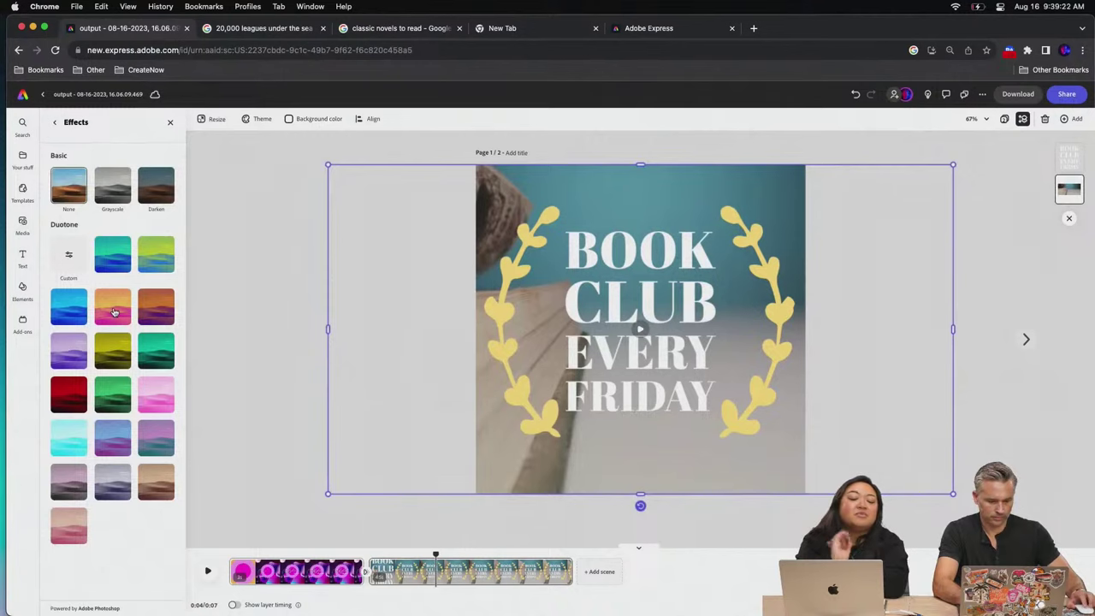
{"action": "left_click", "coordinate": [114, 312]}
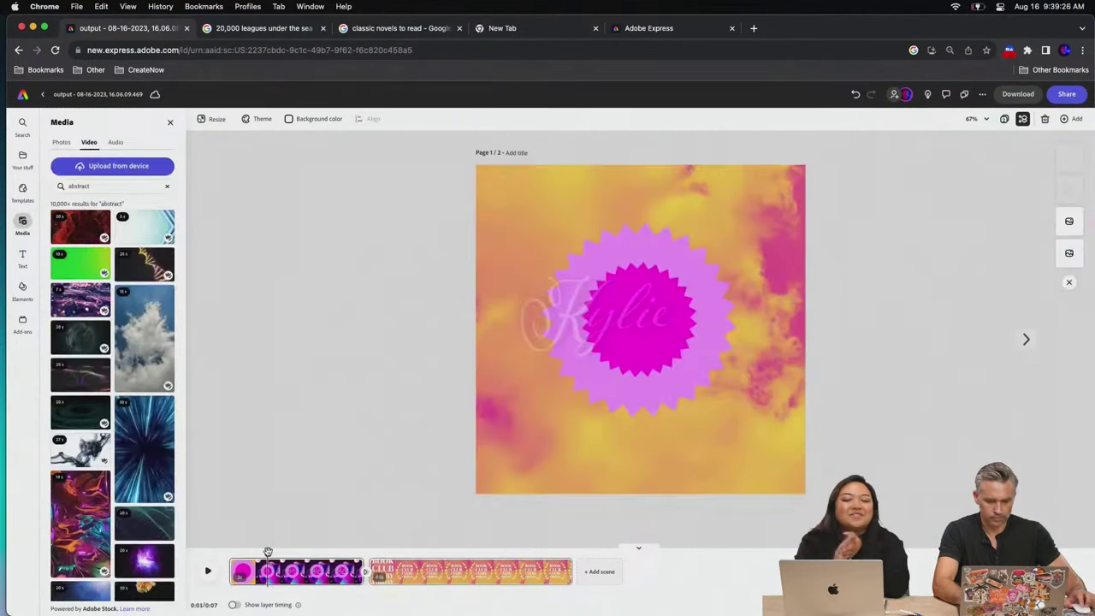
{"action": "left_click_drag", "start_coordinate": [291, 551], "coordinate": [447, 553]}
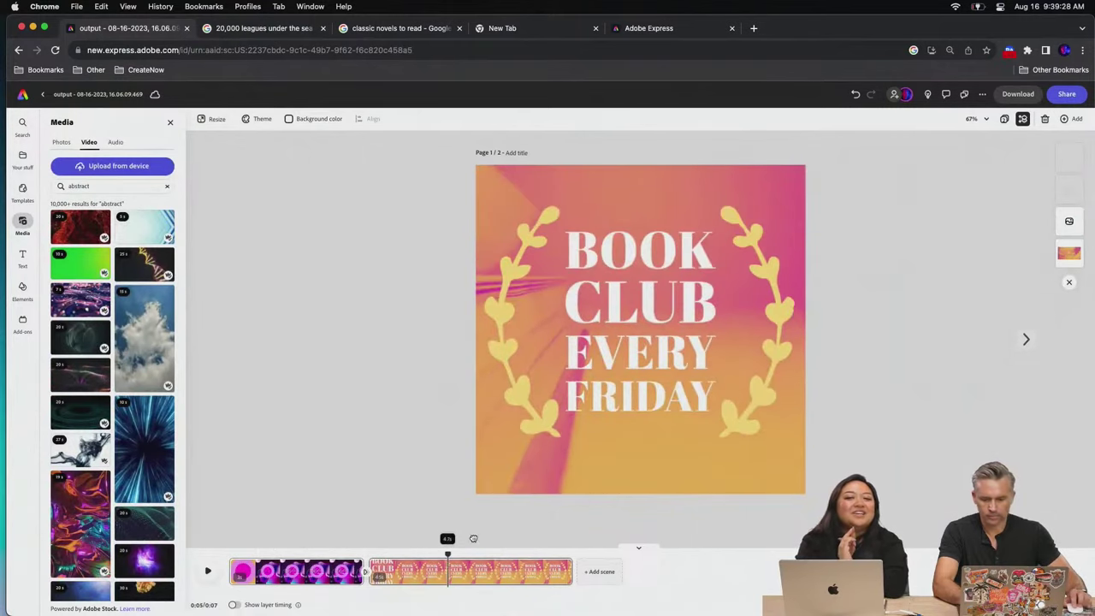
Start a scheduled social media post of the design and choose Facebook, Instagram, Twitter and LinkedIn as its channels
{"action": "left_click", "coordinate": [1060, 98]}
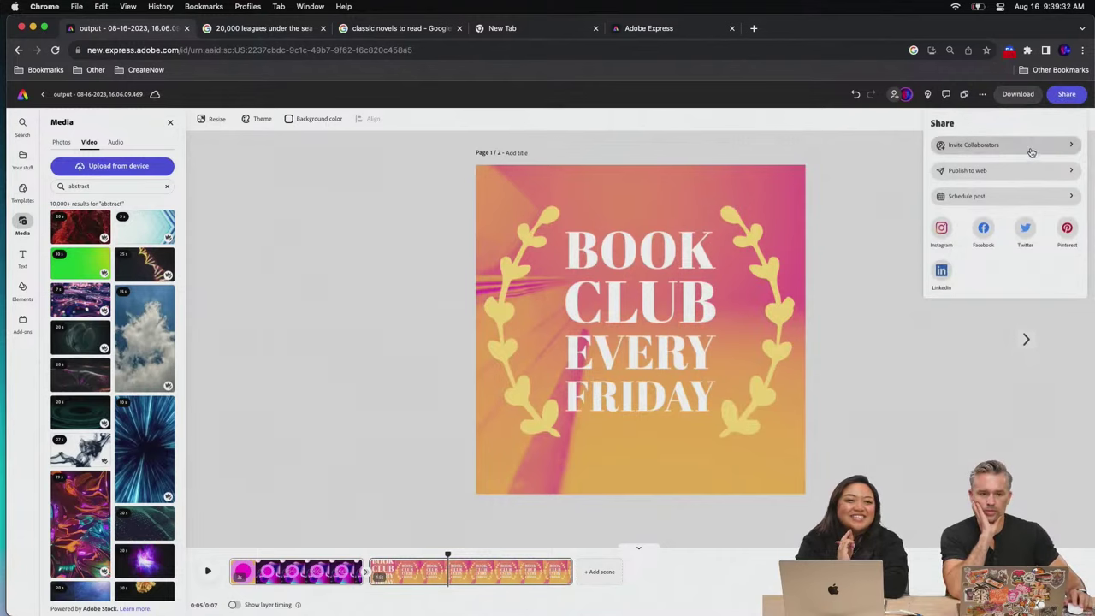
{"action": "left_click", "coordinate": [1009, 196]}
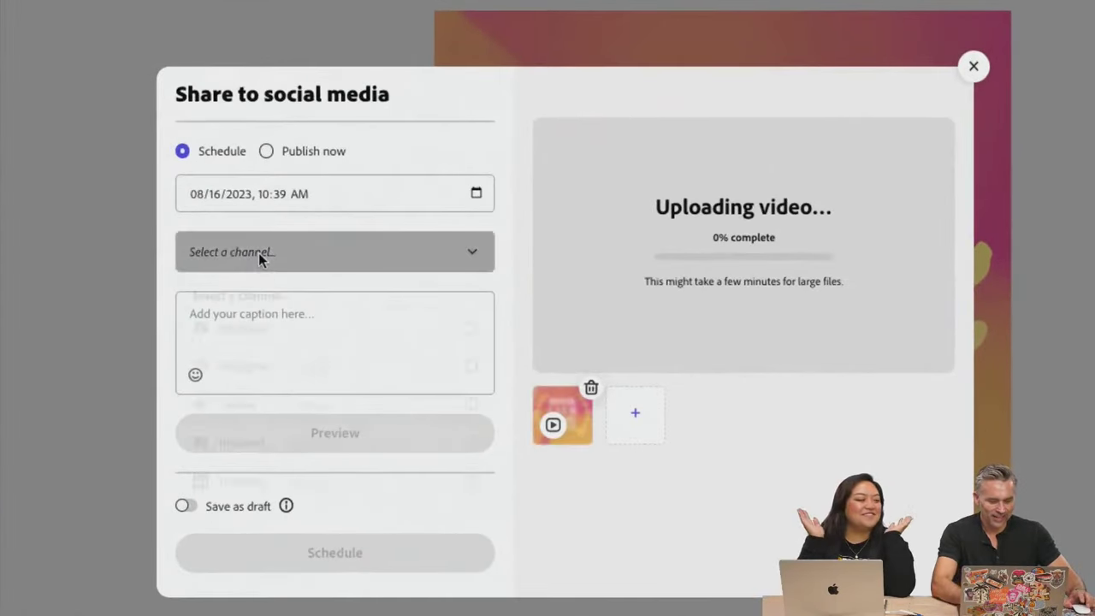
{"action": "left_click", "coordinate": [258, 253]}
{"action": "left_click", "coordinate": [471, 332]}
{"action": "left_click", "coordinate": [471, 371]}
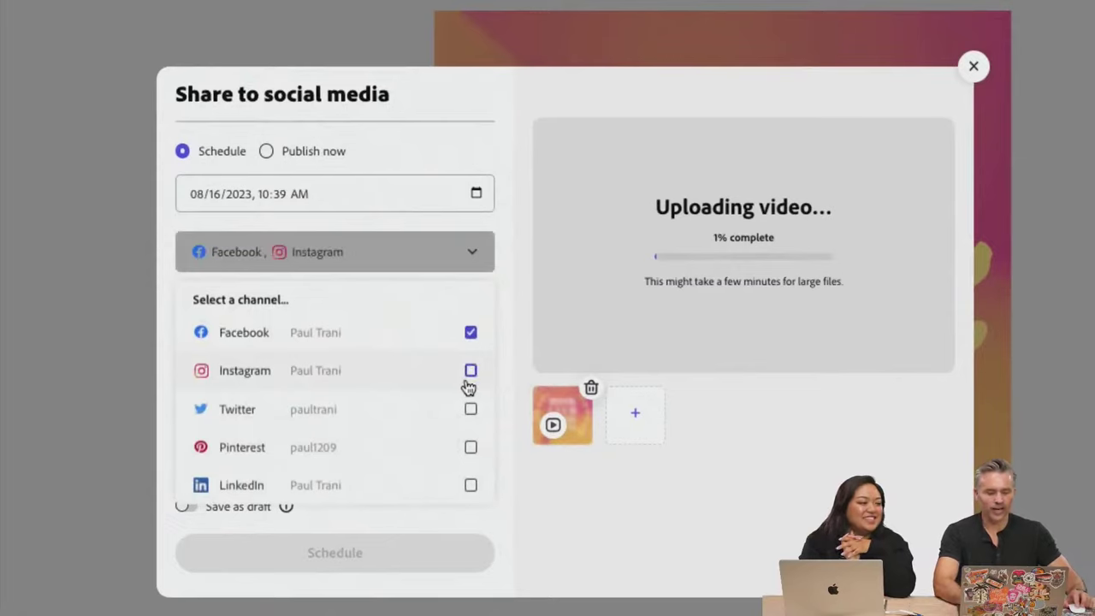
{"action": "left_click", "coordinate": [470, 409]}
{"action": "left_click", "coordinate": [470, 447]}
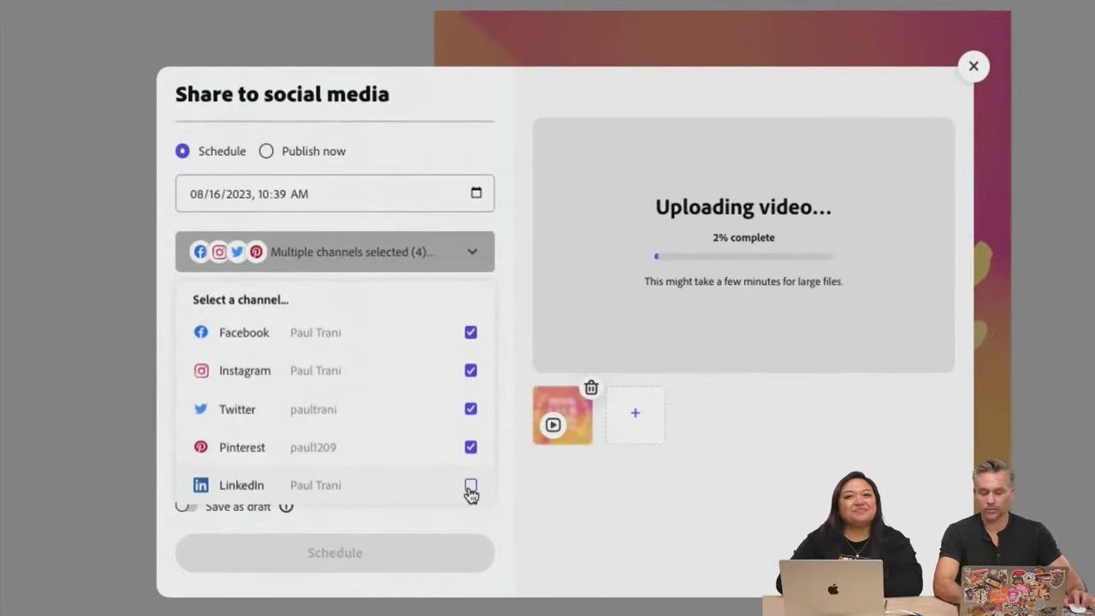
{"action": "left_click", "coordinate": [470, 485]}
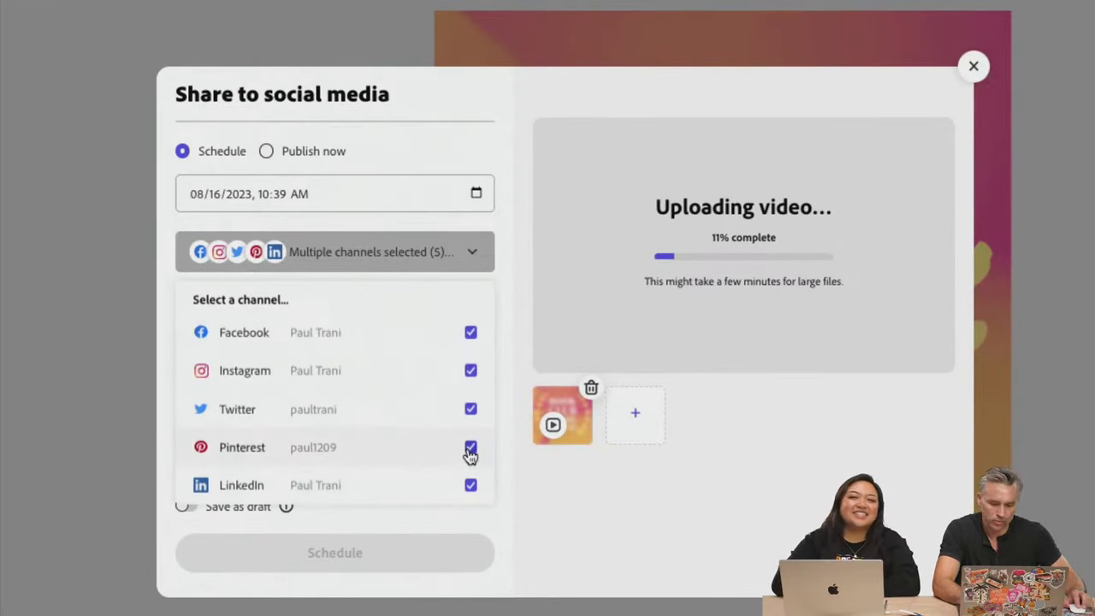
{"action": "left_click", "coordinate": [471, 448]}
{"action": "left_click", "coordinate": [577, 503]}
Enter the post caption "Made on #adobelive in #adobeExpress (started as an #illustrator file)"
{"action": "scroll", "coordinate": [340, 329], "scroll_direction": "down", "scroll_amount": 2}
{"action": "left_click", "coordinate": [287, 245]}
{"action": "type", "text": "Made on #adobe"}
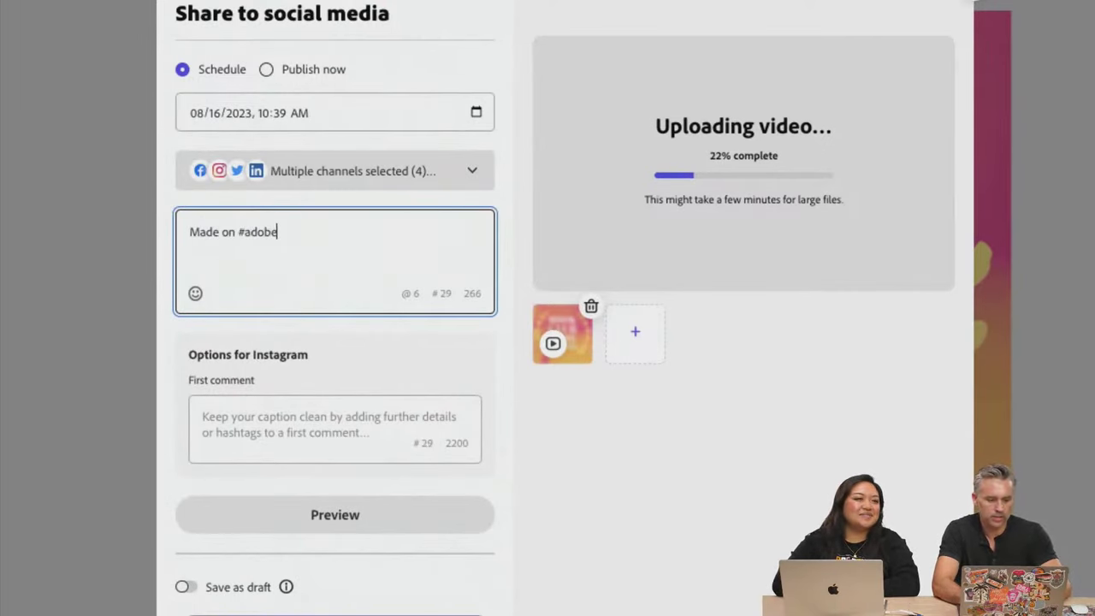
{"action": "type", "text": "live in "}
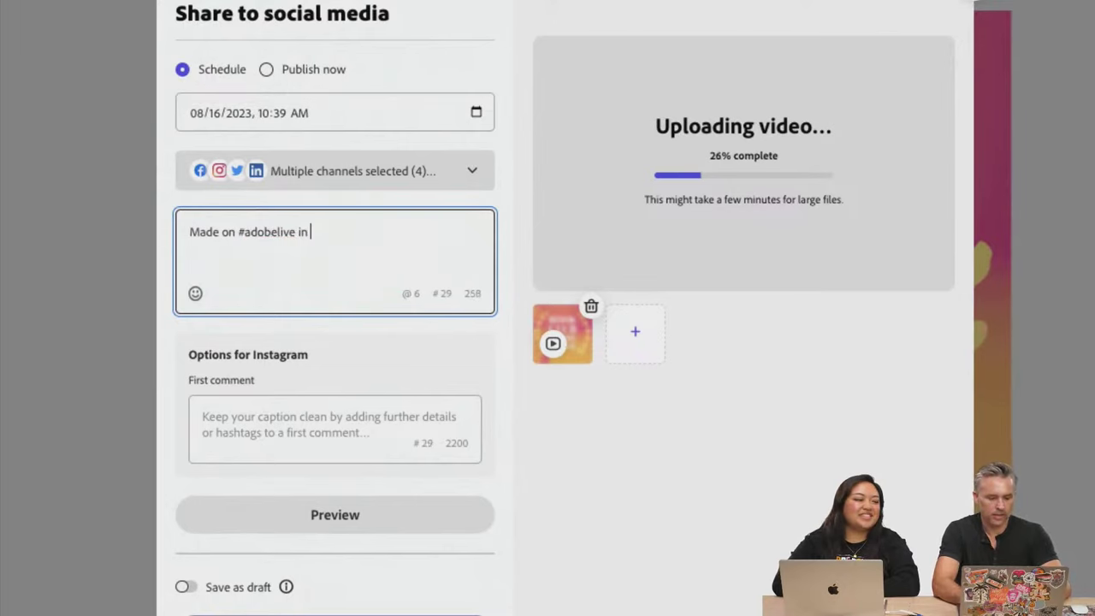
{"action": "type", "text": "#adobeEx"}
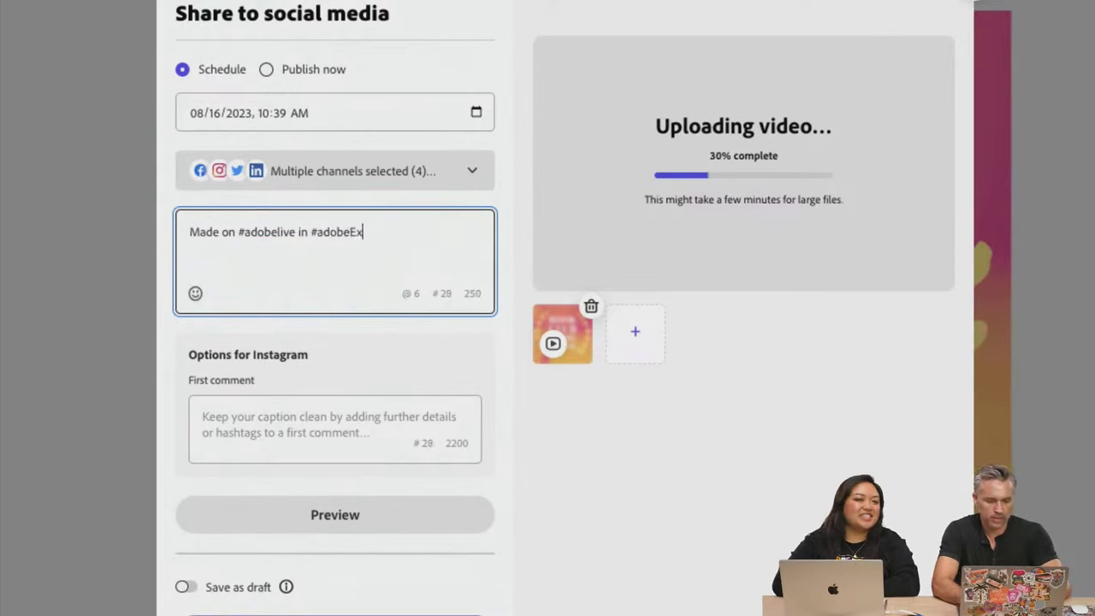
{"action": "type", "text": "press (star"}
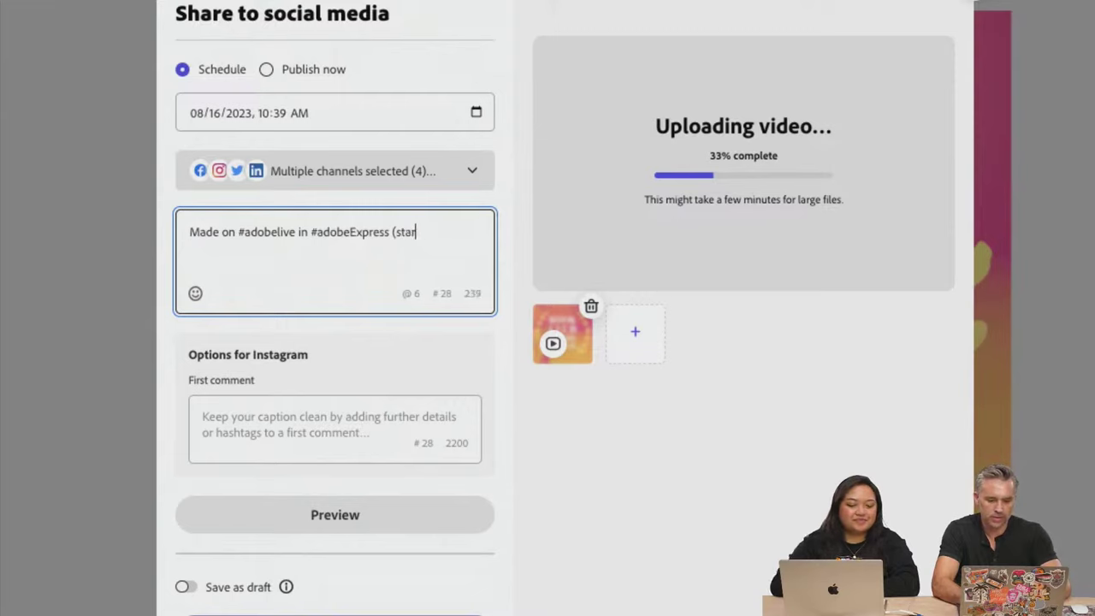
{"action": "type", "text": "ted as an #i"}
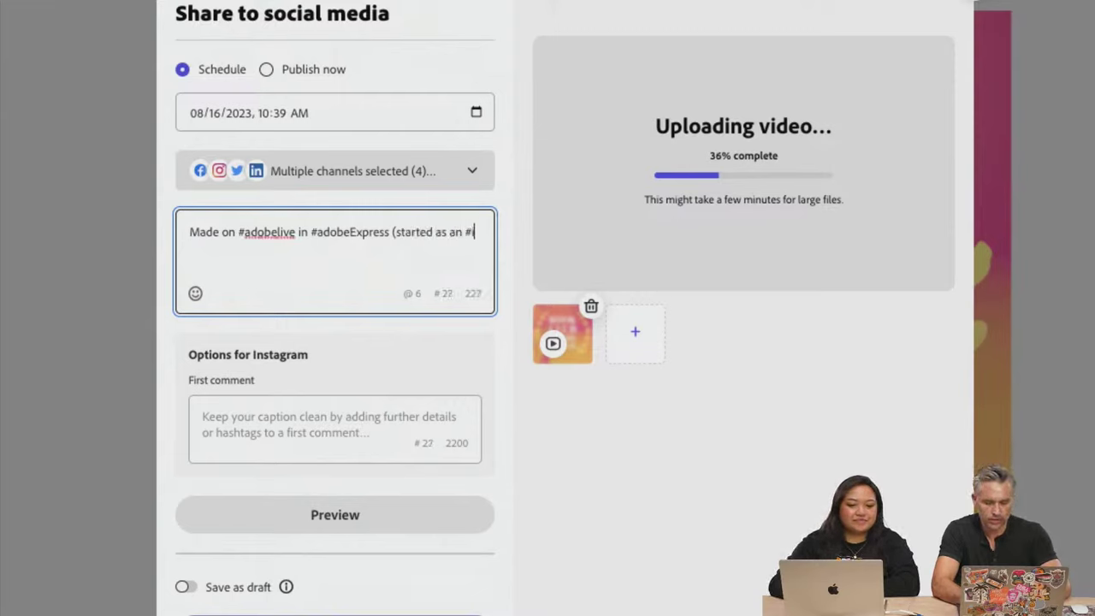
{"action": "type", "text": "llustrator file)"}
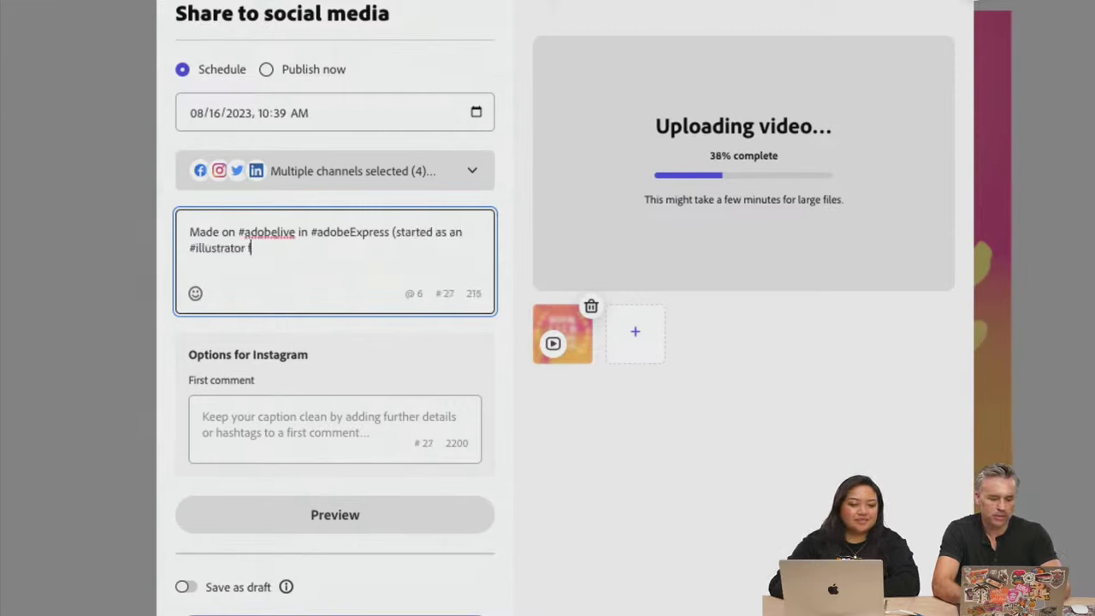
Copy the #adobelive hashtag from the caption into the first comment for Instagram
{"action": "left_click", "coordinate": [232, 420]}
{"action": "left_click_drag", "start_coordinate": [238, 231], "coordinate": [295, 234]}
{"action": "key", "text": "ctrl+c"}
{"action": "left_click", "coordinate": [249, 396]}
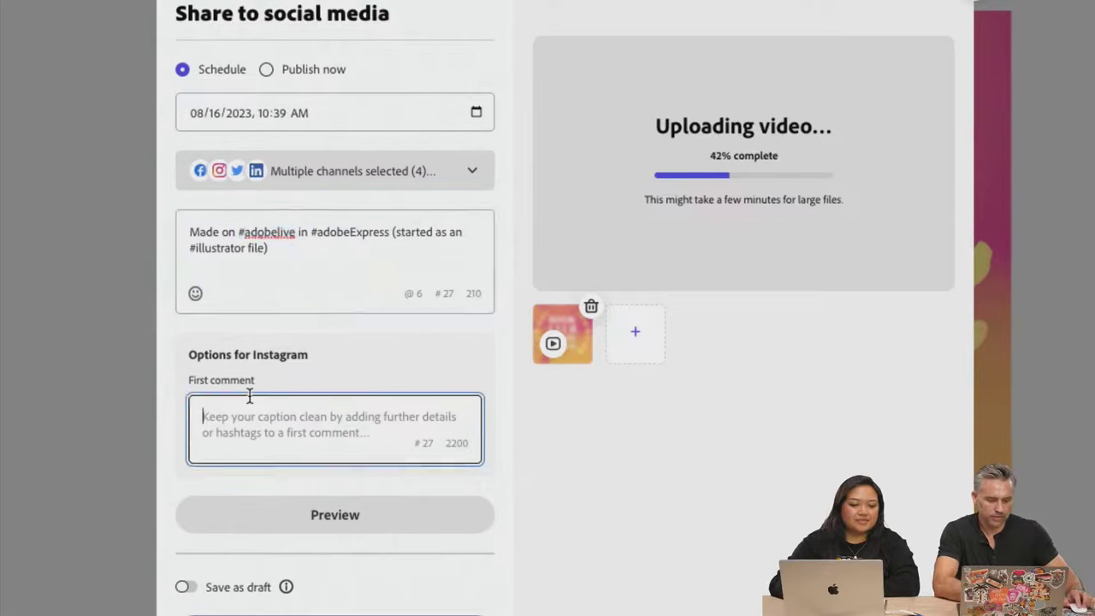
{"action": "key", "text": "ctrl+v"}
Review the post form and look at the options for adding more media from files or the device
{"action": "scroll", "coordinate": [293, 424], "scroll_direction": "down", "scroll_amount": 2}
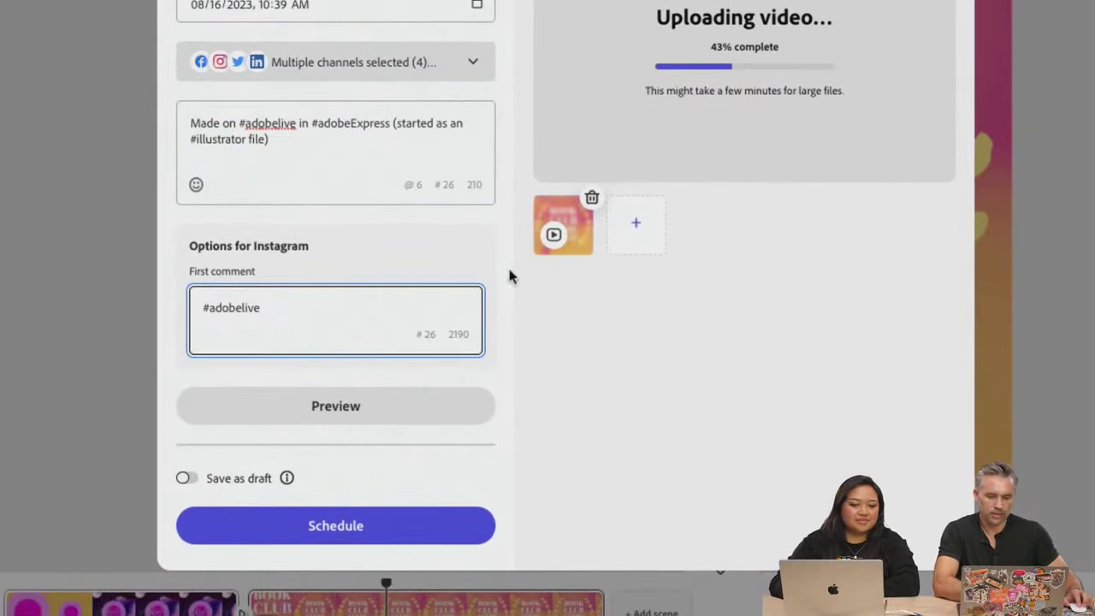
{"action": "scroll", "coordinate": [663, 42], "scroll_direction": "up", "scroll_amount": 3}
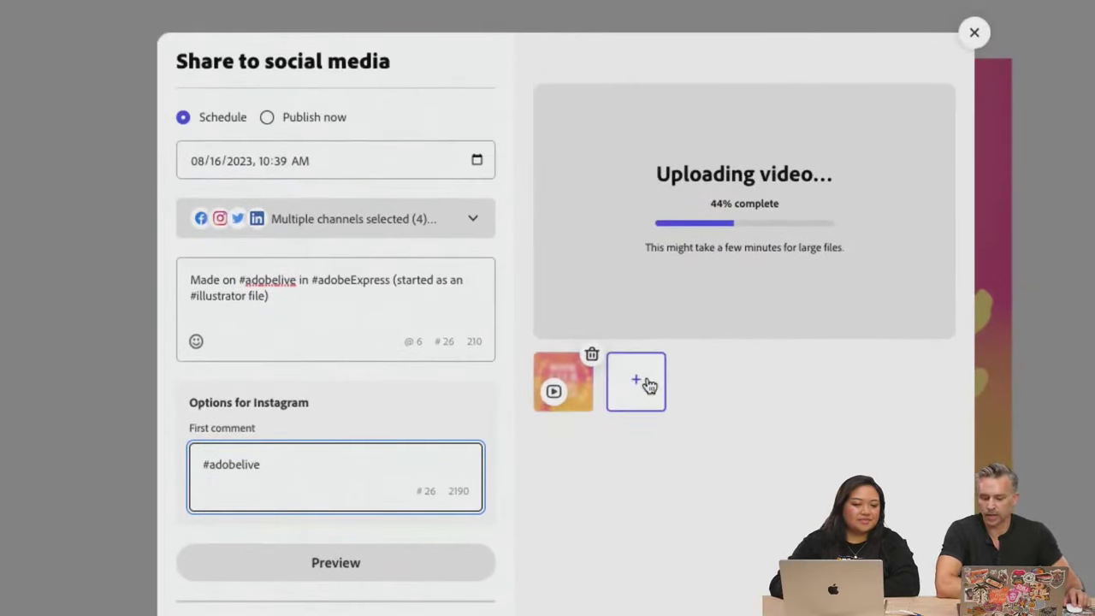
{"action": "left_click", "coordinate": [640, 387]}
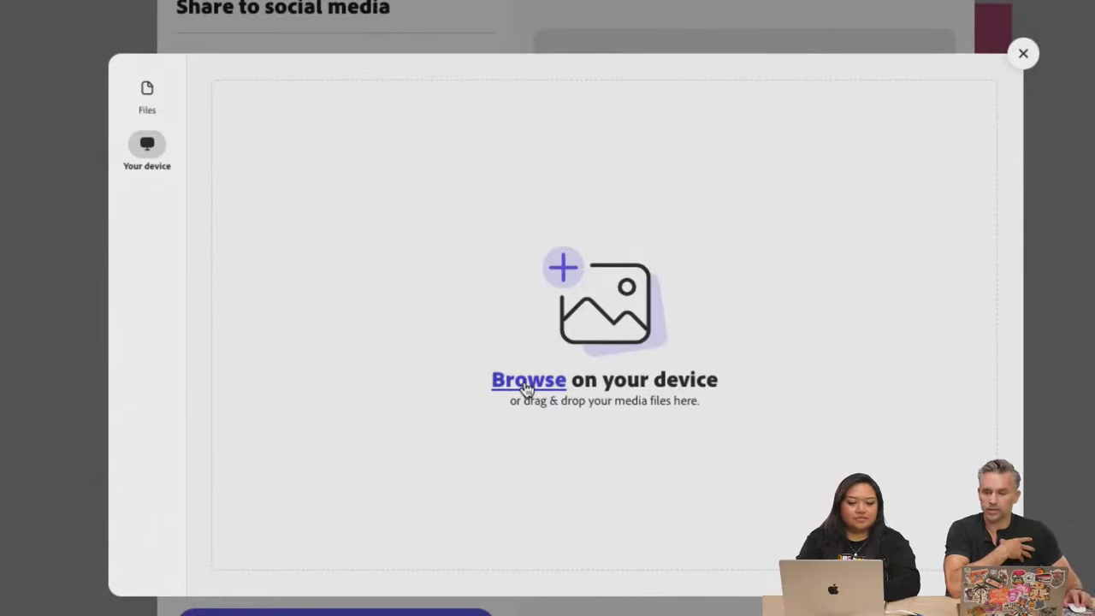
{"action": "left_click", "coordinate": [1022, 54]}
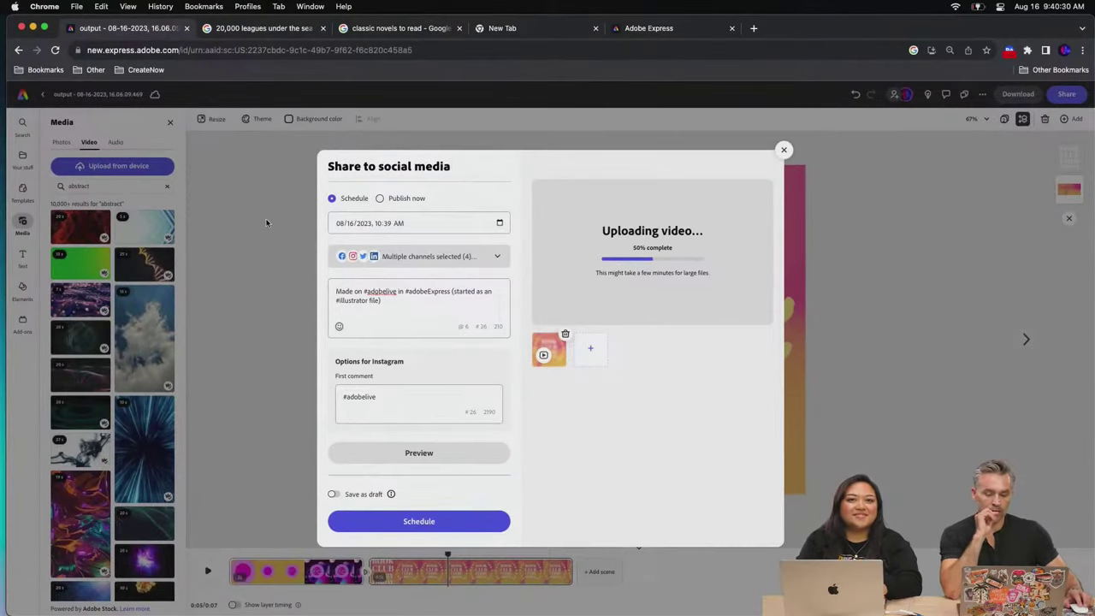
Switch to Finder and open 20k.ai from the Kraken folder on the Desktop in Illustrator
{"action": "left_click", "coordinate": [130, 601]}
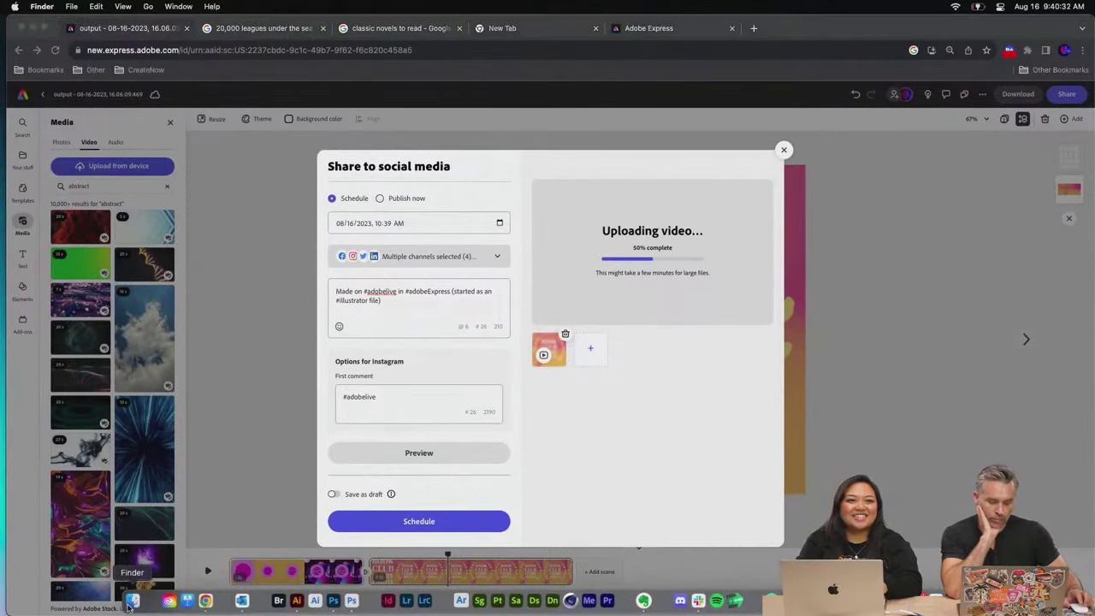
{"action": "left_click", "coordinate": [224, 99]}
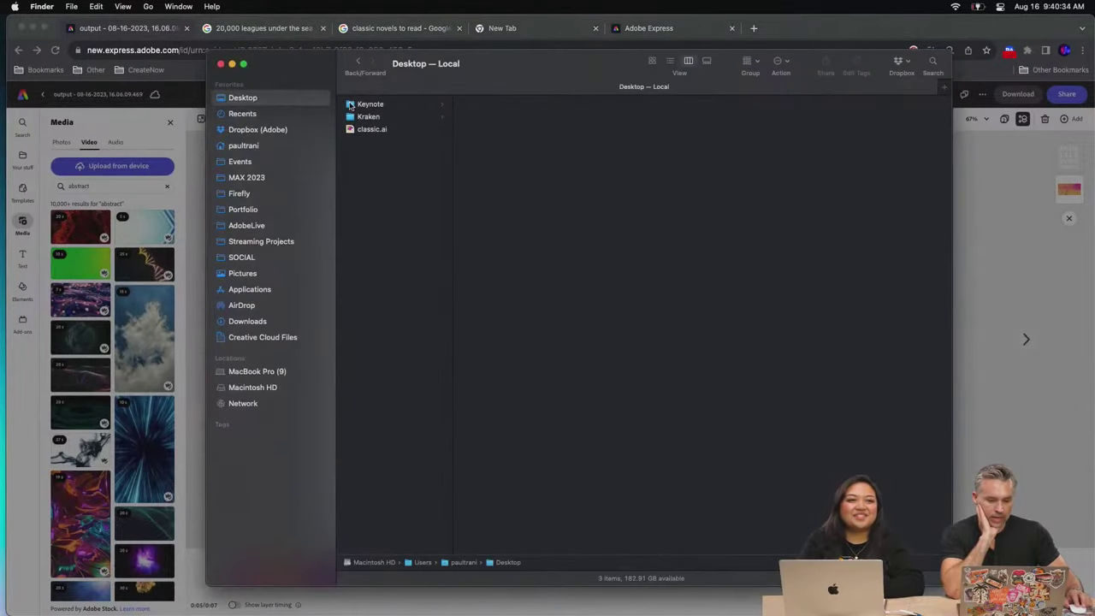
{"action": "left_click", "coordinate": [369, 118]}
{"action": "left_click", "coordinate": [484, 118]}
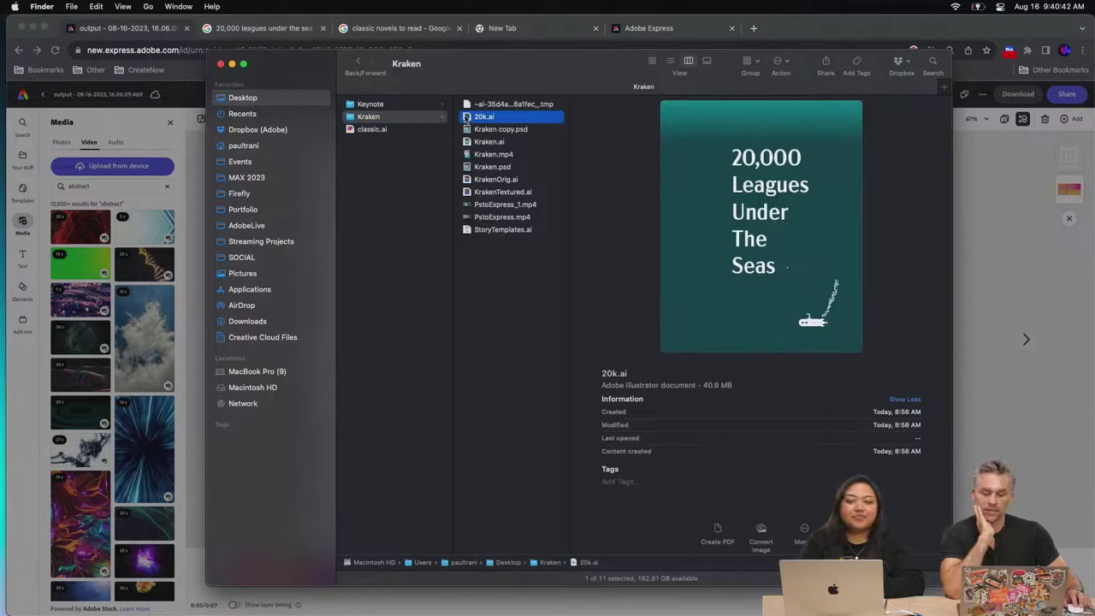
{"action": "double_click", "coordinate": [467, 118]}
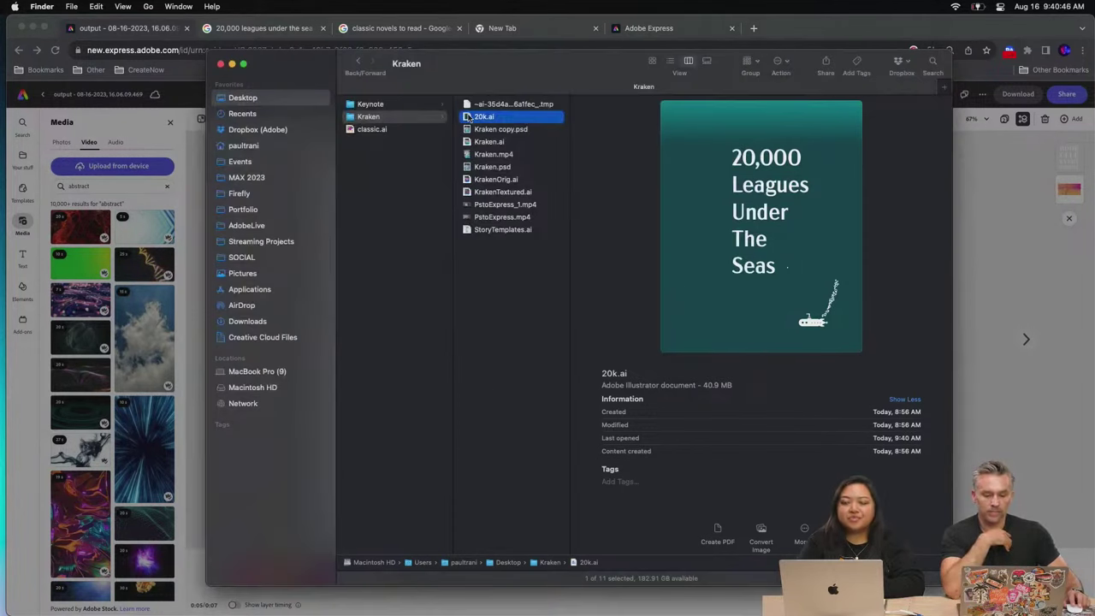
{"action": "left_click_drag", "start_coordinate": [468, 118], "coordinate": [295, 604]}
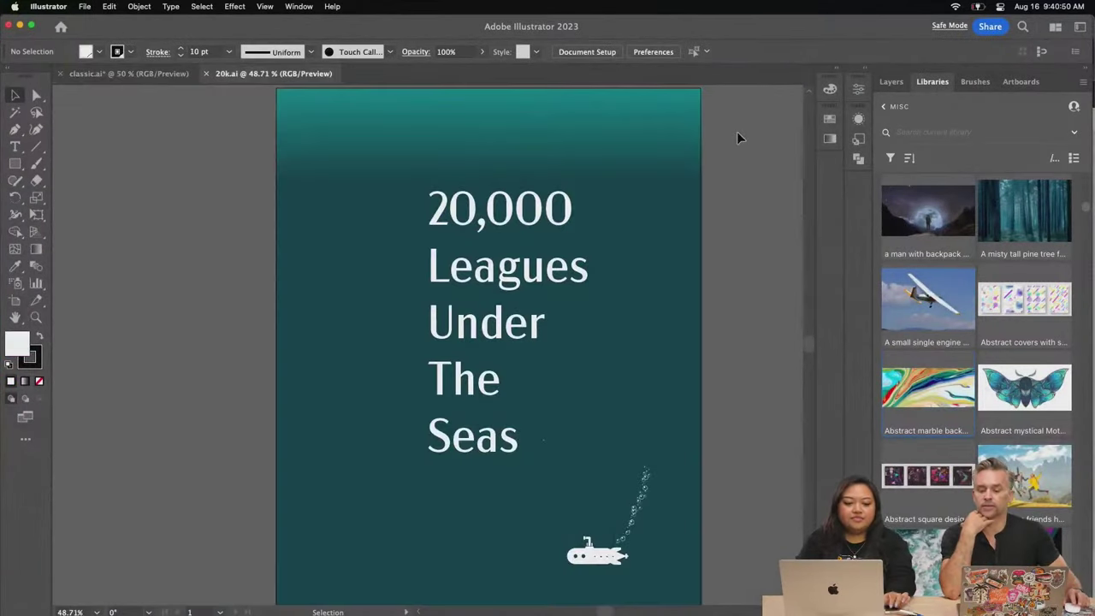
Select the "20,000 Leagues Under The Seas" title and preview the script fonts on it
{"action": "left_click", "coordinate": [449, 276]}
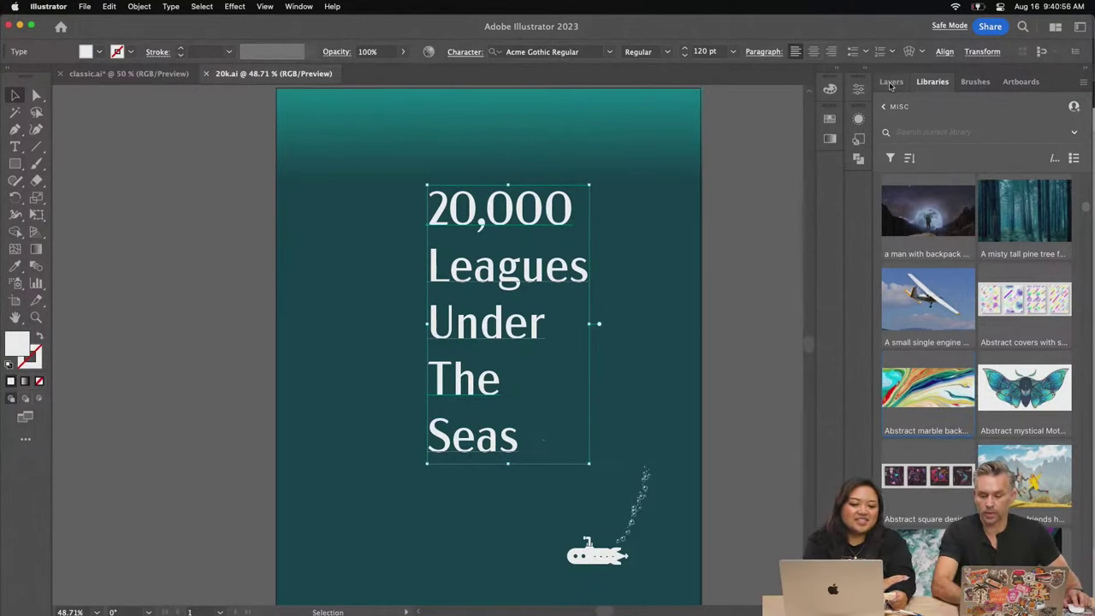
{"action": "left_click", "coordinate": [867, 68]}
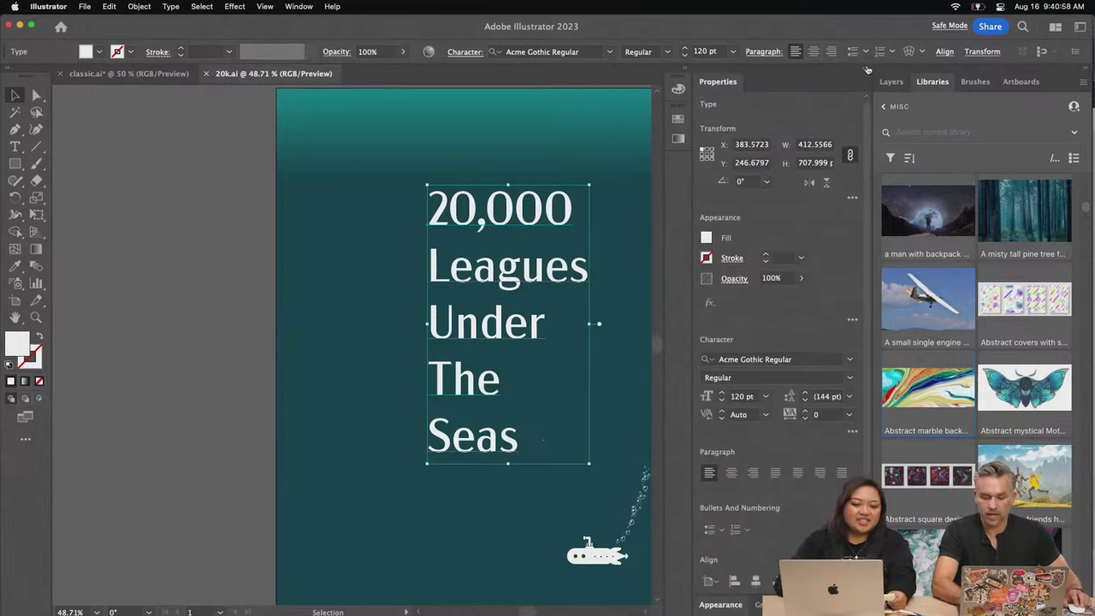
{"action": "left_click", "coordinate": [850, 361]}
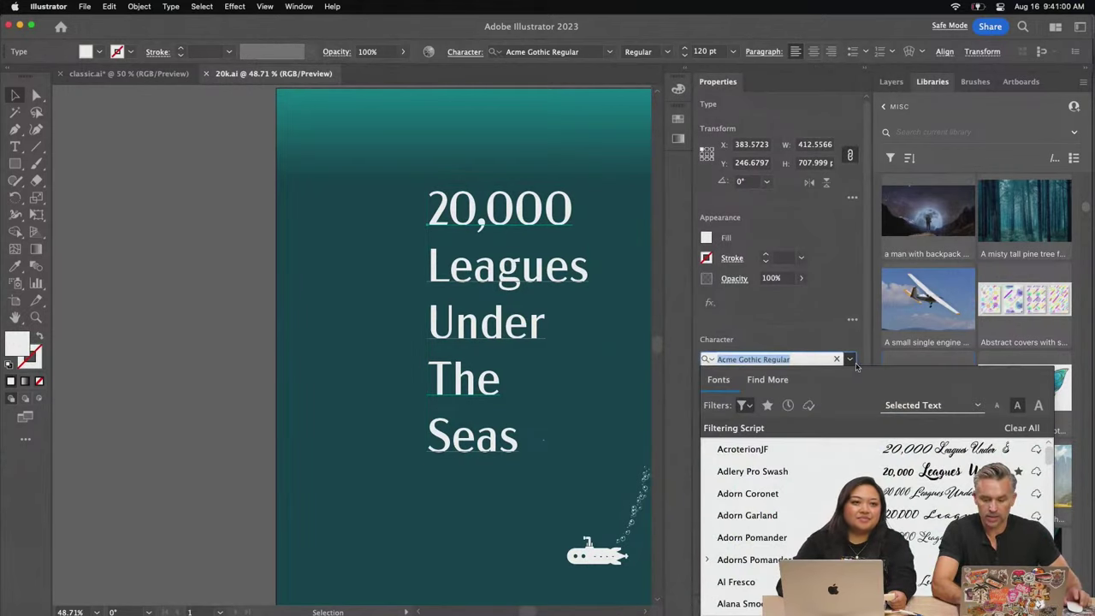
{"action": "scroll", "coordinate": [770, 514], "scroll_direction": "down", "scroll_amount": 10}
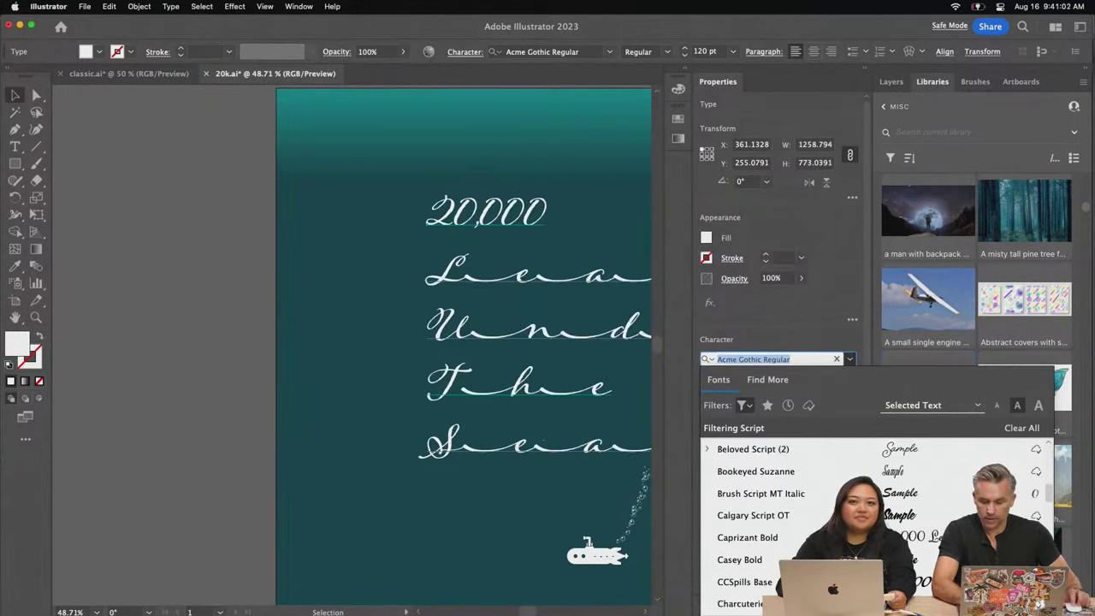
{"action": "scroll", "coordinate": [770, 513], "scroll_direction": "down", "scroll_amount": 5}
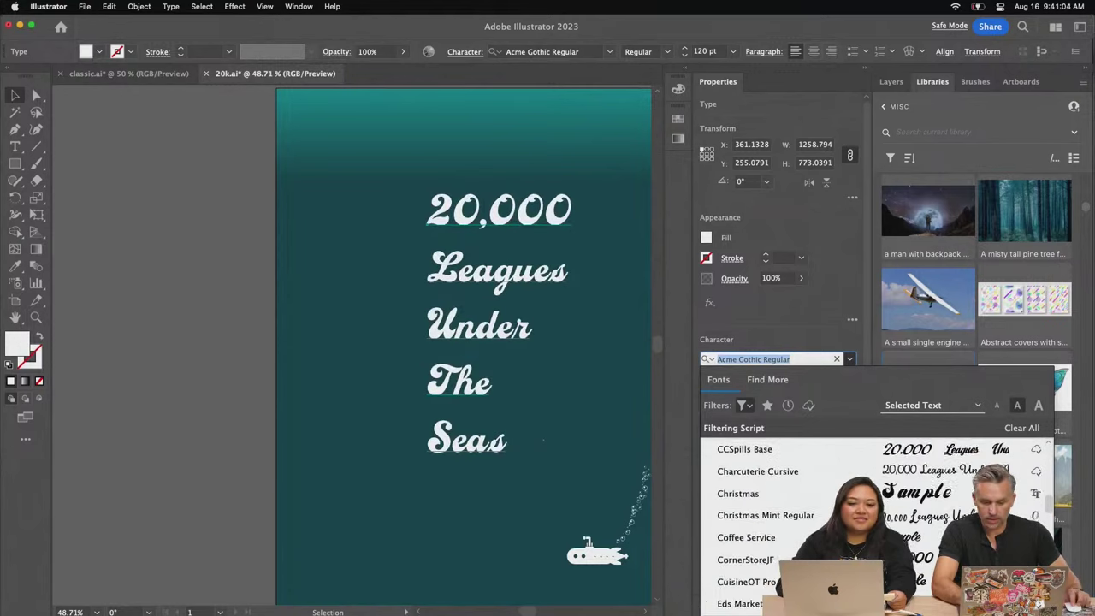
{"action": "scroll", "coordinate": [770, 514], "scroll_direction": "down", "scroll_amount": 10}
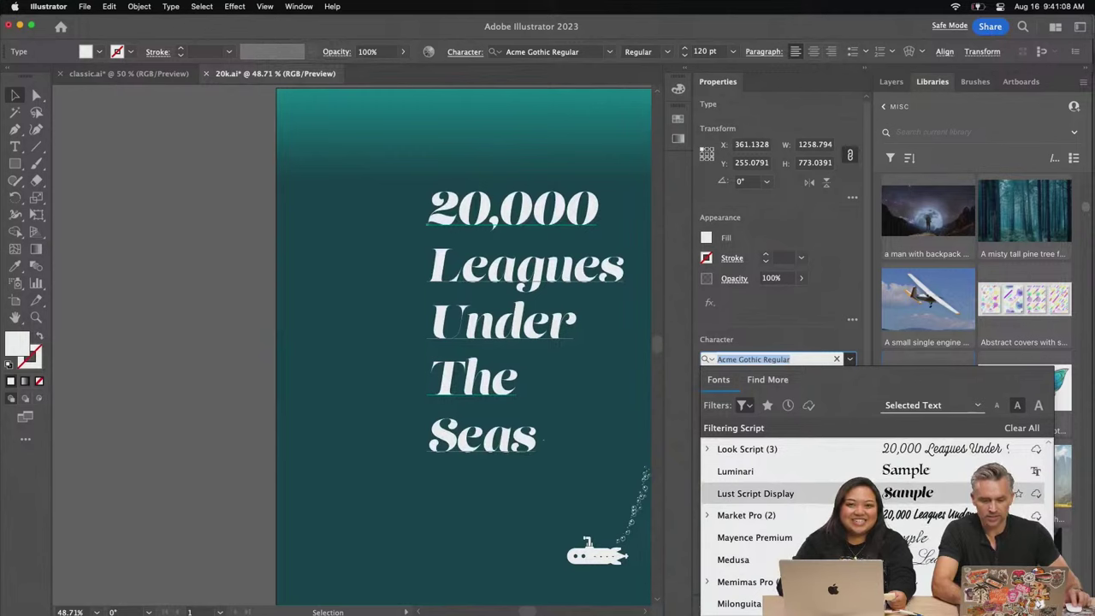
{"action": "scroll", "coordinate": [770, 504], "scroll_direction": "down", "scroll_amount": 3}
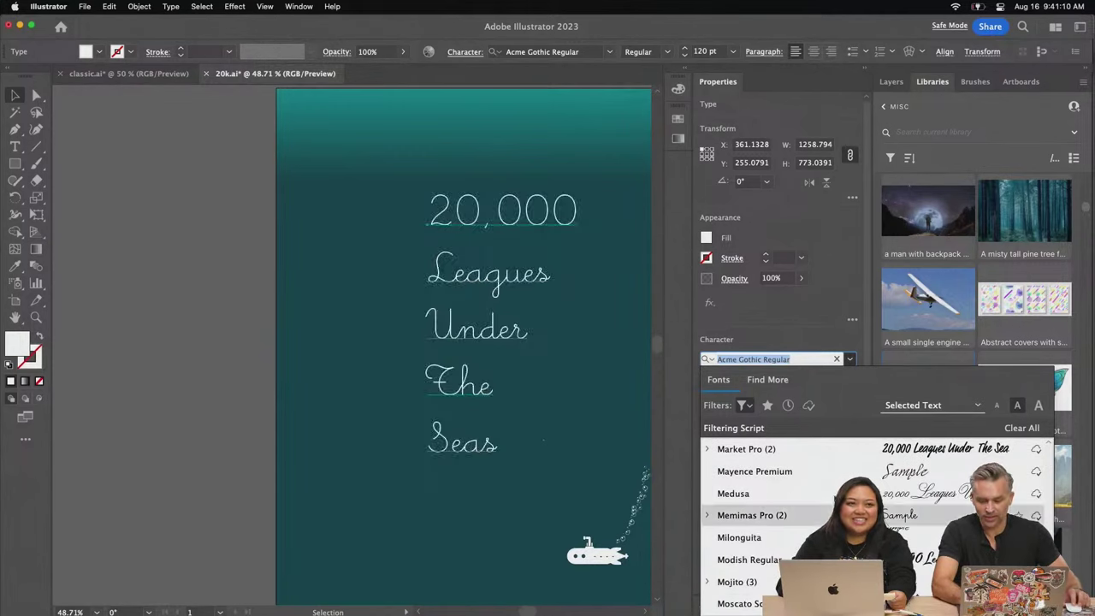
Clear the script font filter, set the title in the Albiona font and deselect it
{"action": "left_click", "coordinate": [745, 409]}
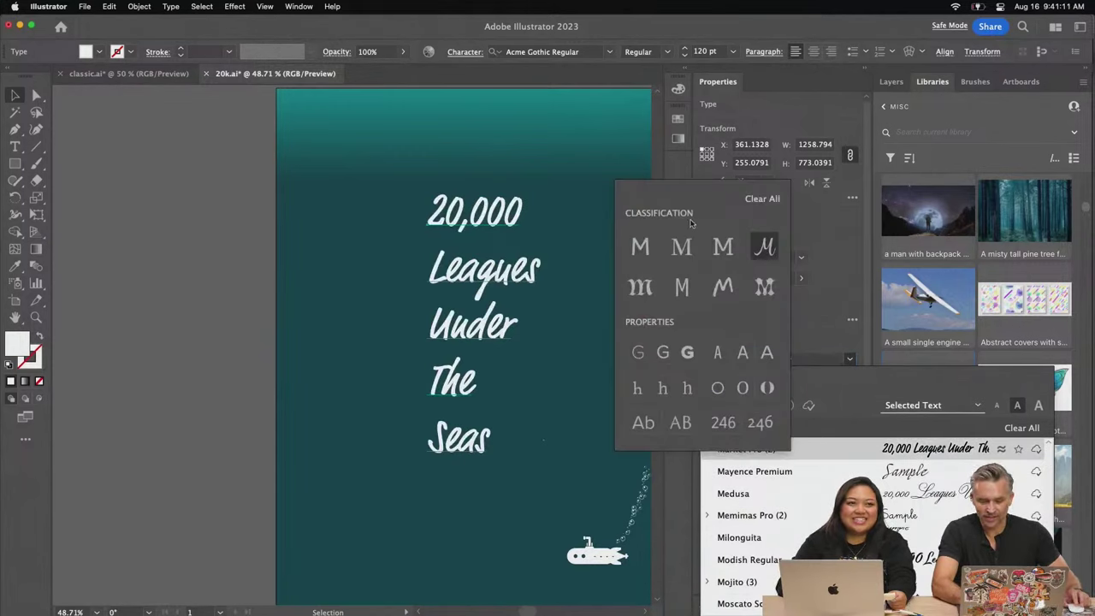
{"action": "left_click", "coordinate": [758, 203]}
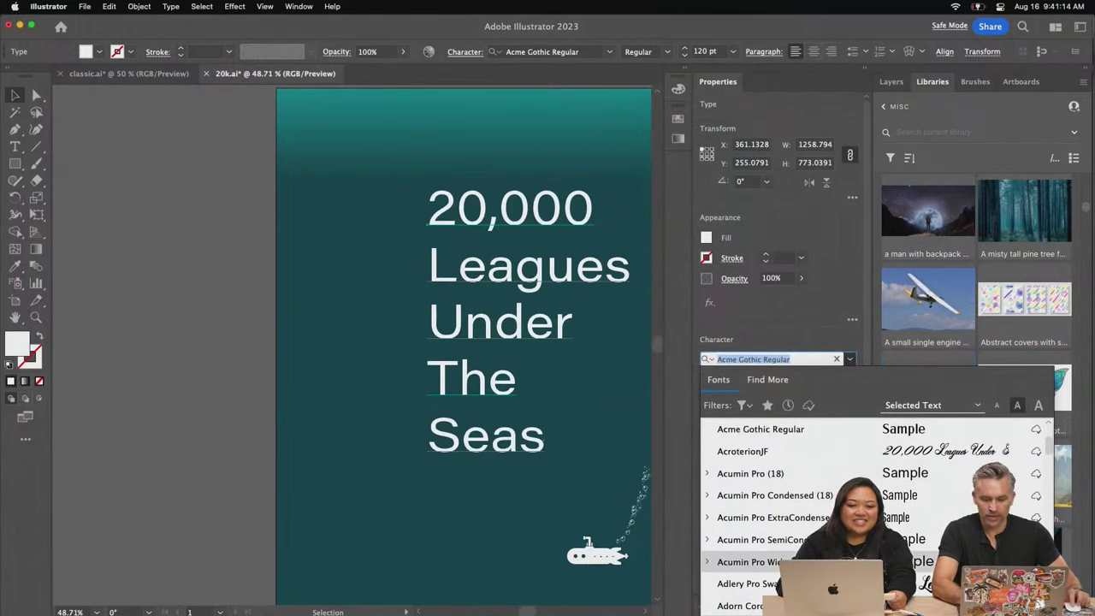
{"action": "scroll", "coordinate": [770, 513], "scroll_direction": "down", "scroll_amount": 5}
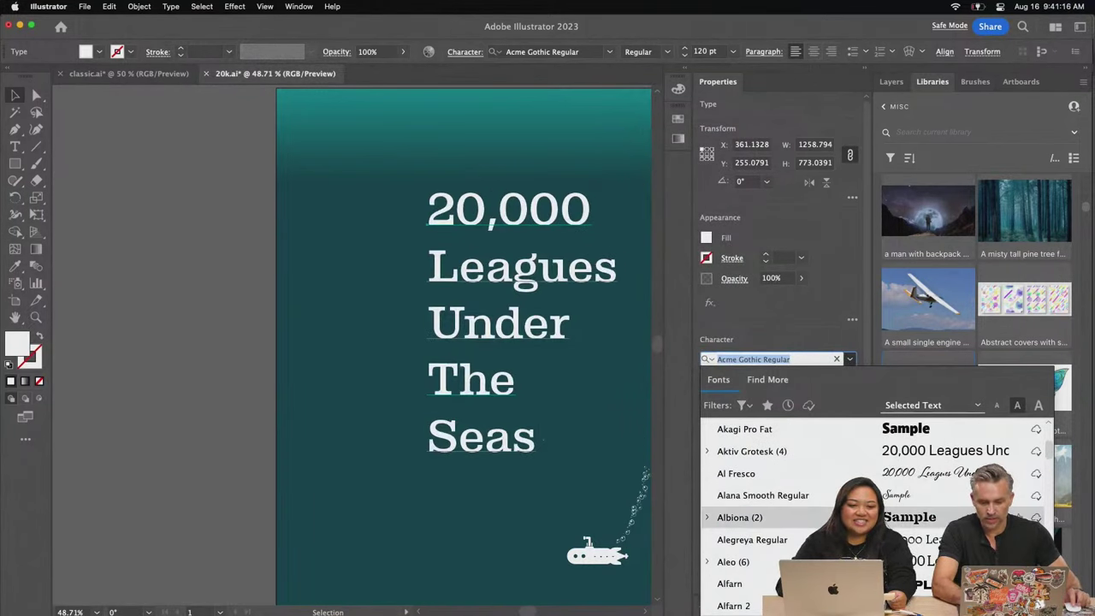
{"action": "left_click", "coordinate": [739, 516]}
{"action": "left_click", "coordinate": [227, 250]}
{"action": "left_click_drag", "start_coordinate": [243, 208], "coordinate": [91, 208]}
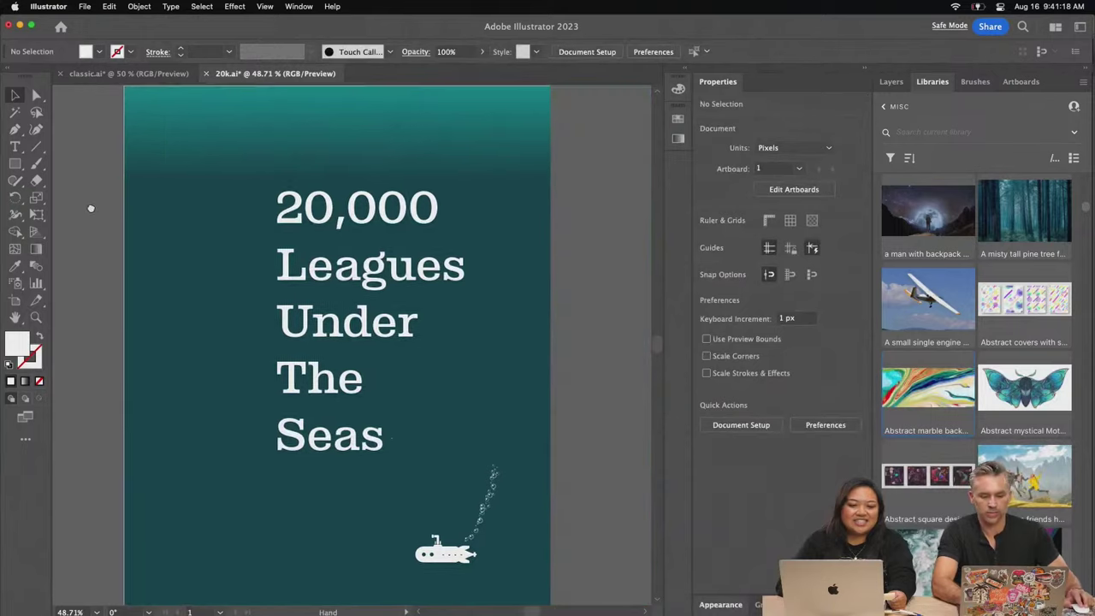
Look at the classic.ai document, return to 20k.ai and switch to the Kraken folder in Finder
{"action": "left_click", "coordinate": [104, 75]}
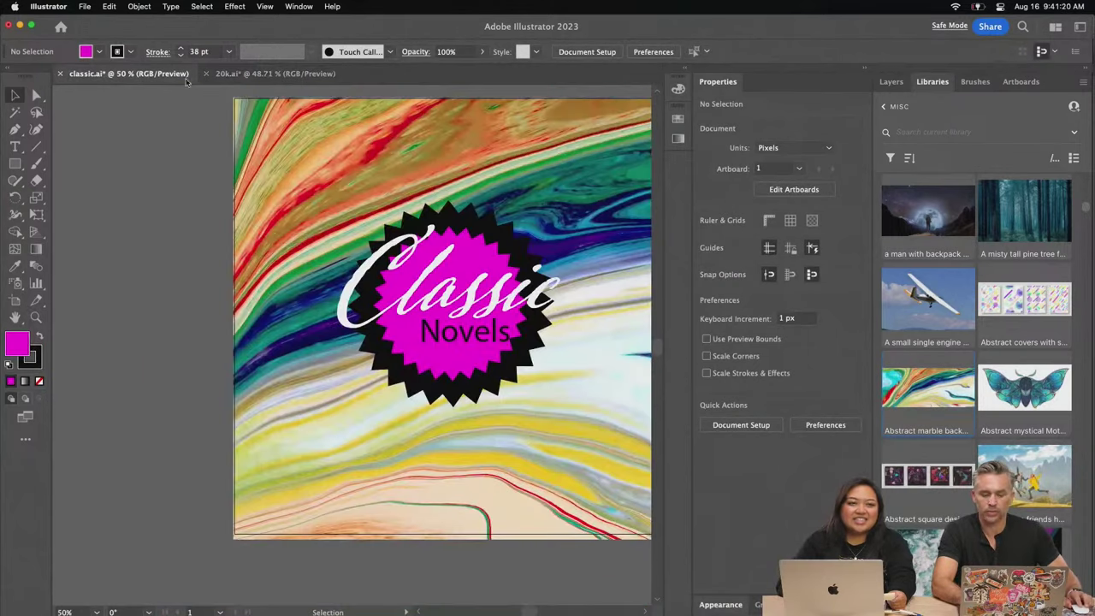
{"action": "left_click", "coordinate": [256, 75]}
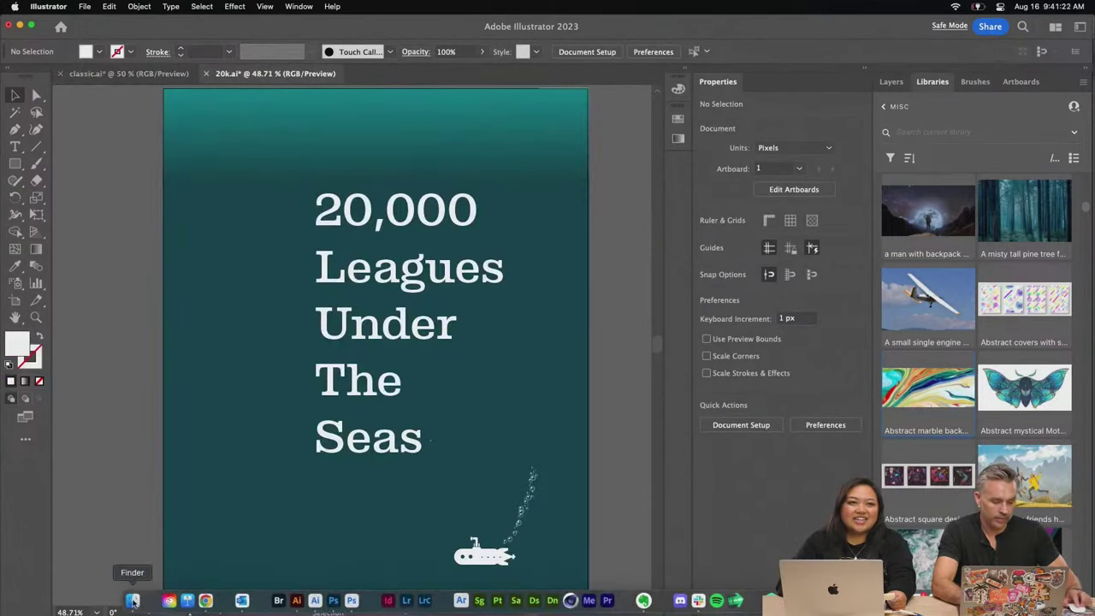
{"action": "left_click", "coordinate": [133, 602]}
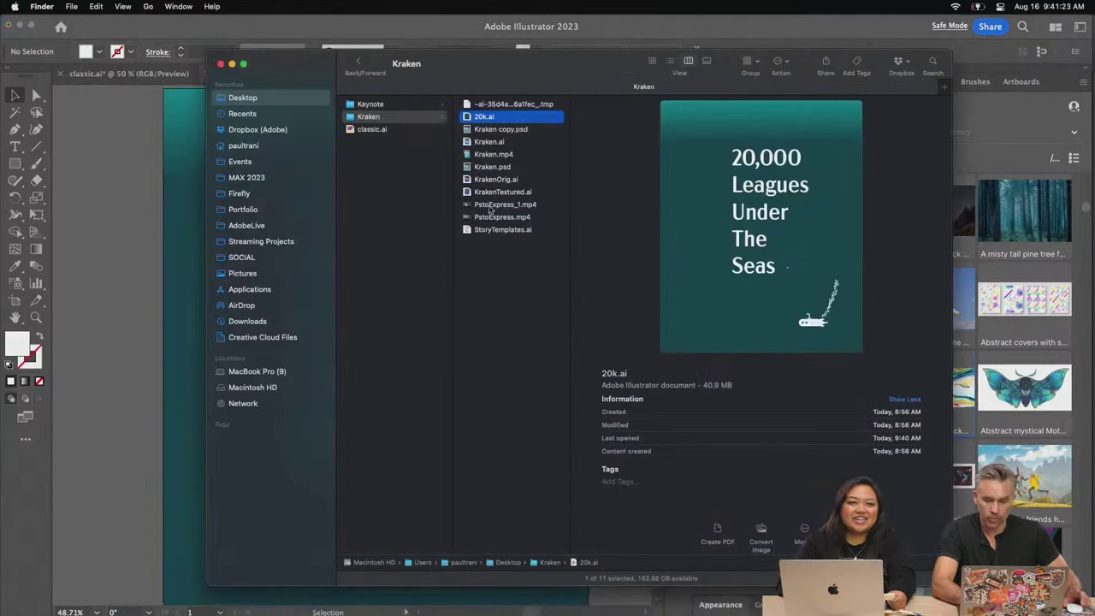
Open Kraken.ai from the Kraken folder in Illustrator (Beta) and select the front tentacle in the artwork
{"action": "left_click", "coordinate": [466, 144]}
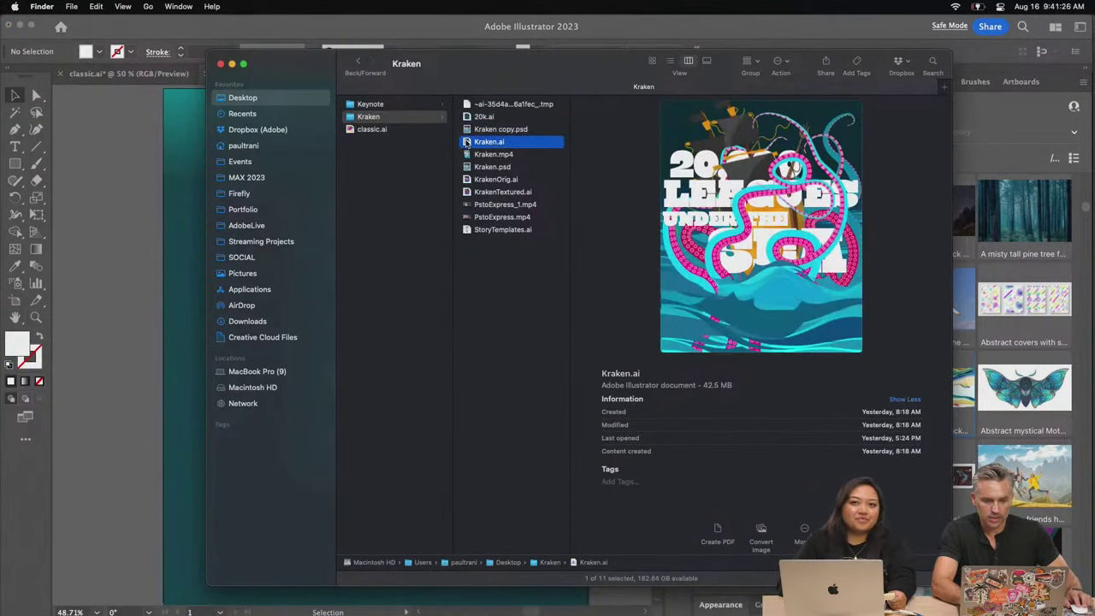
{"action": "key", "text": "super+Tab"}
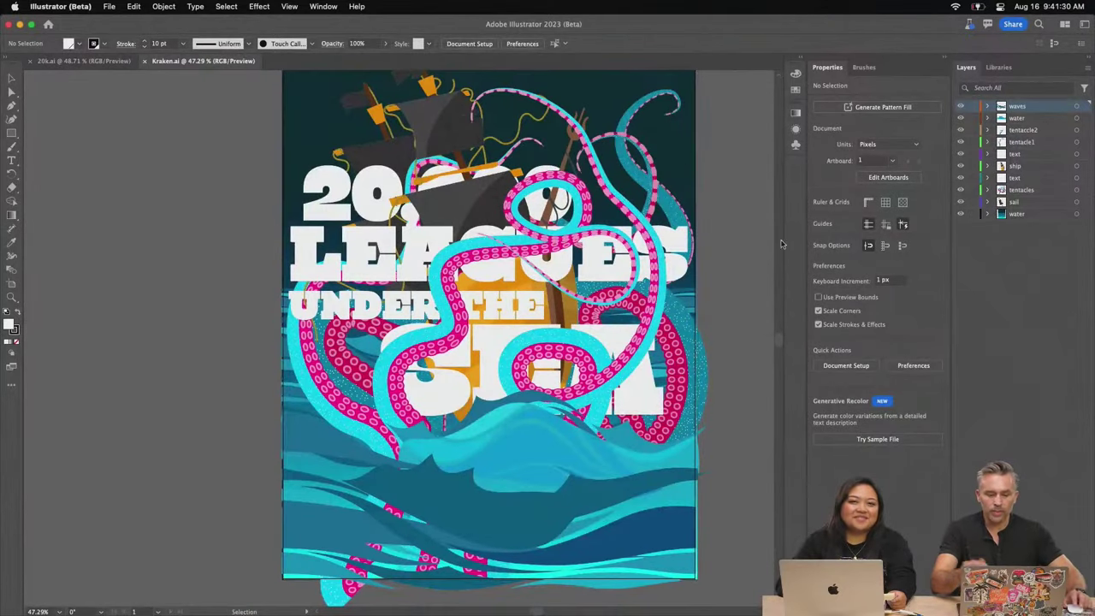
{"action": "key", "text": "a"}
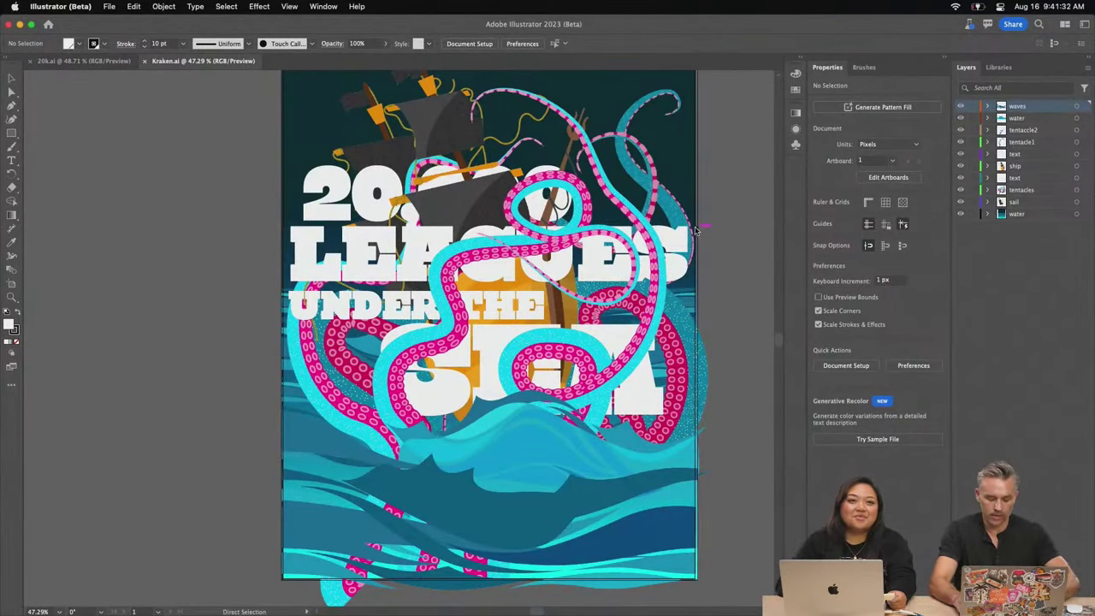
{"action": "key", "text": "super+equal"}
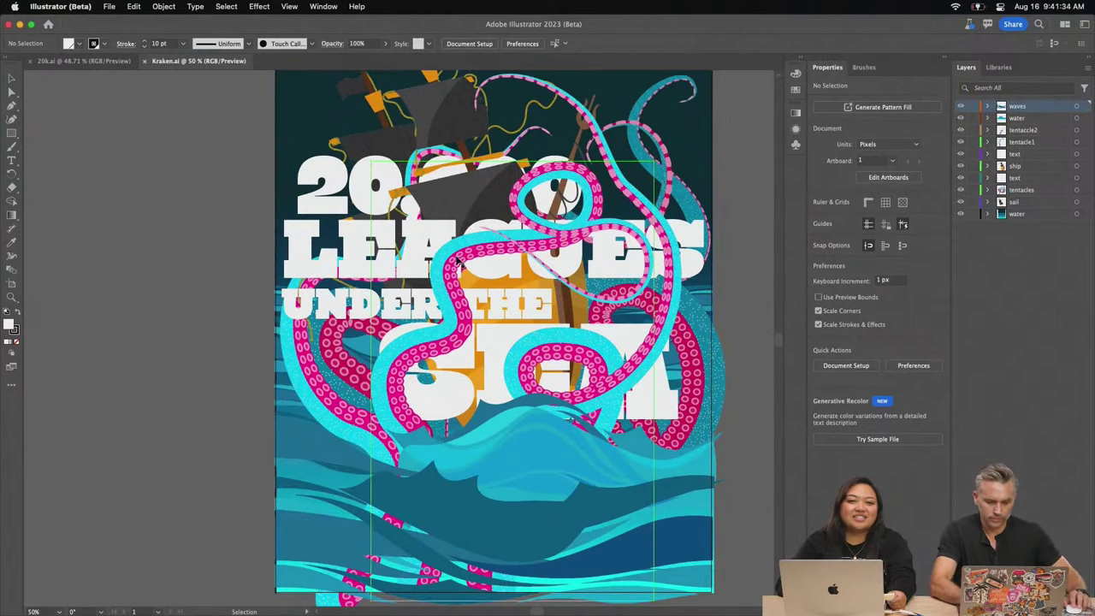
{"action": "left_click", "coordinate": [467, 266]}
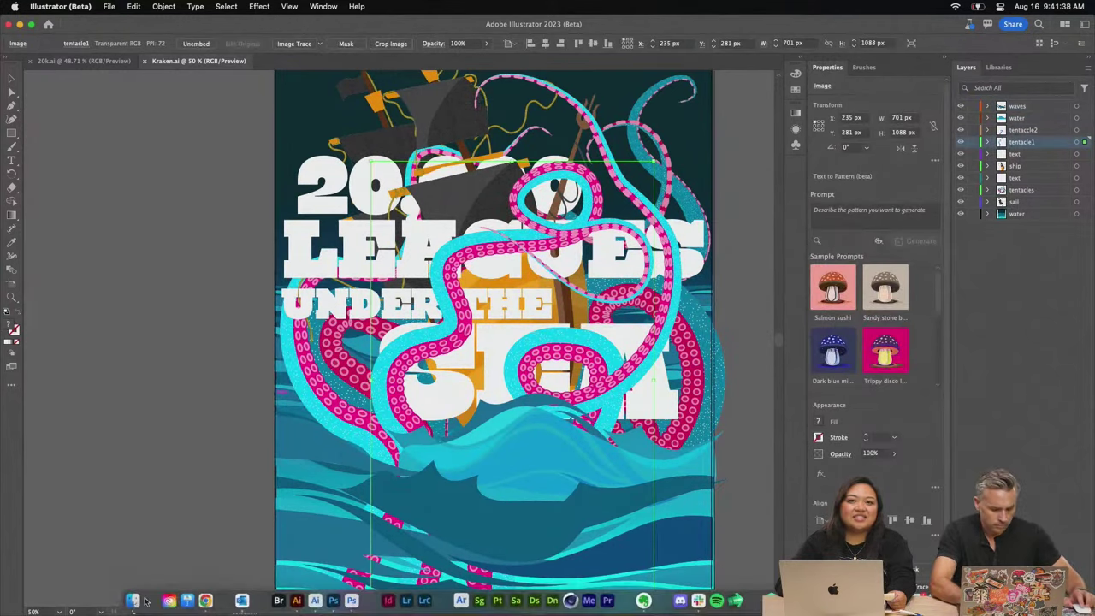
Switch to Finder and open KrakenOrig.ai from the Kraken folder in Illustrator (Beta)
{"action": "left_click", "coordinate": [132, 601]}
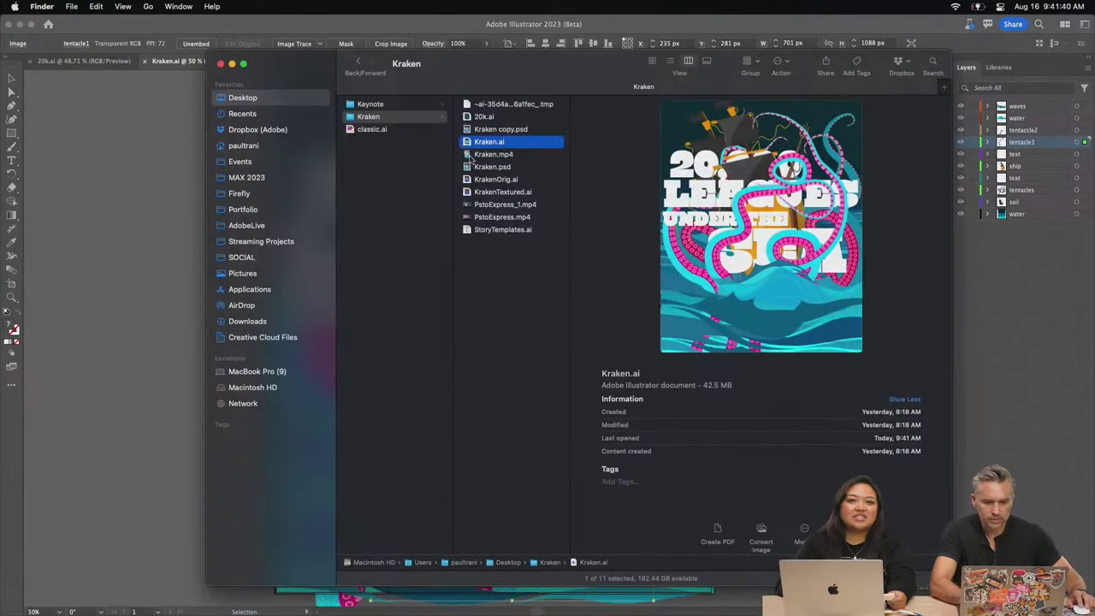
{"action": "left_click", "coordinate": [495, 179]}
{"action": "key", "text": "super+h"}
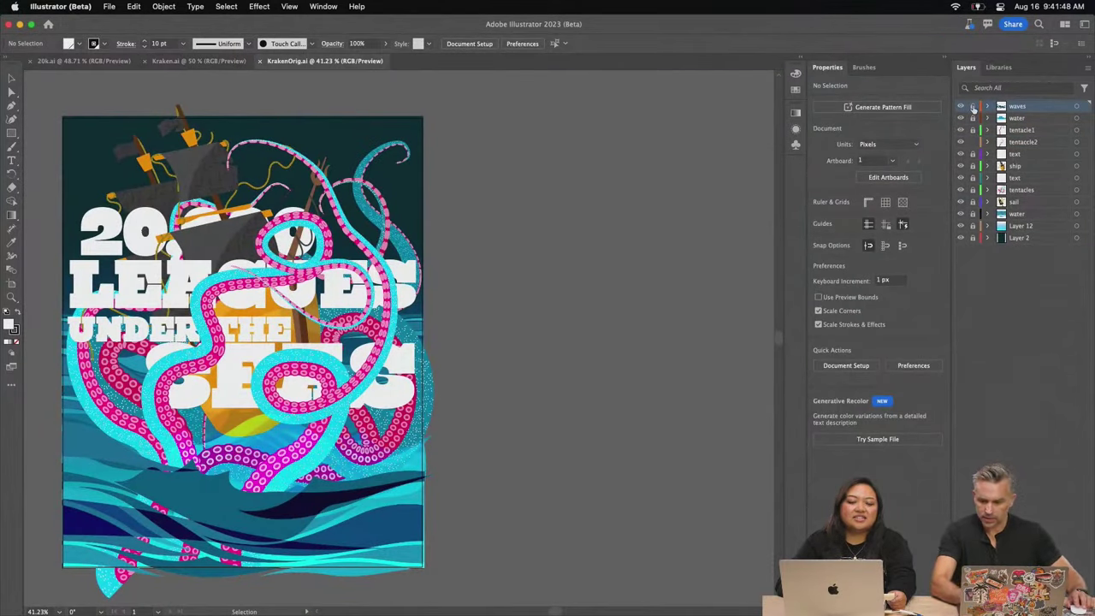
Unlock every layer from waves down to Layer 12 and select the large front tentacle path
{"action": "left_click", "coordinate": [972, 225]}
{"action": "scroll", "coordinate": [582, 224], "scroll_direction": "left", "scroll_amount": 5}
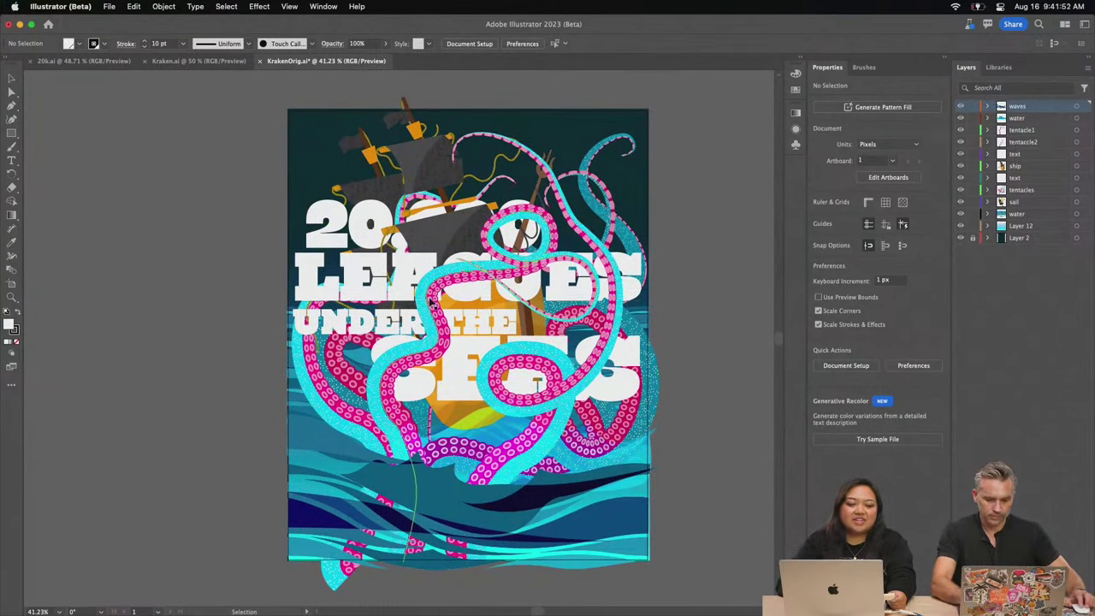
{"action": "left_click", "coordinate": [417, 301]}
{"action": "scroll", "coordinate": [432, 301], "scroll_direction": "right", "scroll_amount": 2}
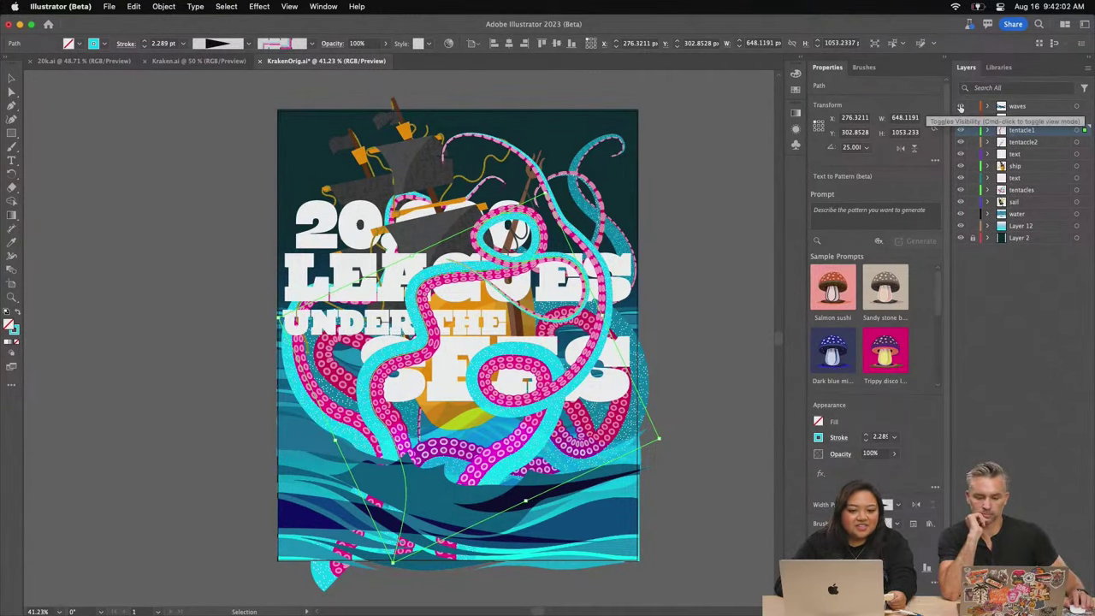
Hide the artwork layers above the background gradient, add a new layer above tentacle1 and activate the Pencil tool
{"action": "left_click_drag", "start_coordinate": [960, 107], "coordinate": [959, 159]}
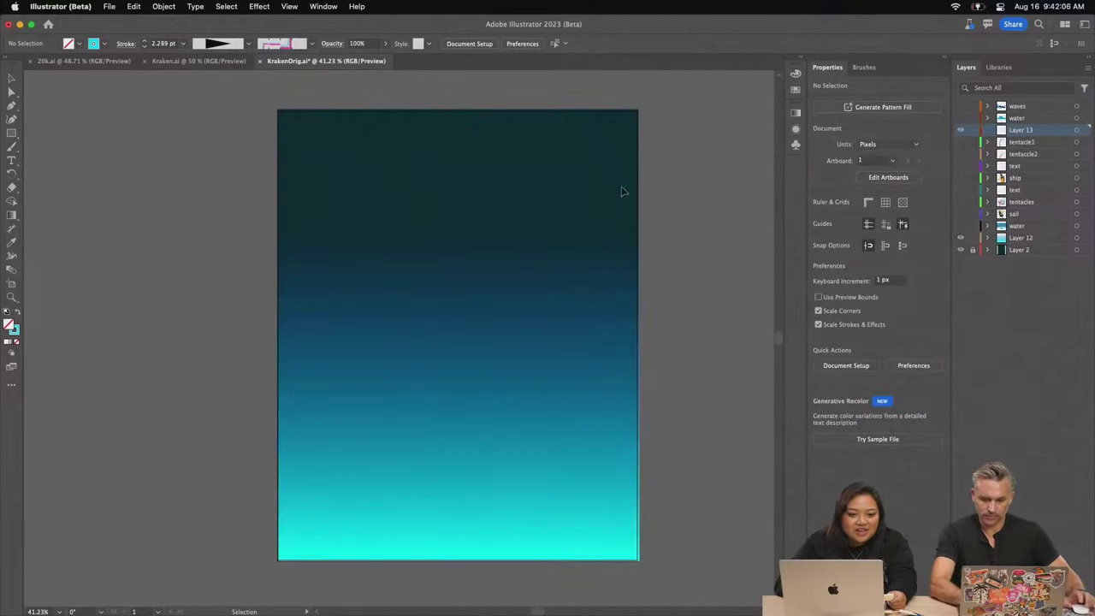
{"action": "key", "text": "super+l"}
{"action": "key", "text": "n"}
{"action": "key", "text": "super+equal"}
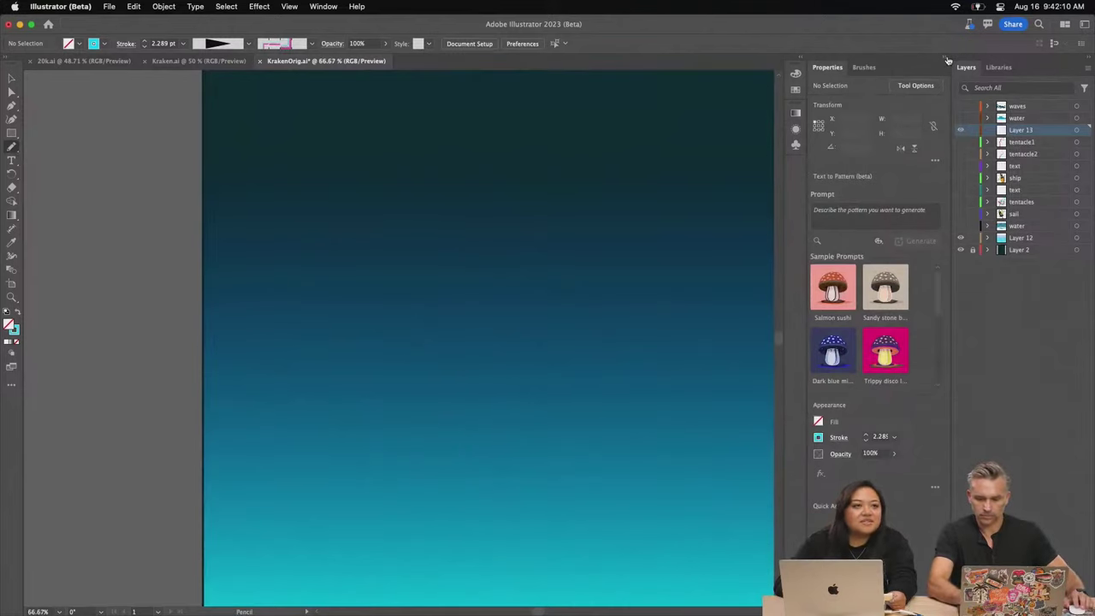
{"action": "left_click", "coordinate": [947, 60]}
{"action": "mouse_move", "coordinate": [351, 602]}
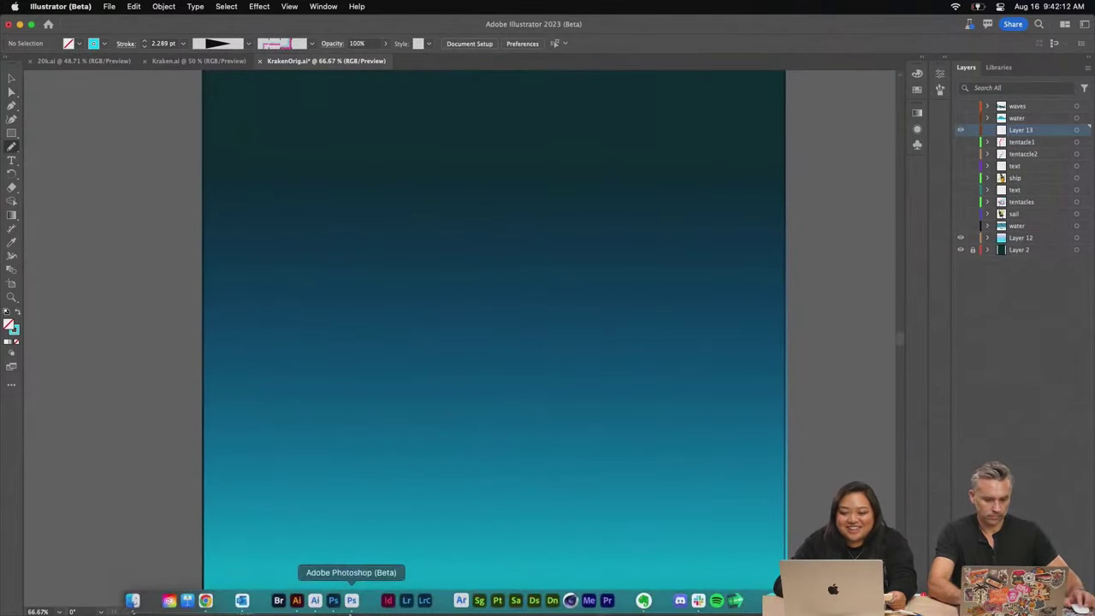
Switch to Finder and open KrakenOrig.ai in Adobe Illustrator 2023
{"action": "left_click", "coordinate": [133, 601]}
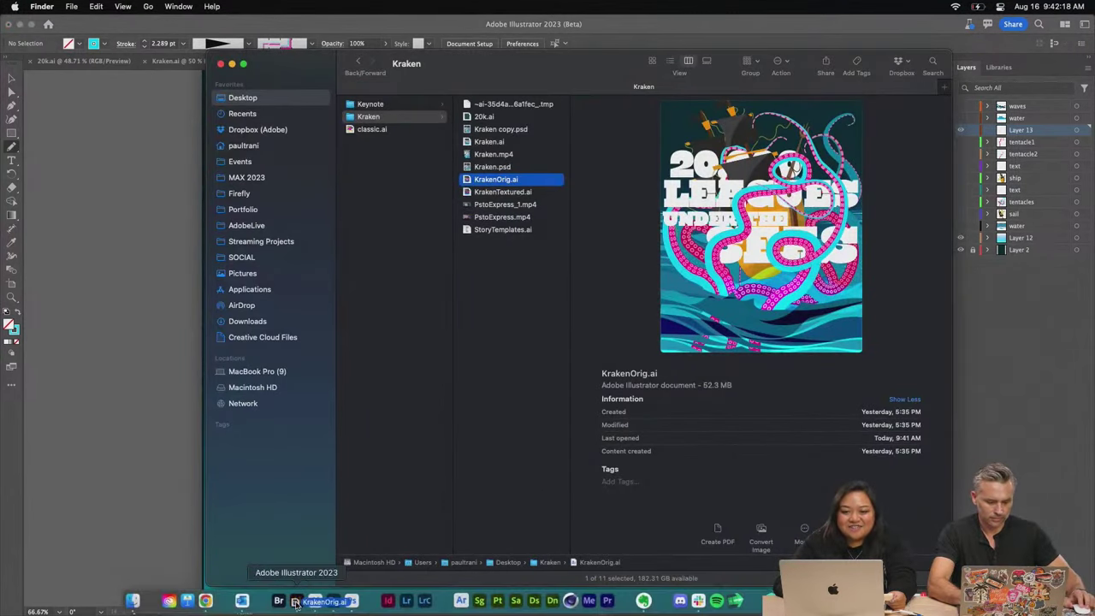
{"action": "left_click", "coordinate": [296, 601]}
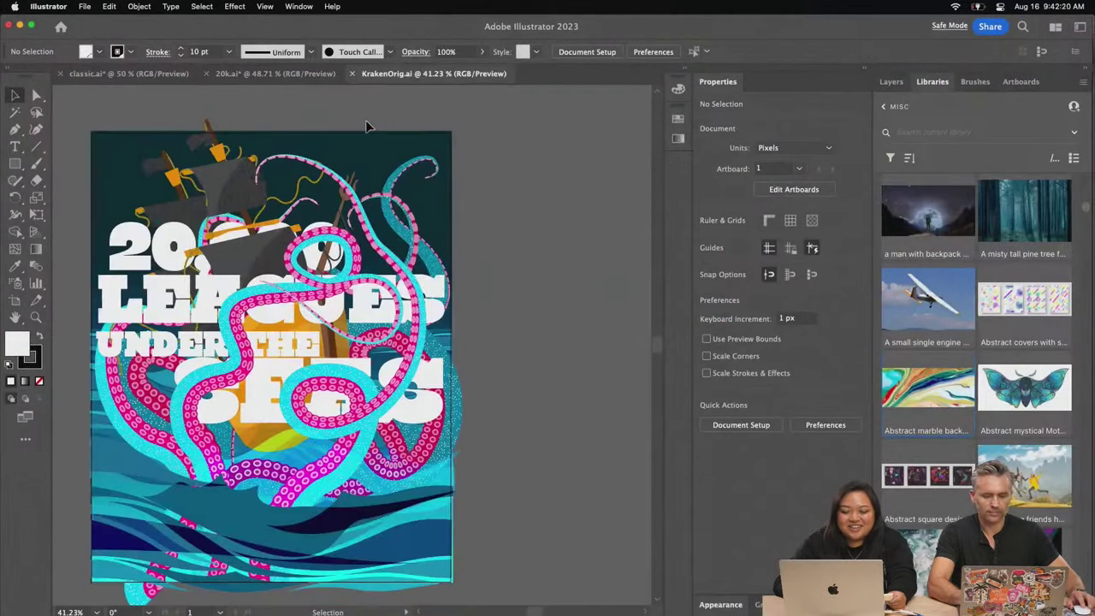
{"action": "scroll", "coordinate": [368, 120], "scroll_direction": "up", "scroll_amount": 2}
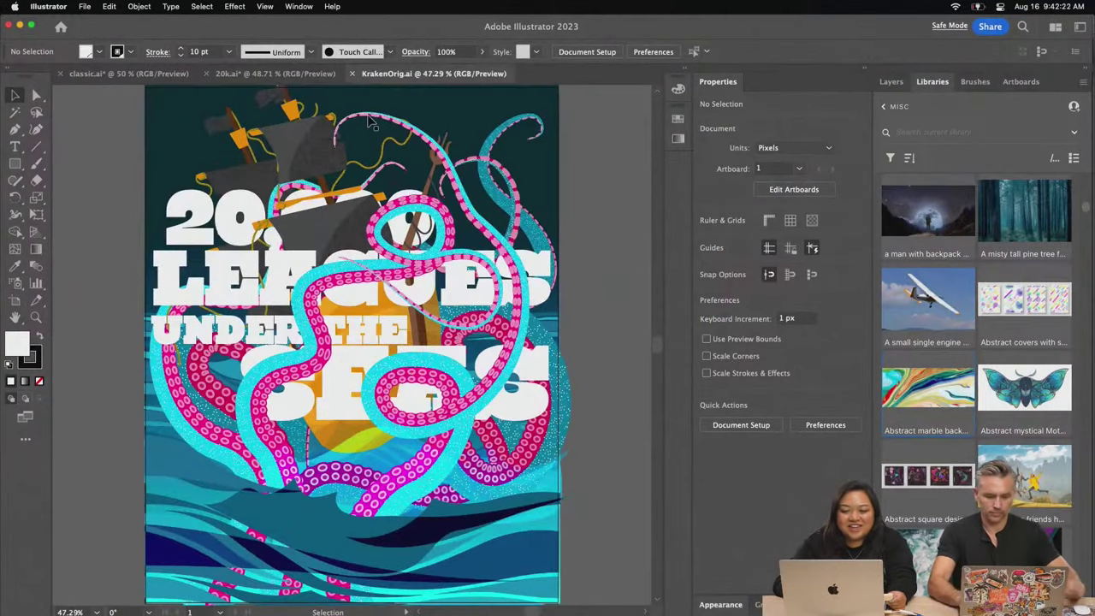
Show the document's layers, unlock the tentacles layer and select one of its tentacle paths
{"action": "left_click", "coordinate": [890, 83]}
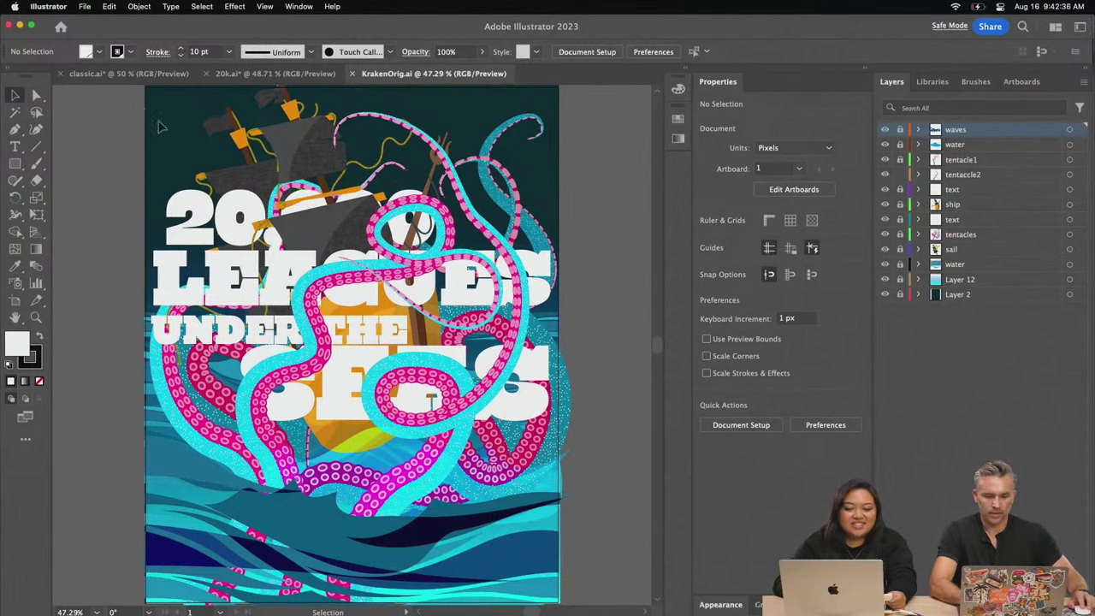
{"action": "scroll", "coordinate": [158, 126], "scroll_direction": "left", "scroll_amount": 3}
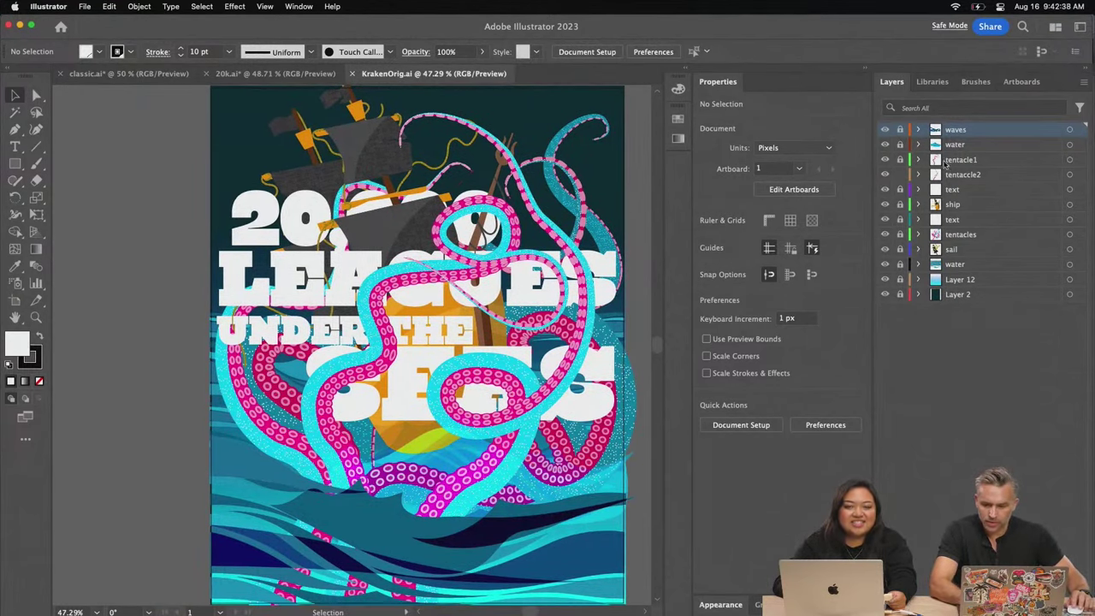
{"action": "left_click", "coordinate": [980, 235]}
{"action": "left_click", "coordinate": [899, 176]}
{"action": "left_click", "coordinate": [349, 383]}
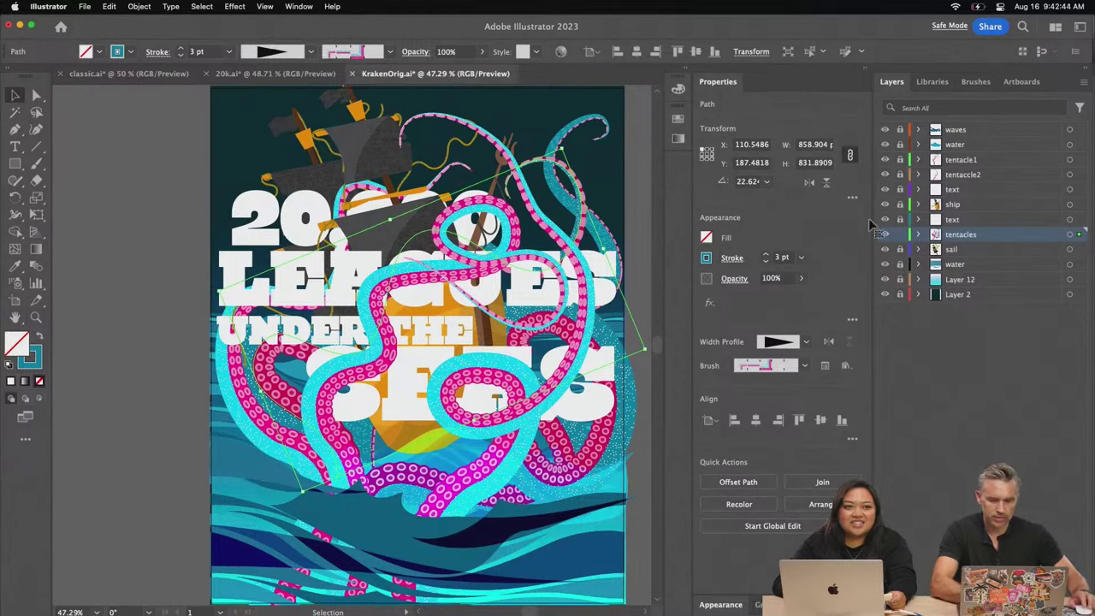
Hide all the artwork layers above Layer 12 and add a new layer above tentacles
{"action": "left_click", "coordinate": [884, 264]}
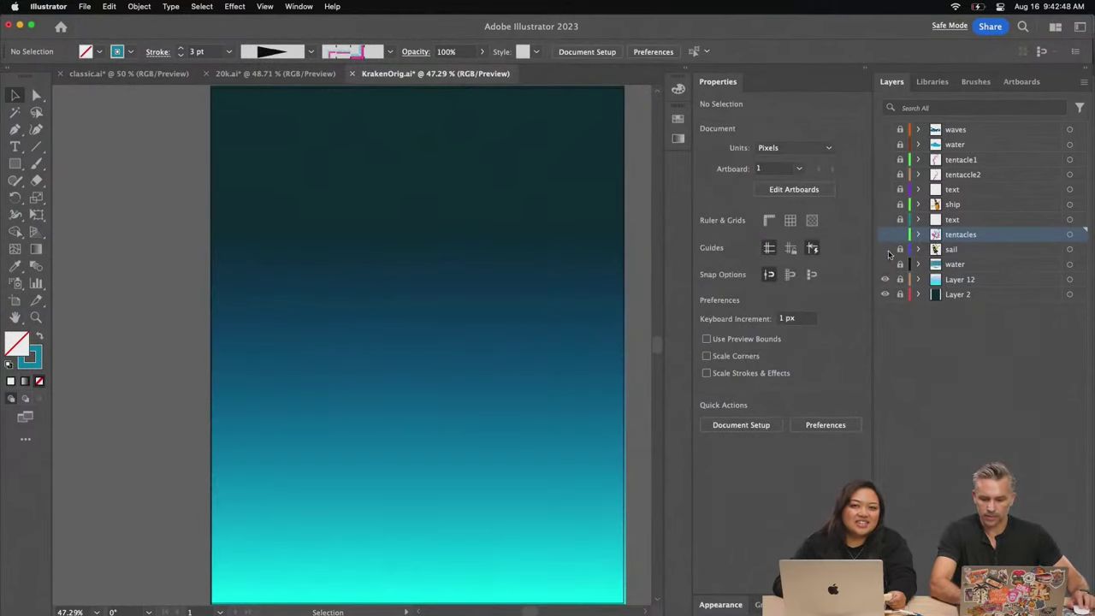
{"action": "key", "text": "super+l"}
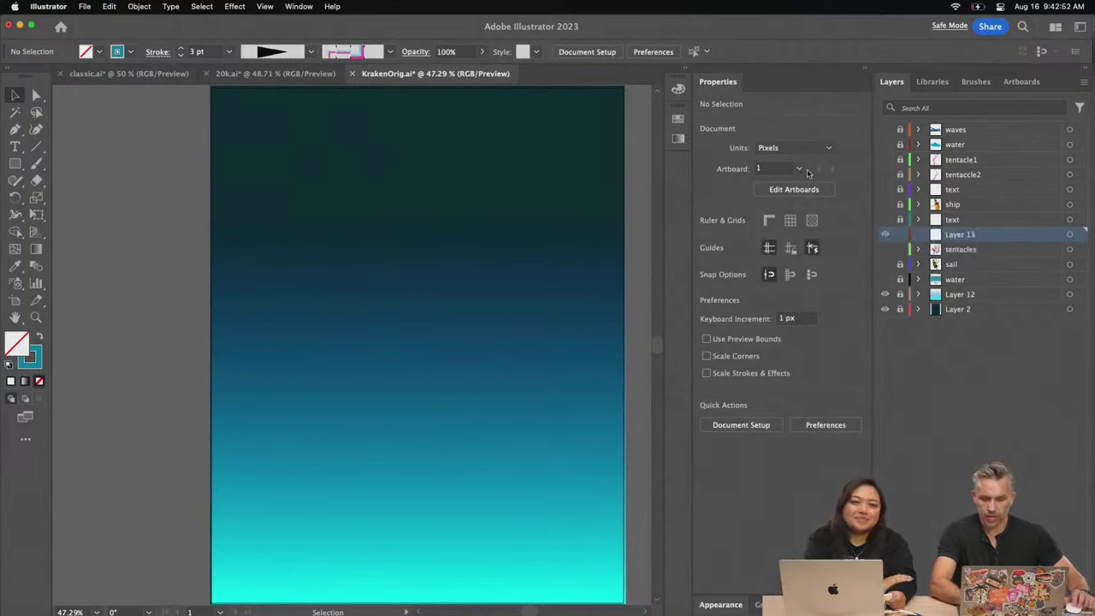
Place the tile artwork of a tentacle pattern brush on the artboard and deselect it
{"action": "left_click", "coordinate": [976, 81]}
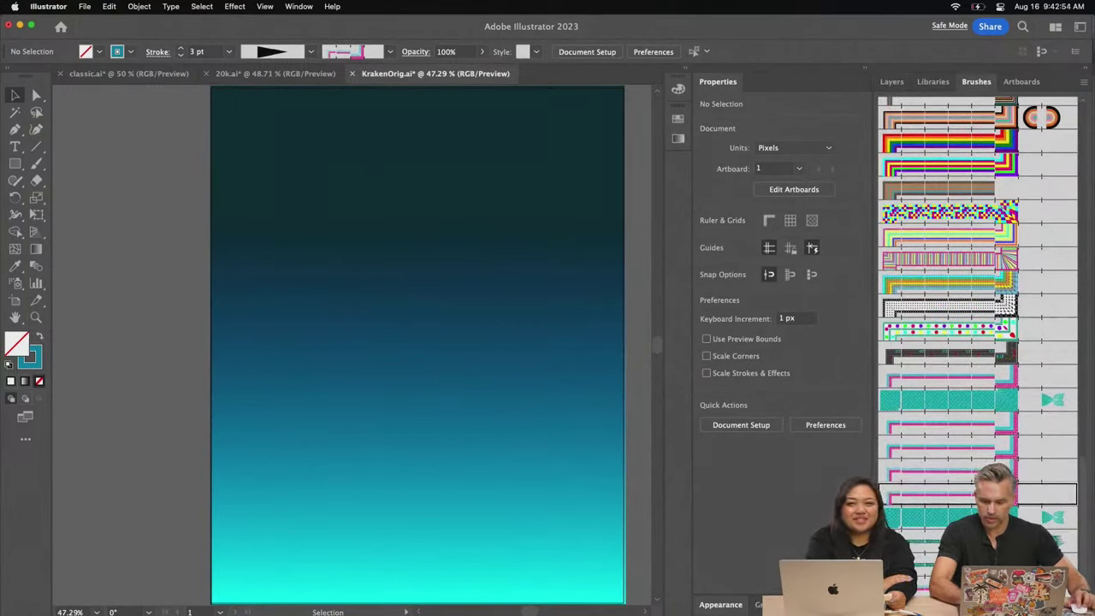
{"action": "mouse_move", "coordinate": [906, 400]}
{"action": "left_mouse_down"}
{"action": "mouse_move", "coordinate": [269, 314]}
{"action": "mouse_move", "coordinate": [296, 283]}
{"action": "mouse_move", "coordinate": [274, 286]}
{"action": "mouse_move", "coordinate": [357, 289]}
{"action": "left_mouse_up"}
{"action": "key", "text": "super+1"}
{"action": "left_click", "coordinate": [349, 385]}
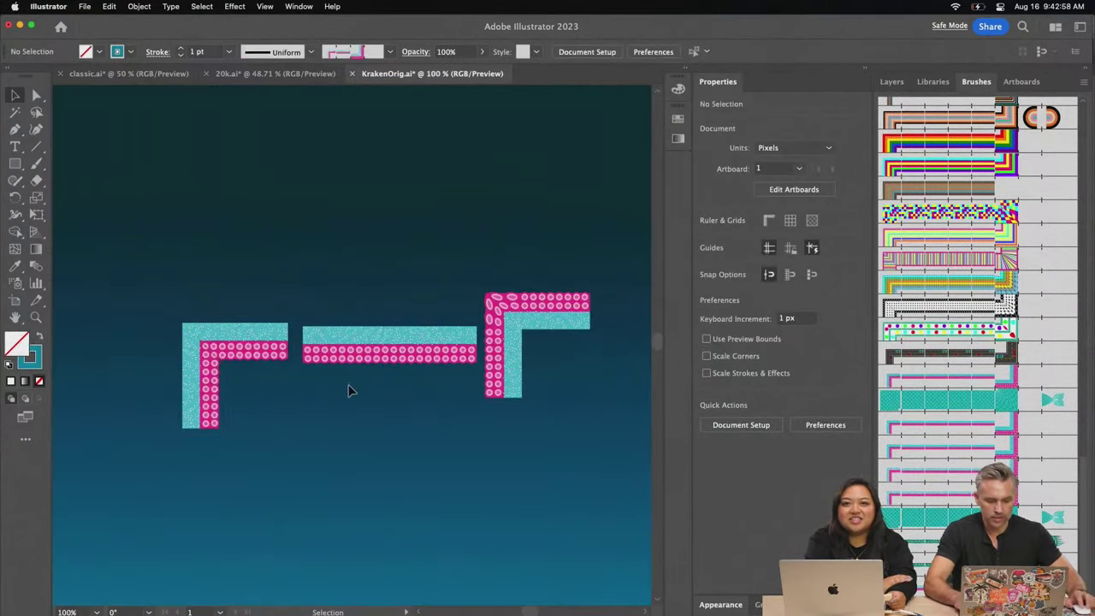
Ungroup the tentacle brush artwork and delete both corner tiles, keeping only the straight strip
{"action": "right_click", "coordinate": [358, 357]}
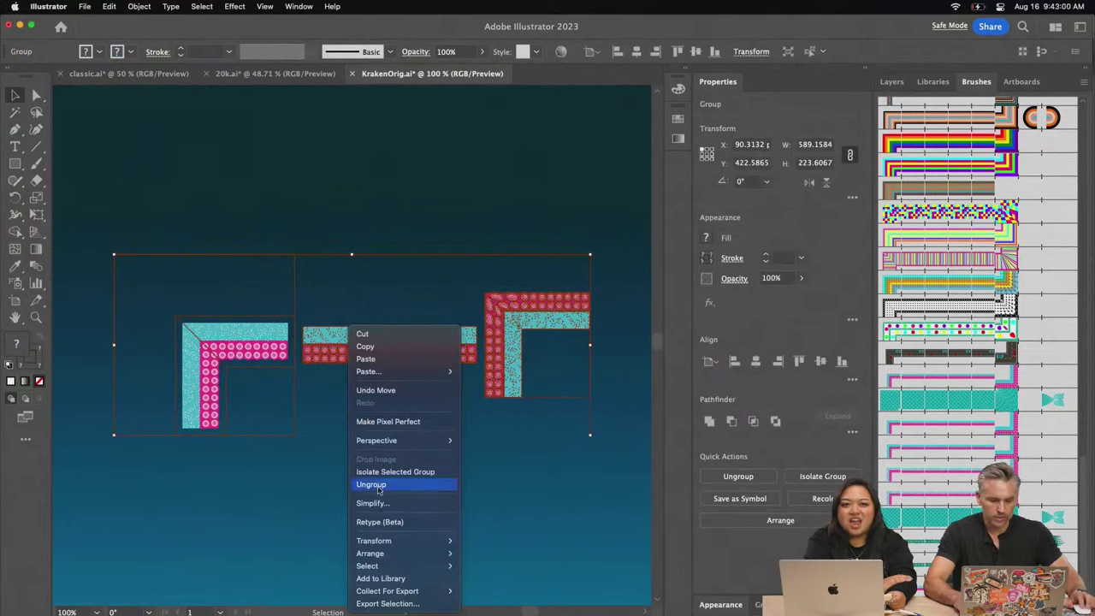
{"action": "left_click", "coordinate": [252, 495]}
{"action": "key", "text": "super+z"}
{"action": "key", "text": "super+z"}
{"action": "key", "text": "super+z"}
{"action": "key", "text": "super+z"}
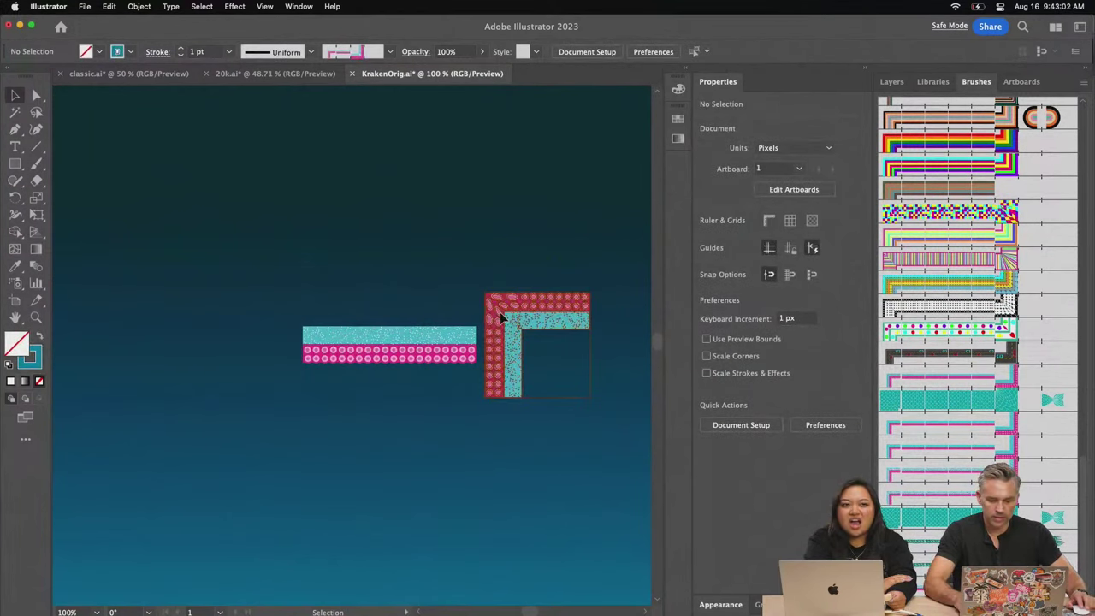
Create a pattern brush from the straight tentacle strip with an Auto-Centered inner corner tile
{"action": "mouse_move", "coordinate": [377, 335]}
{"action": "left_mouse_down"}
{"action": "mouse_move", "coordinate": [676, 390]}
{"action": "mouse_move", "coordinate": [941, 402]}
{"action": "left_mouse_up"}
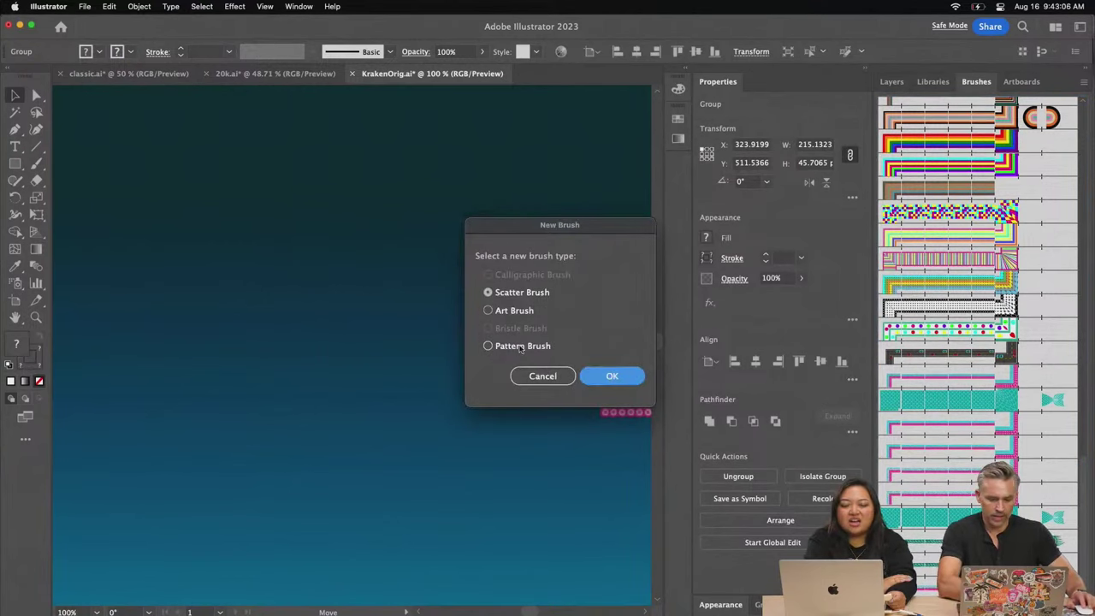
{"action": "left_click", "coordinate": [546, 346]}
{"action": "left_click", "coordinate": [607, 379]}
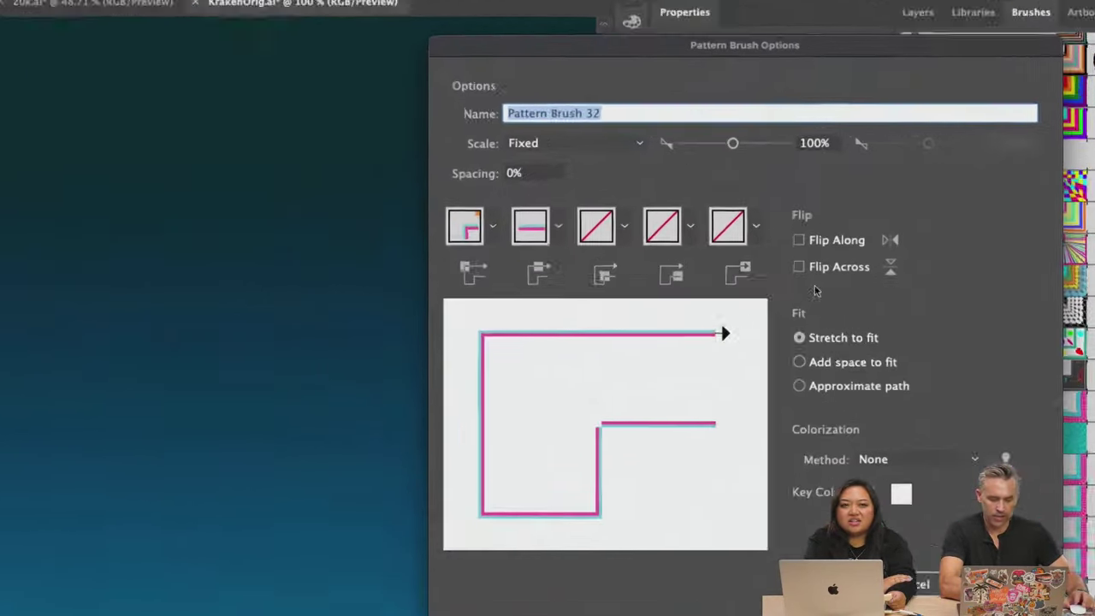
{"action": "left_click", "coordinate": [625, 226]}
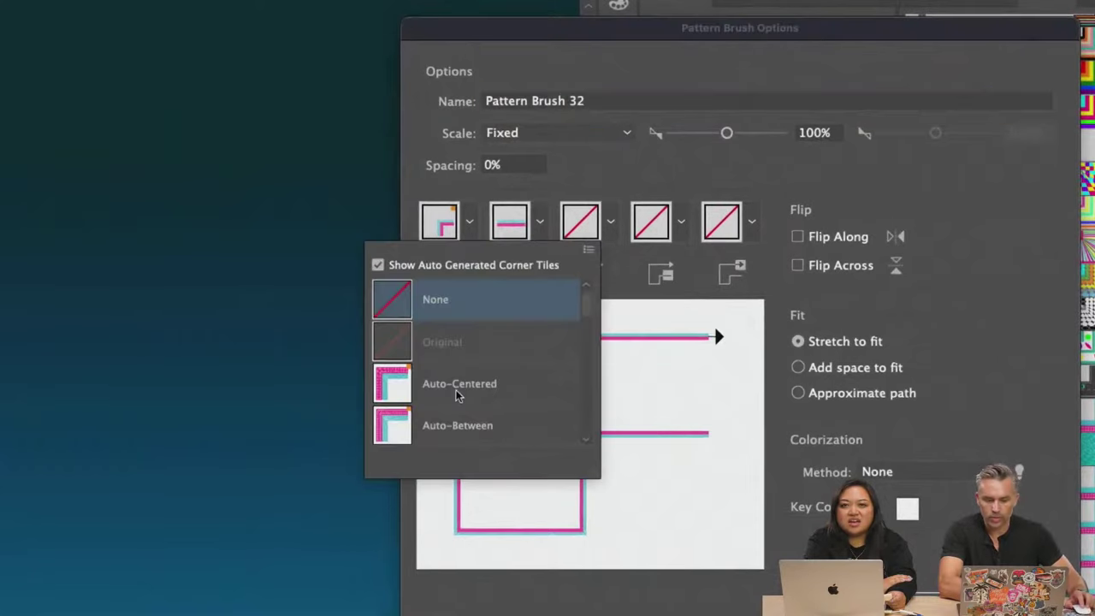
{"action": "left_click", "coordinate": [458, 389]}
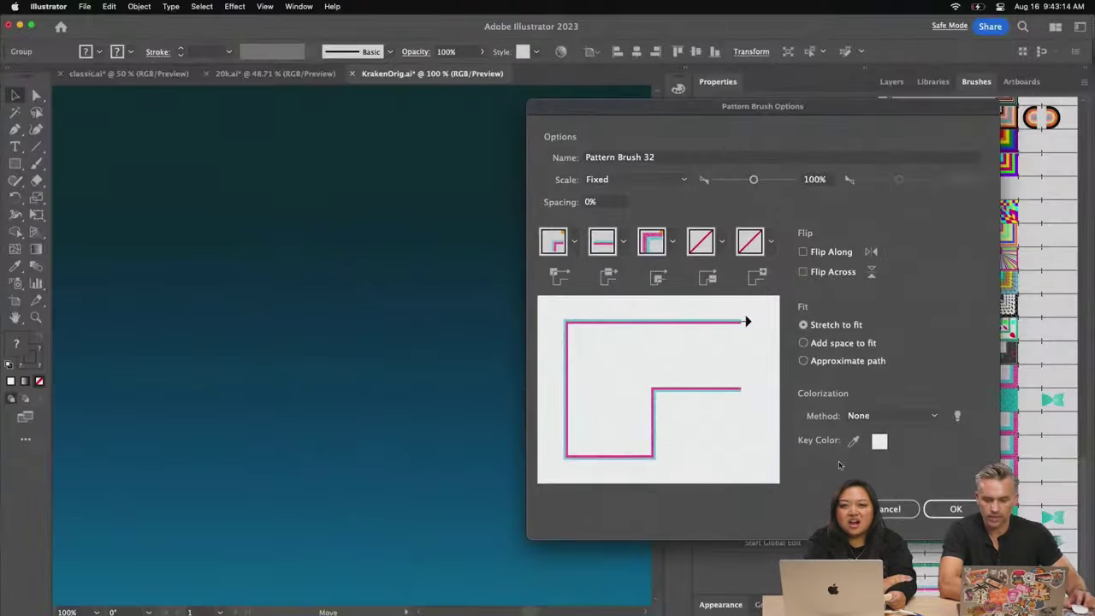
{"action": "left_click", "coordinate": [951, 504]}
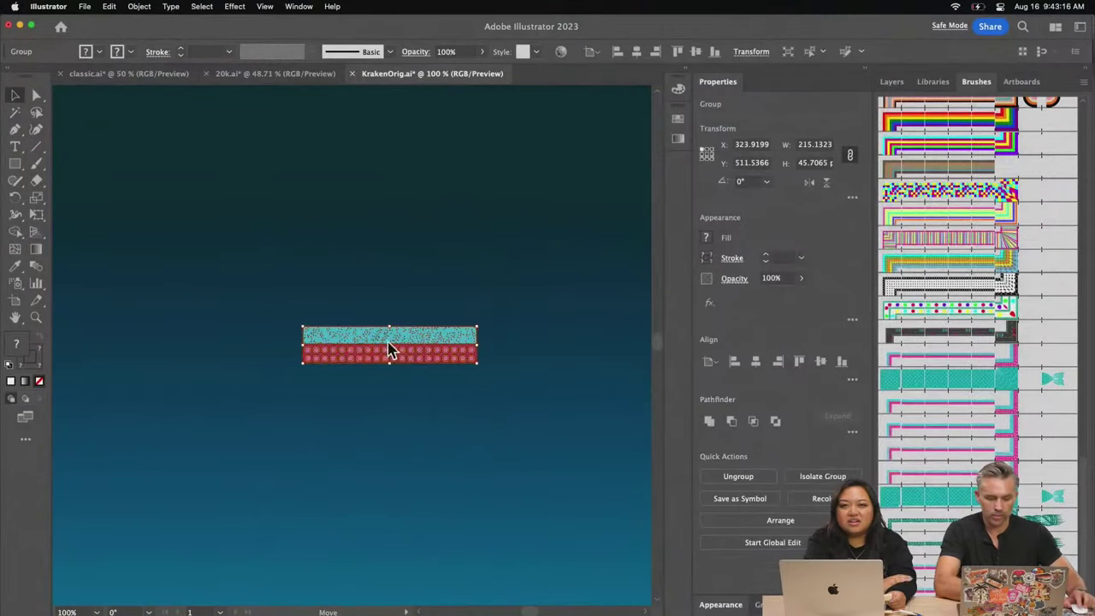
Move the strip higher on the artboard and draw a wavy Pencil path about 488 px wide with the new pattern brush
{"action": "left_click_drag", "start_coordinate": [386, 349], "coordinate": [364, 207]}
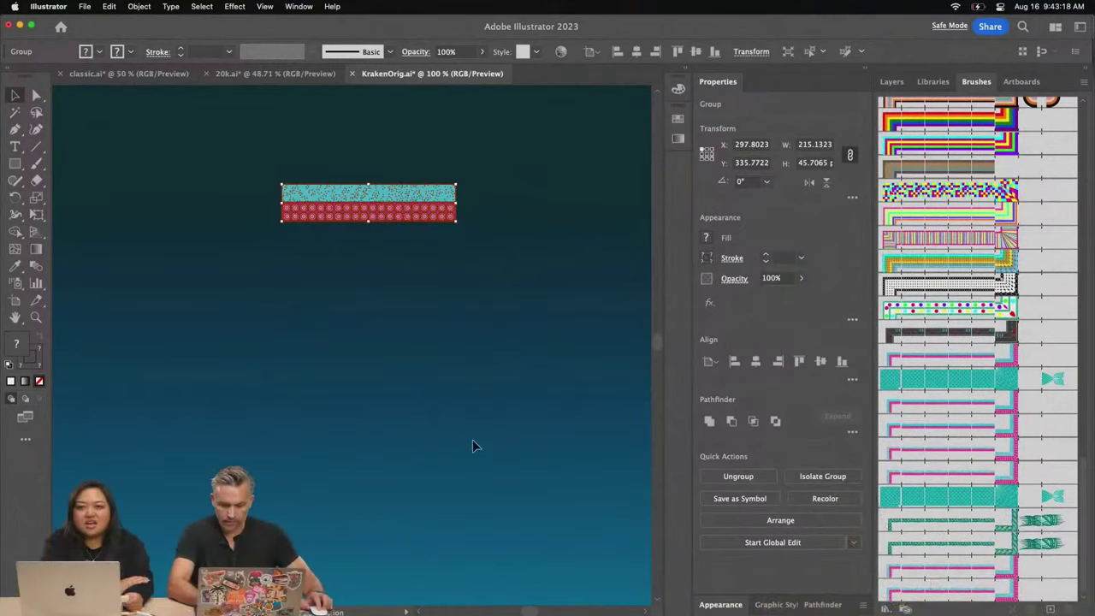
{"action": "left_click", "coordinate": [420, 416]}
{"action": "key", "text": "n"}
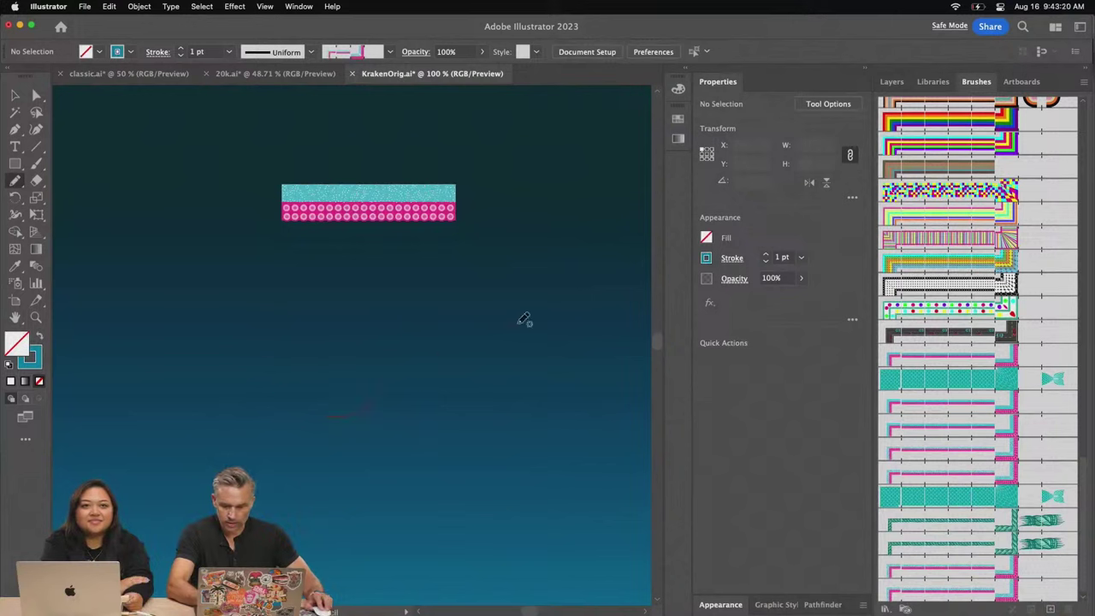
{"action": "left_click_drag", "start_coordinate": [236, 321], "coordinate": [631, 360]}
{"action": "left_click", "coordinate": [950, 595]}
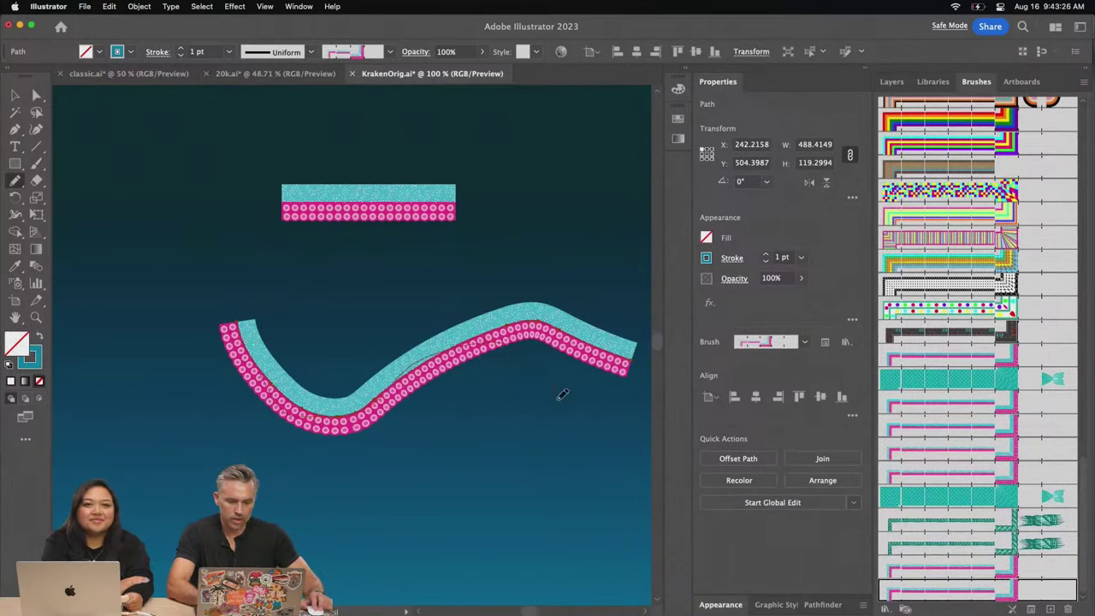
Undo the brushed path, try another wavy Pencil stroke below the strip and undo it
{"action": "key", "text": "ctrl+z"}
{"action": "left_click_drag", "start_coordinate": [231, 385], "coordinate": [556, 401]}
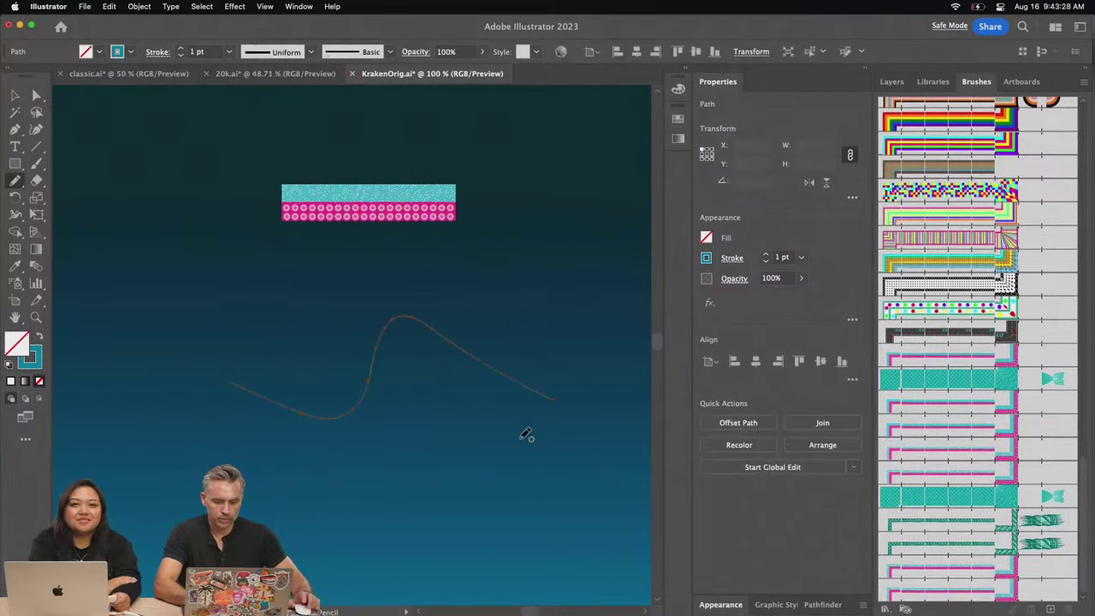
{"action": "key", "text": "ctrl+z"}
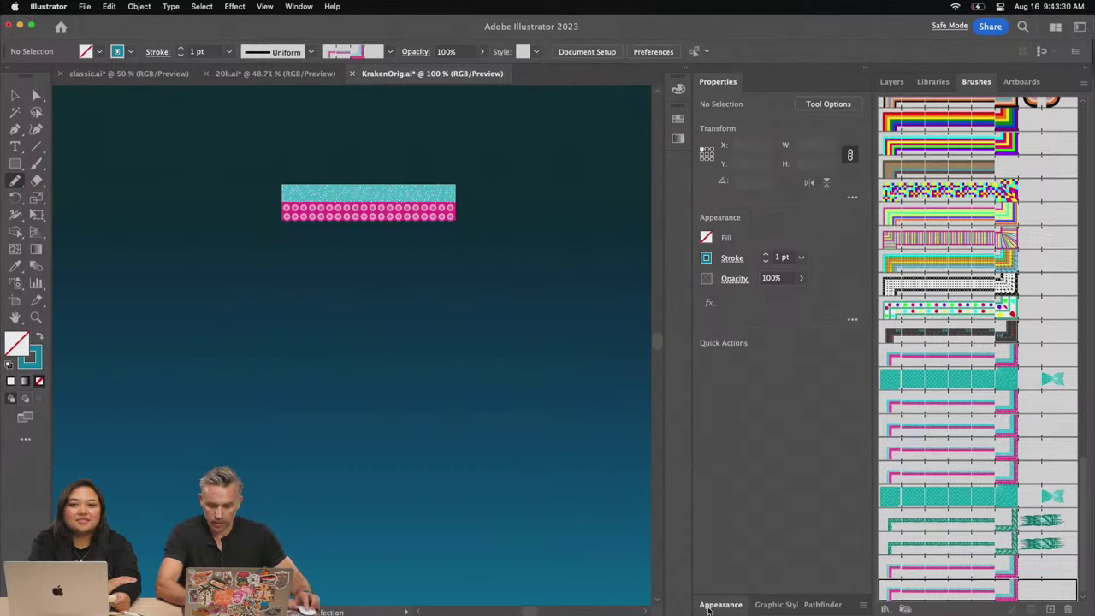
Turn off New Art Has Basic Appearance so that new artwork inherits the current stroke appearance
{"action": "left_click", "coordinate": [721, 605]}
{"action": "left_click", "coordinate": [862, 424]}
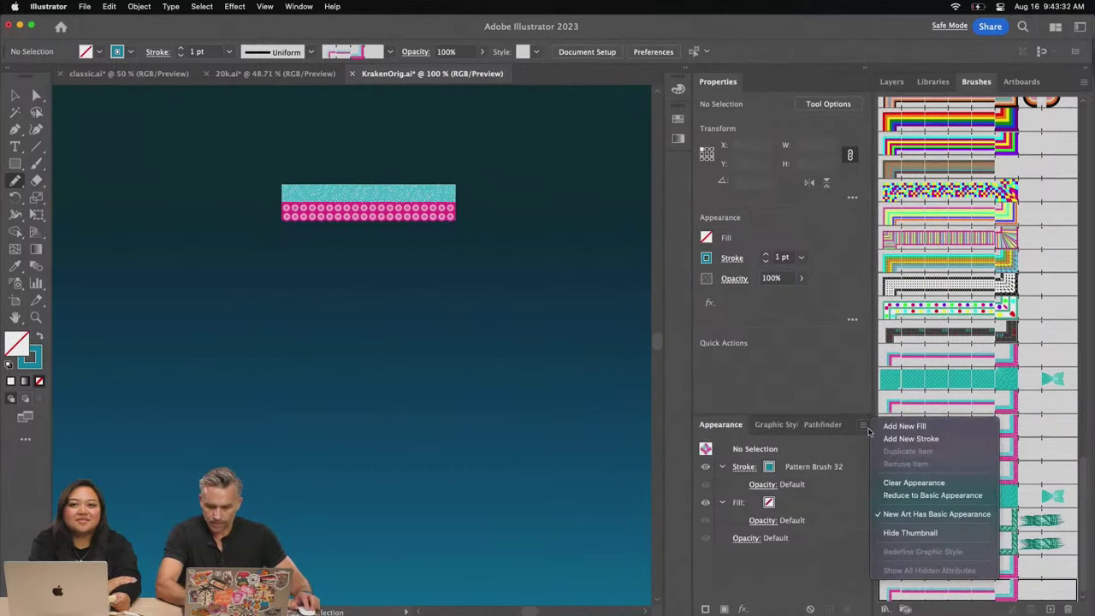
{"action": "left_click", "coordinate": [946, 514]}
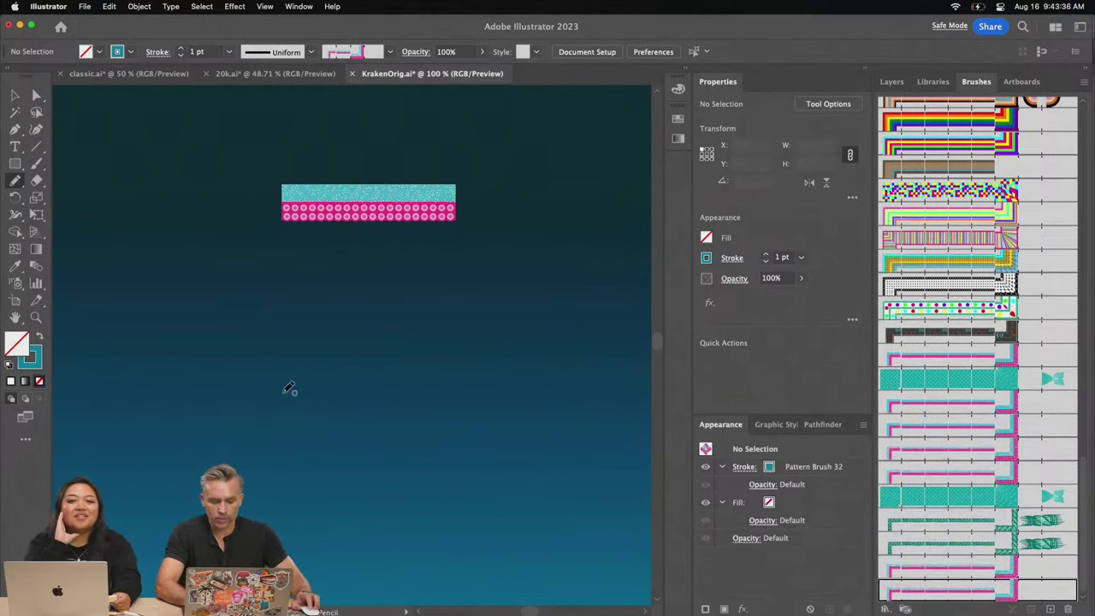
Draw a wavy Pencil path about 481 px wide below the strip and taper it with Width Profile 4
{"action": "mouse_move", "coordinate": [238, 349]}
{"action": "left_mouse_down"}
{"action": "mouse_move", "coordinate": [359, 430]}
{"action": "mouse_move", "coordinate": [544, 427]}
{"action": "left_mouse_up"}
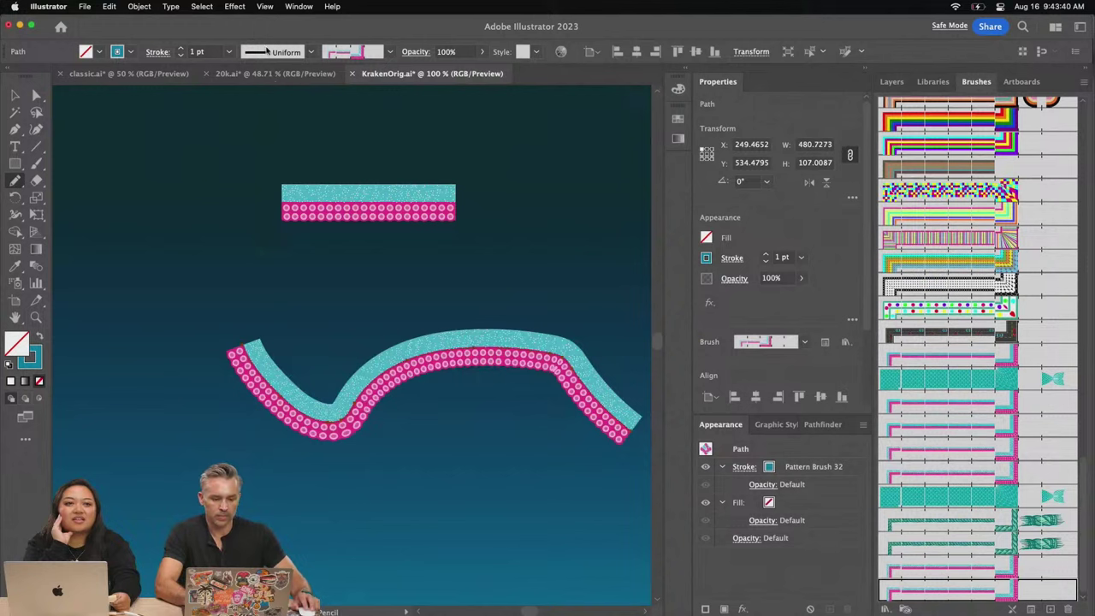
{"action": "left_click", "coordinate": [313, 52]}
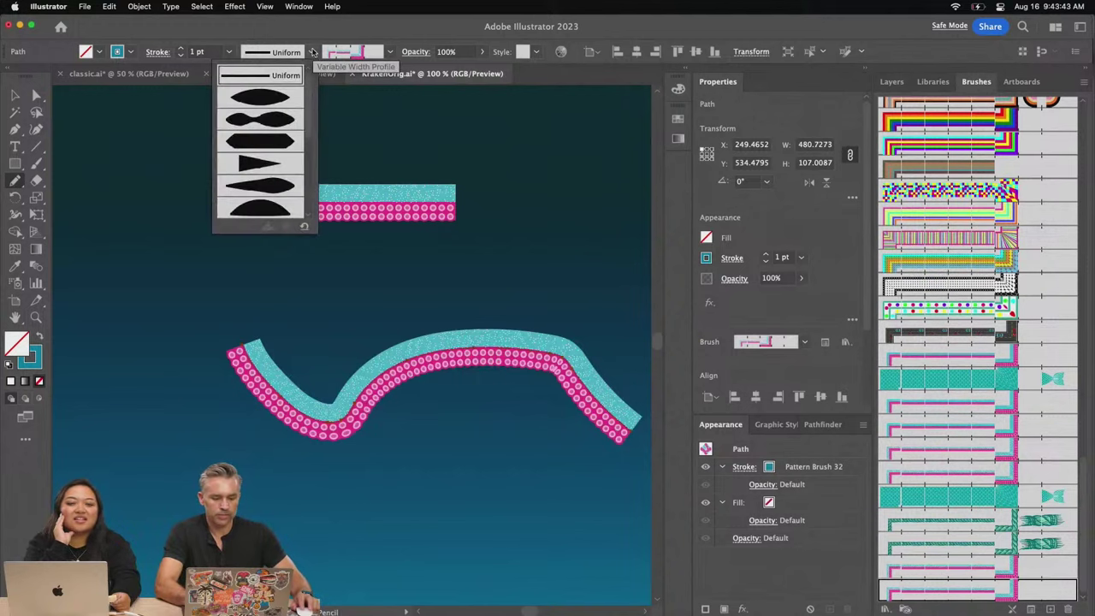
{"action": "left_click", "coordinate": [251, 166]}
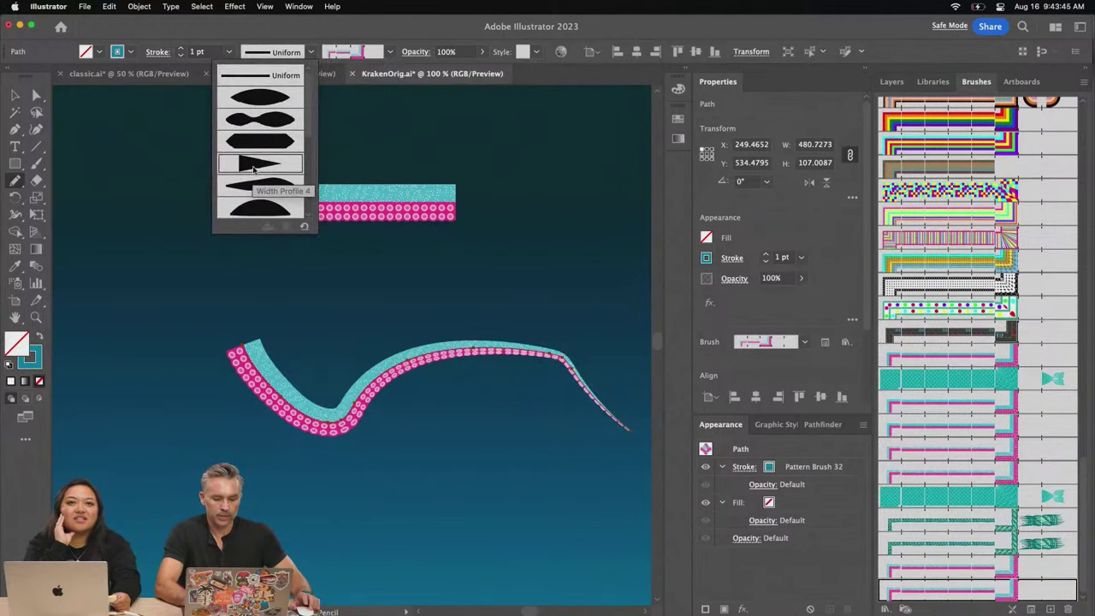
{"action": "left_click", "coordinate": [313, 52]}
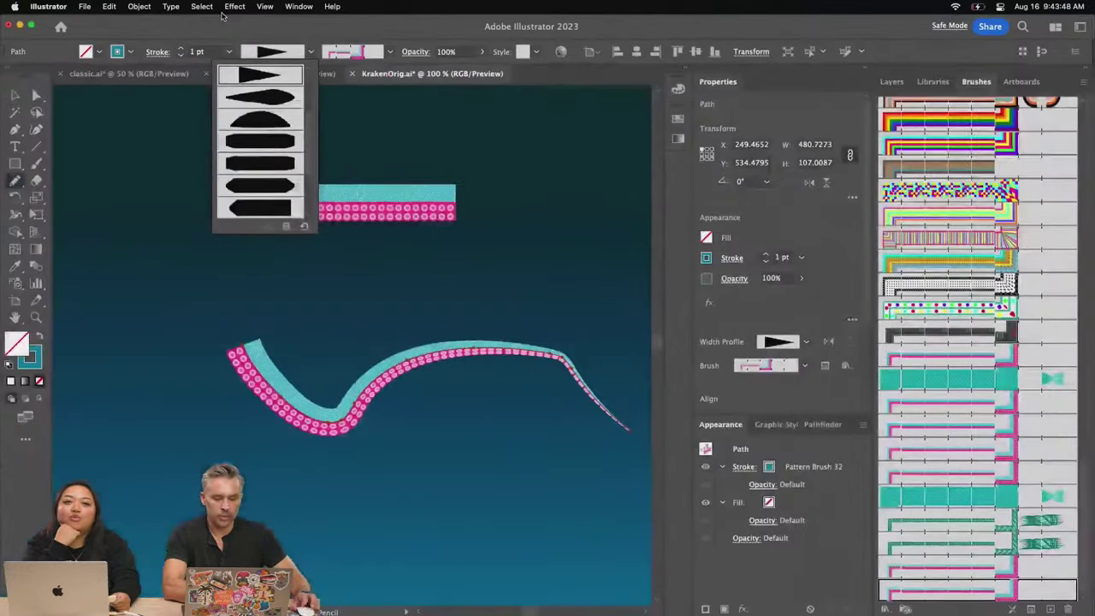
{"action": "key", "text": "Escape"}
Delete the tapered path and confirm the Pencil tool options
{"action": "key", "text": "Delete"}
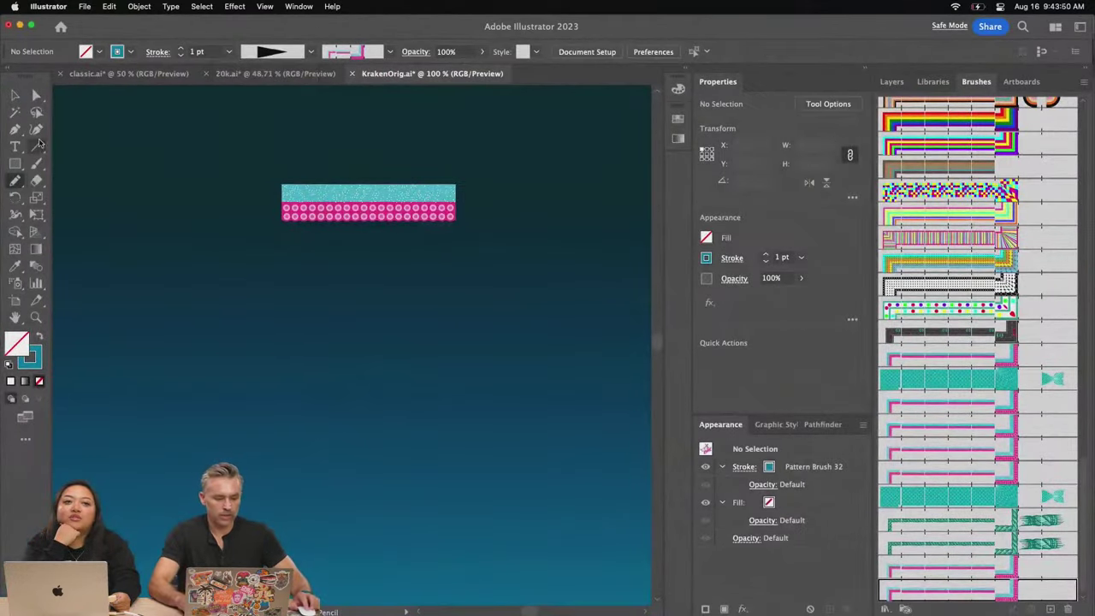
{"action": "double_click", "coordinate": [14, 182]}
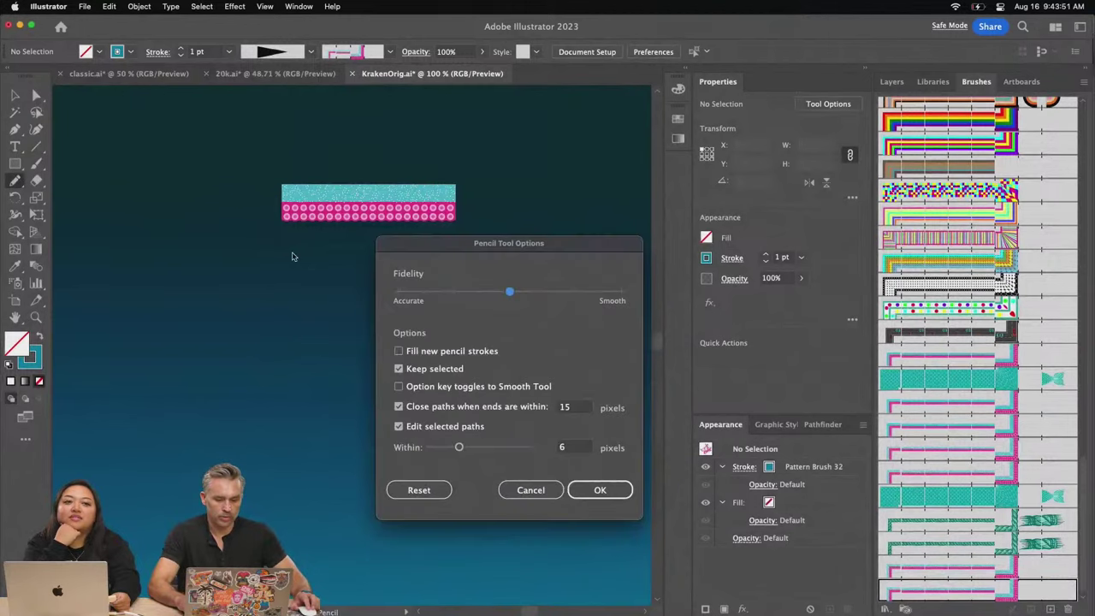
{"action": "left_click", "coordinate": [599, 489]}
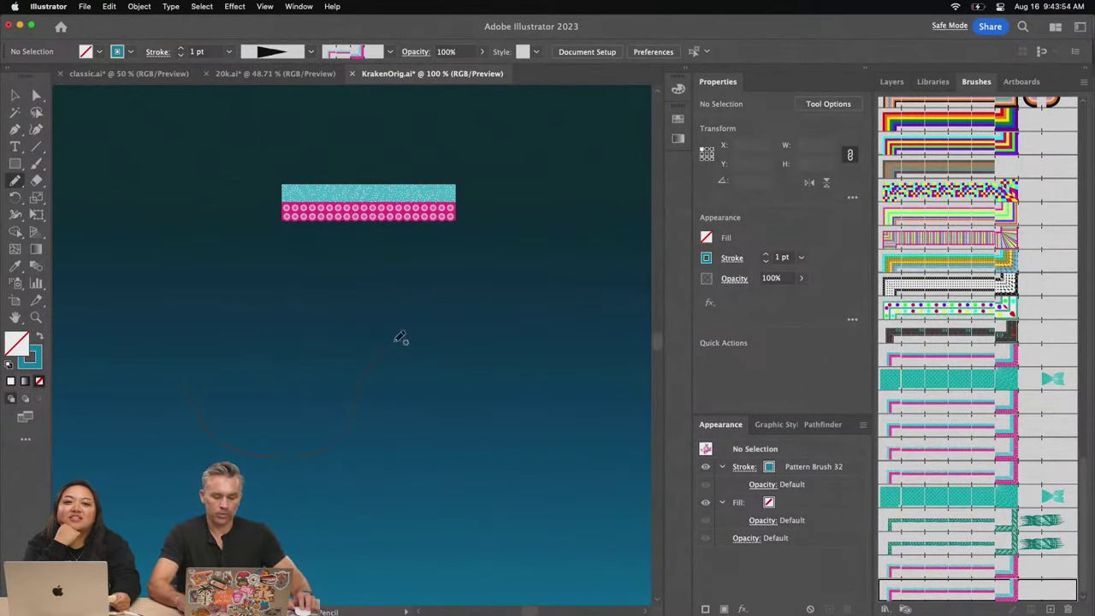
Try two curved Pencil strokes with the tapered tentacle brush below the strip and undo each one
{"action": "left_click_drag", "start_coordinate": [400, 338], "coordinate": [586, 395]}
{"action": "key", "text": "ctrl+z"}
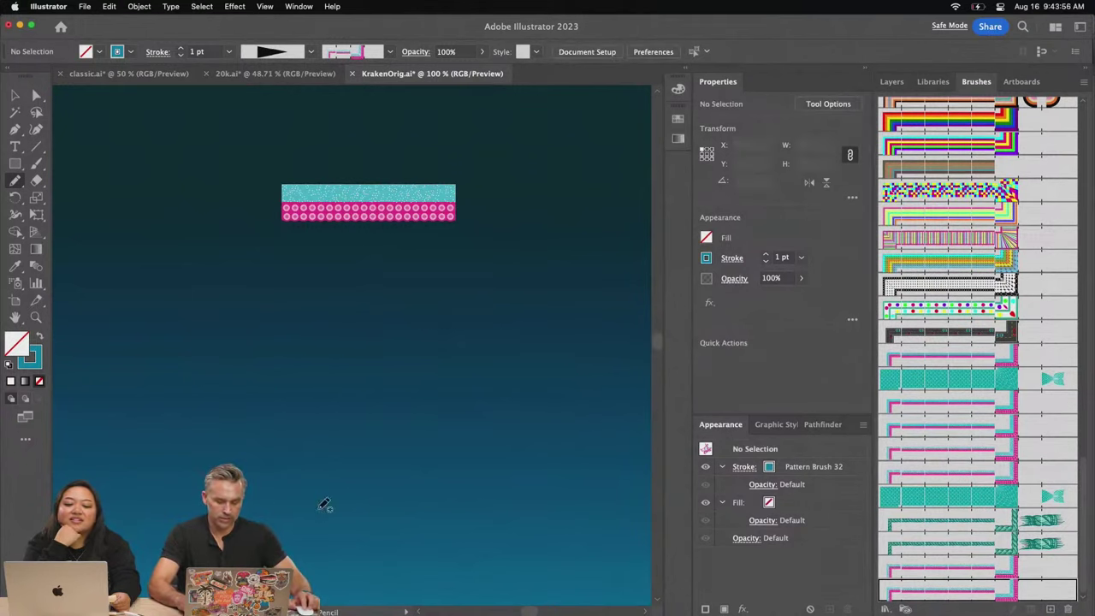
{"action": "left_click_drag", "start_coordinate": [467, 279], "coordinate": [198, 400]}
{"action": "key", "text": "ctrl+z"}
Draw seven overlapping, curving Pencil strokes around the strip with the tapered tentacle brush to form a tangle of tentacles
{"action": "left_click_drag", "start_coordinate": [454, 249], "coordinate": [249, 503]}
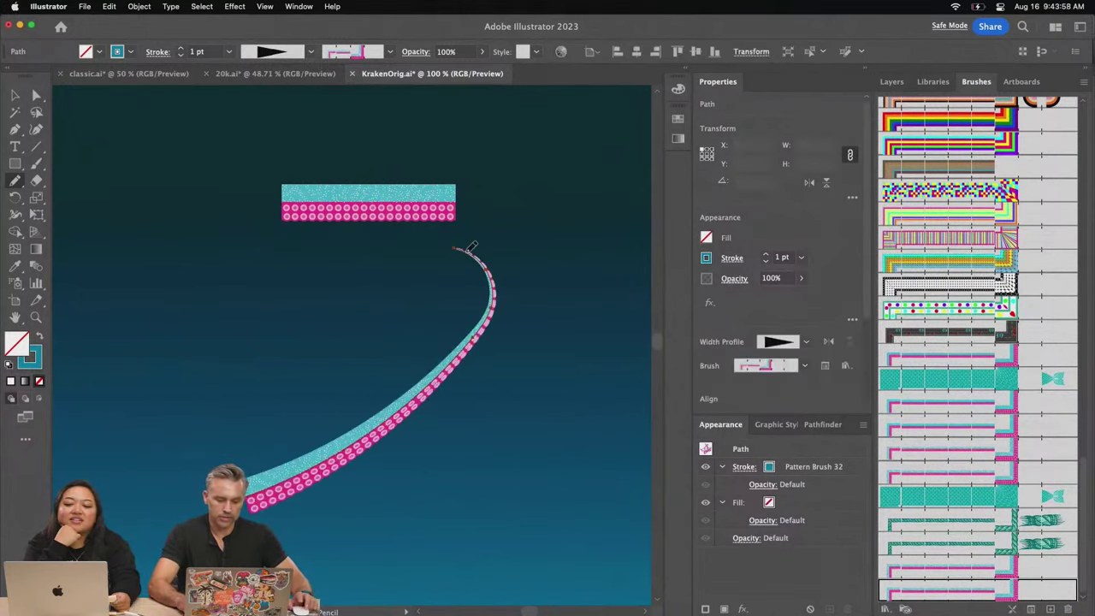
{"action": "left_click_drag", "start_coordinate": [475, 528], "coordinate": [229, 283]}
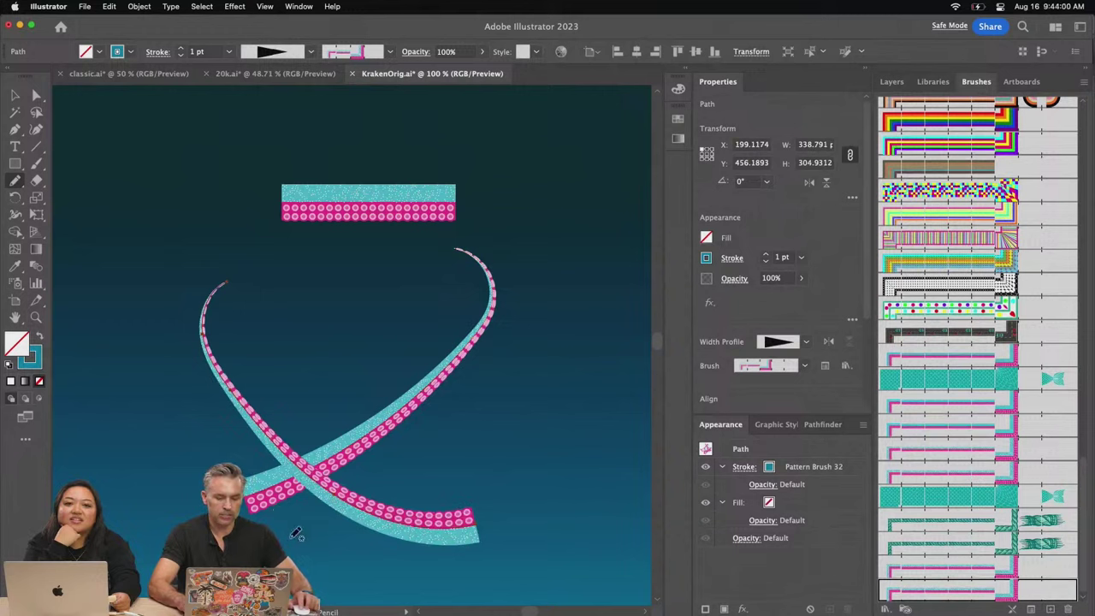
{"action": "left_click_drag", "start_coordinate": [514, 385], "coordinate": [409, 294]}
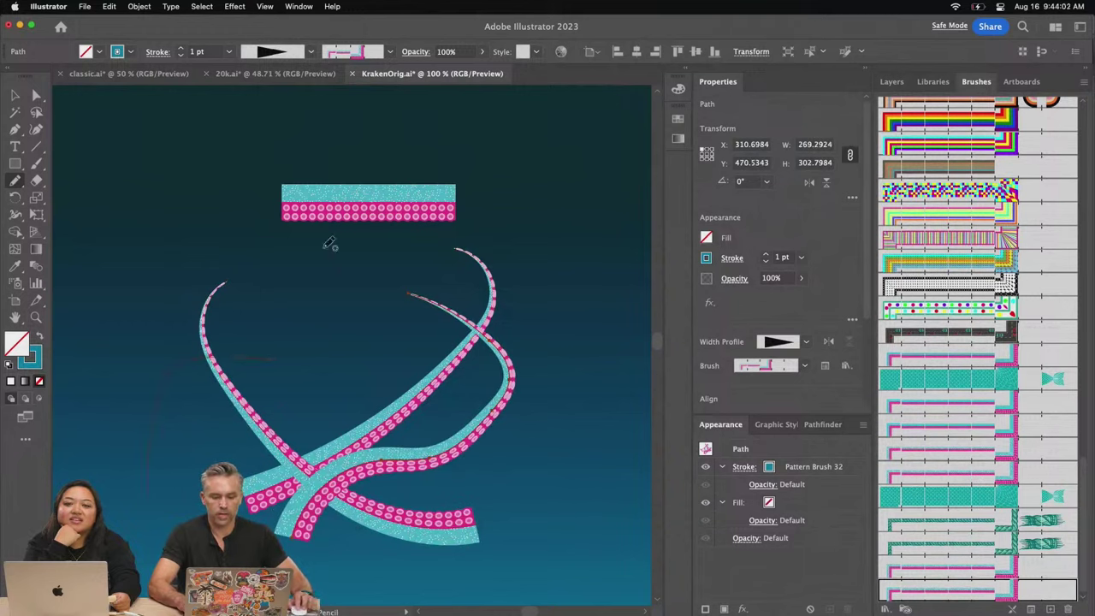
{"action": "left_click_drag", "start_coordinate": [152, 513], "coordinate": [135, 178]}
{"action": "mouse_move", "coordinate": [205, 436]}
{"action": "left_mouse_down"}
{"action": "mouse_move", "coordinate": [373, 349]}
{"action": "mouse_move", "coordinate": [364, 195]}
{"action": "left_mouse_up"}
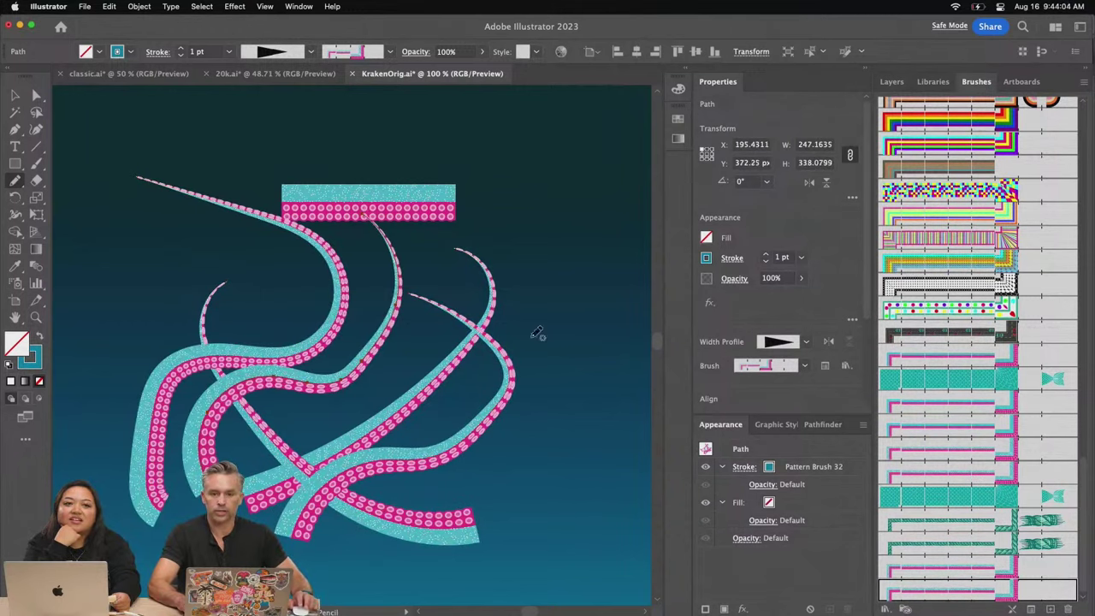
{"action": "left_click_drag", "start_coordinate": [526, 313], "coordinate": [461, 152]}
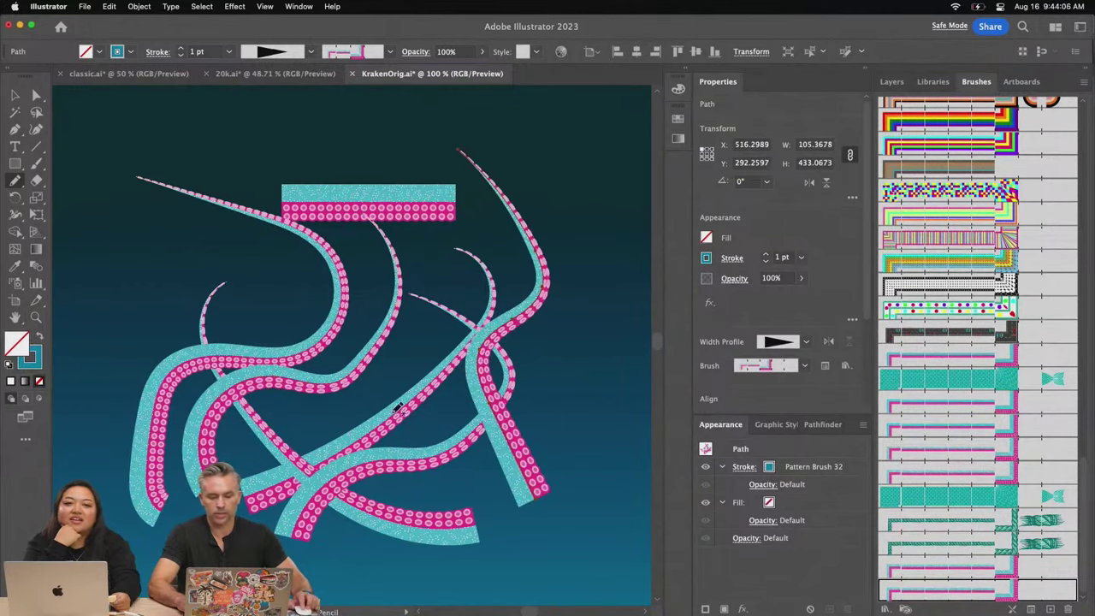
{"action": "left_click_drag", "start_coordinate": [349, 395], "coordinate": [564, 165]}
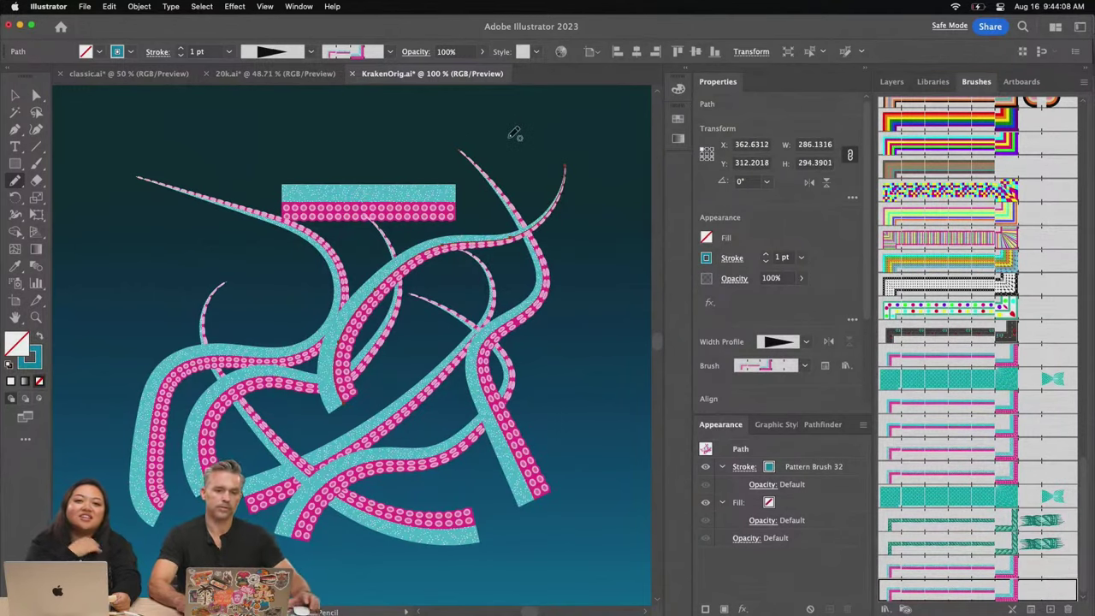
Delete Layer 13 with its artwork, and show and delete the tentacles layer
{"action": "left_click", "coordinate": [890, 82]}
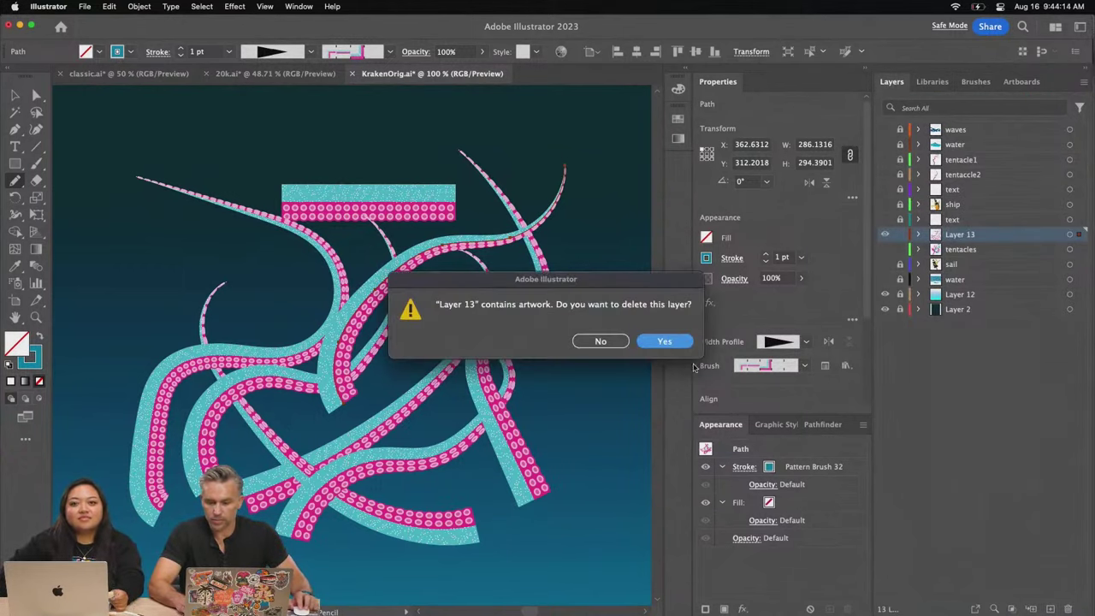
{"action": "key", "text": "Return"}
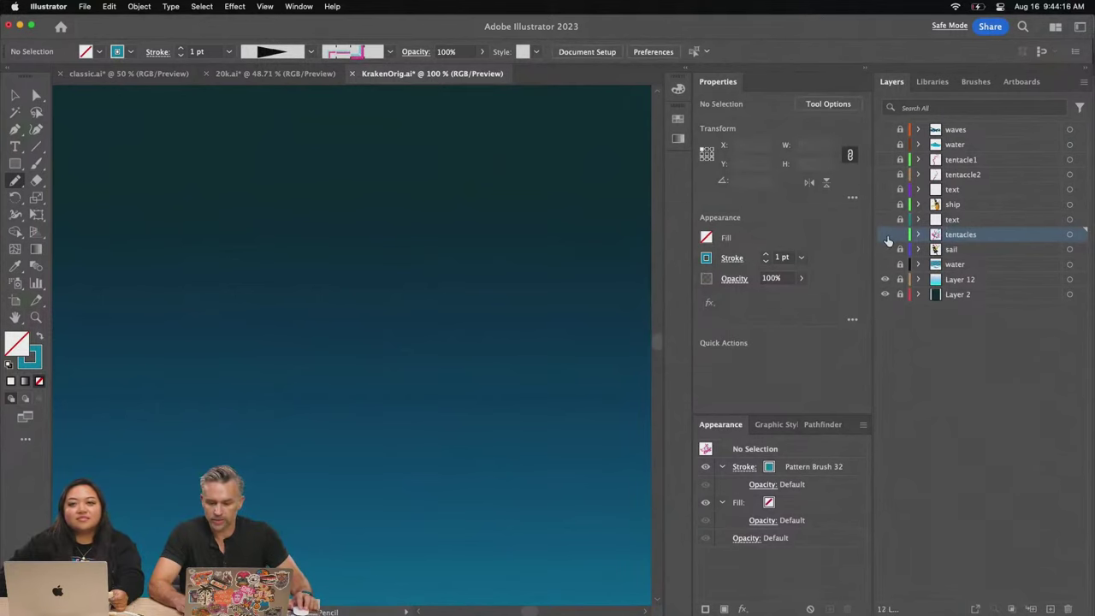
{"action": "left_click", "coordinate": [884, 237]}
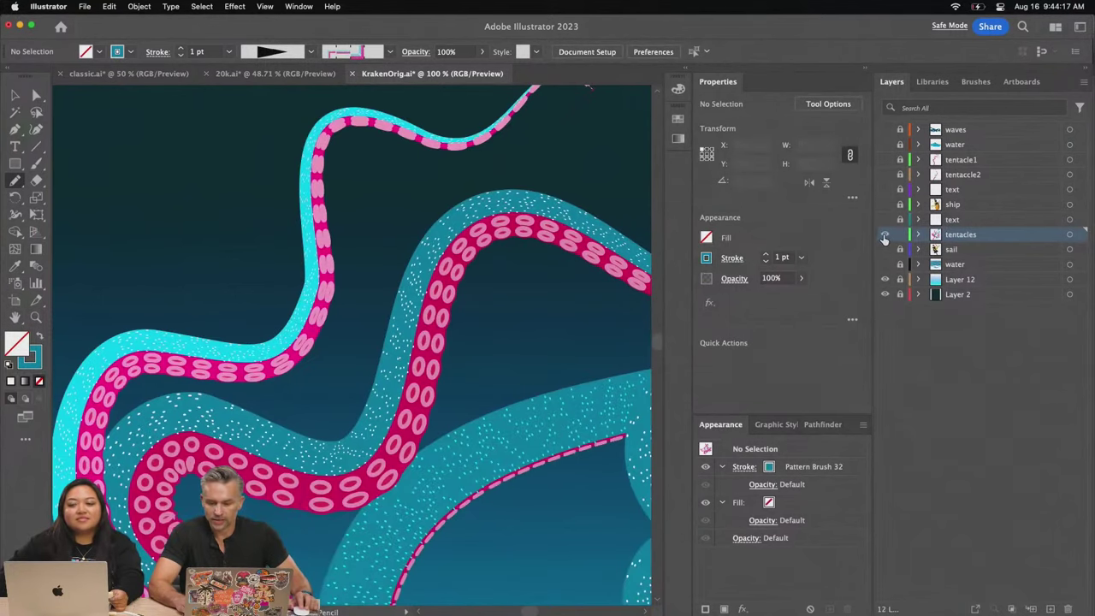
{"action": "left_click", "coordinate": [1065, 609]}
{"action": "left_click", "coordinate": [667, 341]}
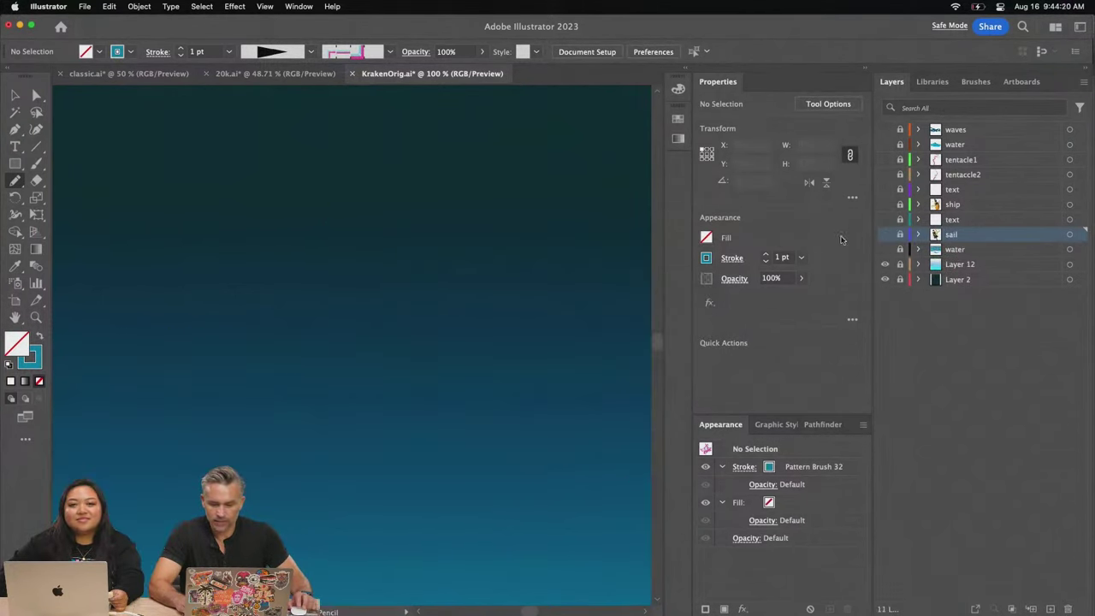
Show all hidden layers from the lower water layer up to waves and fit the artboard in the window
{"action": "left_click_drag", "start_coordinate": [886, 255], "coordinate": [885, 137]}
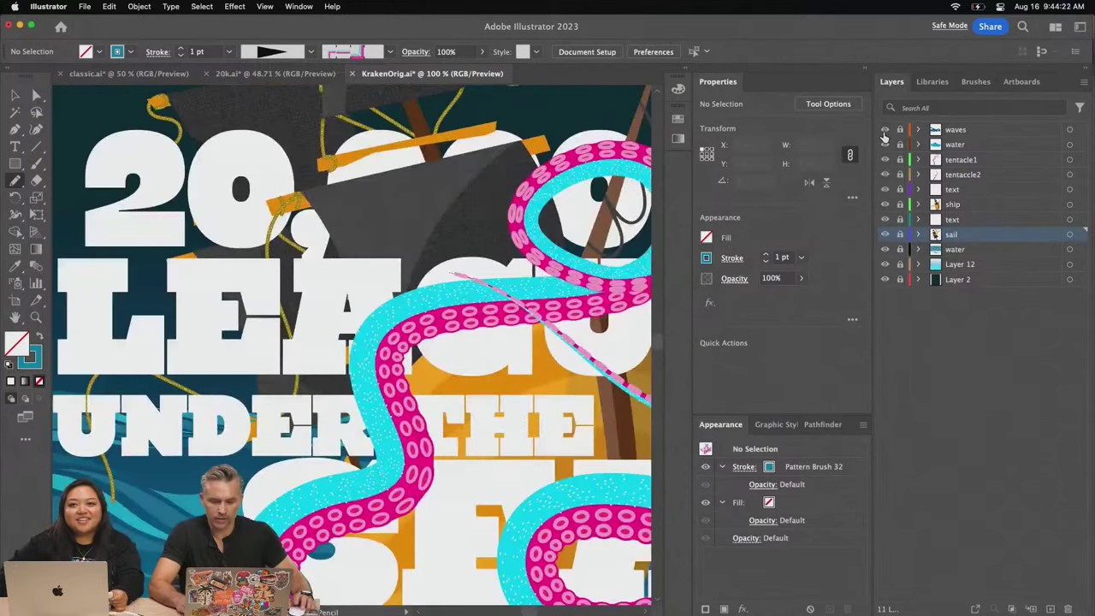
{"action": "key", "text": "super+0"}
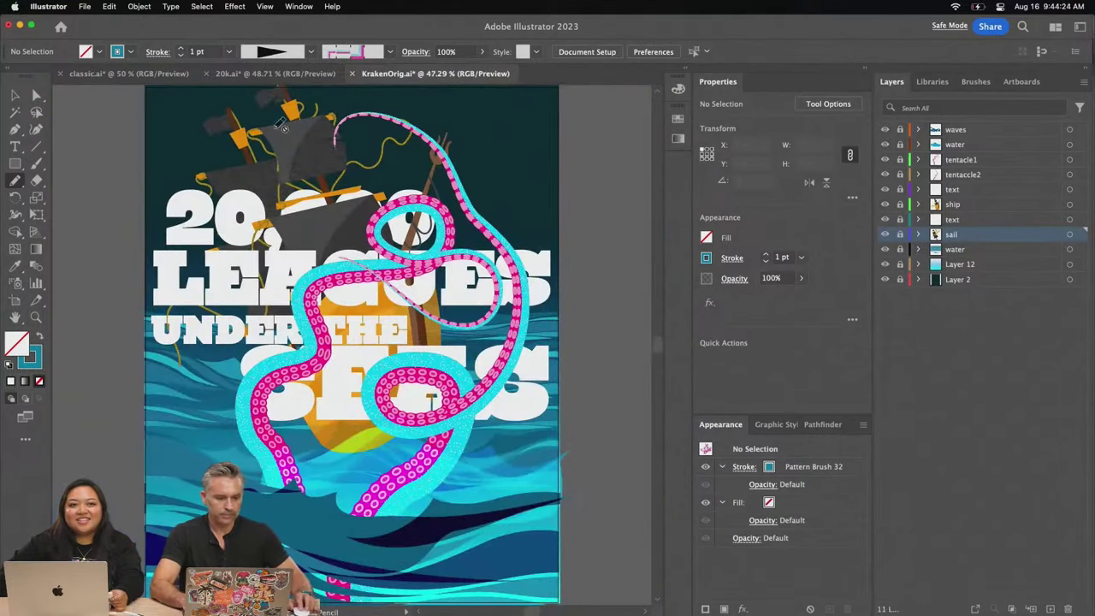
{"action": "key", "text": "v"}
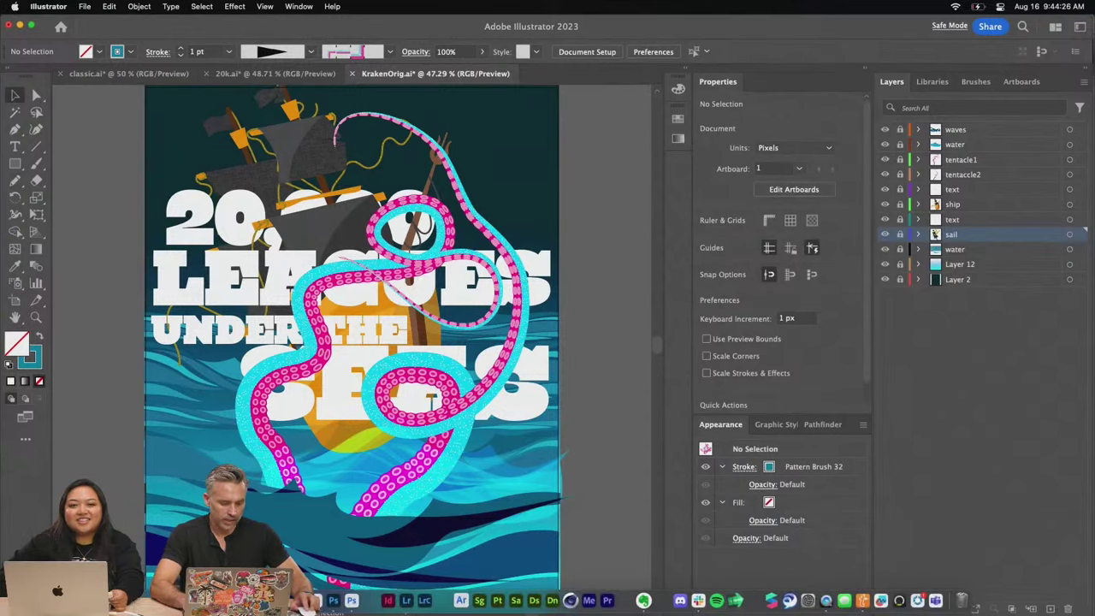
Switch to Finder and open Kraken.ai from the Kraken folder in Illustrator (Beta)
{"action": "key", "text": "super+Tab"}
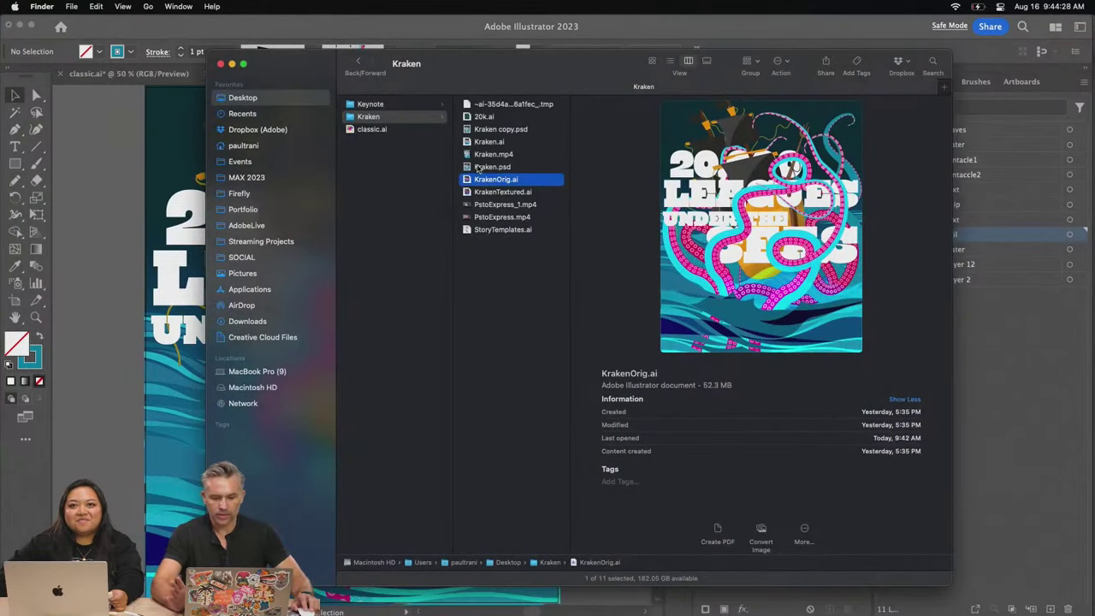
{"action": "key", "text": "Up"}
{"action": "left_click", "coordinate": [467, 142]}
{"action": "double_click", "coordinate": [467, 142]}
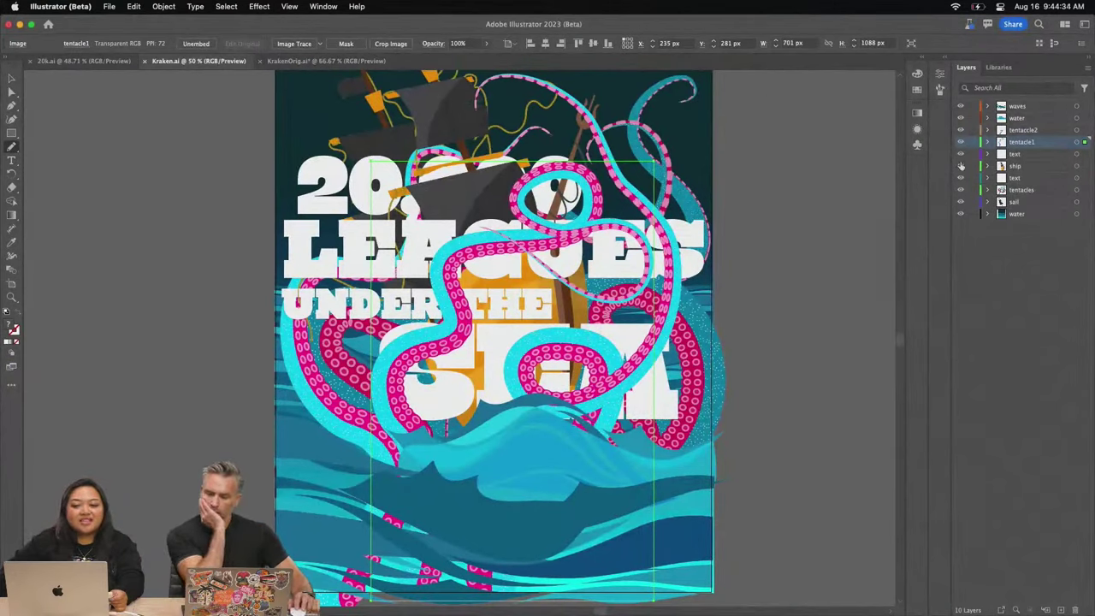
Examine how the artwork is layered by highlighting the lower text, waves, water, tentaccle2 and tentacle1 layers
{"action": "left_click", "coordinate": [1014, 177]}
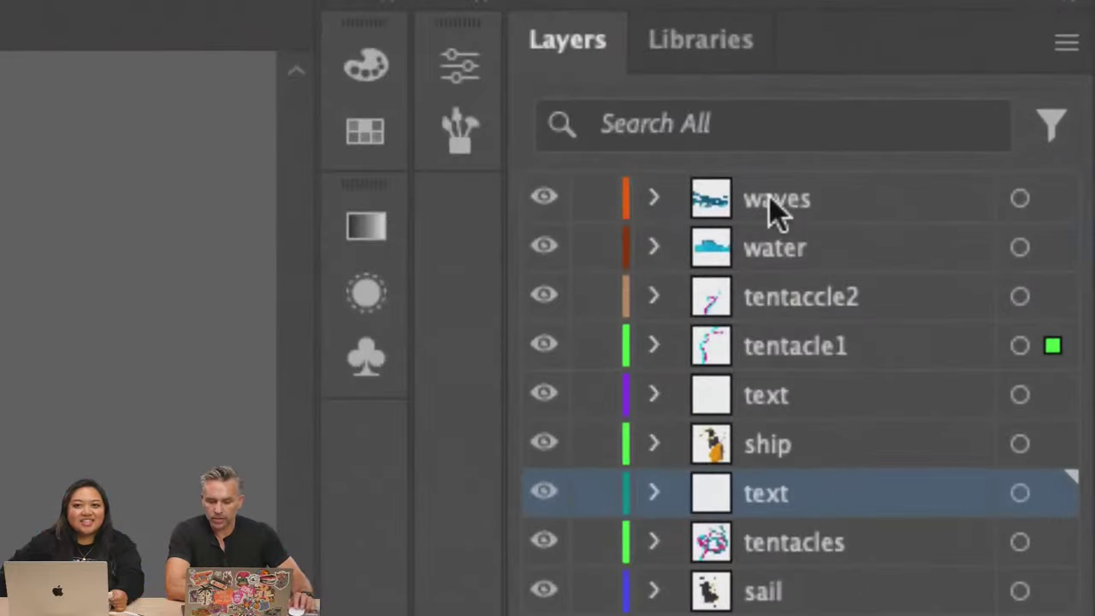
{"action": "left_click", "coordinate": [906, 157]}
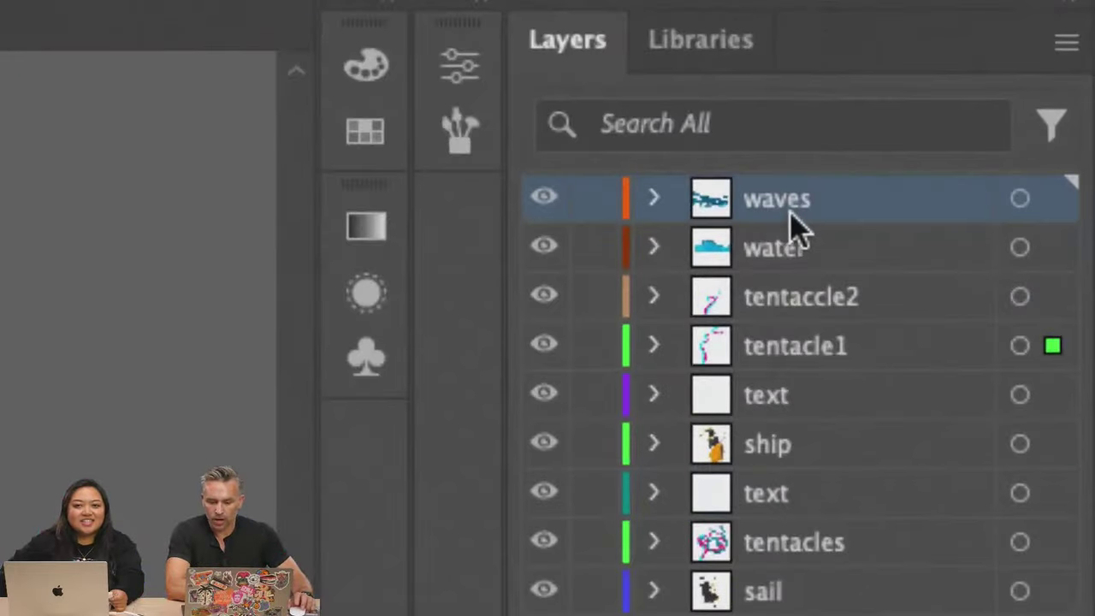
{"action": "left_click", "coordinate": [844, 259]}
{"action": "left_click", "coordinate": [846, 315]}
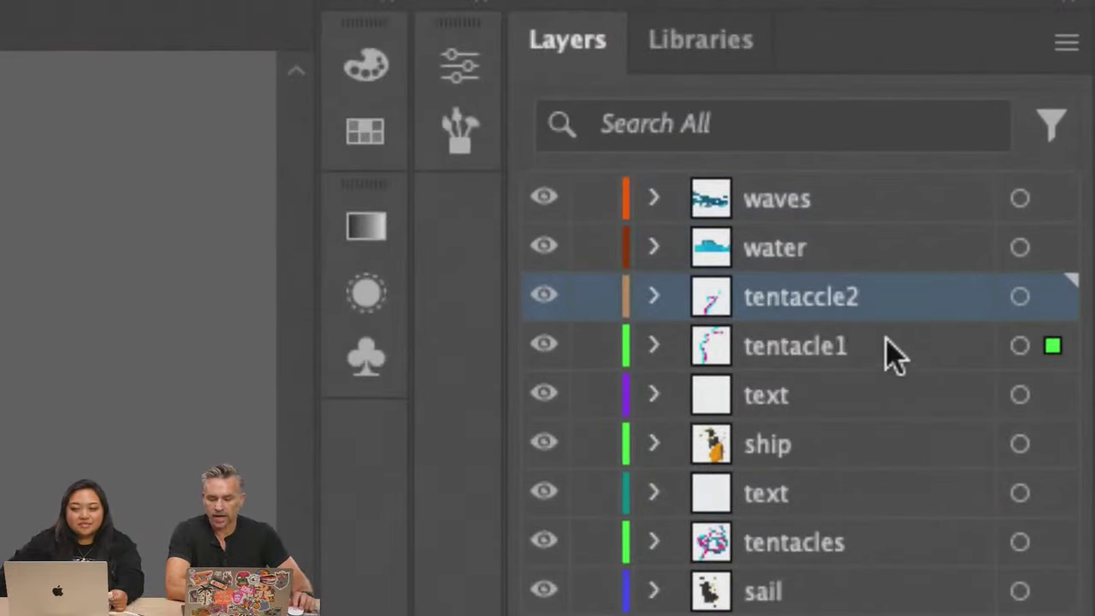
{"action": "left_click", "coordinate": [888, 346]}
{"action": "left_click", "coordinate": [893, 312]}
{"action": "left_click", "coordinate": [885, 342]}
{"action": "left_click", "coordinate": [898, 304]}
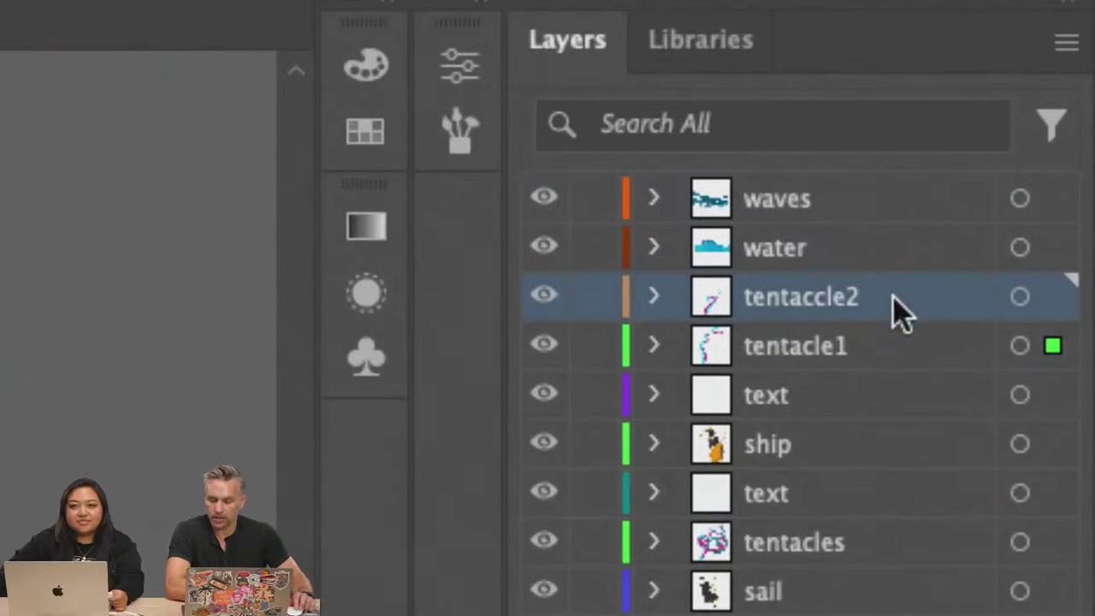
{"action": "left_click", "coordinate": [872, 249]}
{"action": "left_click", "coordinate": [867, 193]}
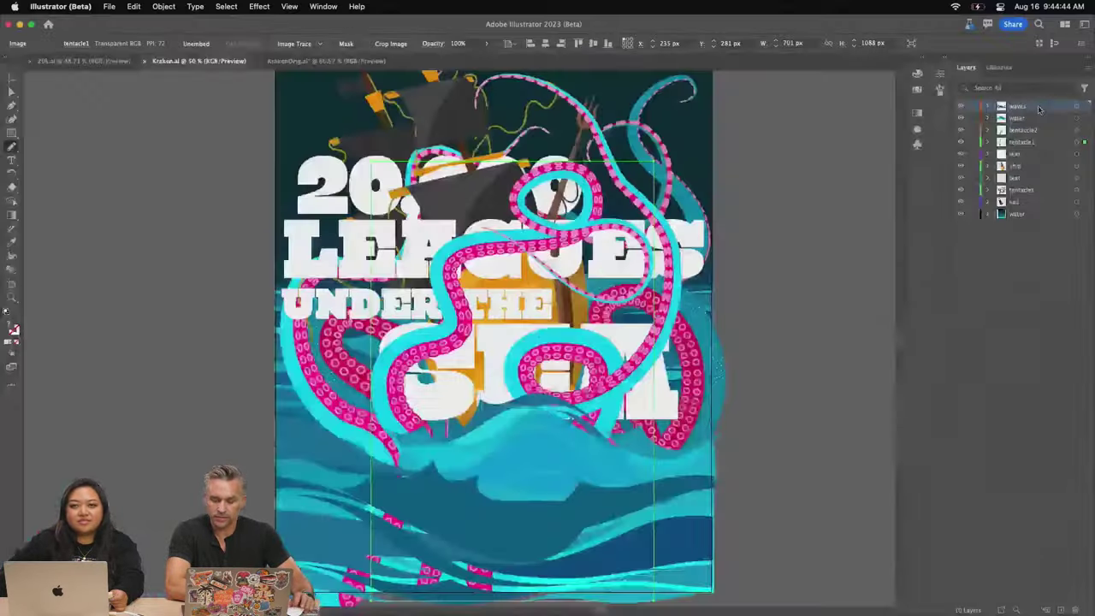
Toggle the waves layer's visibility off and on to compare the artwork with and without it
{"action": "left_click", "coordinate": [963, 110]}
{"action": "left_click", "coordinate": [963, 110]}
{"action": "left_click", "coordinate": [962, 110]}
{"action": "left_click", "coordinate": [963, 111]}
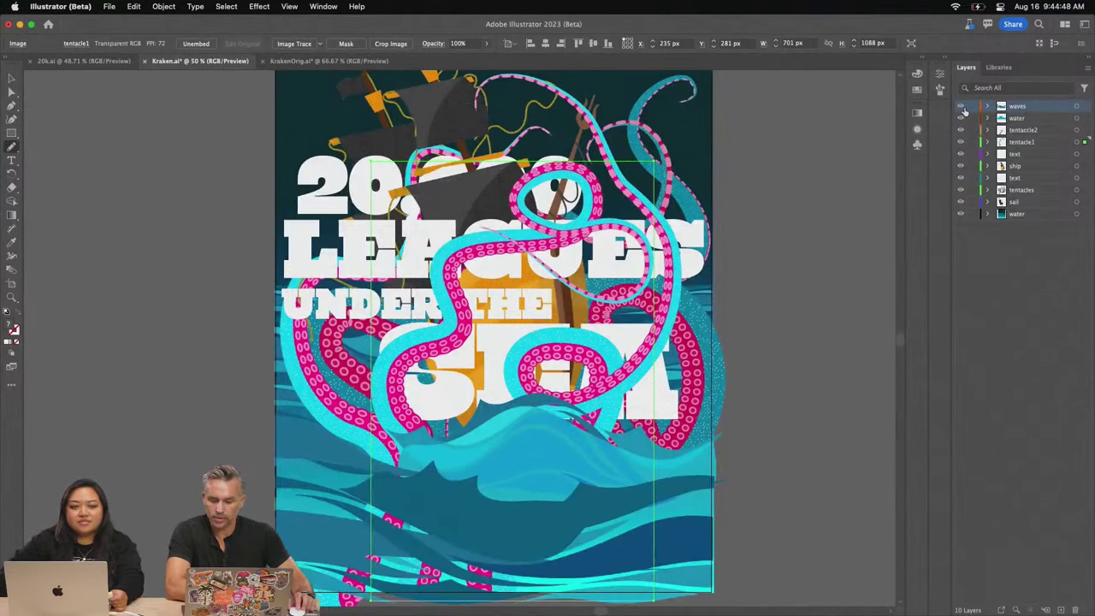
{"action": "left_click", "coordinate": [962, 110]}
{"action": "left_click", "coordinate": [962, 111]}
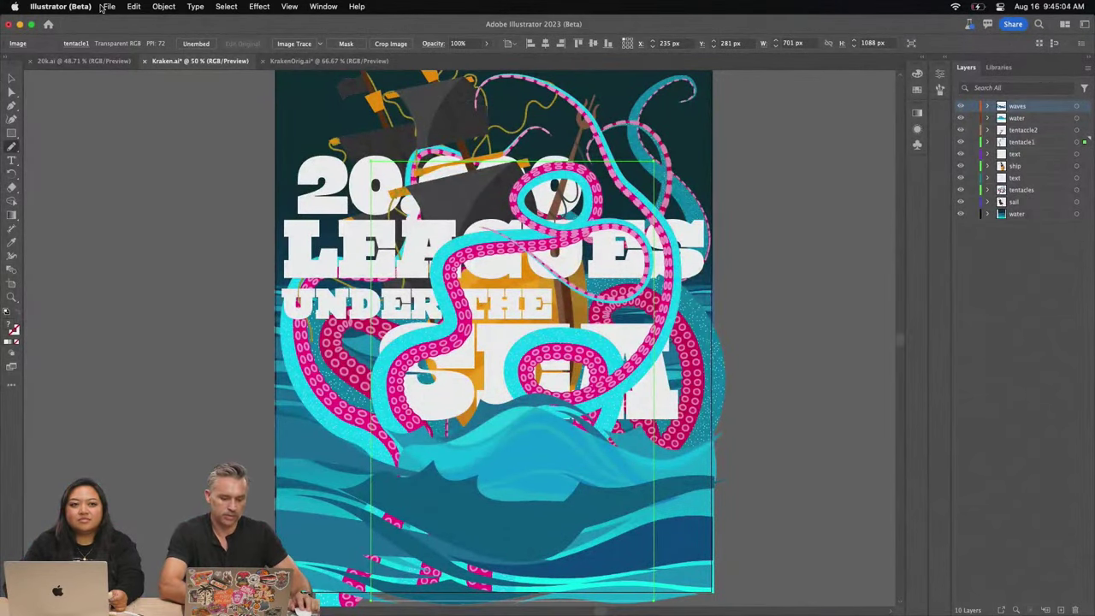
Save Kraken.ai and minimise both the Illustrator (Beta) and Illustrator windows
{"action": "key", "text": "super+s"}
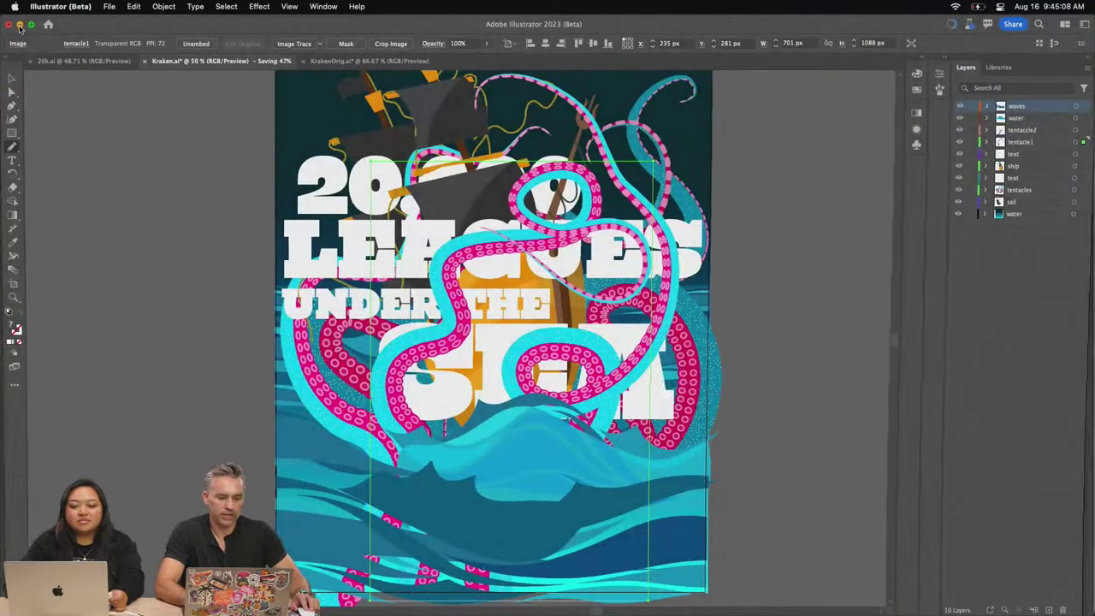
{"action": "left_click", "coordinate": [9, 25]}
{"action": "key", "text": "Return"}
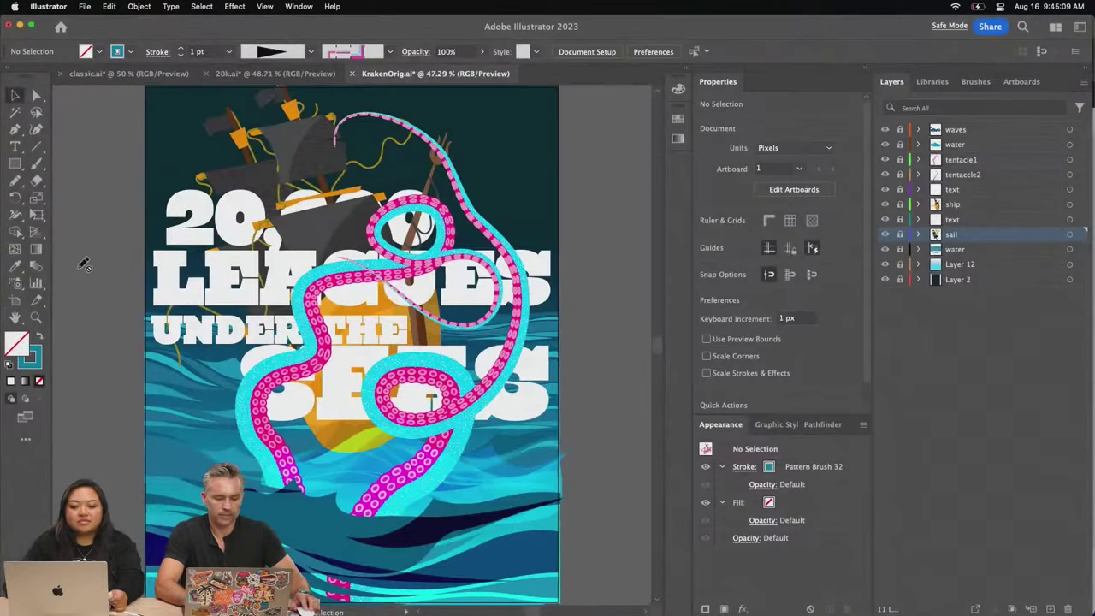
{"action": "left_click", "coordinate": [19, 25]}
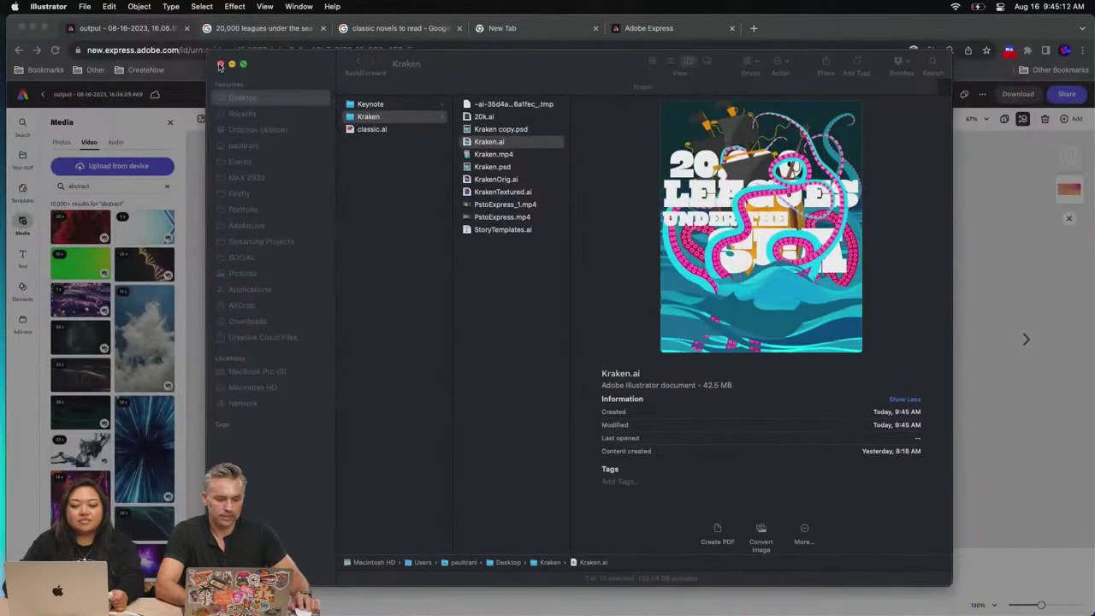
Close the Kraken folder window and schedule the book club post to the selected social channels for 08/16/2023, 09:51 AM
{"action": "left_click", "coordinate": [220, 65]}
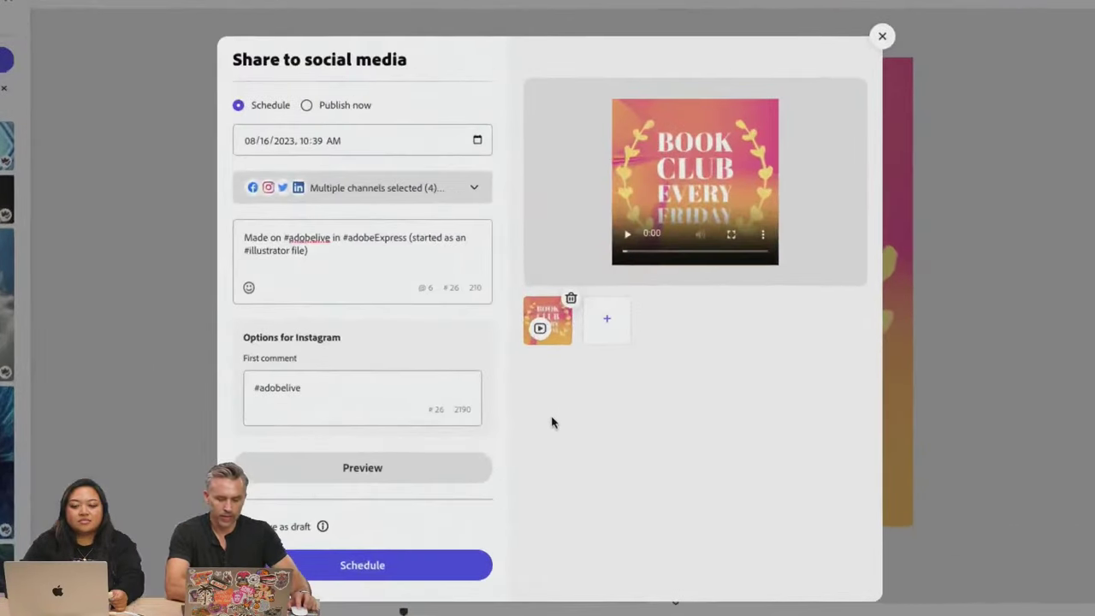
{"action": "left_click", "coordinate": [329, 275]}
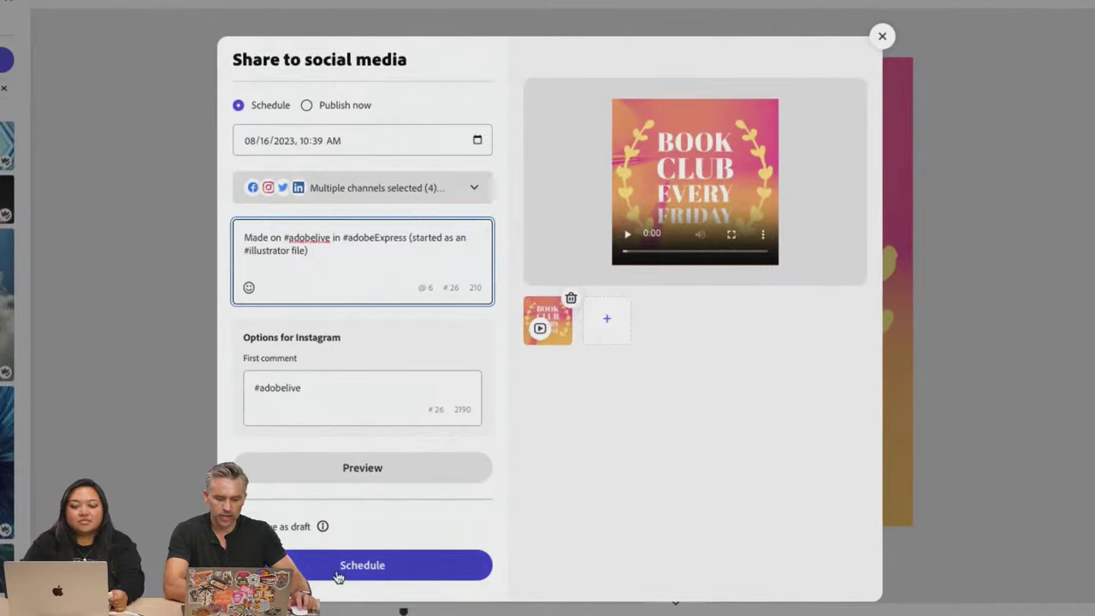
{"action": "left_click", "coordinate": [477, 140]}
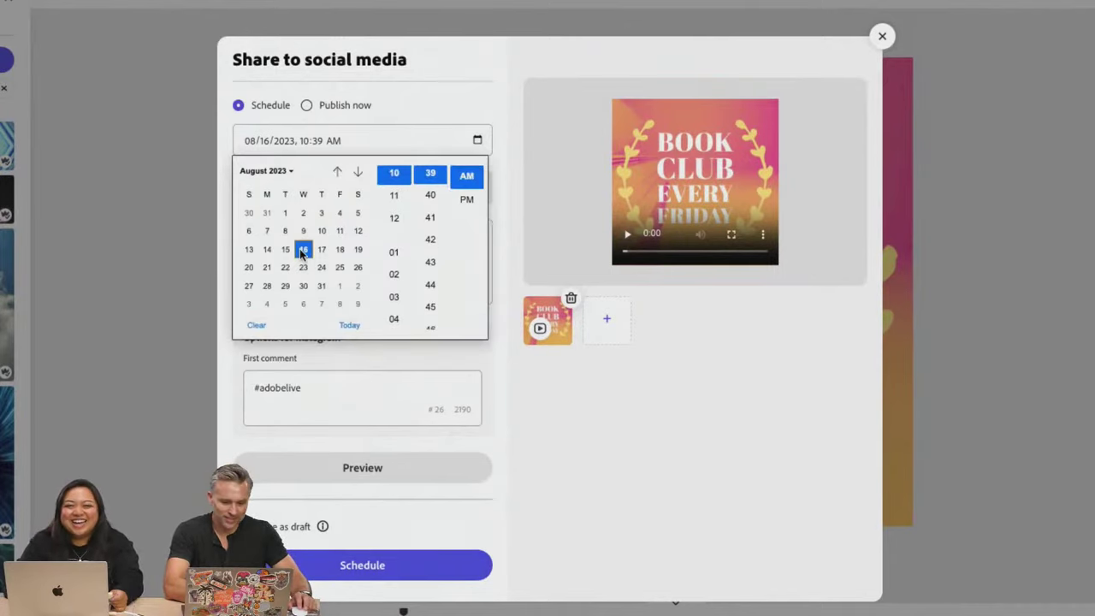
{"action": "scroll", "coordinate": [390, 174], "scroll_direction": "up", "scroll_amount": 1}
{"action": "left_click", "coordinate": [390, 174]}
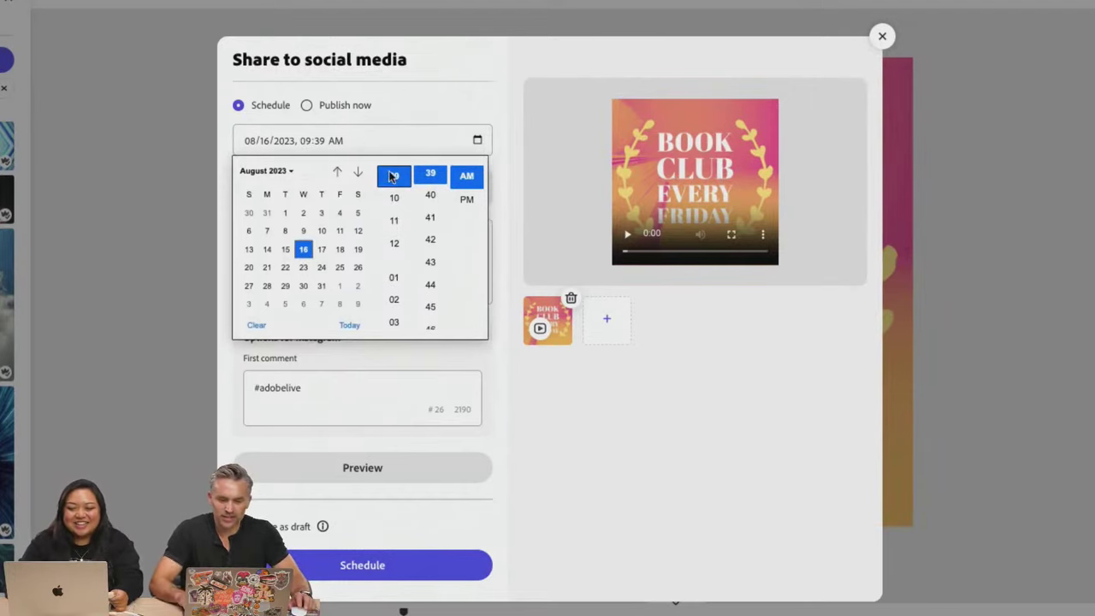
{"action": "key", "text": "Down"}
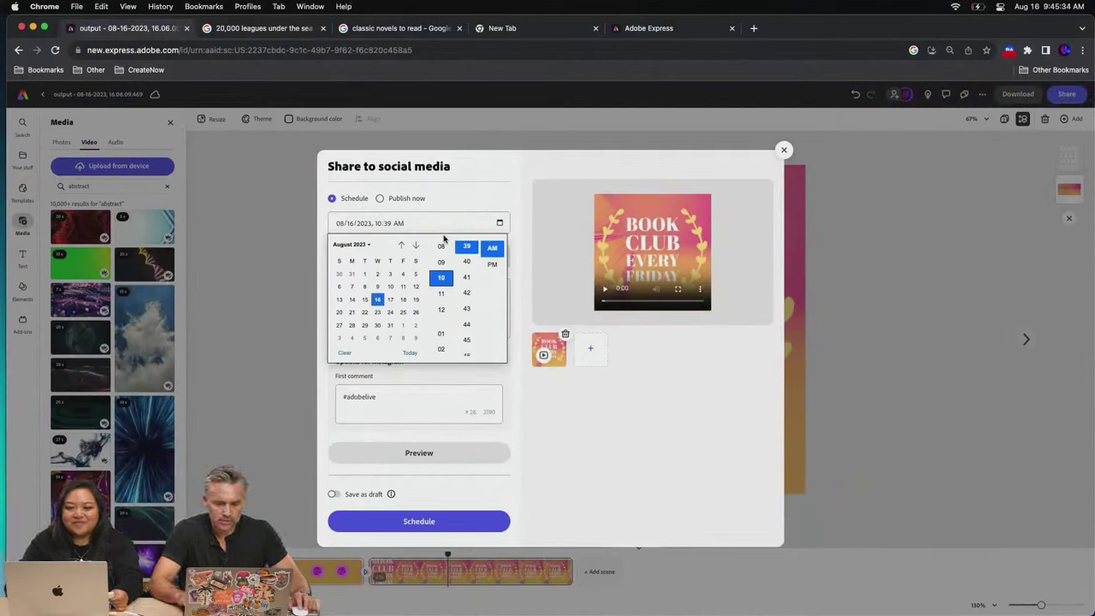
{"action": "left_click", "coordinate": [441, 264]}
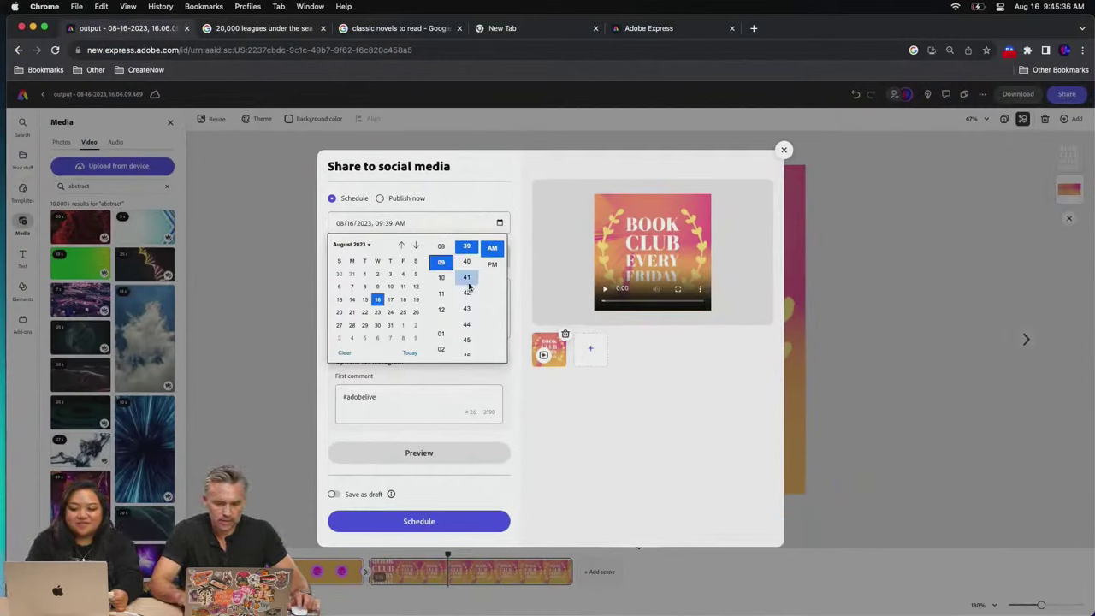
{"action": "left_click", "coordinate": [466, 341]}
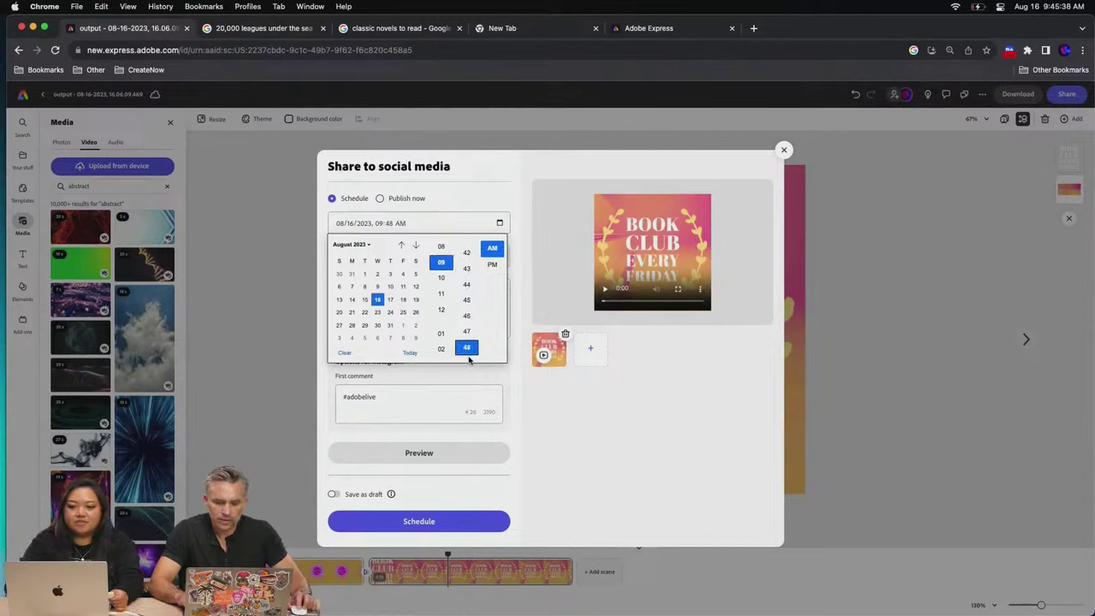
{"action": "left_click", "coordinate": [467, 359]}
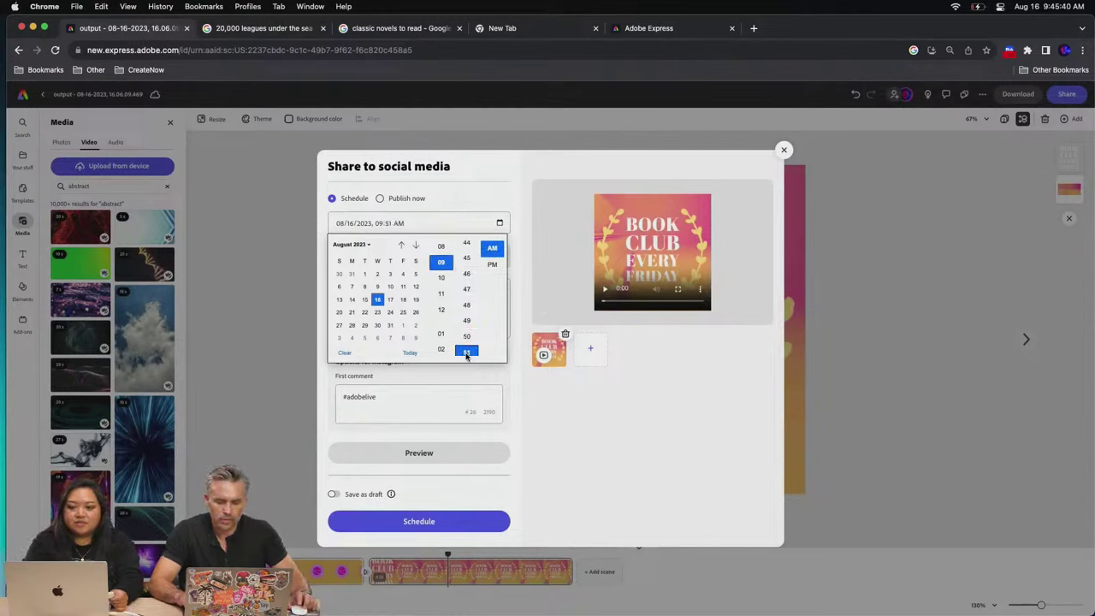
{"action": "left_click", "coordinate": [523, 408]}
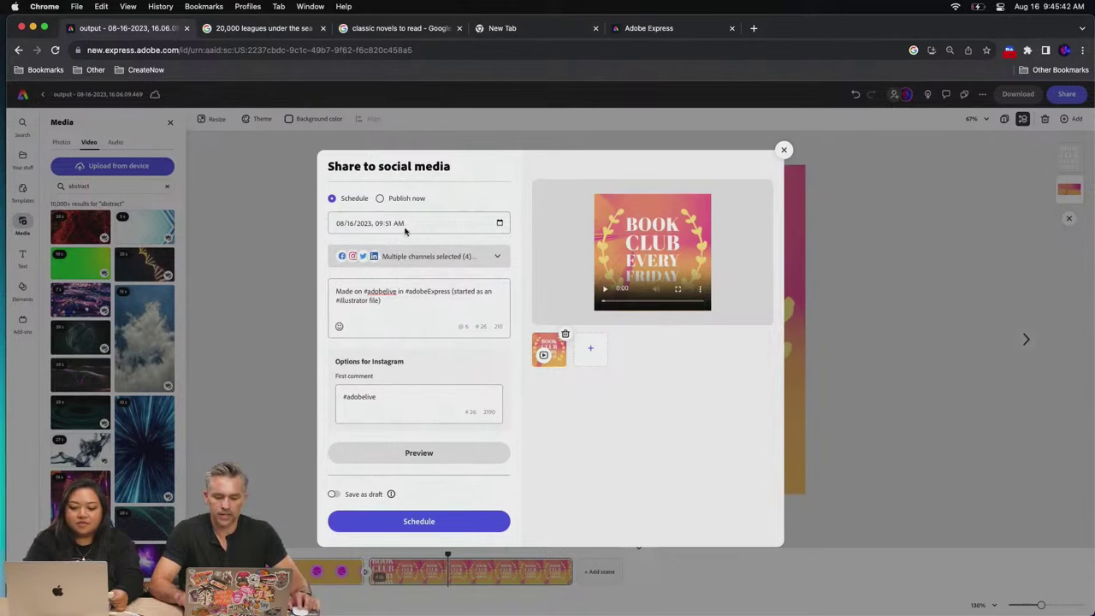
{"action": "left_click", "coordinate": [409, 521]}
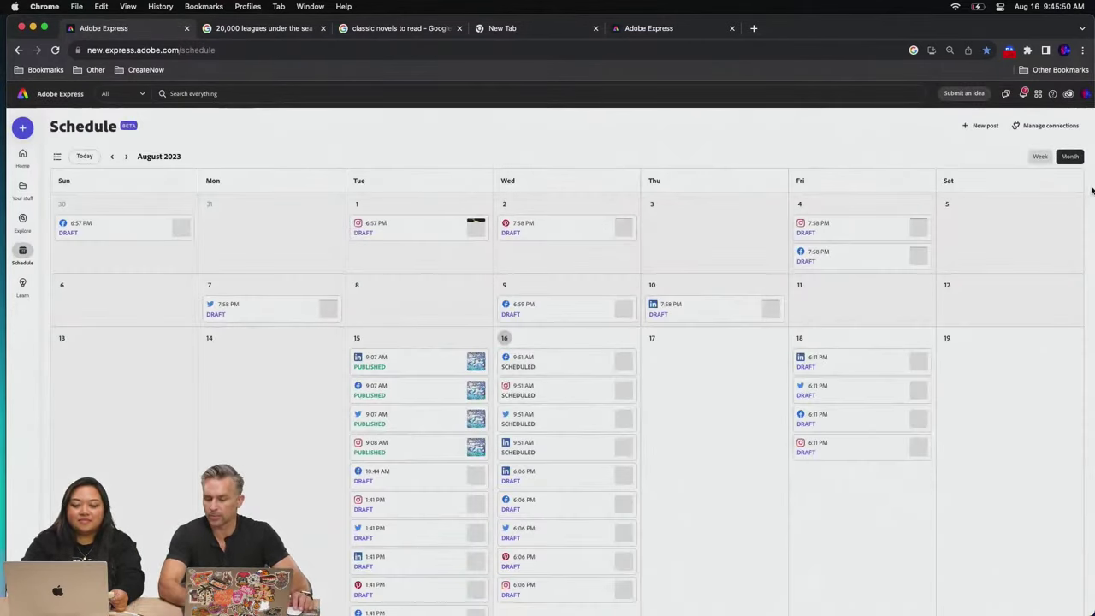
Examine the August 2023 schedule calendar, checking the book club posts on the 16th and the posts on surrounding days
{"action": "scroll", "coordinate": [712, 485], "scroll_direction": "down", "scroll_amount": 3}
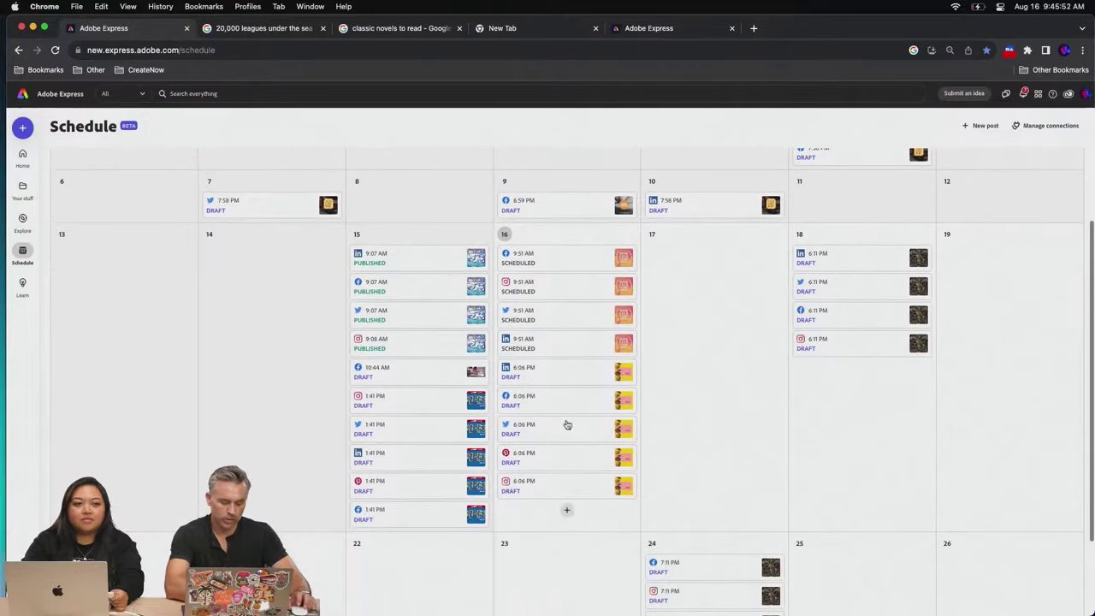
{"action": "mouse_move", "coordinate": [582, 427]}
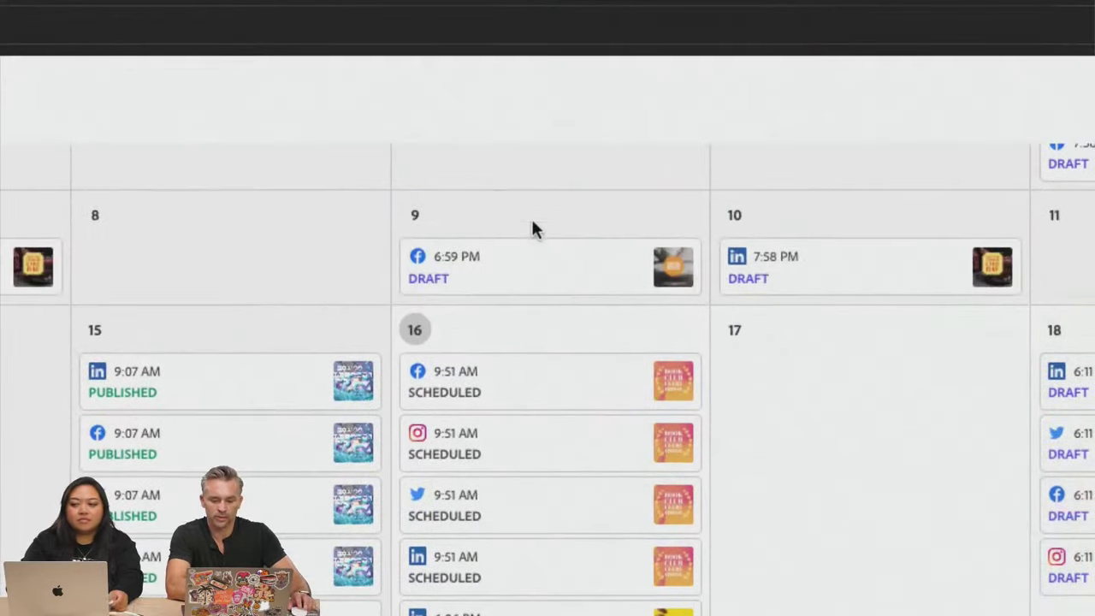
{"action": "mouse_move", "coordinate": [604, 71]}
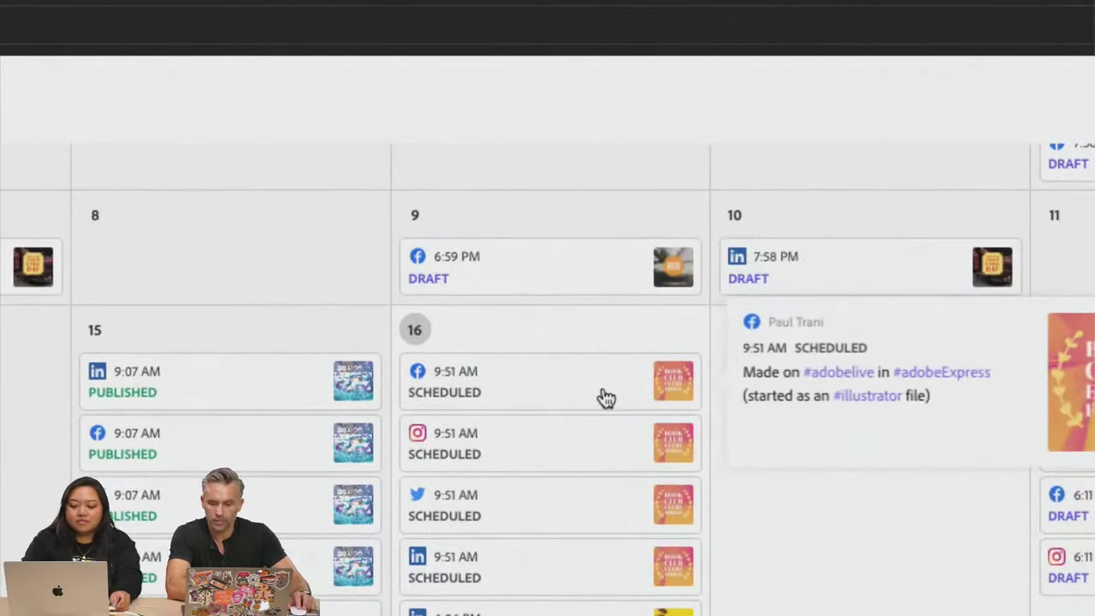
{"action": "left_click_drag", "start_coordinate": [509, 379], "coordinate": [804, 431]}
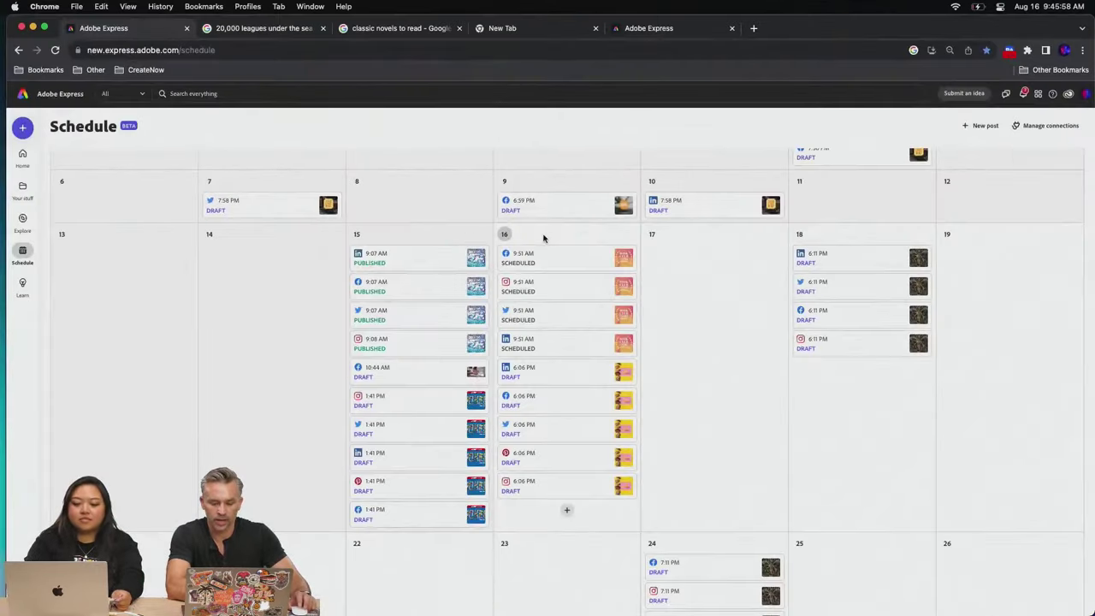
{"action": "left_click_drag", "start_coordinate": [700, 258], "coordinate": [554, 249]}
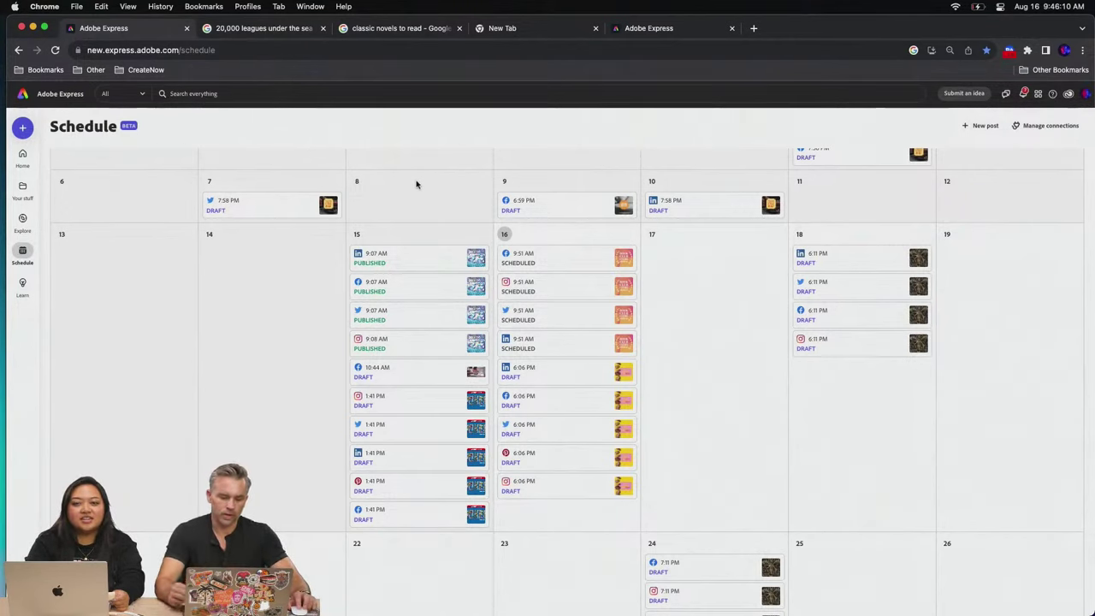
{"action": "left_click_drag", "start_coordinate": [455, 481], "coordinate": [678, 286]}
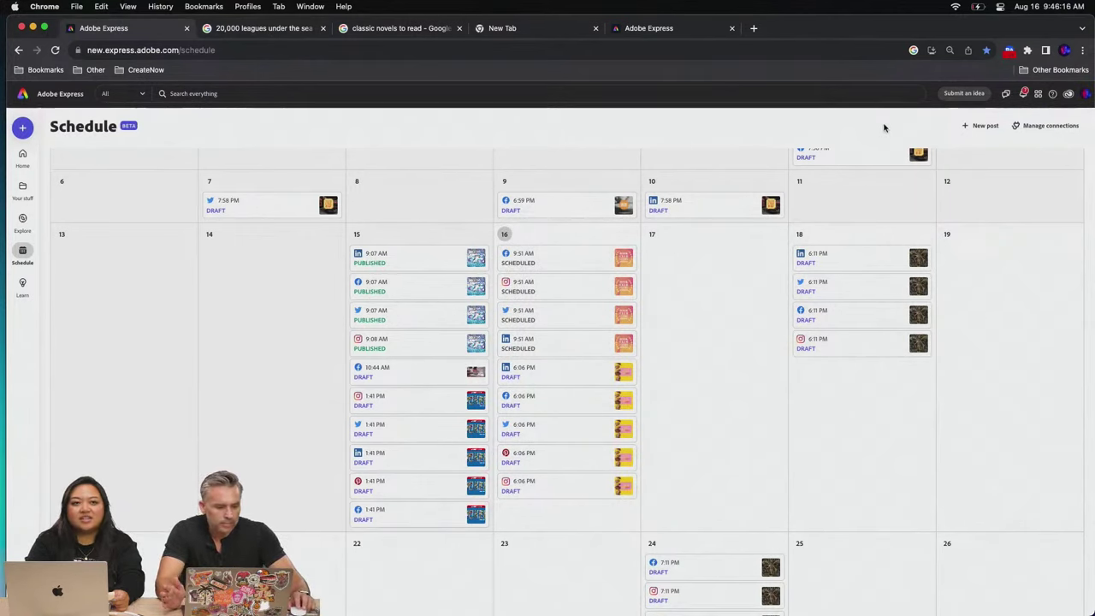
{"action": "scroll", "coordinate": [830, 284], "scroll_direction": "down", "scroll_amount": 3}
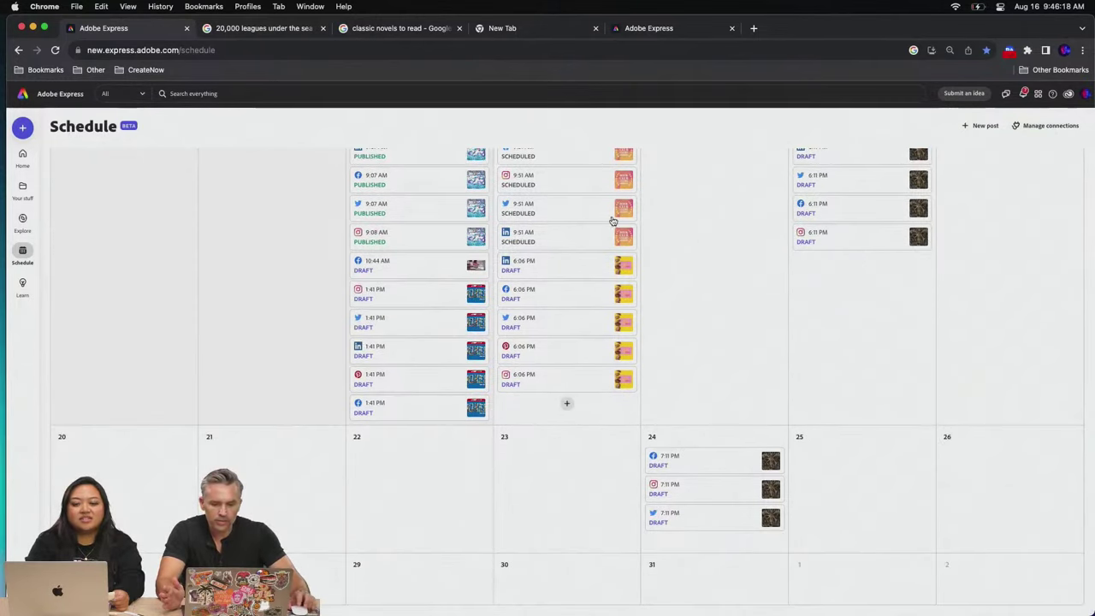
{"action": "scroll", "coordinate": [600, 219], "scroll_direction": "up", "scroll_amount": 5}
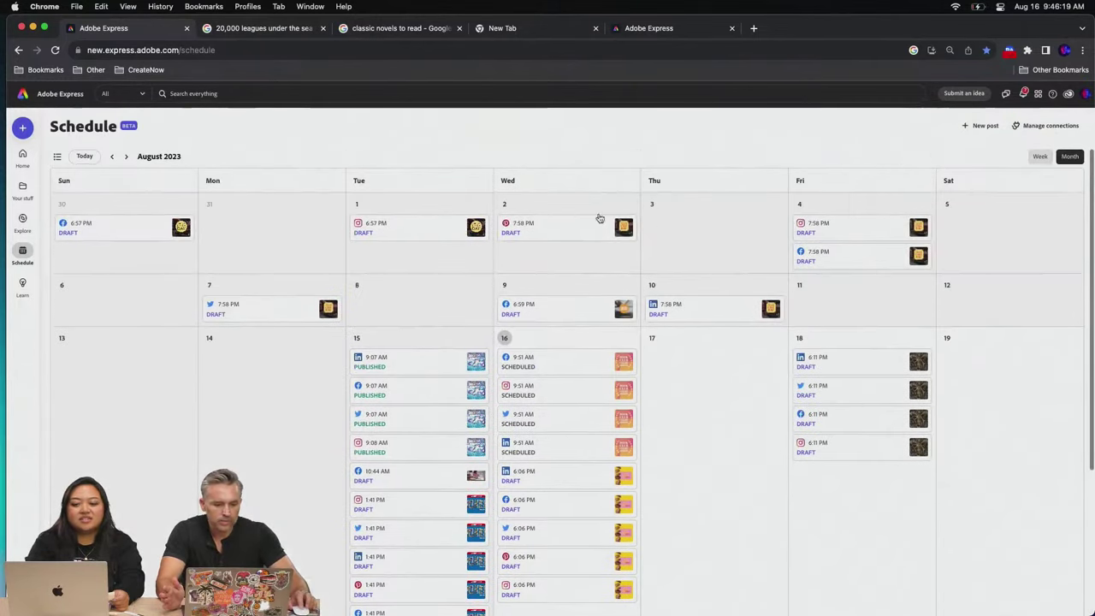
Inspect the unscheduled posts list, then compare the week view of the schedule with the month view
{"action": "left_click", "coordinate": [57, 157]}
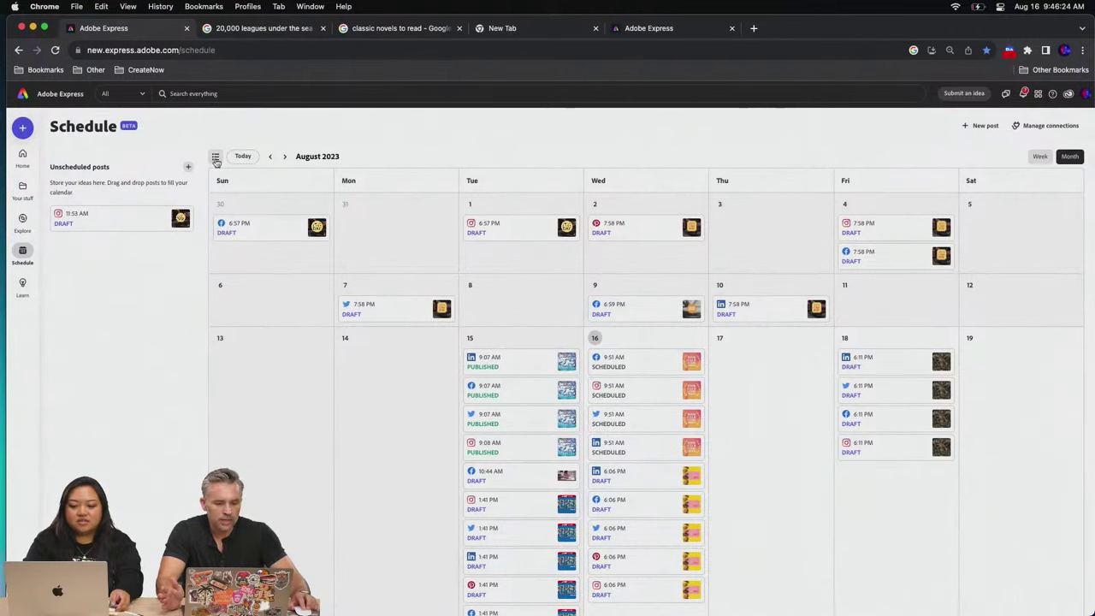
{"action": "left_click", "coordinate": [216, 158]}
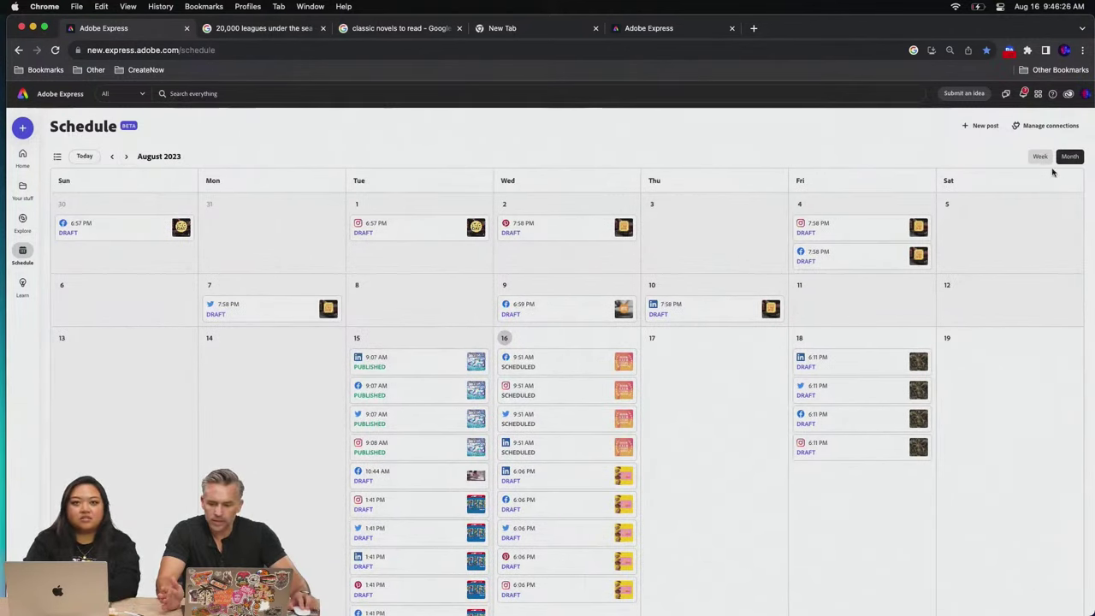
{"action": "left_click", "coordinate": [1042, 158]}
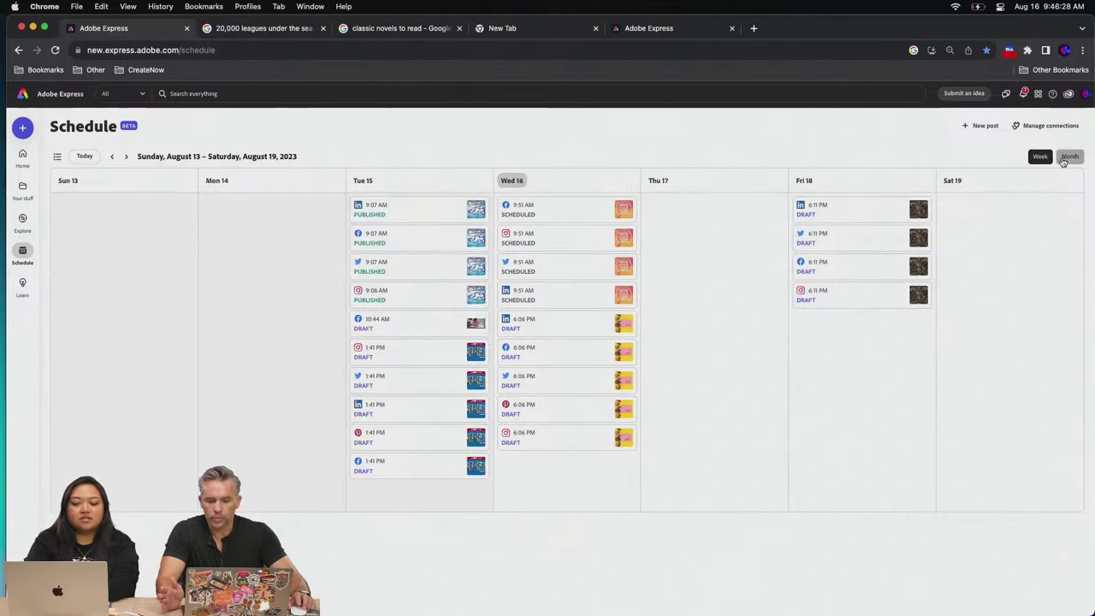
{"action": "left_click", "coordinate": [1066, 159]}
{"action": "scroll", "coordinate": [779, 347], "scroll_direction": "down", "scroll_amount": 5}
{"action": "scroll", "coordinate": [780, 348], "scroll_direction": "up", "scroll_amount": 5}
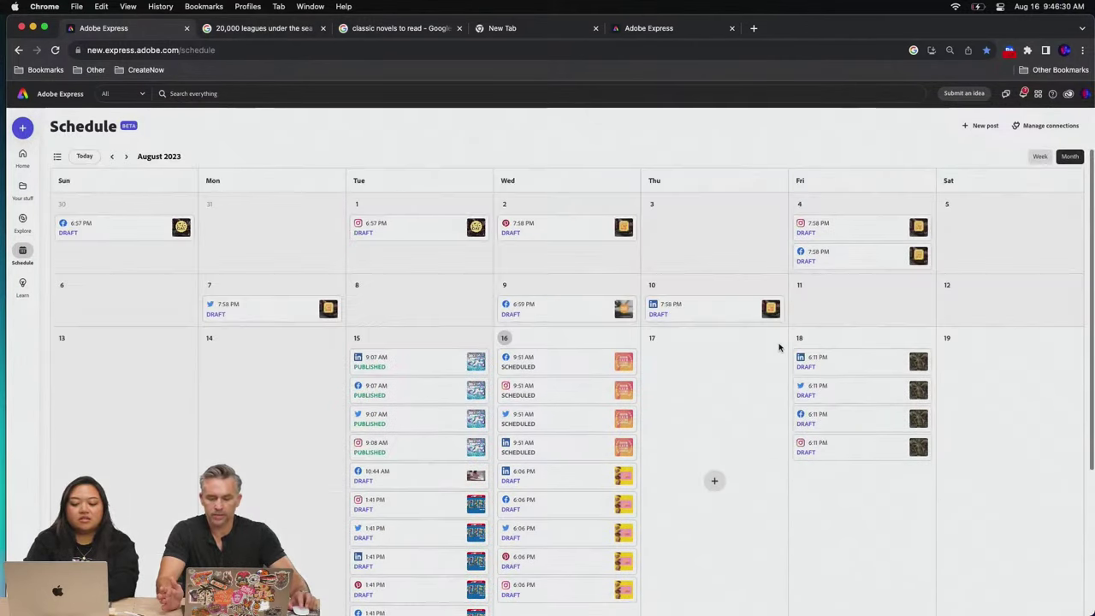
{"action": "scroll", "coordinate": [780, 347], "scroll_direction": "down", "scroll_amount": 3}
{"action": "scroll", "coordinate": [779, 347], "scroll_direction": "up", "scroll_amount": 3}
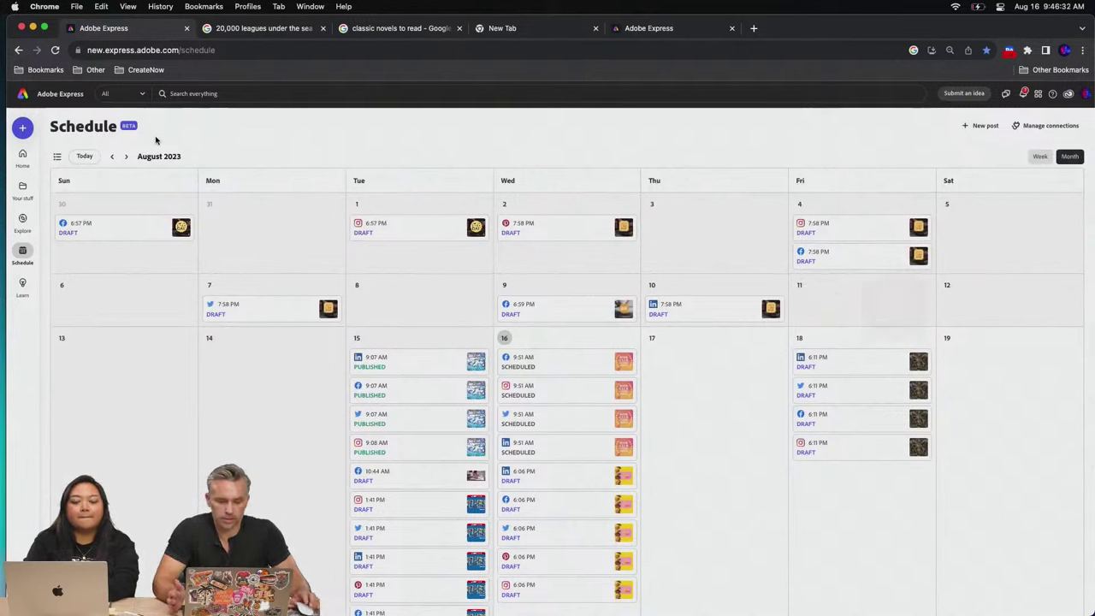
Return the other Adobe Express browser tab to its home page and narrow the browser window to expose the desktop folders
{"action": "left_click", "coordinate": [671, 30]}
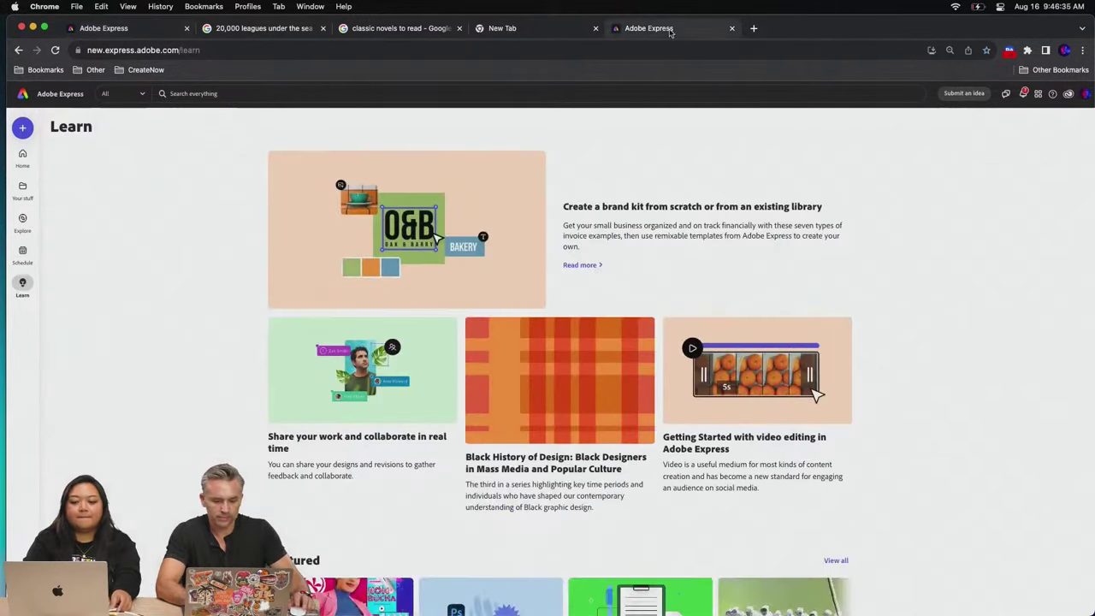
{"action": "left_click", "coordinate": [18, 50]}
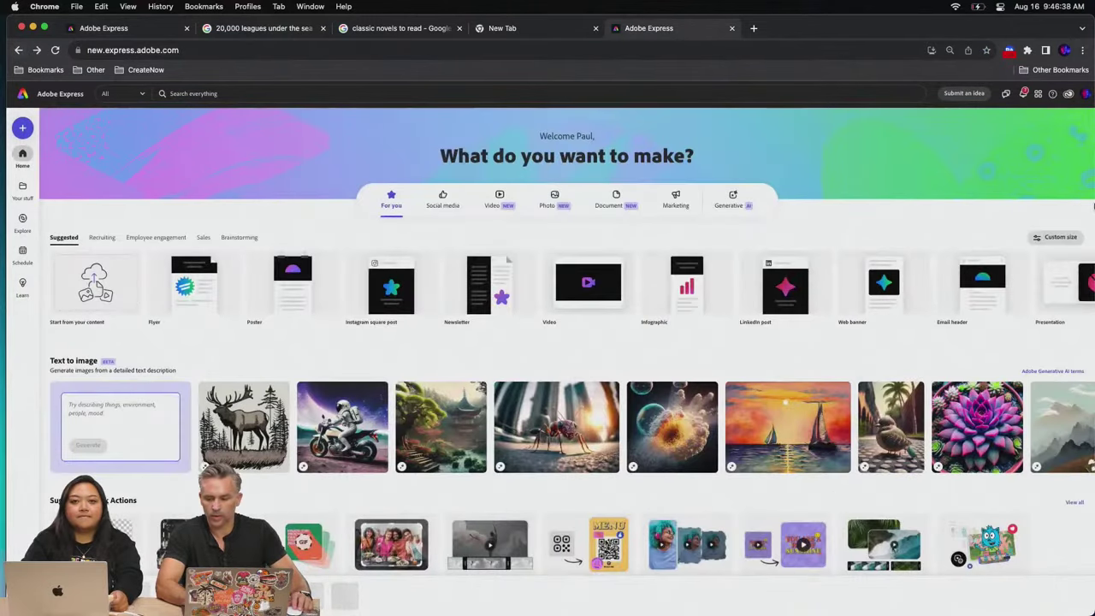
{"action": "left_click_drag", "start_coordinate": [1093, 206], "coordinate": [932, 209]}
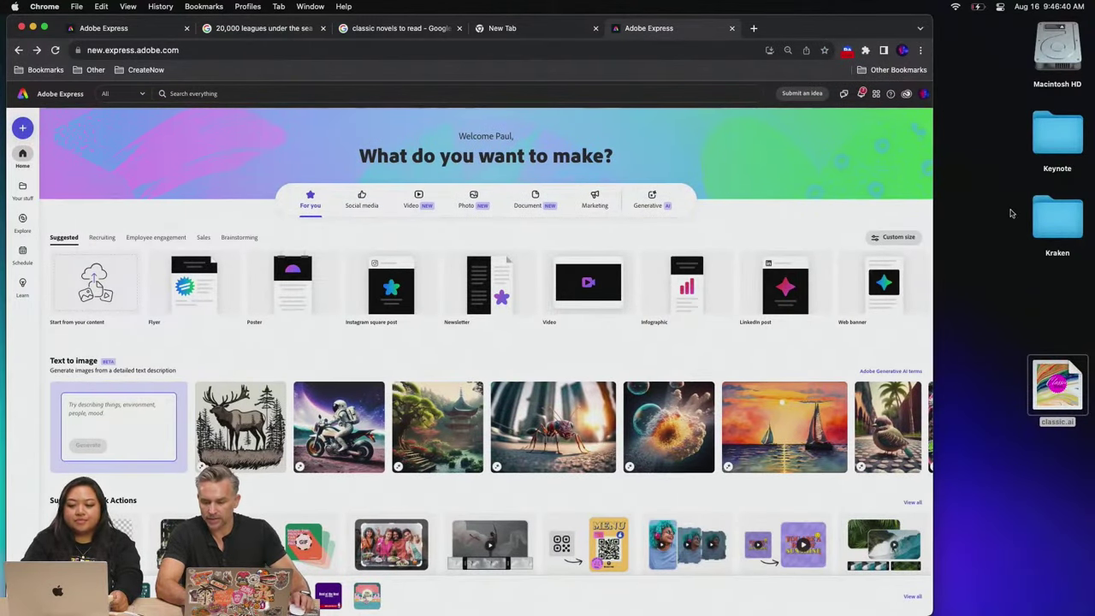
Upload Kraken.ai from the desktop's Kraken folder to the Adobe Express home page and close the folder window
{"action": "double_click", "coordinate": [1054, 224]}
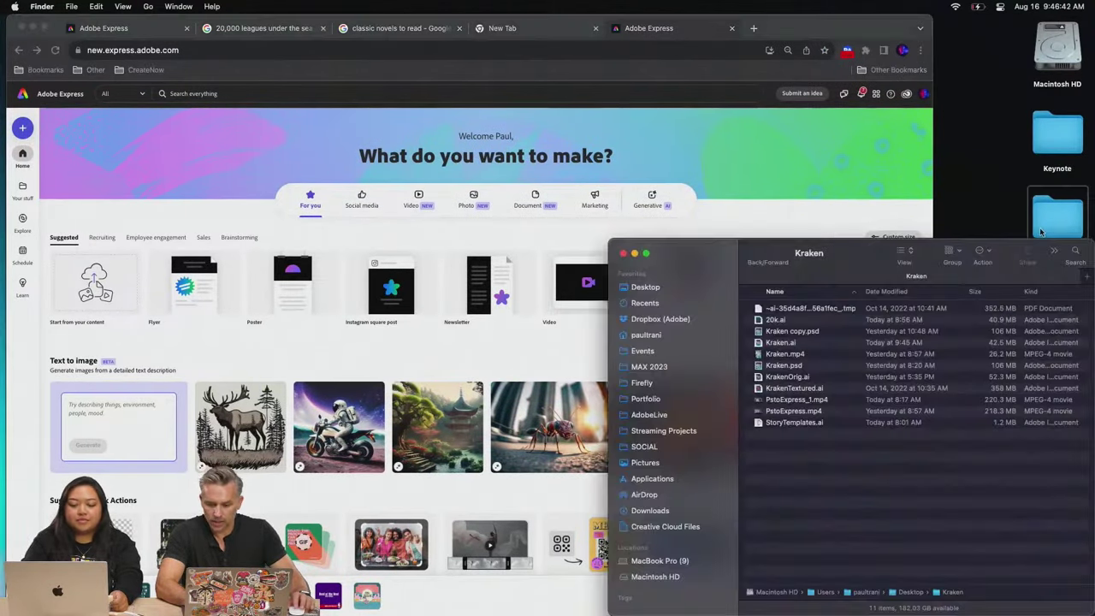
{"action": "left_click", "coordinate": [762, 343]}
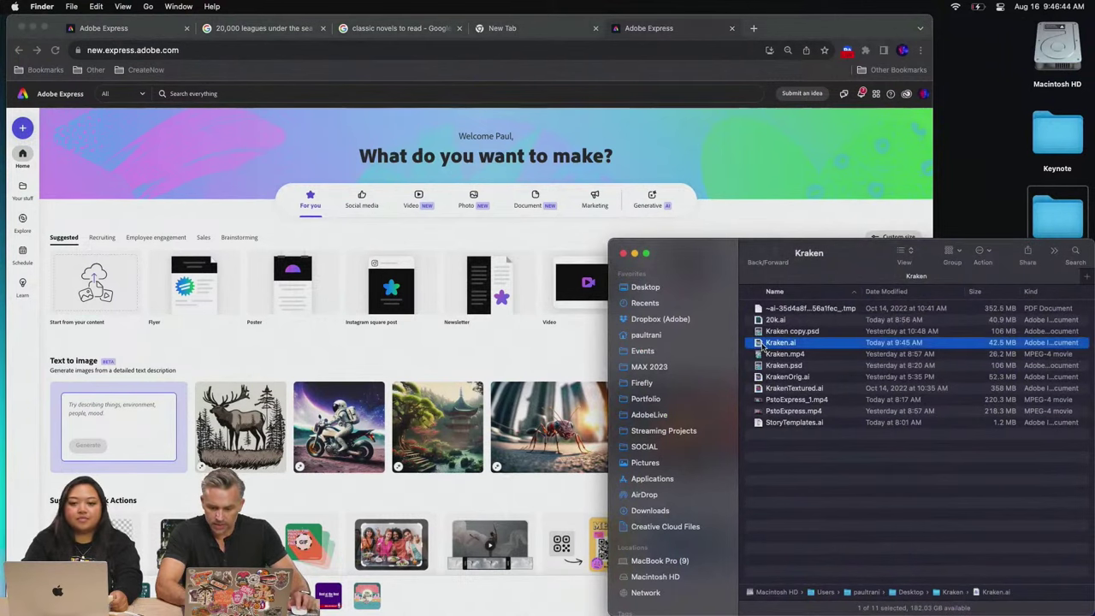
{"action": "left_click_drag", "start_coordinate": [764, 345], "coordinate": [247, 242]}
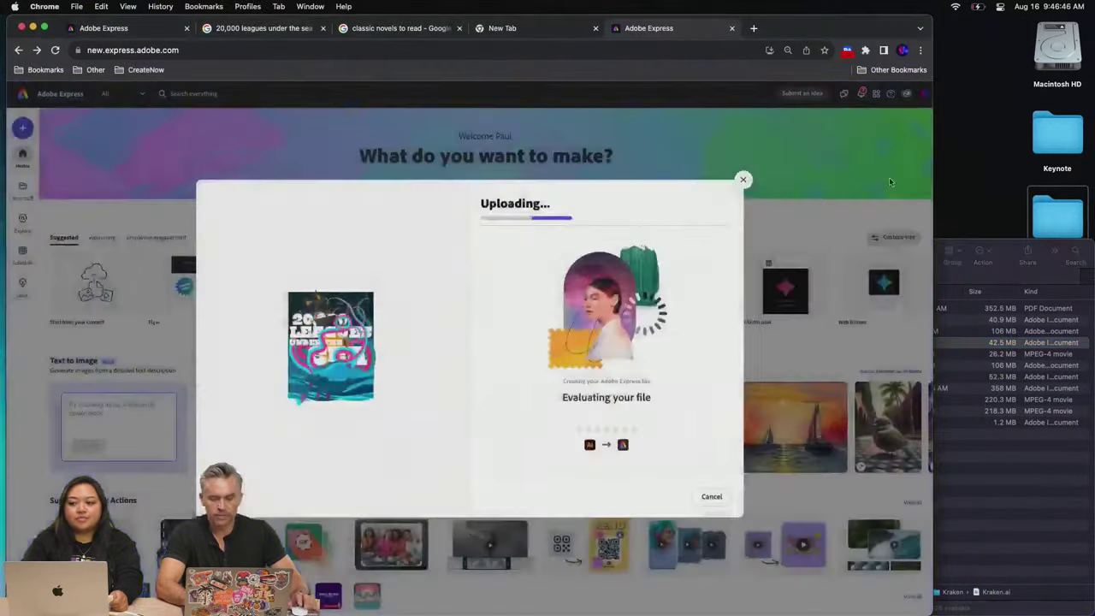
{"action": "left_click", "coordinate": [975, 247]}
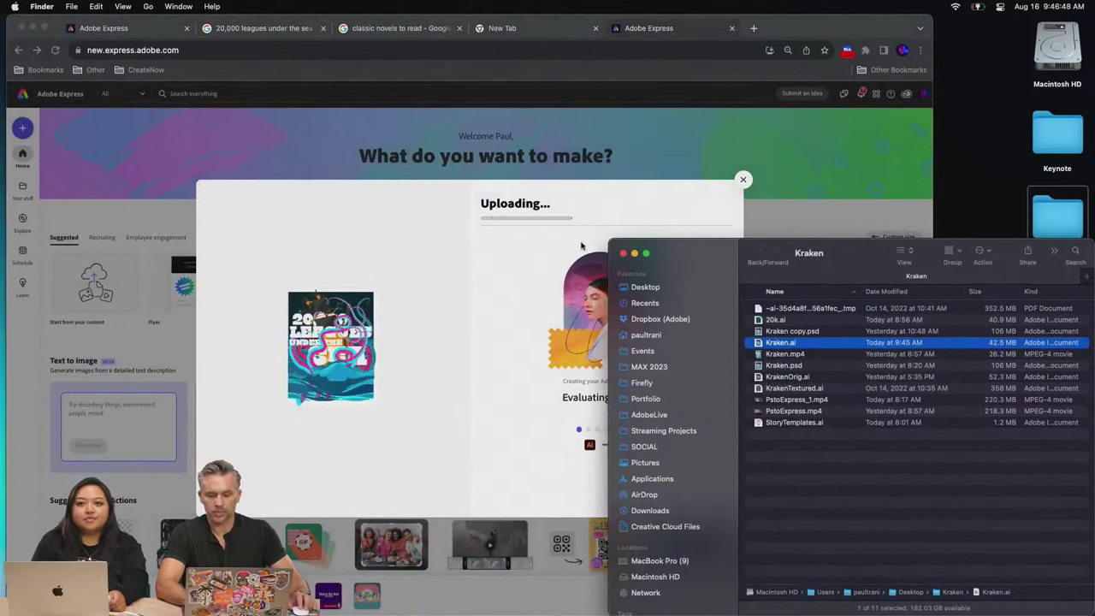
{"action": "left_click", "coordinate": [623, 254]}
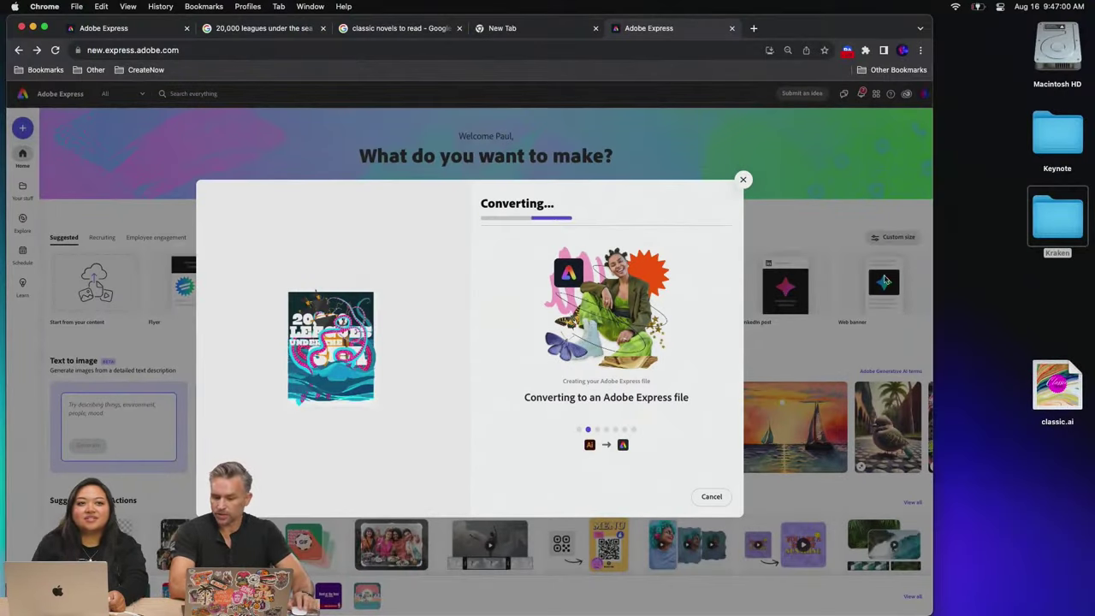
Open Kraken.psd from the Kraken folder in Photoshop (Beta) and select the tentacles layer
{"action": "double_click", "coordinate": [1040, 219]}
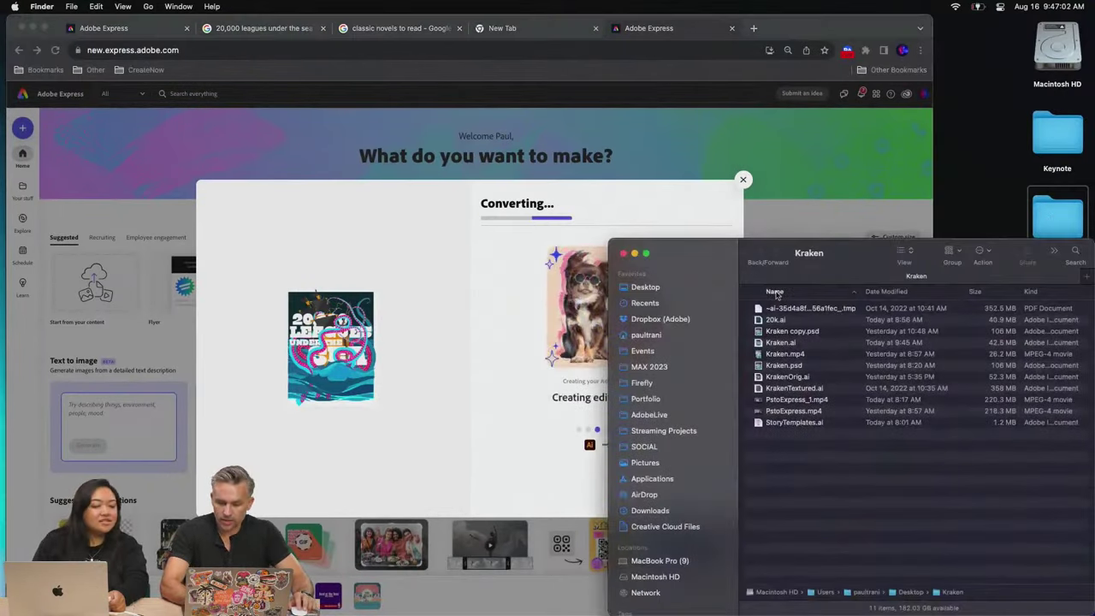
{"action": "double_click", "coordinate": [758, 366]}
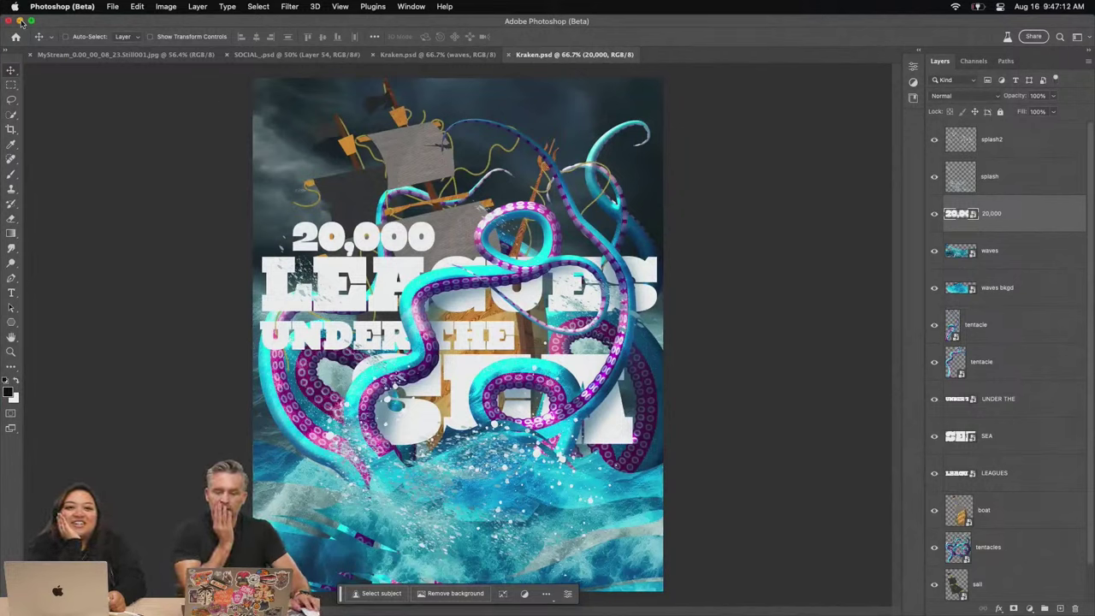
{"action": "scroll", "coordinate": [1061, 455], "scroll_direction": "down", "scroll_amount": 1}
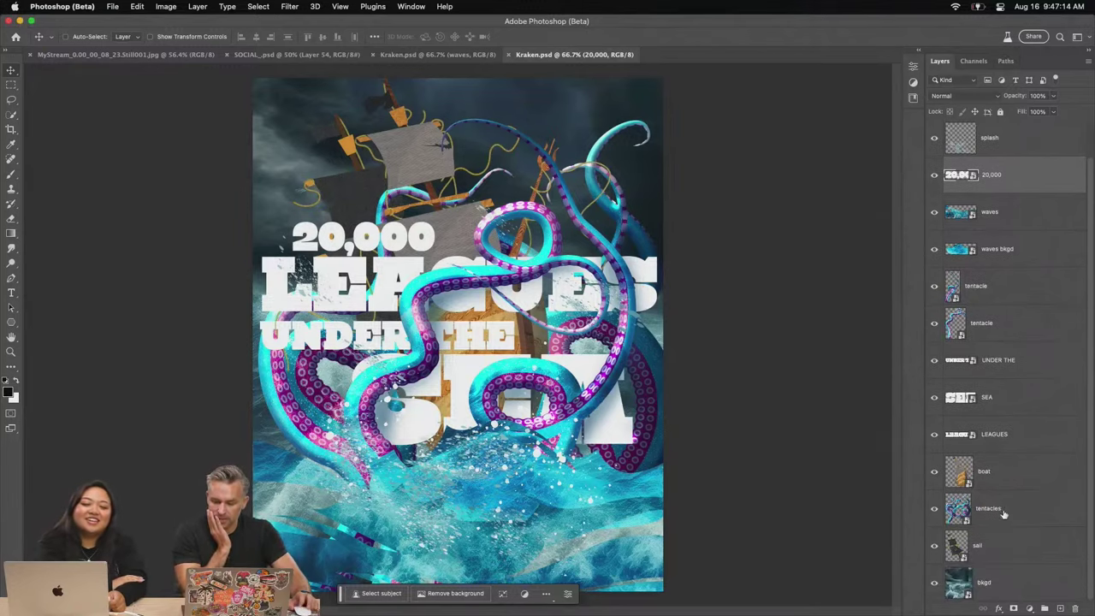
{"action": "left_click", "coordinate": [998, 507]}
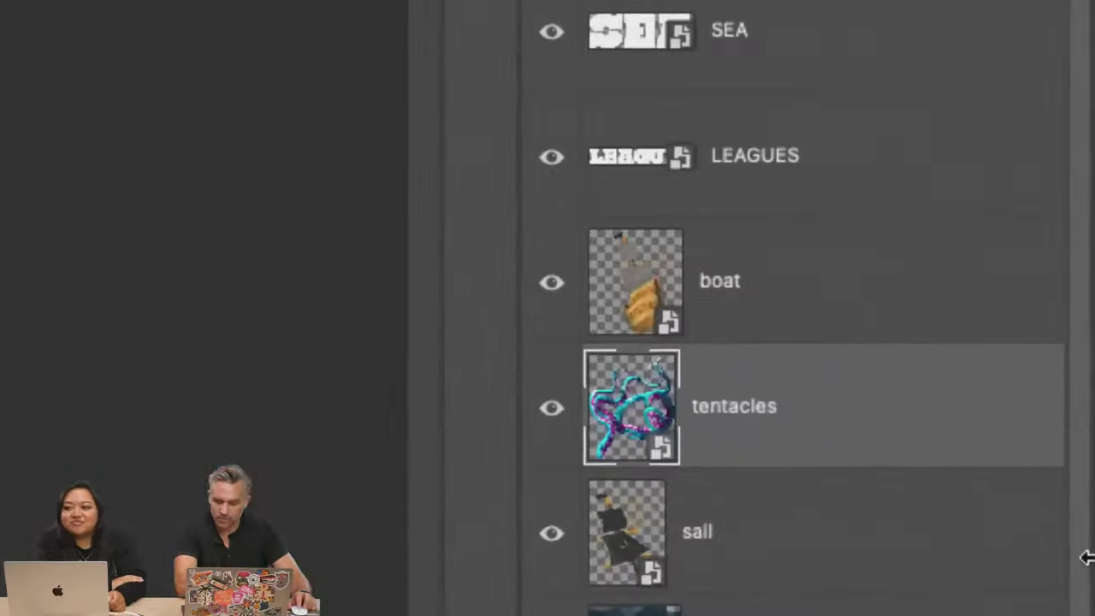
Toggle the tentacles layer's visibility in Kraken.psd to check what the layer contains
{"action": "left_click", "coordinate": [934, 508]}
{"action": "left_click", "coordinate": [518, 401]}
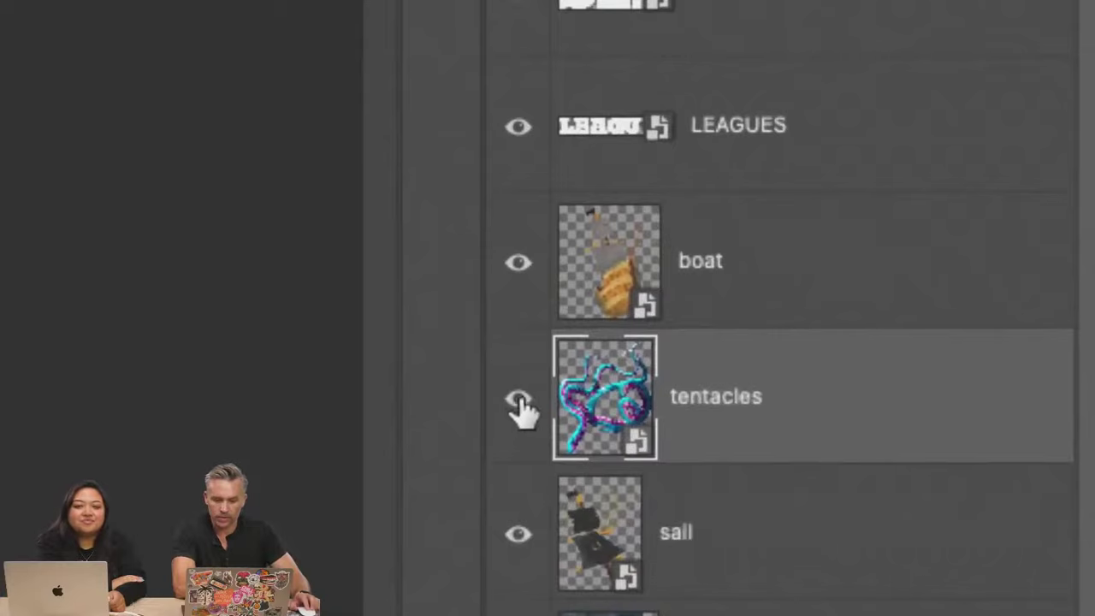
{"action": "left_click", "coordinate": [517, 400]}
{"action": "left_click", "coordinate": [518, 401]}
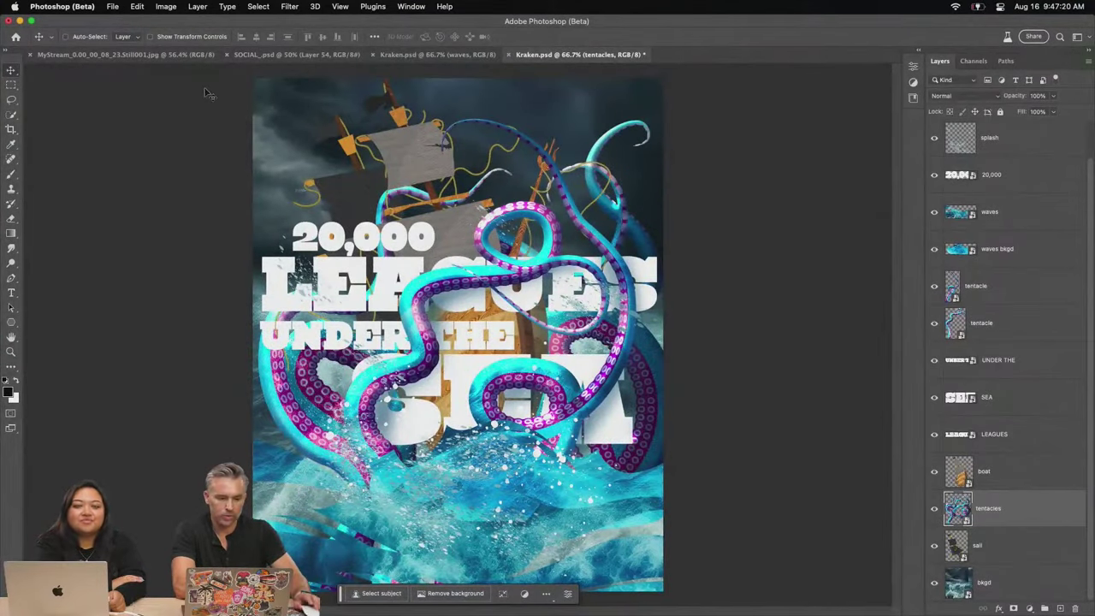
Put Photoshop away, return to Adobe Express in the browser, and open the uploaded Kraken.ai in the editor
{"action": "left_click", "coordinate": [19, 22]}
{"action": "left_click", "coordinate": [498, 329]}
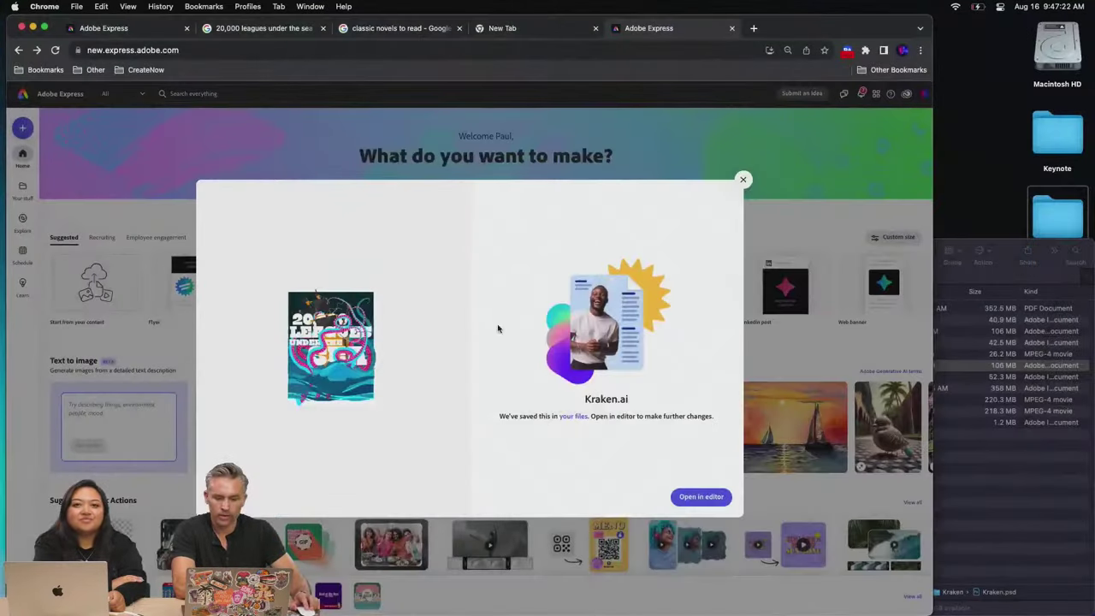
{"action": "left_click", "coordinate": [692, 499]}
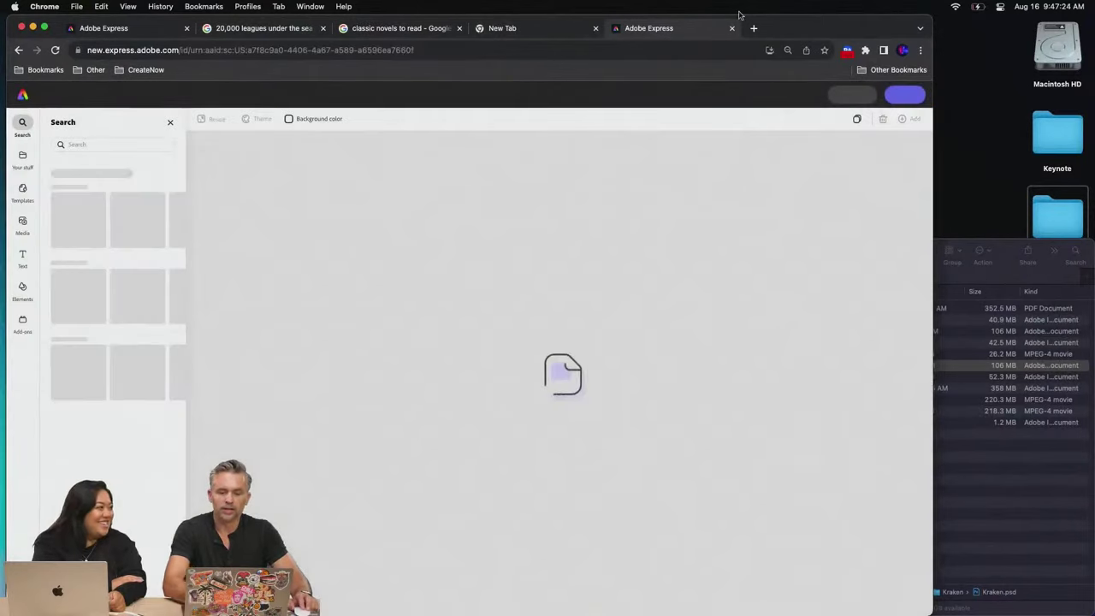
Open new.express.adobe.com in another browser tab and upload Kraken.psd from the Kraken folder to its home page
{"action": "left_click", "coordinate": [755, 29]}
{"action": "type", "text": "new"}
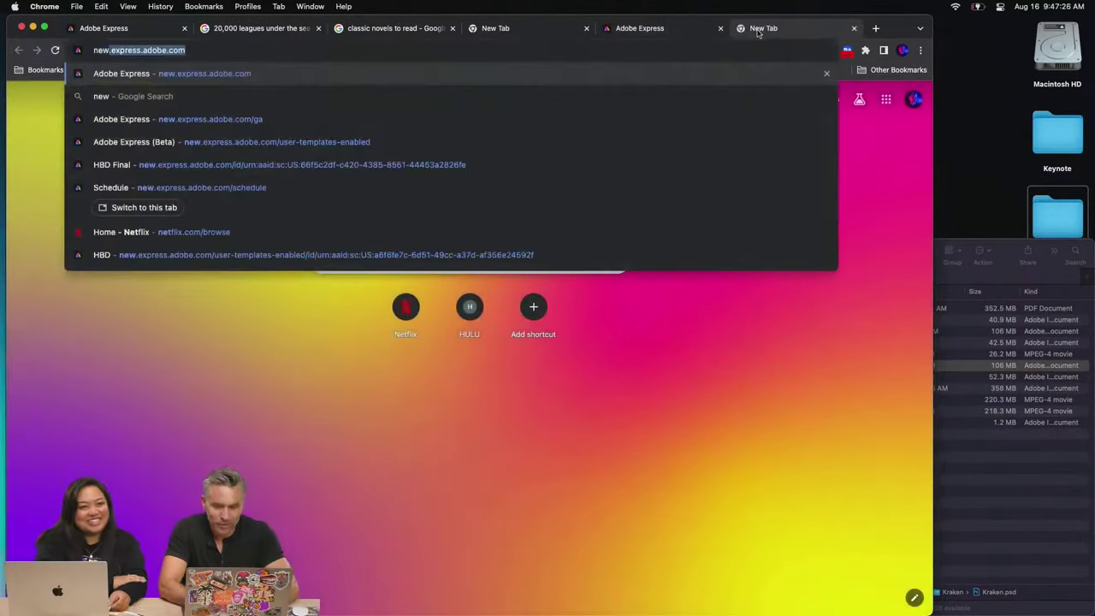
{"action": "key", "text": "Return"}
{"action": "left_click", "coordinate": [968, 484]}
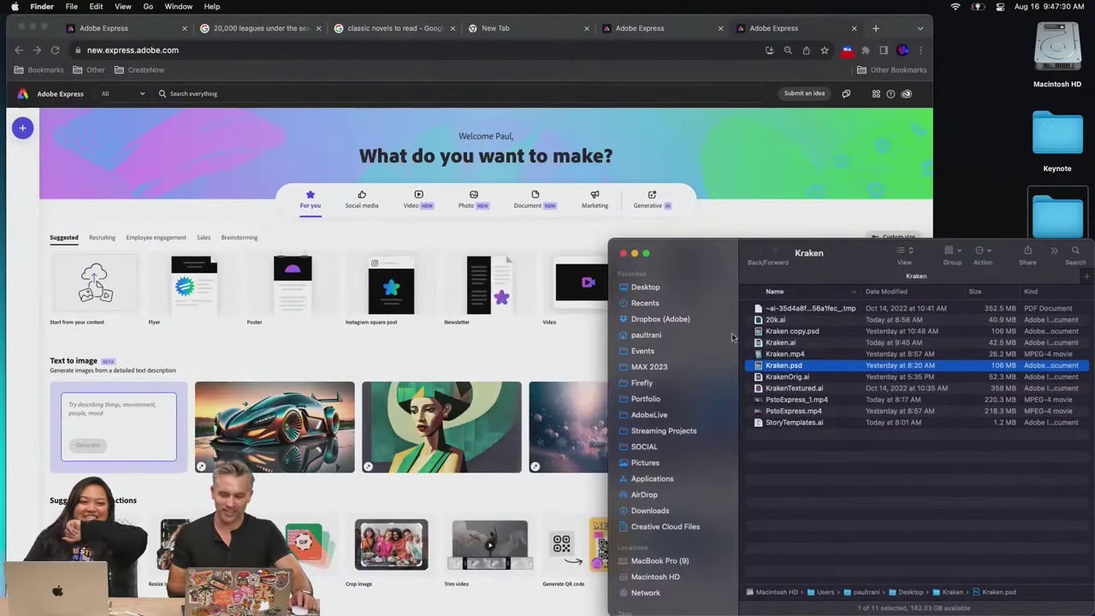
{"action": "left_click_drag", "start_coordinate": [783, 365], "coordinate": [180, 347]}
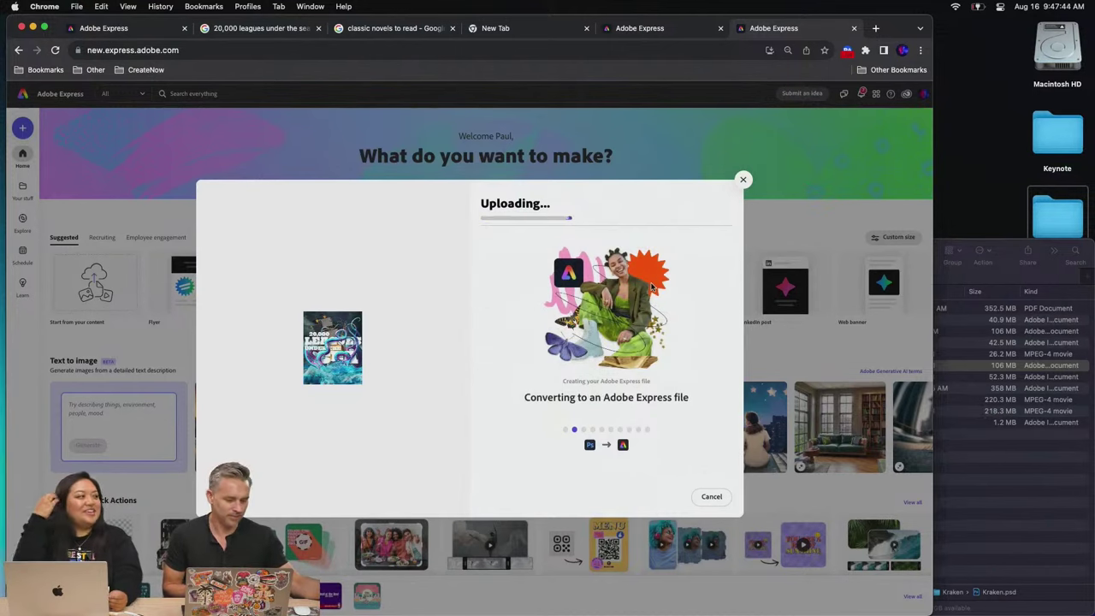
In the converted Kraken.ai document, place the LEAGUES text between 20,000 and UNDER THE, and widen the browser window to fill the screen
{"action": "left_click", "coordinate": [637, 26]}
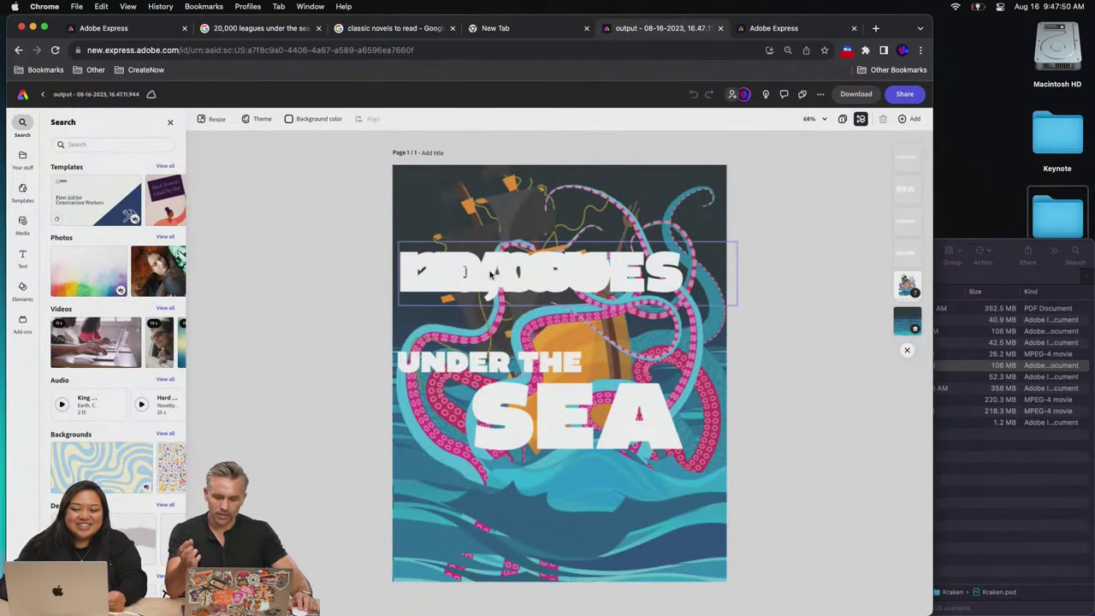
{"action": "left_click", "coordinate": [491, 274]}
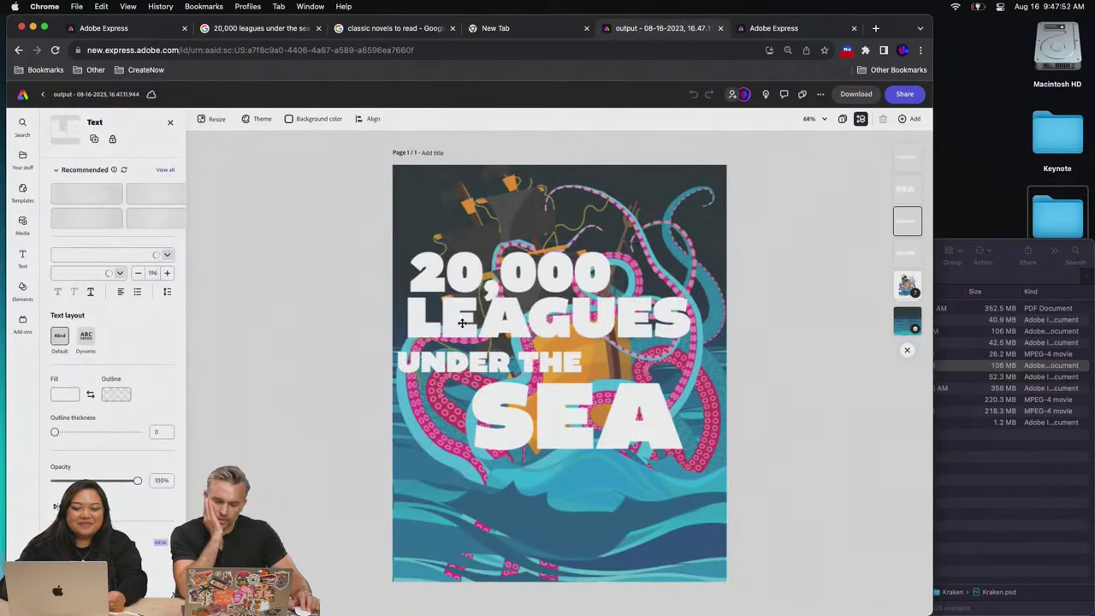
{"action": "double_click", "coordinate": [951, 107]}
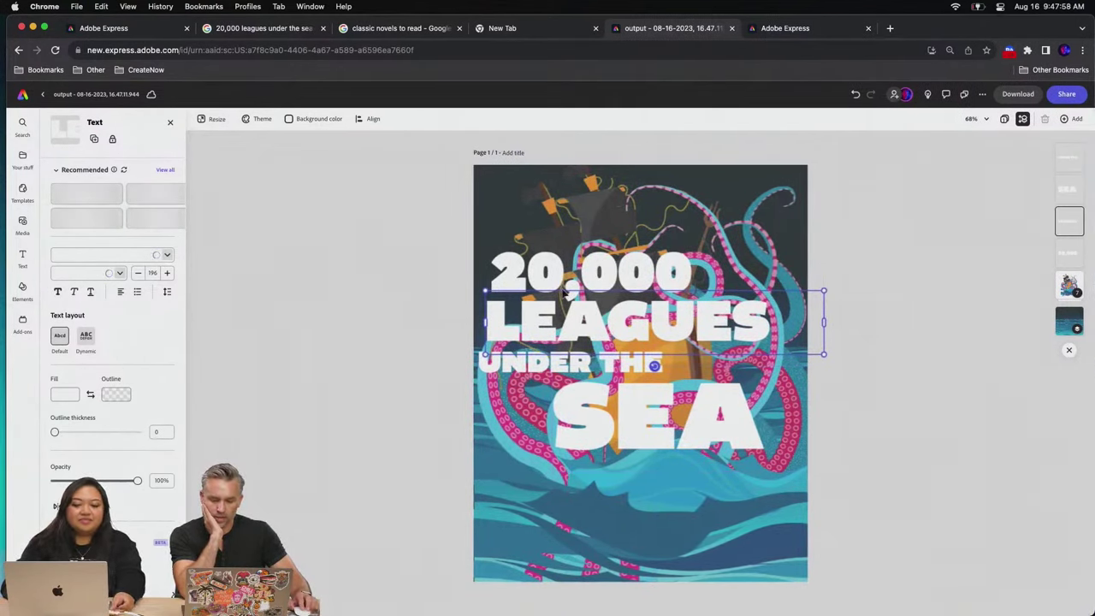
Ungroup the kraken illustration and restack the SEA text directly above the boat layer, behind the separate tentacles
{"action": "left_click", "coordinate": [1068, 288]}
{"action": "left_click", "coordinate": [70, 176]}
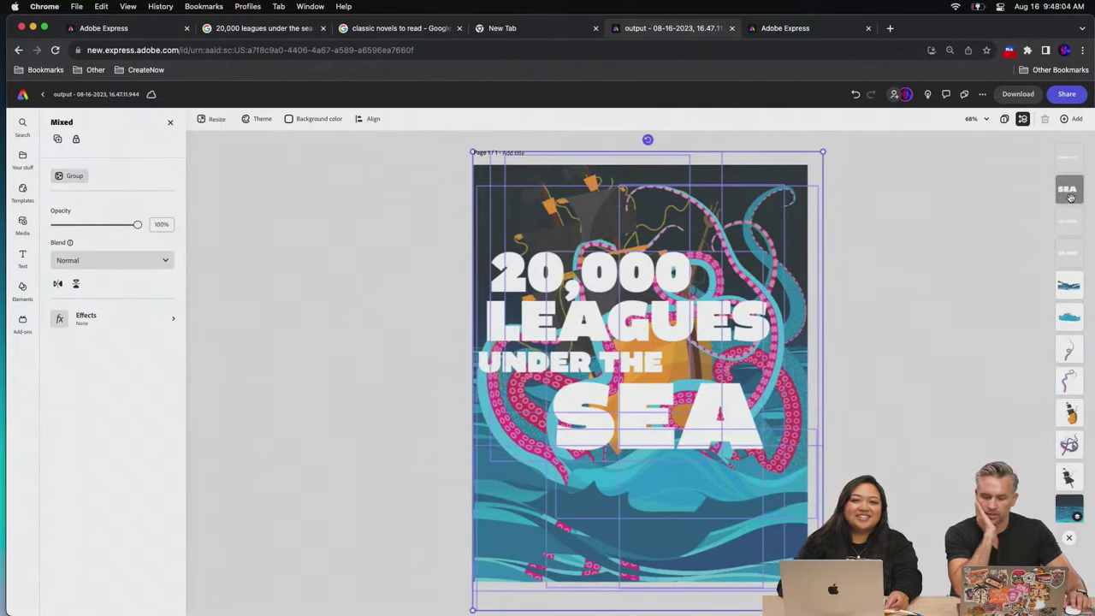
{"action": "left_click_drag", "start_coordinate": [1070, 198], "coordinate": [1070, 323]}
Bring the long curling tentacle in front of the title text, stack both wave layers above it, and deselect
{"action": "left_click_drag", "start_coordinate": [1059, 184], "coordinate": [1069, 158]}
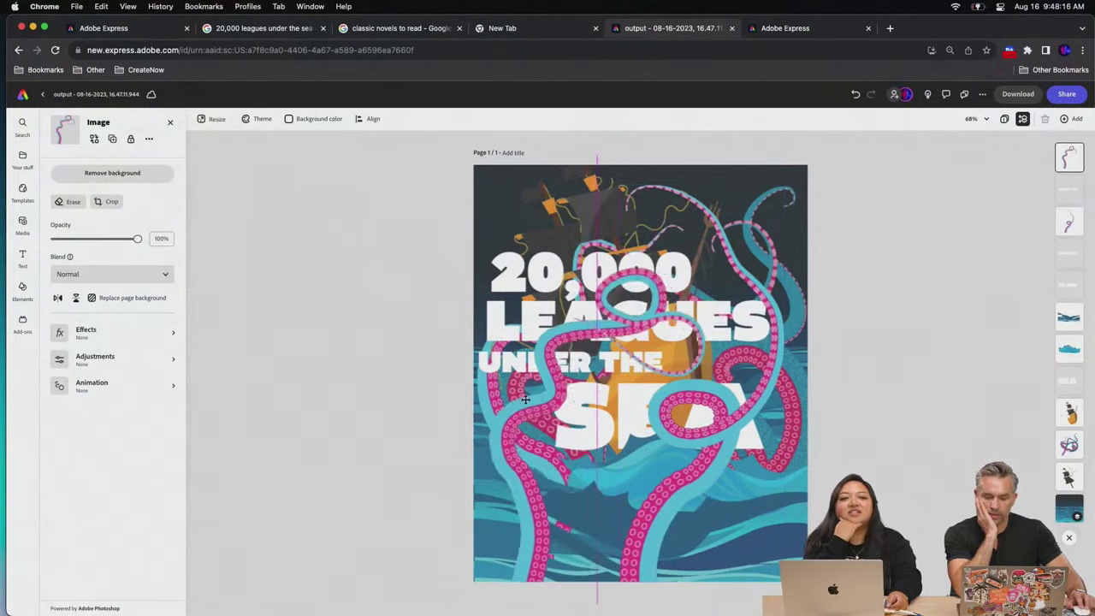
{"action": "left_click_drag", "start_coordinate": [1072, 321], "coordinate": [1070, 158]}
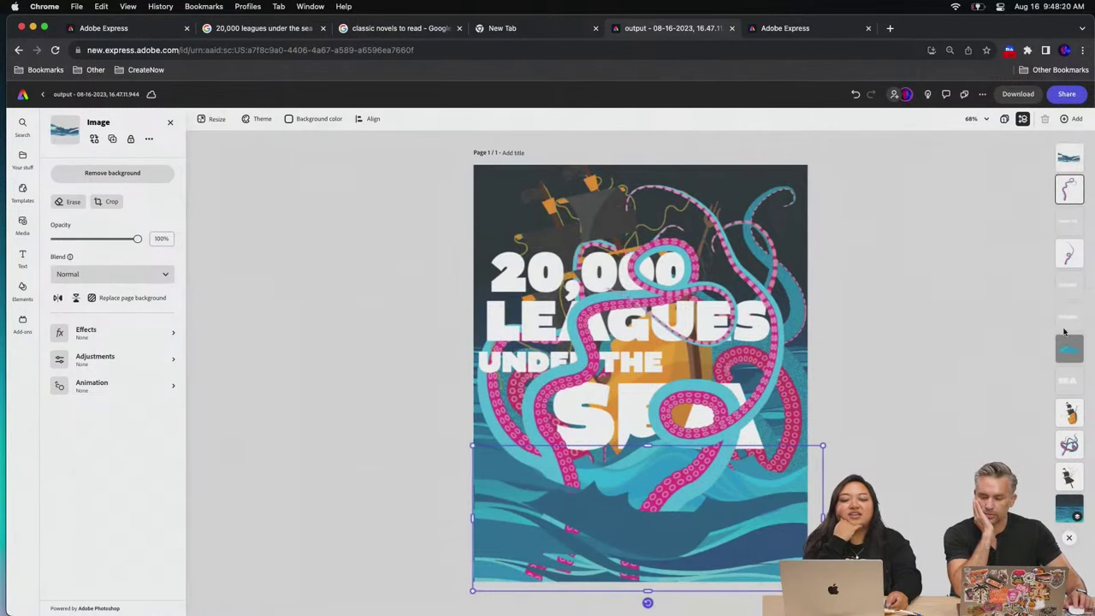
{"action": "left_click_drag", "start_coordinate": [1067, 345], "coordinate": [1071, 160]}
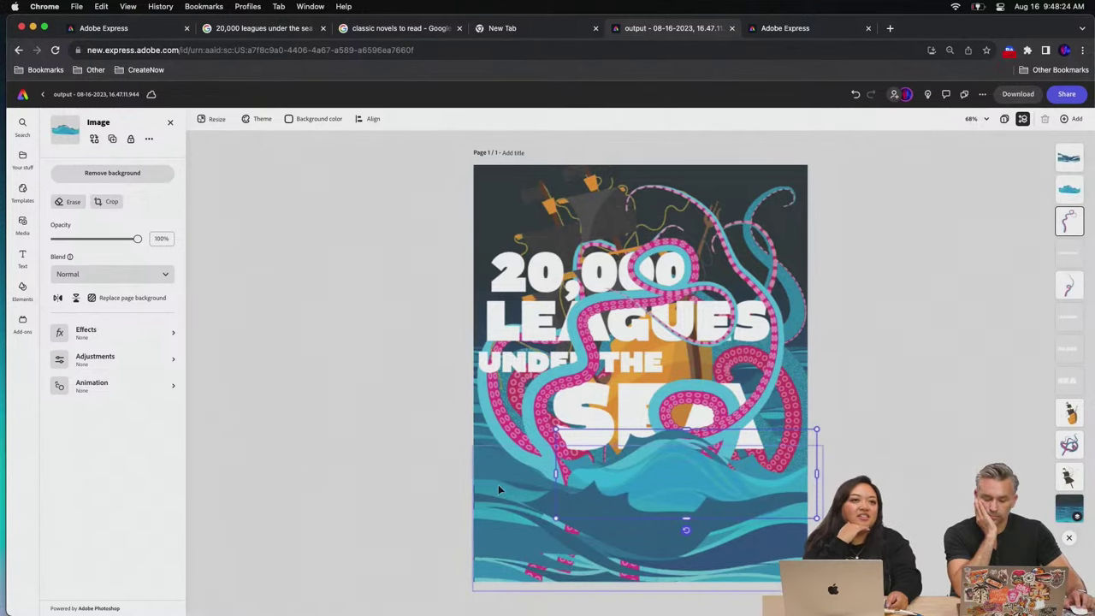
{"action": "left_click", "coordinate": [378, 395]}
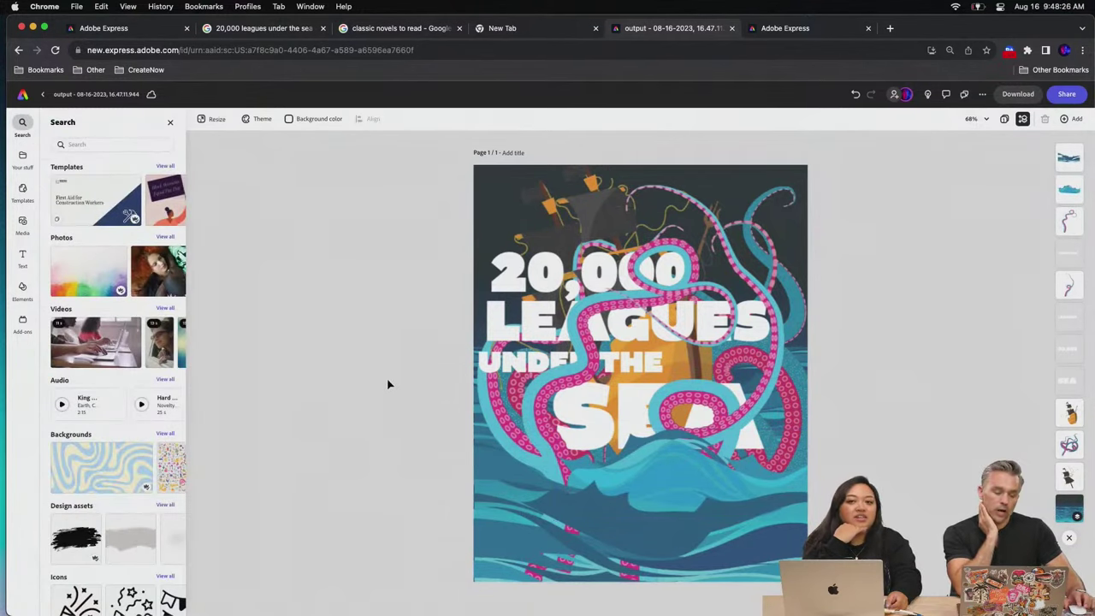
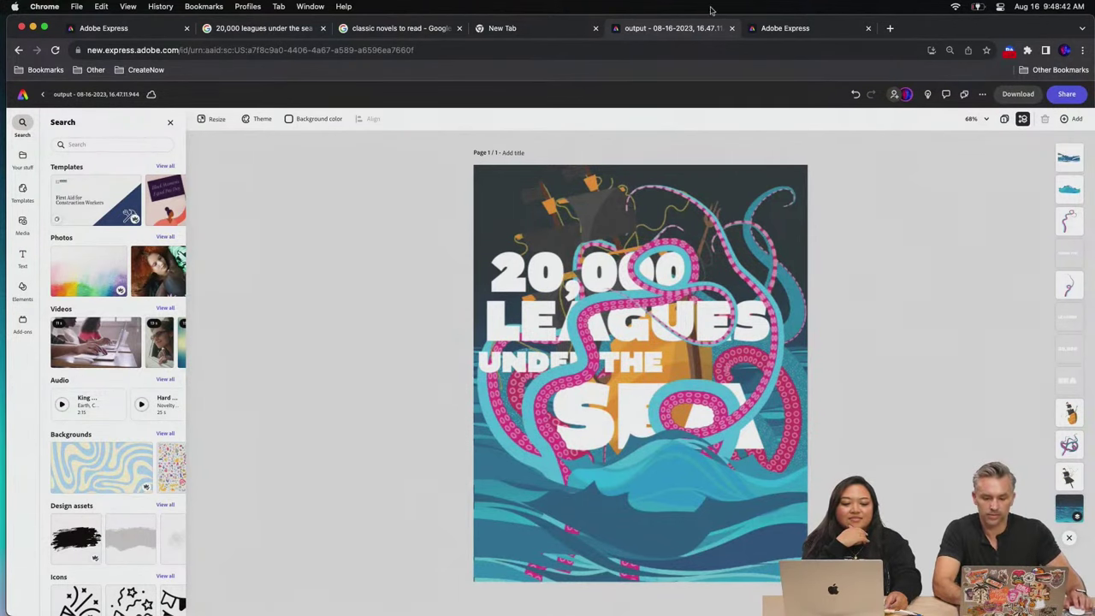
Open the converted Kraken.psd in the Express editor, shift the large splash image slightly left, and select the smaller splash image
{"action": "left_click", "coordinate": [774, 28]}
{"action": "left_click", "coordinate": [781, 497]}
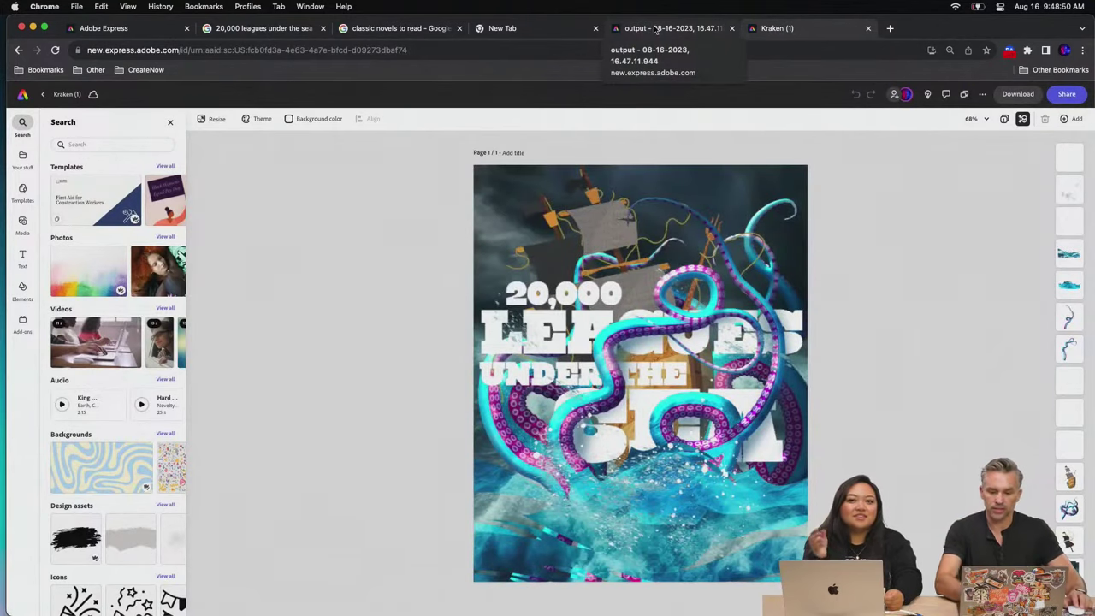
{"action": "left_click", "coordinate": [693, 336]}
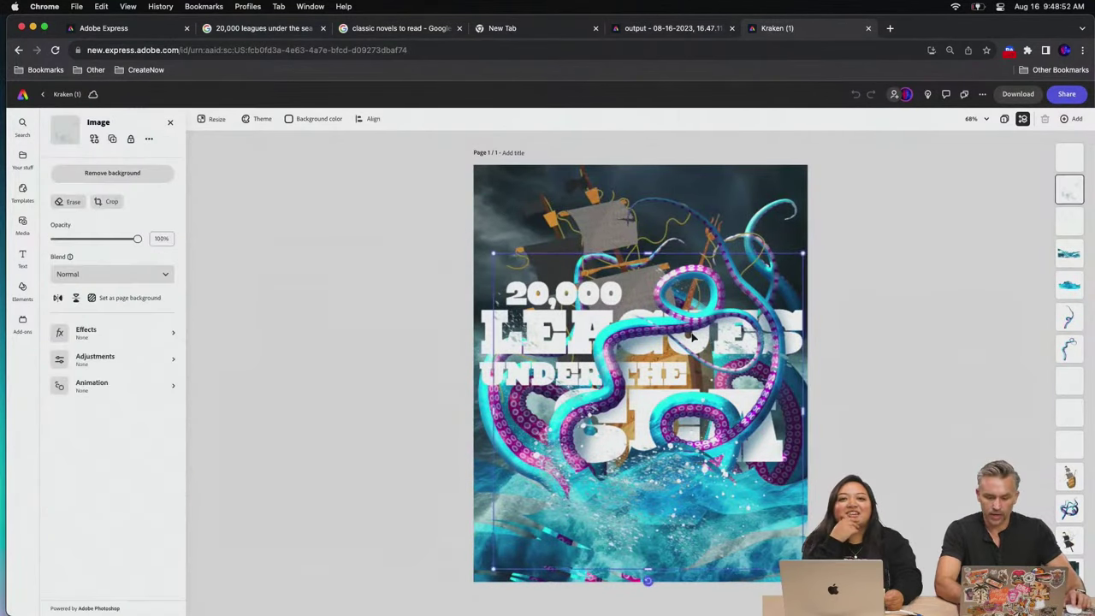
{"action": "left_click_drag", "start_coordinate": [650, 327], "coordinate": [645, 327]}
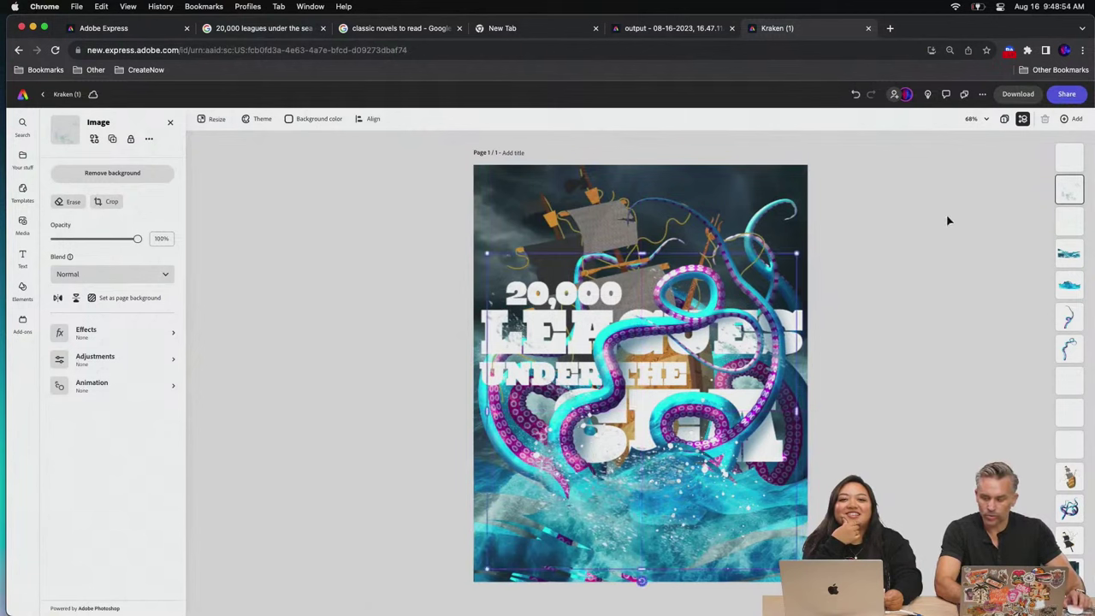
{"action": "left_click", "coordinate": [495, 479]}
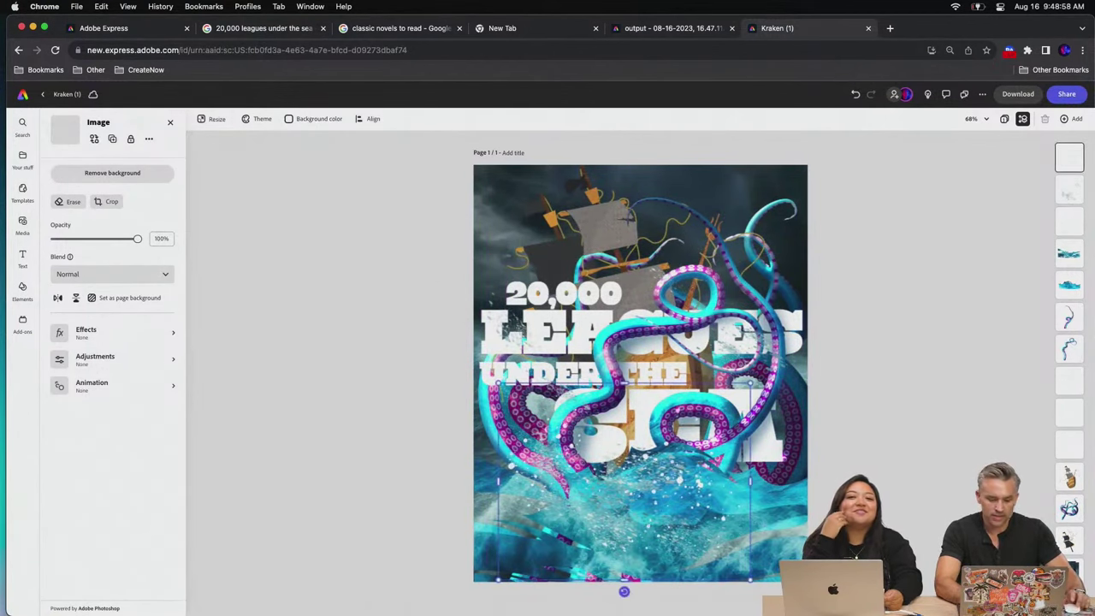
Switch to Photoshop (Beta), select the splash2 layer in Kraken.psd, move it slightly, and return to Adobe Express
{"action": "mouse_move", "coordinate": [246, 614]}
{"action": "left_click", "coordinate": [350, 601]}
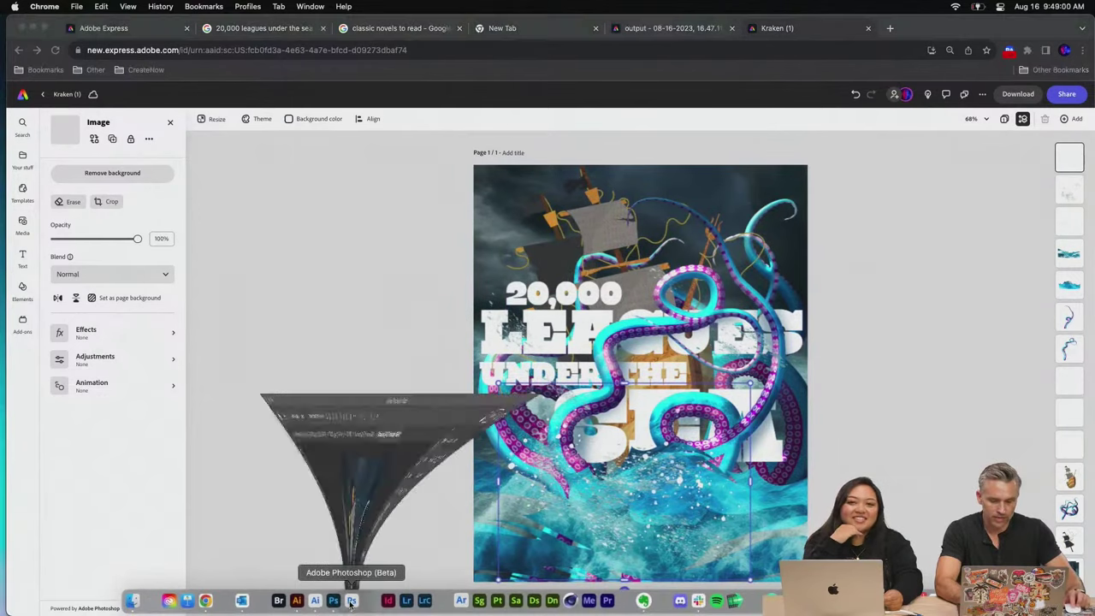
{"action": "left_click", "coordinate": [992, 154]}
{"action": "key", "text": "ctrl+j"}
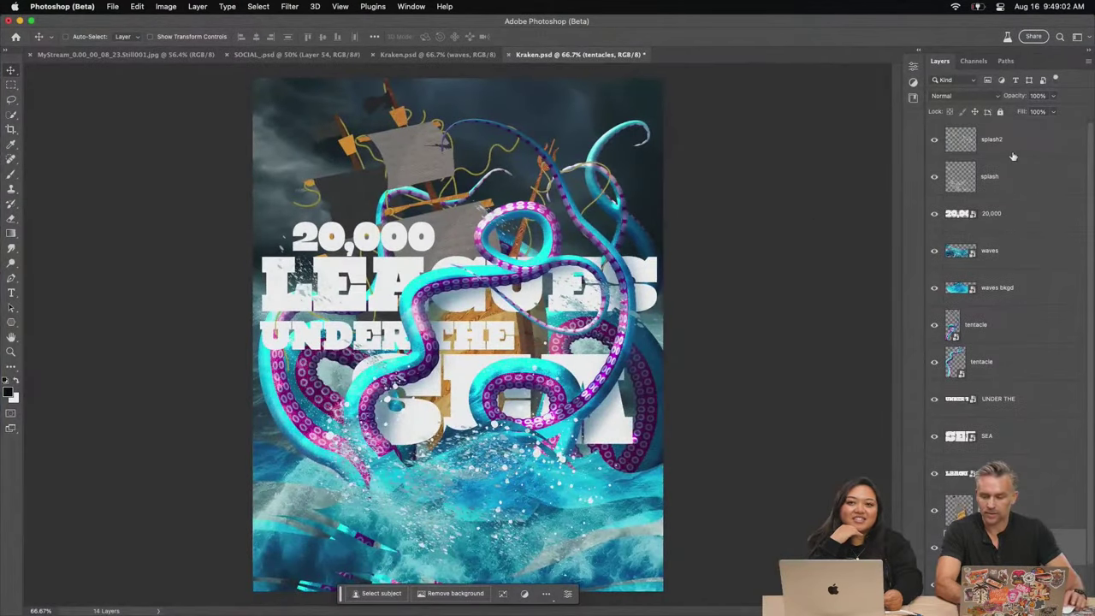
{"action": "mouse_move", "coordinate": [447, 344]}
{"action": "left_mouse_down"}
{"action": "mouse_move", "coordinate": [364, 126]}
{"action": "mouse_move", "coordinate": [433, 131]}
{"action": "mouse_move", "coordinate": [451, 353]}
{"action": "mouse_move", "coordinate": [417, 342]}
{"action": "mouse_move", "coordinate": [450, 344]}
{"action": "left_mouse_up"}
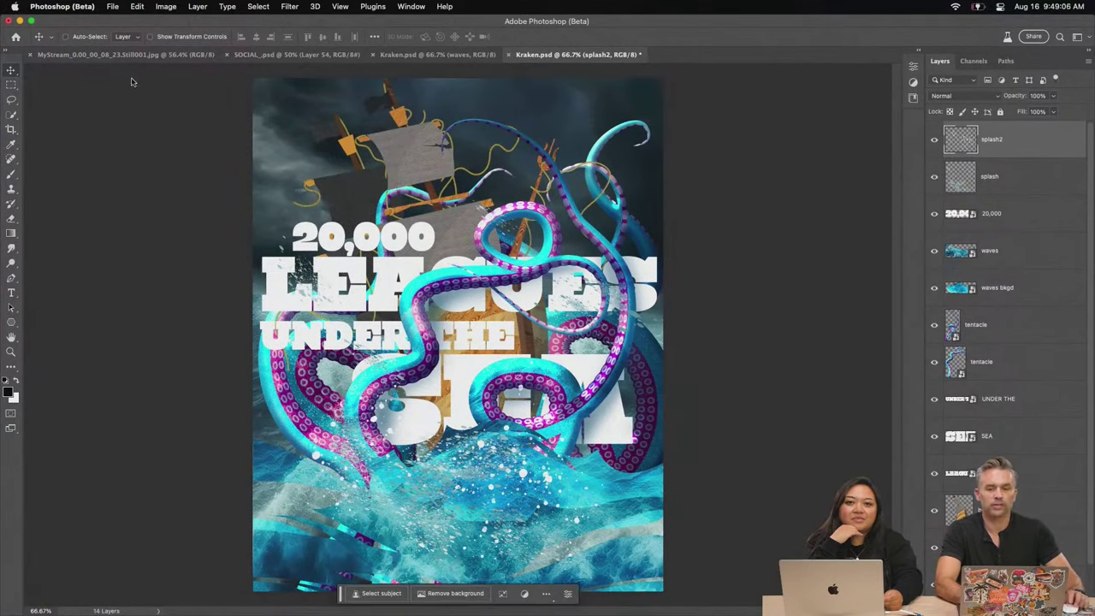
{"action": "left_click", "coordinate": [20, 21]}
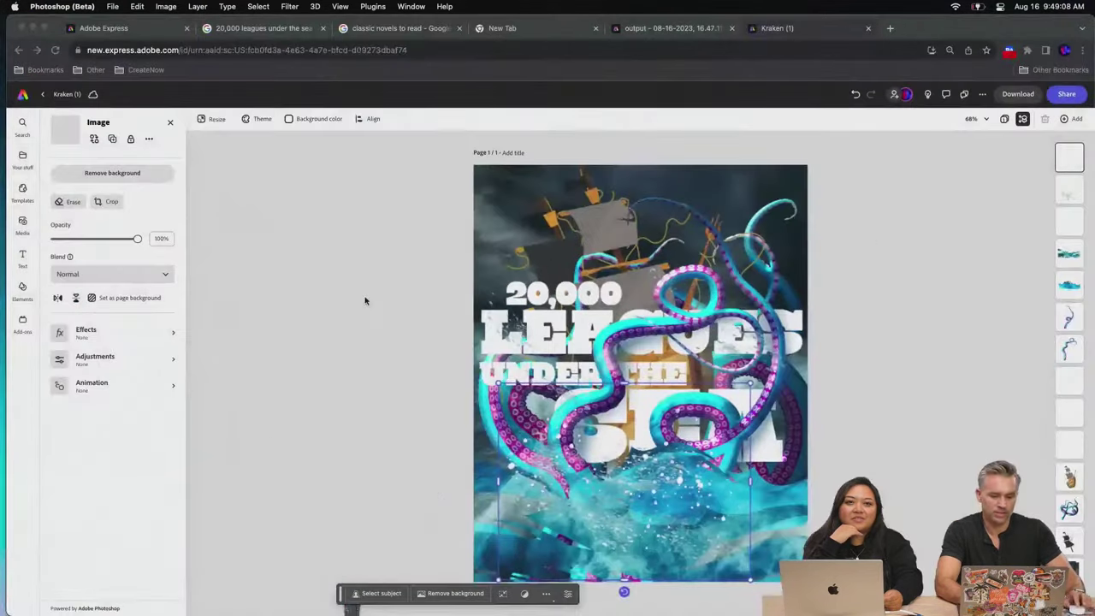
Enlarge the topmost splash image from its upper corner until it extends past the page's side edge
{"action": "left_click", "coordinate": [608, 439]}
{"action": "key", "text": "super+equal"}
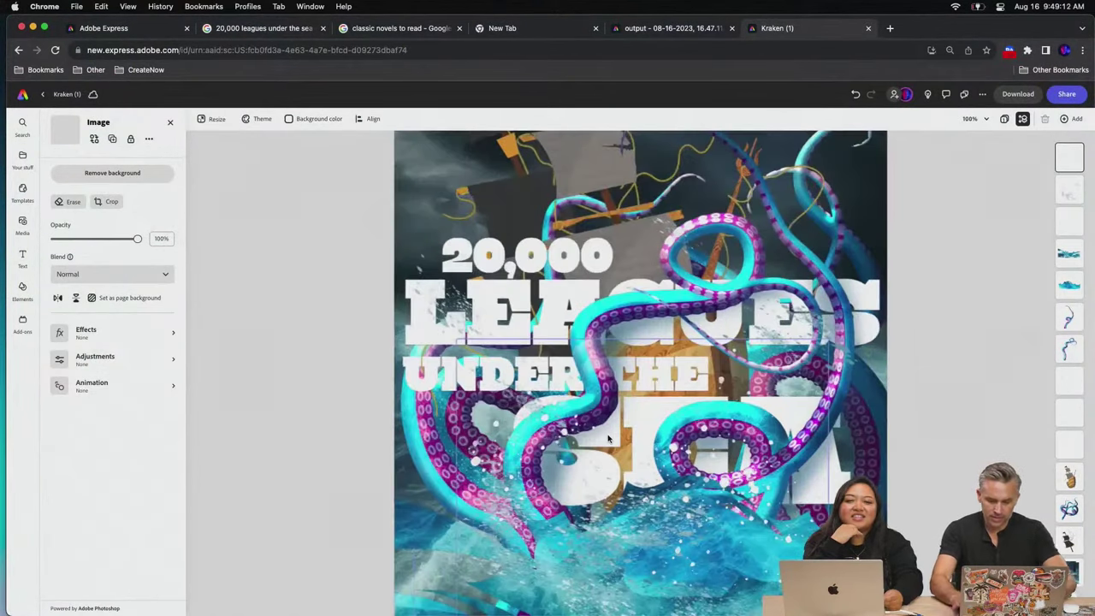
{"action": "left_click_drag", "start_coordinate": [456, 345], "coordinate": [373, 257]}
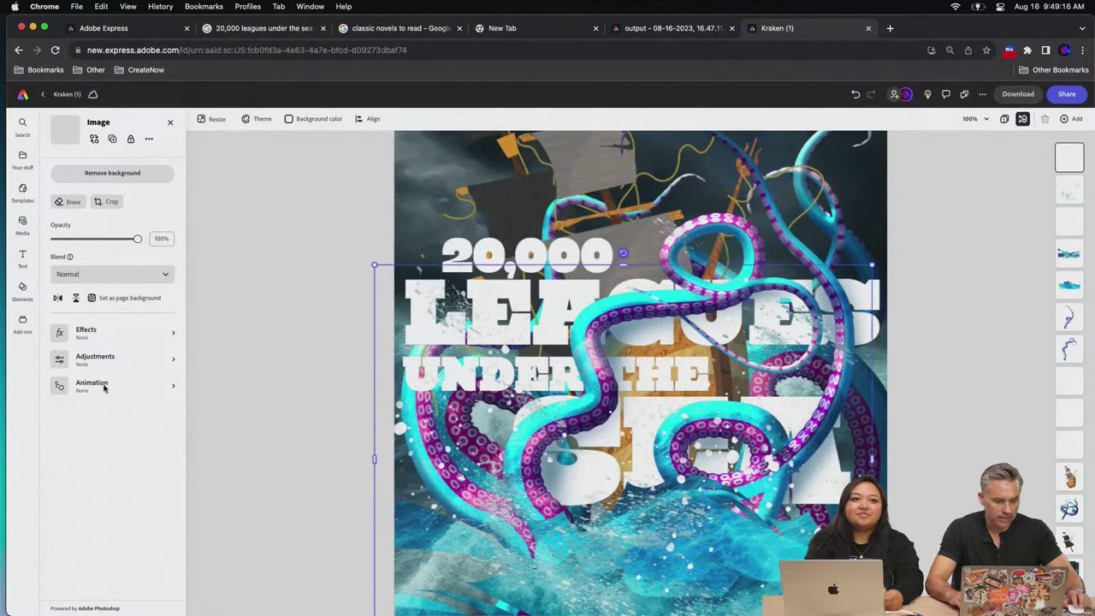
Apply the looping Jitter animation to the enlarged splash image
{"action": "left_click", "coordinate": [105, 387]}
{"action": "left_click", "coordinate": [107, 168]}
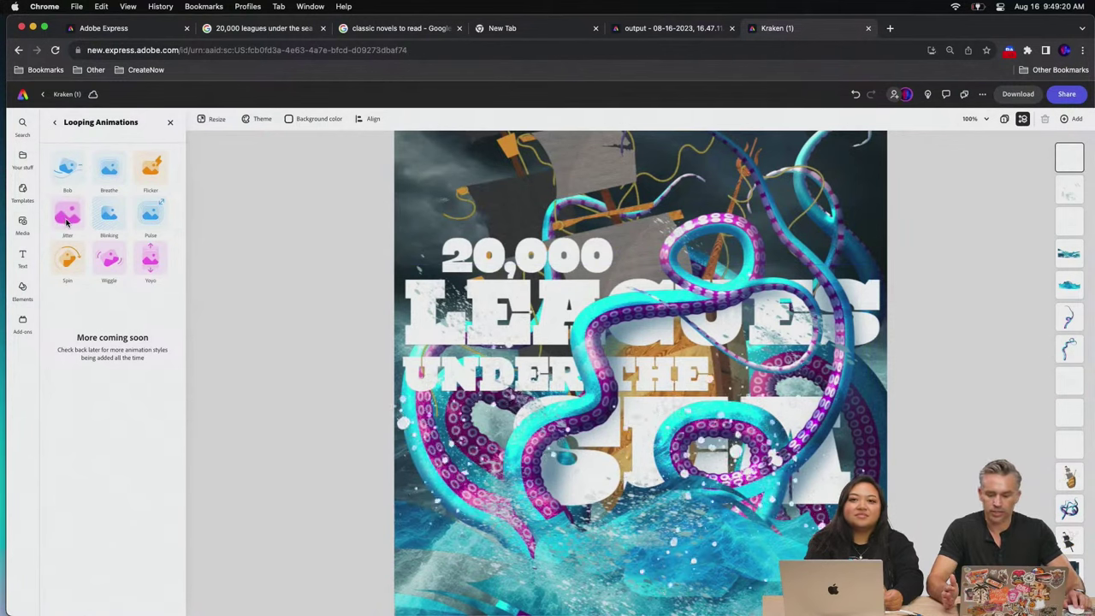
{"action": "left_click", "coordinate": [104, 227]}
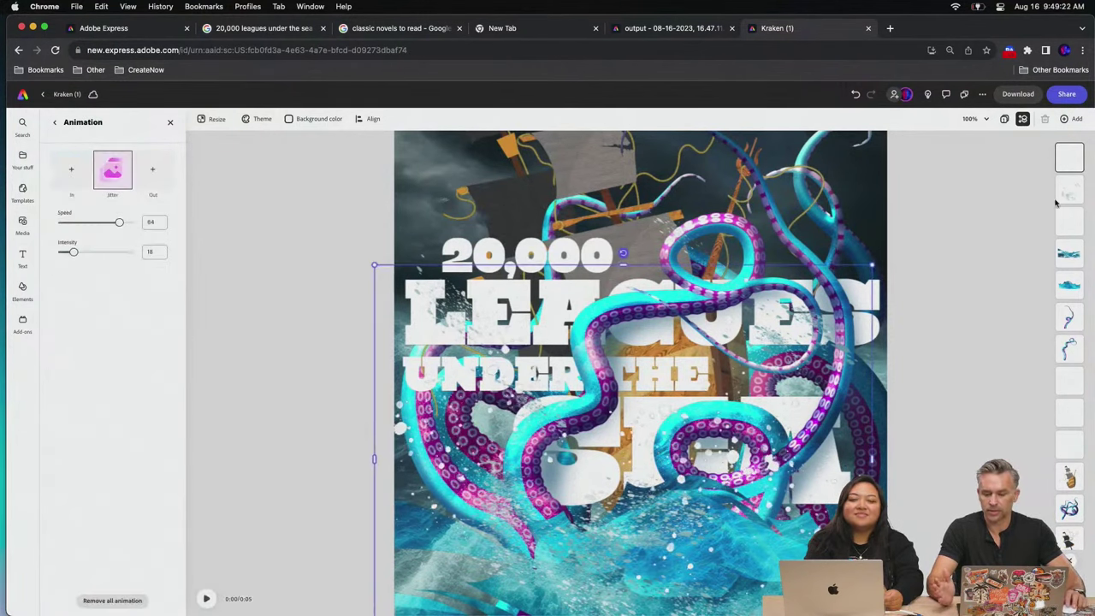
Apply the looping Jitter animation to the second splash image and set its speed to 39
{"action": "left_click", "coordinate": [112, 390]}
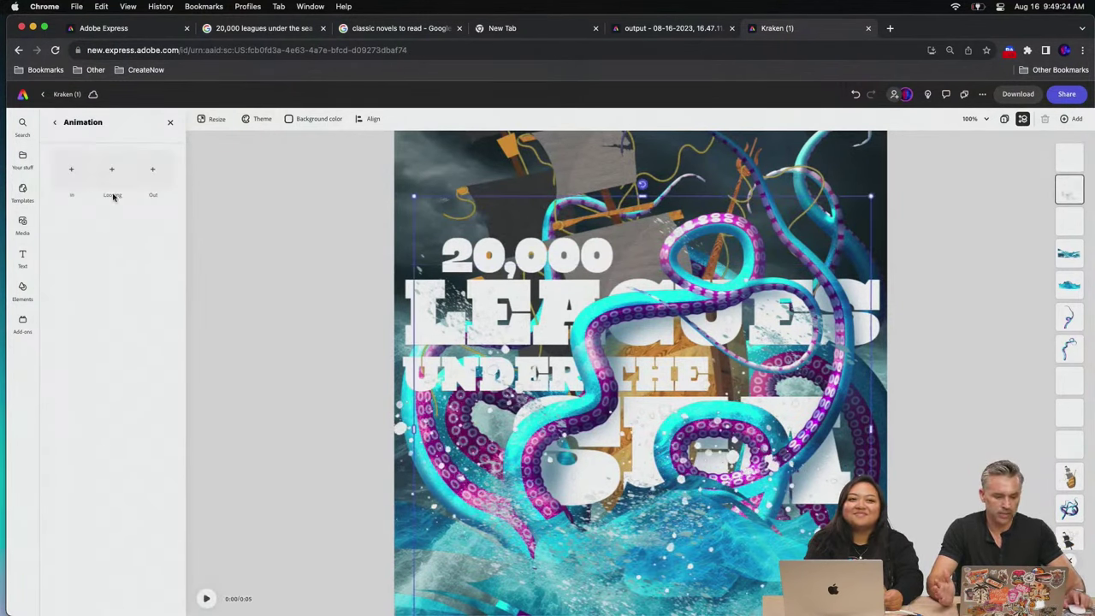
{"action": "left_click", "coordinate": [110, 167]}
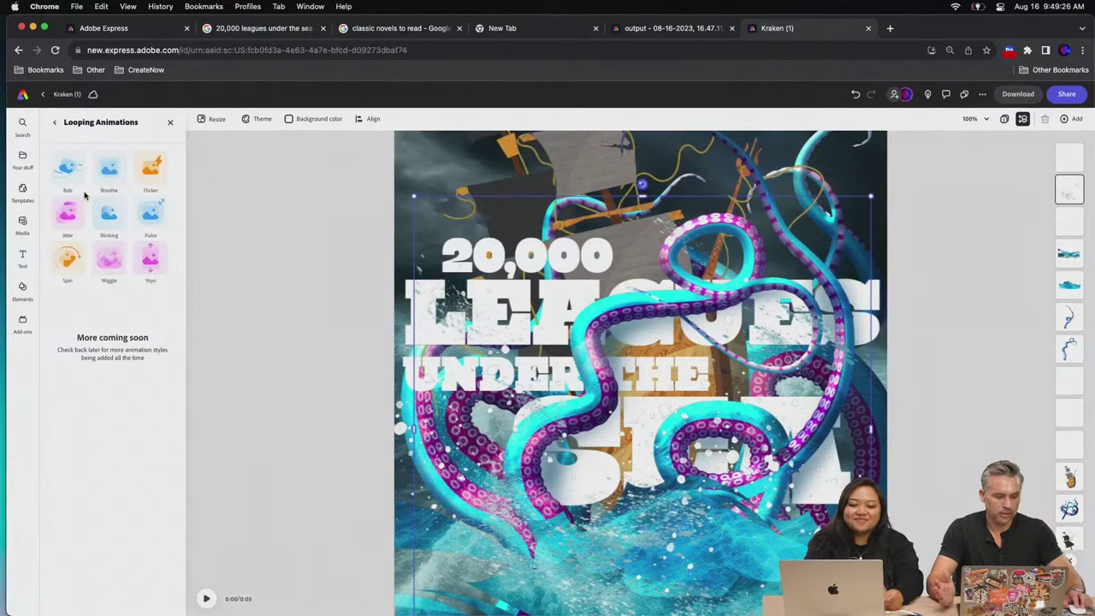
{"action": "left_click", "coordinate": [68, 213]}
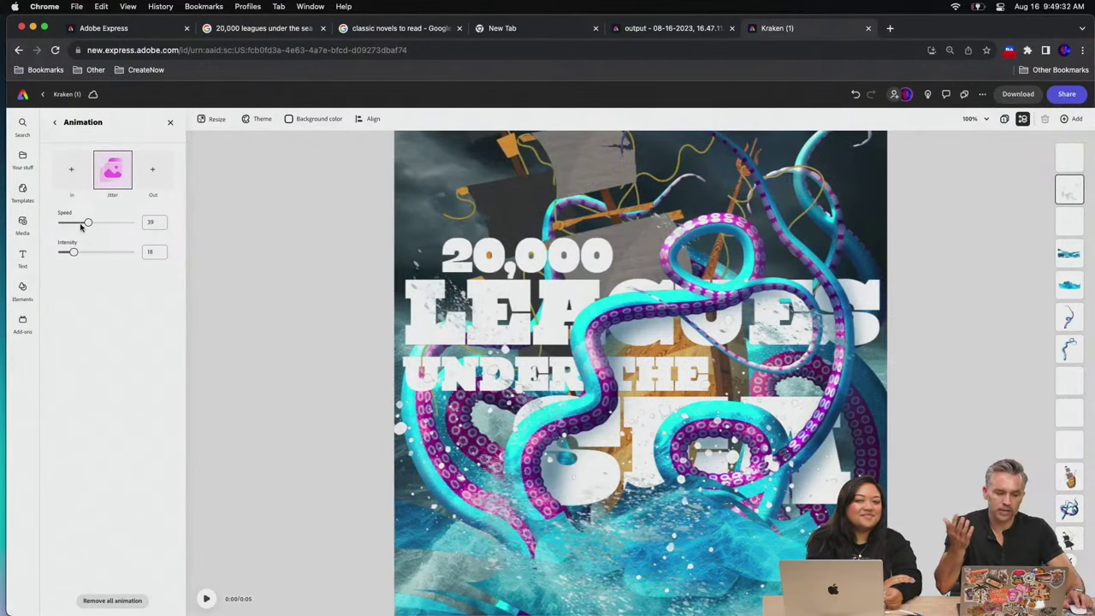
Play the animated poster to preview the jittering splashes, pause it, and fit the whole page in view
{"action": "left_click", "coordinate": [206, 599]}
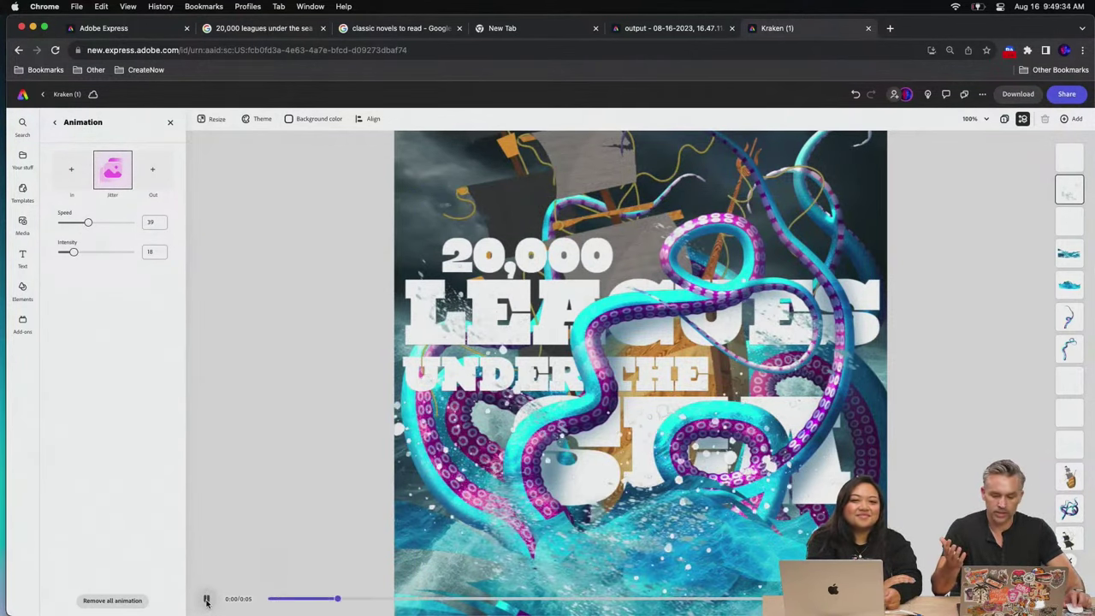
{"action": "left_click", "coordinate": [206, 598]}
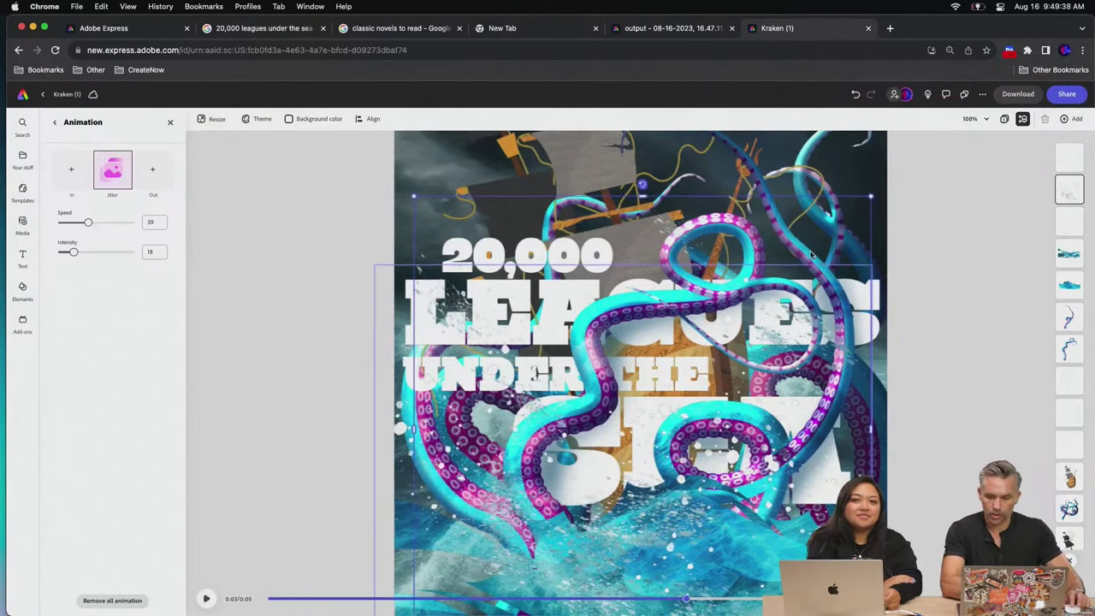
{"action": "key", "text": "super+0"}
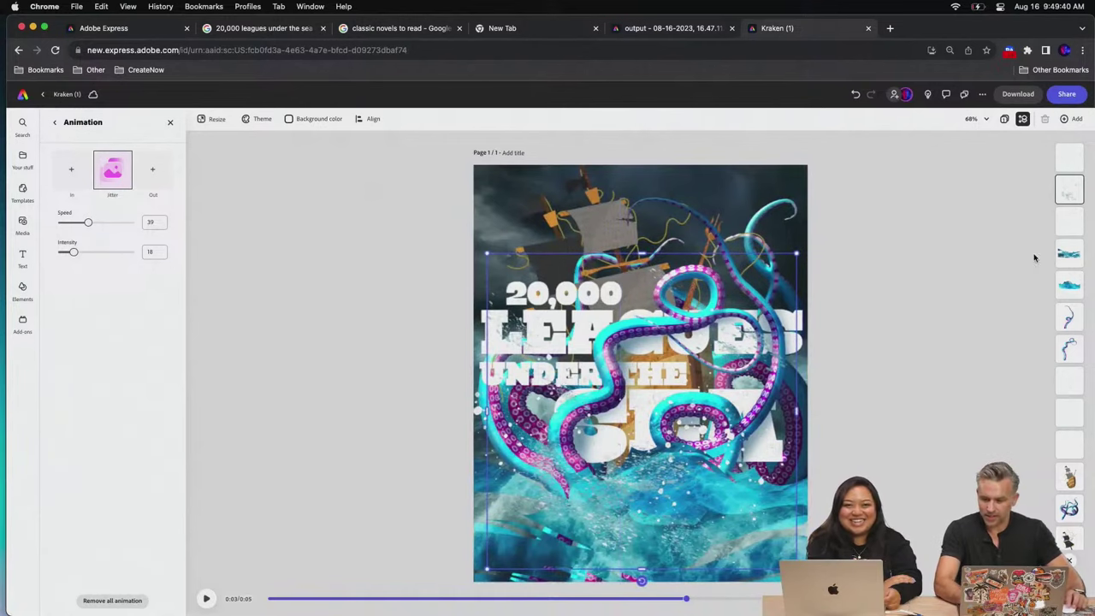
Move the coiled tentacle image one layer up, directly above the thin upright tentacle image
{"action": "left_click", "coordinate": [1068, 318]}
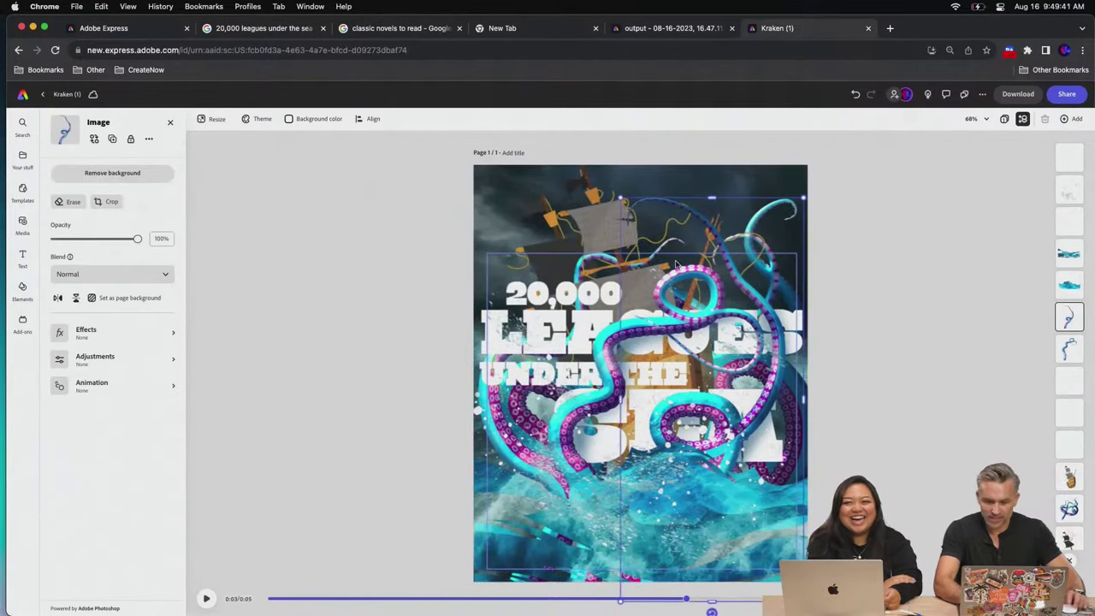
{"action": "left_click", "coordinate": [1066, 349]}
{"action": "left_click_drag", "start_coordinate": [1065, 353], "coordinate": [1068, 318]}
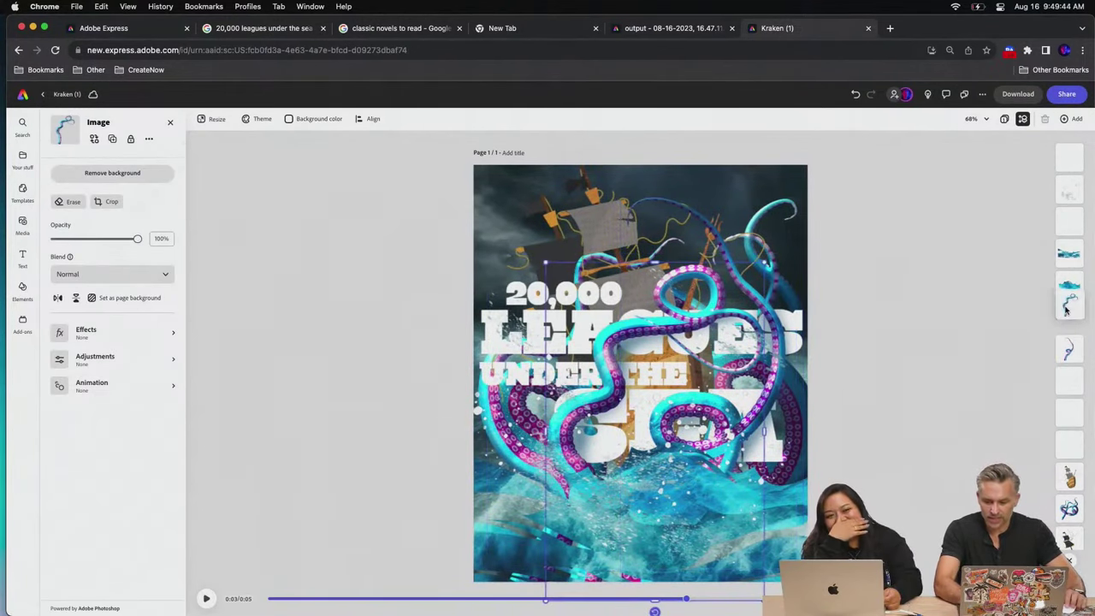
Apply the looping Bob animation to the coiled tentacle image with speed 16 and intensity 15
{"action": "left_click", "coordinate": [118, 384]}
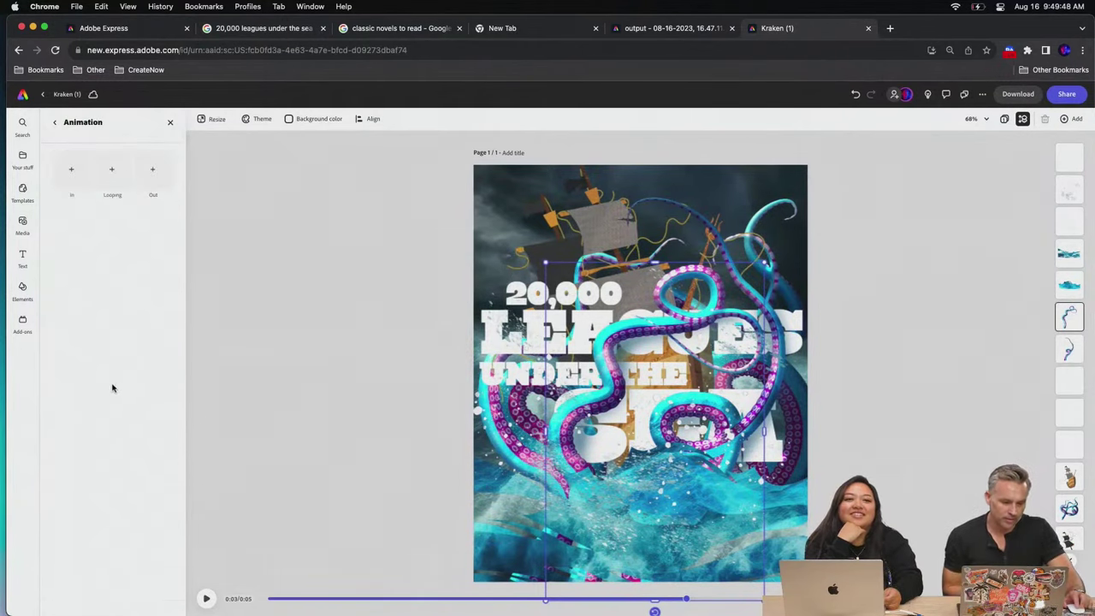
{"action": "left_click", "coordinate": [102, 180]}
{"action": "left_click", "coordinate": [64, 170]}
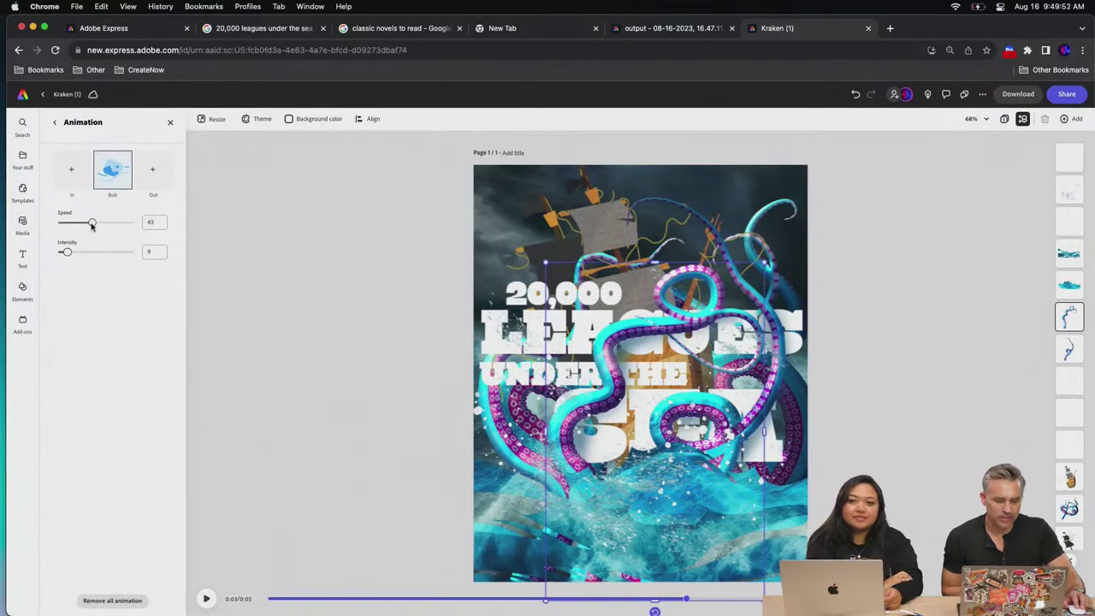
{"action": "left_click_drag", "start_coordinate": [93, 224], "coordinate": [92, 224]}
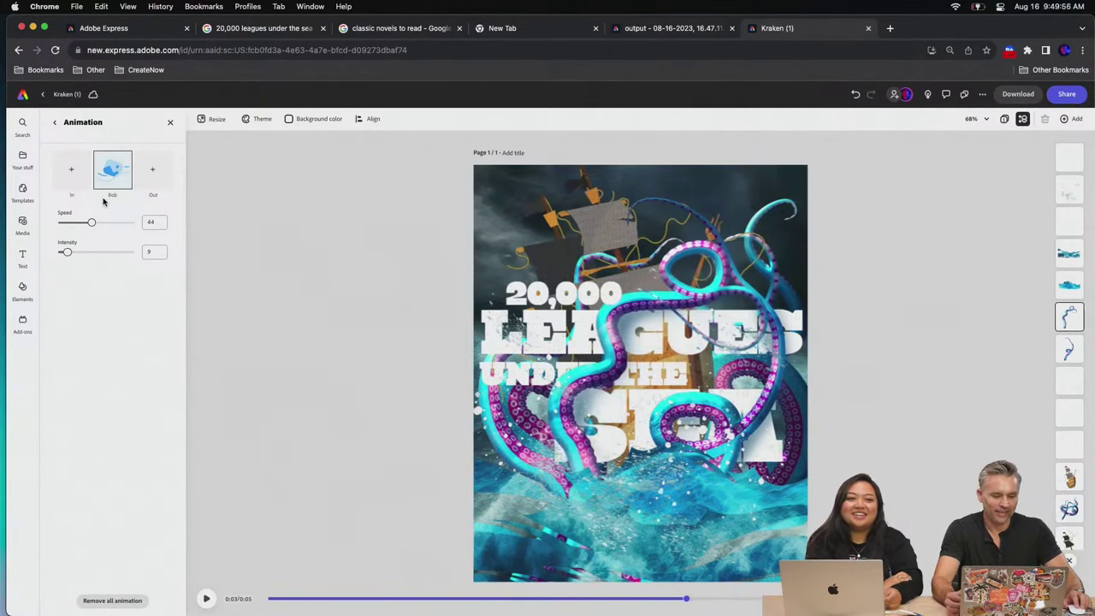
{"action": "key", "text": "super+equal"}
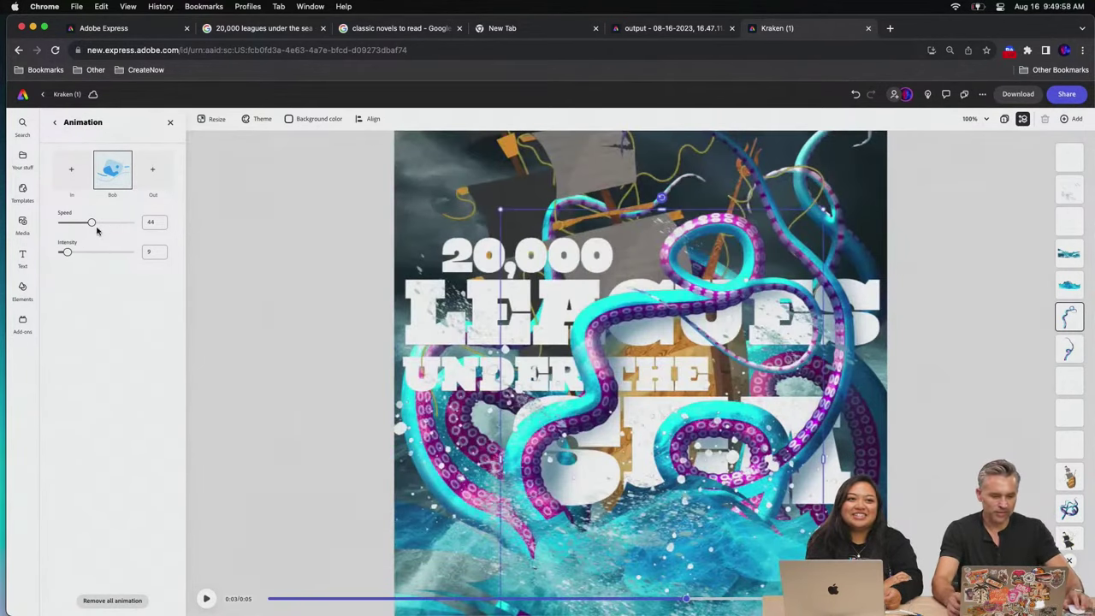
{"action": "left_click", "coordinate": [81, 253]}
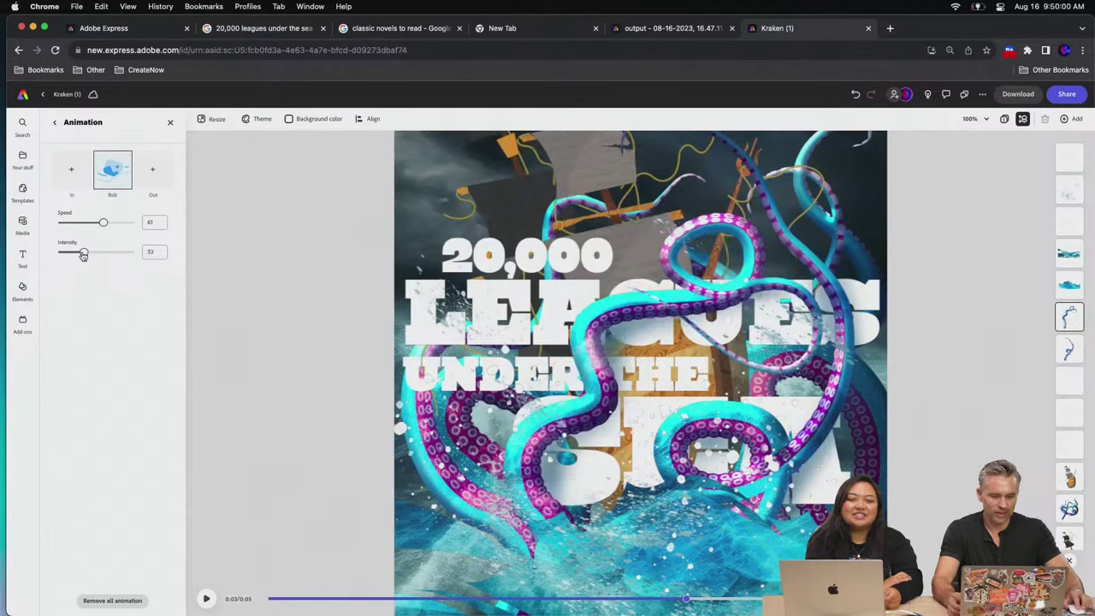
{"action": "left_click", "coordinate": [109, 253]}
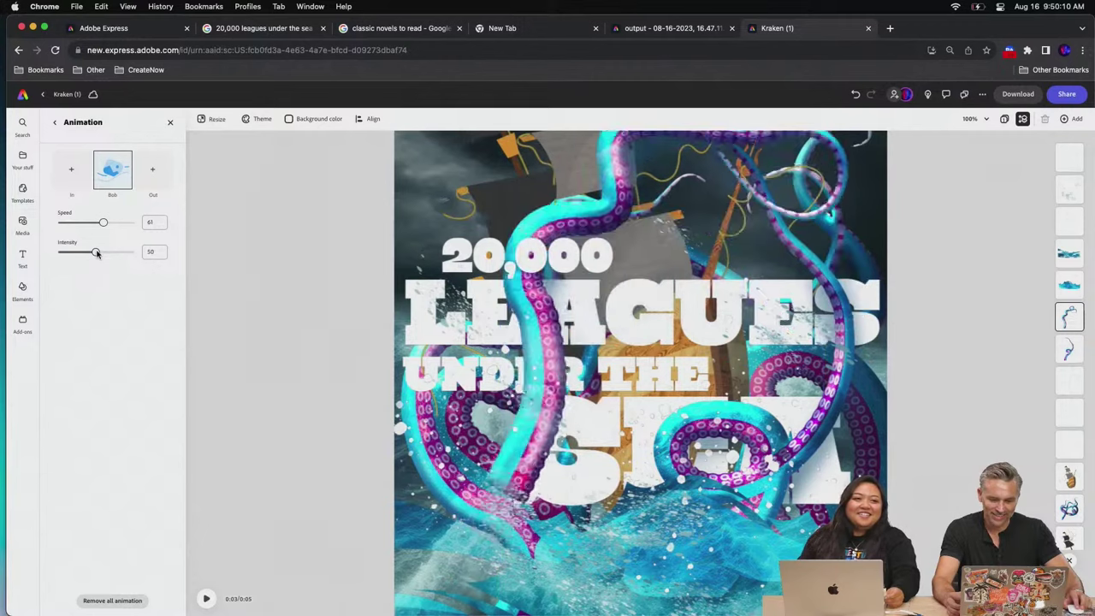
{"action": "left_click_drag", "start_coordinate": [97, 253], "coordinate": [70, 225]}
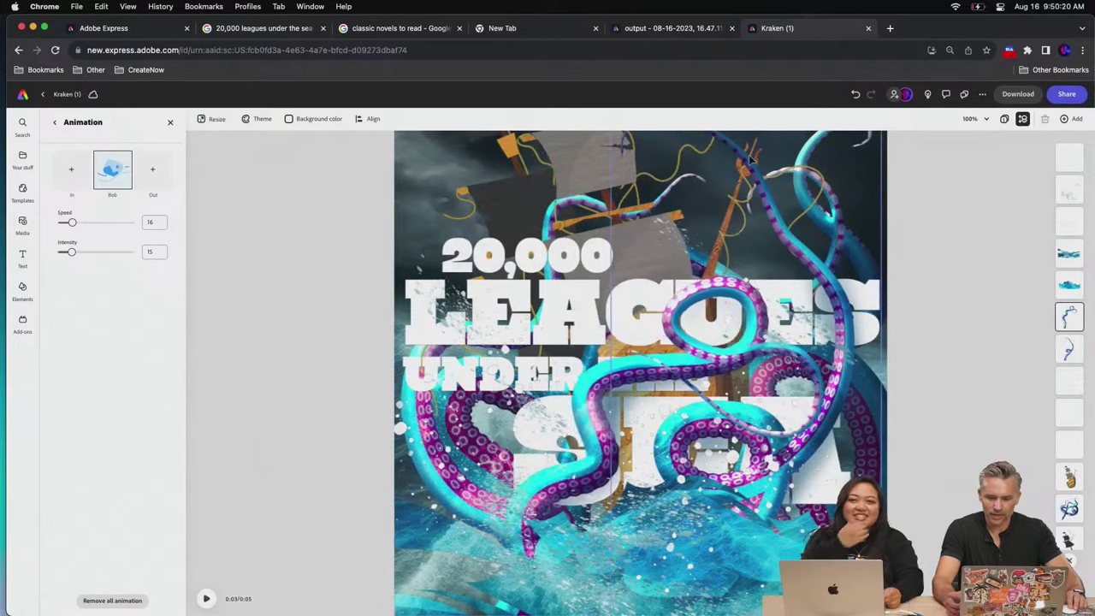
Apply the looping Bob animation to the thin upright tentacle image and lower its speed to 16
{"action": "left_click", "coordinate": [703, 177]}
{"action": "left_click", "coordinate": [102, 387]}
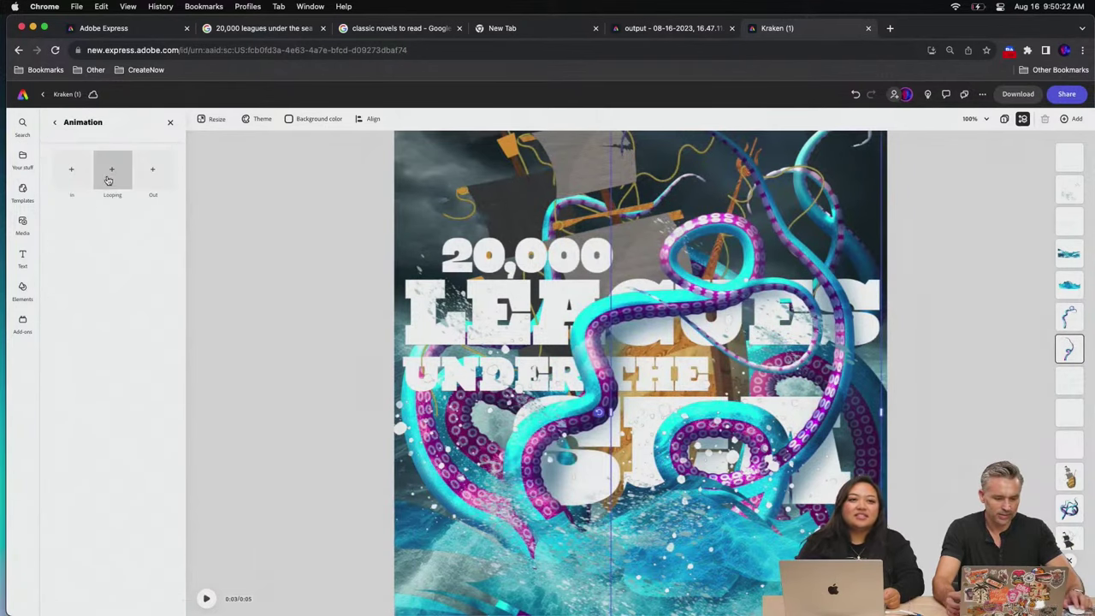
{"action": "left_click", "coordinate": [112, 169]}
{"action": "left_click", "coordinate": [67, 169]}
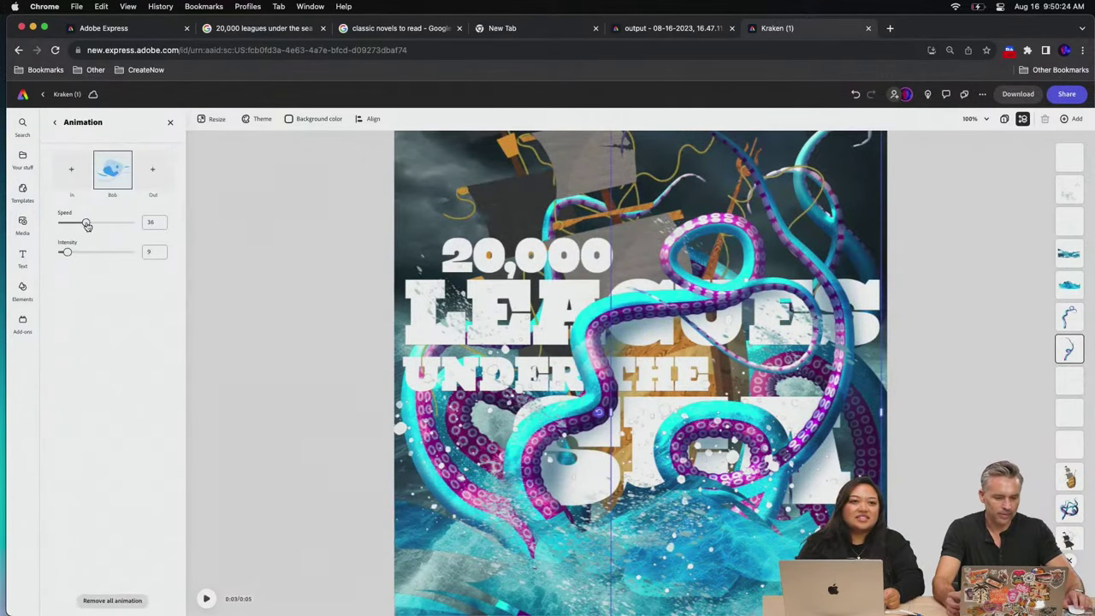
{"action": "left_click_drag", "start_coordinate": [87, 225], "coordinate": [74, 222]}
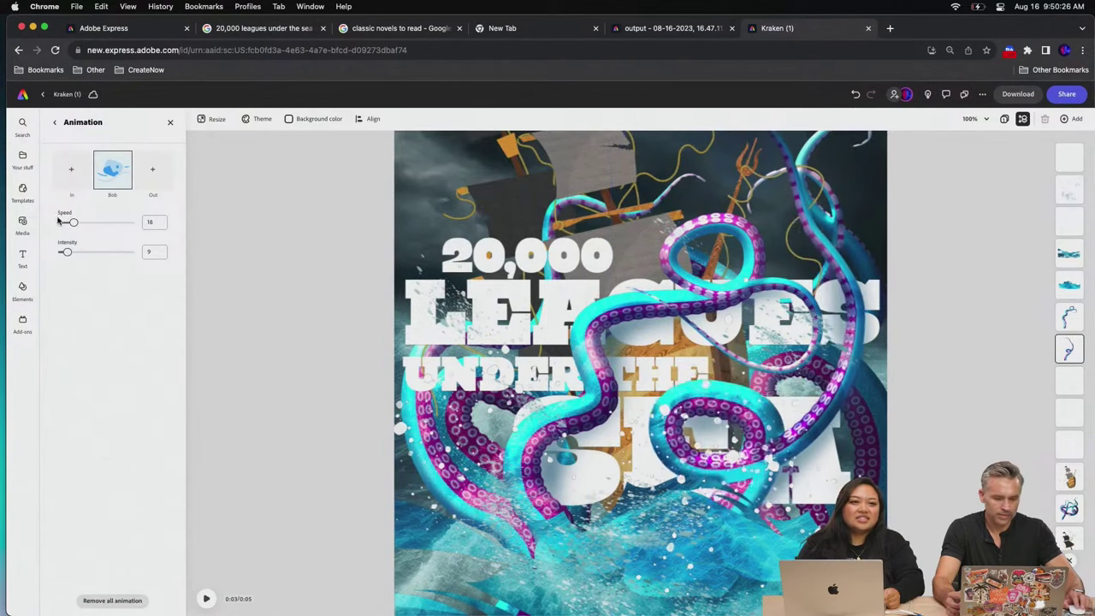
Apply the looping Bob animation to the wide front wave image and play the poster to preview it
{"action": "left_click", "coordinate": [494, 319]}
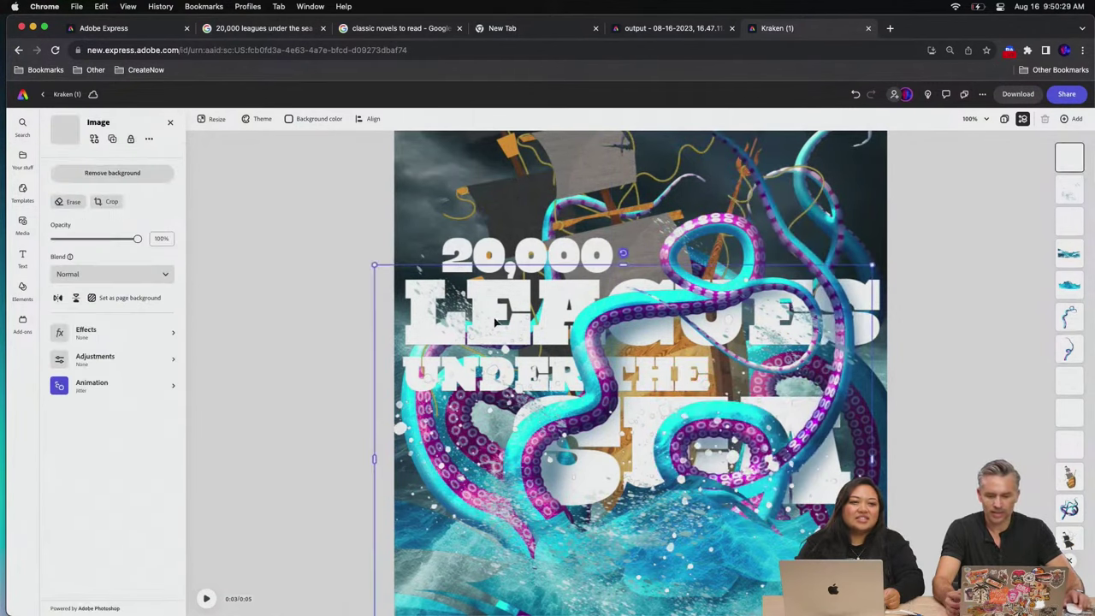
{"action": "left_click", "coordinate": [1069, 254]}
{"action": "scroll", "coordinate": [564, 383], "scroll_direction": "down", "scroll_amount": 3}
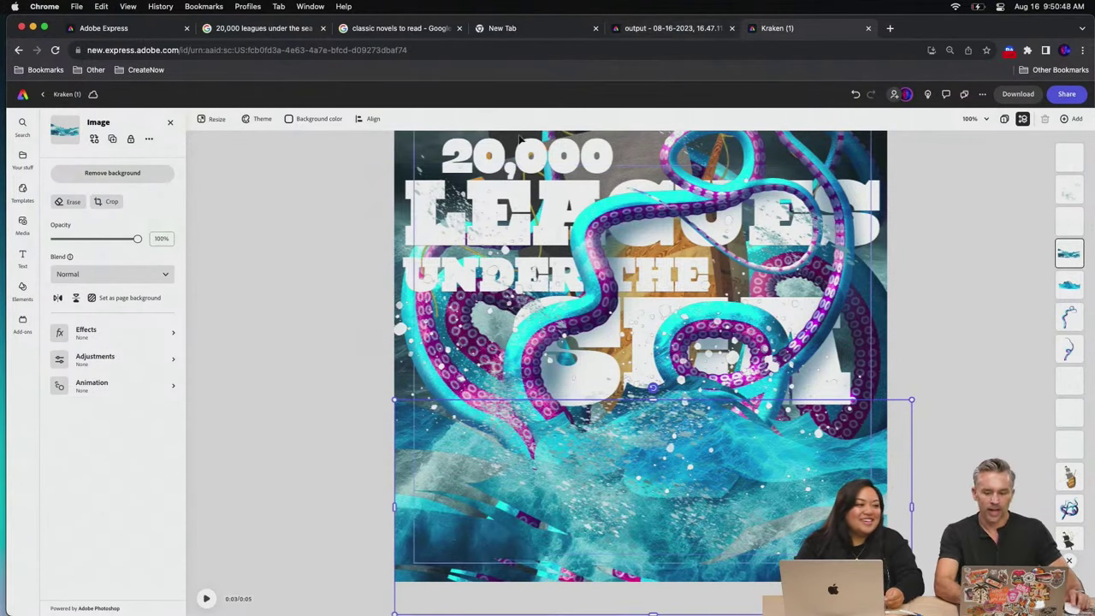
{"action": "left_click", "coordinate": [1068, 257]}
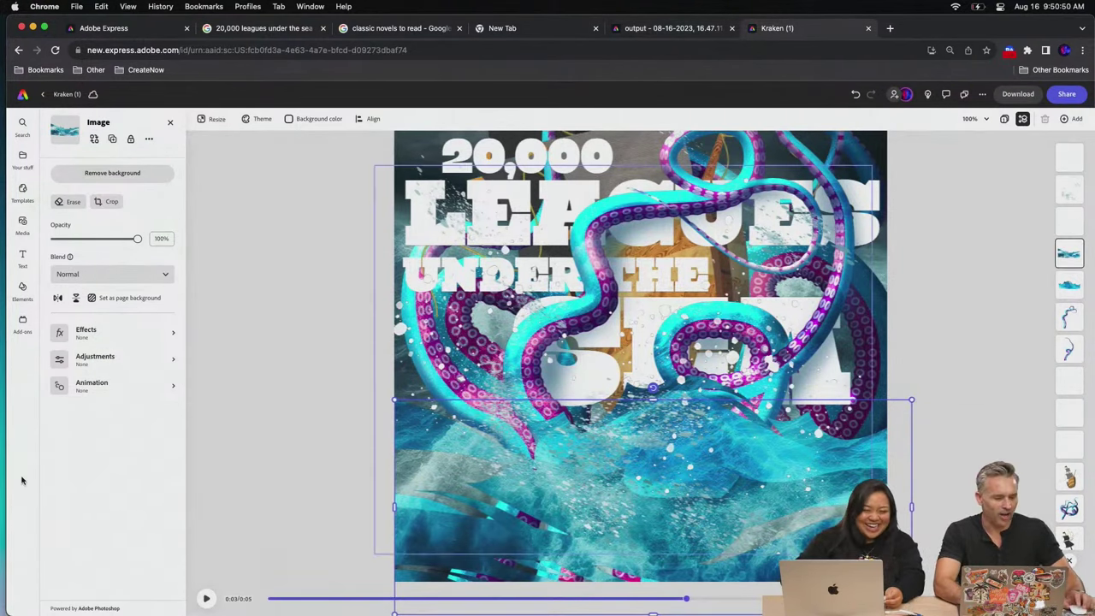
{"action": "left_click", "coordinate": [99, 389]}
{"action": "left_click", "coordinate": [124, 178]}
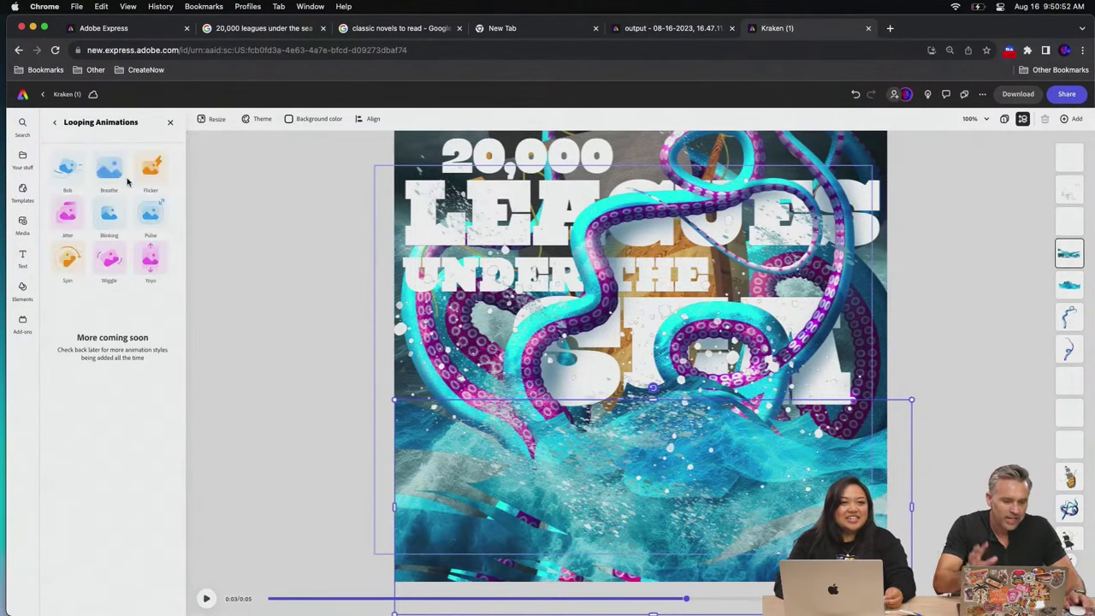
{"action": "left_click", "coordinate": [68, 171]}
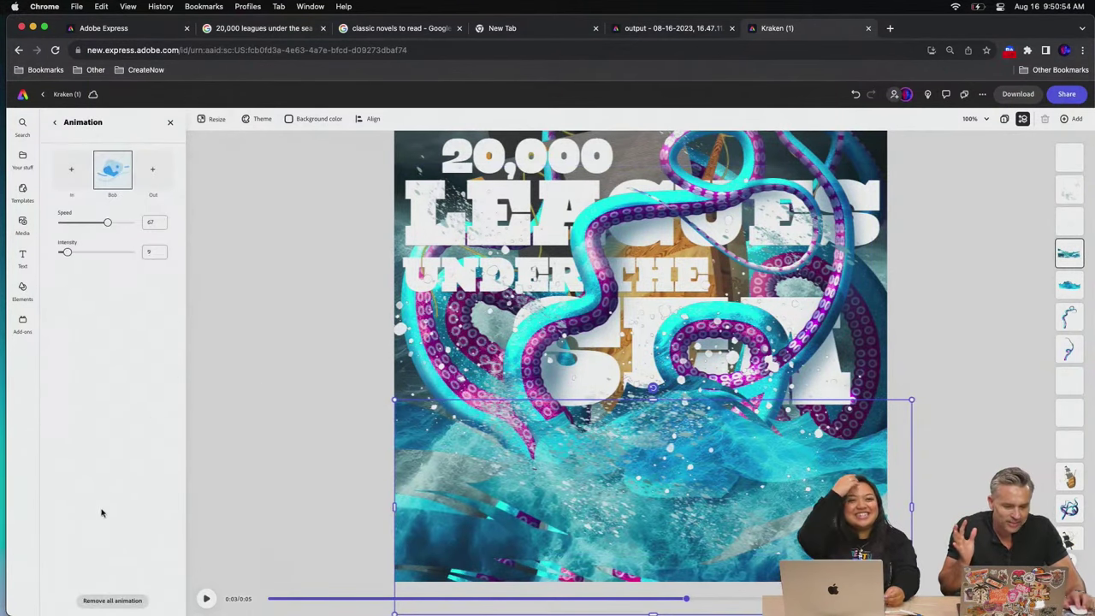
{"action": "left_click", "coordinate": [206, 599]}
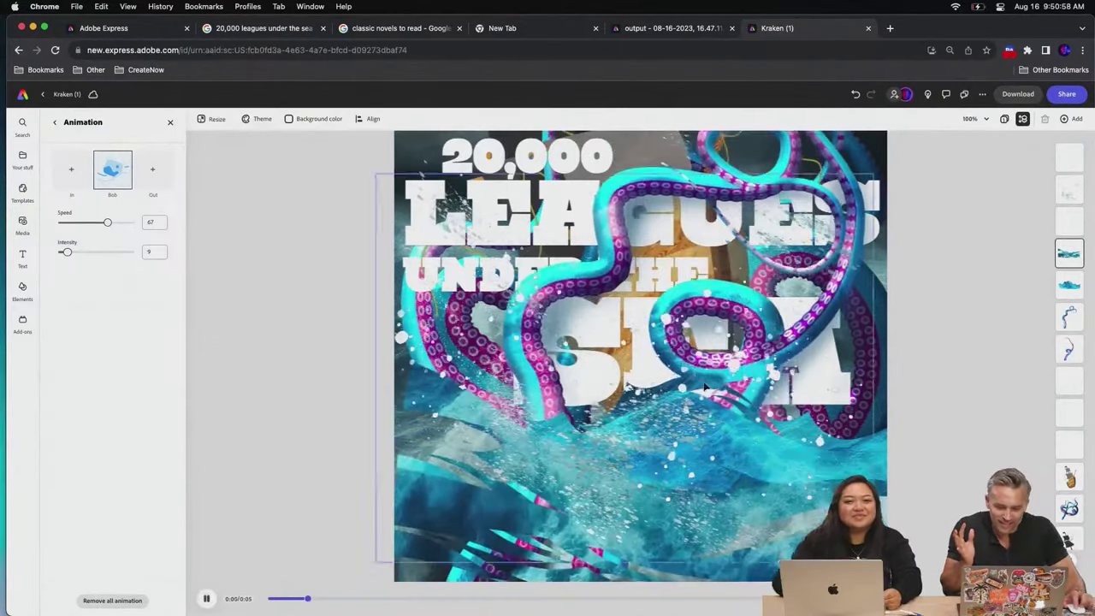
Apply the looping Bob animation to the smaller wave image behind the front wave and set its speed to 25
{"action": "left_click", "coordinate": [1070, 285]}
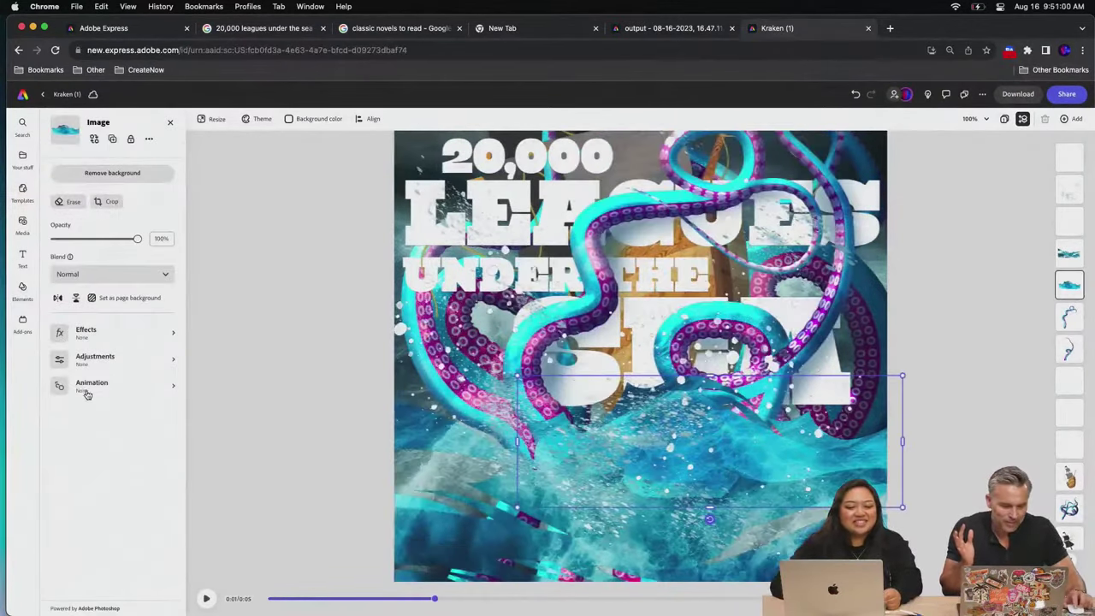
{"action": "left_click", "coordinate": [89, 386]}
{"action": "left_click", "coordinate": [112, 171]}
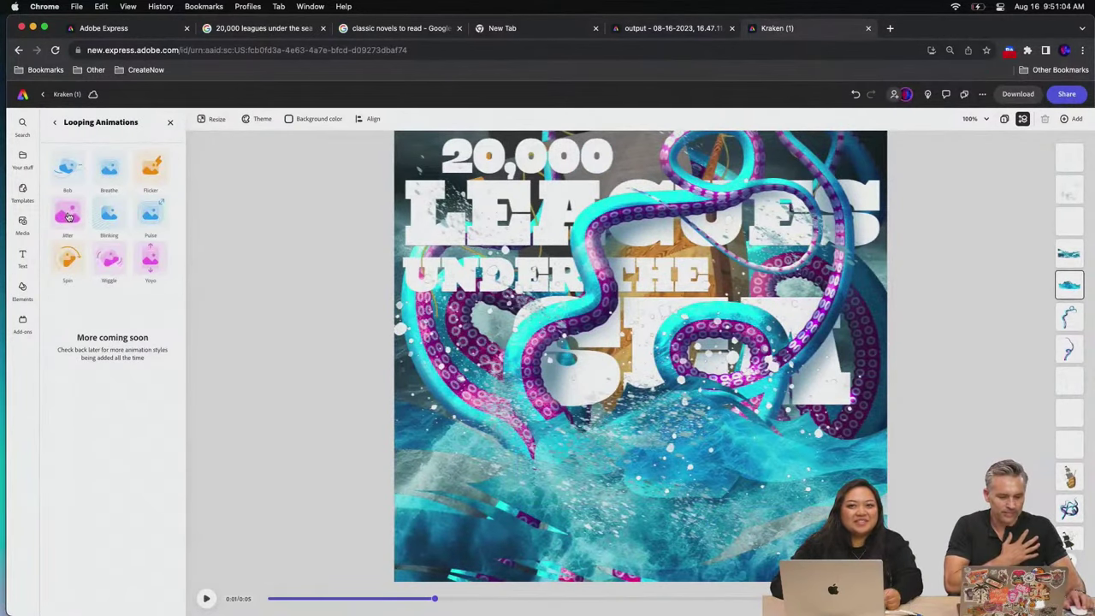
{"action": "left_click", "coordinate": [63, 181]}
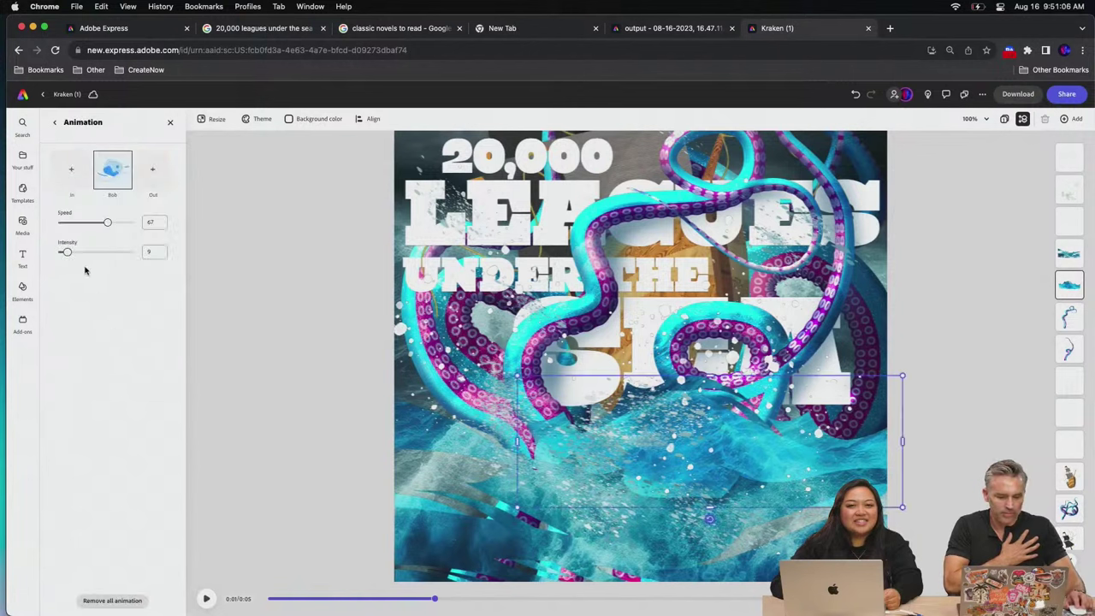
{"action": "left_click_drag", "start_coordinate": [81, 224], "coordinate": [76, 223]}
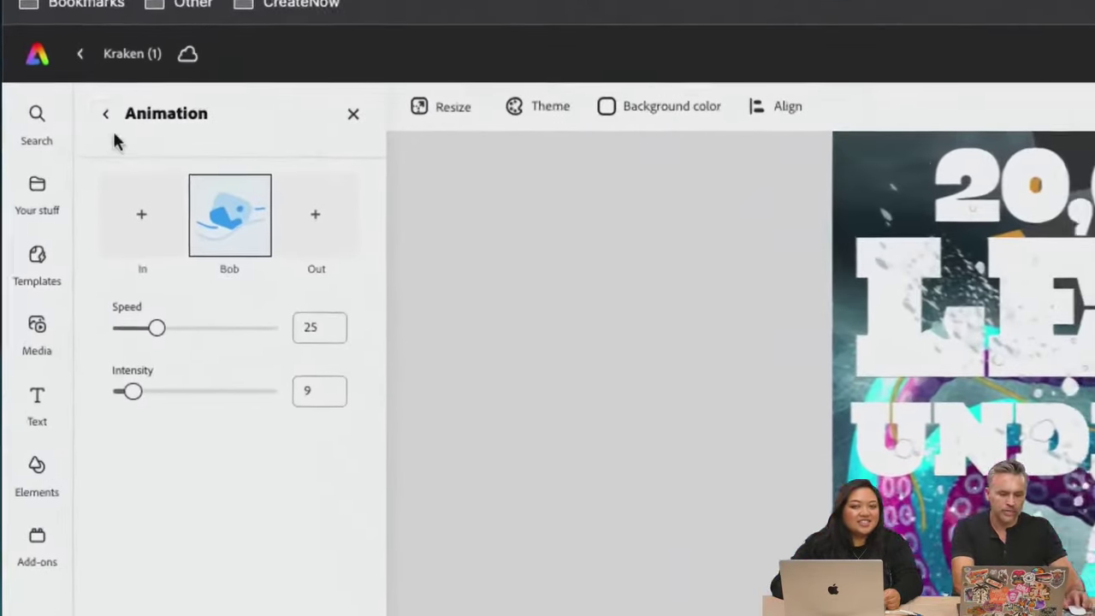
{"action": "left_click", "coordinate": [54, 122]}
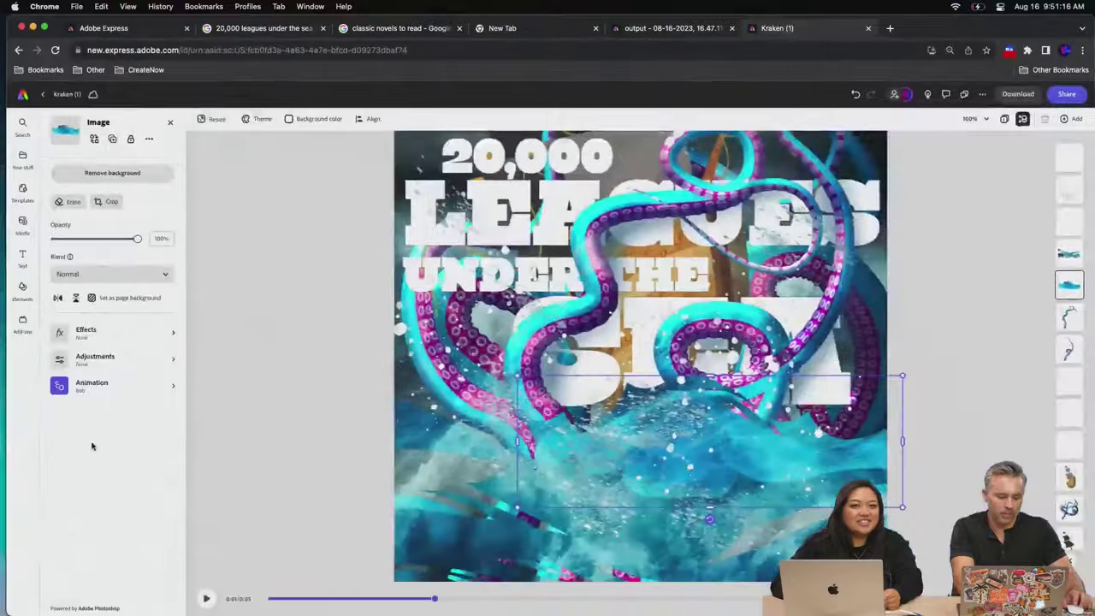
{"action": "left_click", "coordinate": [97, 386]}
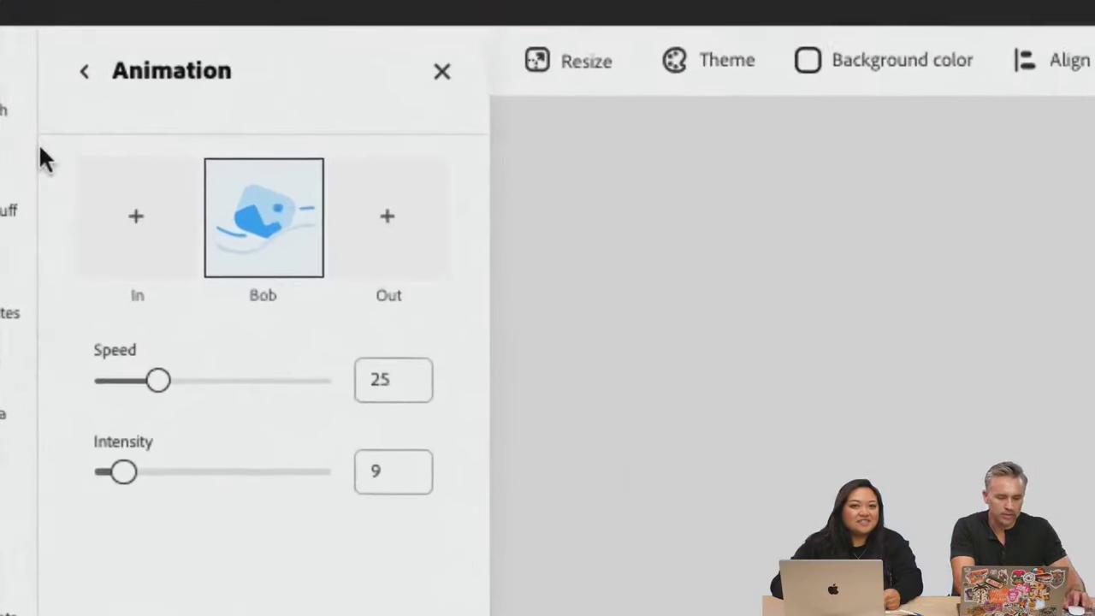
{"action": "mouse_move", "coordinate": [174, 198]}
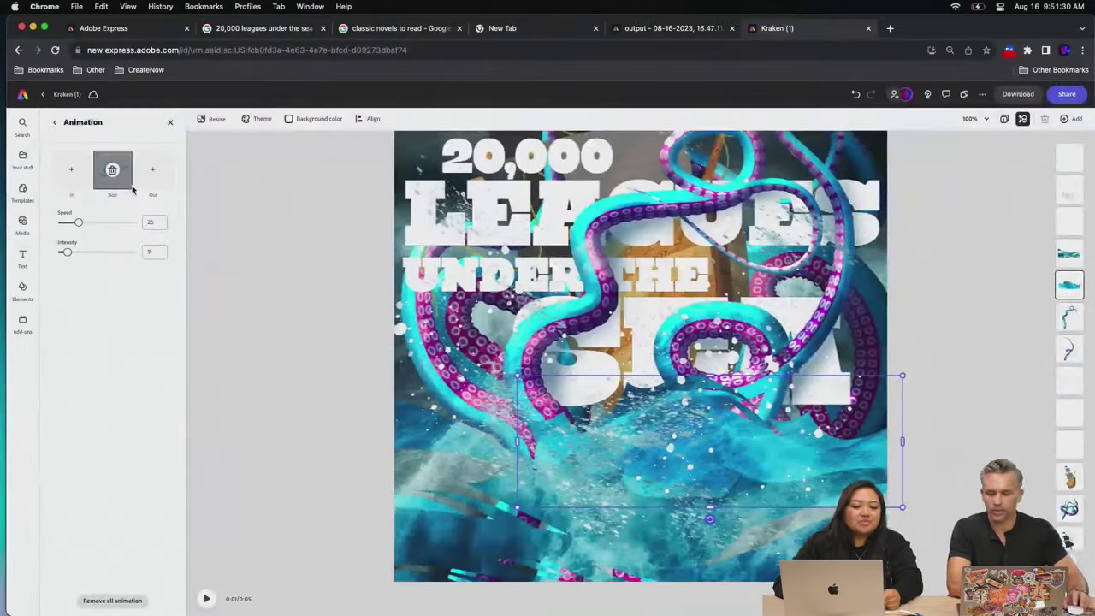
Search the stock media for "storm" and show the video results
{"action": "left_click", "coordinate": [302, 340]}
{"action": "scroll", "coordinate": [332, 306], "scroll_direction": "up", "scroll_amount": 3}
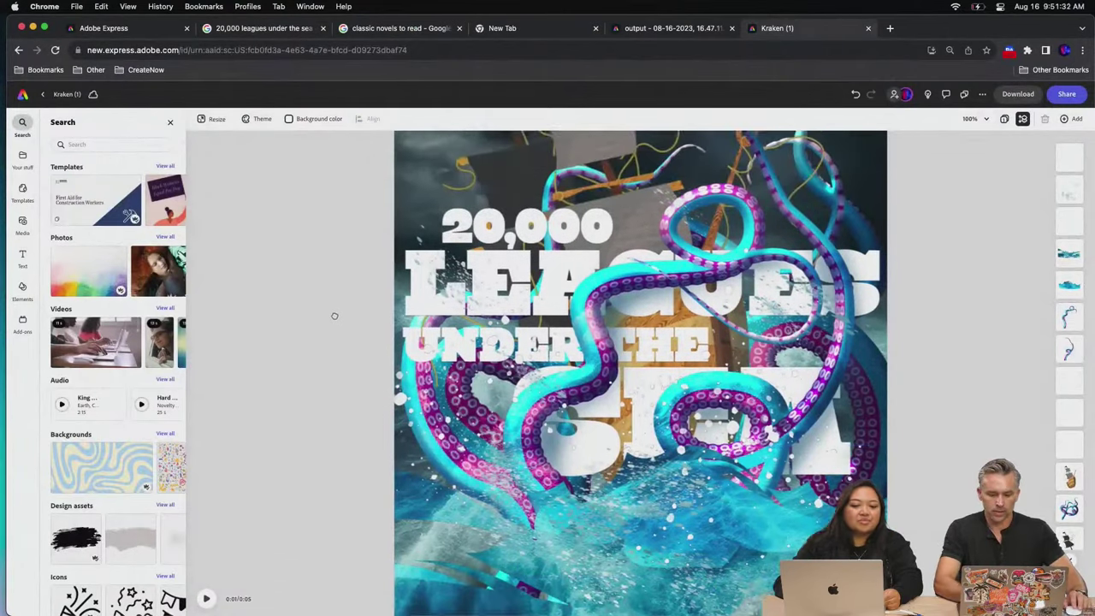
{"action": "left_click", "coordinate": [21, 224]}
{"action": "left_click", "coordinate": [94, 216]}
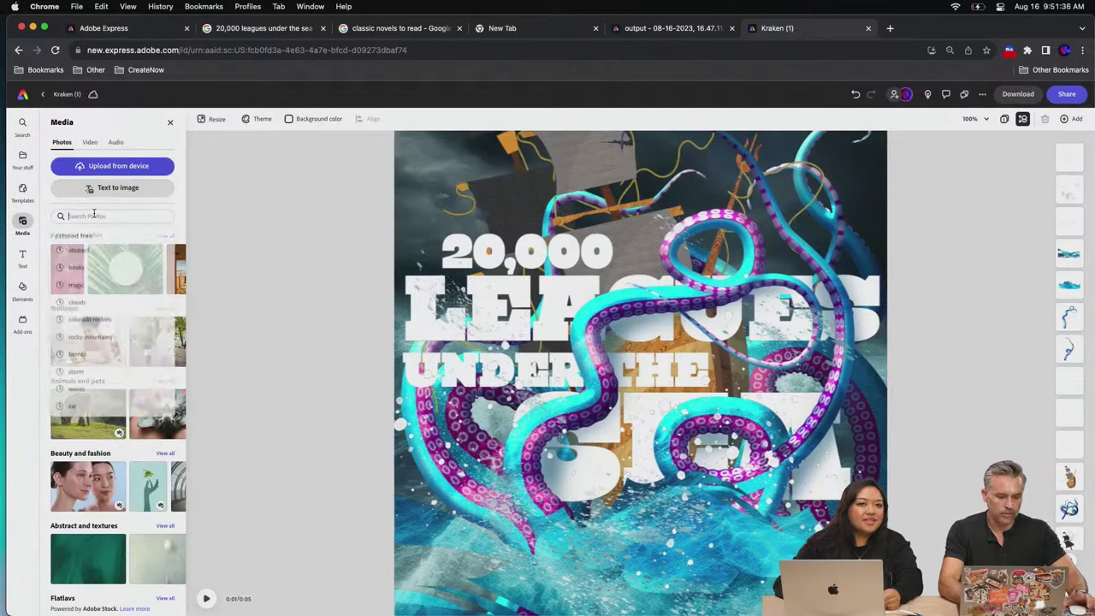
{"action": "type", "text": "storm"}
{"action": "key", "text": "Return"}
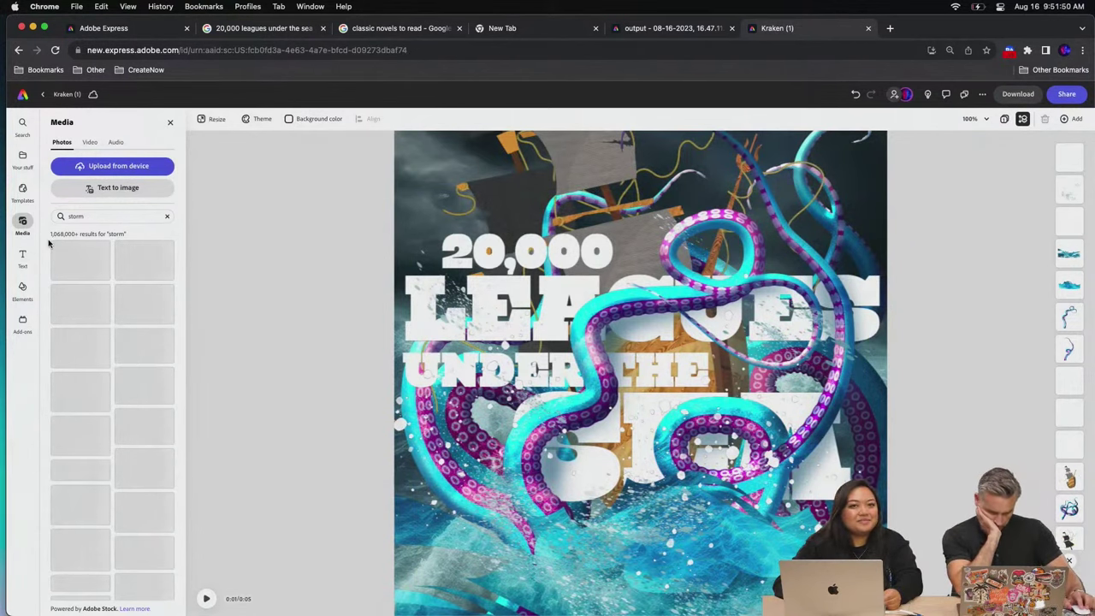
{"action": "left_click", "coordinate": [89, 143]}
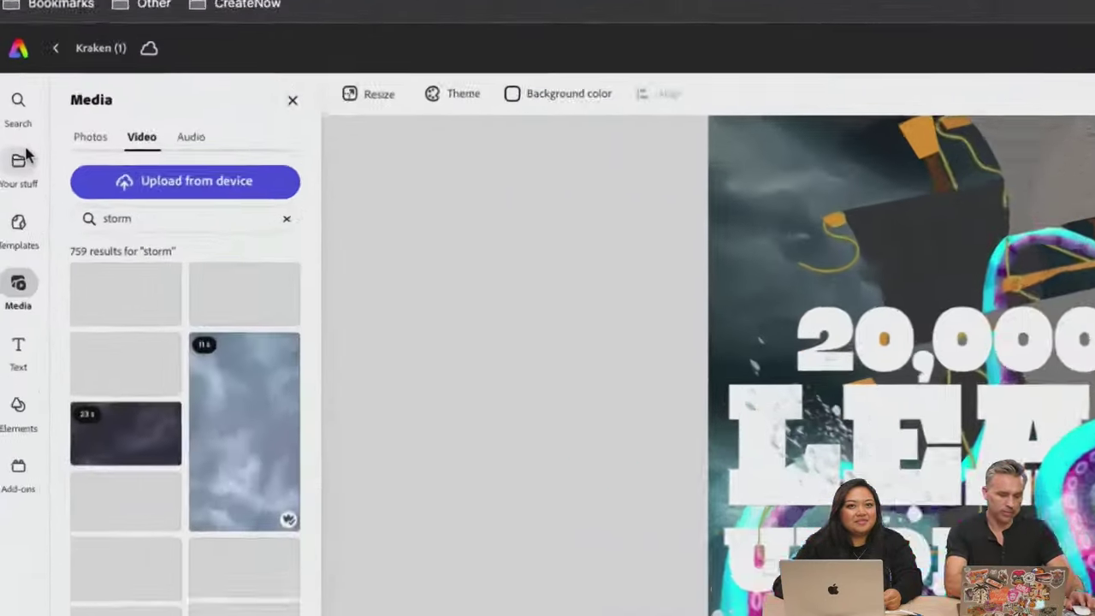
Add the dark 23-second storm cloud video over the poster's title and set its blend mode to Screen
{"action": "mouse_move", "coordinate": [24, 149]}
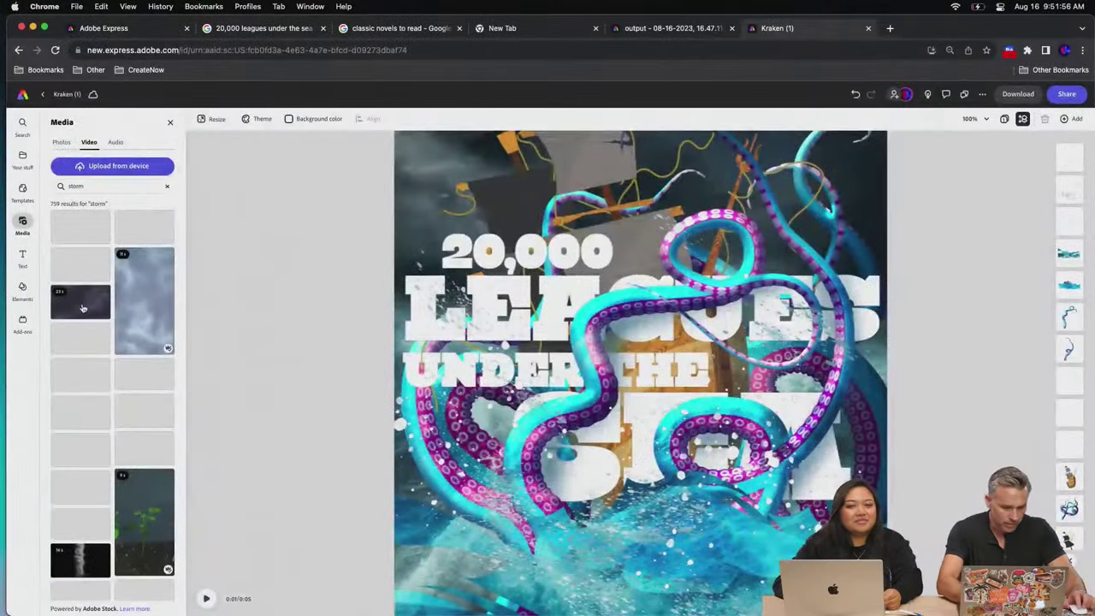
{"action": "left_click", "coordinate": [76, 304]}
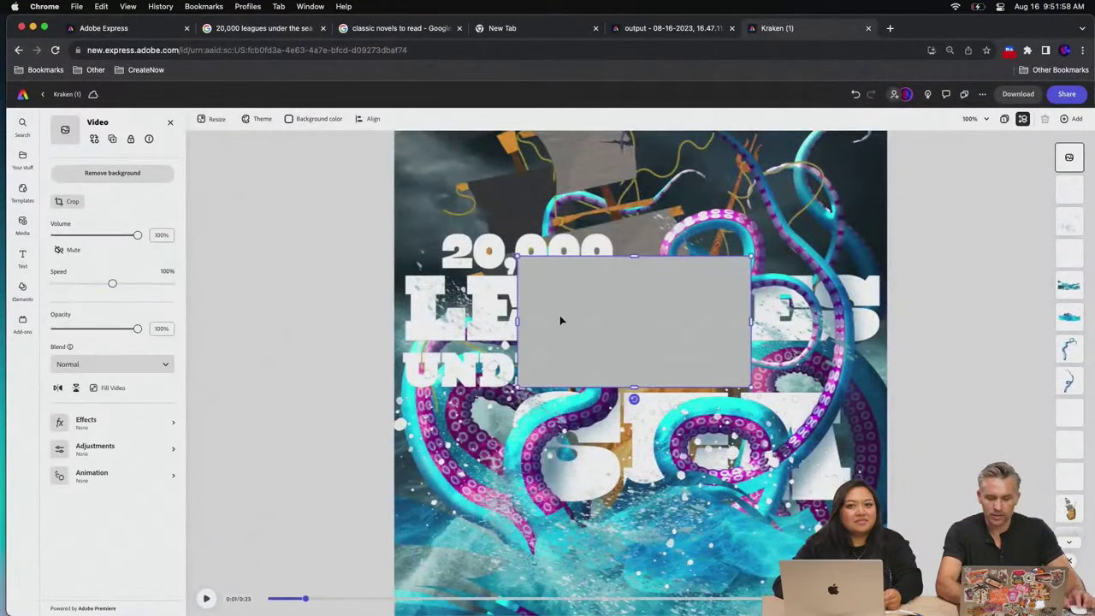
{"action": "left_click_drag", "start_coordinate": [560, 317], "coordinate": [580, 346]}
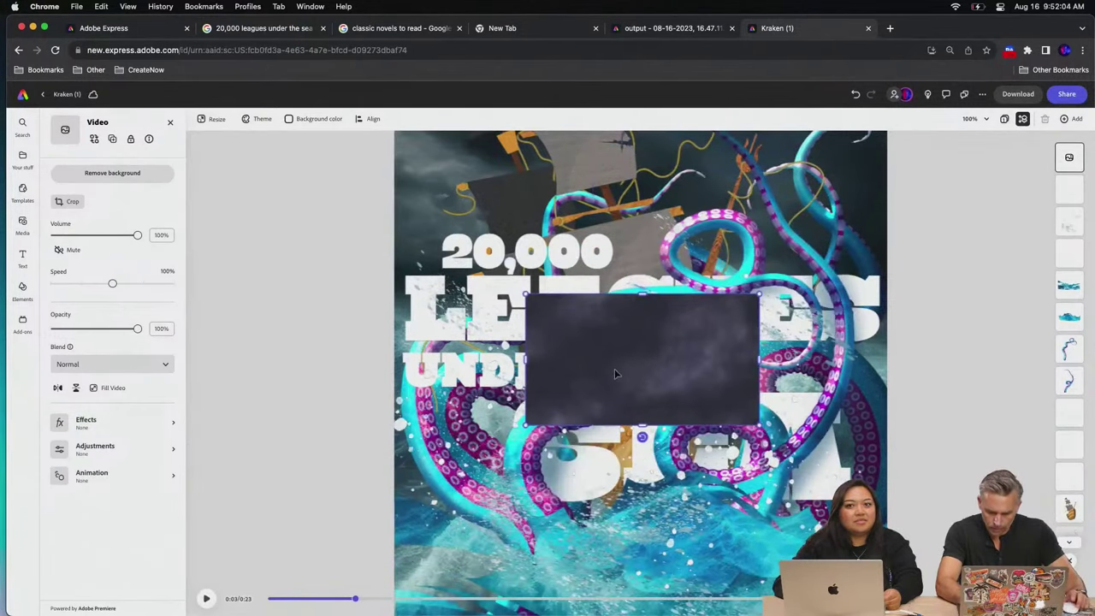
{"action": "left_click_drag", "start_coordinate": [615, 371], "coordinate": [611, 298]}
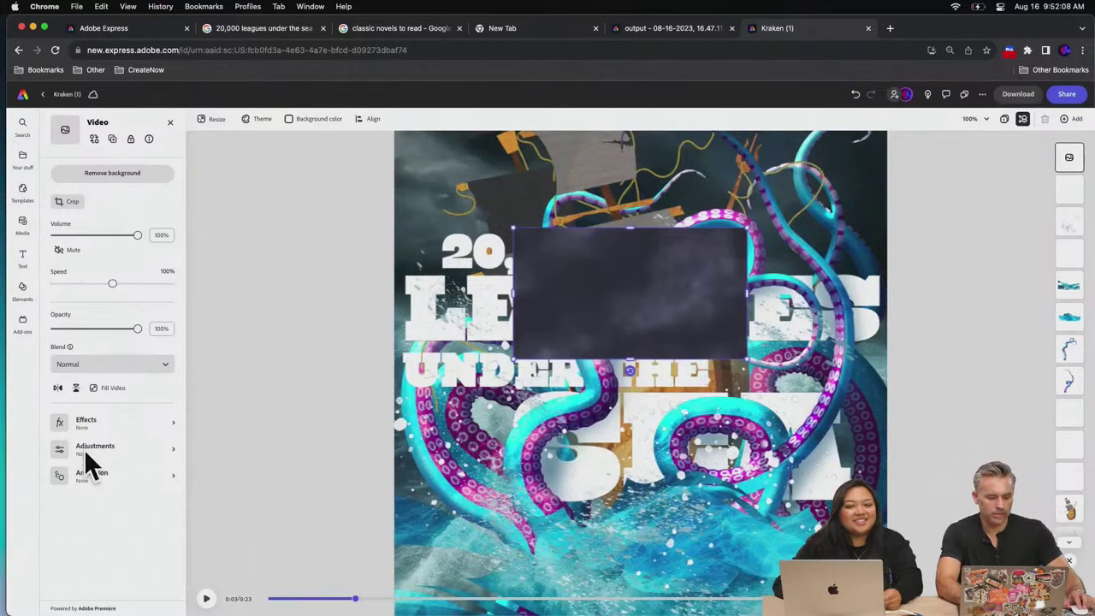
{"action": "left_click", "coordinate": [83, 365]}
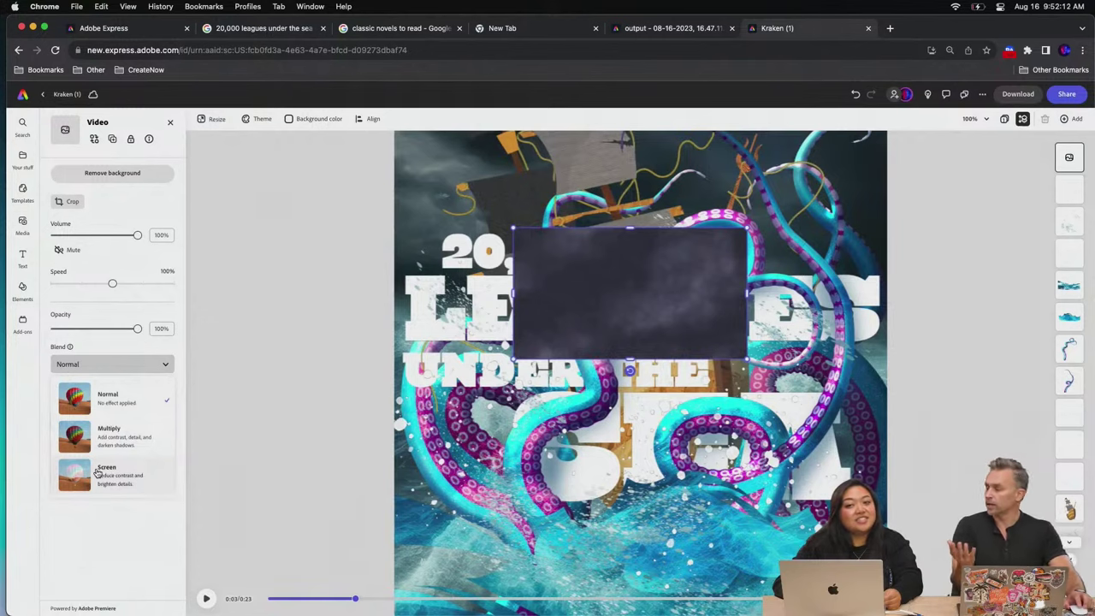
{"action": "left_click", "coordinate": [98, 473]}
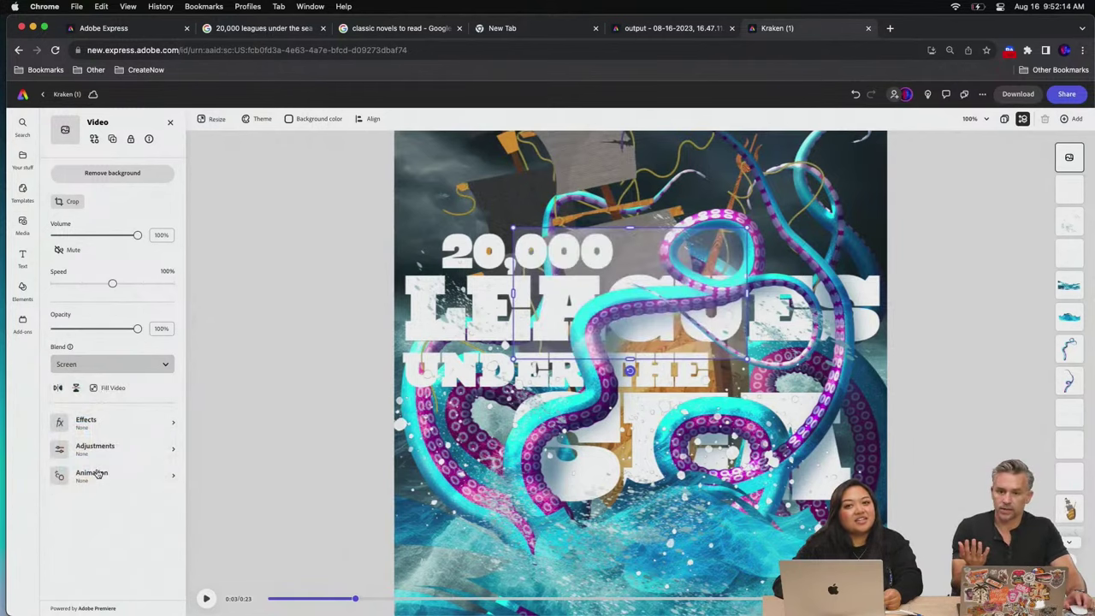
Set the storm video's contrast to 100, play the poster to preview it, and shift the video slightly down
{"action": "key", "text": "super+equal"}
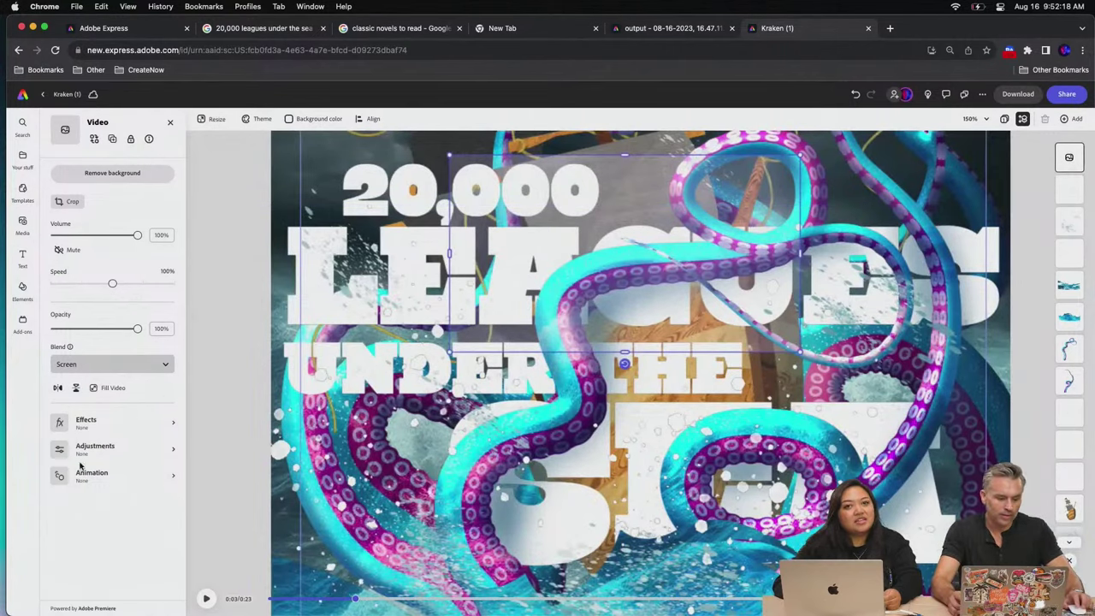
{"action": "left_click", "coordinate": [104, 453]}
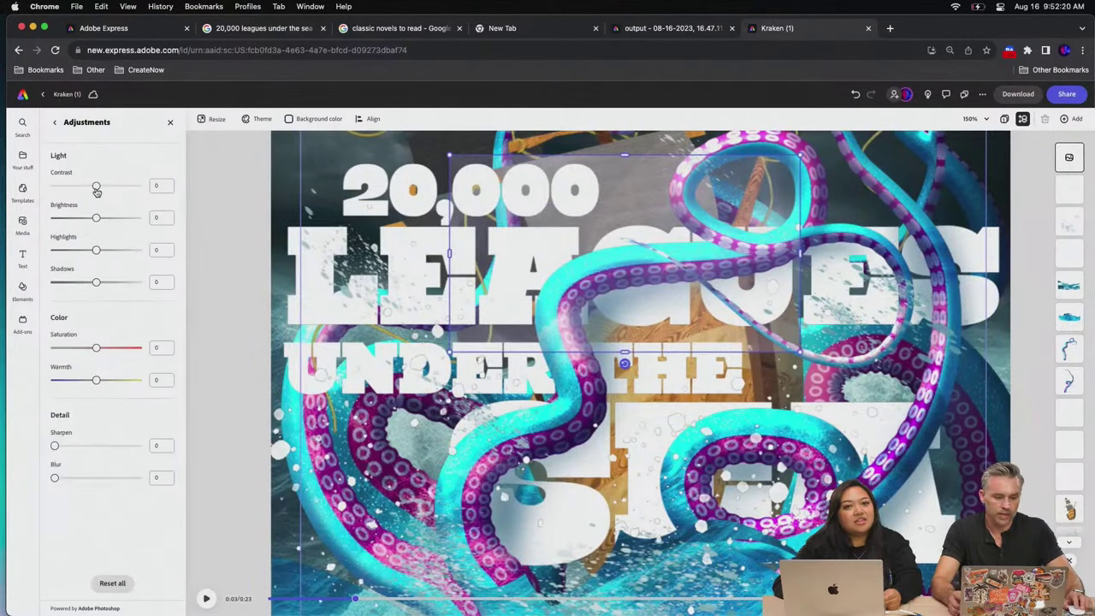
{"action": "left_click_drag", "start_coordinate": [97, 192], "coordinate": [239, 197]}
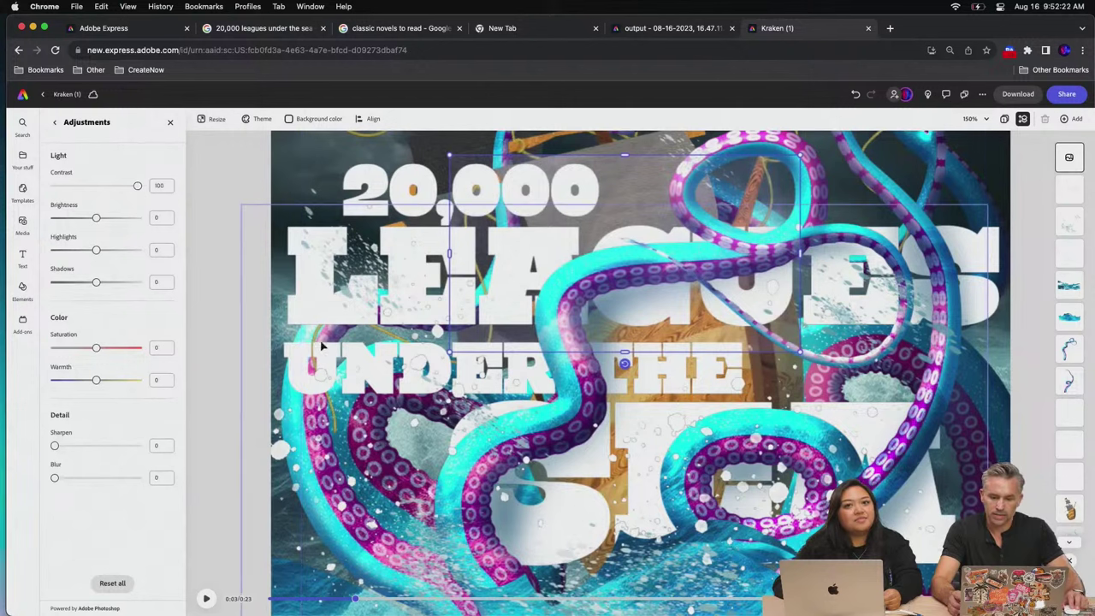
{"action": "left_click", "coordinate": [206, 598]}
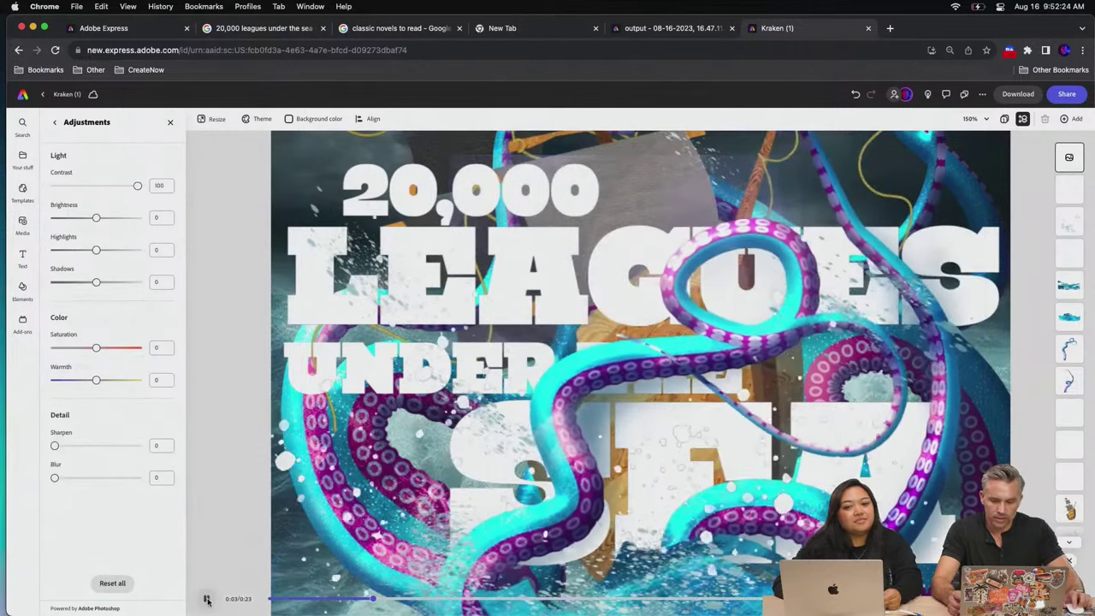
{"action": "left_click_drag", "start_coordinate": [601, 213], "coordinate": [612, 252]}
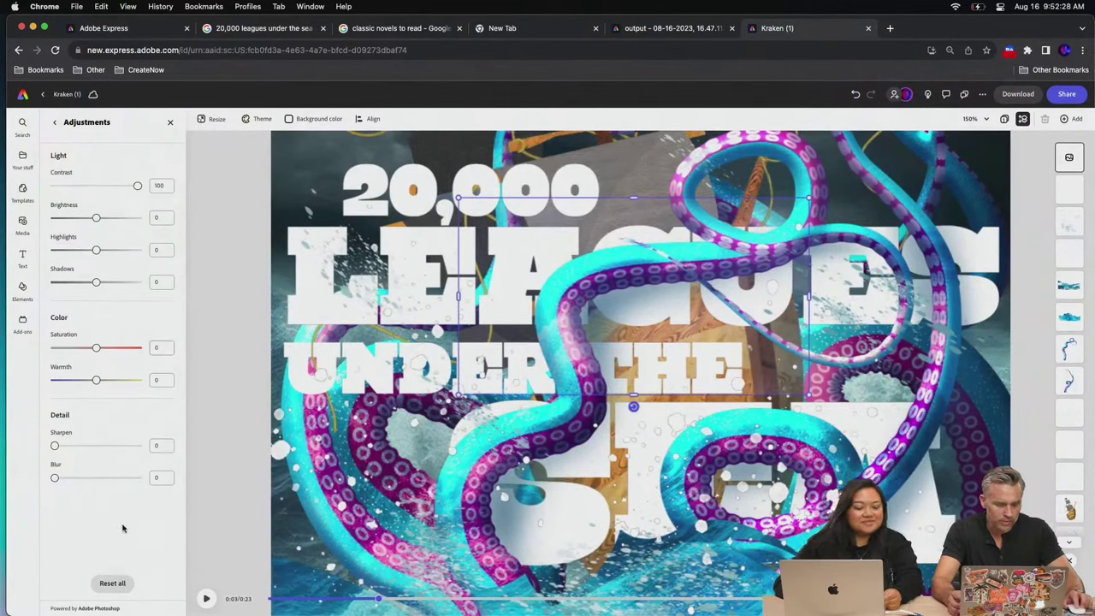
Set the storm video's blend mode to Normal
{"action": "left_click", "coordinate": [55, 123]}
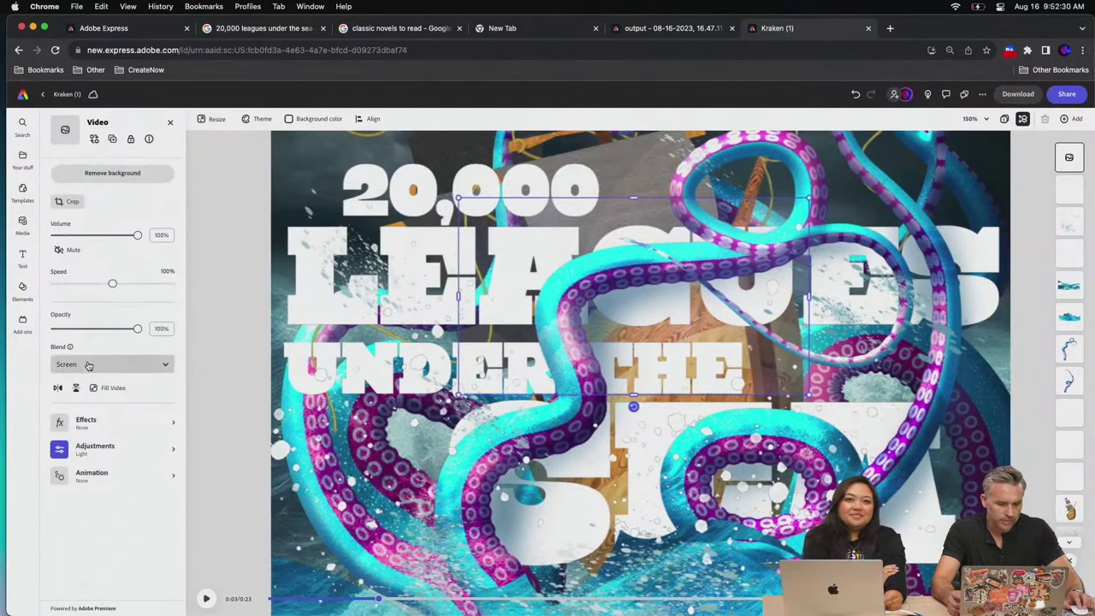
{"action": "left_click", "coordinate": [88, 366]}
{"action": "left_click", "coordinate": [96, 395]}
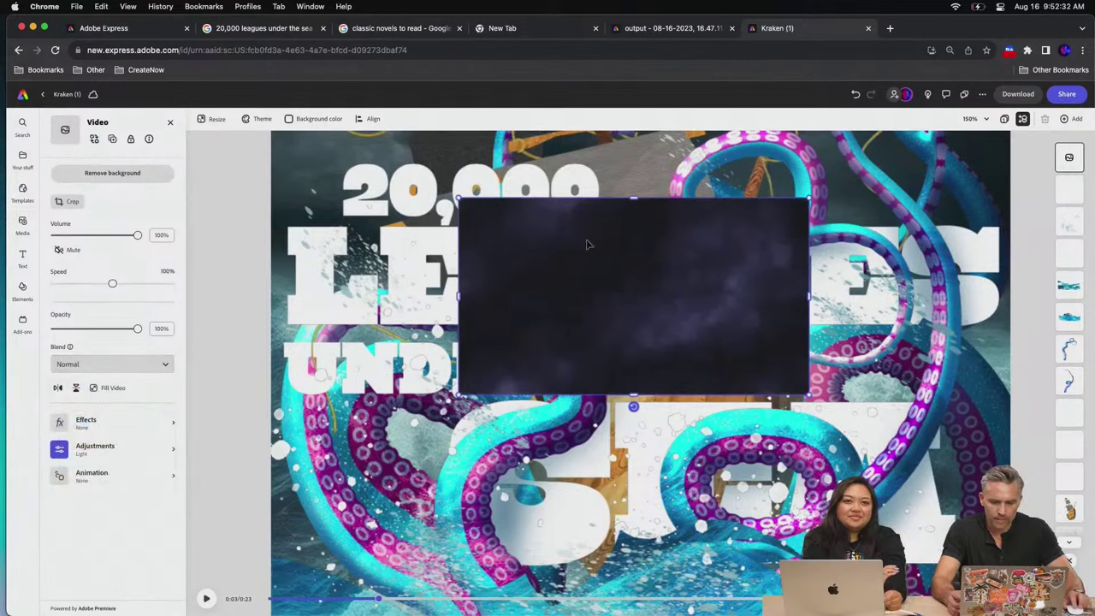
Rotate the storm video by 90 degrees over the title and make it fill the page
{"action": "left_click_drag", "start_coordinate": [587, 240], "coordinate": [635, 341]}
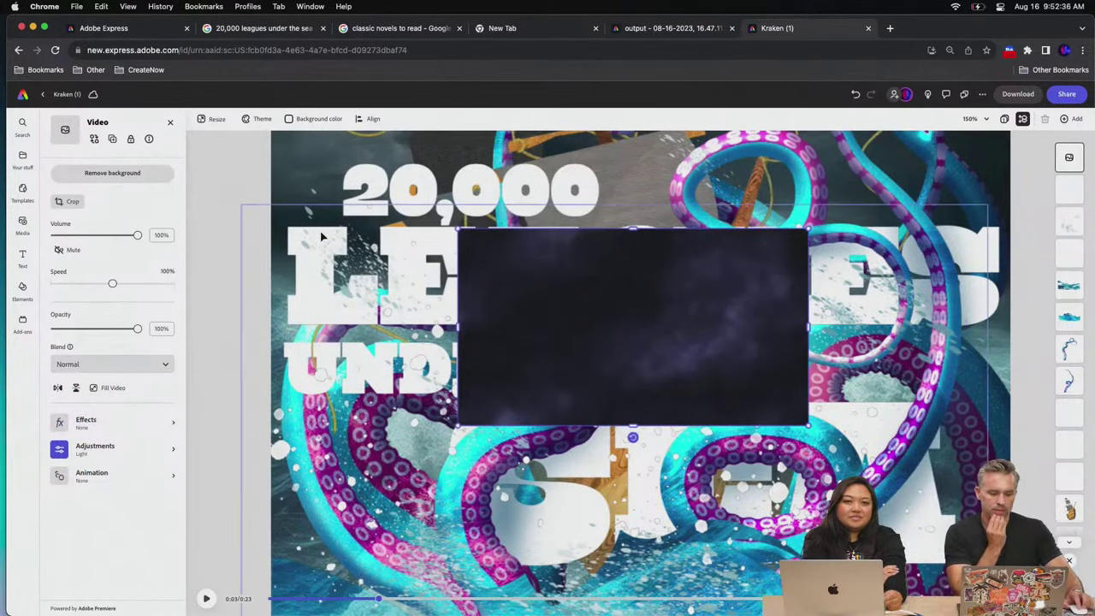
{"action": "left_click_drag", "start_coordinate": [644, 441], "coordinate": [785, 330]}
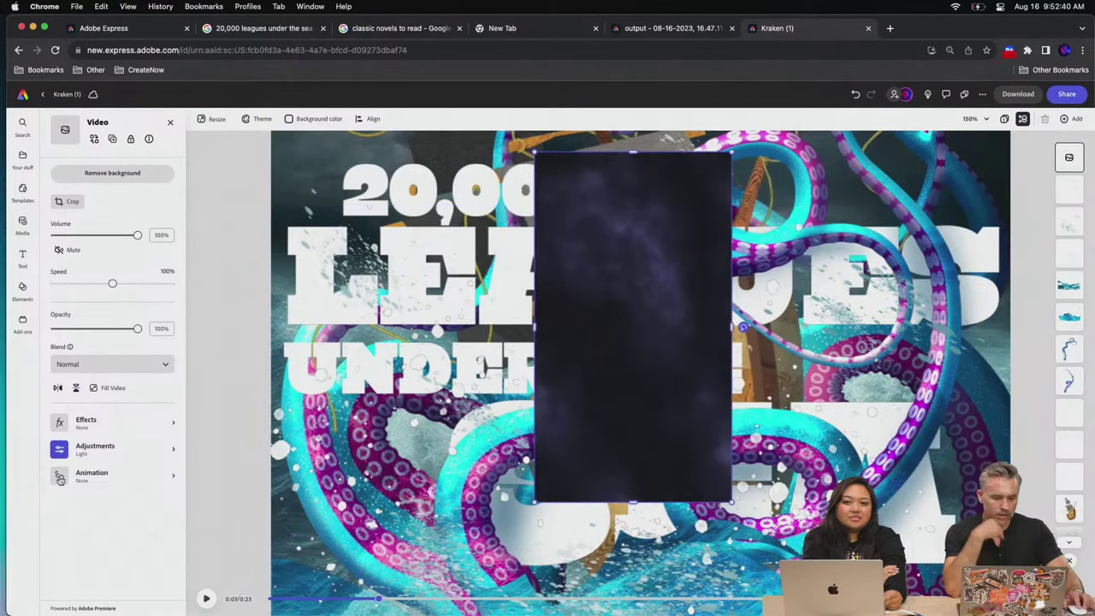
{"action": "left_click", "coordinate": [107, 389]}
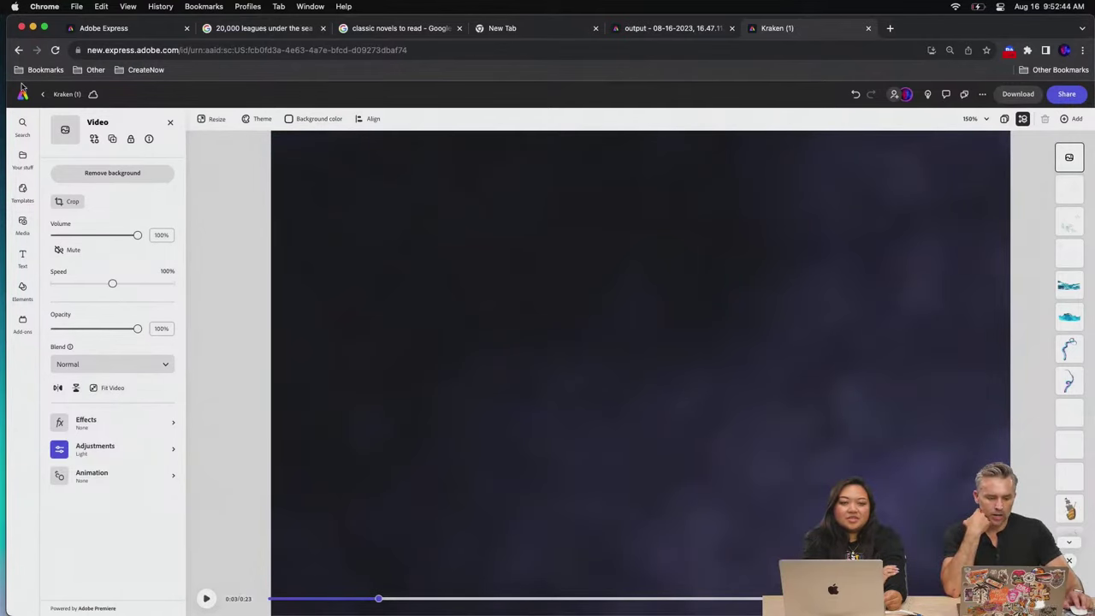
Open the Adobe Express home page in a new browser tab
{"action": "left_click", "coordinate": [689, 30]}
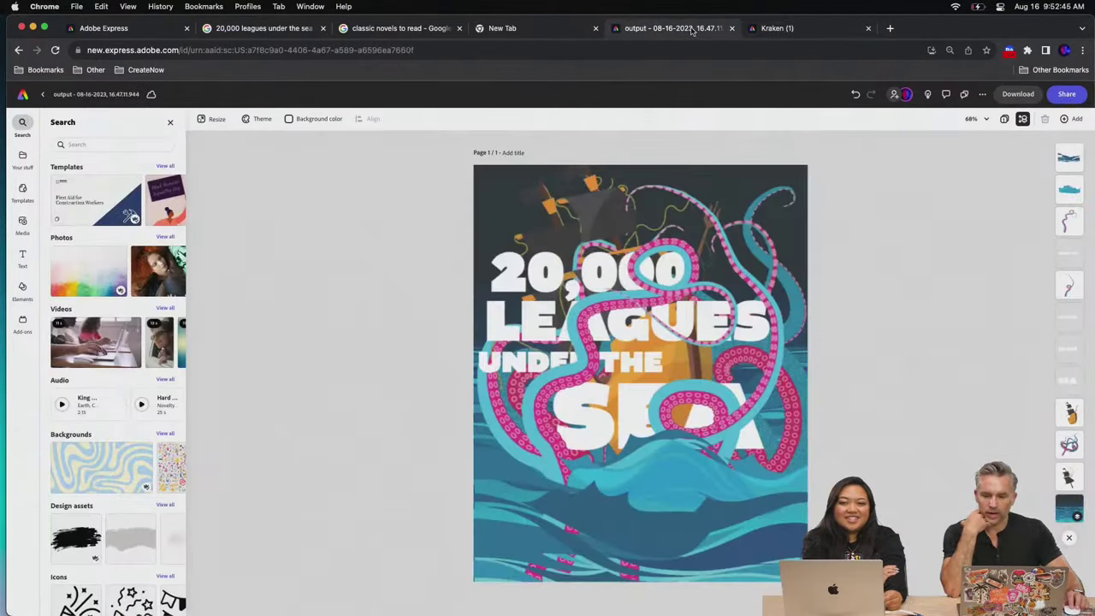
{"action": "left_click", "coordinate": [811, 30]}
{"action": "left_click", "coordinate": [657, 30]}
{"action": "left_click", "coordinate": [888, 30]}
{"action": "type", "text": "new"}
{"action": "key", "text": "Return"}
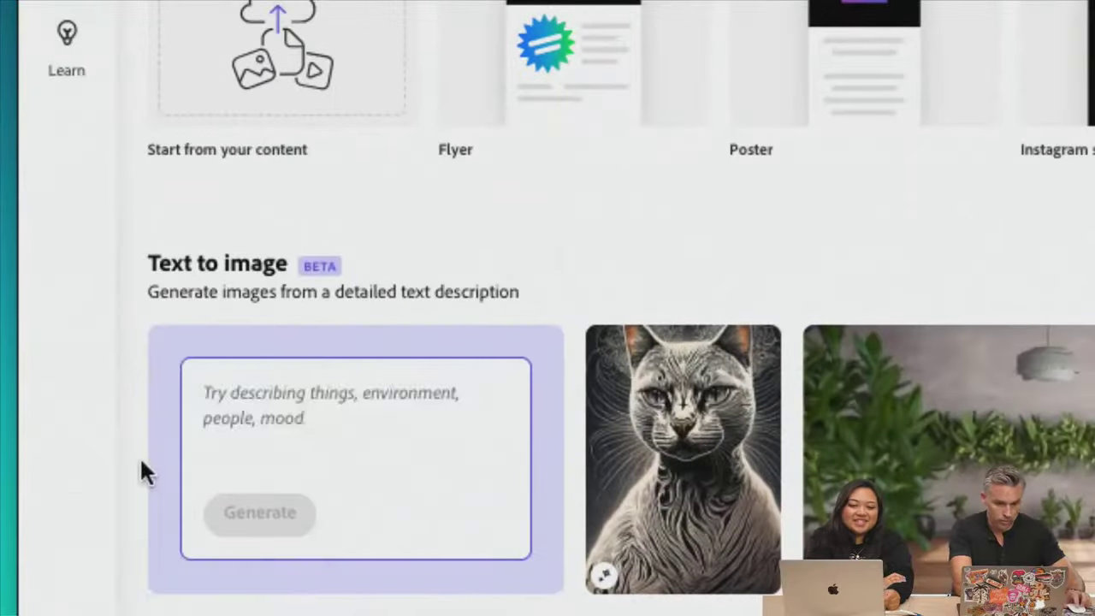
{"action": "left_click", "coordinate": [300, 407]}
{"action": "type", "text": "kraken"}
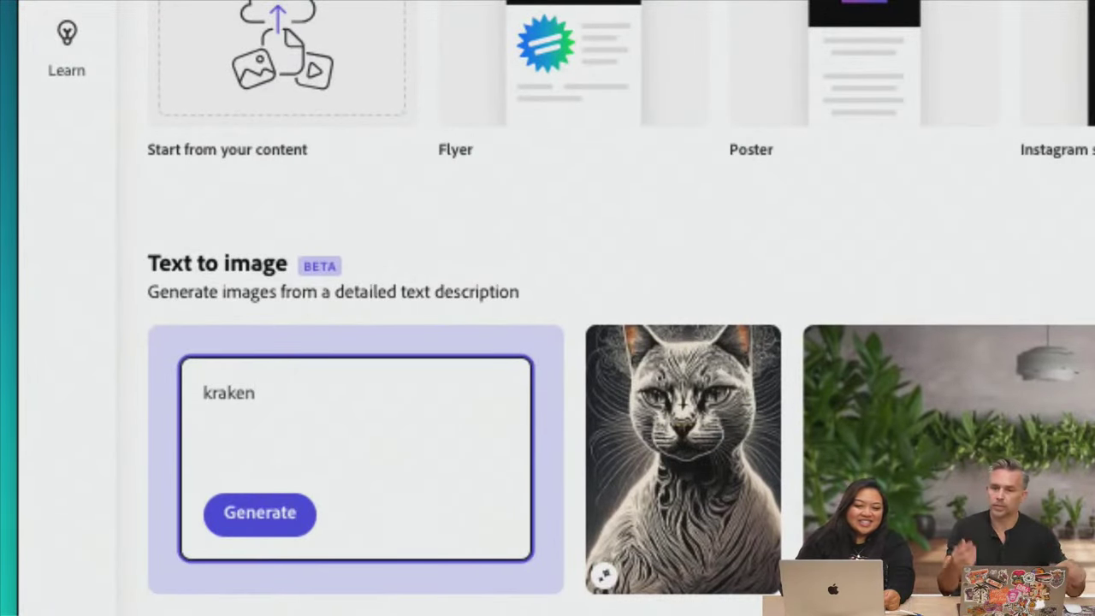
{"action": "key", "text": "BackSpace"}
{"action": "left_click", "coordinate": [166, 291]}
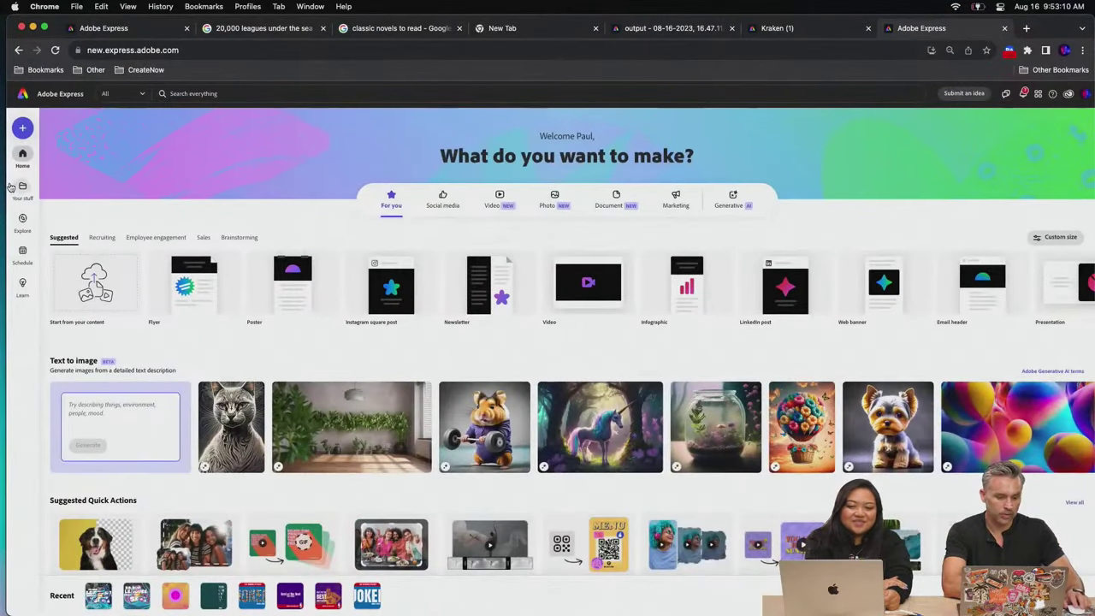
Open the 20k PSD Final project from the saved files and play its animation, then pause it
{"action": "left_click", "coordinate": [19, 186]}
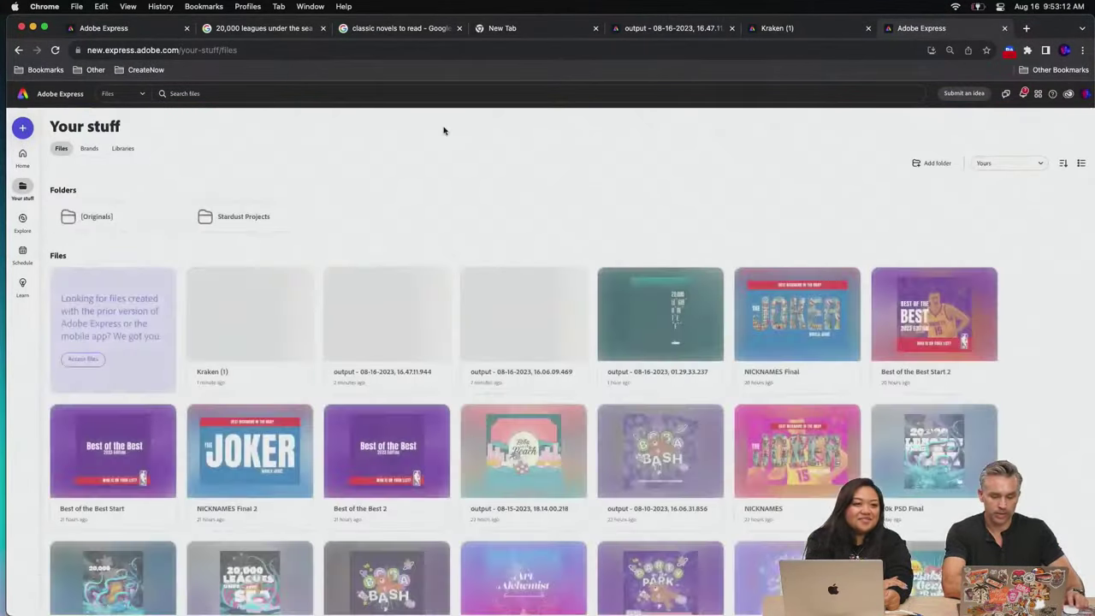
{"action": "left_click", "coordinate": [887, 480]}
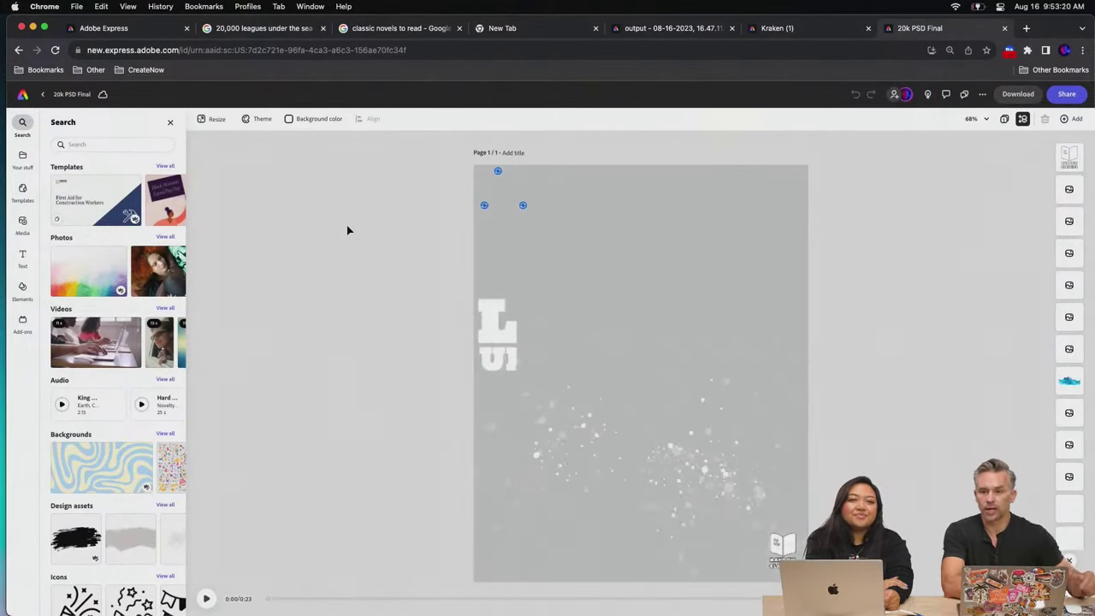
{"action": "left_click", "coordinate": [205, 601]}
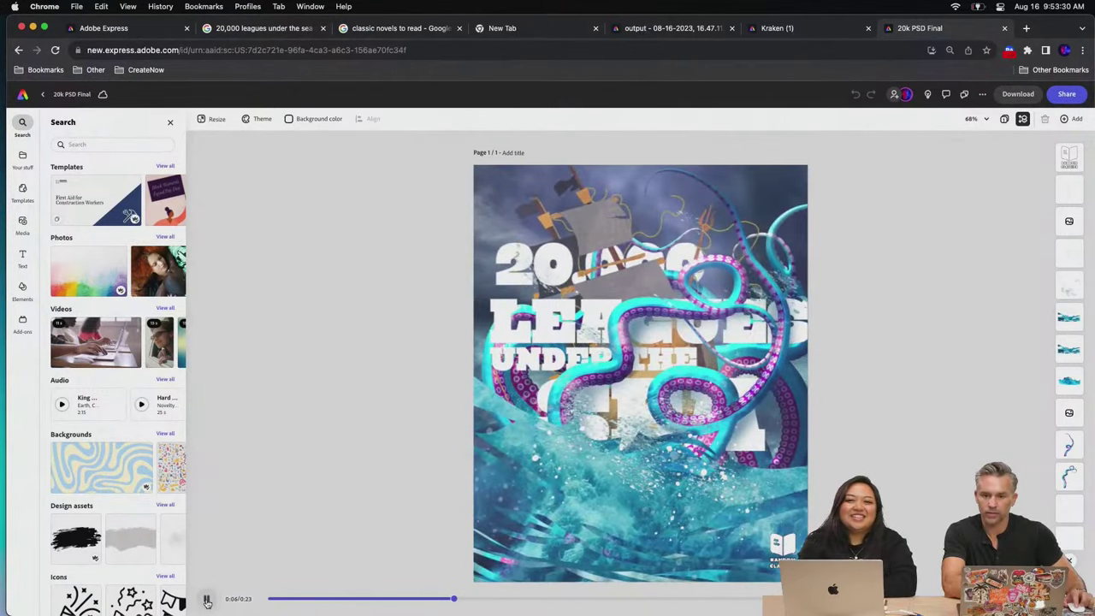
{"action": "key", "text": "space"}
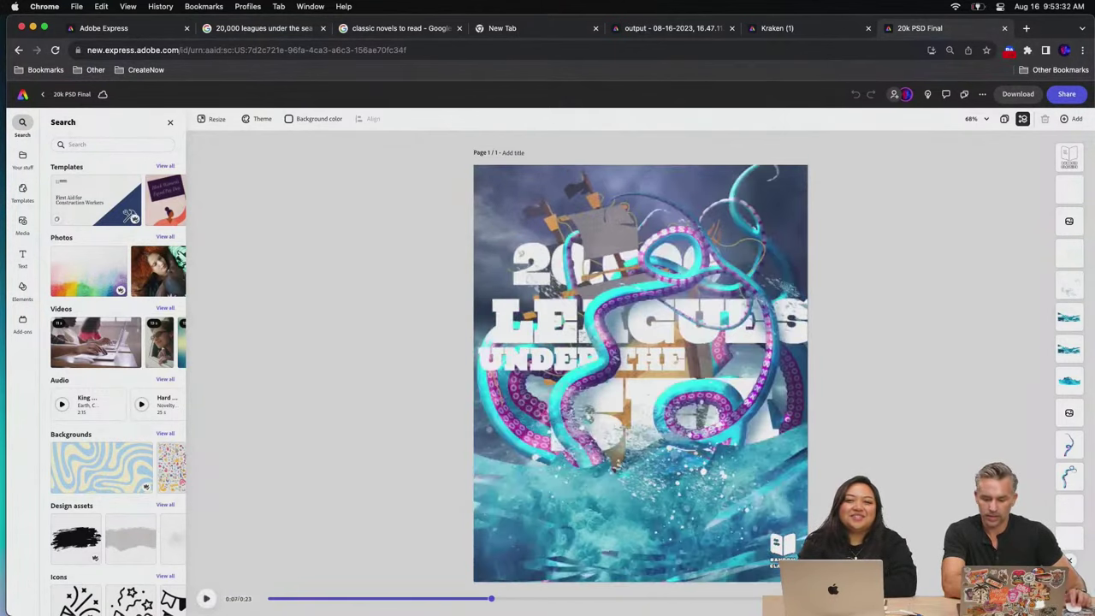
Examine the splash, storm video and stacked wave layers of the finished poster for their blend modes and animations
{"action": "left_click", "coordinate": [646, 400]}
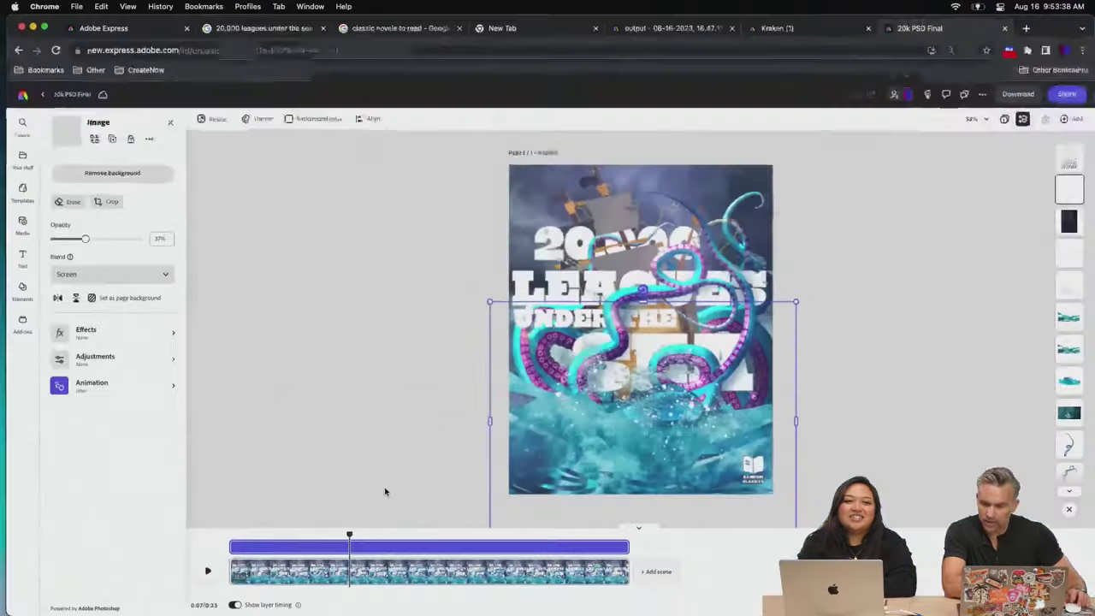
{"action": "left_click", "coordinate": [665, 266]}
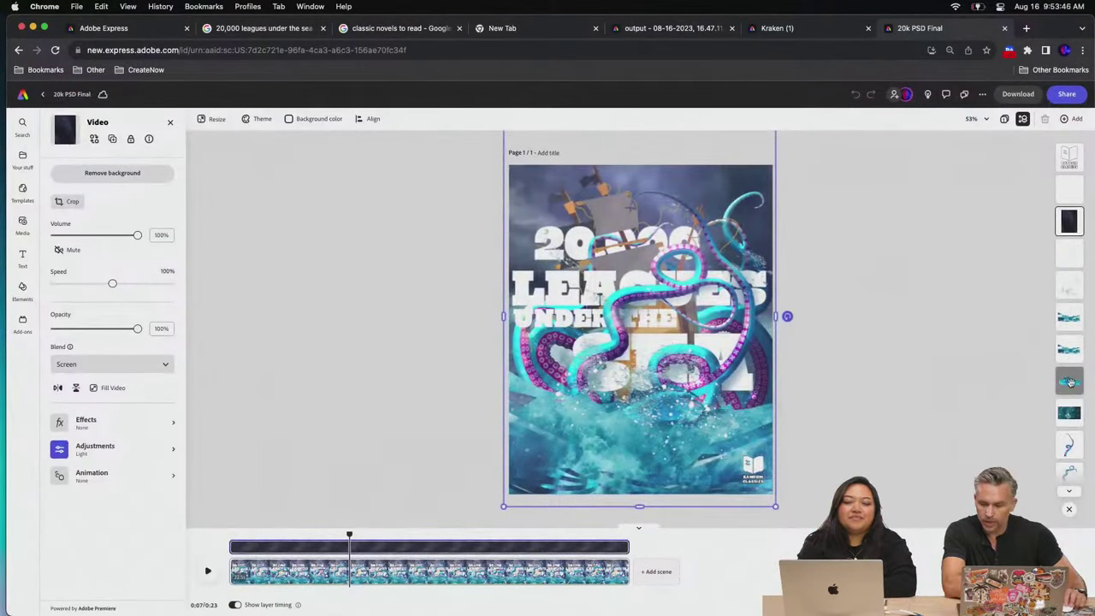
{"action": "left_click", "coordinate": [1068, 348]}
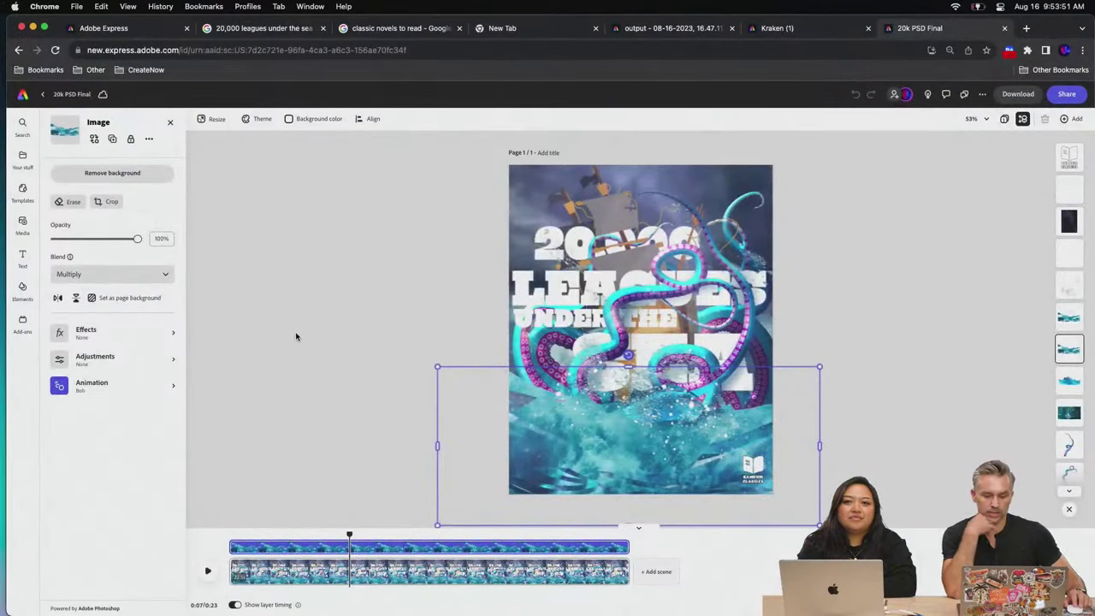
{"action": "left_click", "coordinate": [296, 337]}
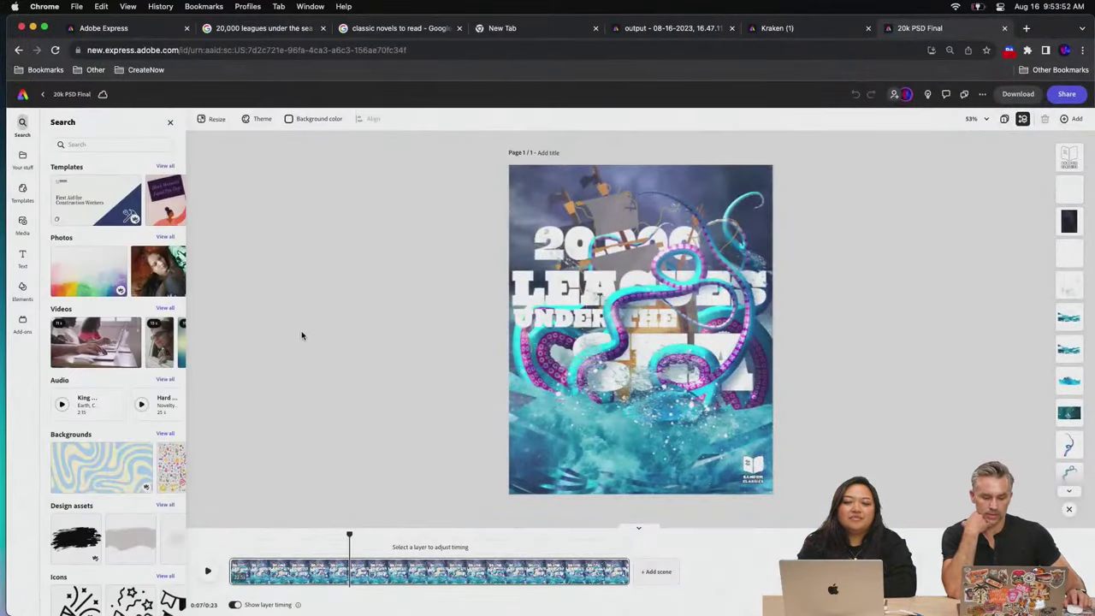
{"action": "left_click", "coordinate": [1069, 287]}
{"action": "left_click", "coordinate": [1069, 319]}
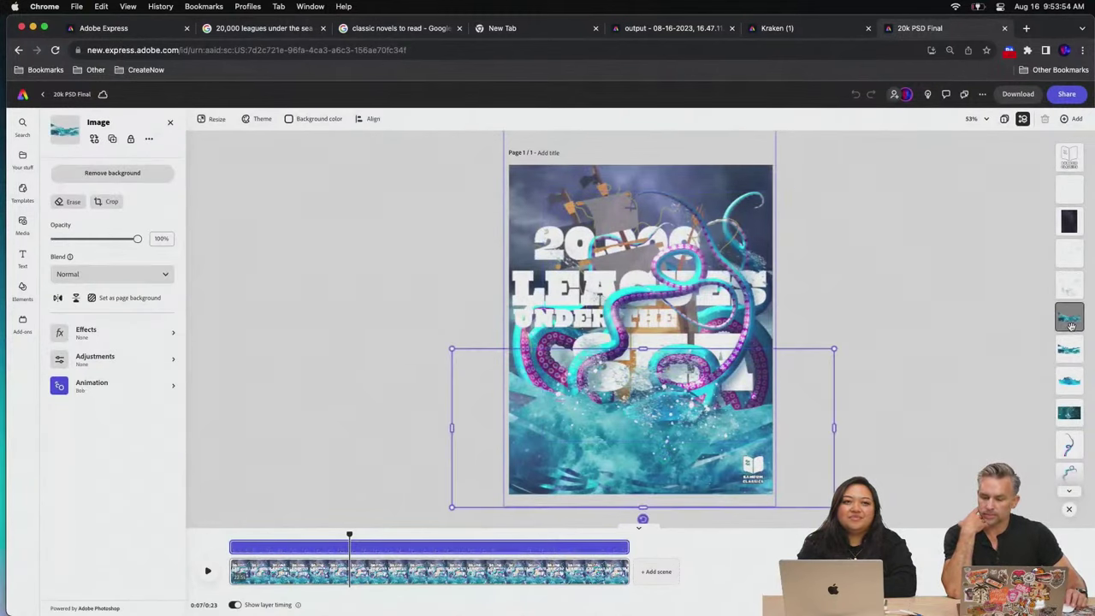
{"action": "left_click", "coordinate": [1068, 349]}
{"action": "left_click", "coordinate": [1065, 380]}
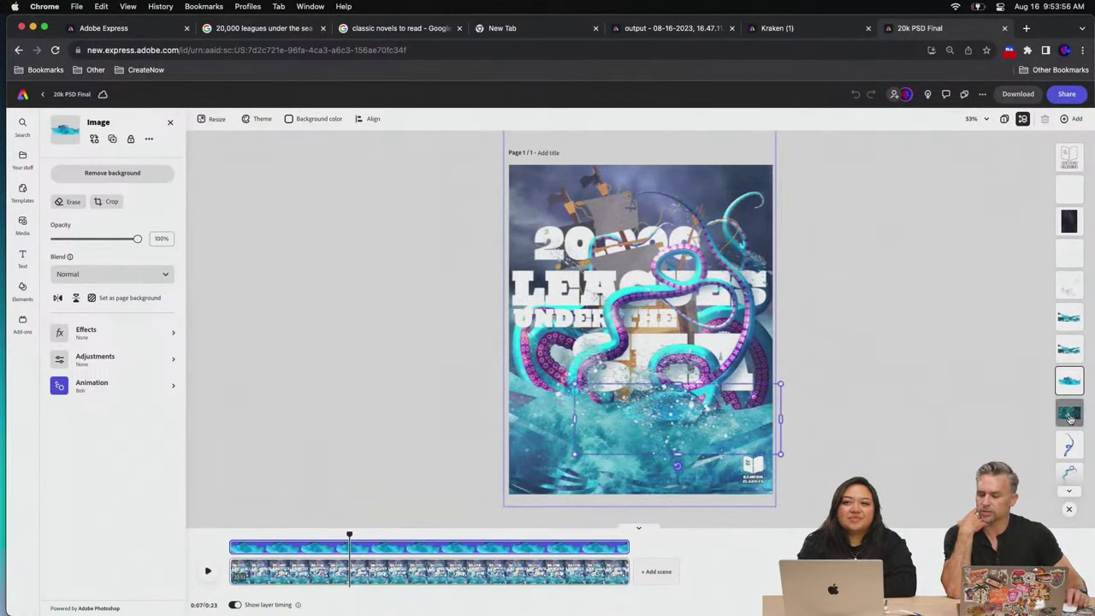
{"action": "left_click", "coordinate": [1068, 412]}
{"action": "left_click", "coordinate": [1068, 349]}
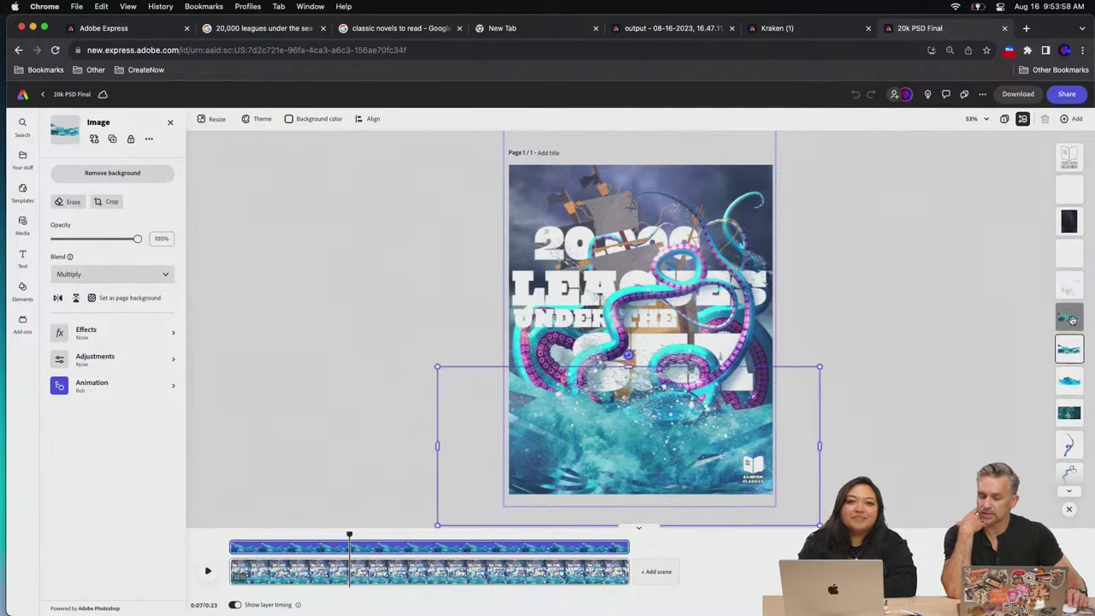
{"action": "left_click", "coordinate": [1068, 318]}
Play the finished poster from the start, view it at 100% and pause the playback
{"action": "left_click", "coordinate": [206, 505]}
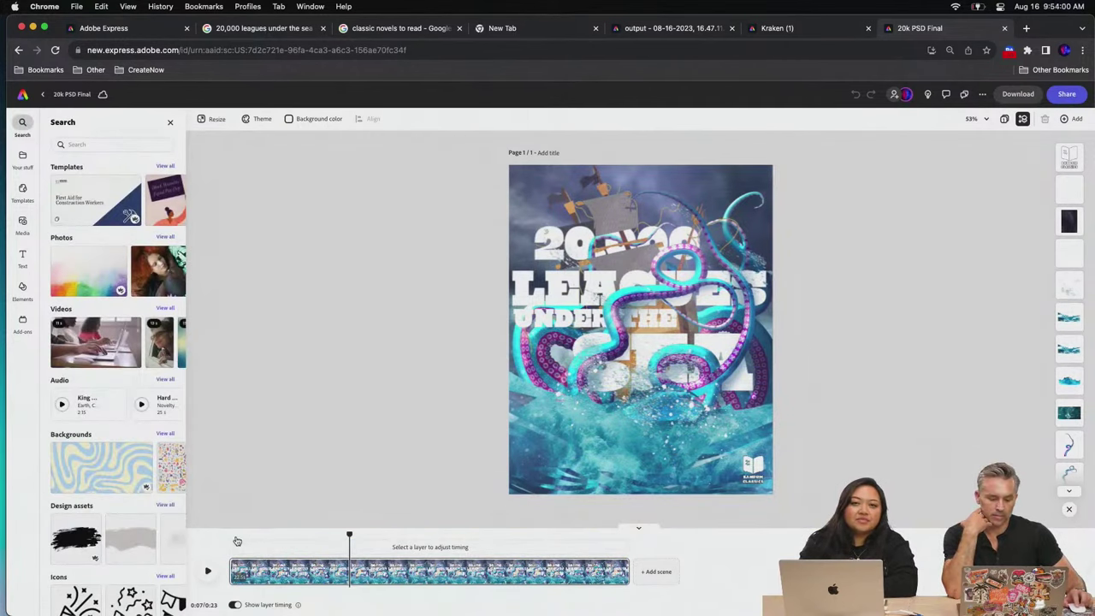
{"action": "left_click", "coordinate": [229, 537]}
{"action": "left_click", "coordinate": [207, 571]}
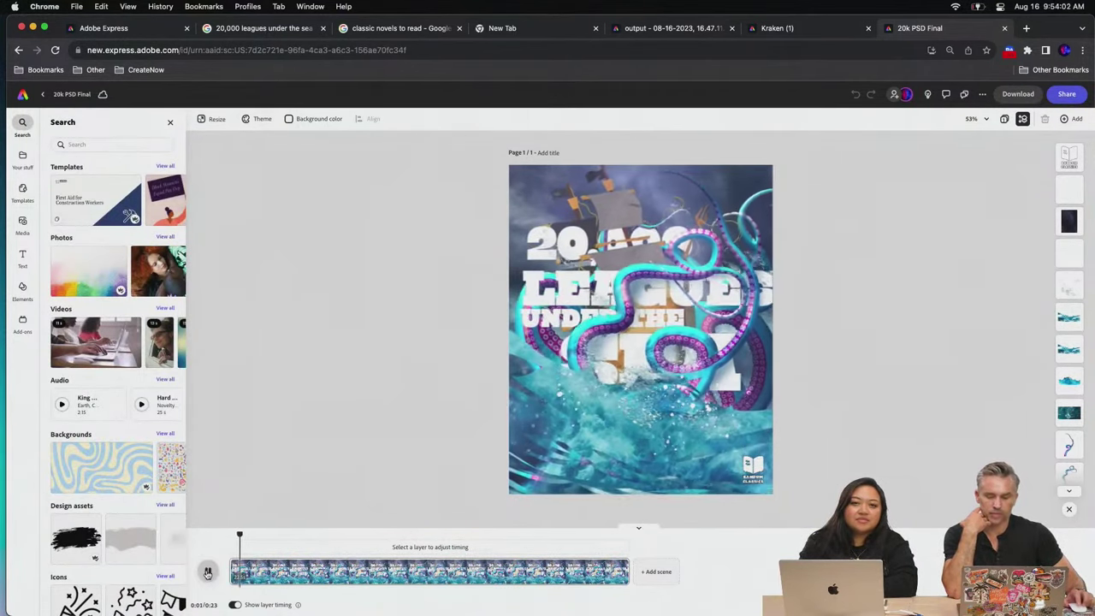
{"action": "key", "text": "super+1"}
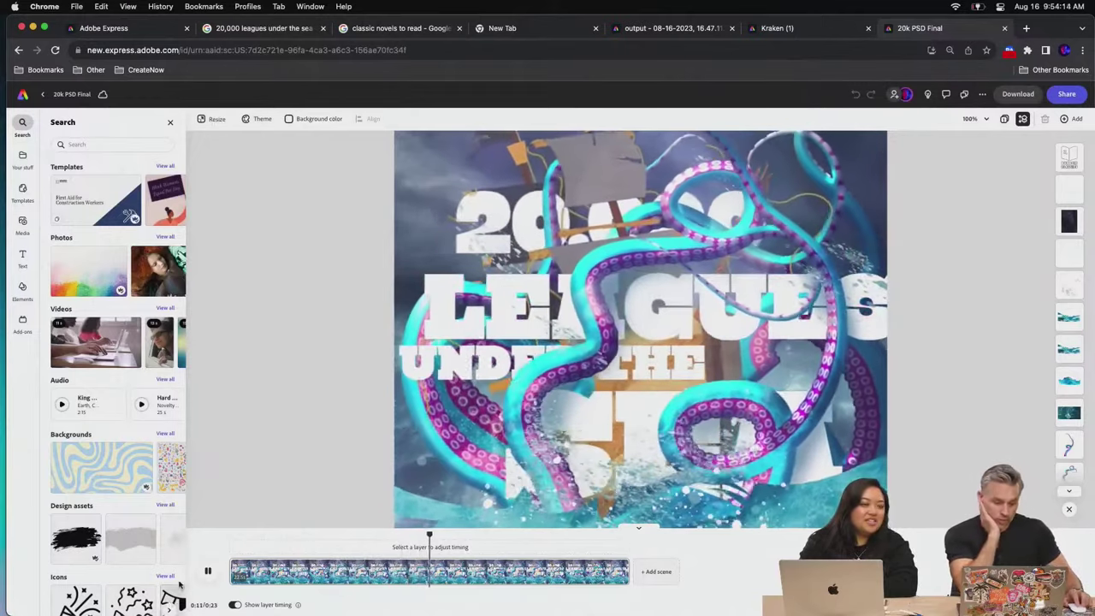
{"action": "left_click", "coordinate": [453, 266]}
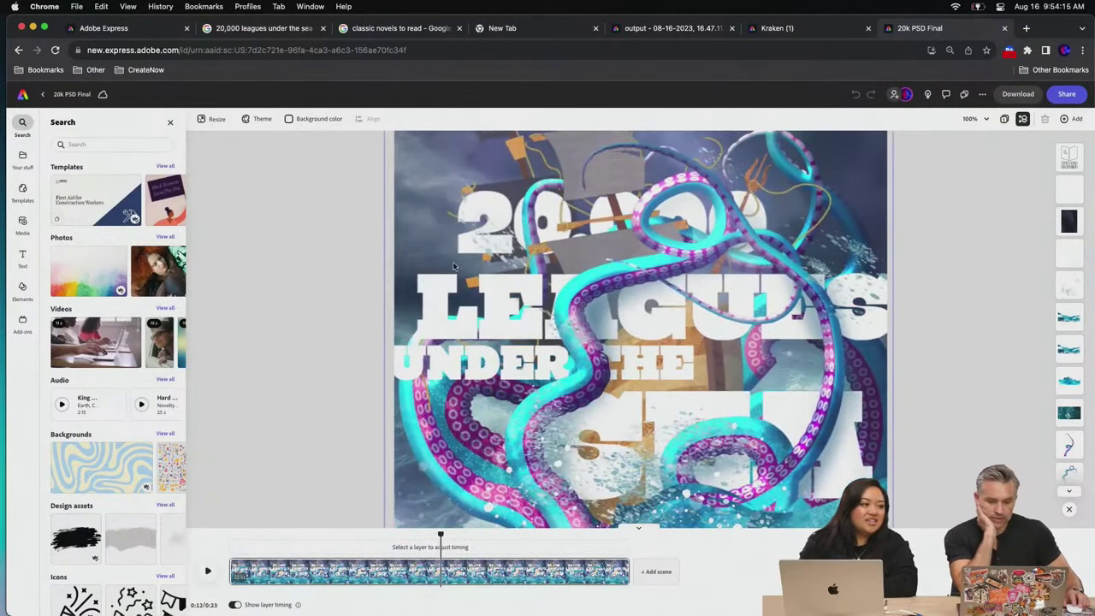
Inspect the animation settings of the LEAGUES title layer in the finished poster
{"action": "left_click", "coordinate": [1069, 256]}
{"action": "scroll", "coordinate": [1068, 376], "scroll_direction": "down", "scroll_amount": 3}
{"action": "scroll", "coordinate": [1069, 381], "scroll_direction": "down", "scroll_amount": 2}
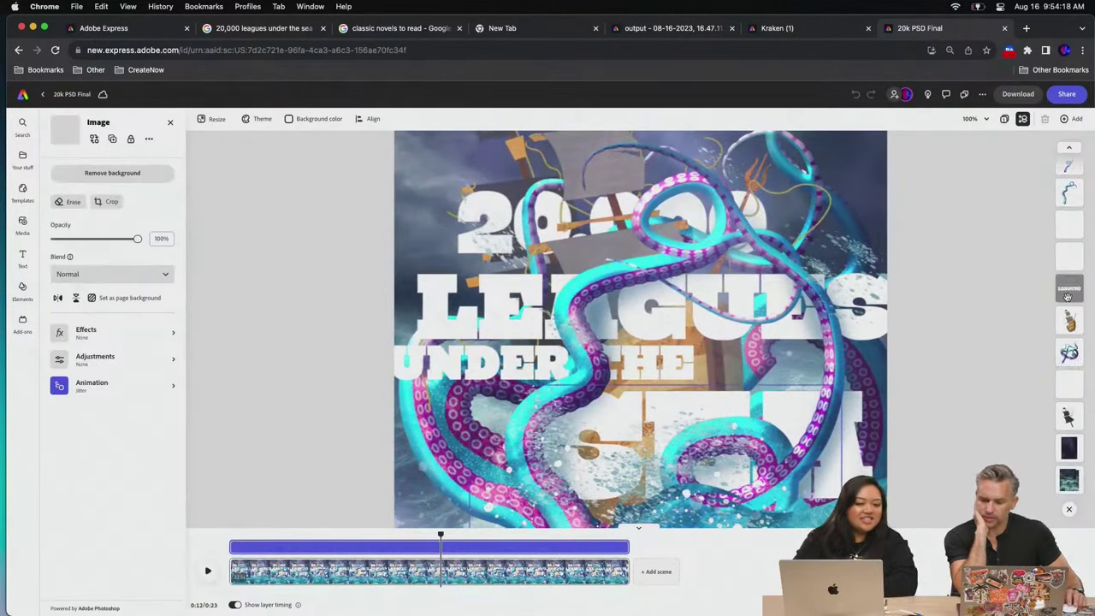
{"action": "left_click", "coordinate": [1068, 292]}
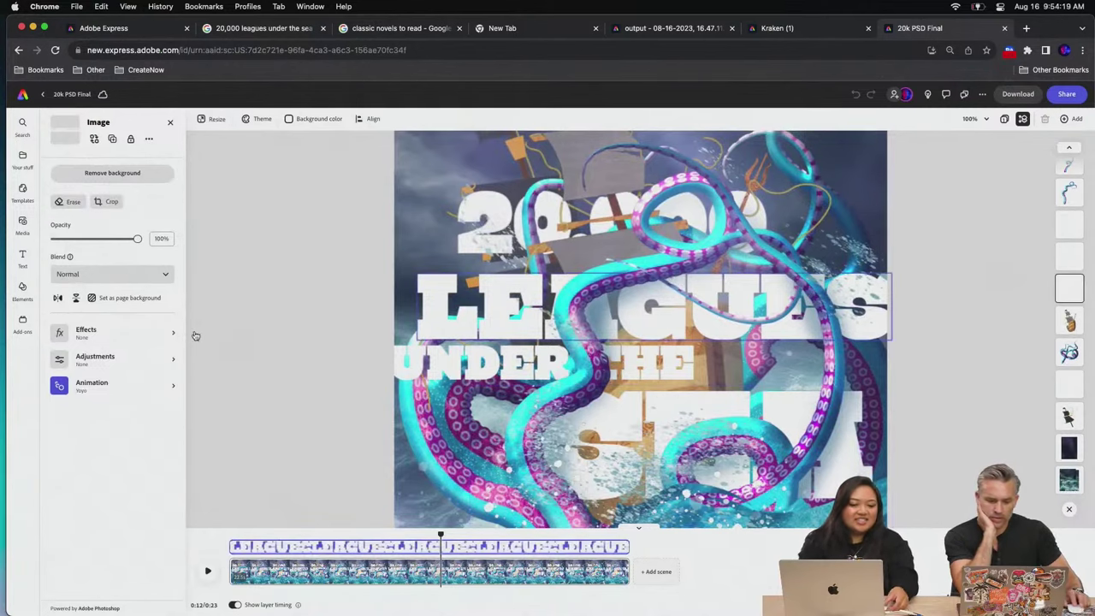
{"action": "left_click", "coordinate": [99, 387]}
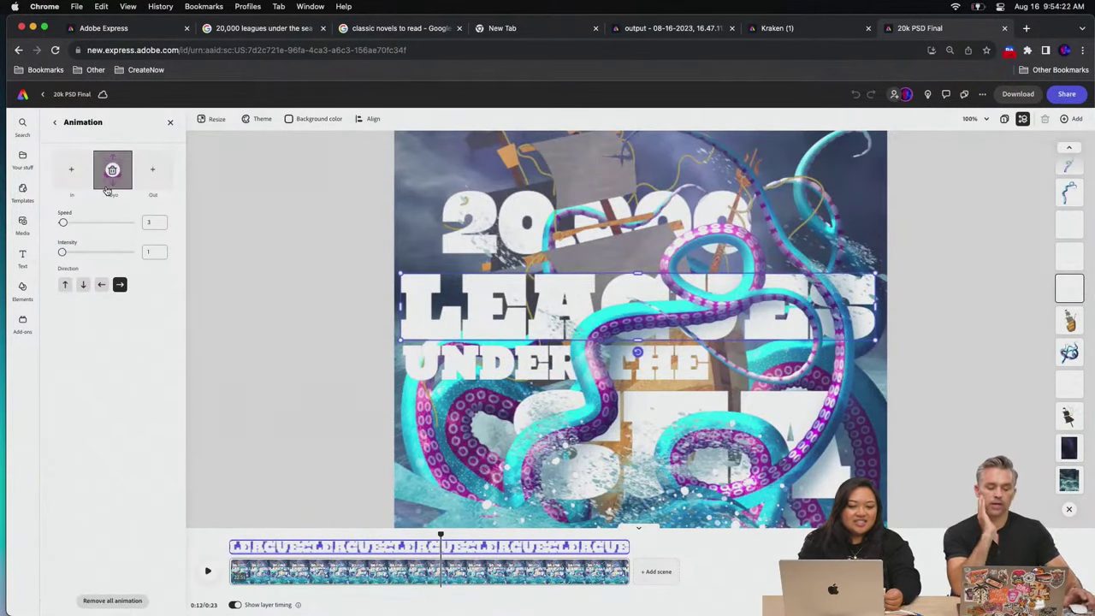